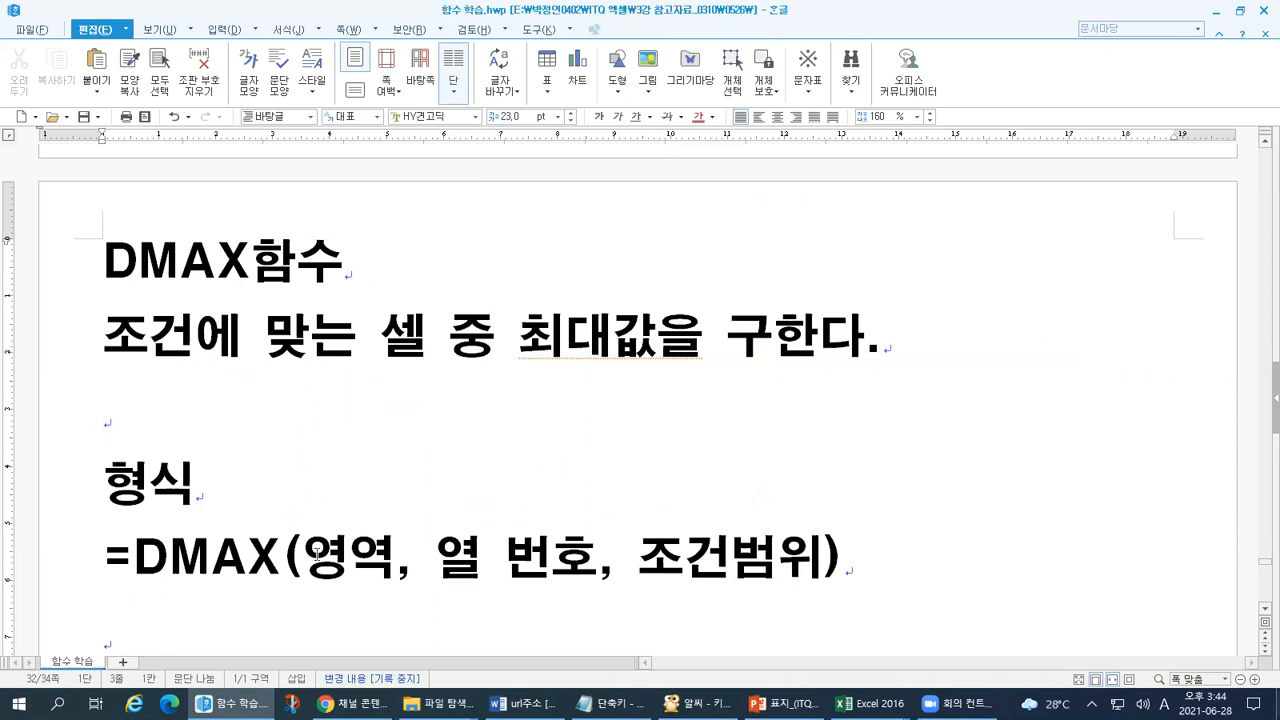
Examine the DMAX syntax line under 형식, highlighting the 영역 argument and the function name, and glance over the usage examples
left_click_drag(318, 558, 381, 555)
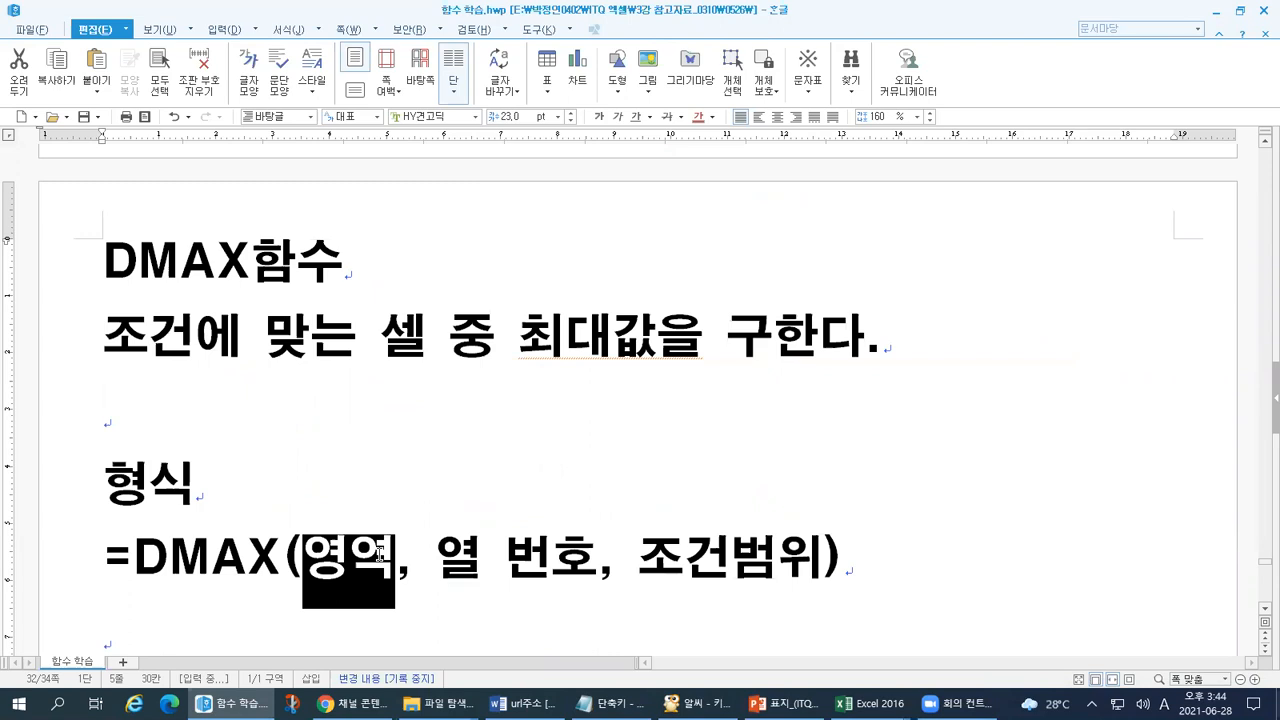
key("F12")
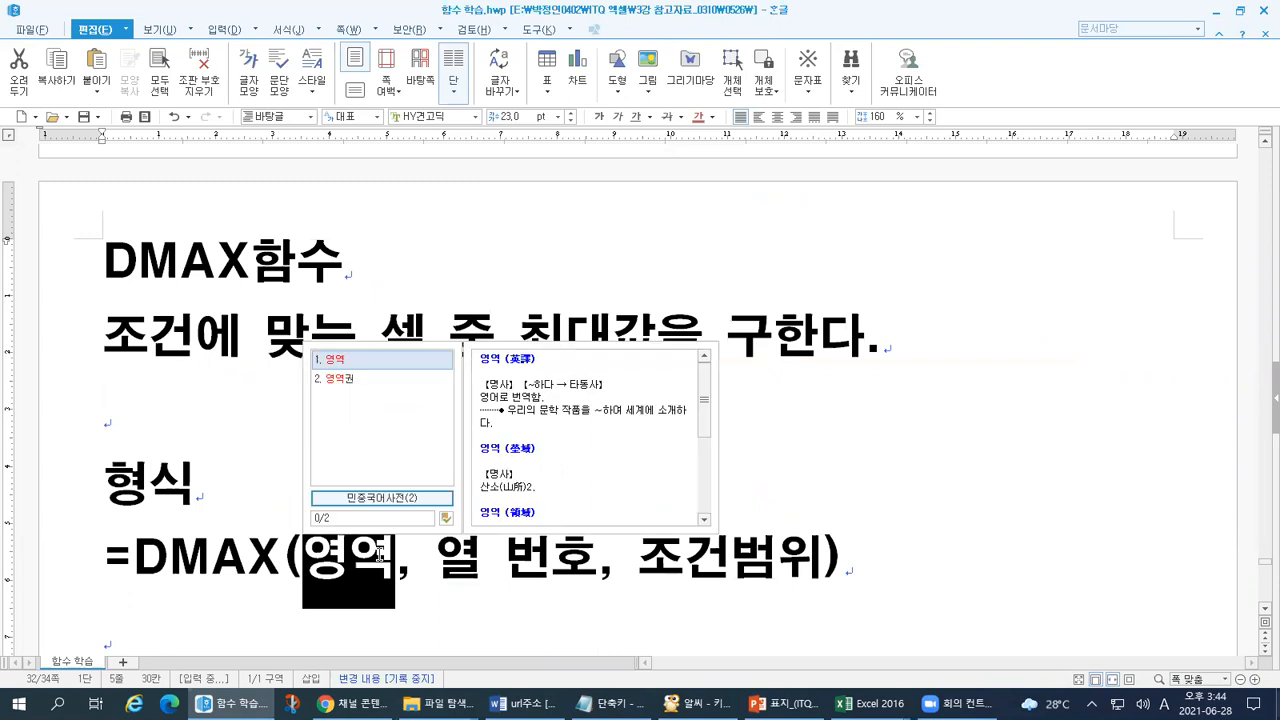
left_click(379, 555)
left_click_drag(316, 558, 379, 558)
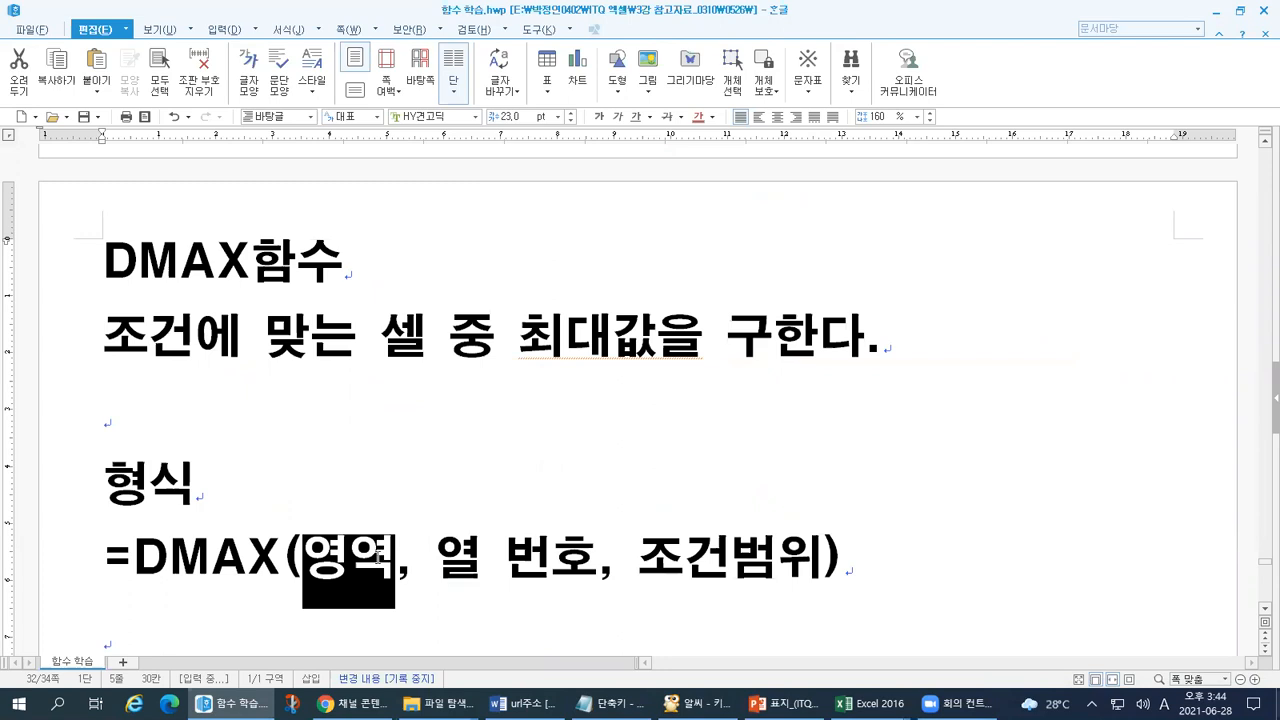
key("F12")
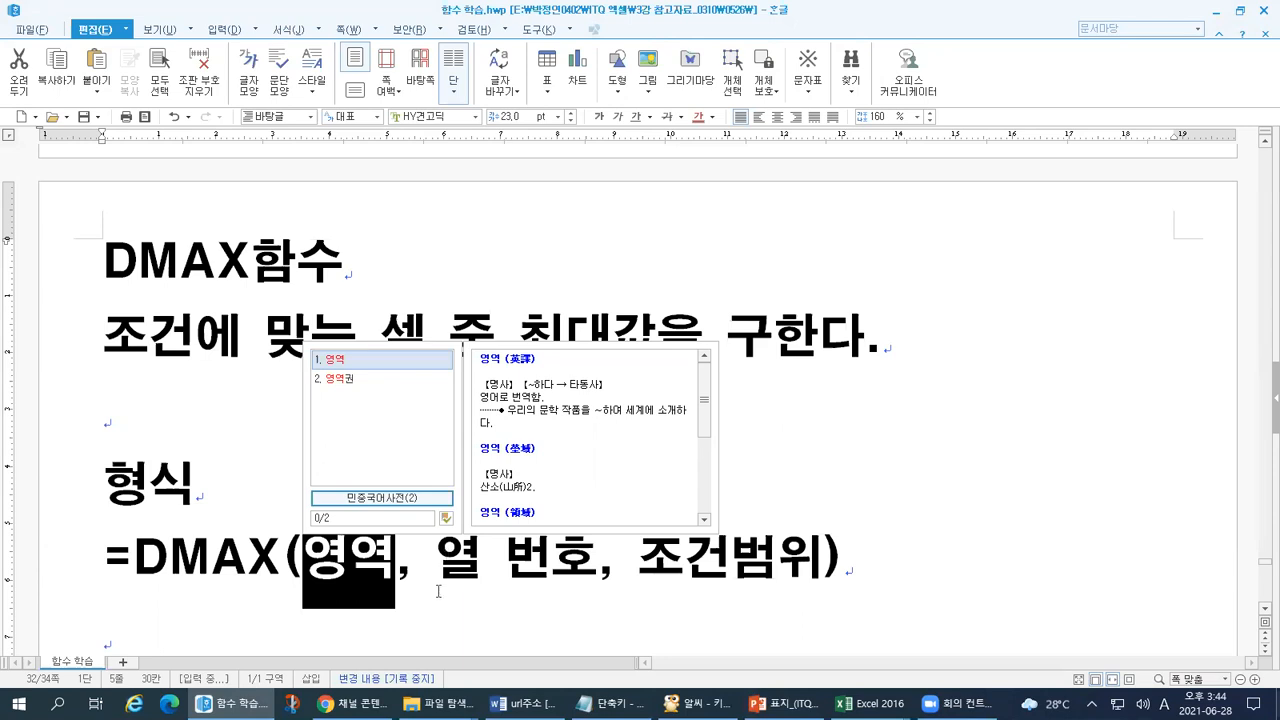
key("Escape")
left_click_drag(134, 558, 277, 558)
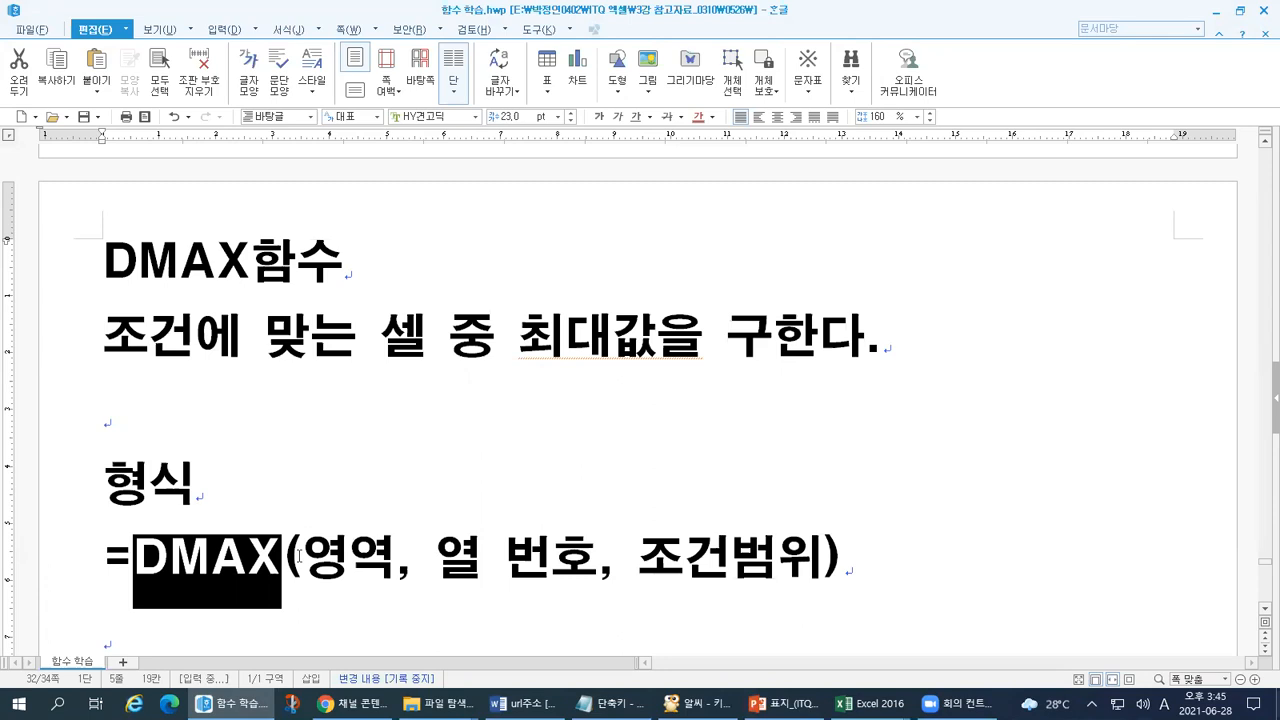
scroll(341, 569, "down", 5)
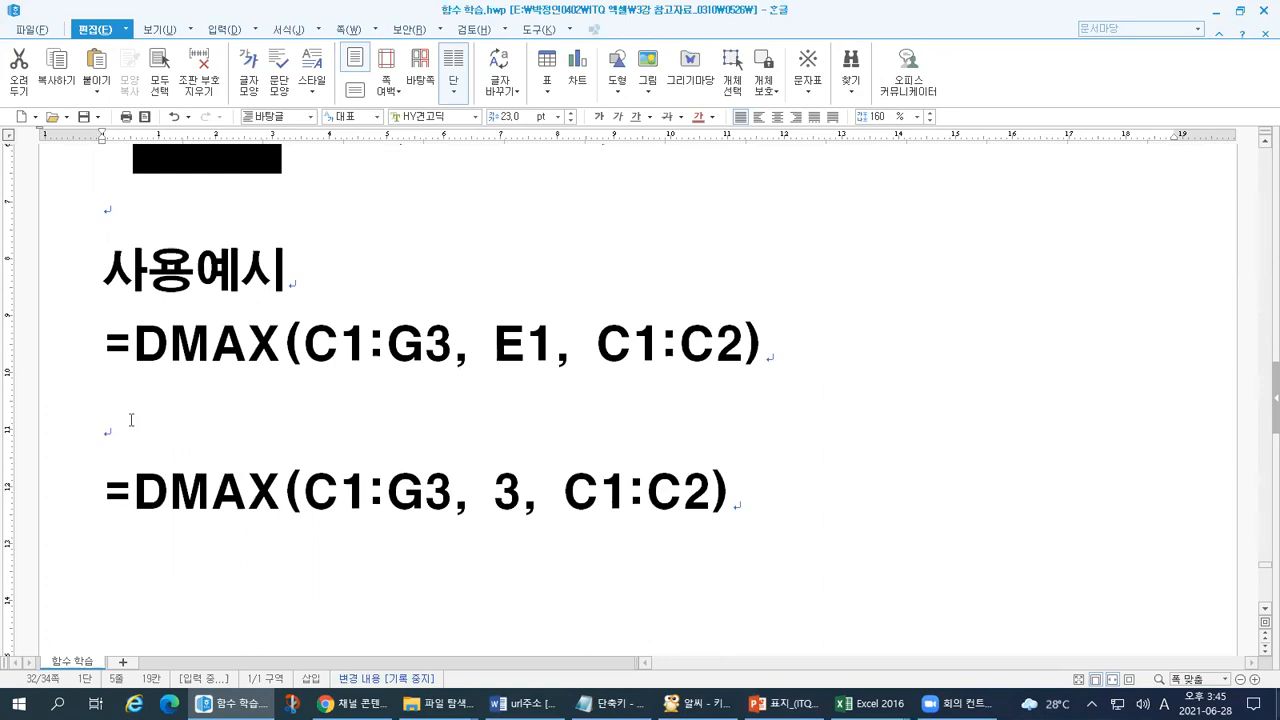
scroll(198, 384, "up", 2)
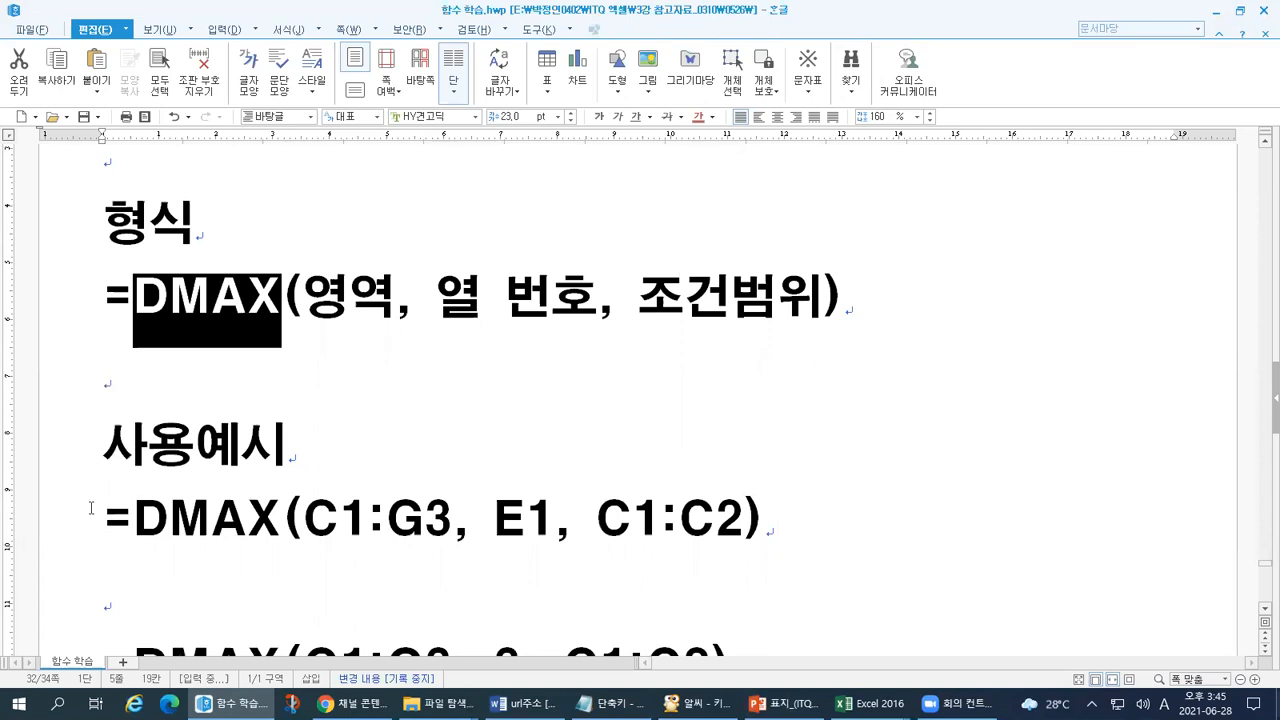
Match the 영역 argument of the DMAX syntax with the first usage example, highlighting C1:G3, C1:C2, E1 and the function name
left_click_drag(304, 296, 383, 297)
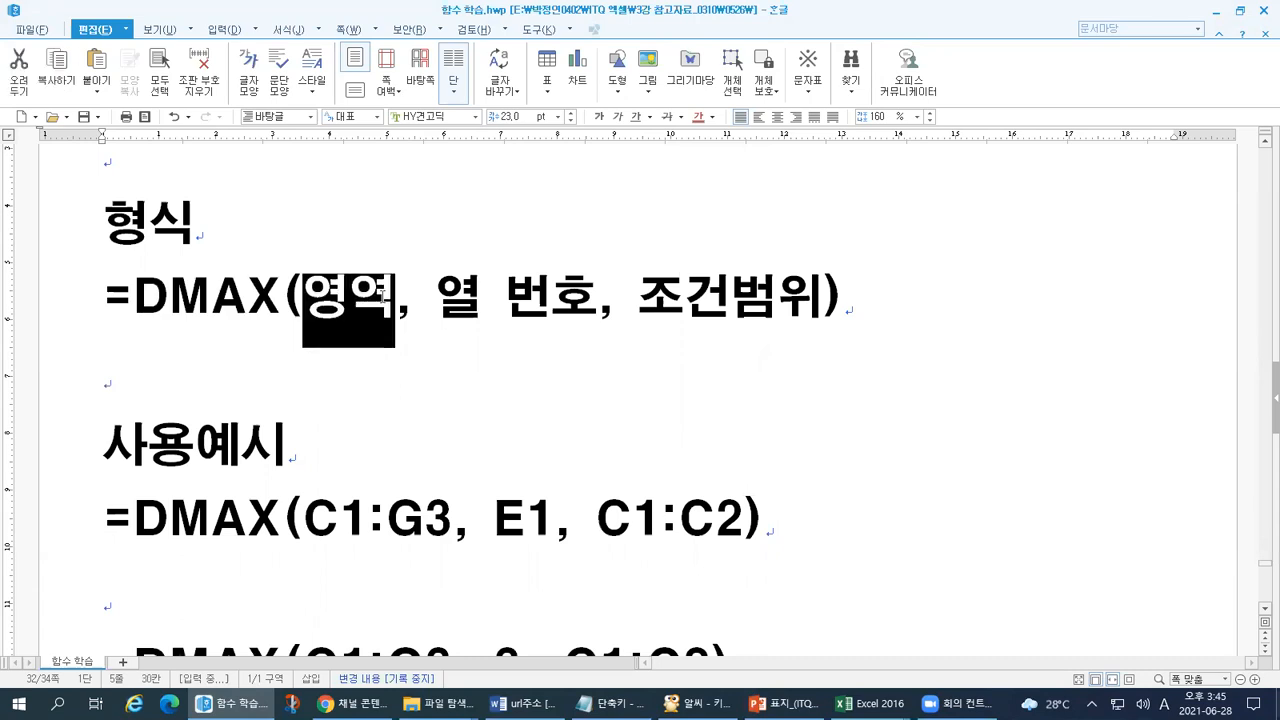
left_click(383, 297)
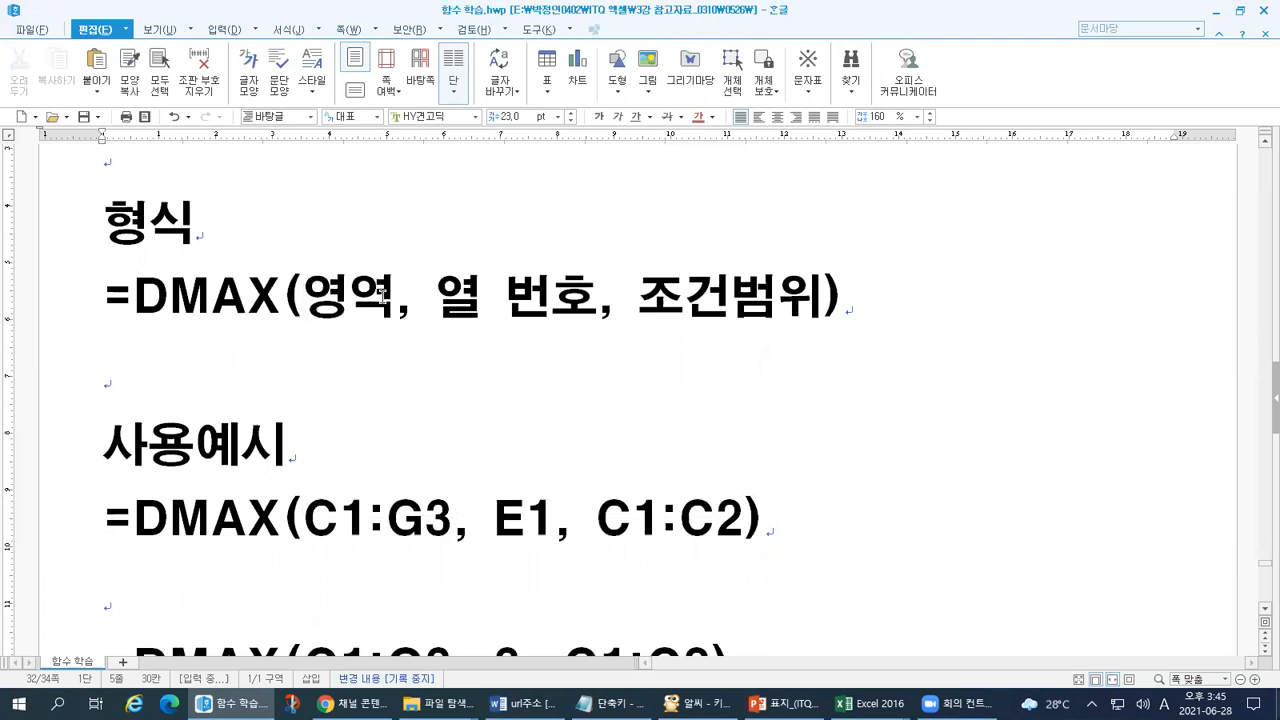
left_click_drag(305, 296, 381, 293)
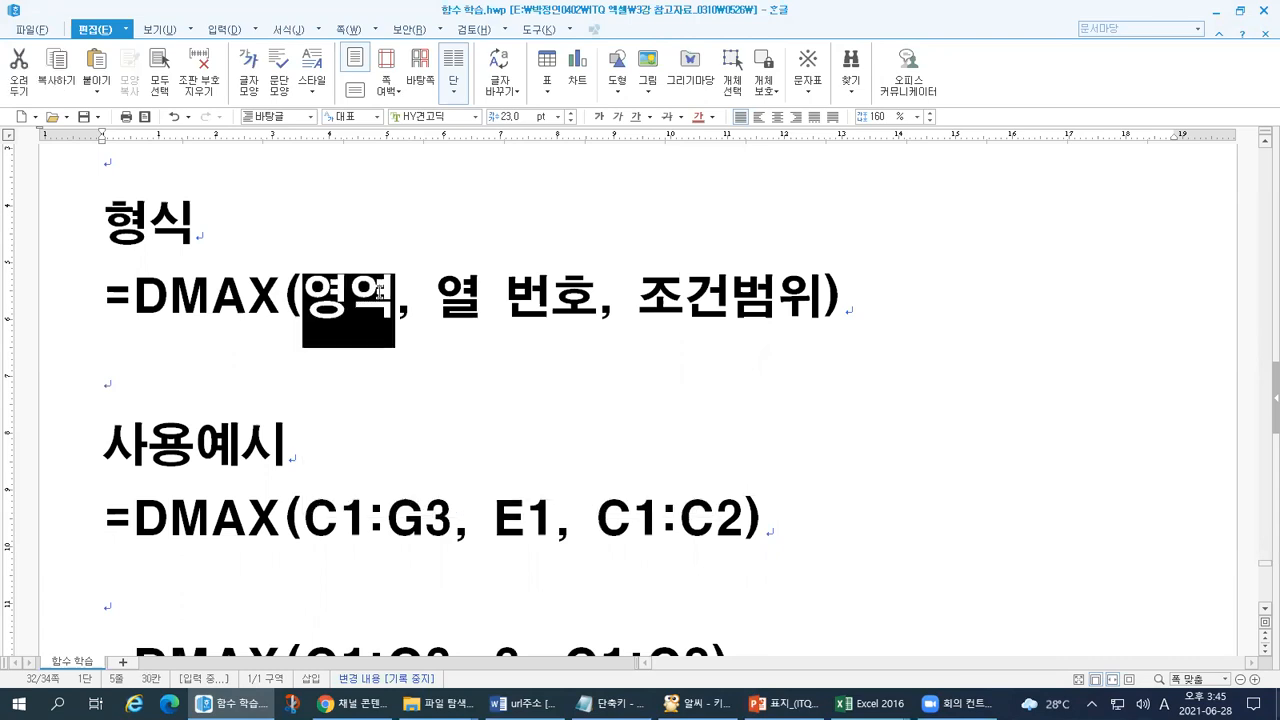
left_click(380, 293)
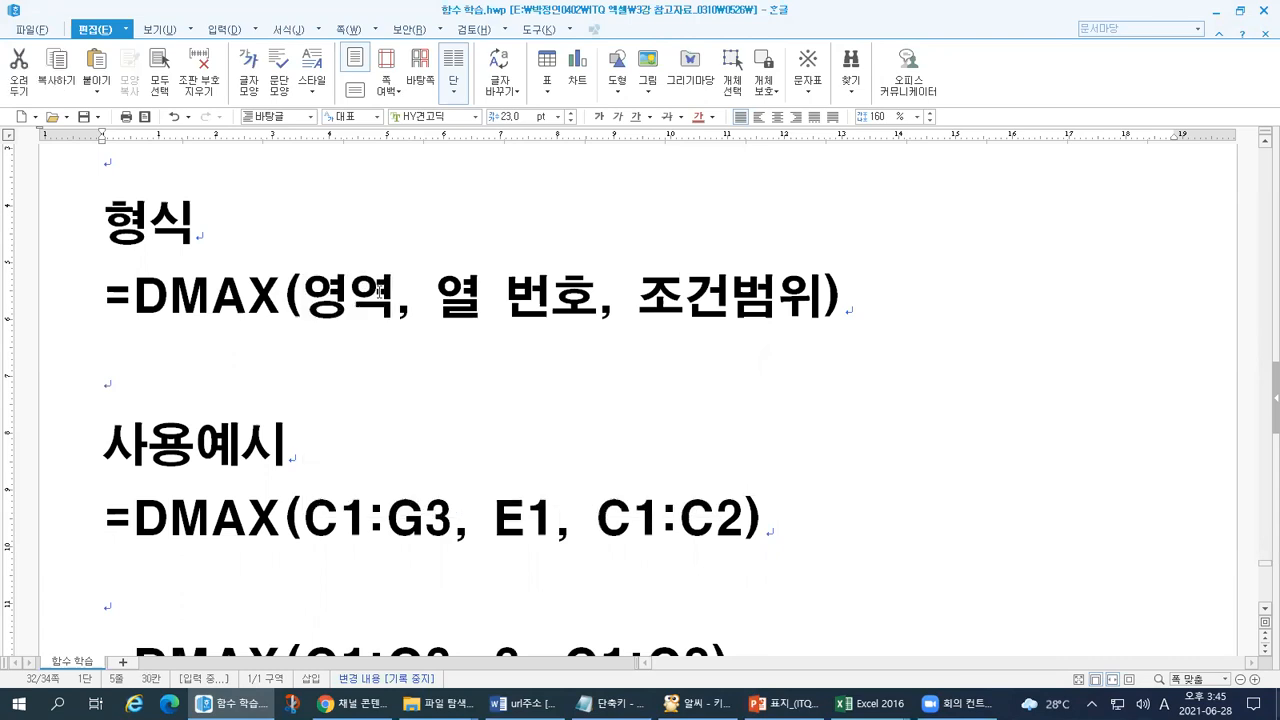
left_click_drag(303, 517, 447, 518)
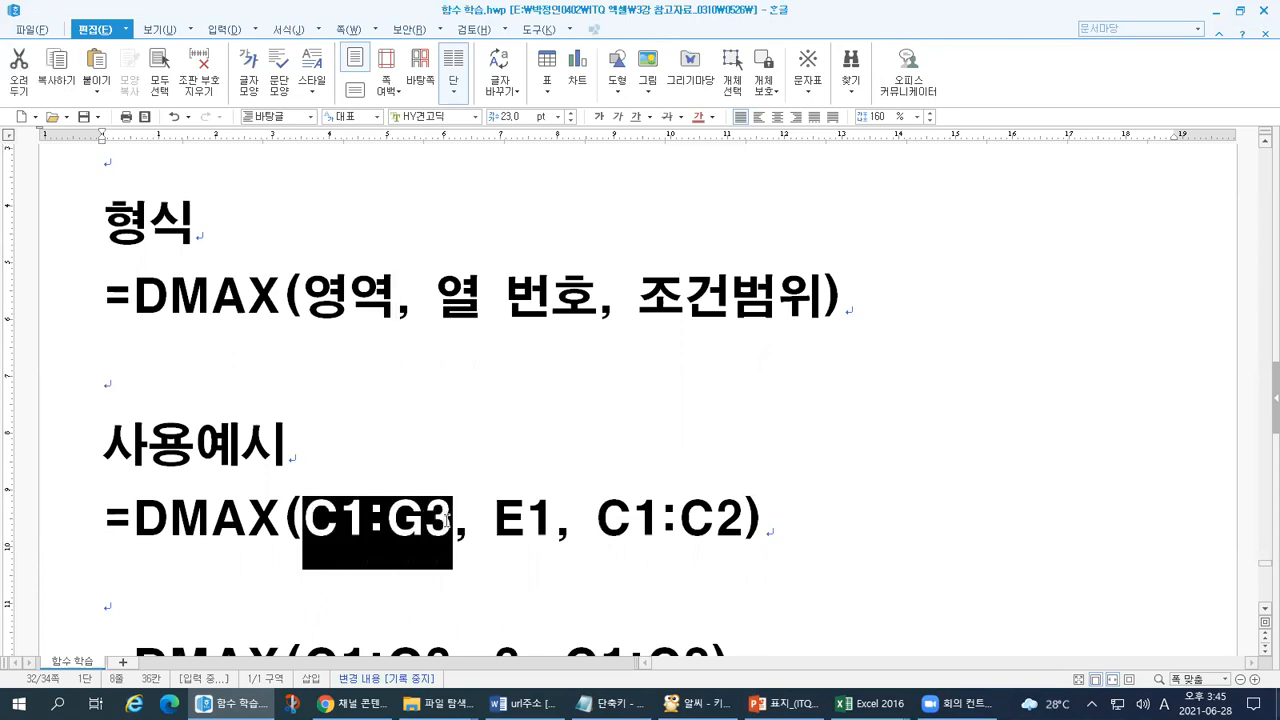
left_click_drag(597, 517, 750, 530)
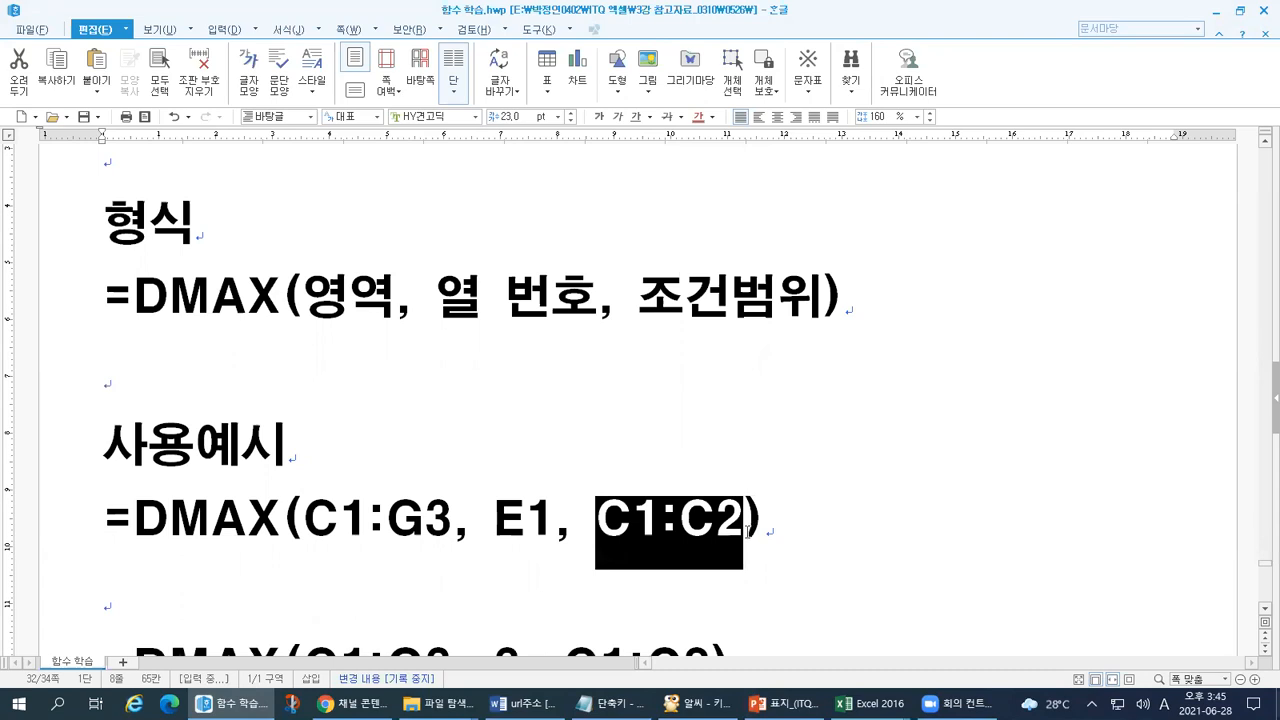
left_click_drag(496, 516, 549, 523)
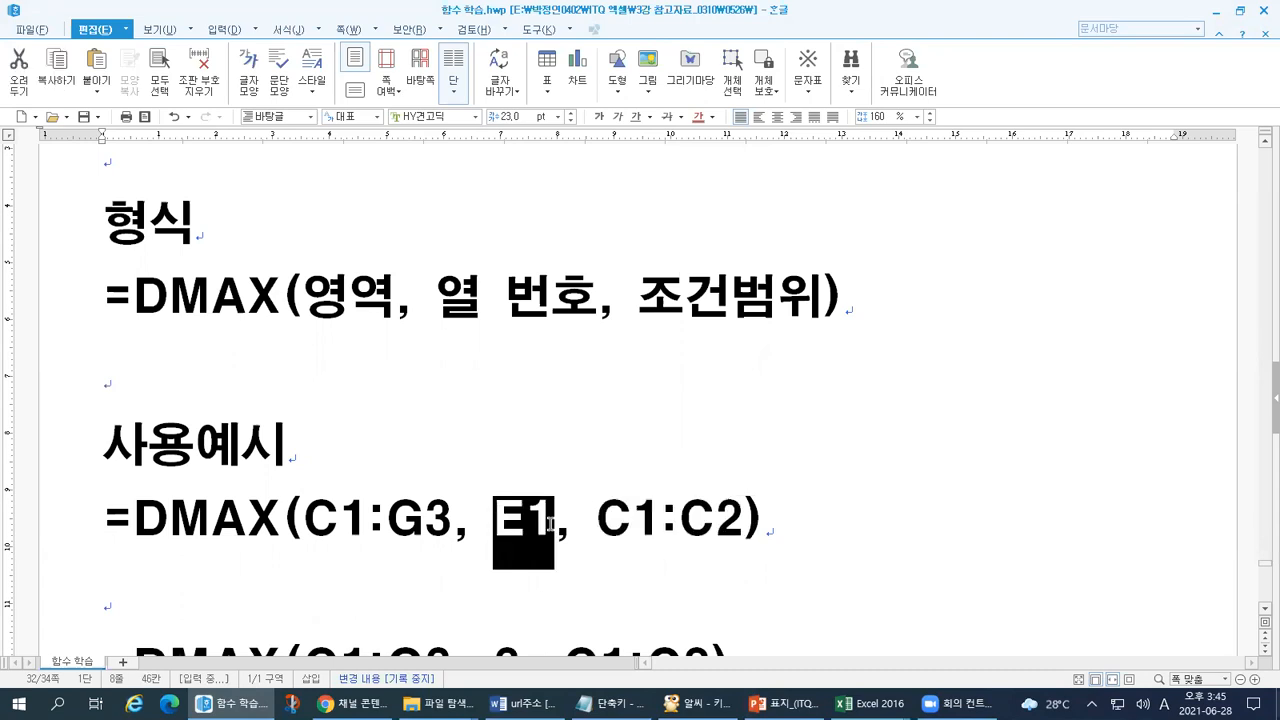
left_click_drag(135, 520, 279, 521)
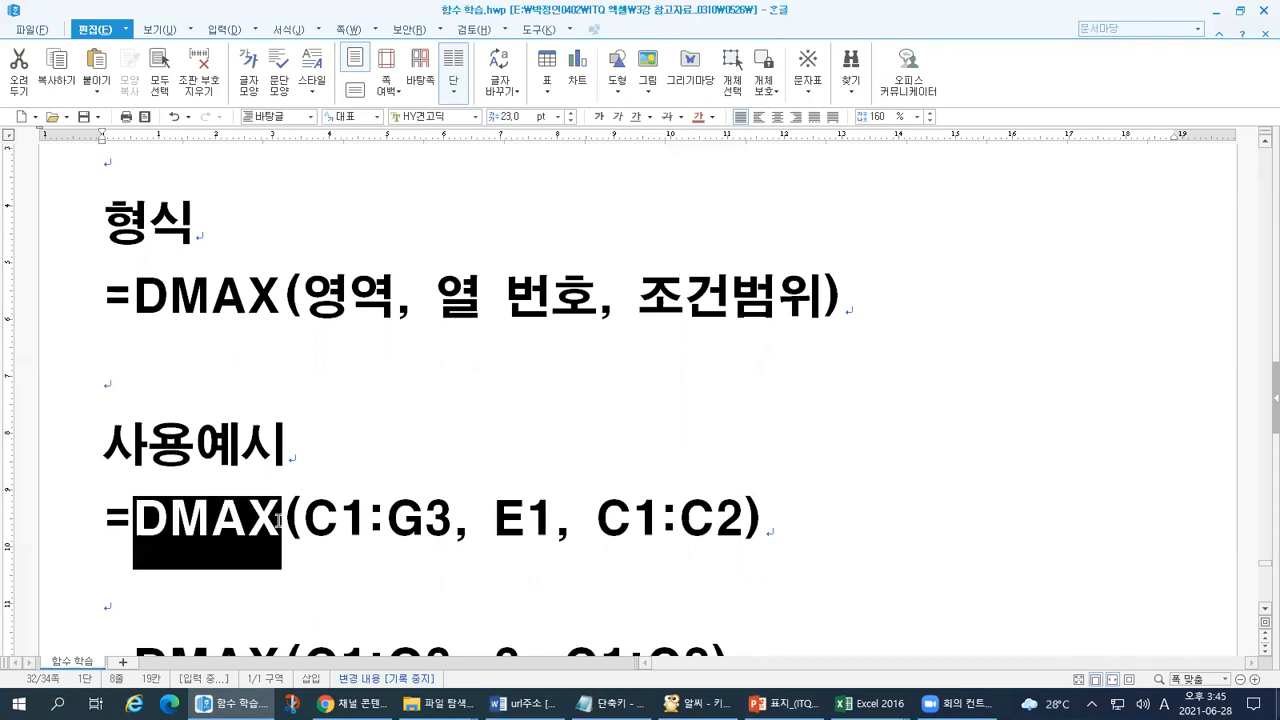
Compare the two DMAX usage examples, highlighting the column argument E1 against 3 and the first column letter C of the range
scroll(279, 521, "down", 2)
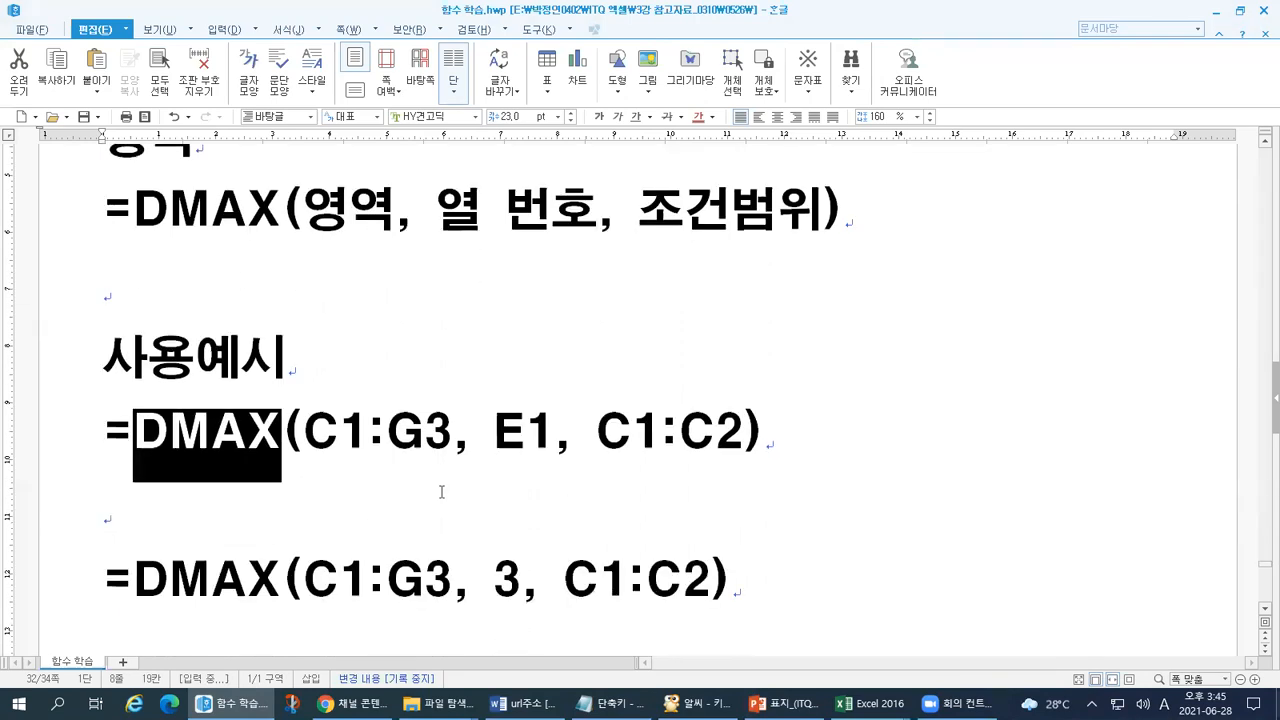
left_click_drag(490, 430, 533, 437)
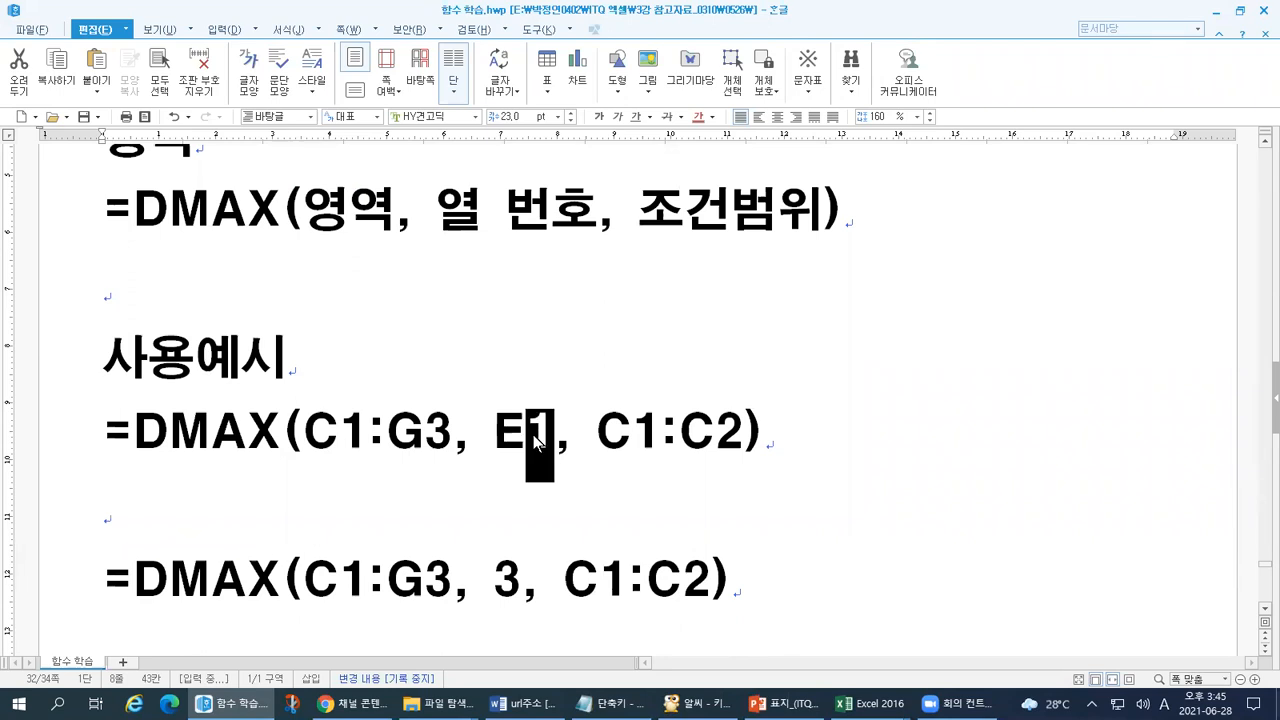
left_click_drag(492, 580, 517, 579)
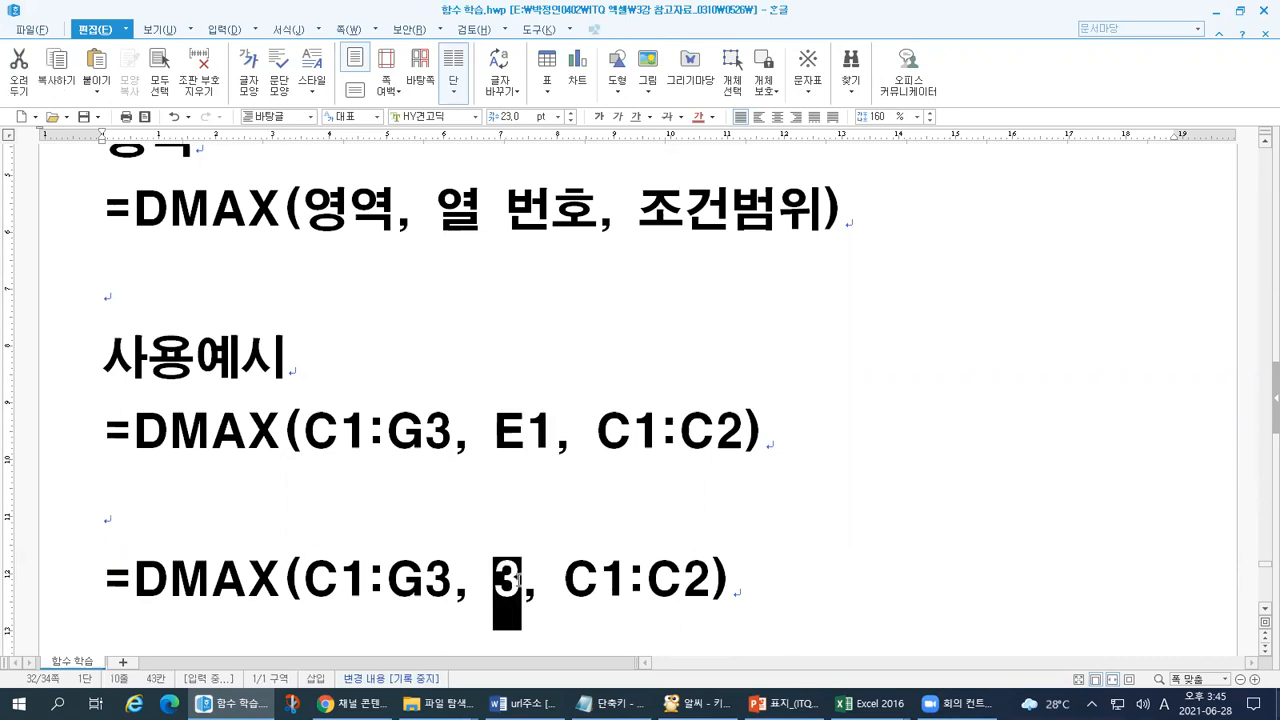
left_click_drag(104, 432, 803, 430)
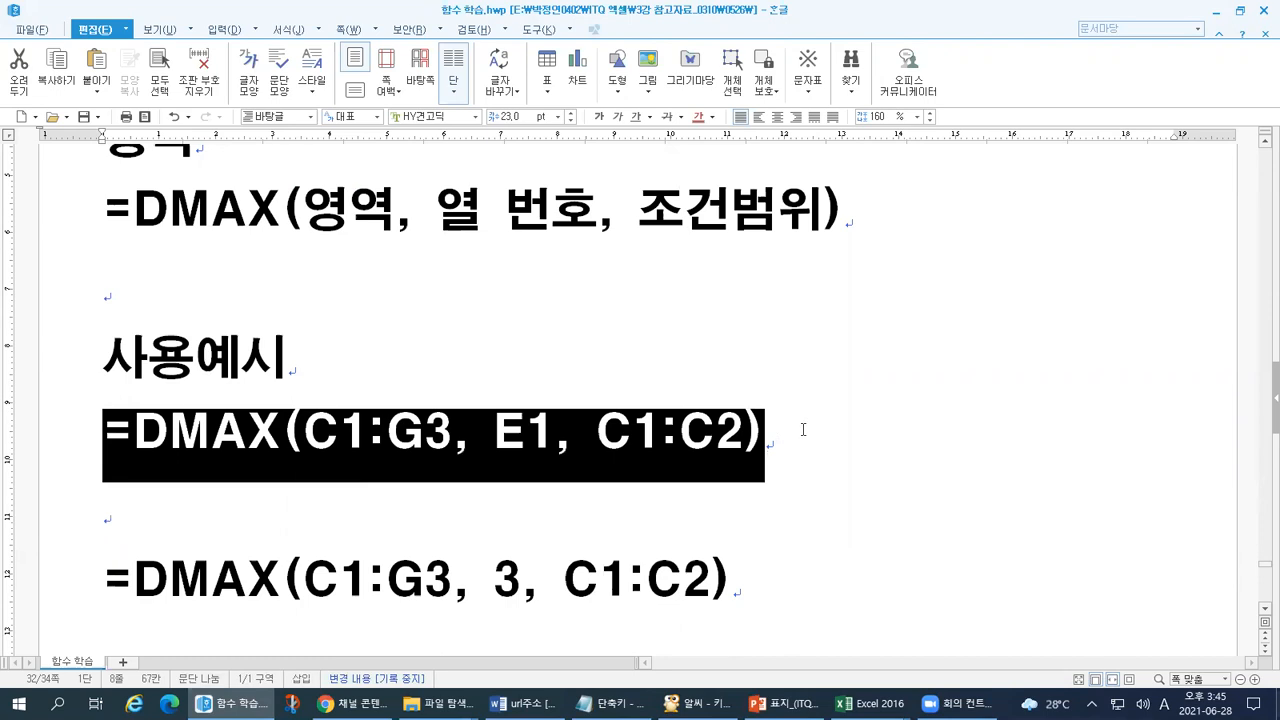
left_click_drag(104, 580, 742, 583)
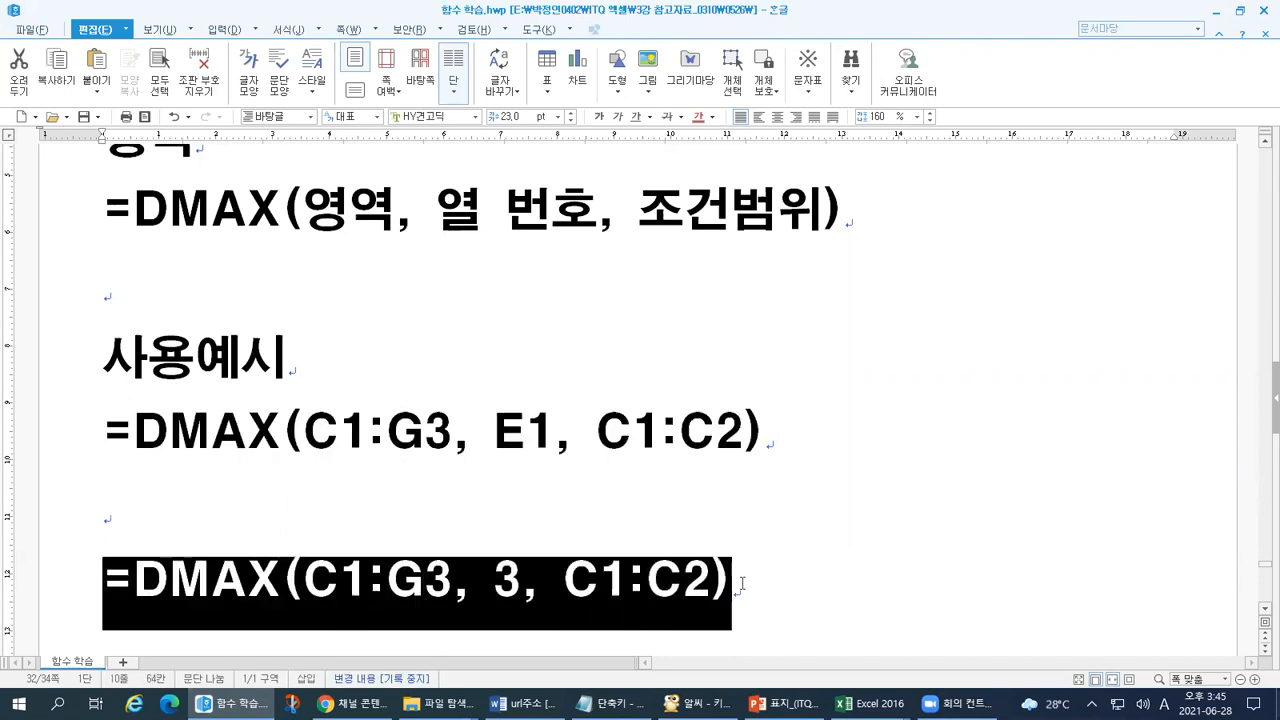
left_click(742, 583)
left_click_drag(472, 423, 555, 422)
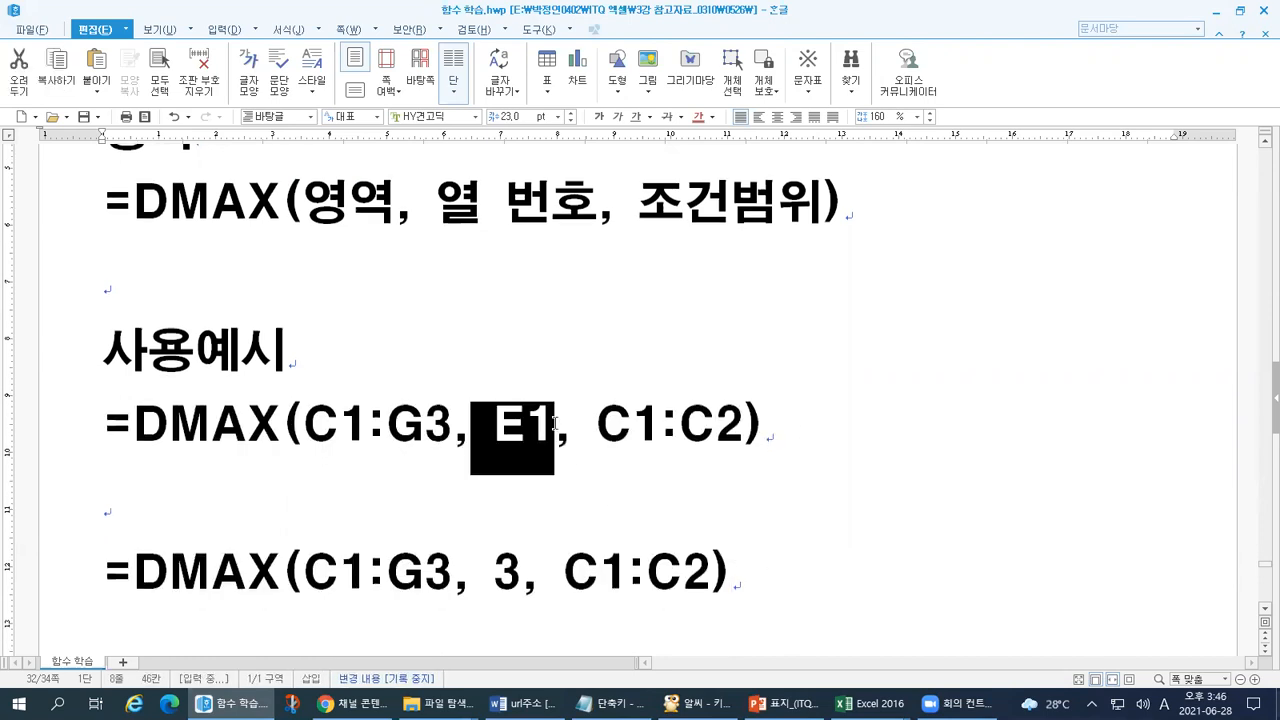
left_click_drag(490, 576, 518, 570)
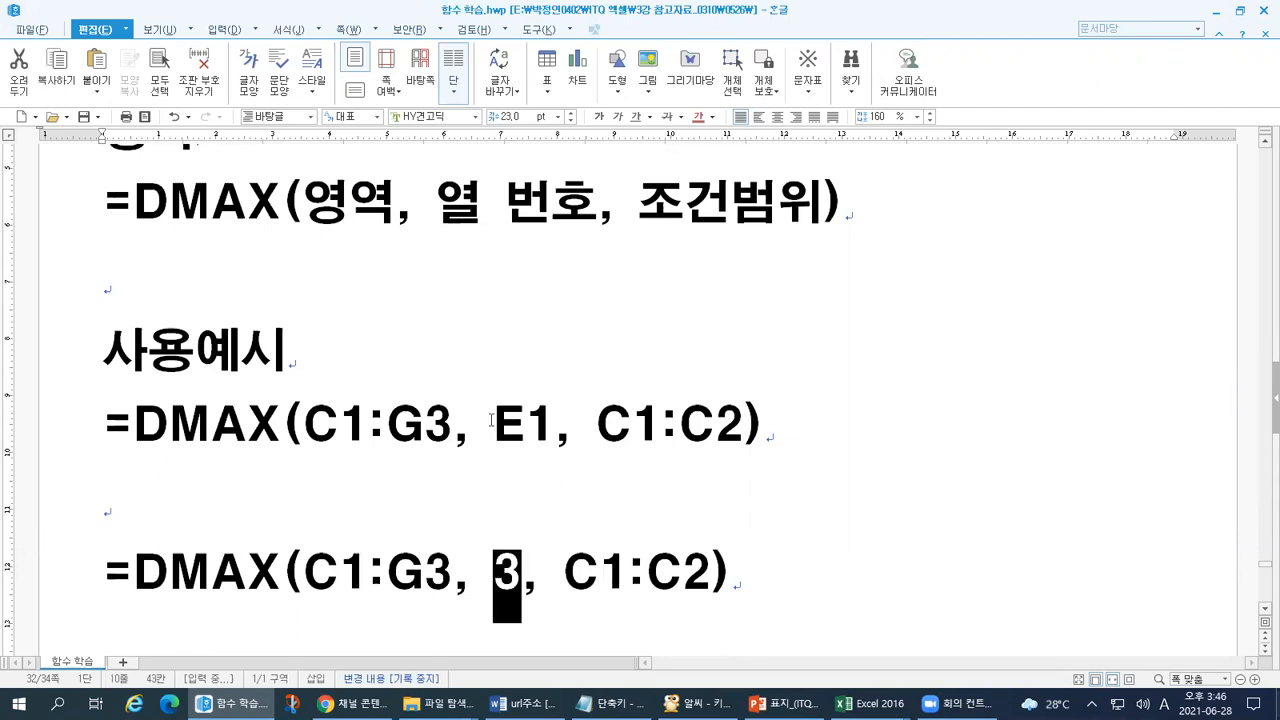
left_click_drag(490, 420, 512, 420)
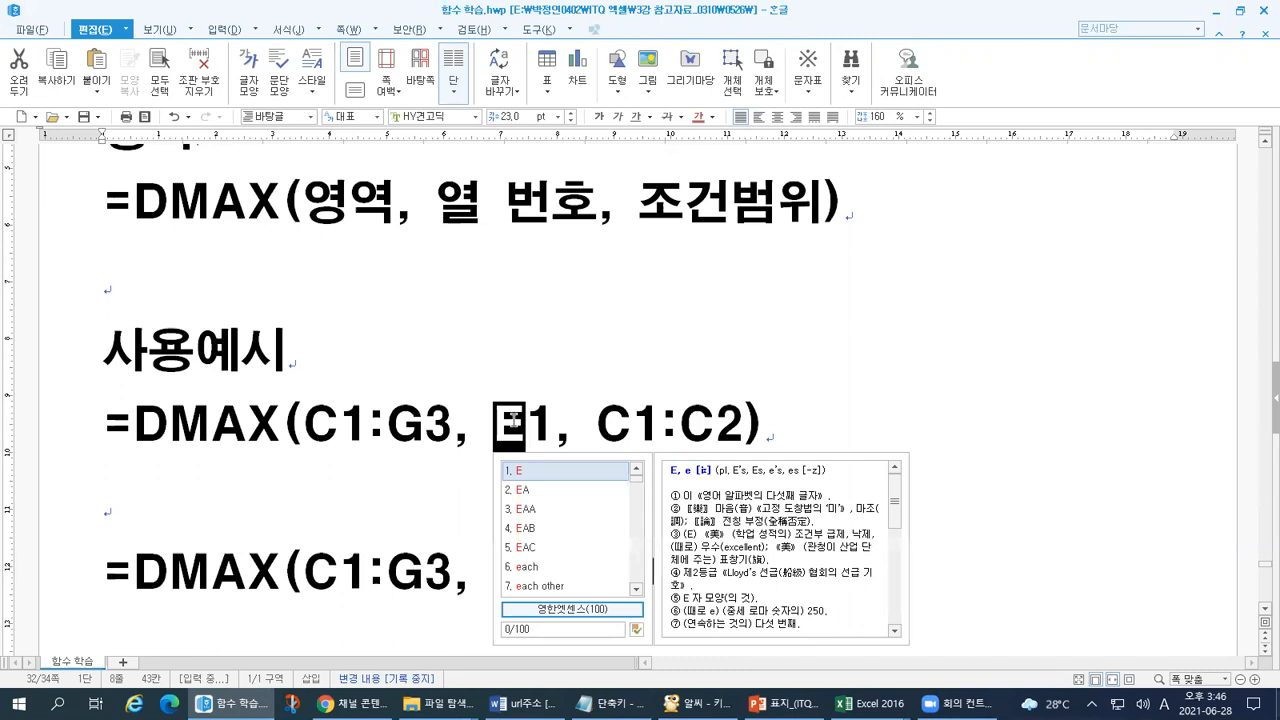
left_click_drag(490, 575, 516, 568)
left_click_drag(492, 420, 522, 422)
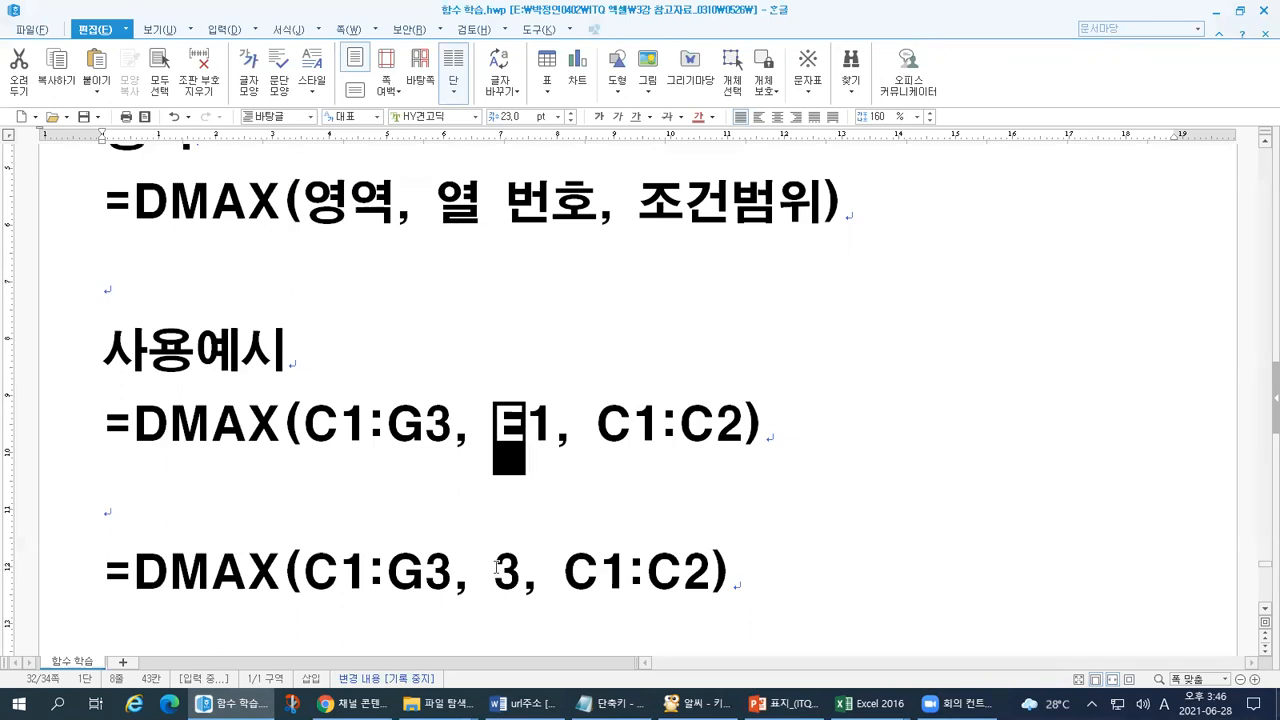
left_click(338, 425)
left_click_drag(308, 430, 338, 430)
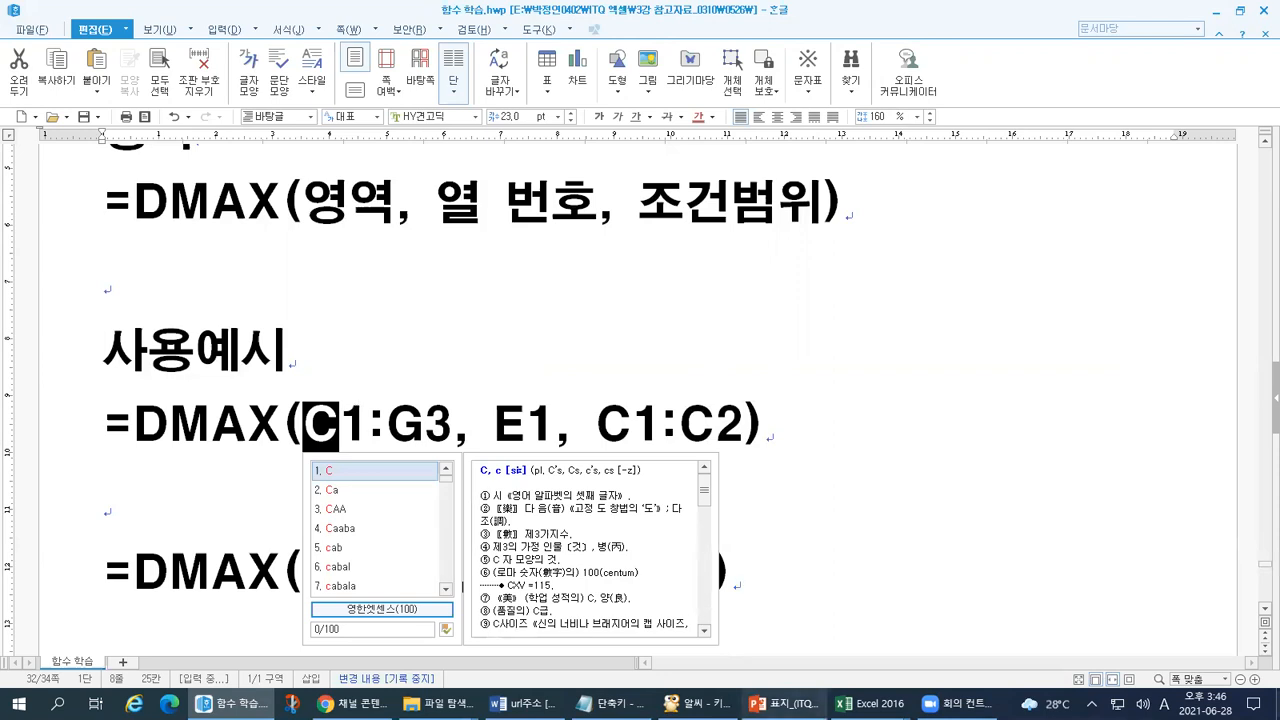
Switch to the Excel workbook 유형04_데이터베이스 함수_완성 and display an empty area of the DCOUNTA sheet
left_click(870, 703)
left_click(366, 637)
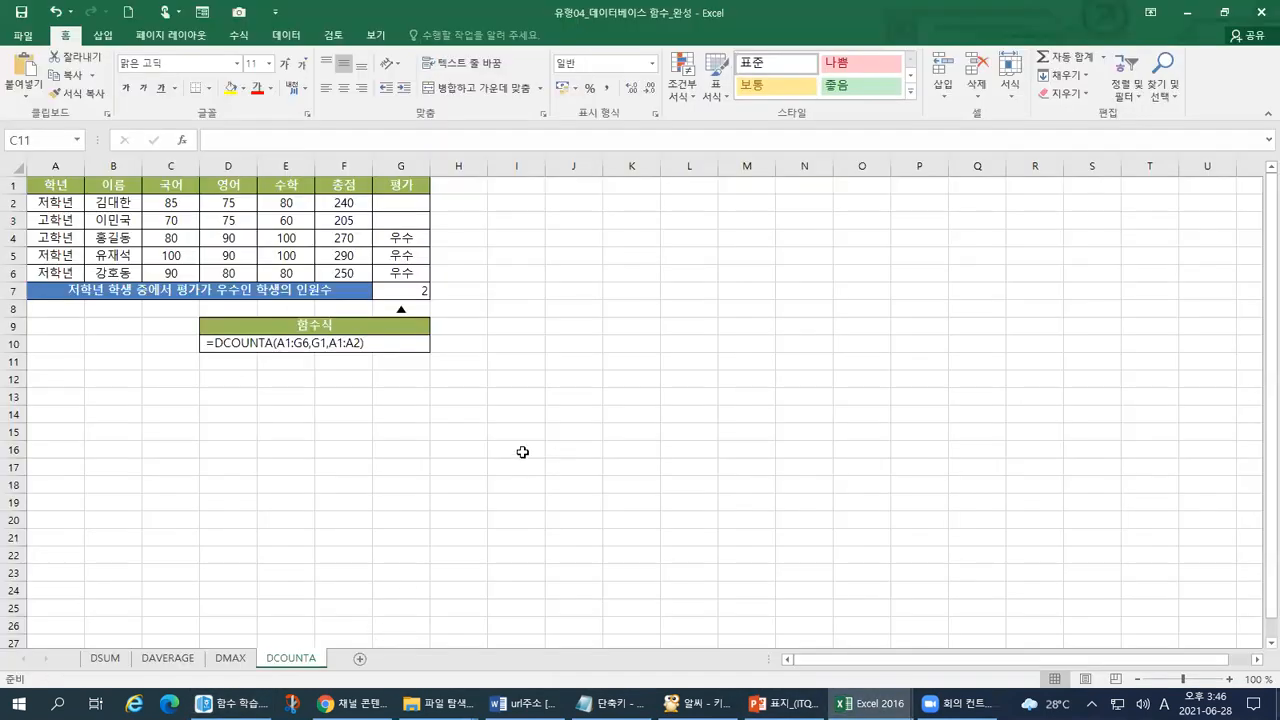
scroll(223, 408, "down", 4)
scroll(223, 410, "down", 1)
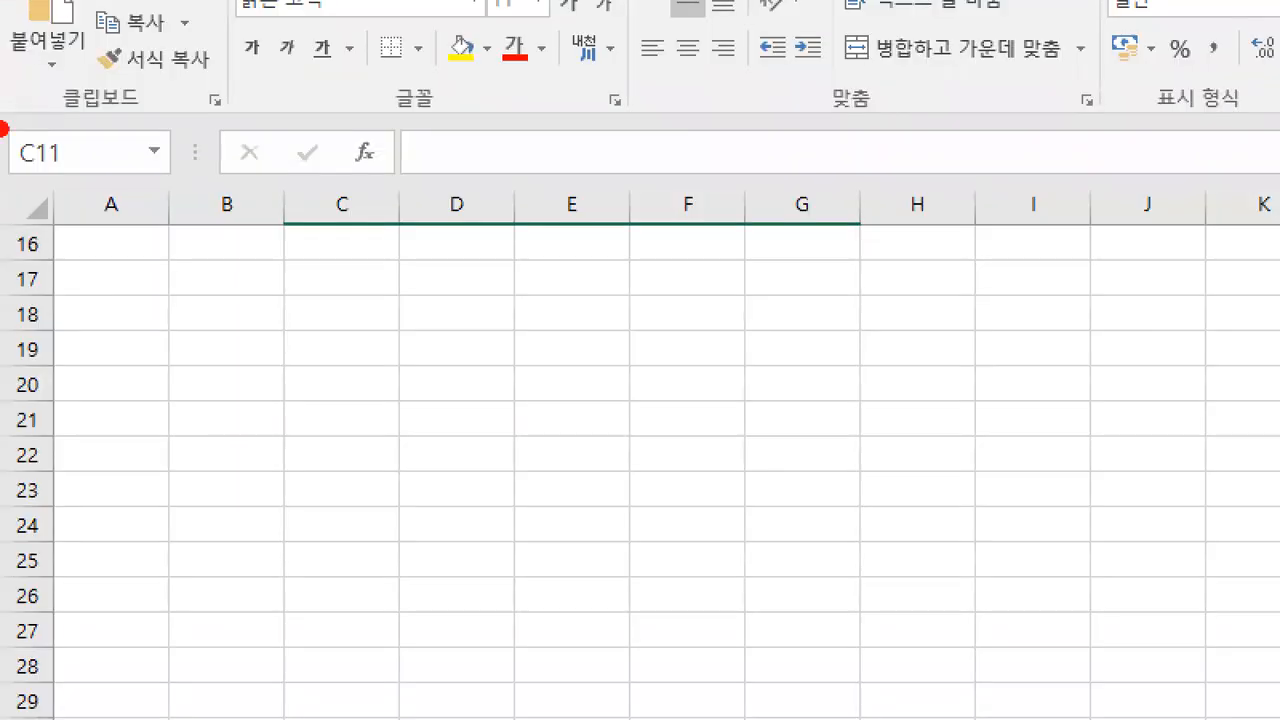
mouse_move(284, 165)
left_mouse_down()
mouse_move(297, 195)
mouse_move(327, 156)
left_mouse_up()
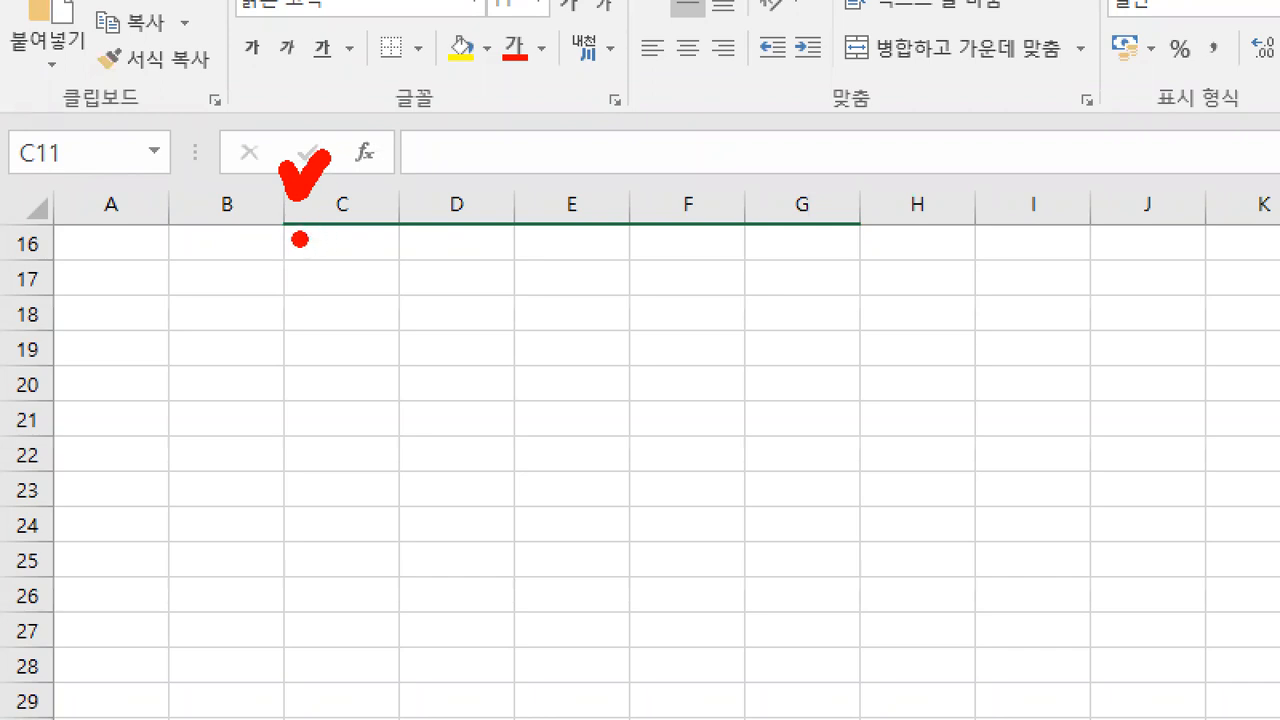
mouse_move(288, 212)
left_mouse_down()
mouse_move(292, 228)
mouse_move(325, 212)
left_mouse_up()
mouse_move(287, 272)
left_mouse_down()
mouse_move(311, 281)
mouse_move(305, 318)
left_mouse_up()
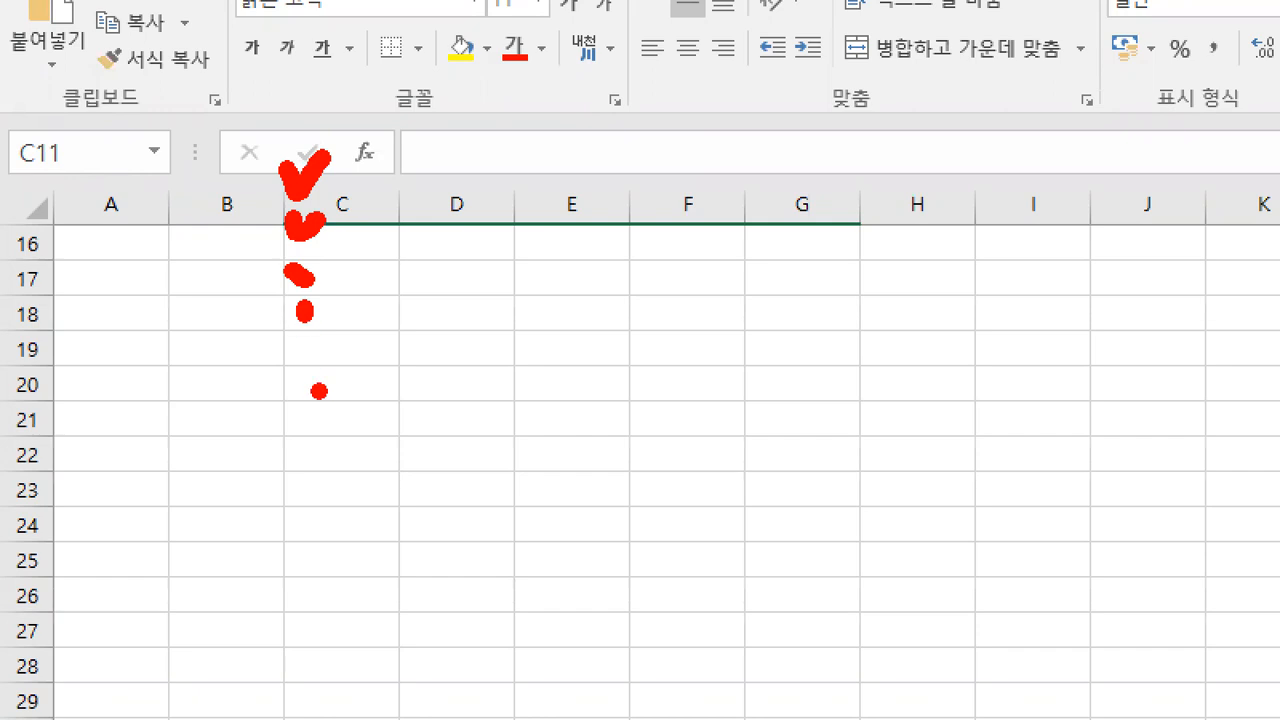
key("Escape")
Select the empty cell range C16:G18 on the DCOUNTA sheet
left_click(320, 248)
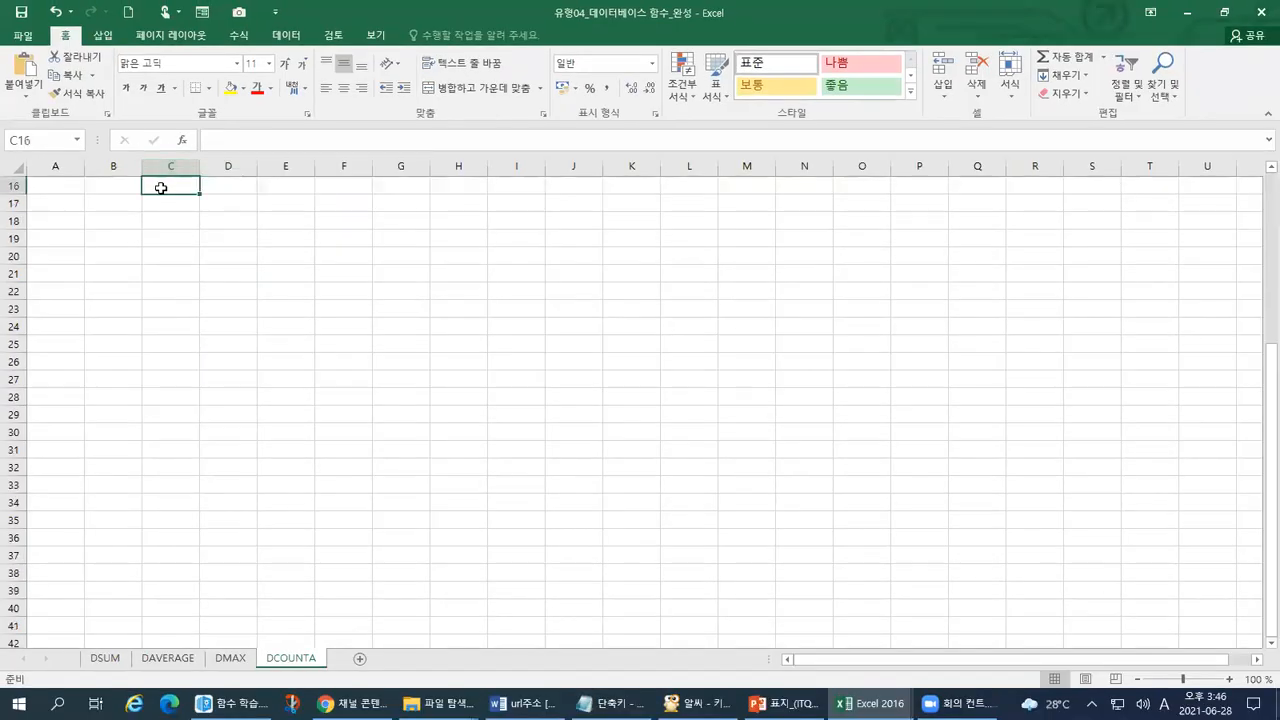
mouse_move(174, 191)
left_mouse_down()
mouse_move(314, 223)
mouse_move(390, 233)
mouse_move(391, 220)
left_mouse_up()
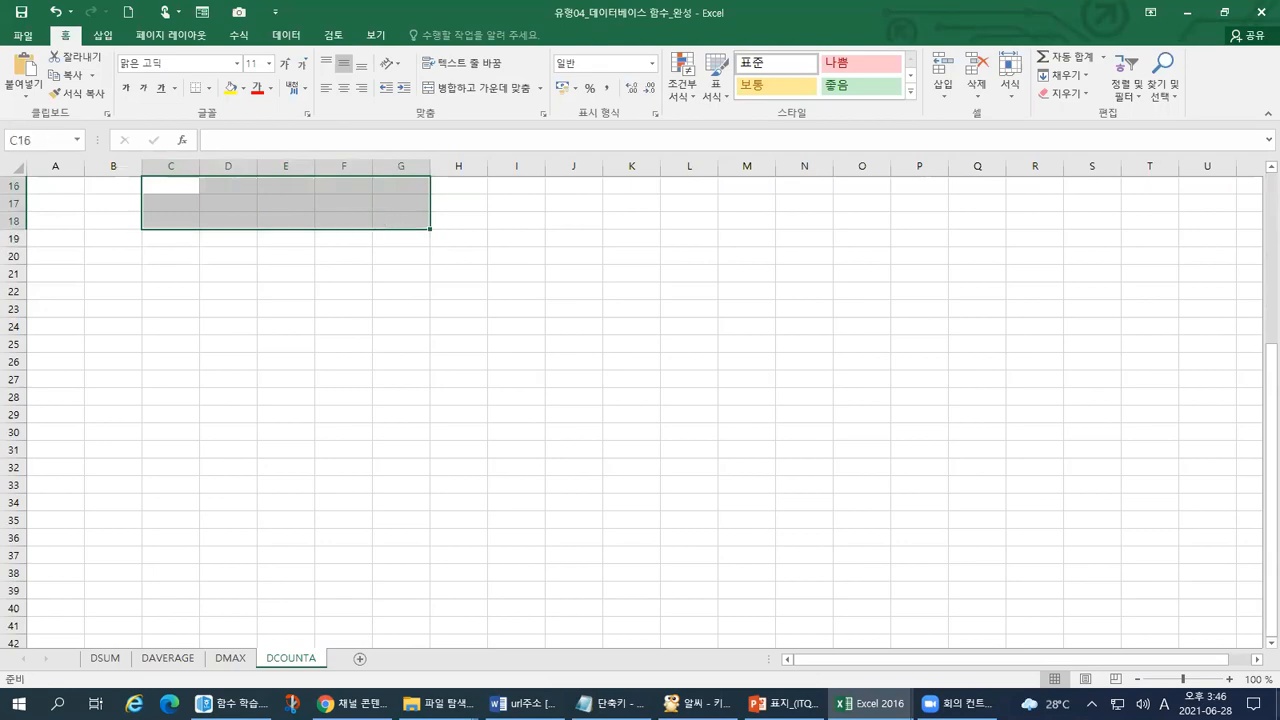
Handwrite DMAX in red with the screen annotation pen just below the selected range
mouse_move(255, 387)
left_mouse_down()
mouse_move(255, 493)
mouse_move(256, 476)
mouse_move(240, 481)
left_mouse_up()
left_click_drag(355, 386, 353, 486)
mouse_move(362, 384)
left_mouse_down()
mouse_move(378, 427)
mouse_move(455, 485)
left_mouse_up()
mouse_move(525, 398)
left_mouse_down()
mouse_move(470, 488)
mouse_move(560, 495)
left_mouse_up()
left_click_drag(475, 452, 538, 440)
left_click_drag(675, 392, 607, 485)
left_click_drag(606, 402, 673, 484)
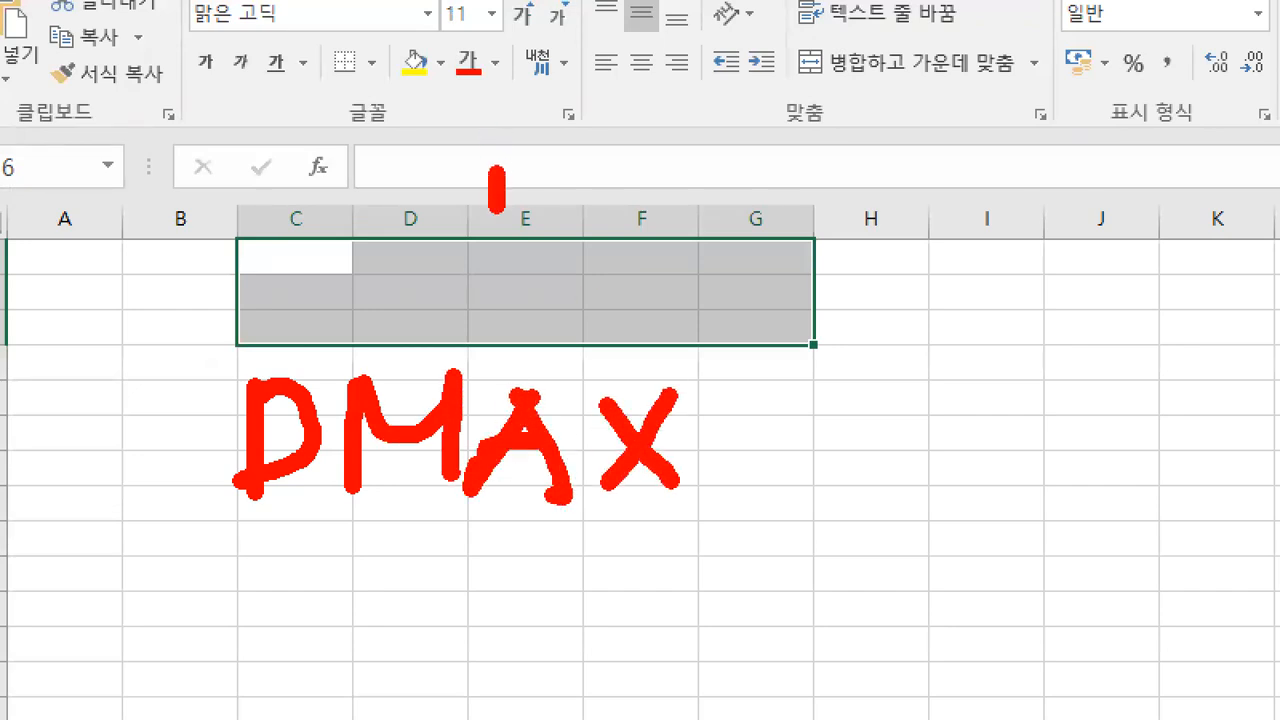
Mark column E with a red check and number columns C, D and E as 1, 2 and 3 above their headers
left_click_drag(496, 208, 524, 172)
left_click_drag(266, 171, 273, 214)
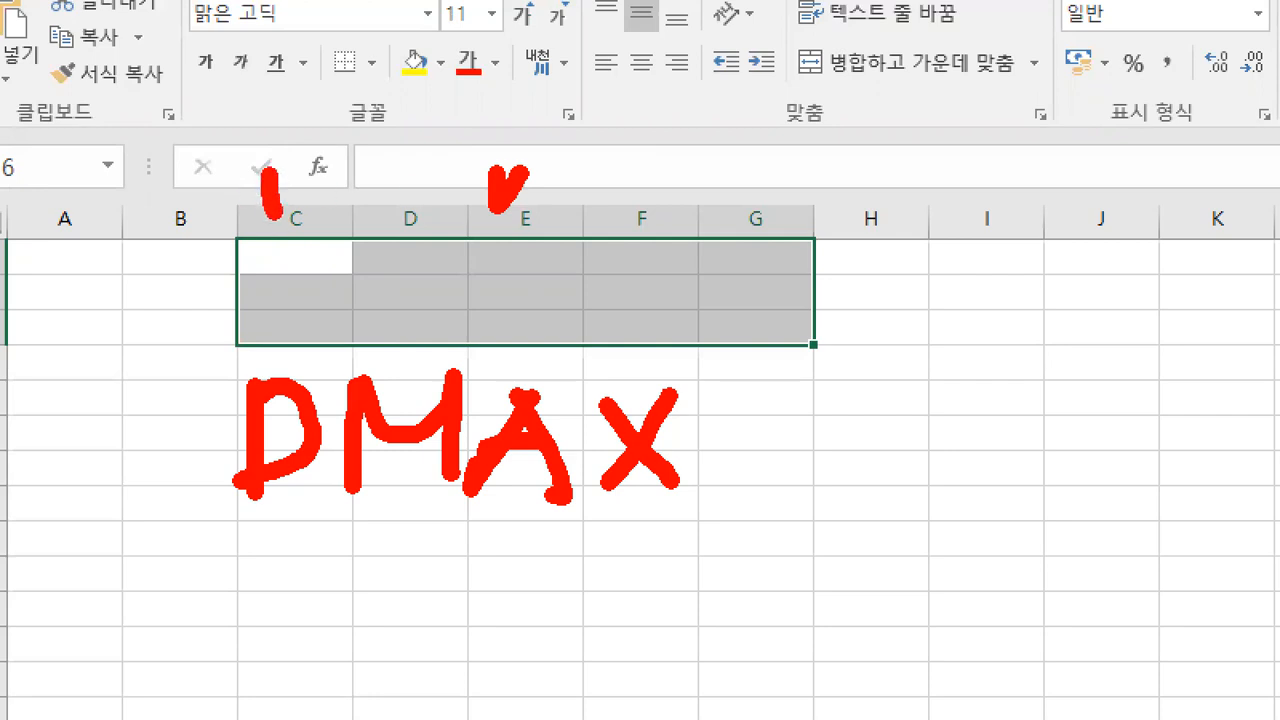
mouse_move(357, 190)
left_mouse_down()
mouse_move(380, 182)
mouse_move(360, 222)
mouse_move(400, 221)
left_mouse_up()
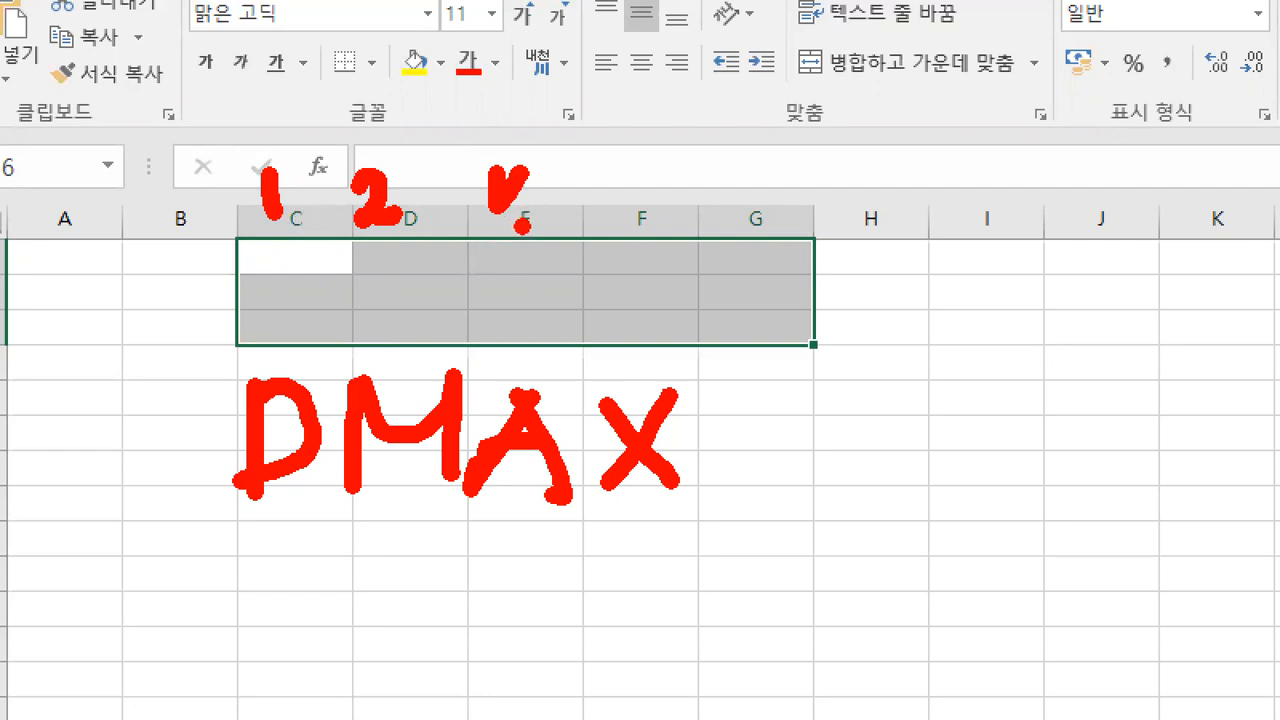
mouse_move(508, 95)
left_mouse_down()
mouse_move(524, 132)
mouse_move(486, 166)
left_mouse_up()
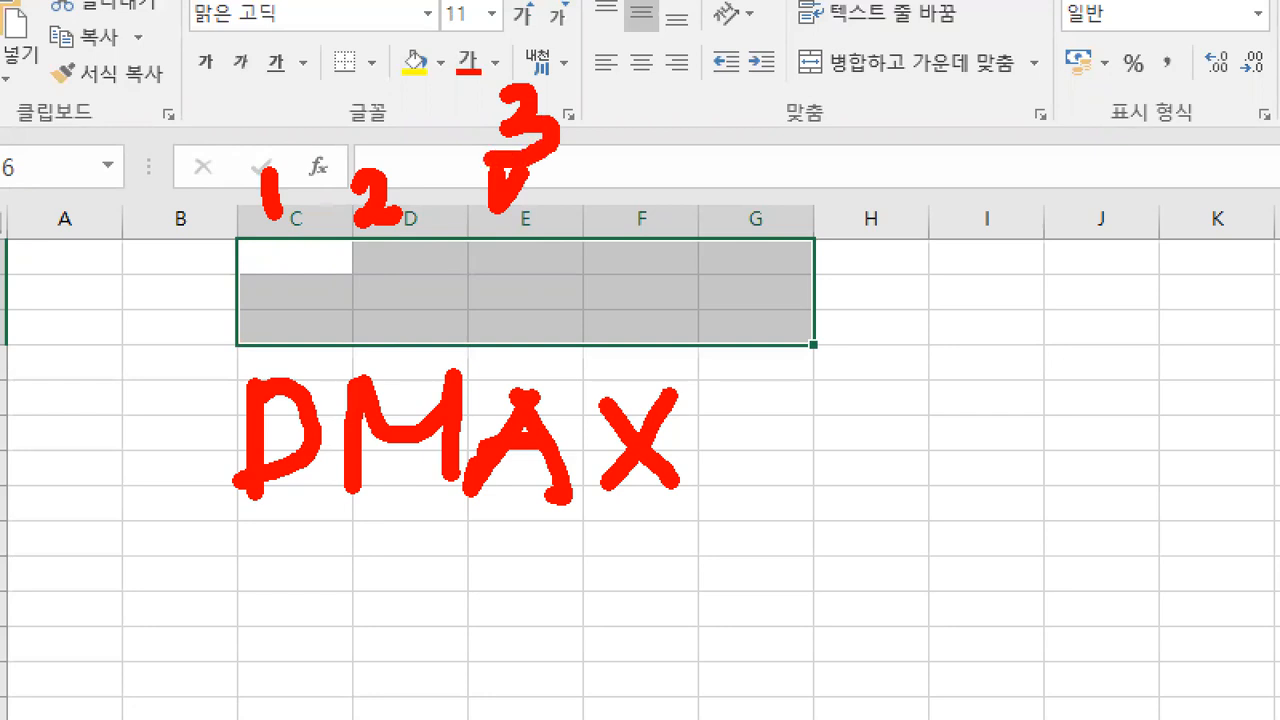
Mark the cell below header E, handwrite =E1 beside the red 3, and put a check above the 3
left_click_drag(516, 244, 548, 255)
mouse_move(686, 84)
left_mouse_down()
mouse_move(730, 88)
mouse_move(722, 164)
left_mouse_up()
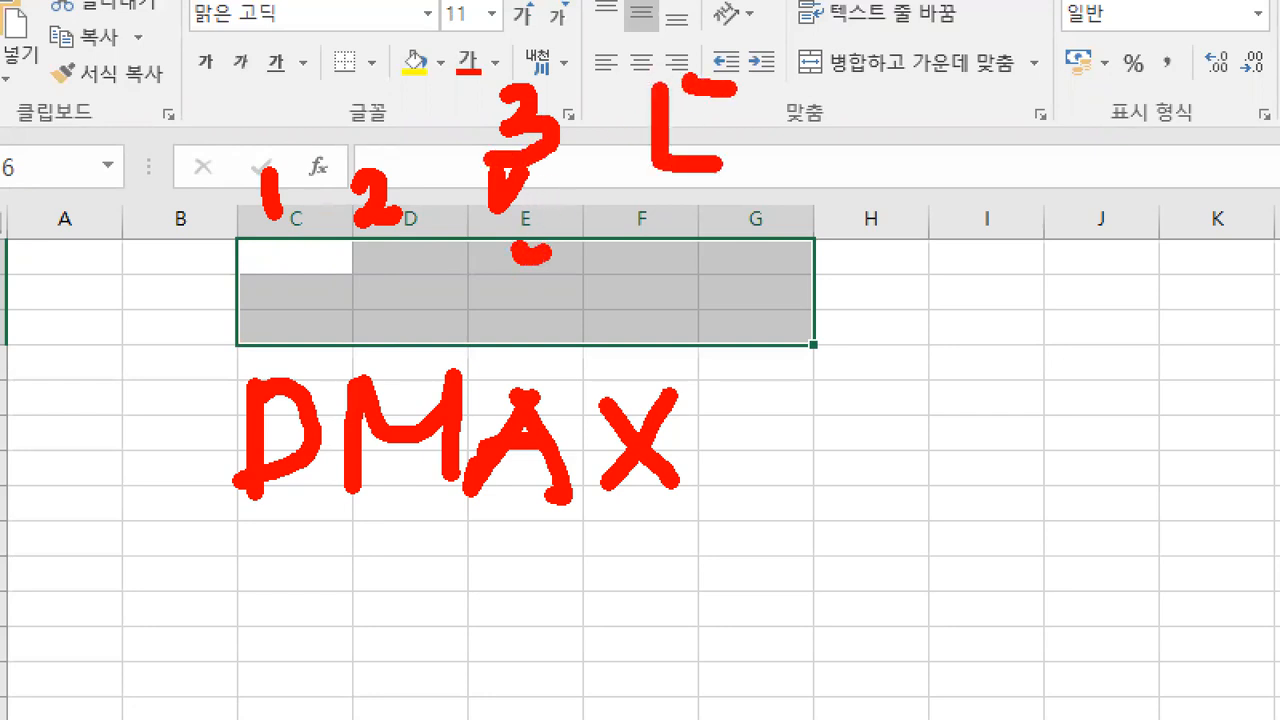
left_click_drag(670, 127, 750, 127)
left_click_drag(798, 68, 801, 182)
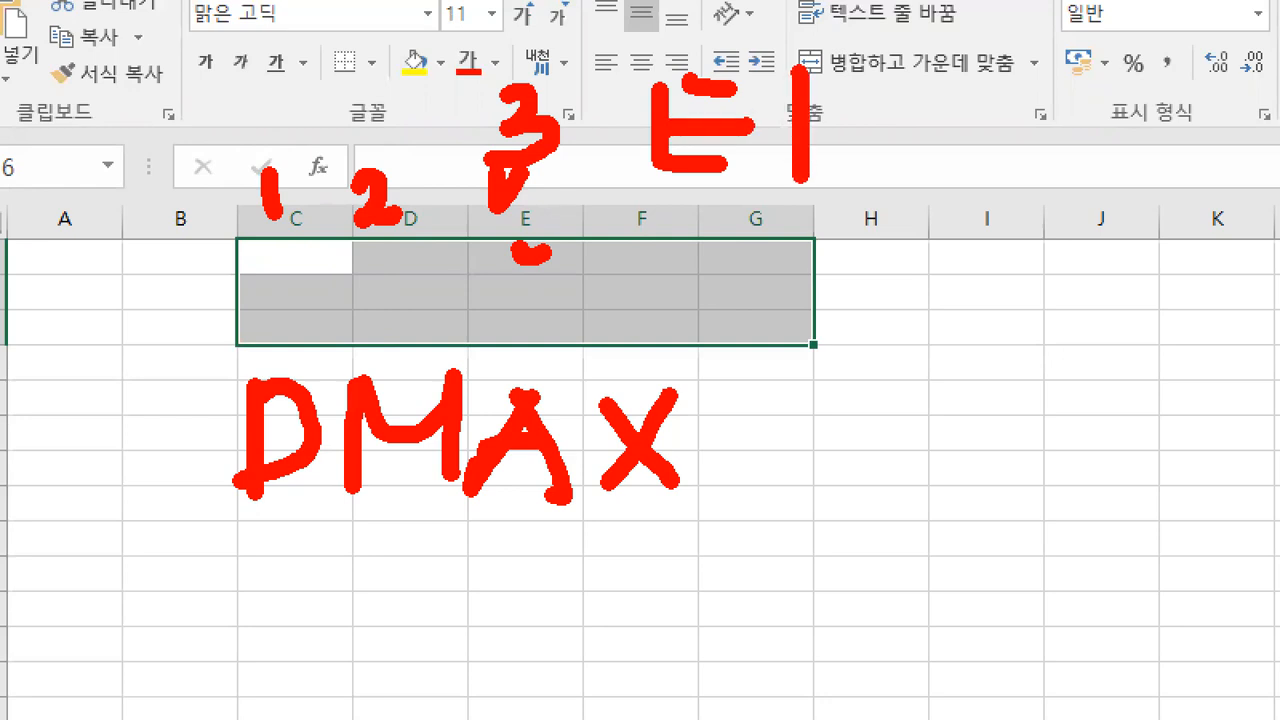
mouse_move(570, 107)
left_mouse_down()
mouse_move(622, 107)
mouse_move(596, 131)
mouse_move(626, 133)
left_mouse_up()
left_click_drag(508, 18, 566, 14)
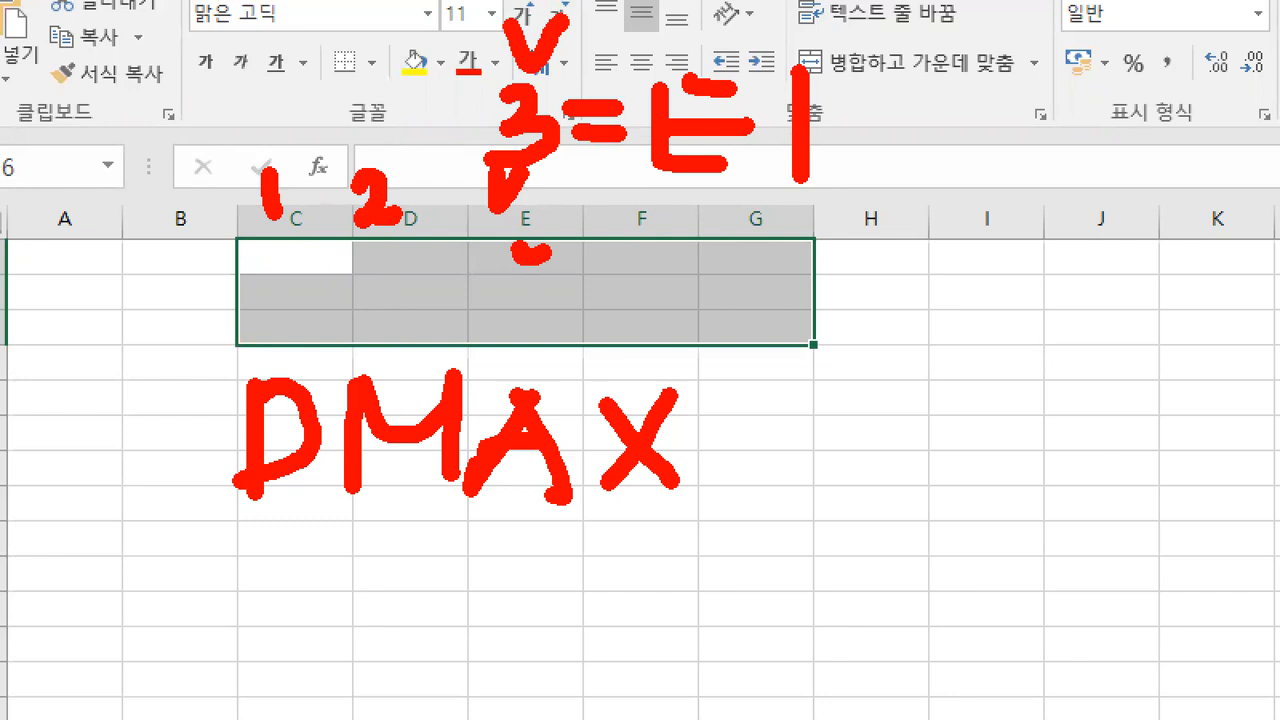
key("Escape")
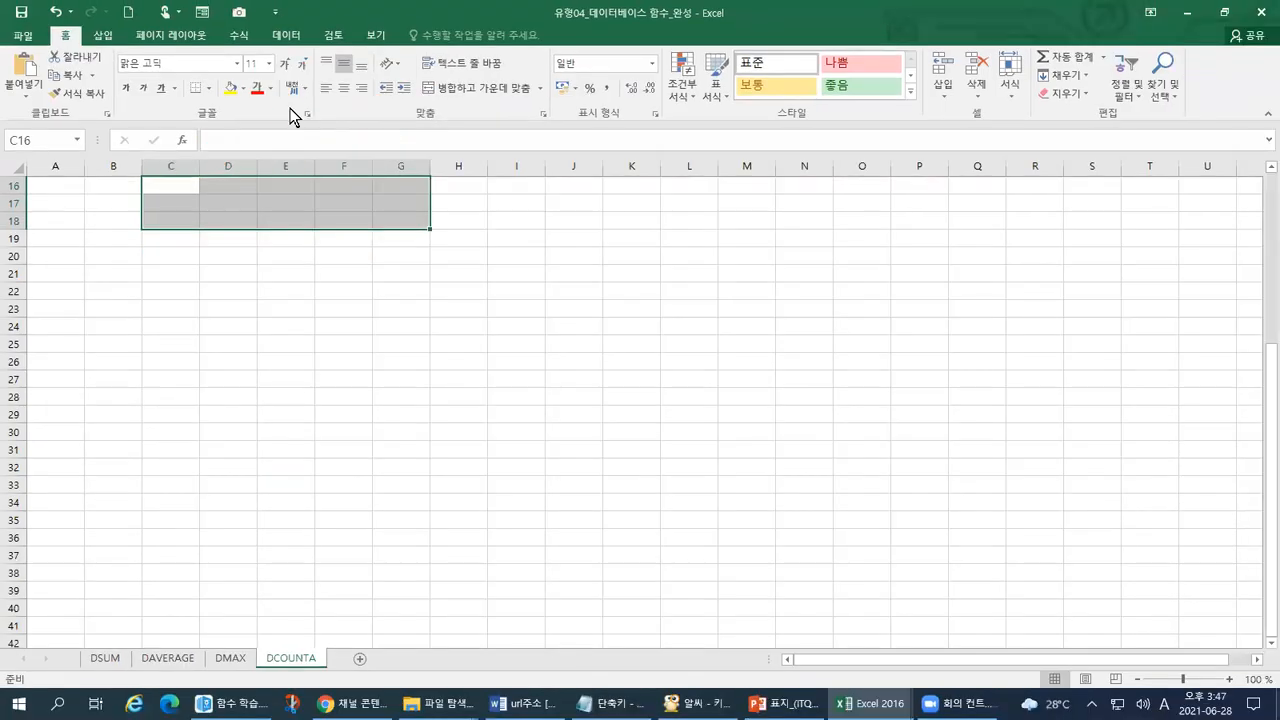
Switch back to 함수 학습.hwp and highlight E1, 3 and the two DMAX example formulas to compare them
key("alt+Tab")
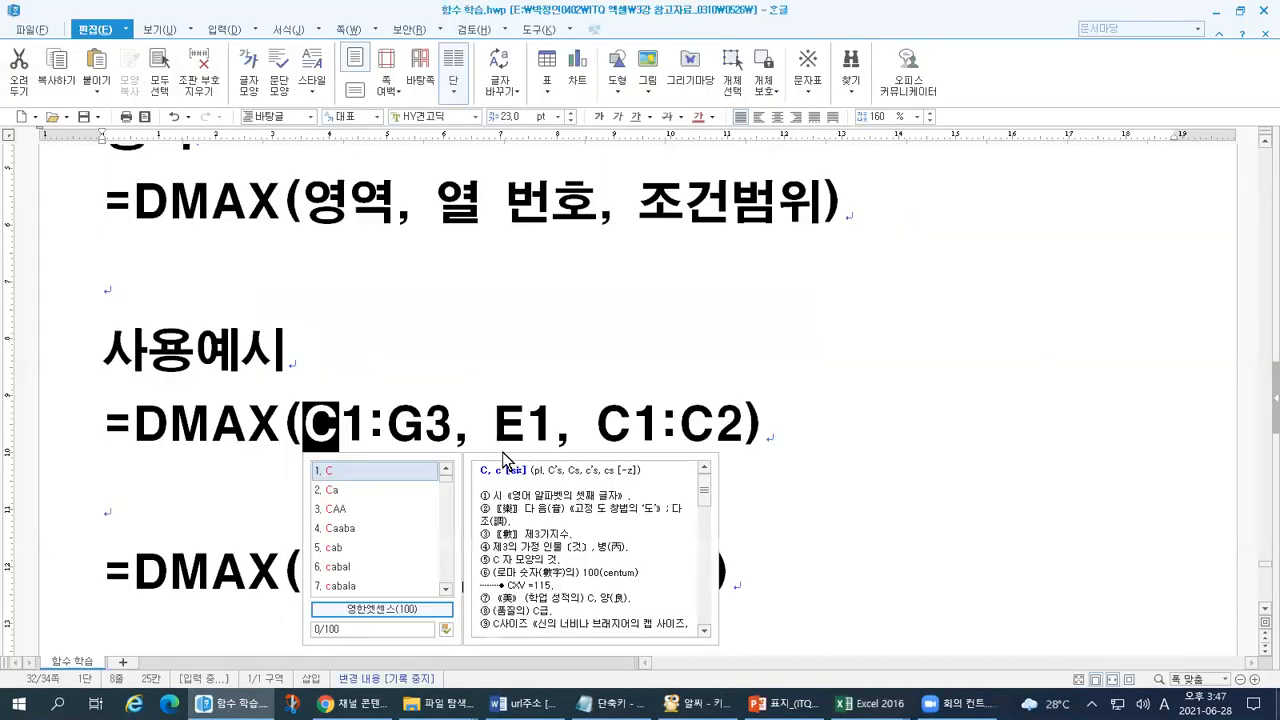
left_click(511, 377)
left_click_drag(497, 424, 547, 430)
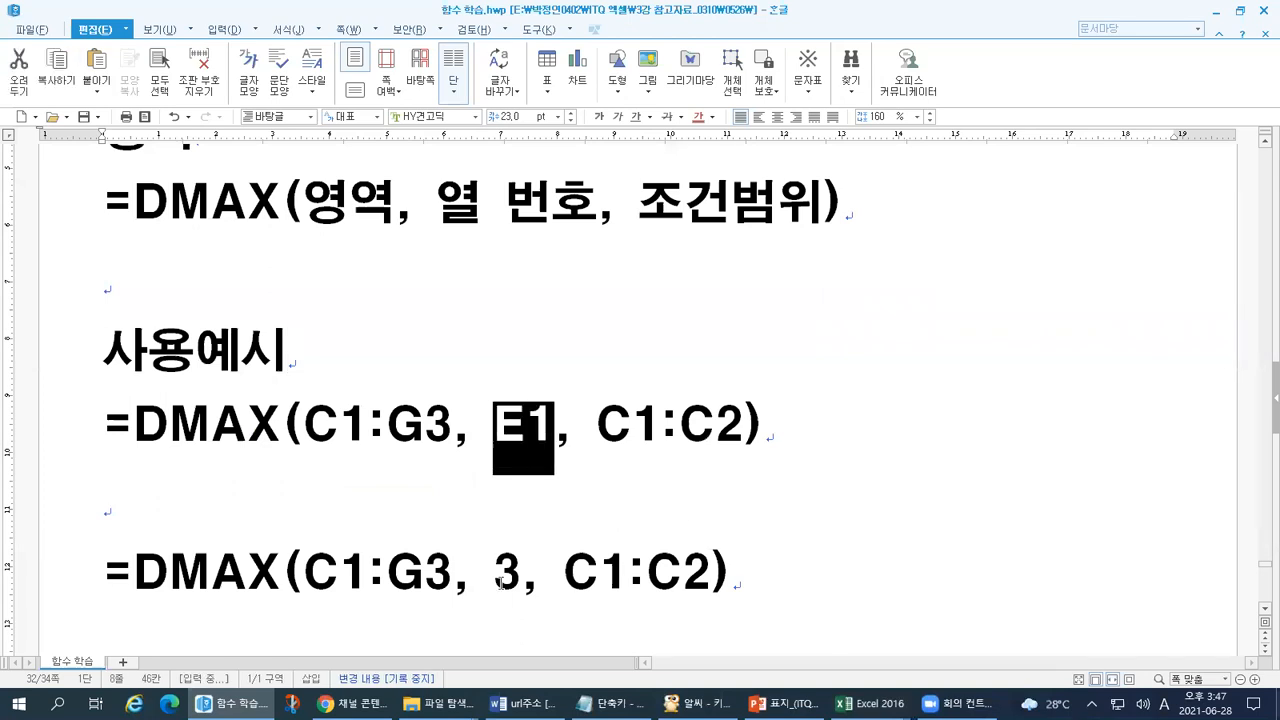
left_click_drag(495, 575, 508, 580)
left_click_drag(735, 578, 110, 512)
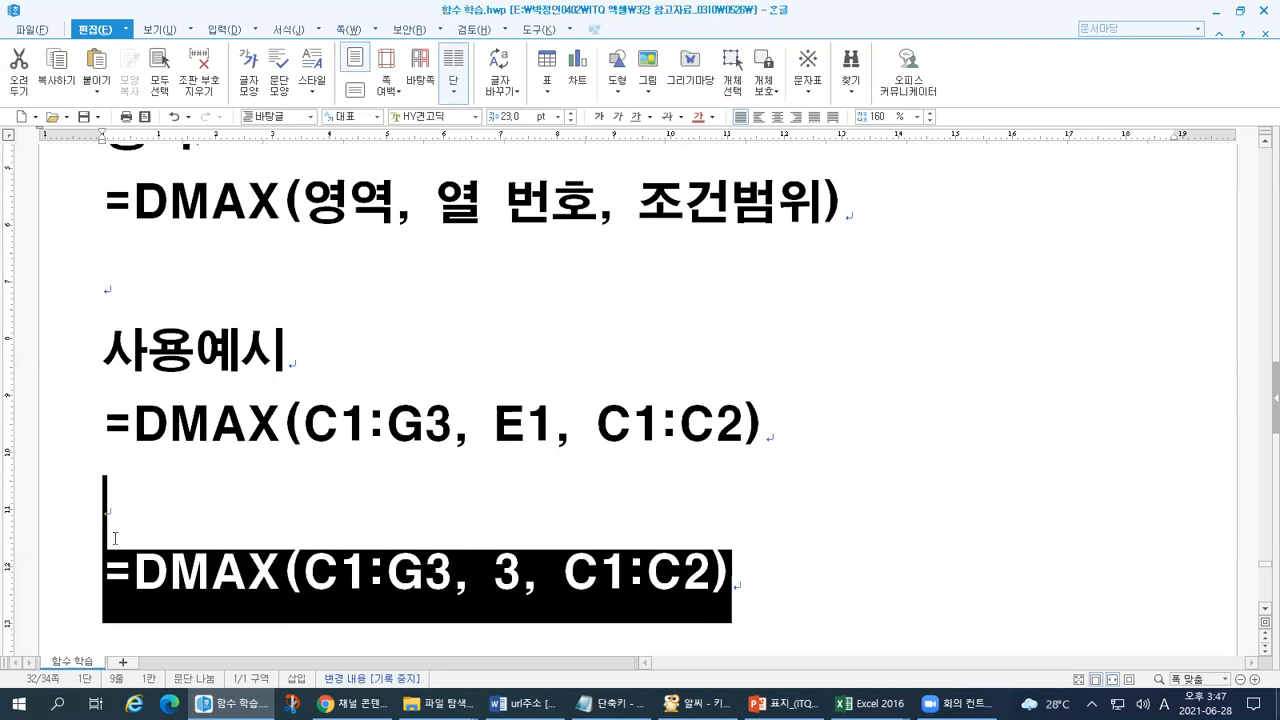
left_click_drag(766, 430, 71, 410)
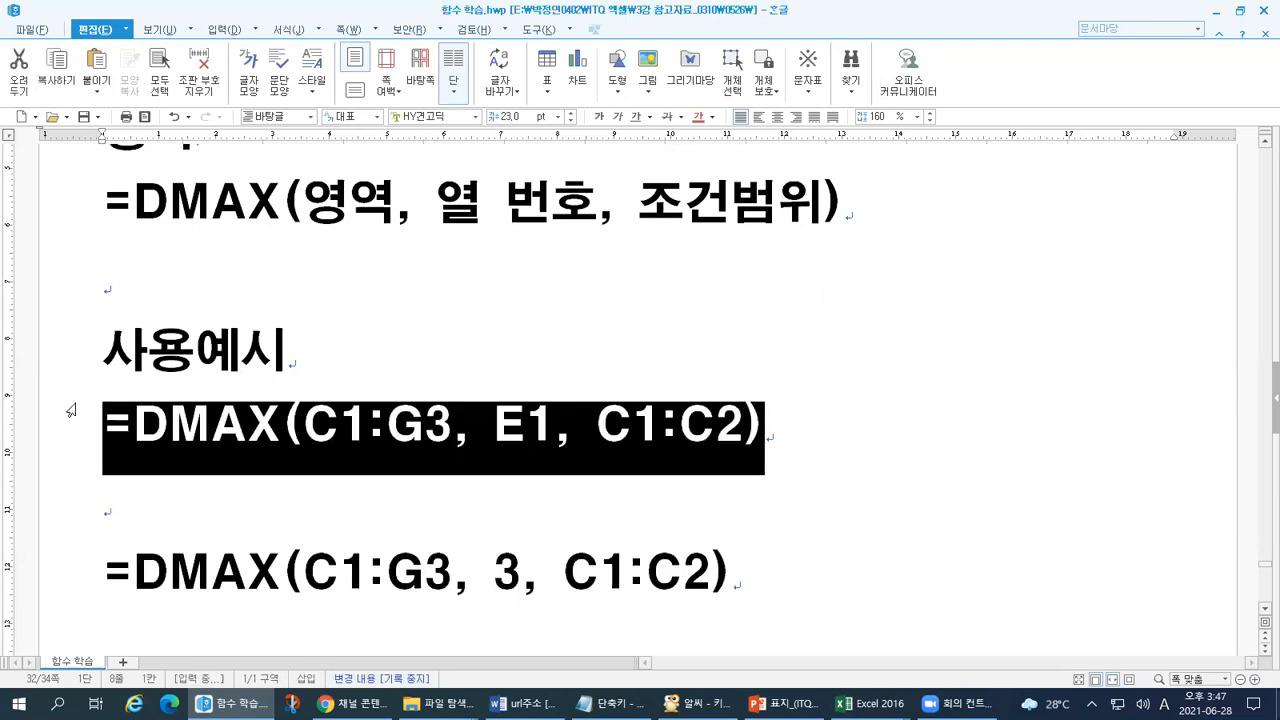
left_click(167, 422)
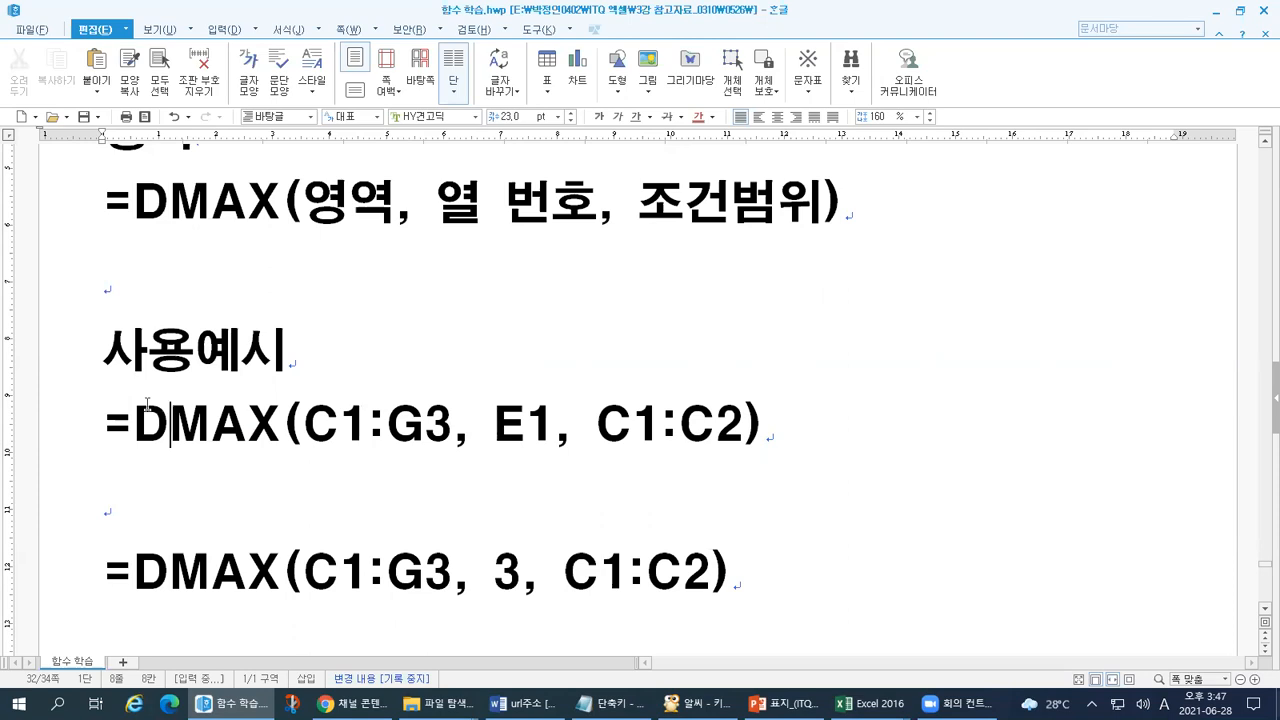
Show the DCOUNTA함수 page and highlight COUNTA in its heading in a magnified view
scroll(146, 403, "down", 6)
scroll(146, 403, "down", 6)
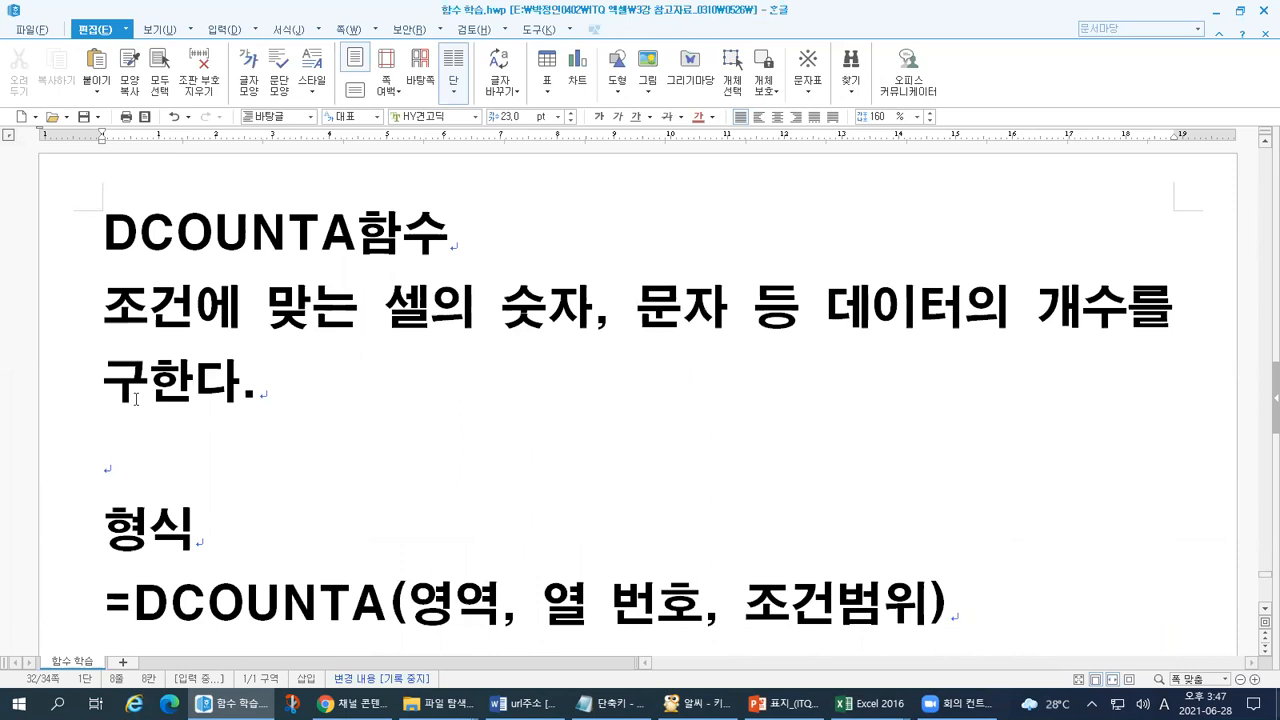
left_click(139, 236)
left_click_drag(139, 237, 352, 240)
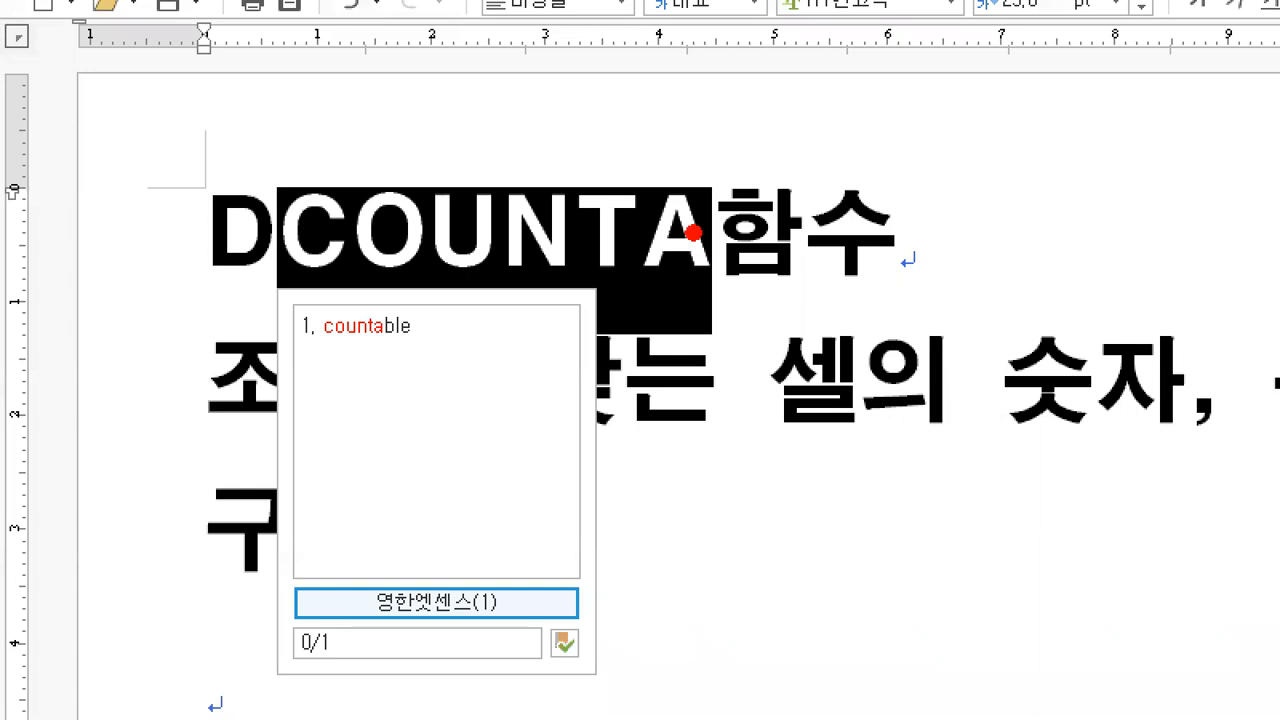
key("Escape")
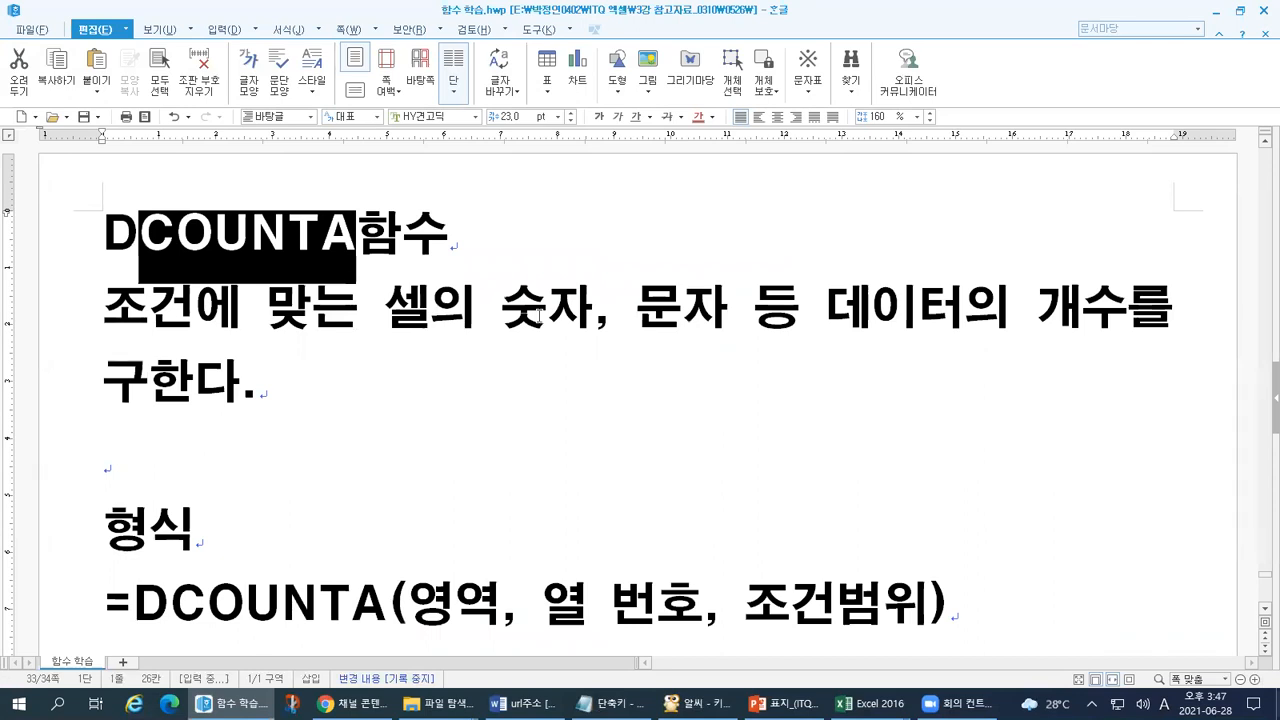
left_click(167, 251)
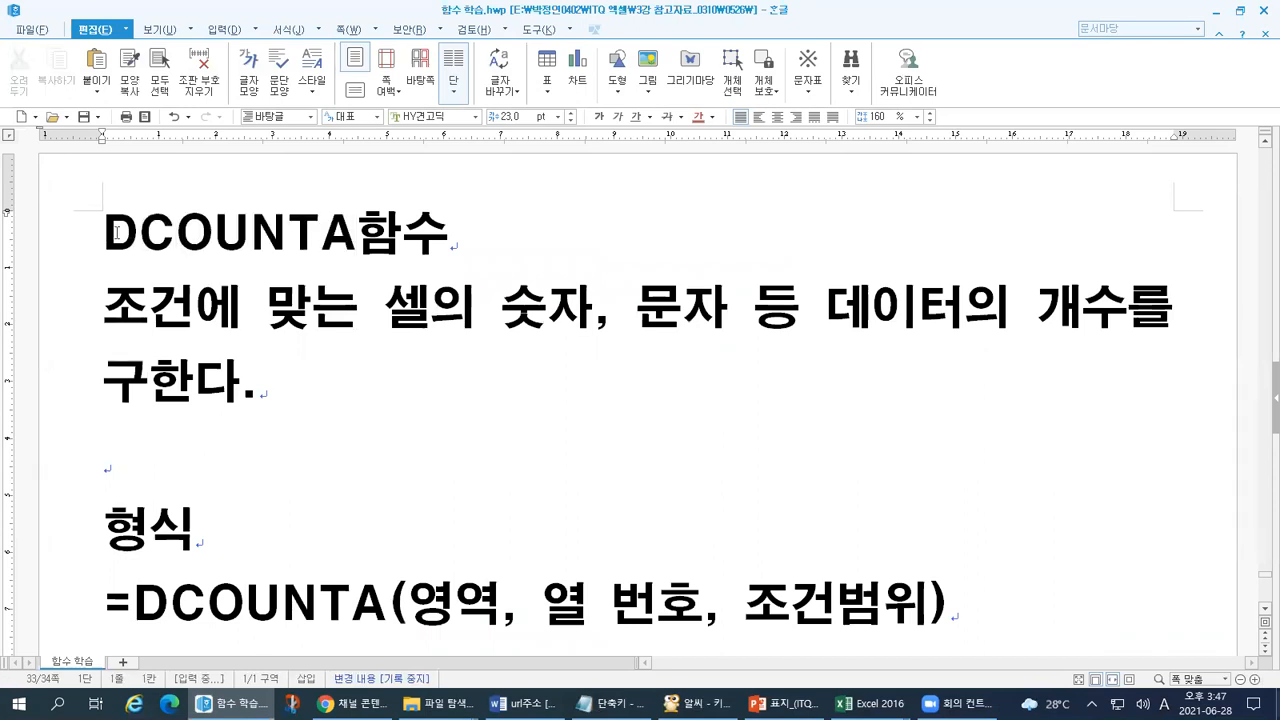
Select the D of the DCOUNTA heading, then draw a red check above the following C and underline COUNTA in red
left_click_drag(104, 233, 131, 233)
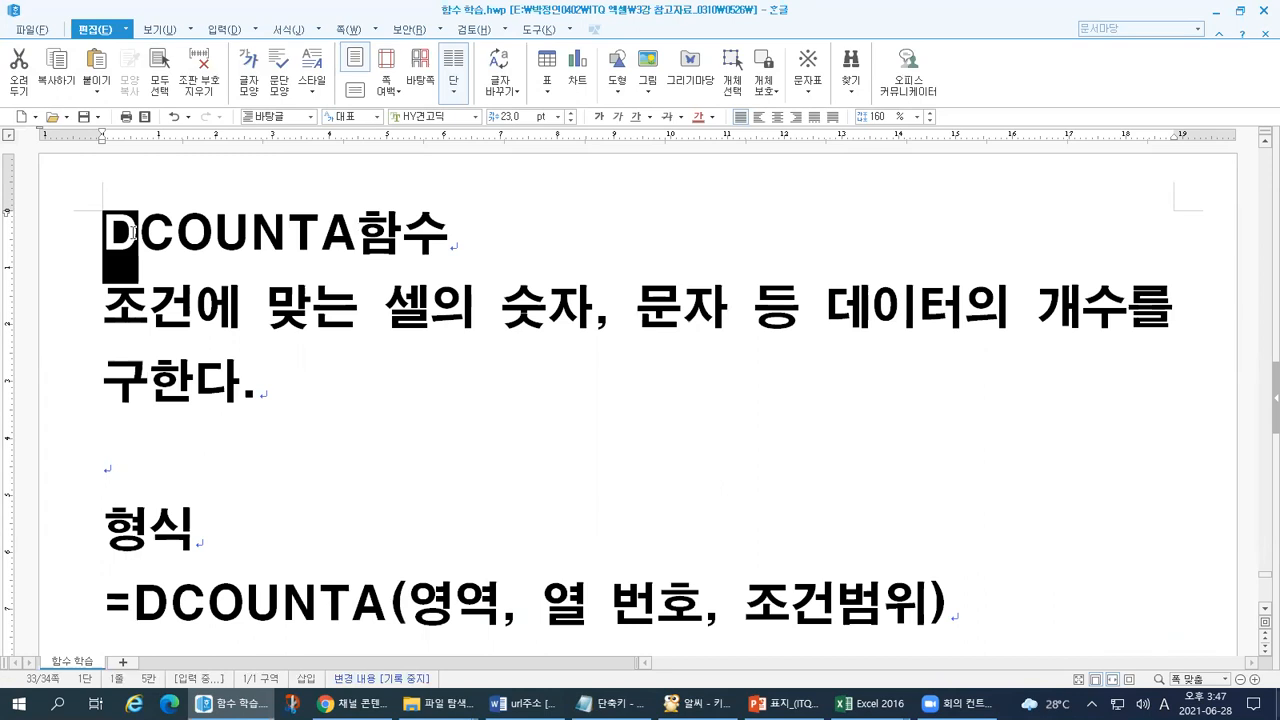
key("F12")
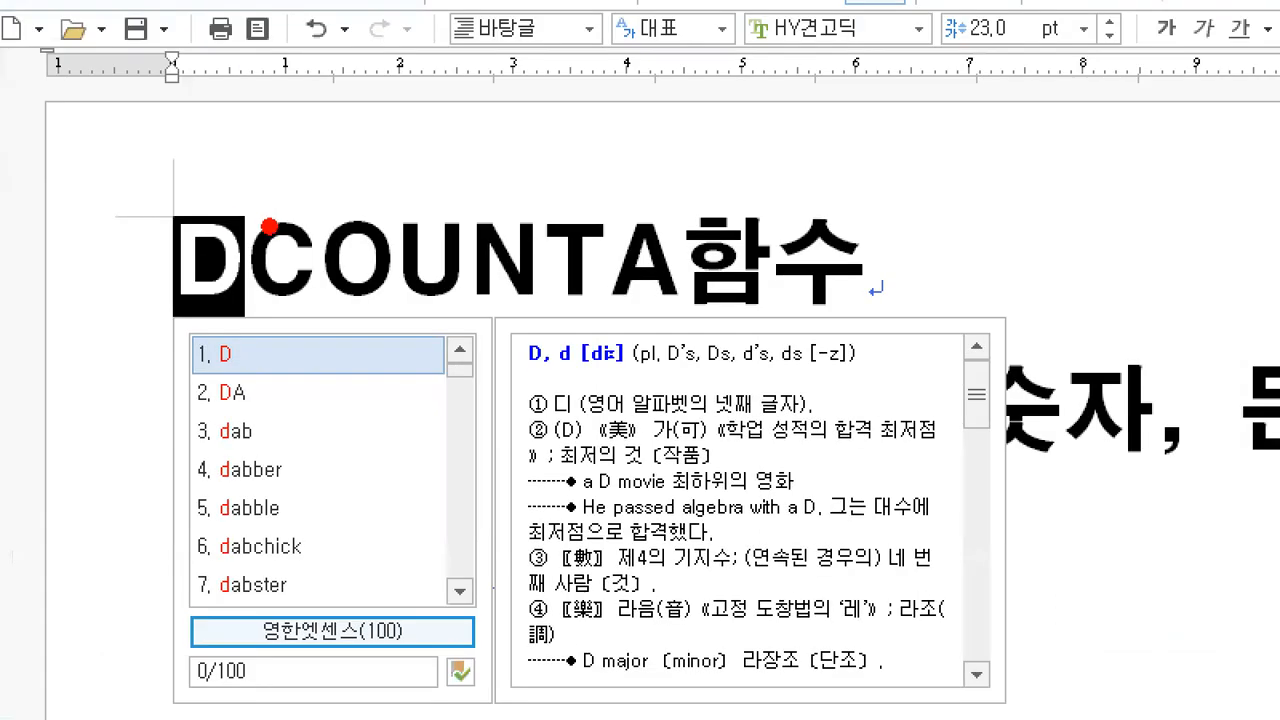
mouse_move(251, 177)
left_mouse_down()
mouse_move(272, 196)
mouse_move(294, 178)
left_mouse_up()
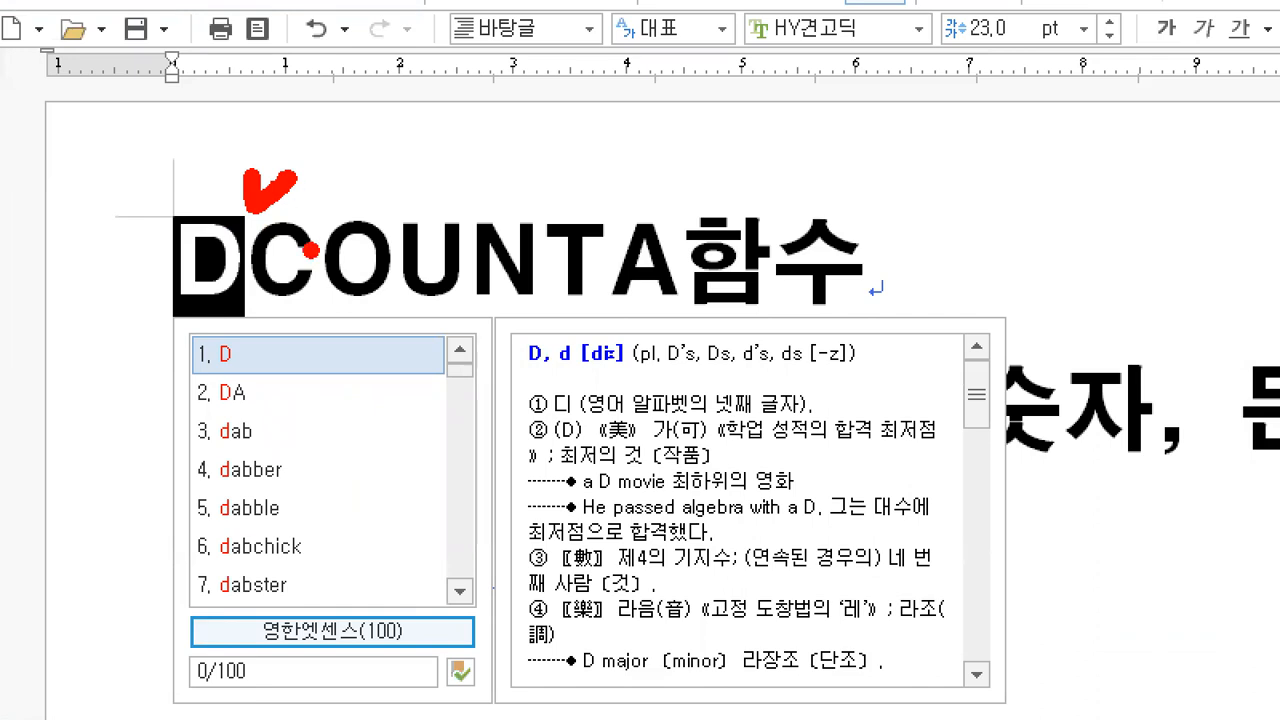
mouse_move(270, 298)
left_mouse_down()
mouse_move(395, 318)
mouse_move(673, 297)
left_mouse_up()
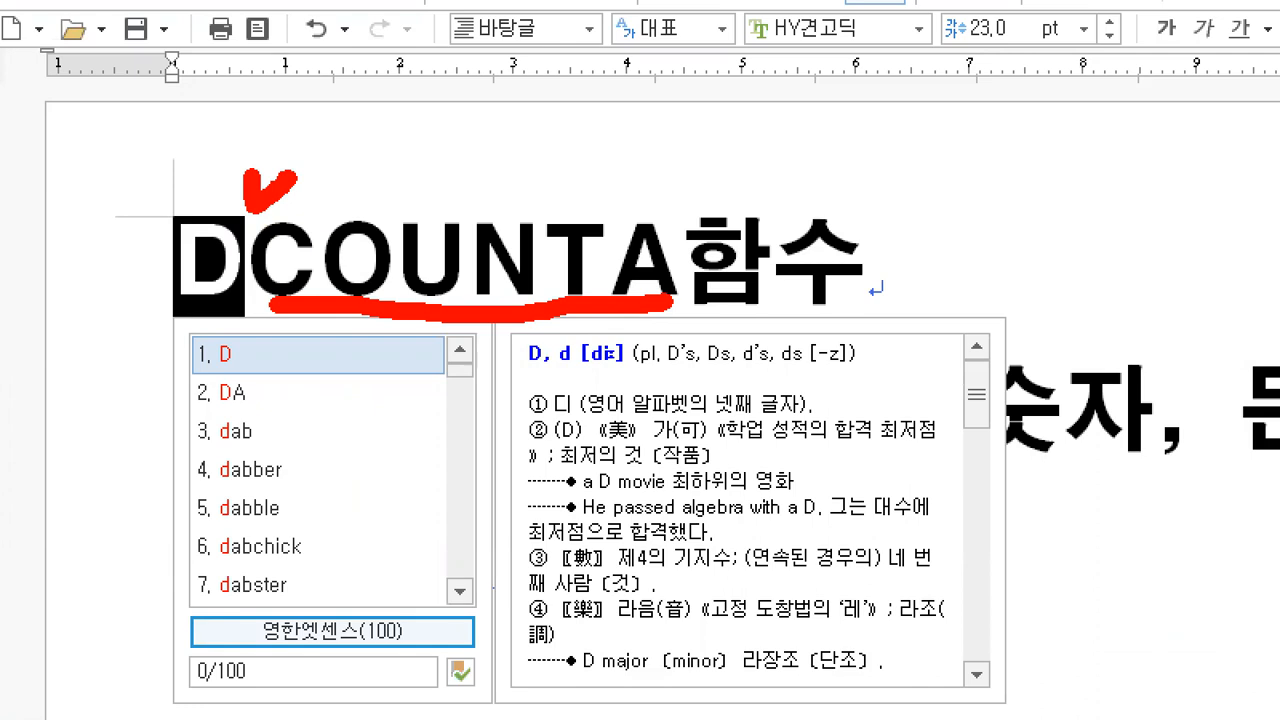
key("Escape")
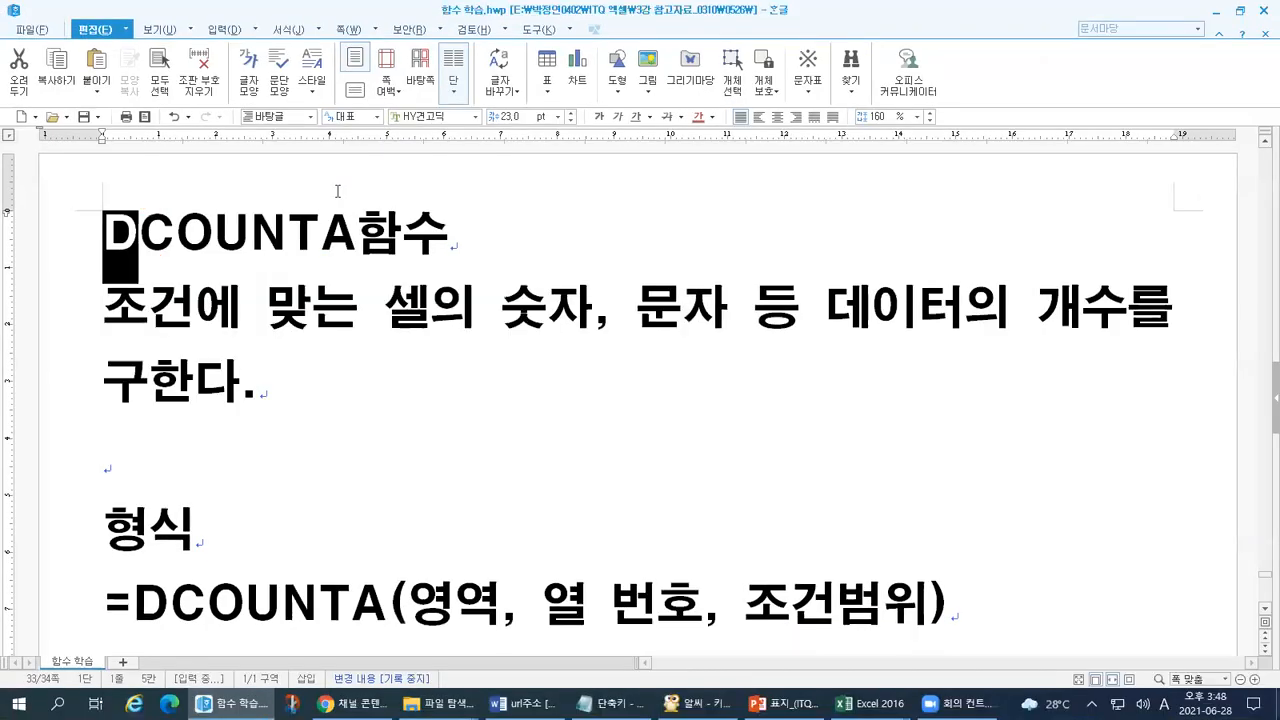
Highlight 조건에 맞는 셀의, 데이터의 개수 and 셀의 숫자, 문자 in the DCOUNTA description, and the D in its heading
left_click_drag(104, 308, 476, 319)
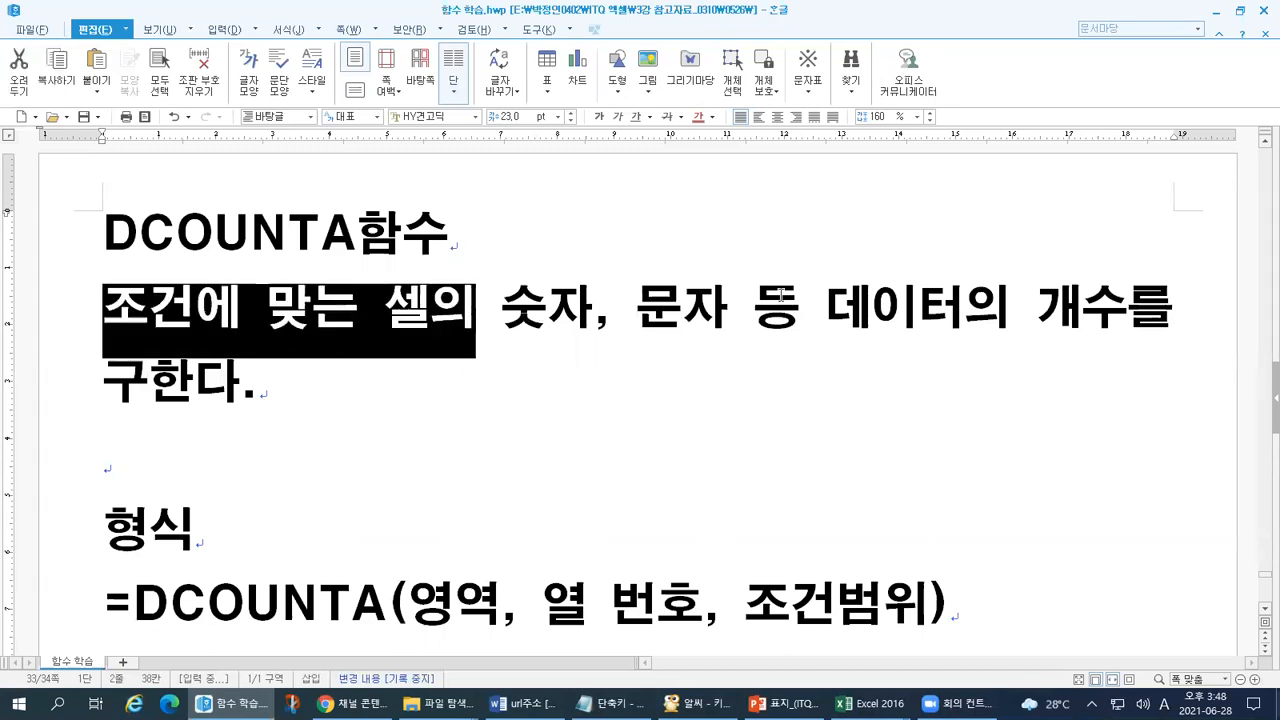
left_click_drag(828, 308, 1124, 308)
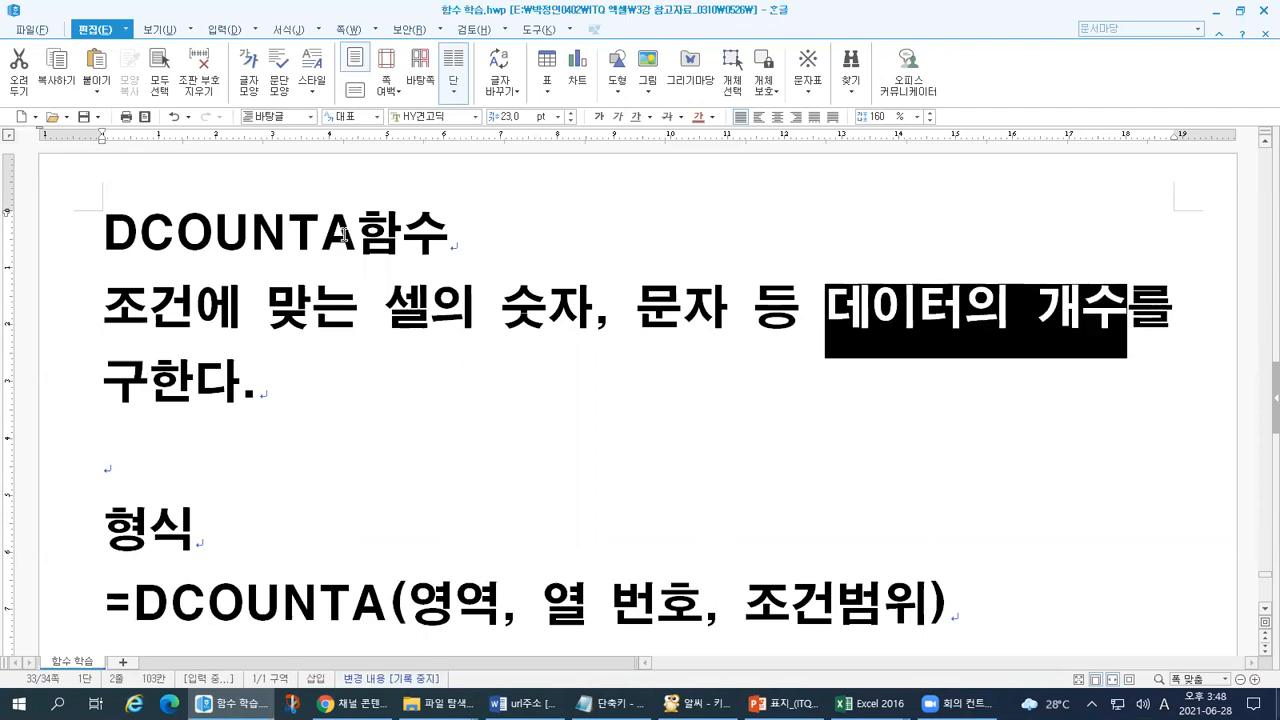
left_click_drag(101, 232, 130, 232)
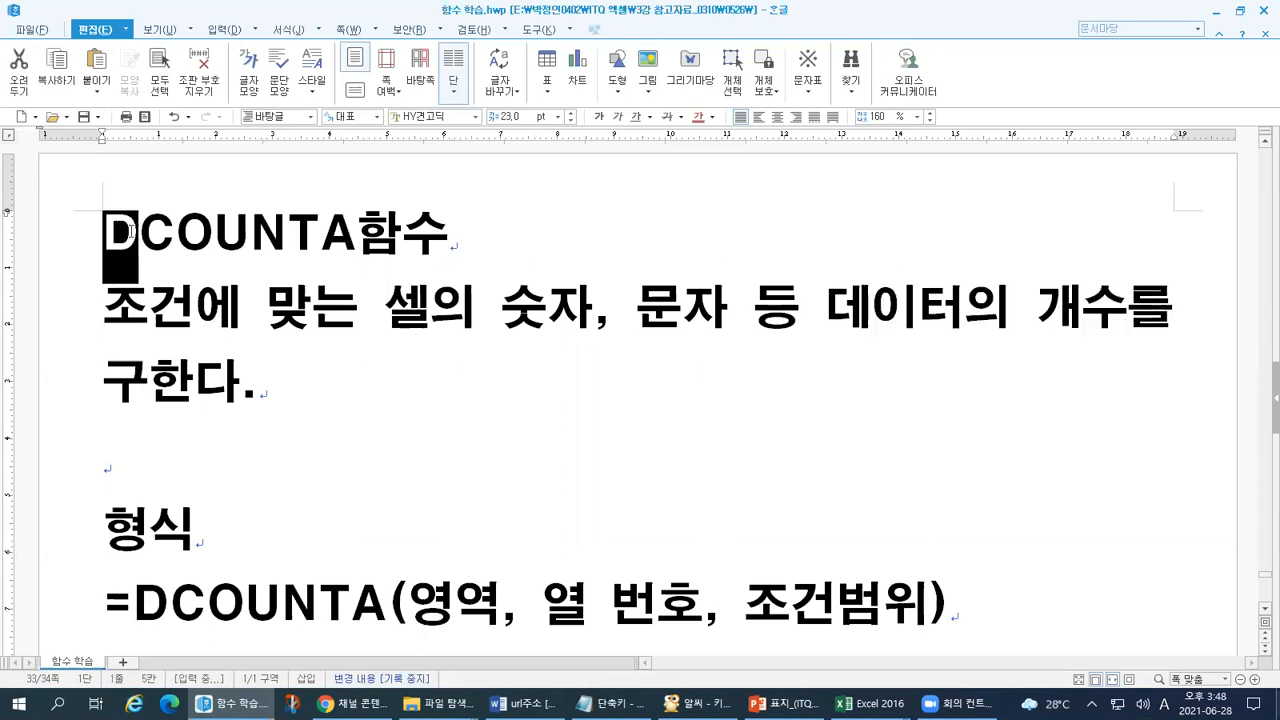
left_click(130, 232)
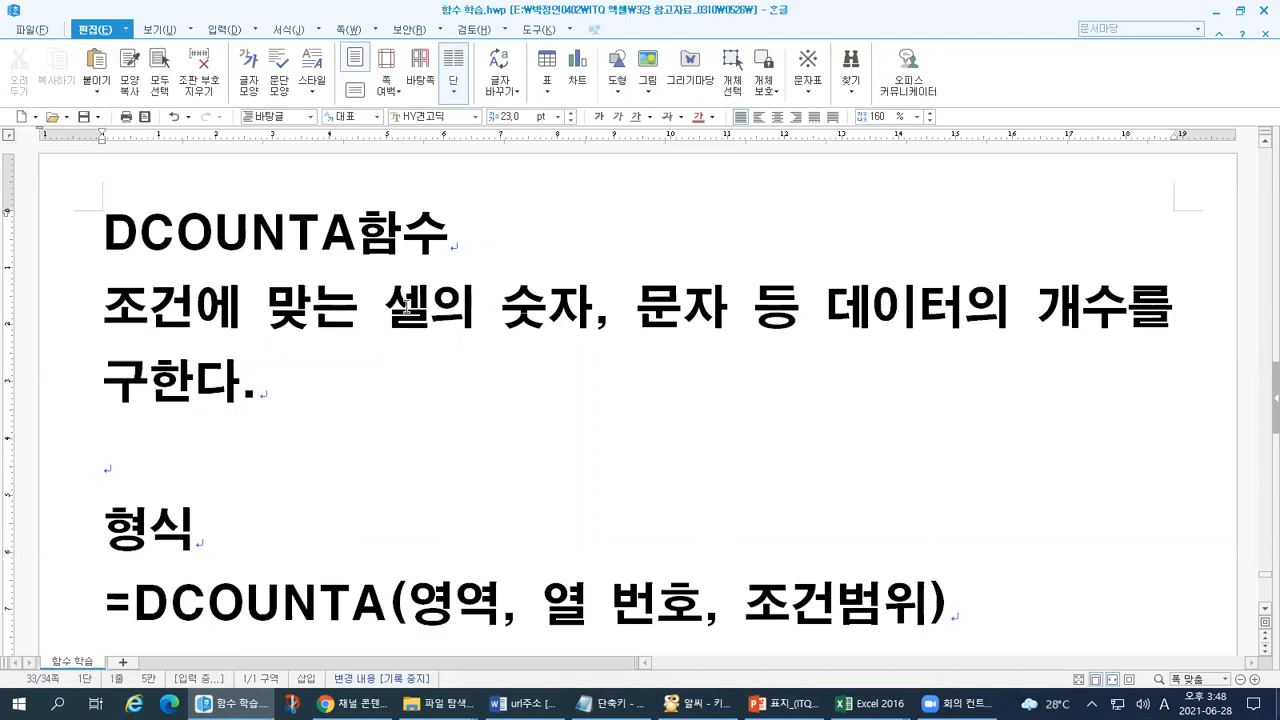
left_click_drag(384, 306, 752, 304)
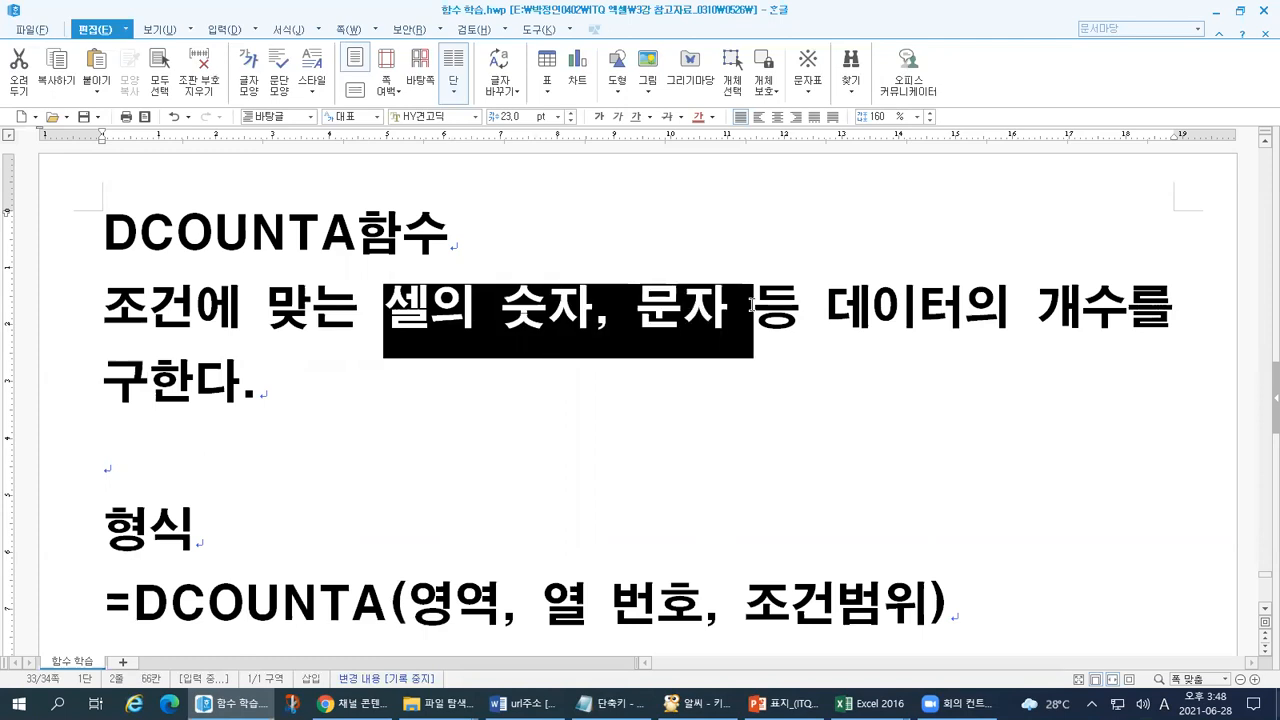
Delete the words 조건에 맞는 from the start of the DCOUNTA description and select the remaining line
left_click_drag(367, 306, 397, 309)
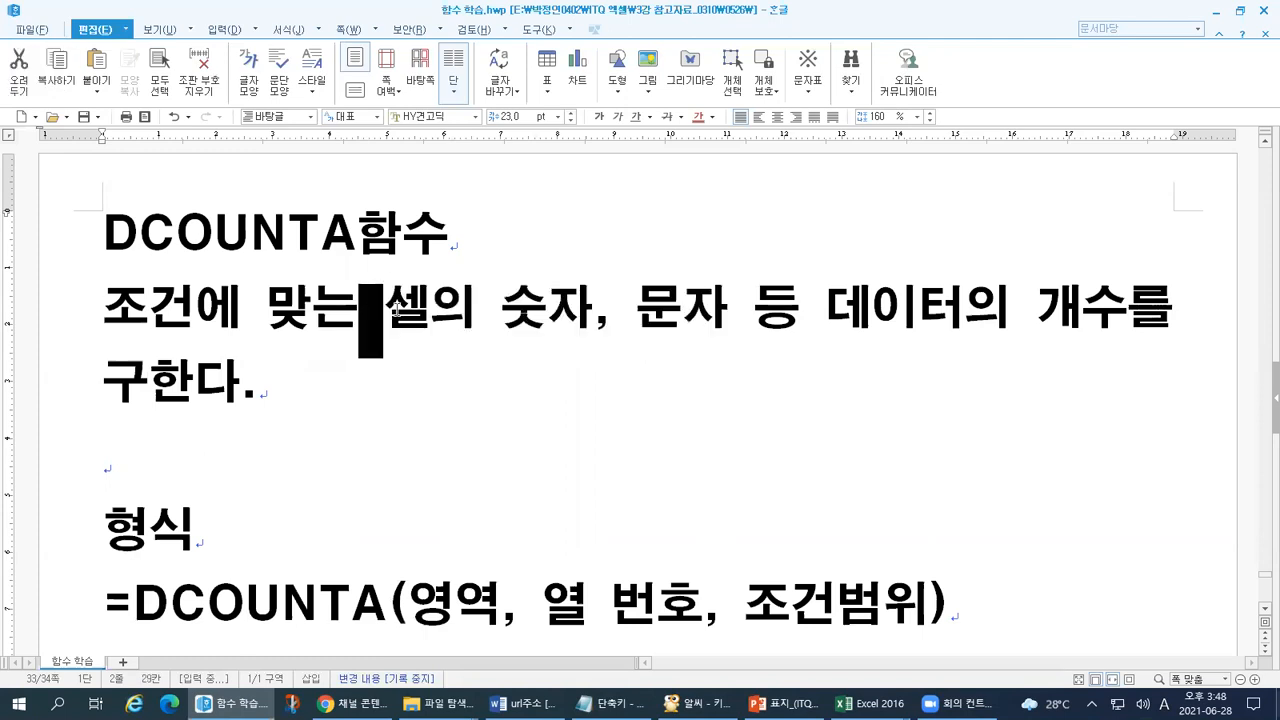
key("shift+Home")
key("Delete")
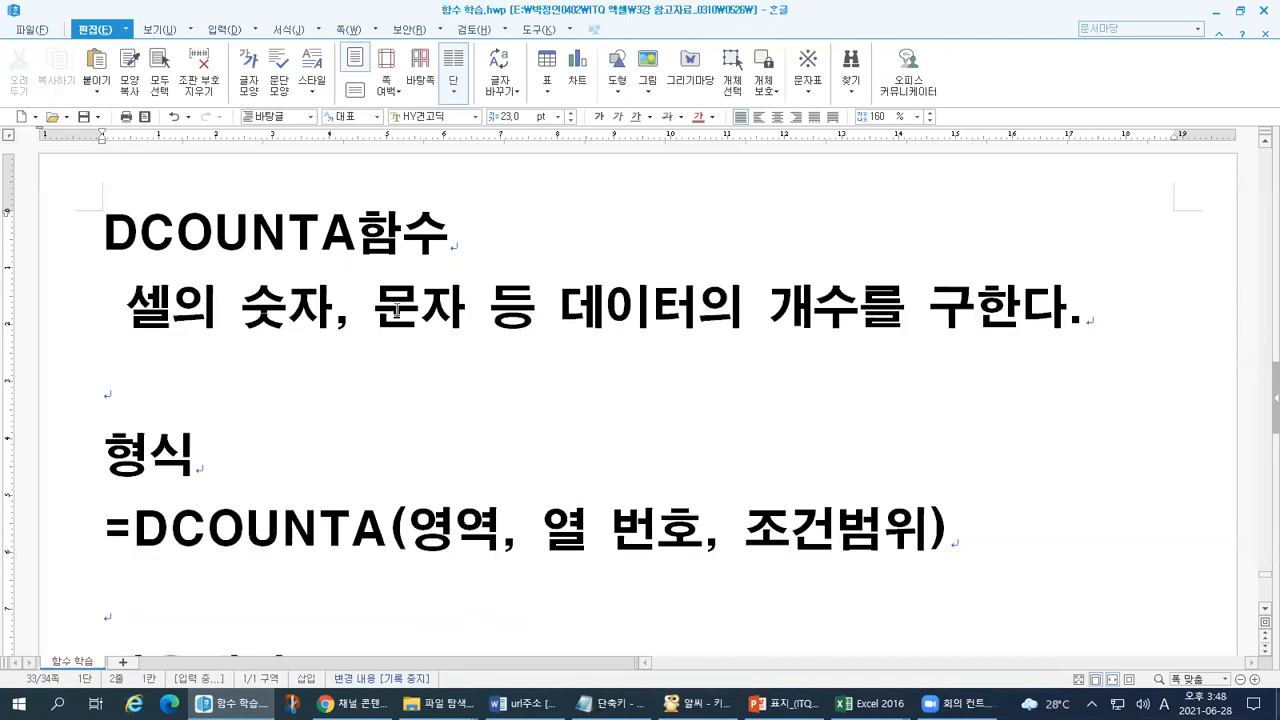
triple_click(397, 309)
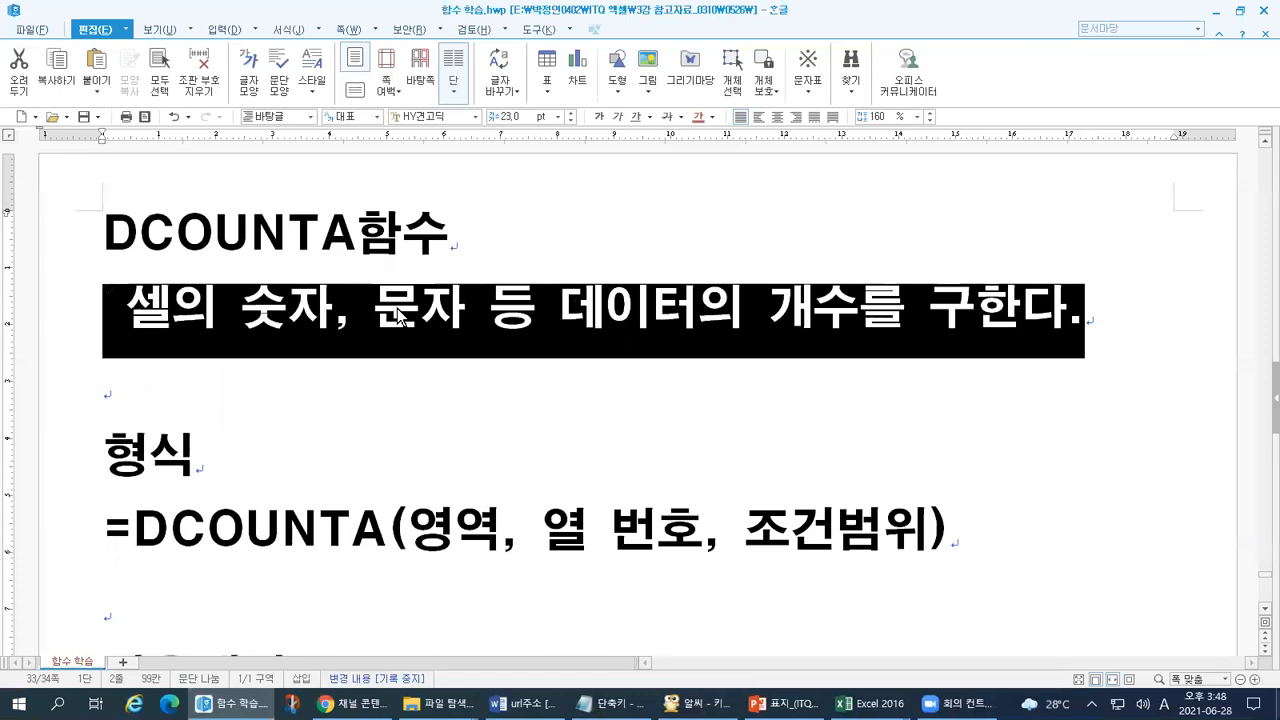
Restore the deleted words of the DCOUNTA description and the column number 3 in the example =DCOUNTA(C1:G3, 3, C1:C2)
key("Page_Down")
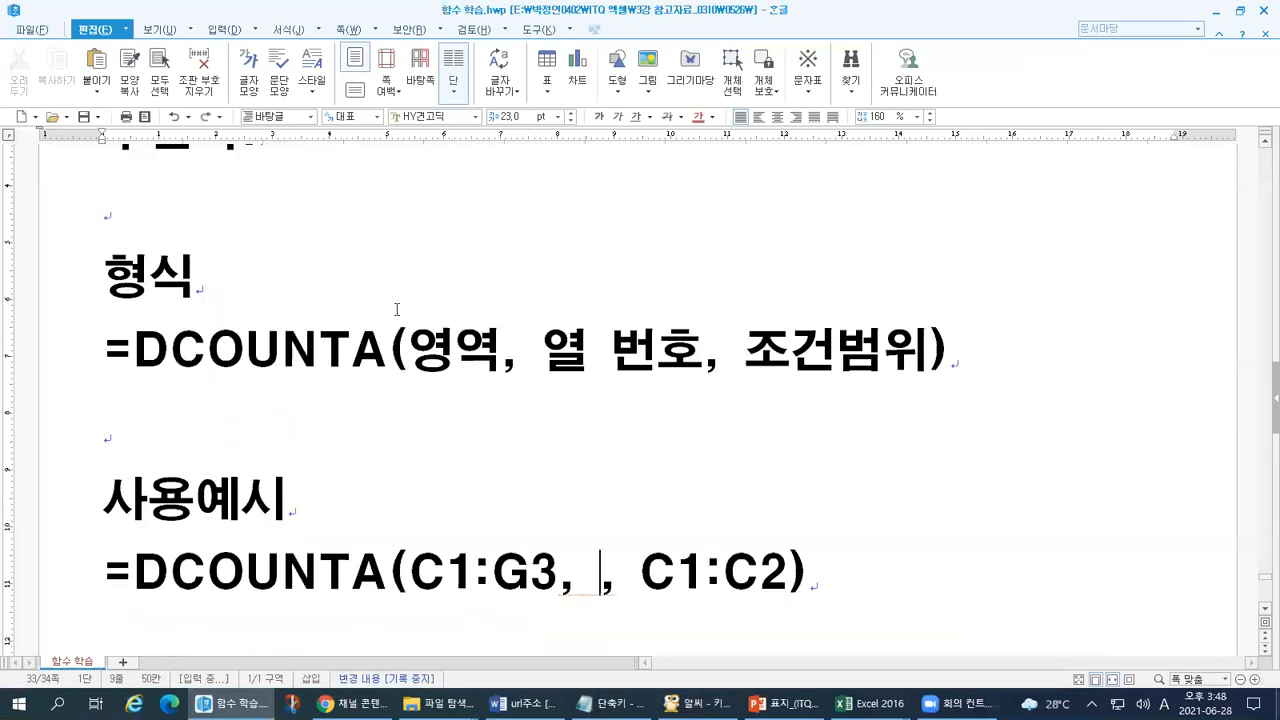
type("3")
key("Home")
key("Return")
key("Up")
scroll(371, 423, "down", 3)
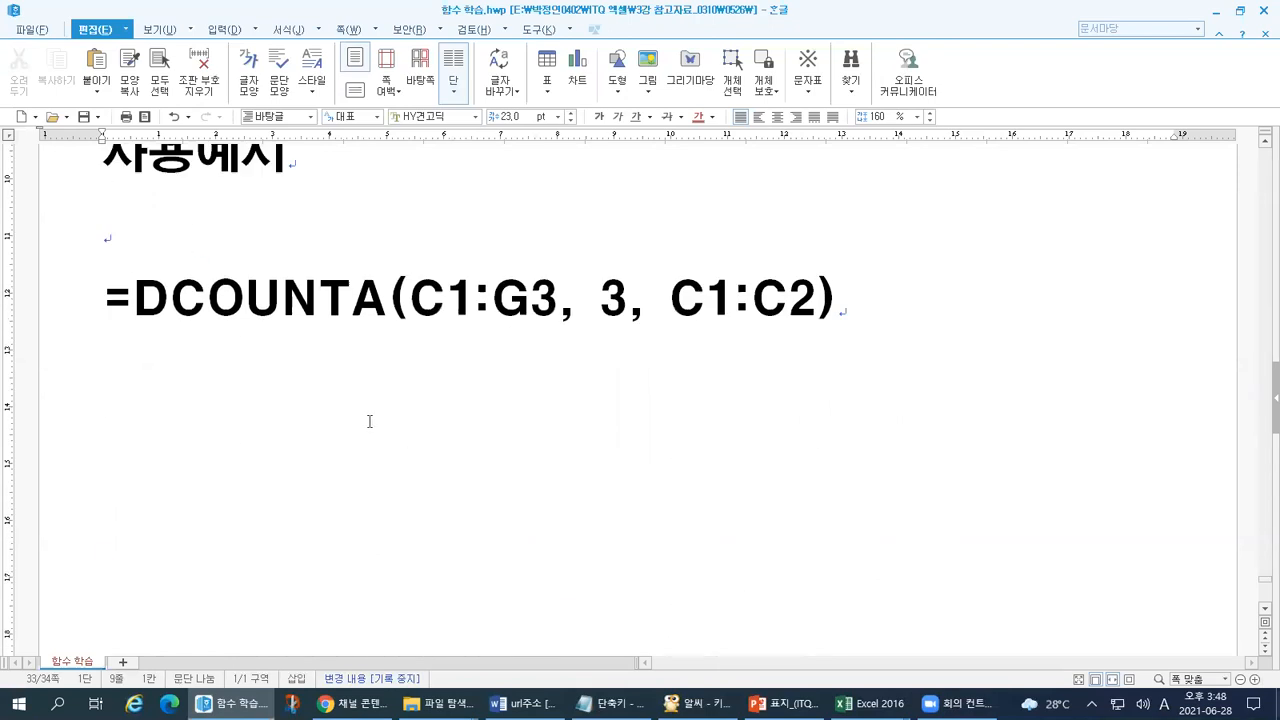
scroll(369, 422, "up", 2)
key("Delete")
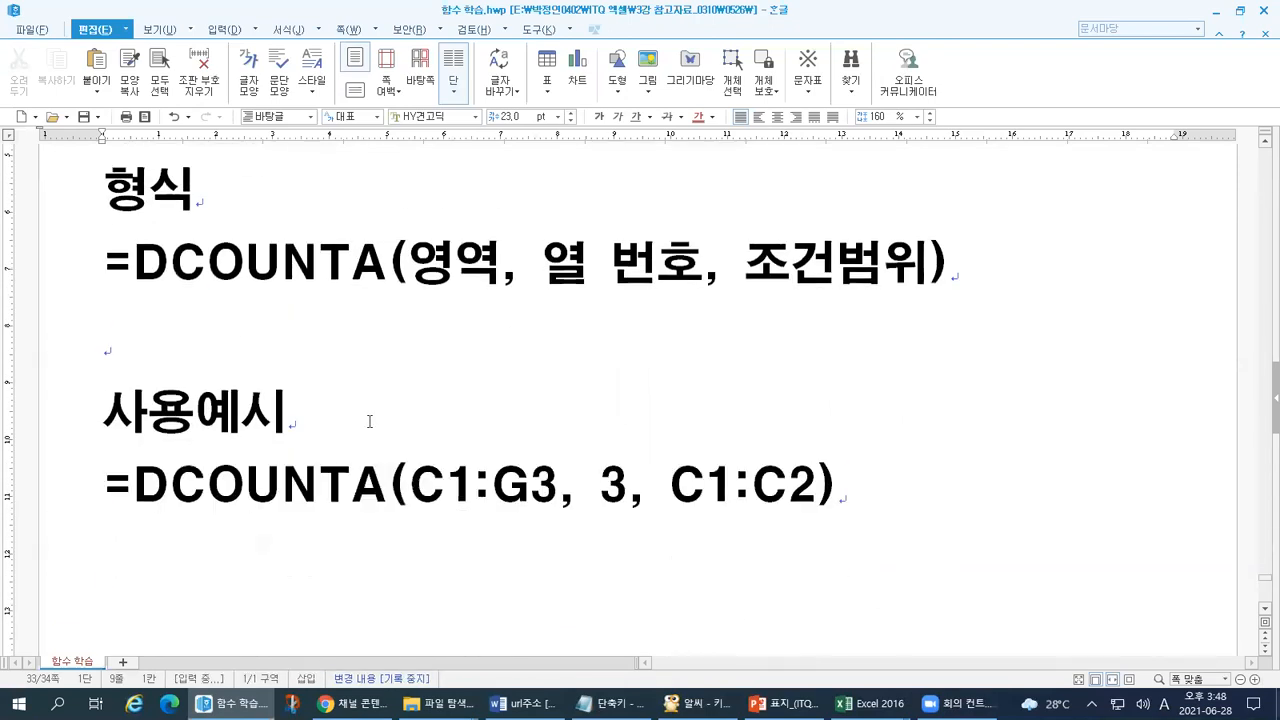
scroll(369, 422, "up", 5)
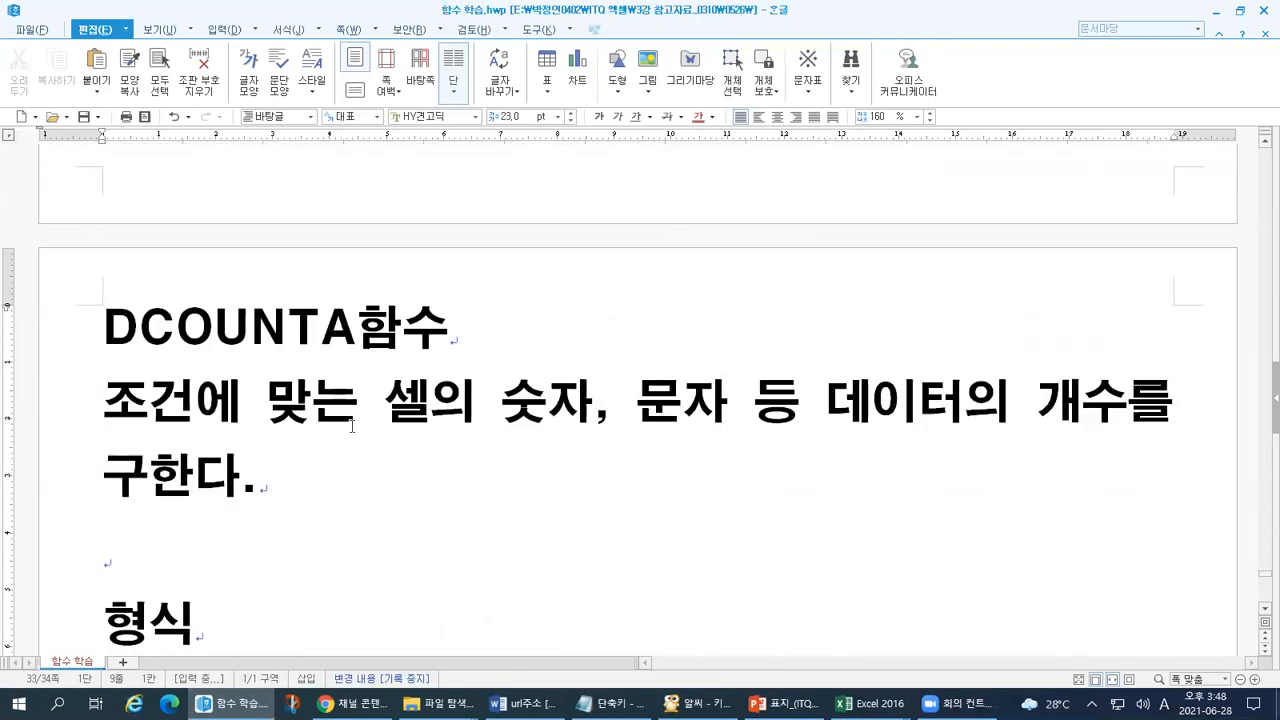
Relate the DCOUNTA description to its name by highlighting COUNTA, 조건에 맞는, D and the whole name, then show the syntax and example
double_click(398, 412)
left_click_drag(530, 412, 1136, 423)
left_click_drag(143, 328, 360, 326)
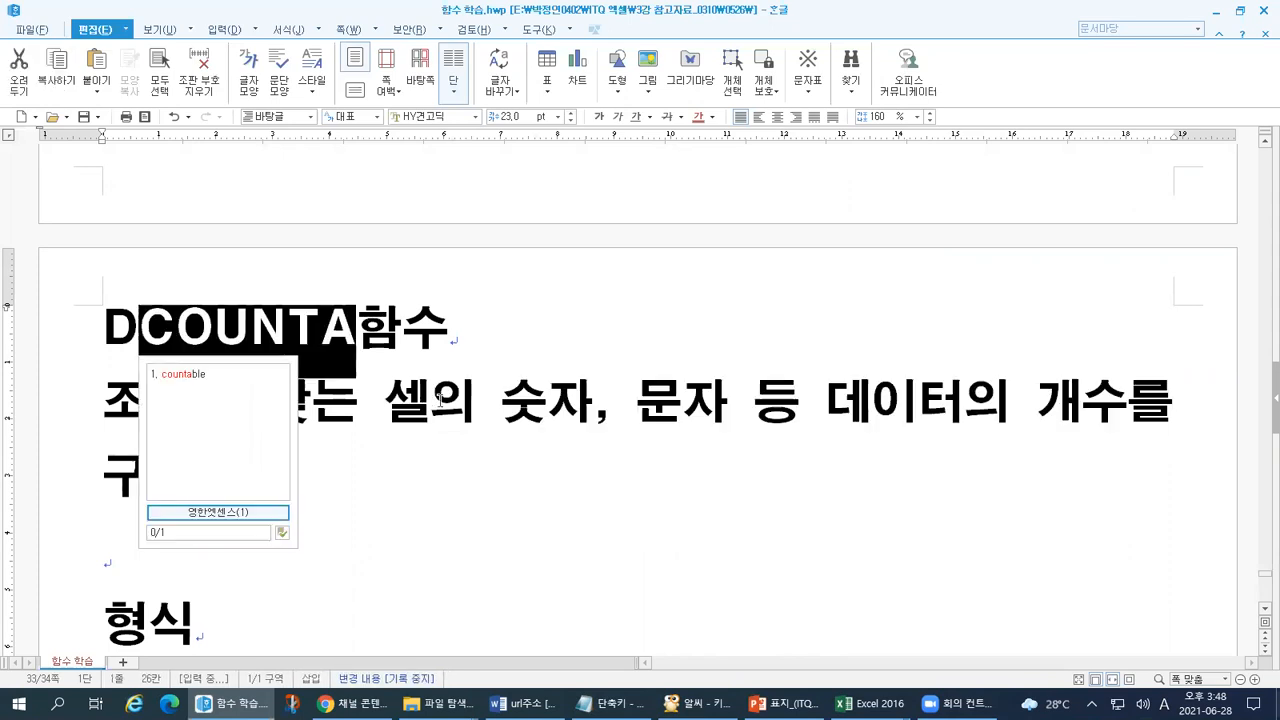
left_click(104, 369)
left_click_drag(105, 402, 360, 400)
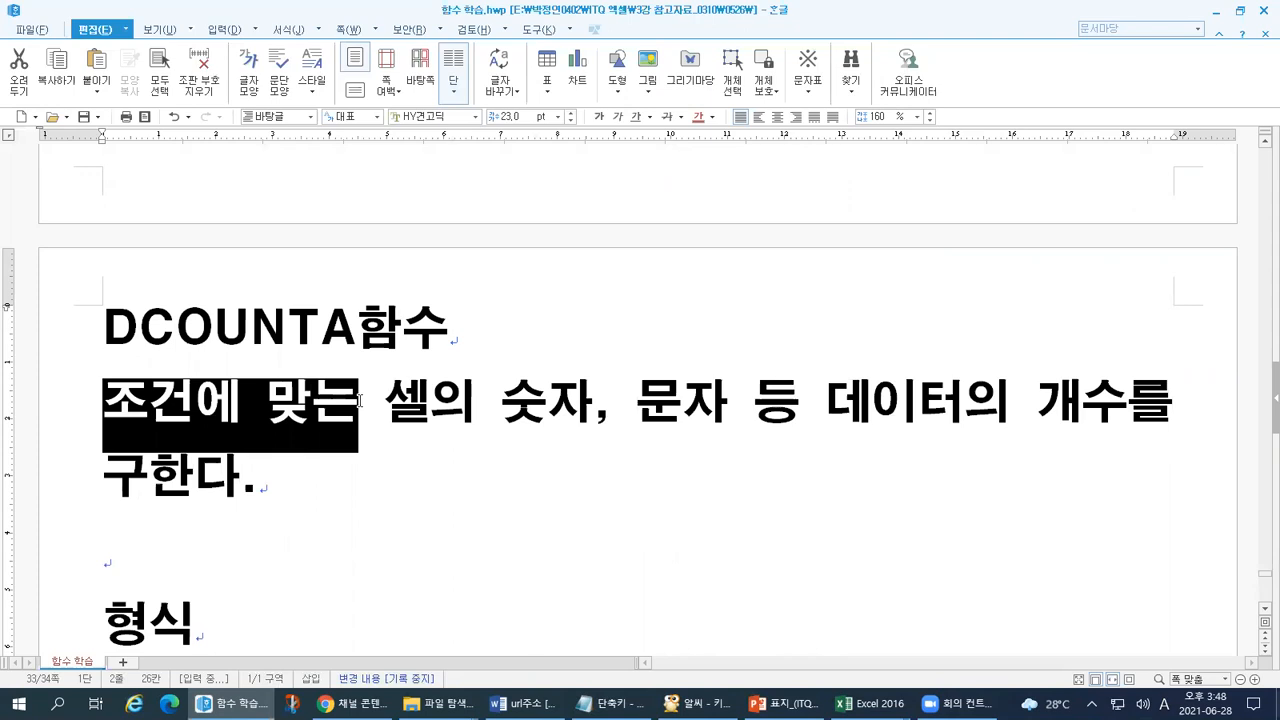
left_click_drag(100, 343, 128, 335)
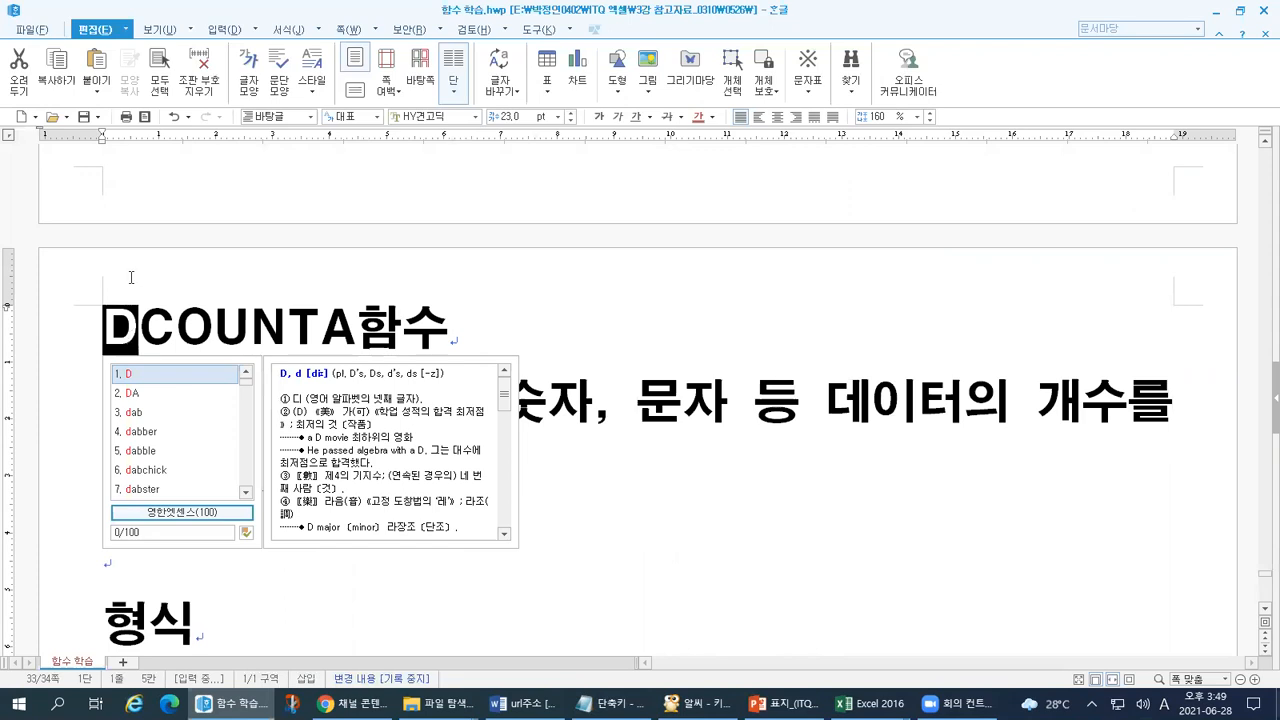
left_click_drag(355, 330, 62, 333)
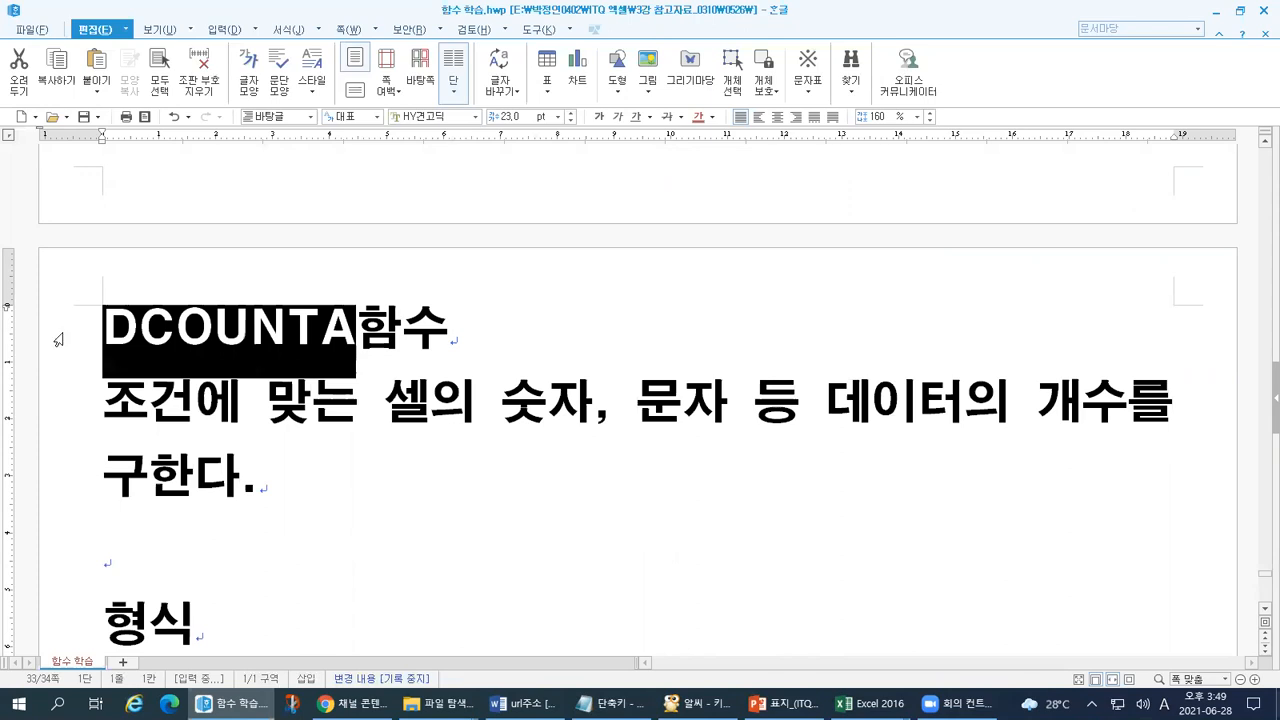
scroll(58, 340, "down", 3)
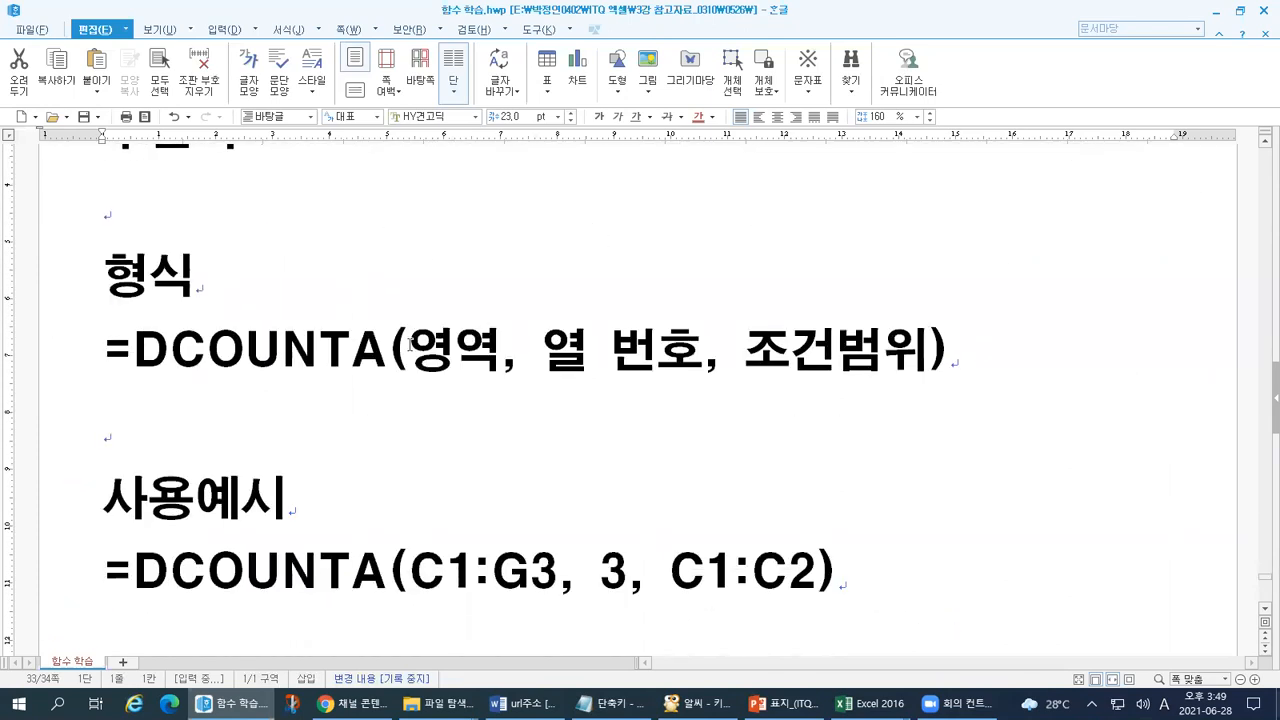
Highlight the arguments 영역, 열 번호 and 조건범위 one after another in the DCOUNTA syntax line
left_click_drag(410, 345, 486, 345)
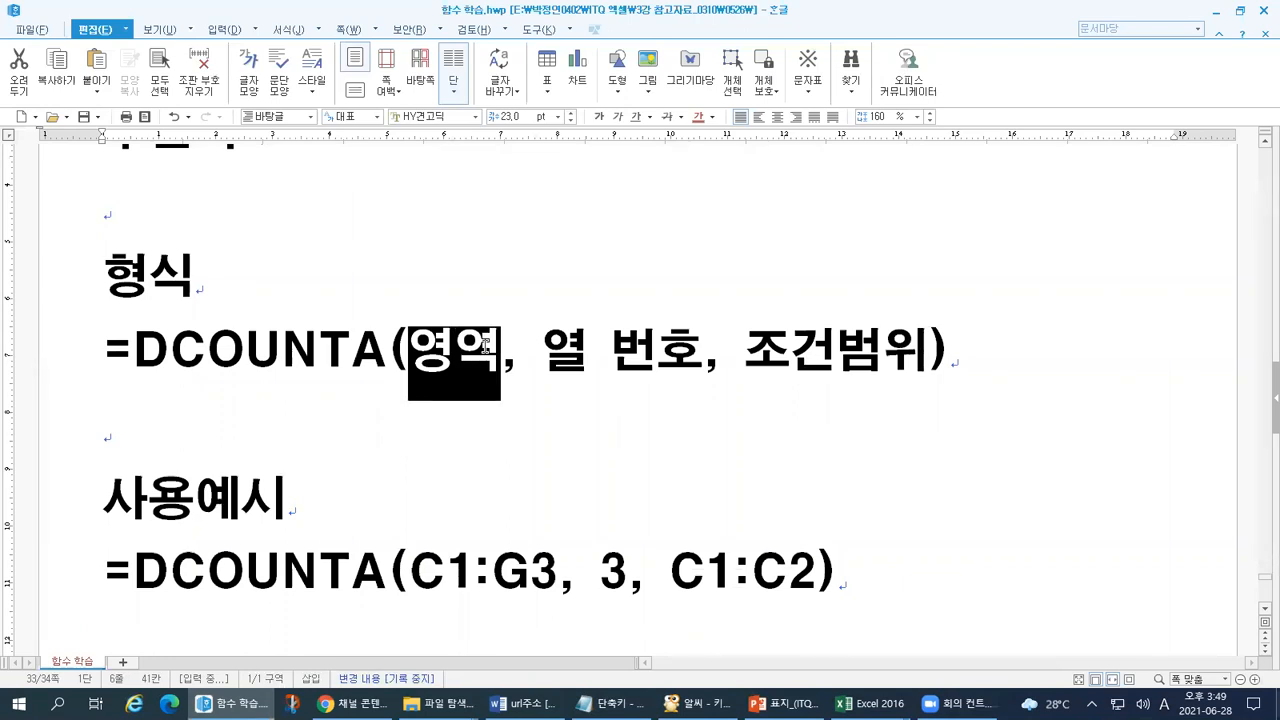
left_click_drag(588, 352, 700, 362)
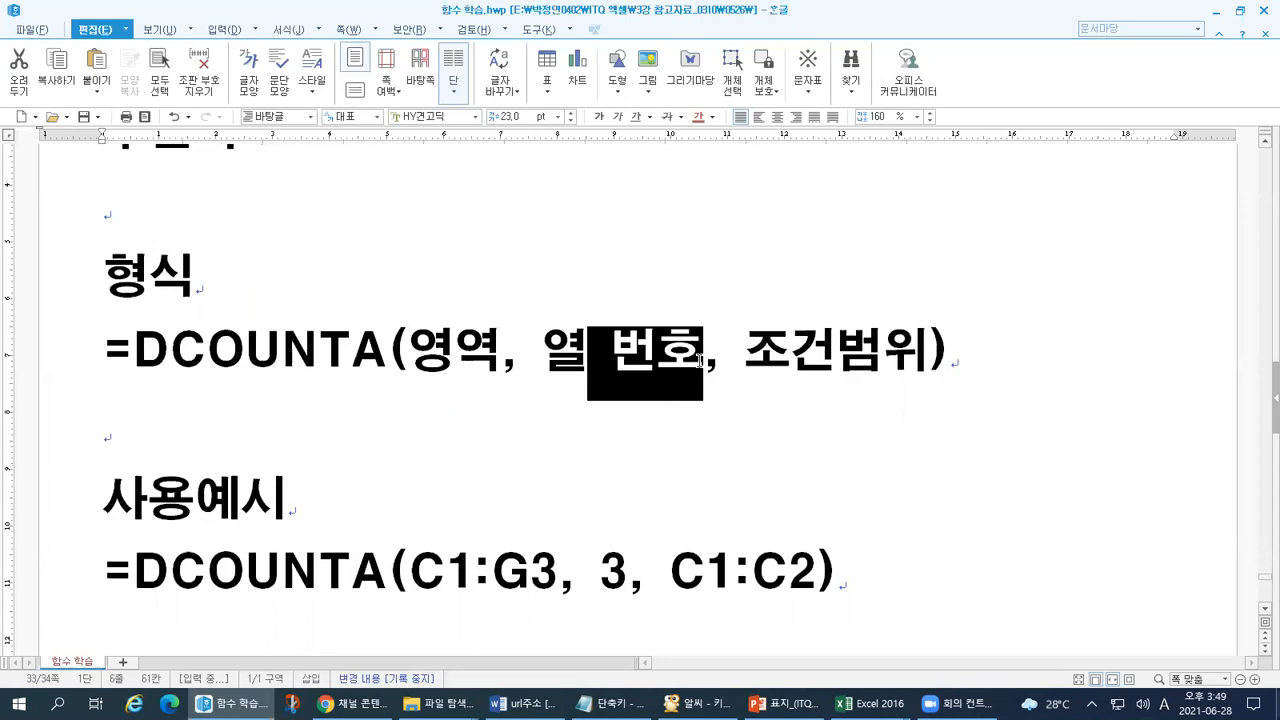
left_click(561, 351)
left_click(755, 361)
left_click_drag(755, 361, 928, 362)
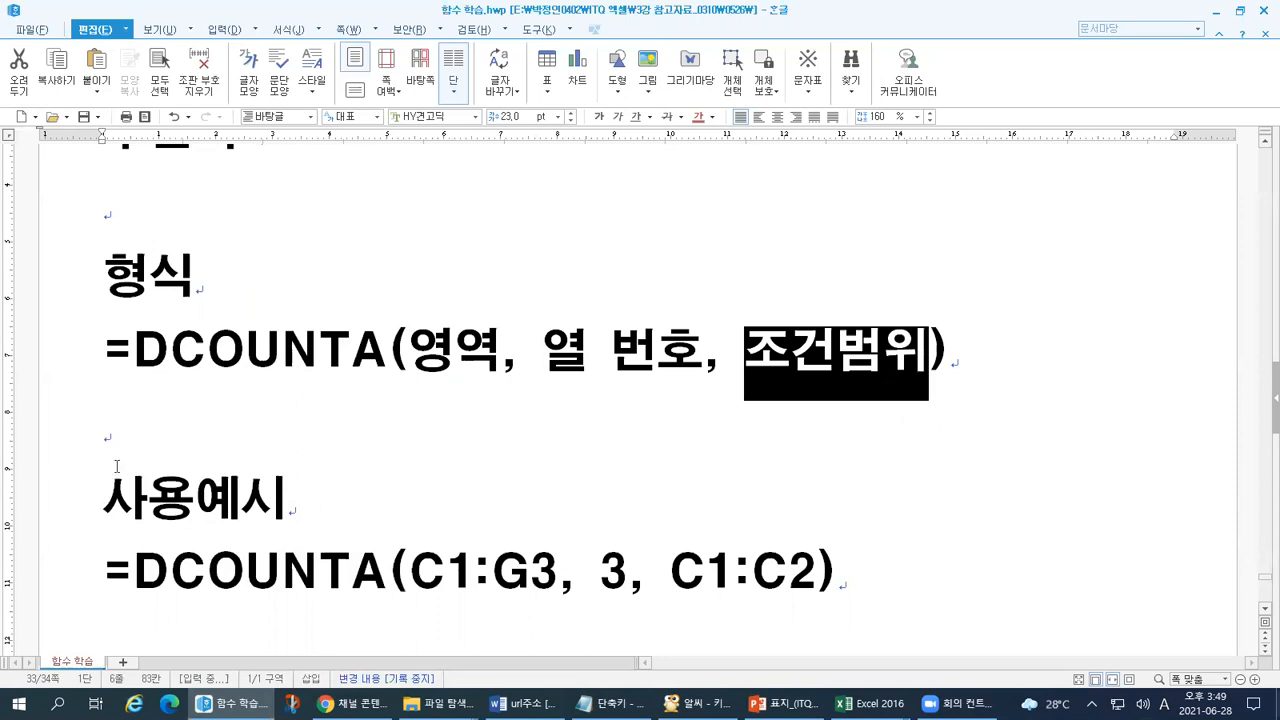
Highlight the 사용예시 heading, the arguments C1:G3, 3, C1:C2, and the =DCOUNTA name in the example
left_click_drag(106, 500, 315, 503)
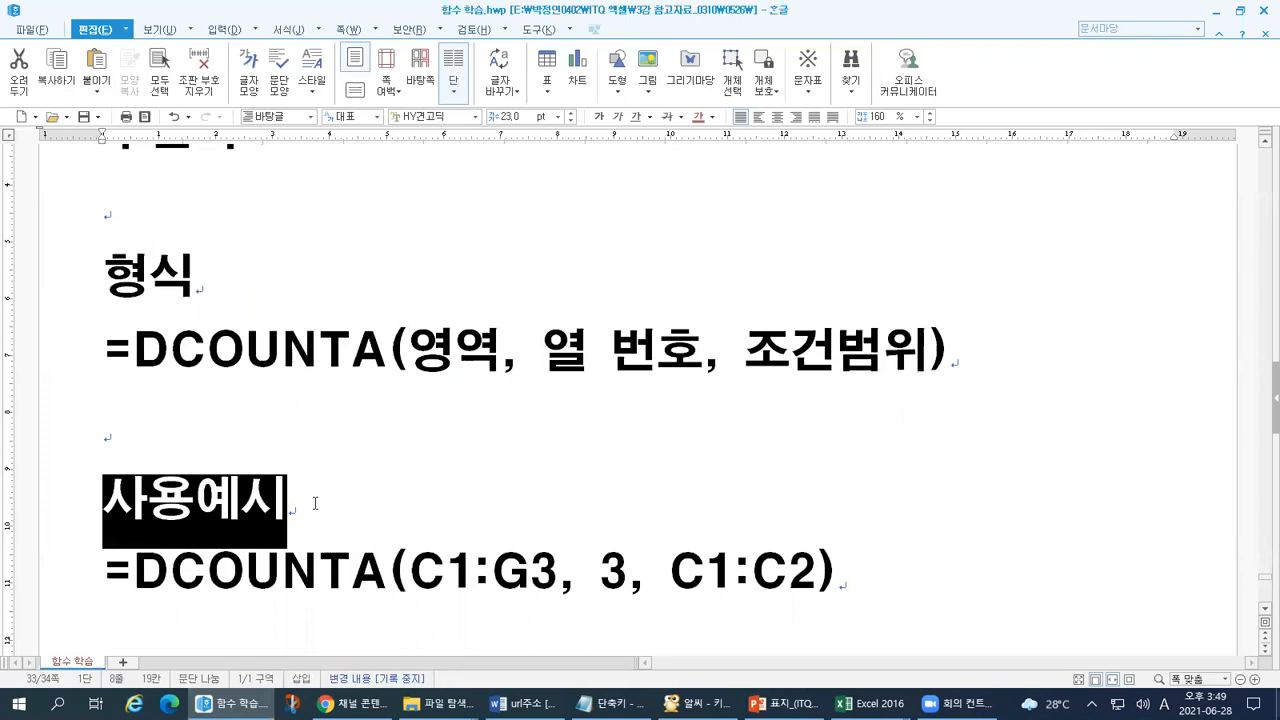
left_click_drag(410, 572, 816, 574)
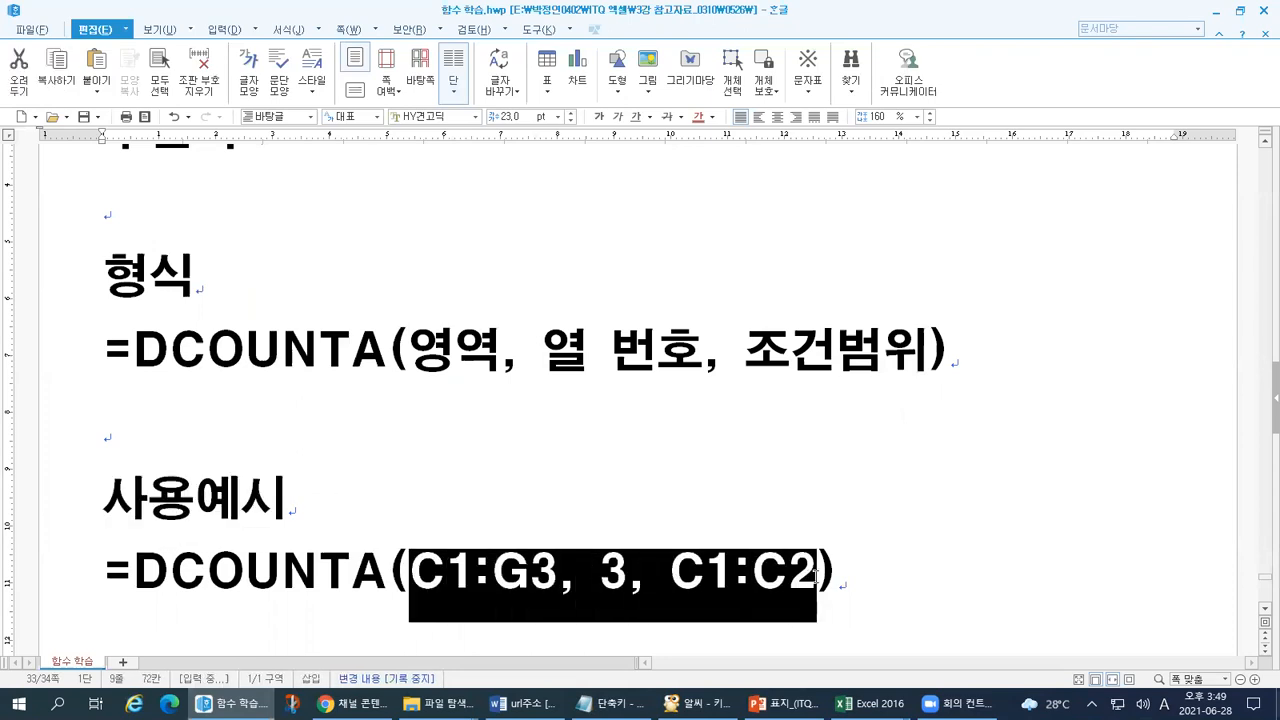
left_click(390, 445)
left_click_drag(107, 568, 80, 567)
left_click(175, 565)
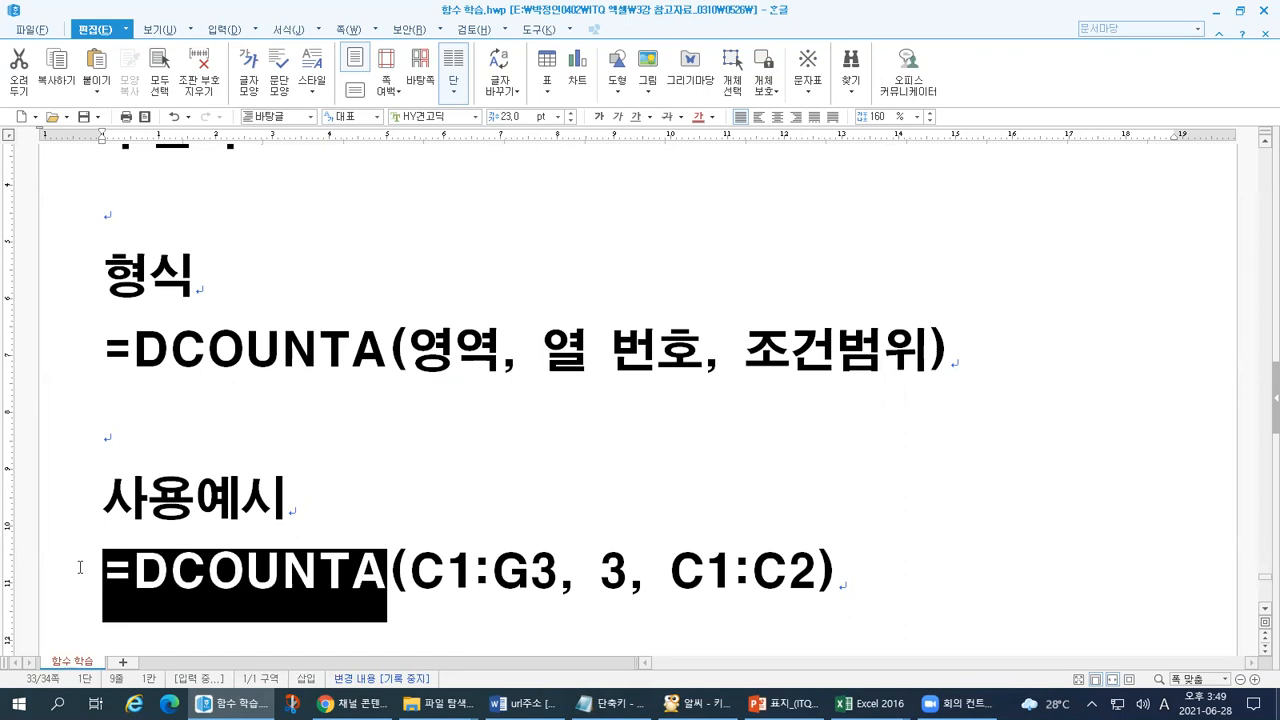
Relate C1:G3 in the DCOUNTA example to 영역 in the syntax, and highlight the column number 3
left_click_drag(410, 572, 563, 582)
left_click_drag(410, 360, 488, 364)
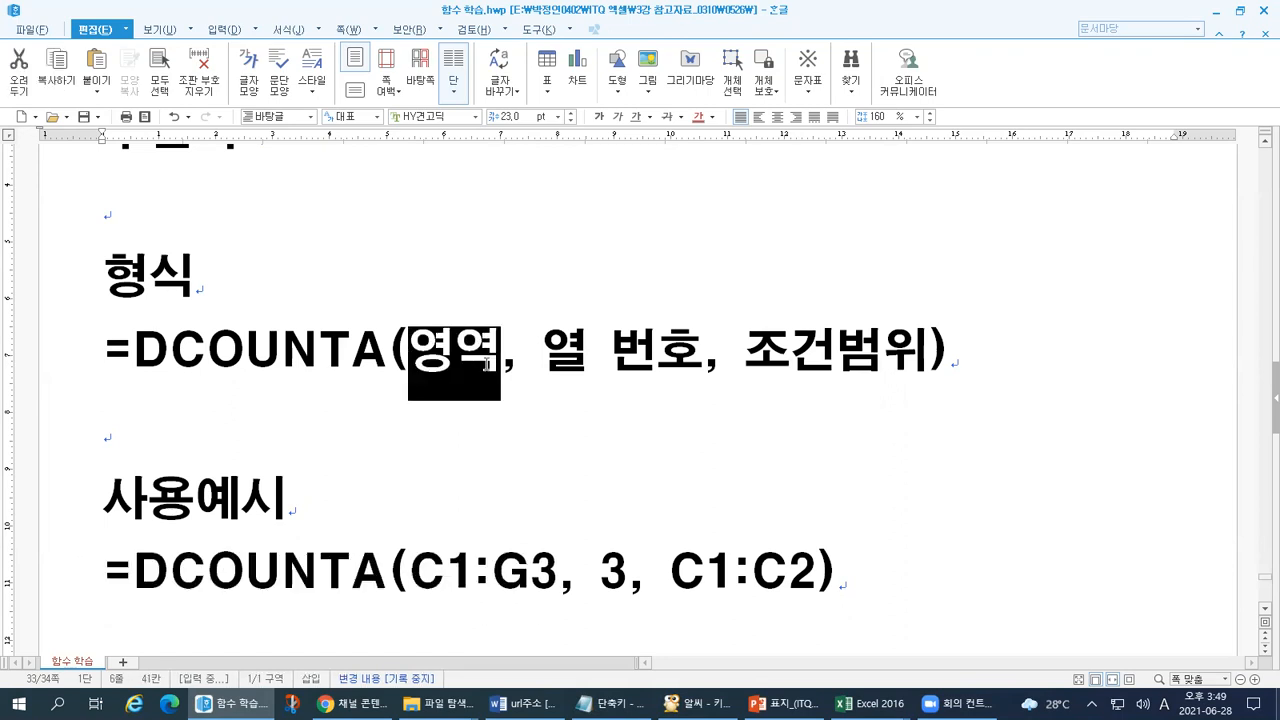
left_click(411, 575)
left_click(566, 572, "shift")
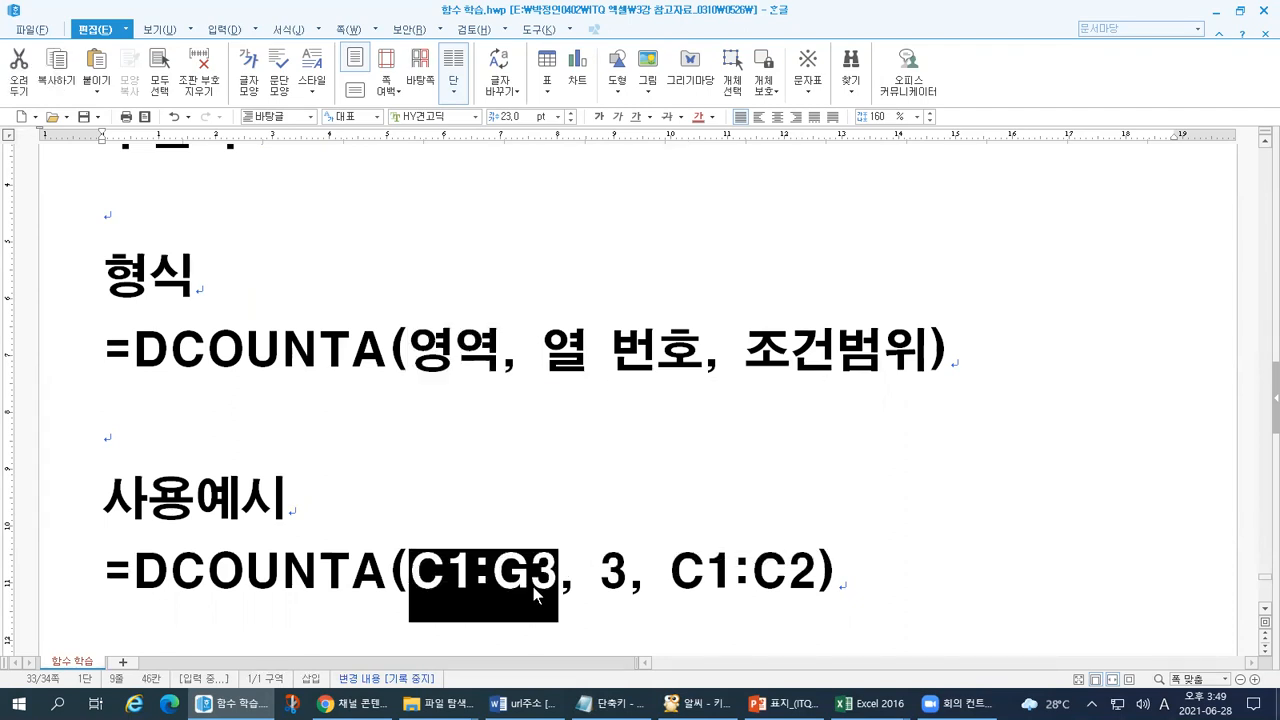
double_click(613, 573)
Duplicate the example =DCOUNTA(C1:G3, 3, C1:C2) below the original, leaving an empty line between them
scroll(618, 540, "down", 3)
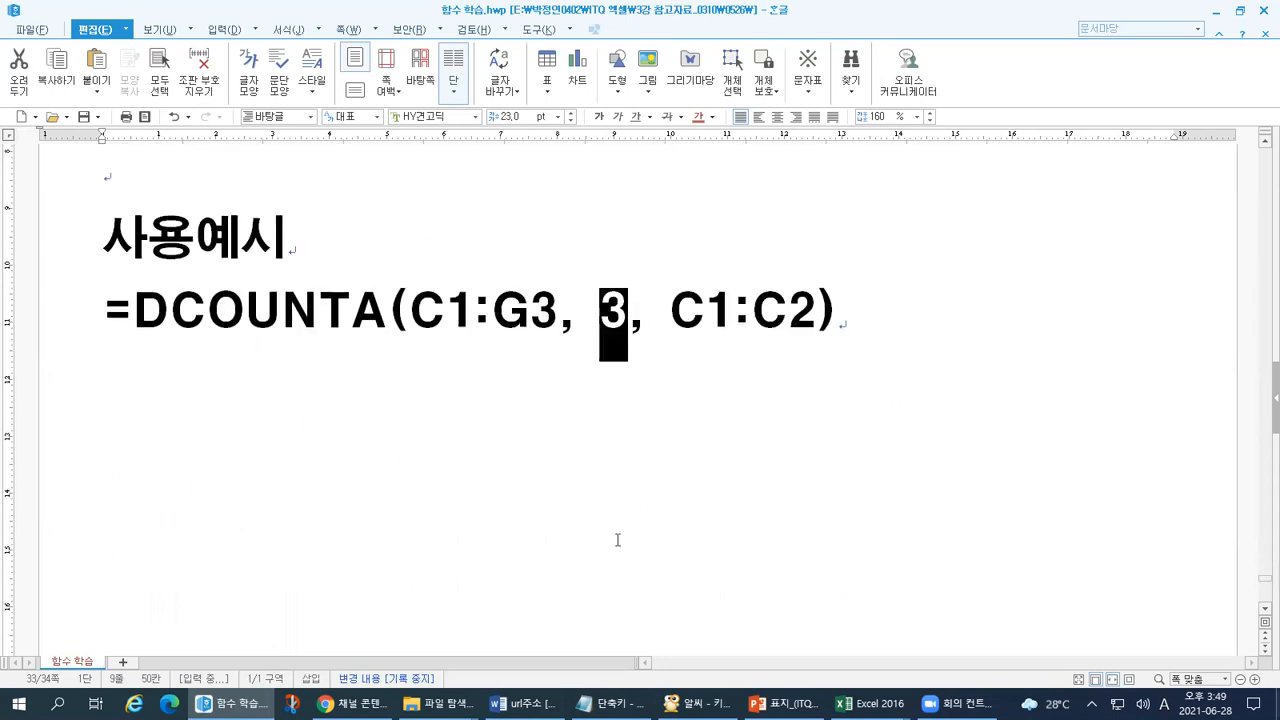
left_click_drag(855, 330, 86, 306)
key("ctrl+c")
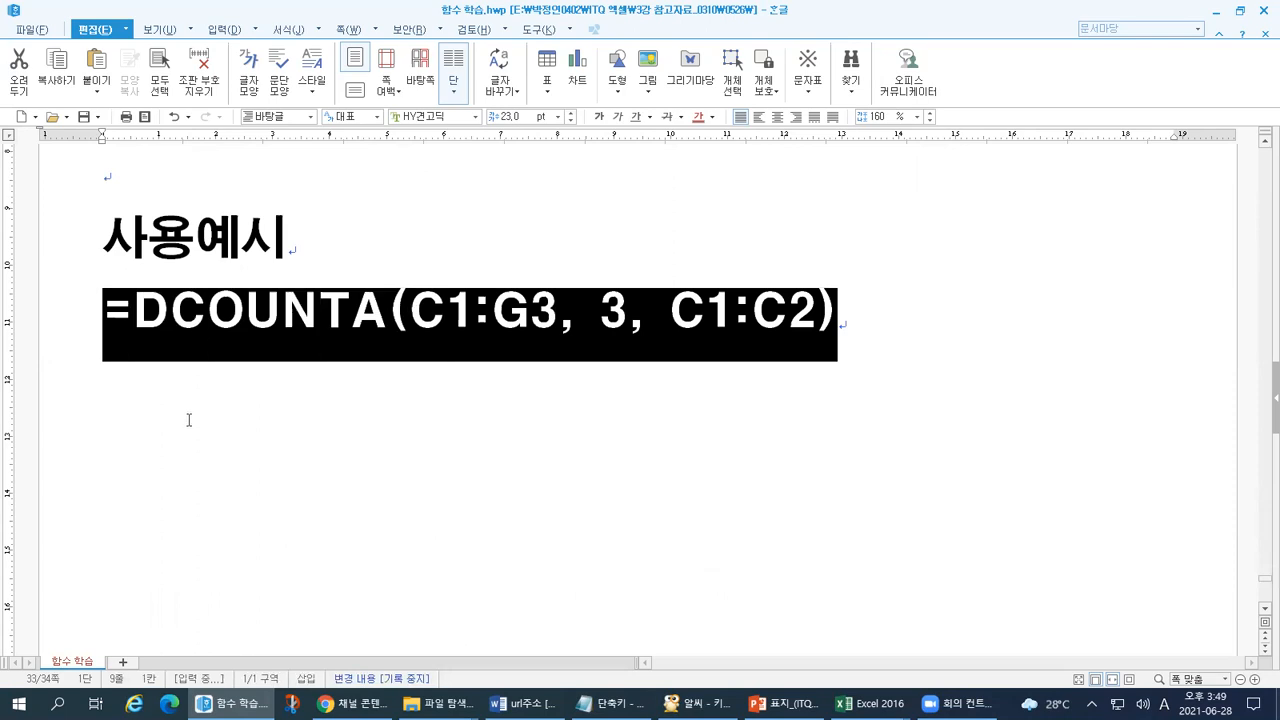
left_click(188, 420)
left_click(934, 337)
key("Return")
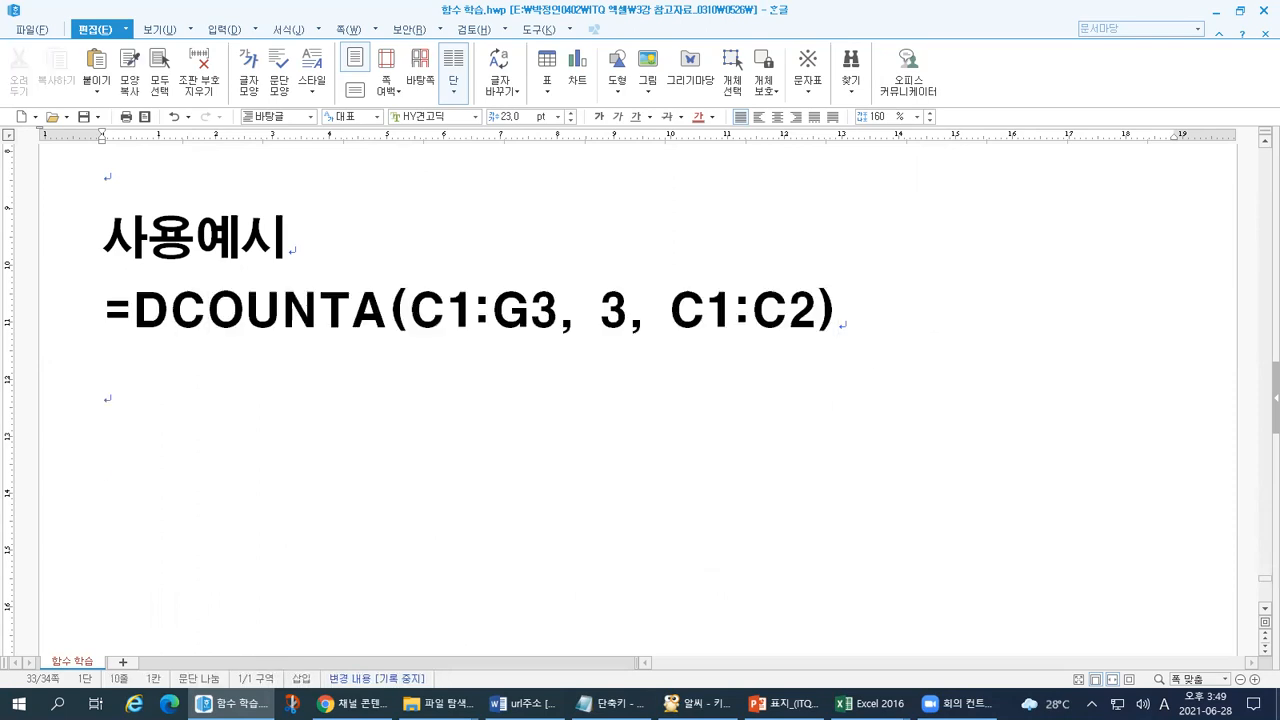
key("Return")
key("ctrl+v")
Replace the column number 3 with E1 in the copied DCOUNTA example
key("Right")
key("Up")
key("Up")
key("Down")
key("End")
key("ctrl+Left")
key("ctrl+Left")
key("ctrl+Left")
key("ctrl+Left")
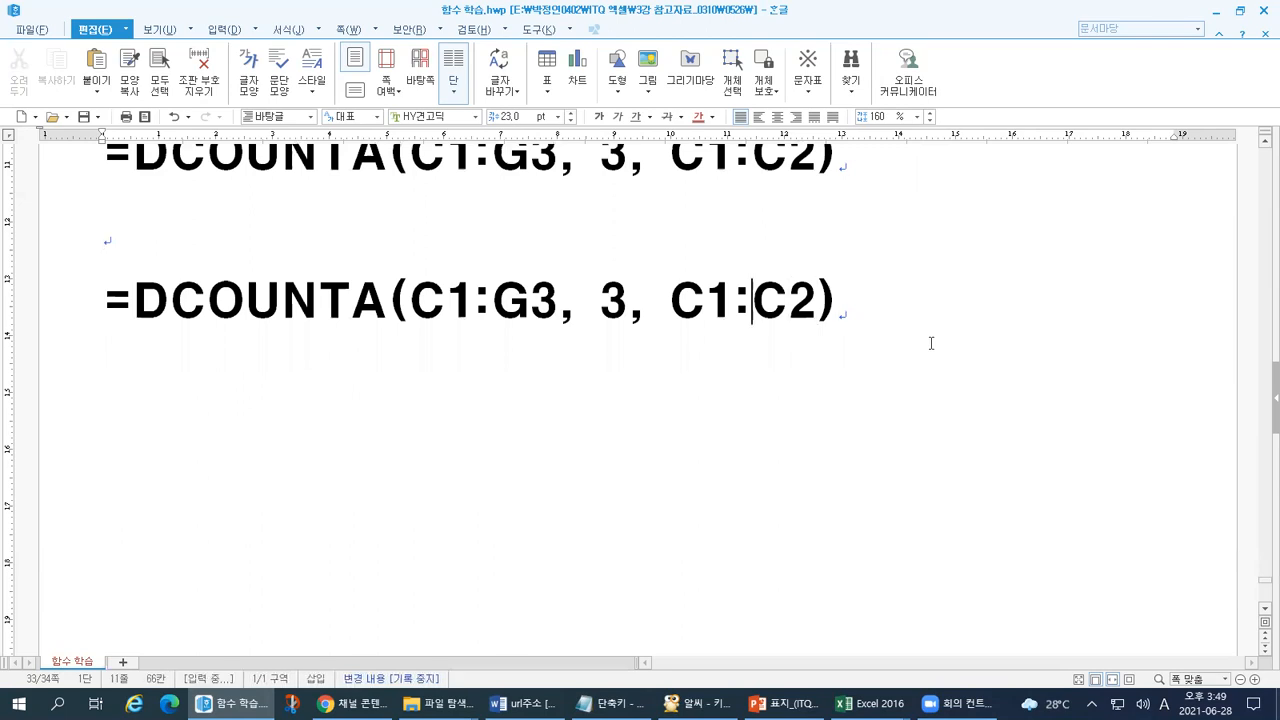
key("shift+Left")
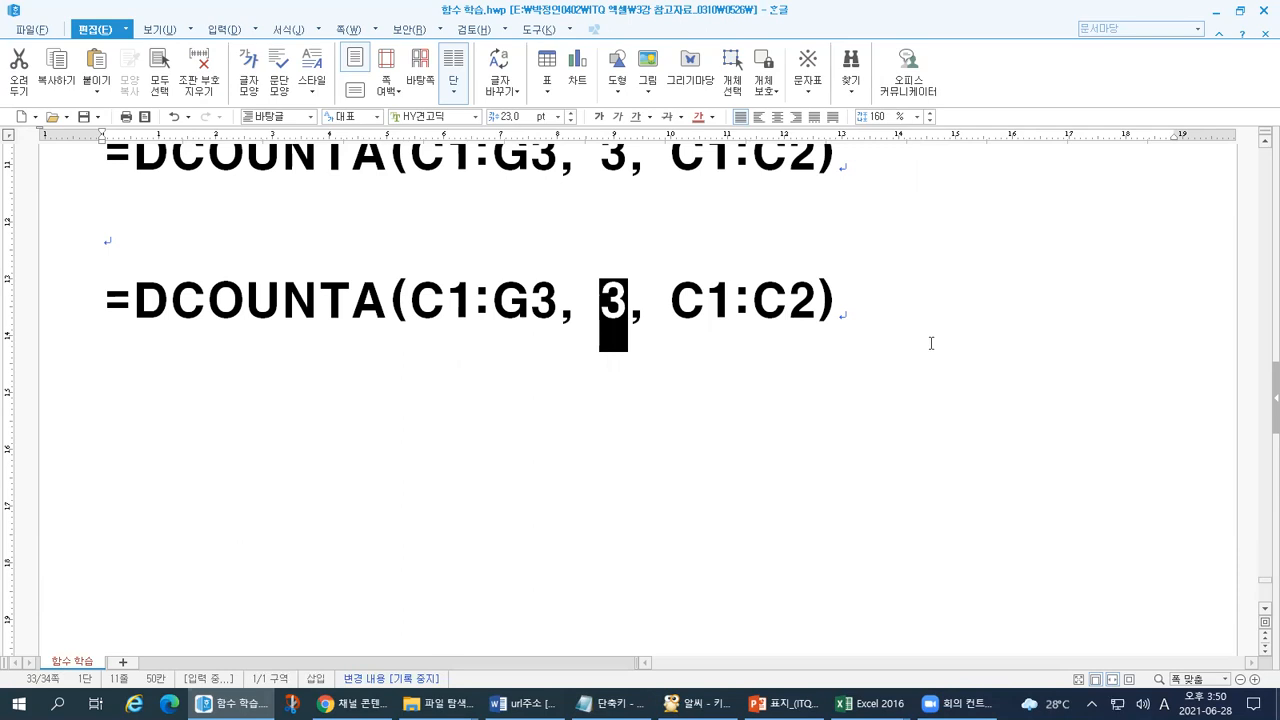
scroll(931, 343, "up", 1)
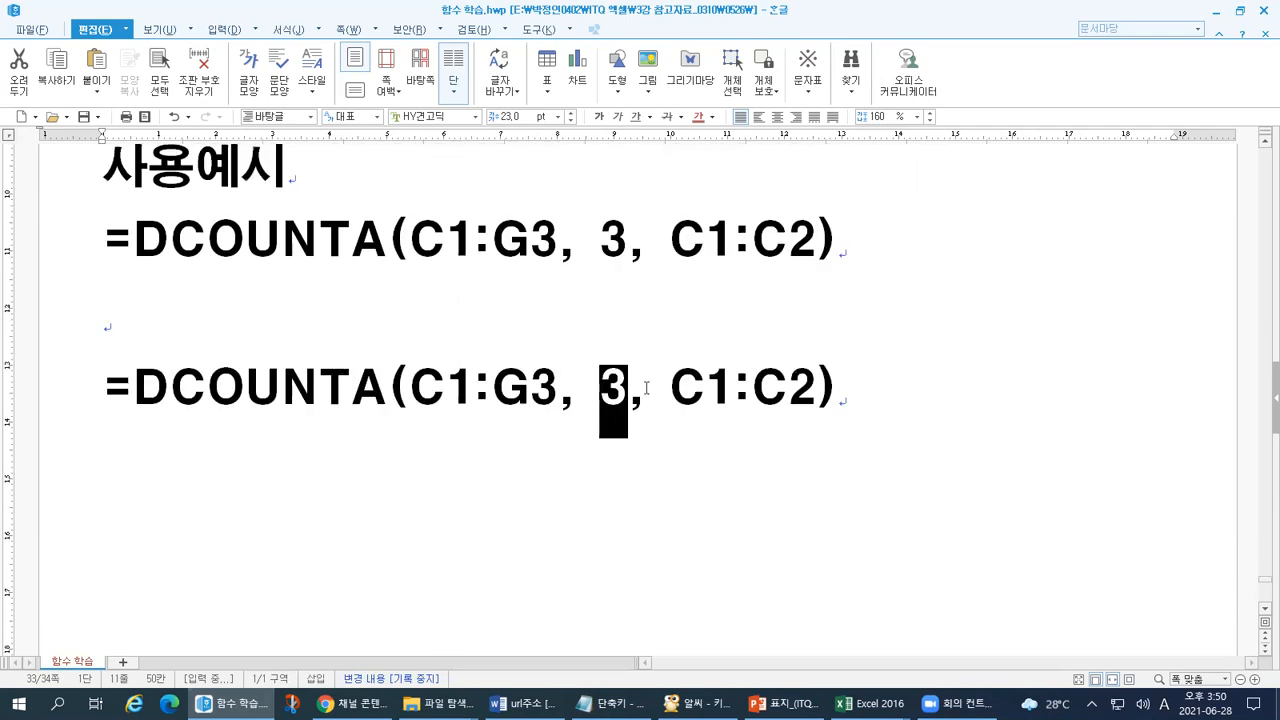
type("ㄷ")
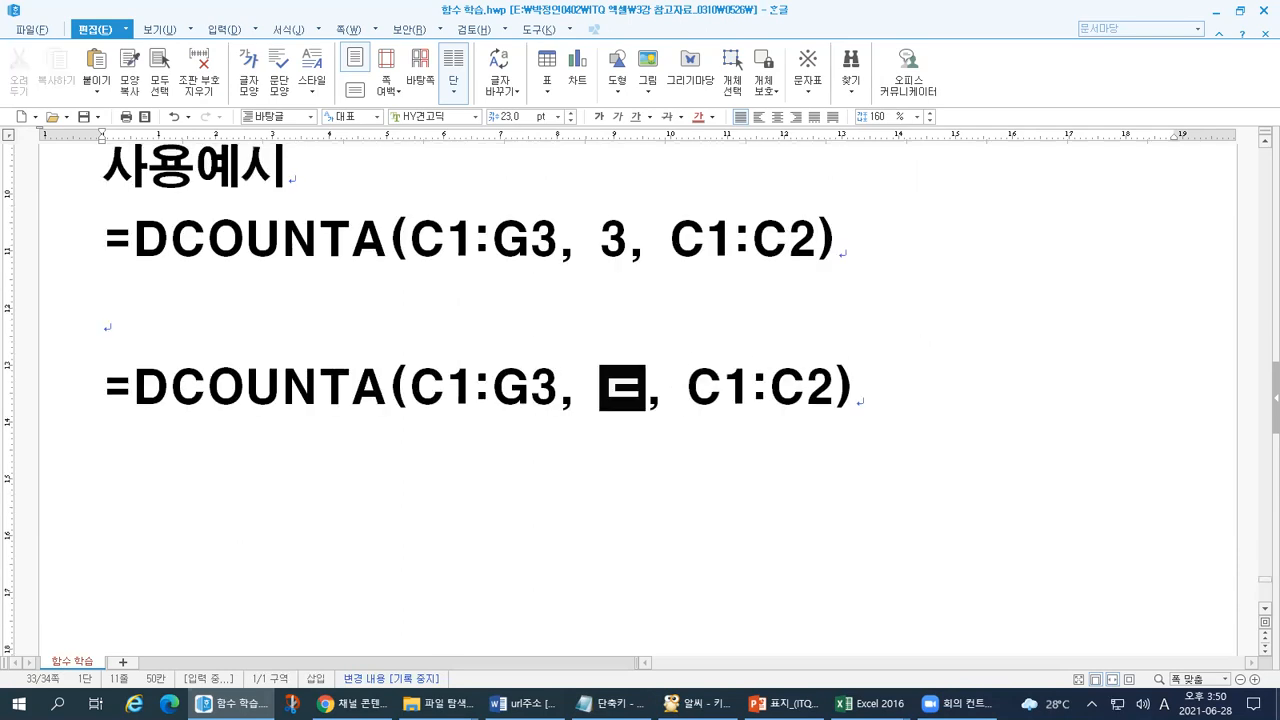
key("BackSpace")
type("E1")
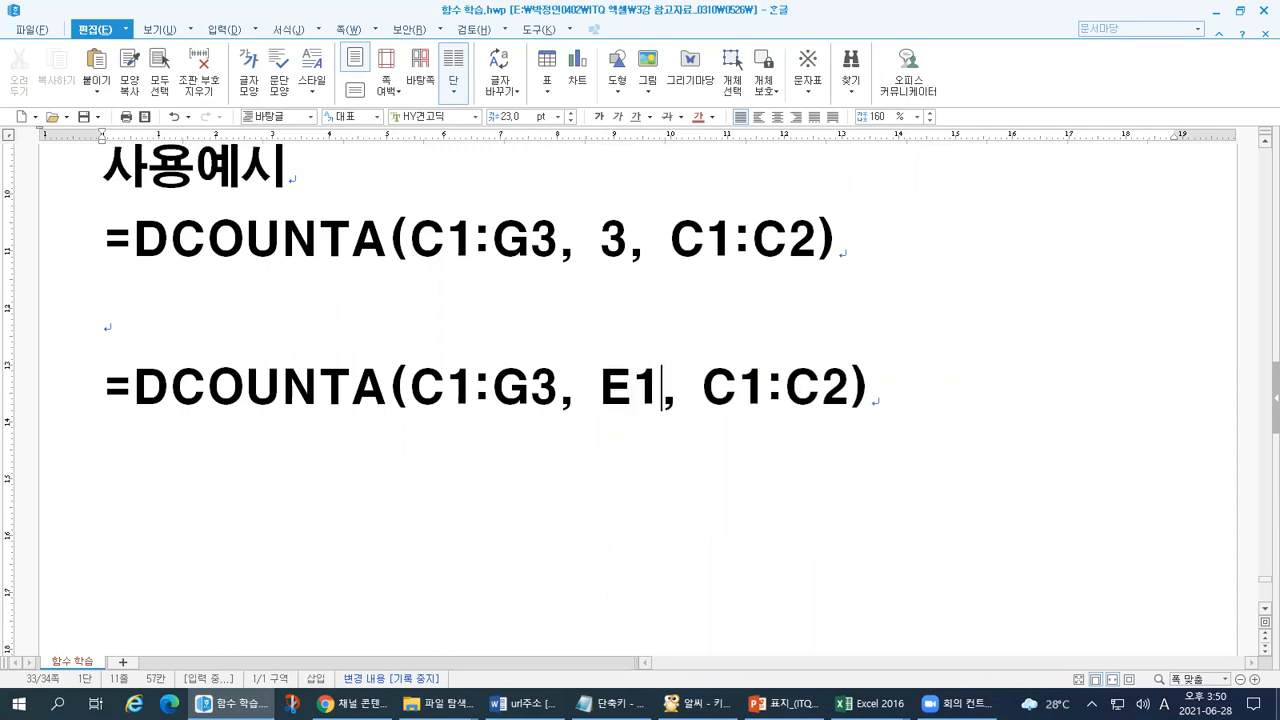
key("End")
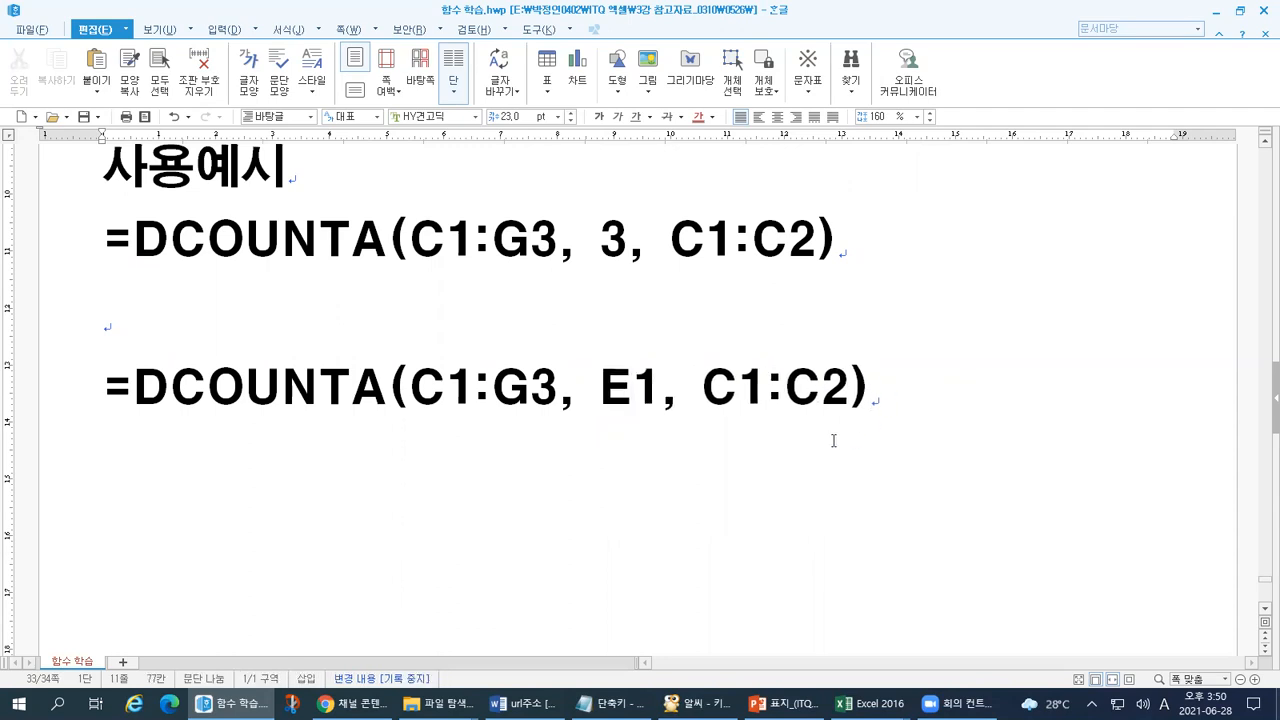
Compare the second arguments of the two DCOUNTA examples by highlighting E1 and 3
left_click_drag(601, 388, 660, 388)
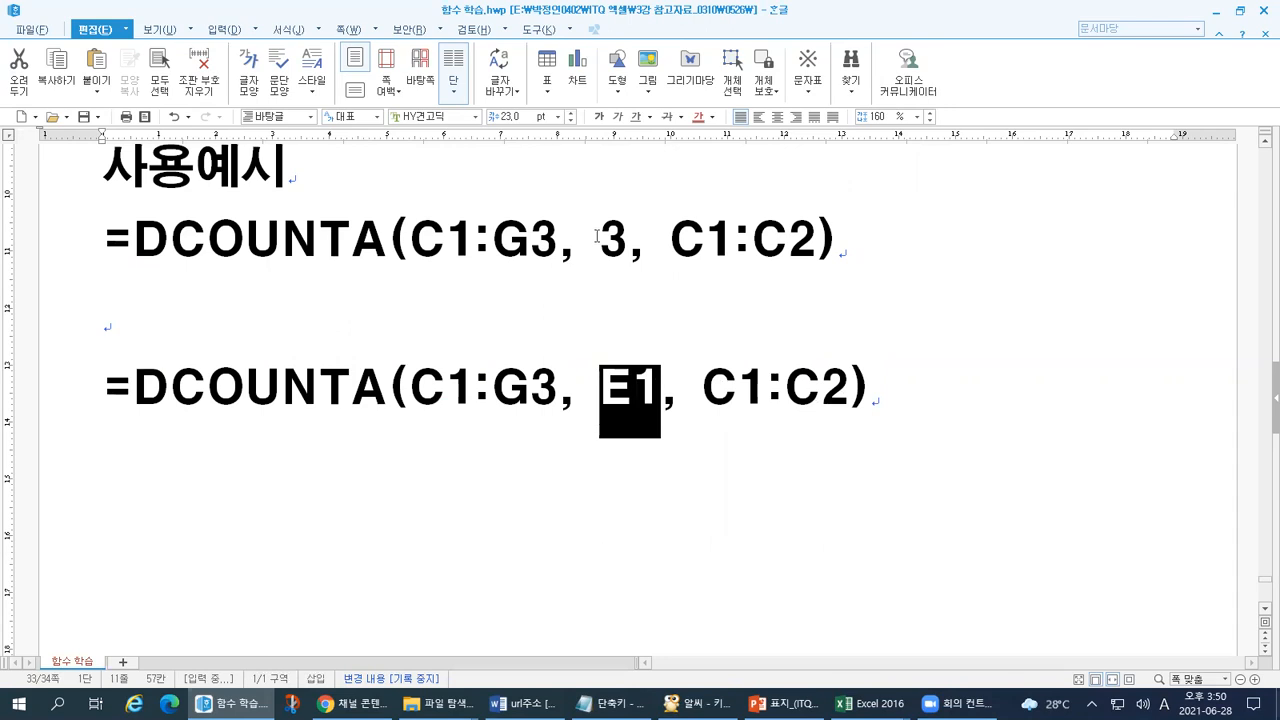
left_click_drag(598, 238, 621, 240)
scroll(600, 362, "up", 2)
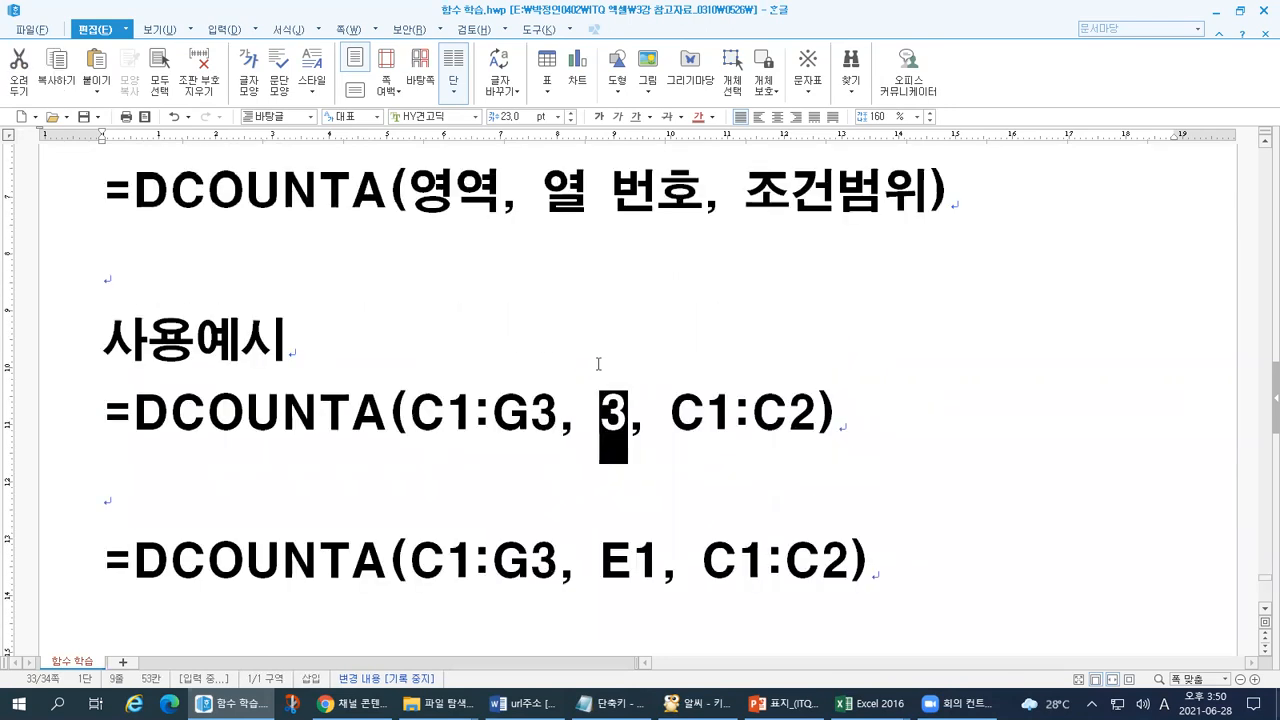
Switch to the Excel workbook 유형04_데이터베이스 함수_완성 and select C16:G18 on the DCOUNTA sheet
key("alt+Tab")
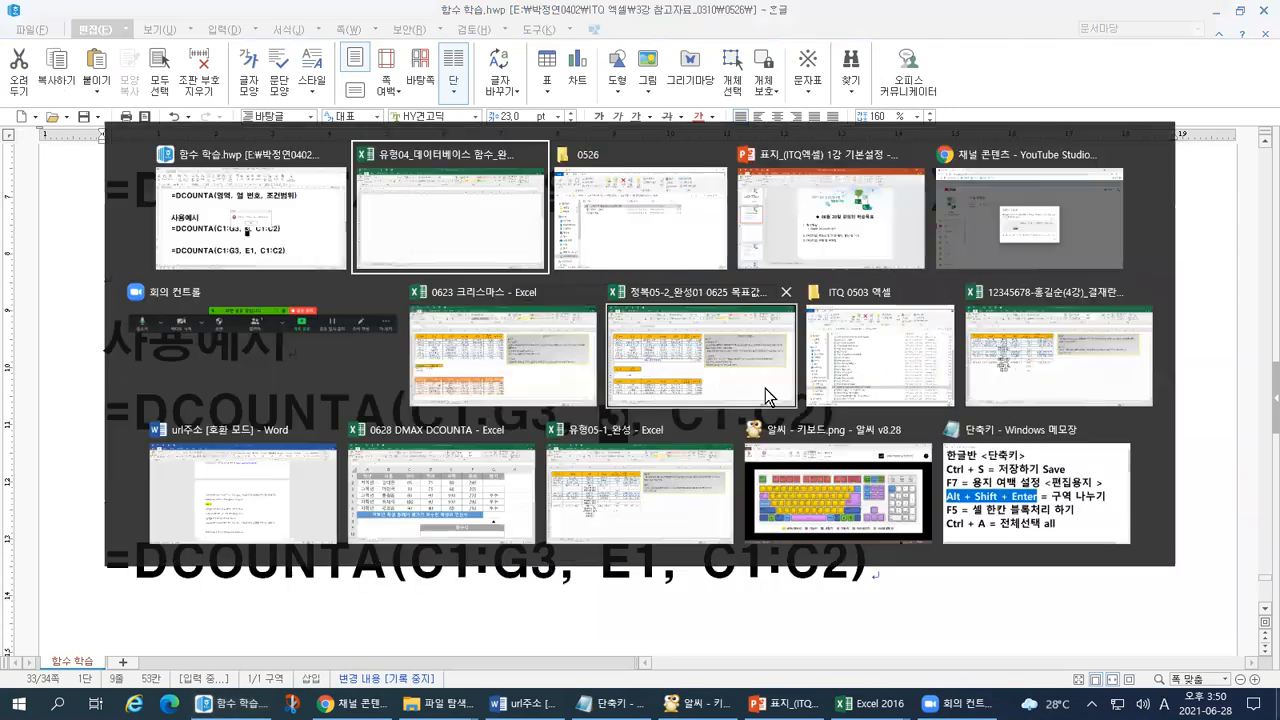
left_click(455, 208)
left_click_drag(170, 186, 400, 221)
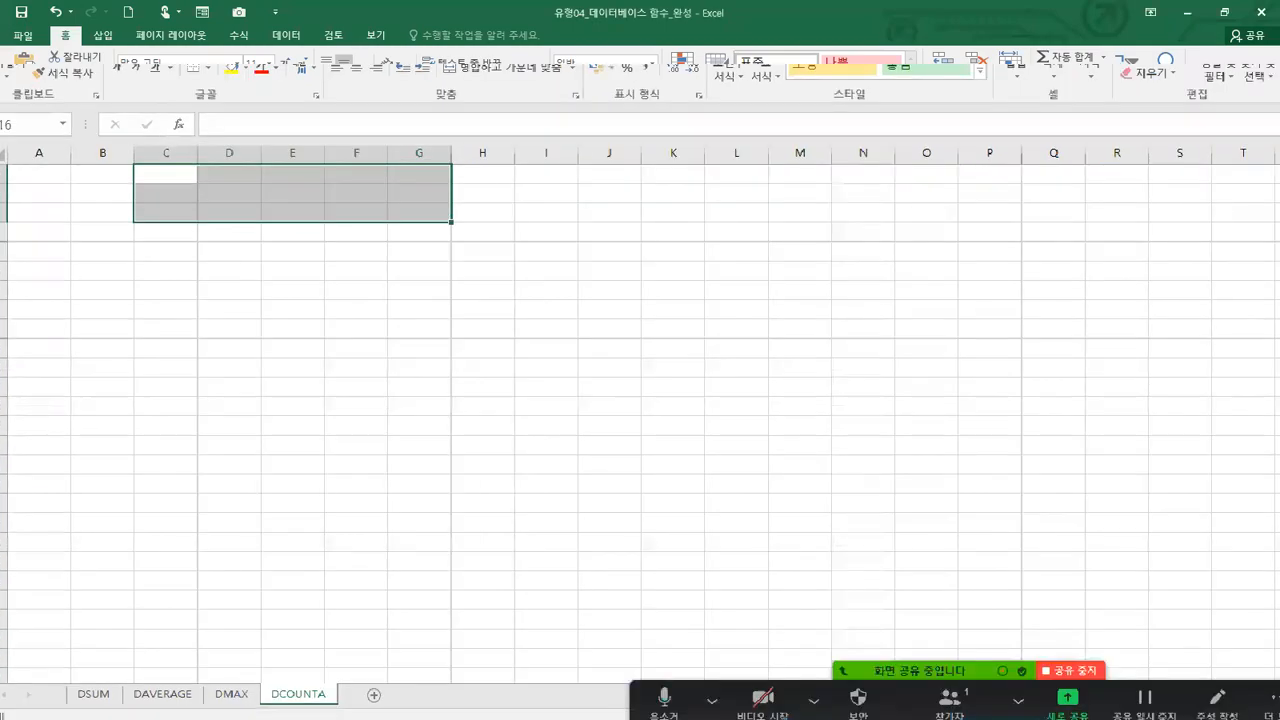
Draw a check mark at column C, write row numbers 1, 2, 3 beside the selected rows, and dot each row in column B
mouse_move(307, 212)
left_mouse_down()
mouse_move(316, 238)
mouse_move(352, 203)
left_mouse_up()
mouse_move(20, 262)
left_mouse_down()
mouse_move(20, 304)
mouse_move(48, 322)
mouse_move(14, 366)
mouse_move(44, 385)
mouse_move(2, 425)
left_mouse_up()
left_click_drag(232, 264, 233, 294)
left_click(235, 326)
left_click(234, 355)
left_click_drag(234, 356, 238, 360)
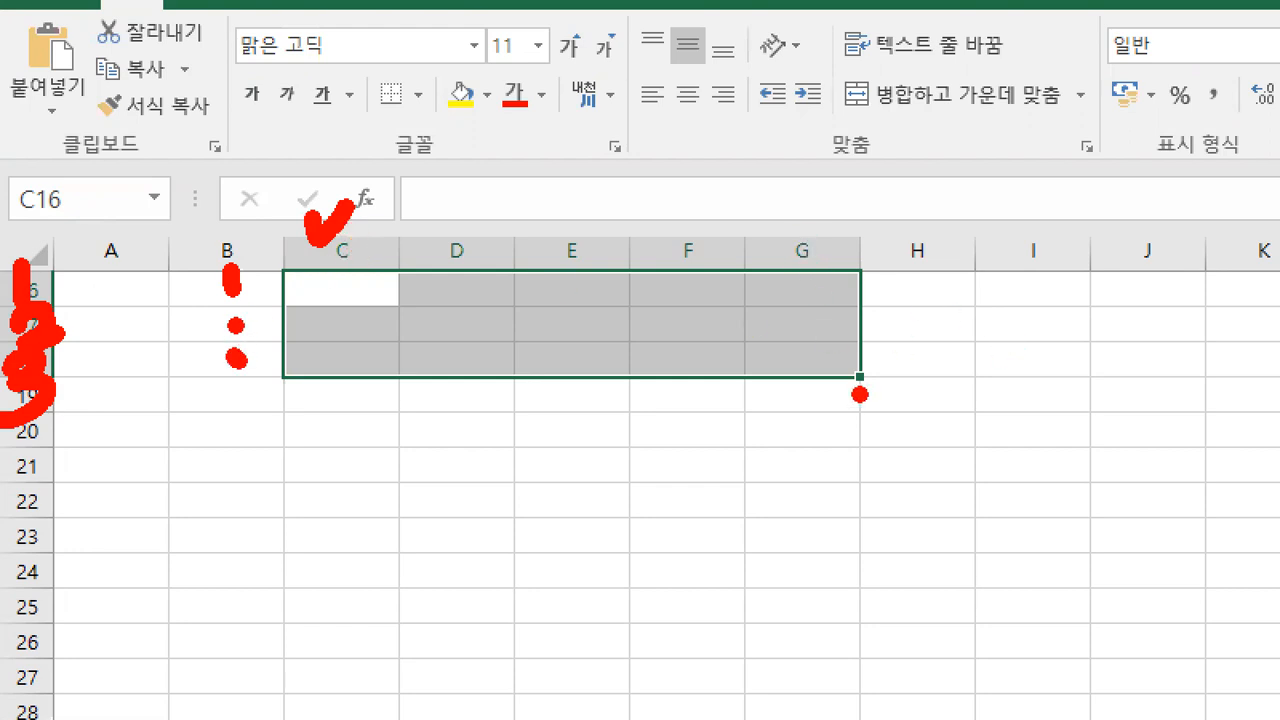
Mark the range's end corner in column G and write E1 over the first selected cell of column E
left_click_drag(868, 370, 856, 392)
mouse_move(530, 233)
left_mouse_down()
mouse_move(578, 231)
mouse_move(580, 277)
left_mouse_up()
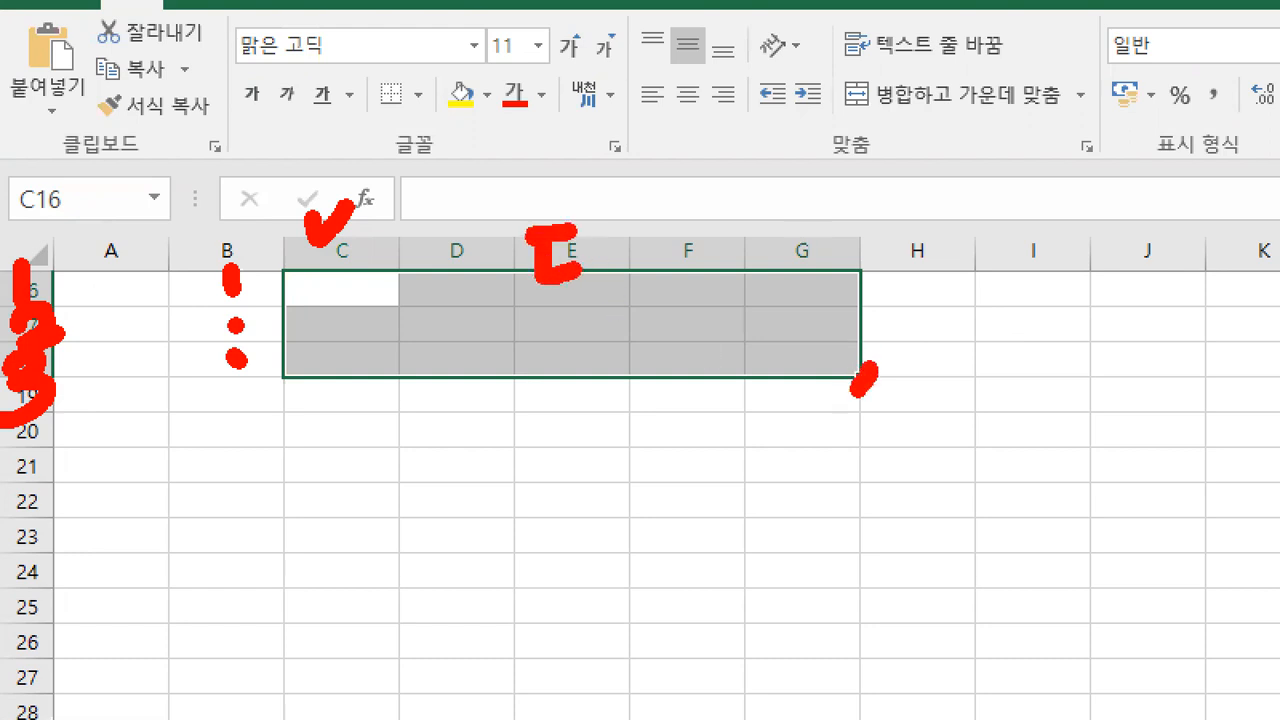
left_click_drag(600, 216, 612, 290)
left_click(534, 292)
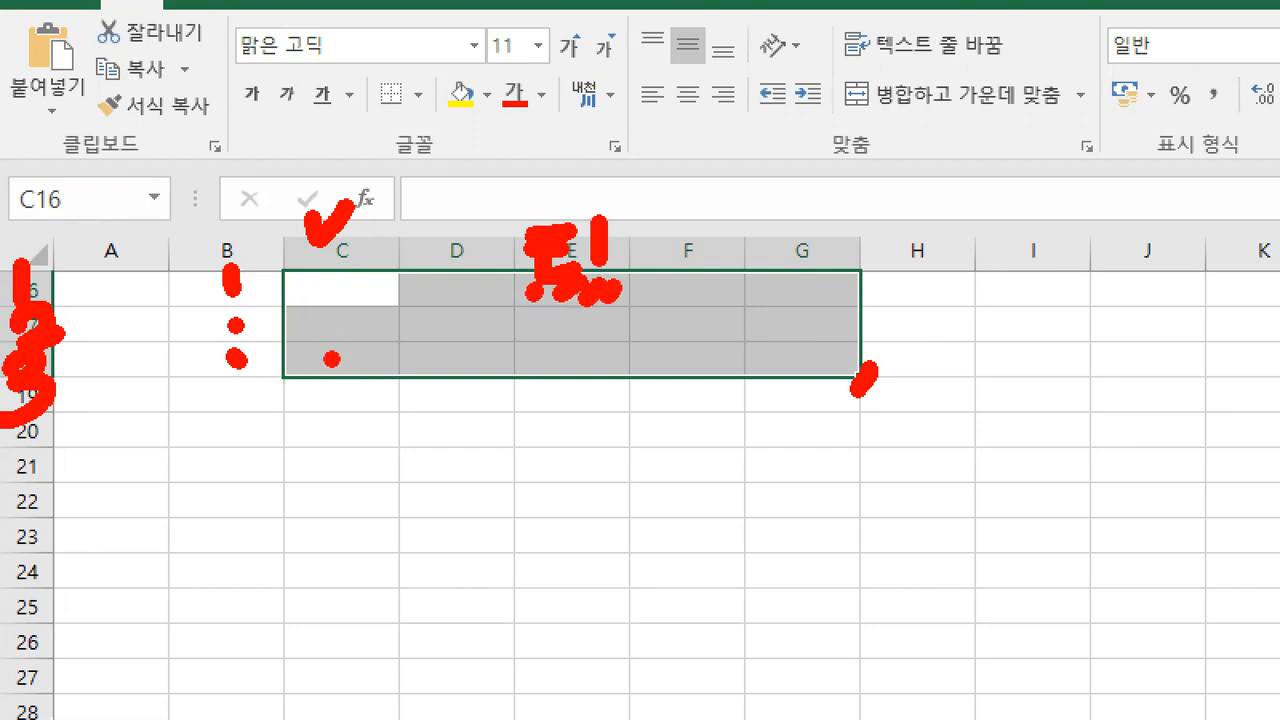
Write 1, 2 and 3 over columns C, D and E, and underline the 3 twice
left_click_drag(348, 262, 352, 369)
mouse_move(444, 272)
left_mouse_down()
mouse_move(472, 292)
mouse_move(426, 354)
mouse_move(502, 352)
left_mouse_up()
mouse_move(546, 328)
left_mouse_down()
mouse_move(540, 342)
mouse_move(578, 336)
mouse_move(604, 392)
mouse_move(522, 402)
left_mouse_up()
left_click_drag(492, 442, 626, 428)
left_click_drag(532, 460, 630, 444)
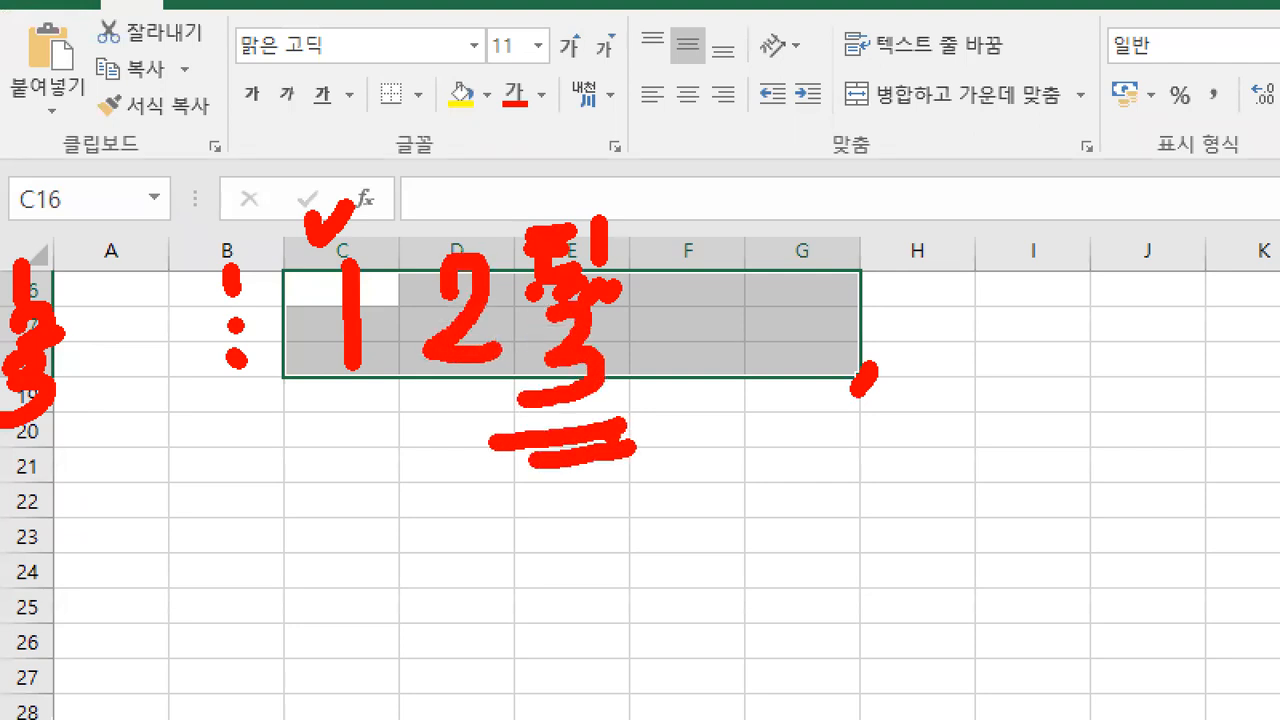
Write E1 = 3 in red above the columns to equate the cell reference with the column number
mouse_move(503, 61)
left_mouse_down()
mouse_move(567, 68)
mouse_move(570, 153)
left_mouse_up()
left_click_drag(508, 99, 556, 98)
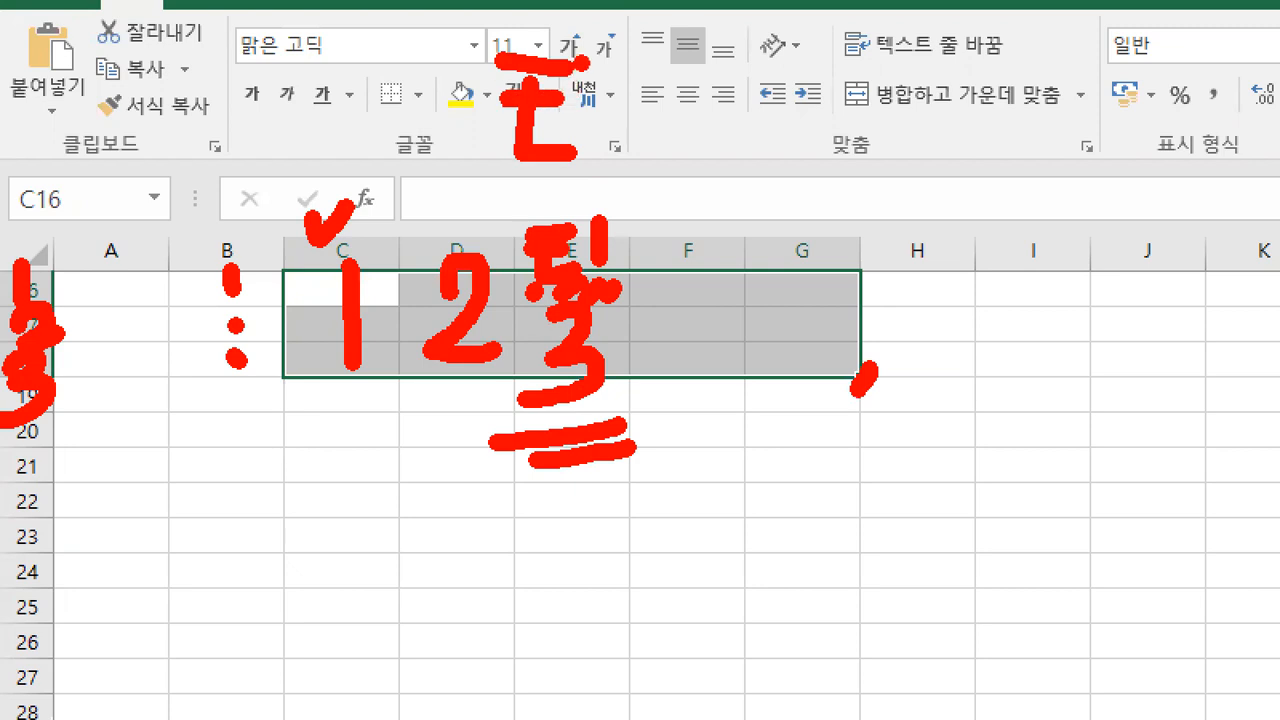
left_click_drag(595, 60, 598, 165)
mouse_move(686, 92)
left_mouse_down()
mouse_move(728, 88)
mouse_move(742, 120)
left_mouse_up()
mouse_move(764, 62)
left_mouse_down()
mouse_move(790, 152)
mouse_move(770, 154)
left_mouse_up()
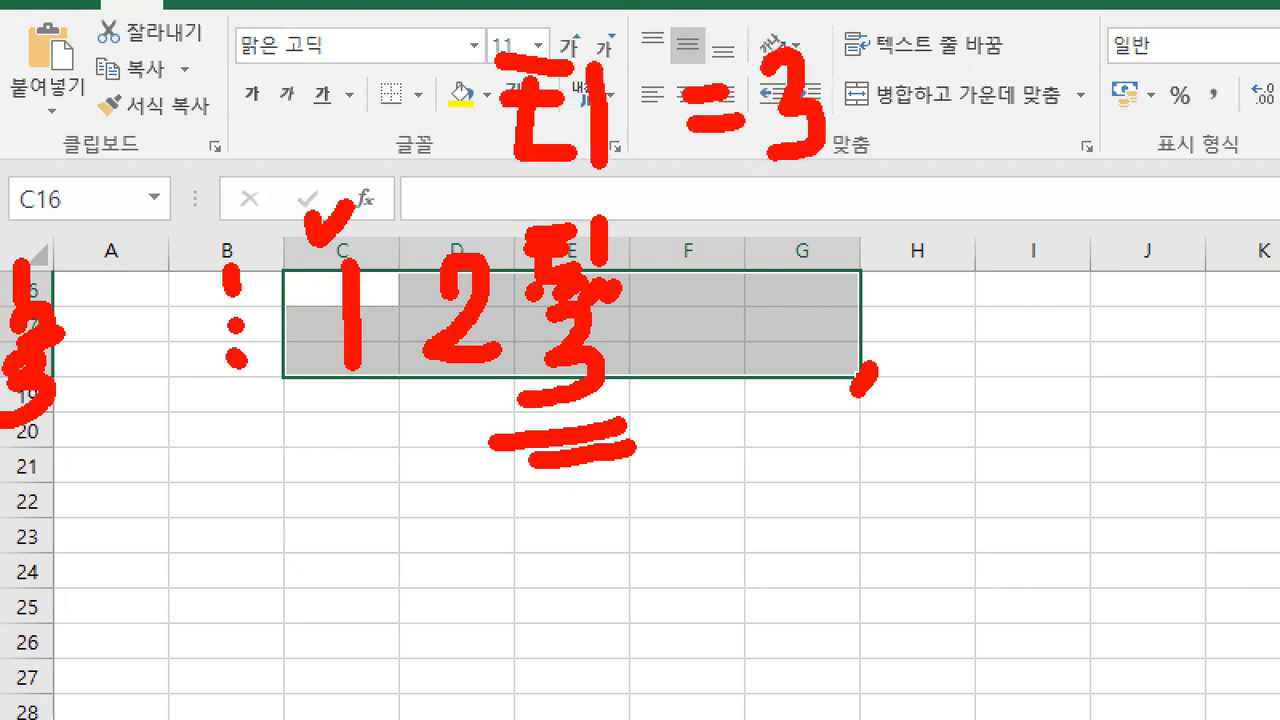
Return to the Hangul document, dismiss the message, and highlight 3 and E1 in the two DCOUNTA examples
key("alt+Tab")
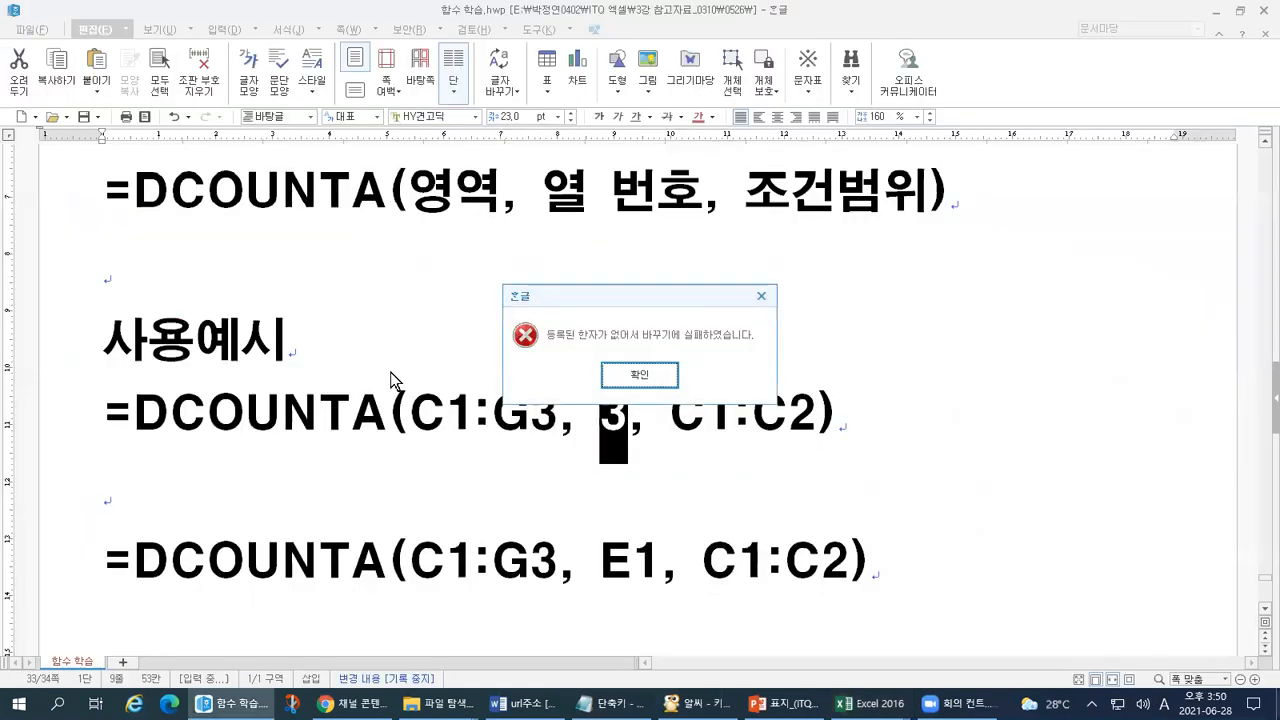
left_click(639, 374)
left_click_drag(597, 425, 620, 418)
left_click_drag(602, 566, 657, 568)
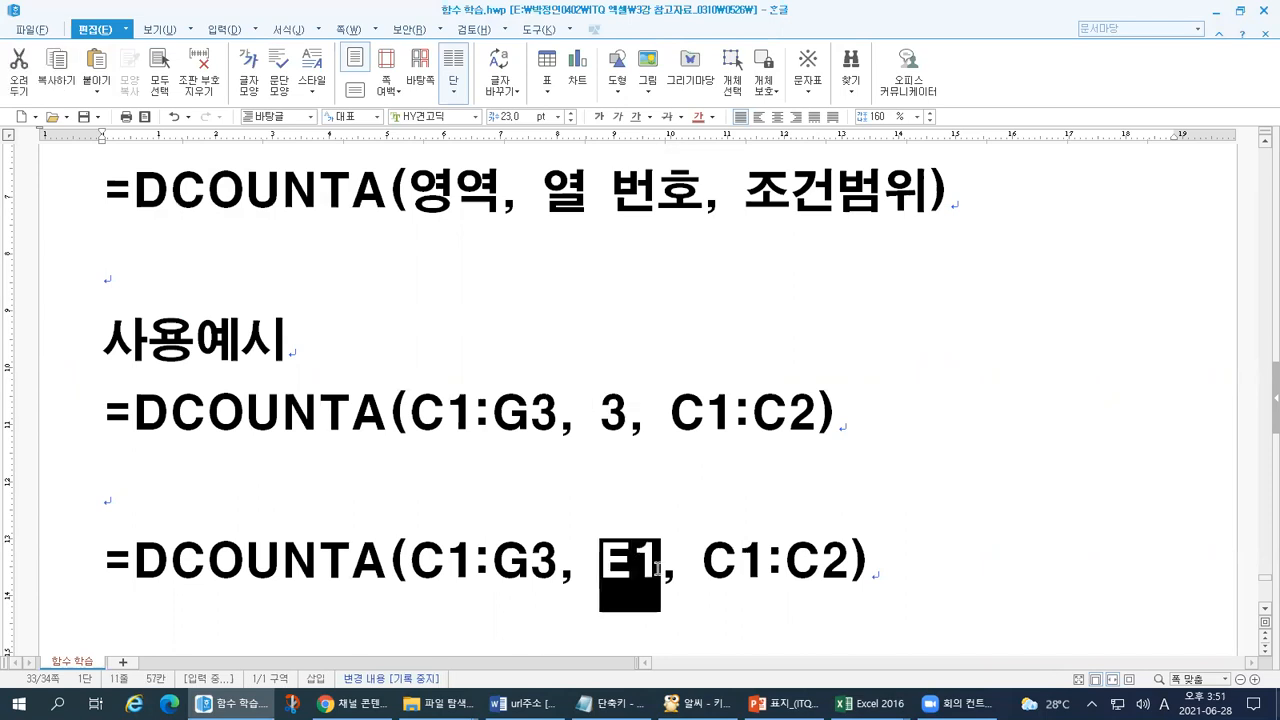
left_click(612, 577)
left_click_drag(601, 566, 655, 566)
Highlight C1:G3 and its starting C in the E1 example, and the 3 in the original example
left_click_drag(440, 566, 555, 566)
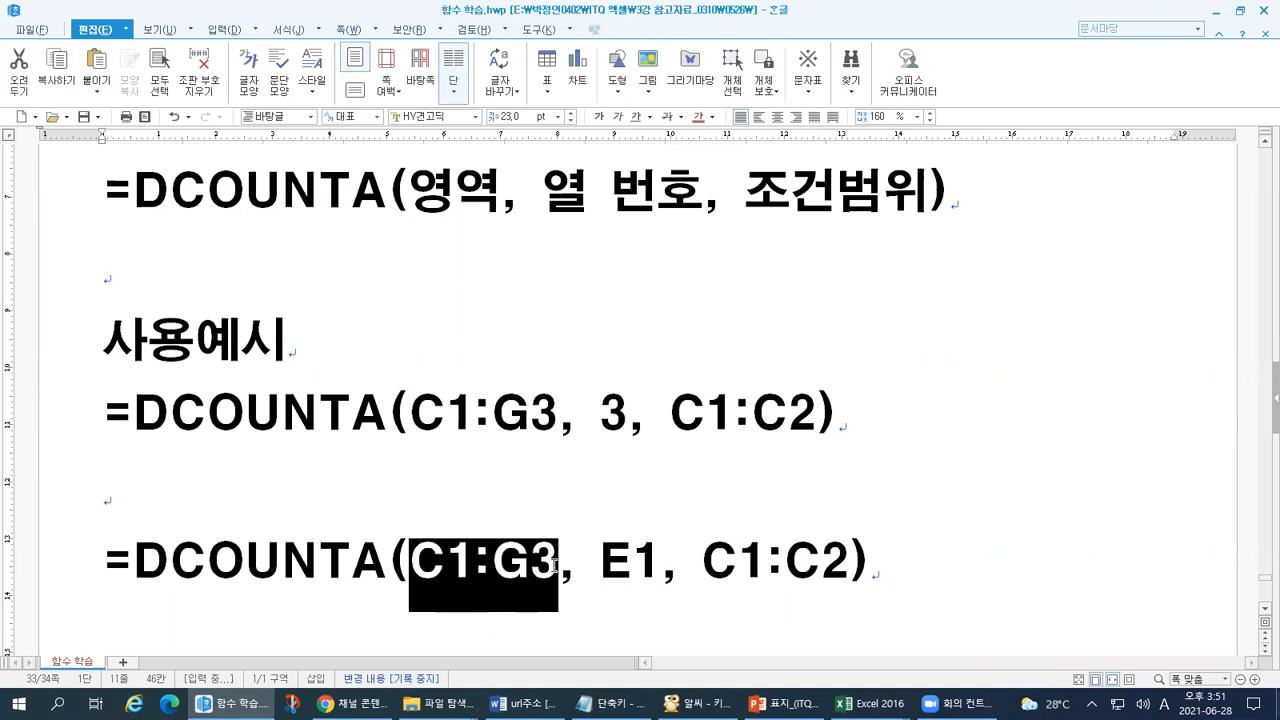
left_click_drag(420, 566, 440, 566)
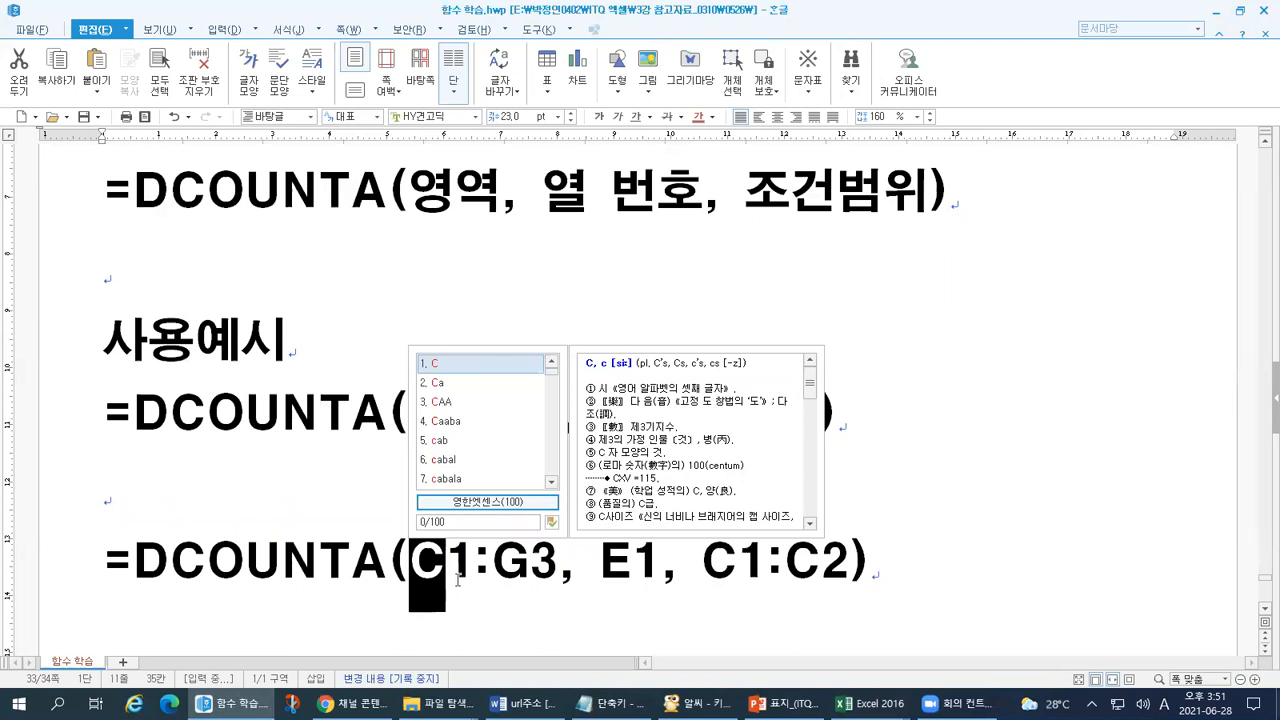
left_click(963, 508)
left_click_drag(601, 420, 613, 425)
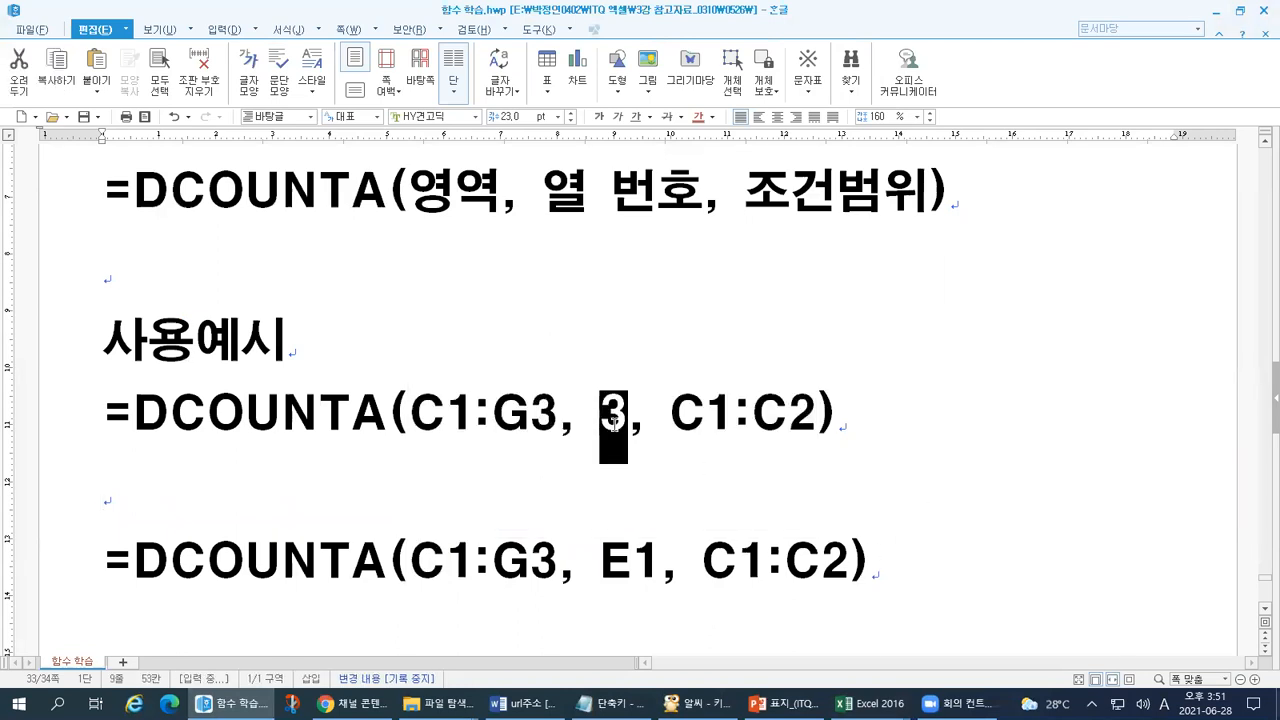
Highlight each complete DCOUNTA example line, and go back to the DMAX usage examples
left_click_drag(918, 556, 76, 561)
left_click_drag(846, 420, 100, 415)
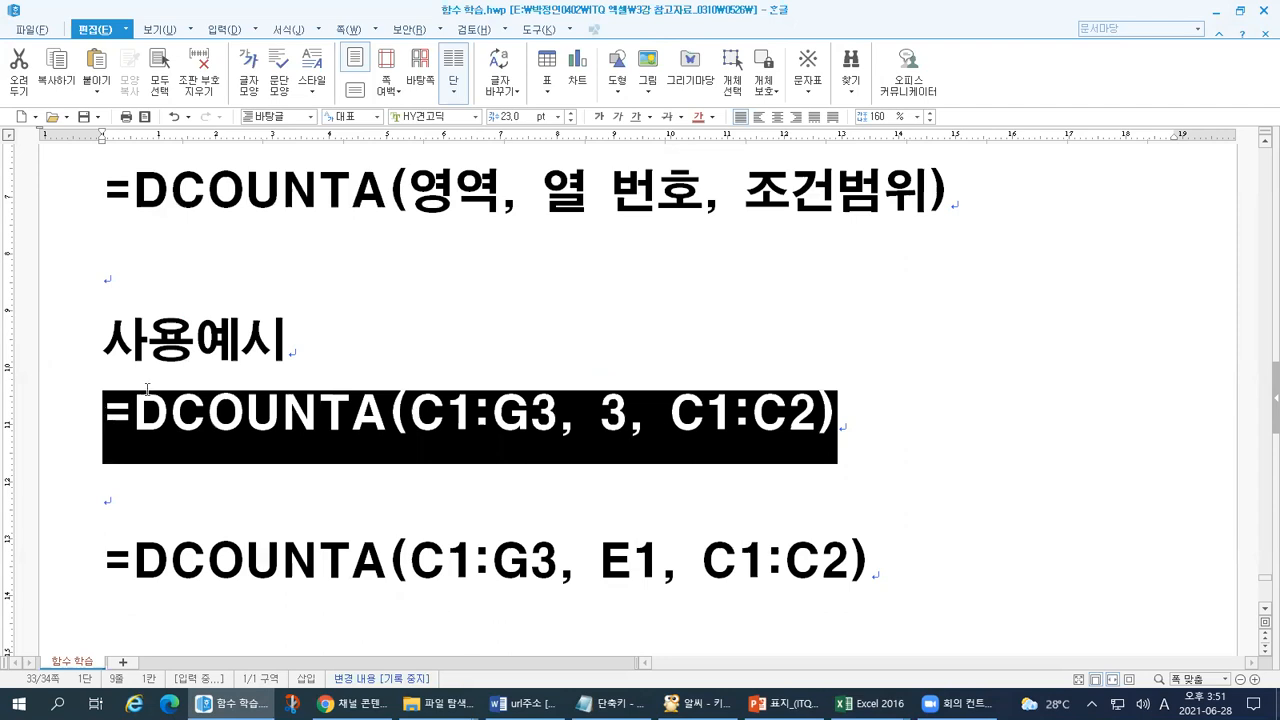
left_click(408, 338)
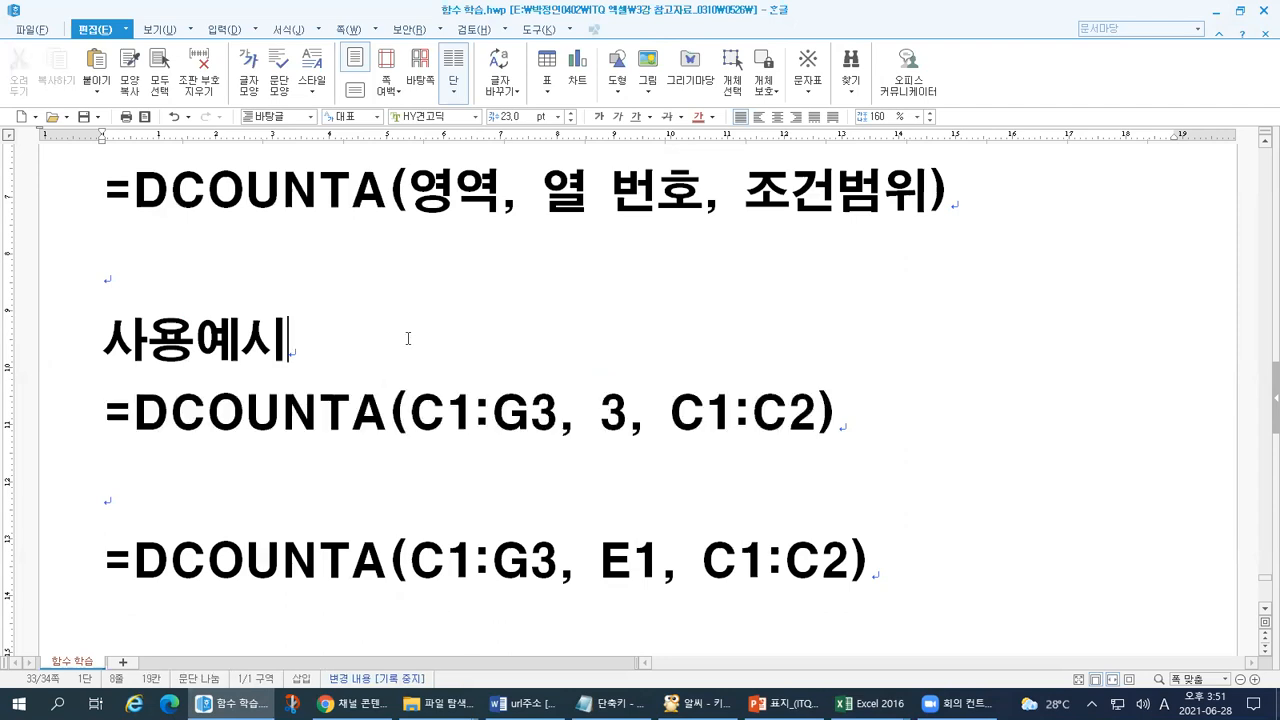
scroll(408, 338, "up", 5)
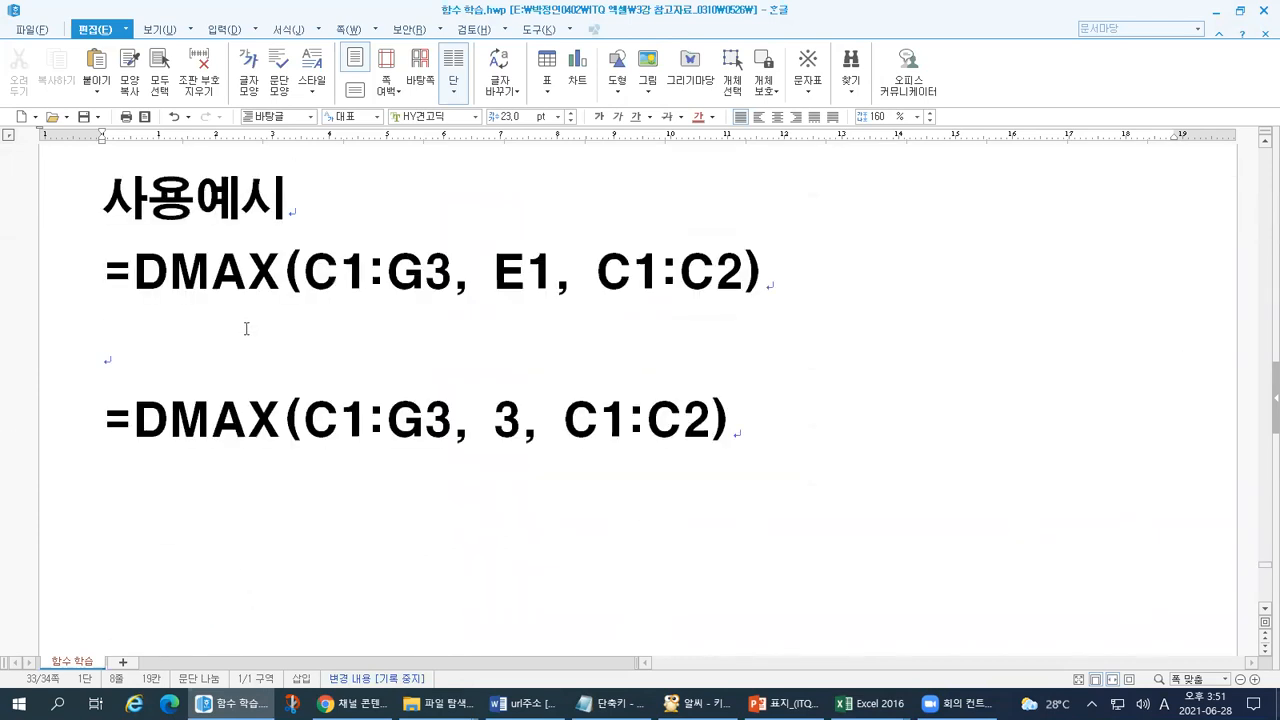
Switch to the 0628 DMAX DCOUNTA workbook in Excel and select formula cell C10 on the DMAX sheet
scroll(246, 328, "up", 5)
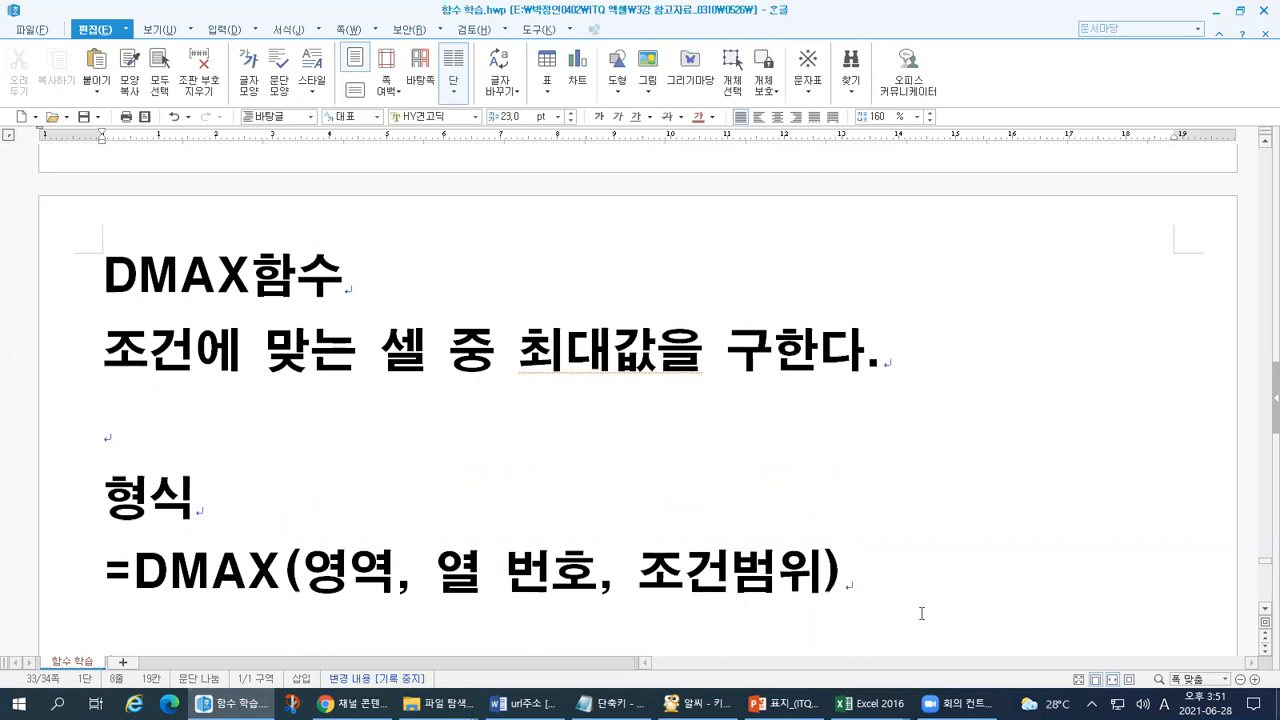
mouse_move(858, 704)
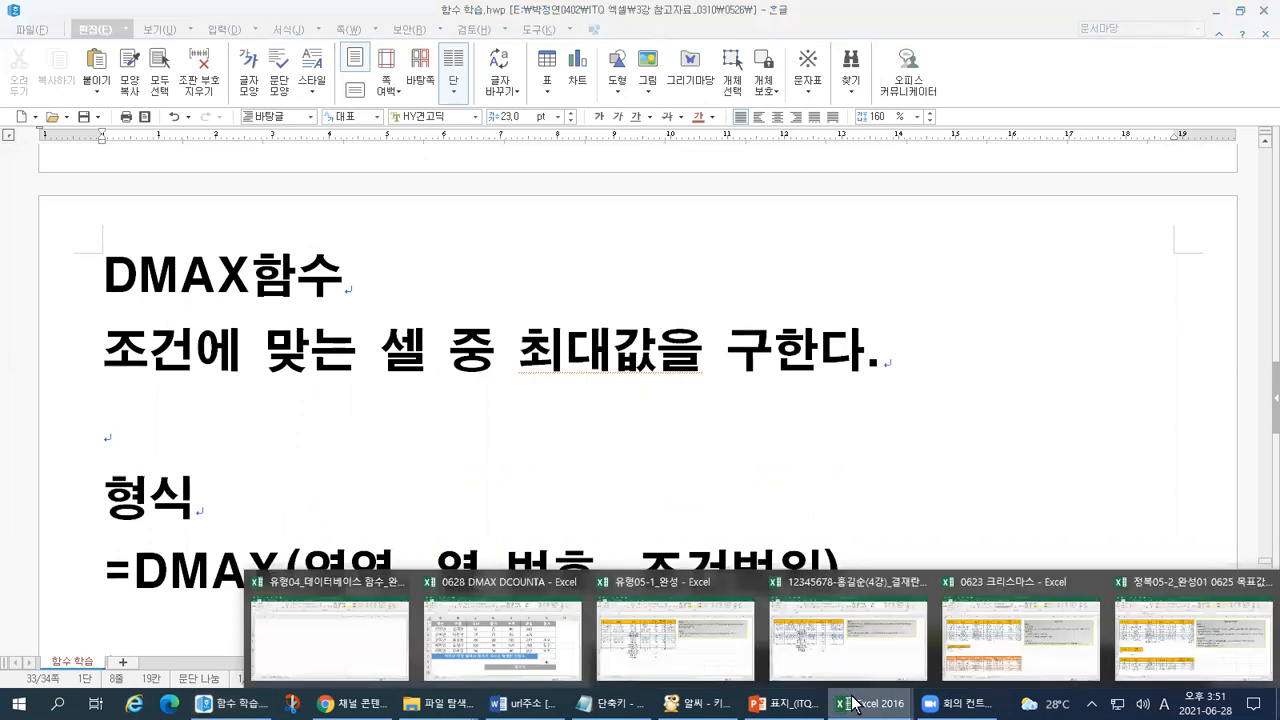
left_click(496, 623)
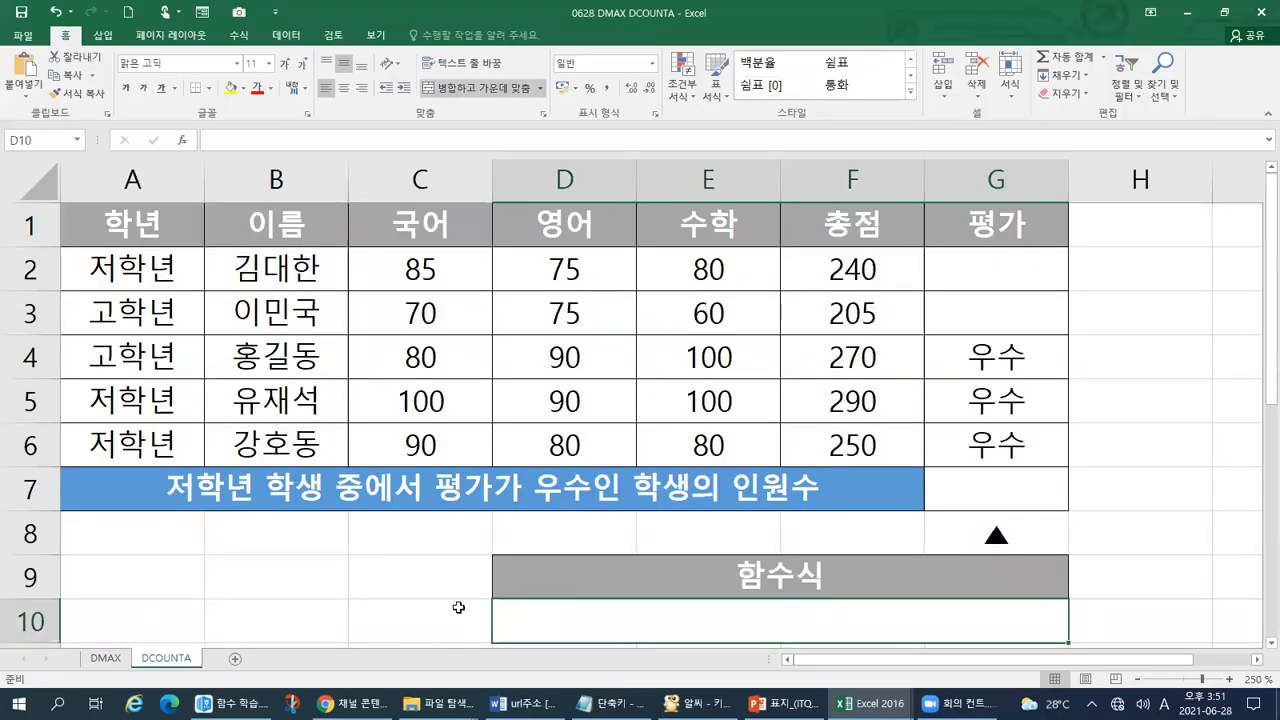
left_click(106, 658)
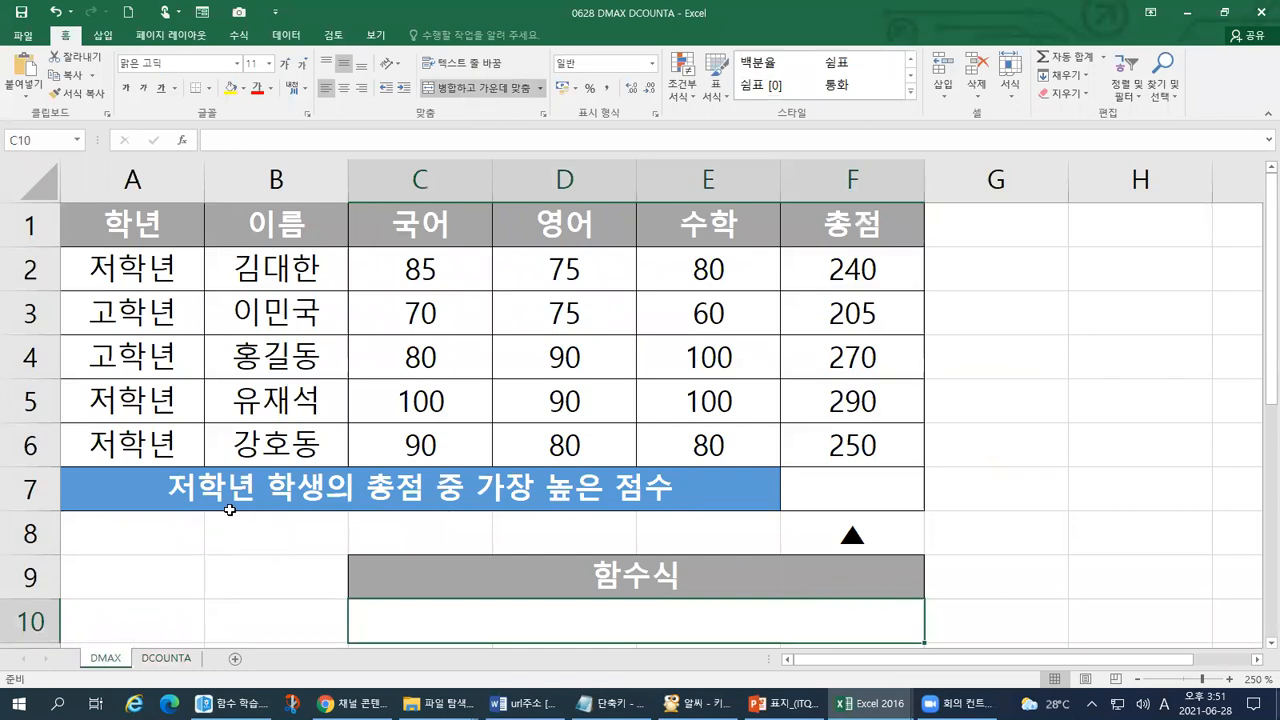
left_click(155, 493)
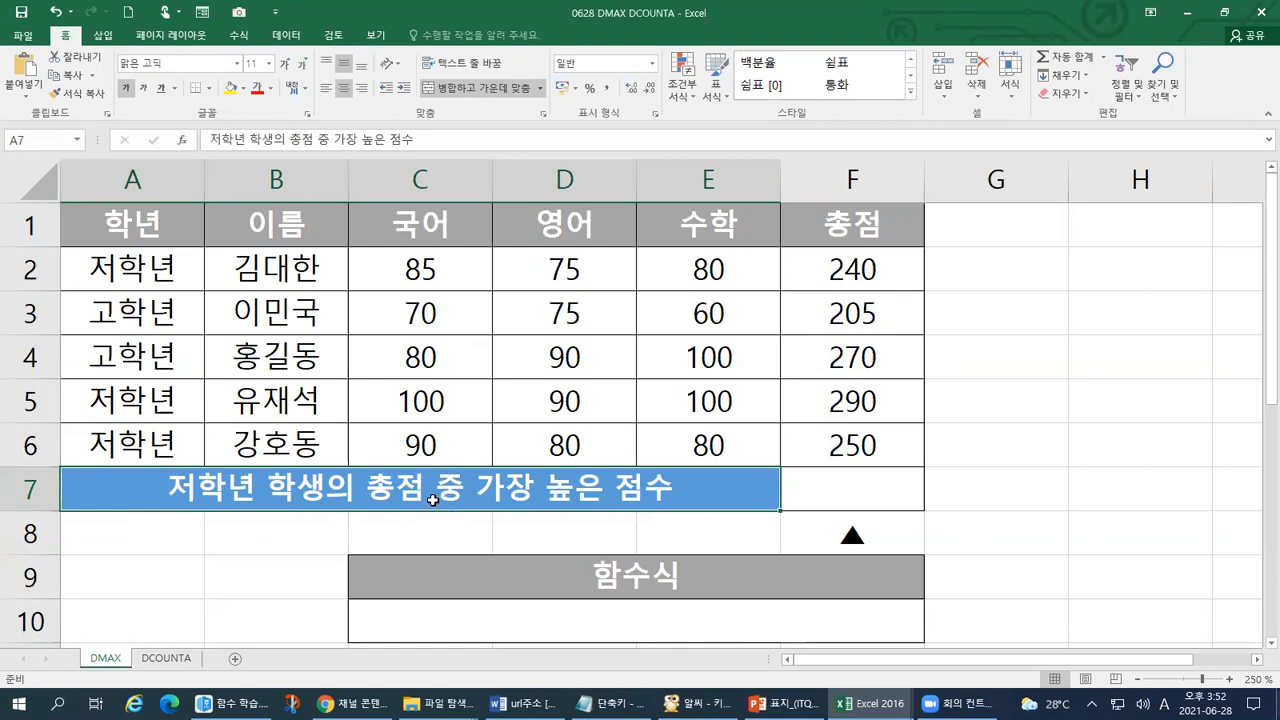
left_click(469, 607)
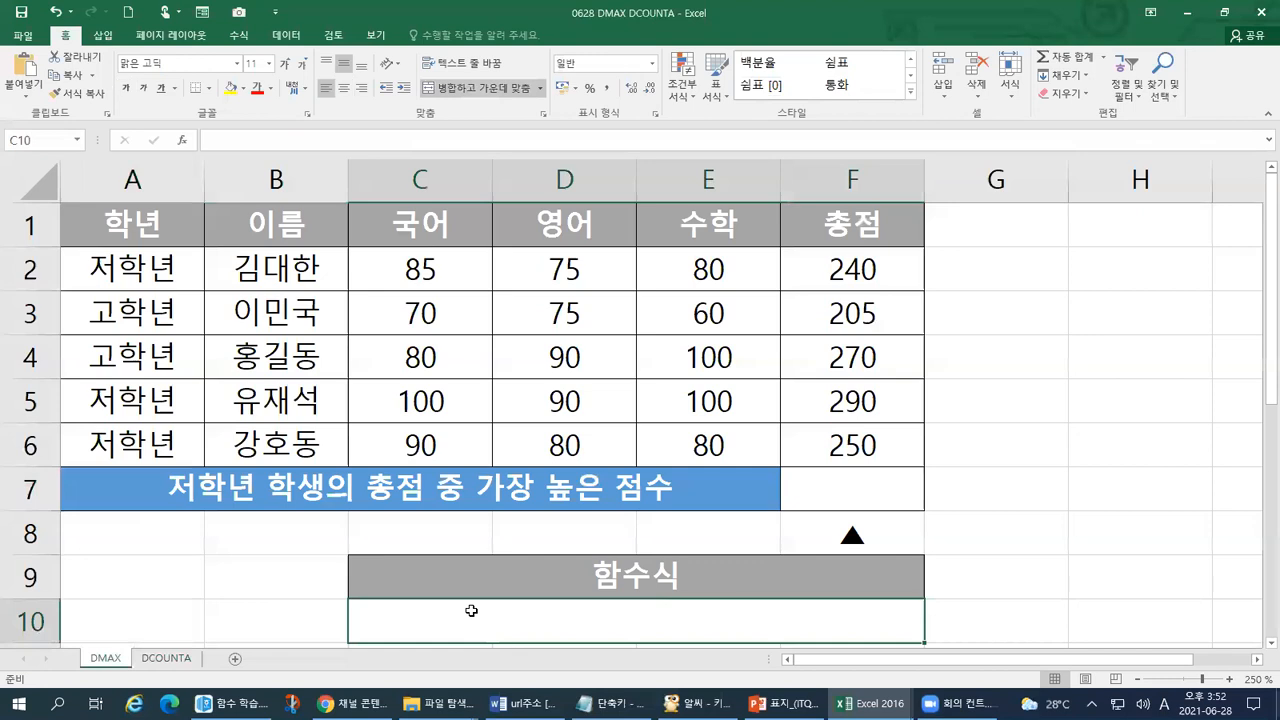
scroll(441, 591, "down", 1)
scroll(441, 591, "up", 1)
type("=D")
key("BackSpace")
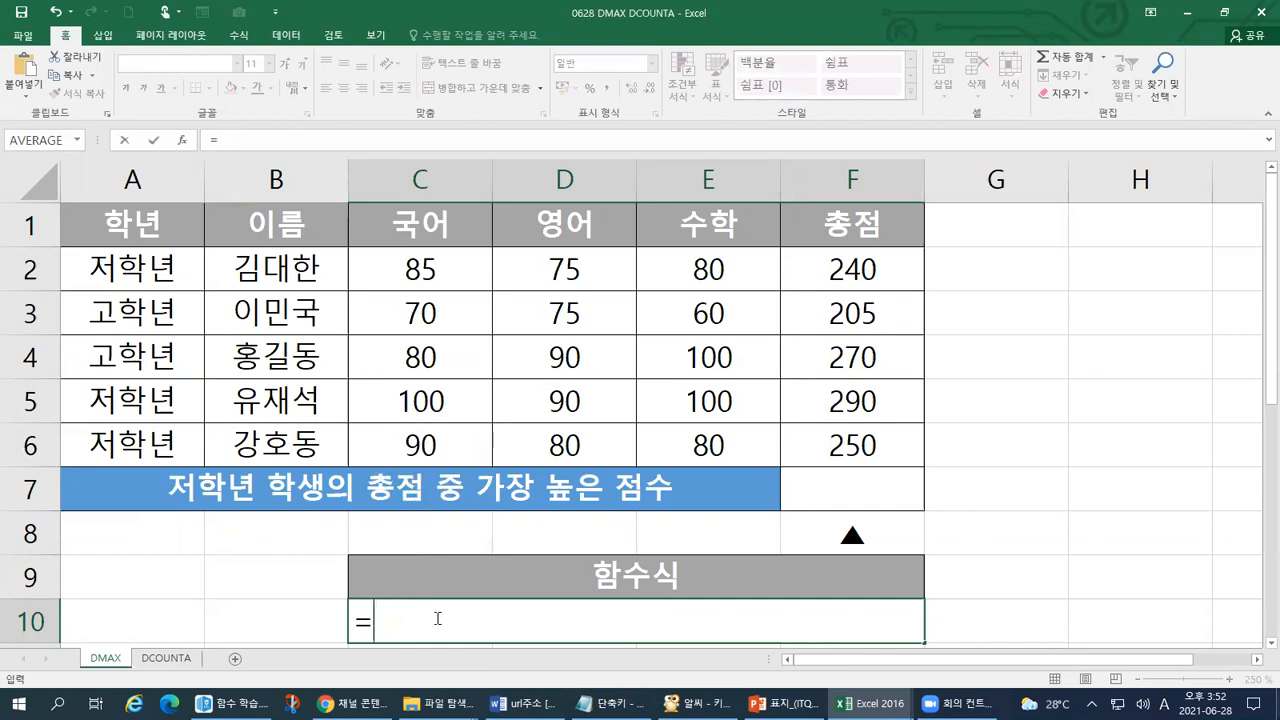
key("Left")
key("shift+Right")
key("shift+Right")
key("shift+Right")
key("shift+Right")
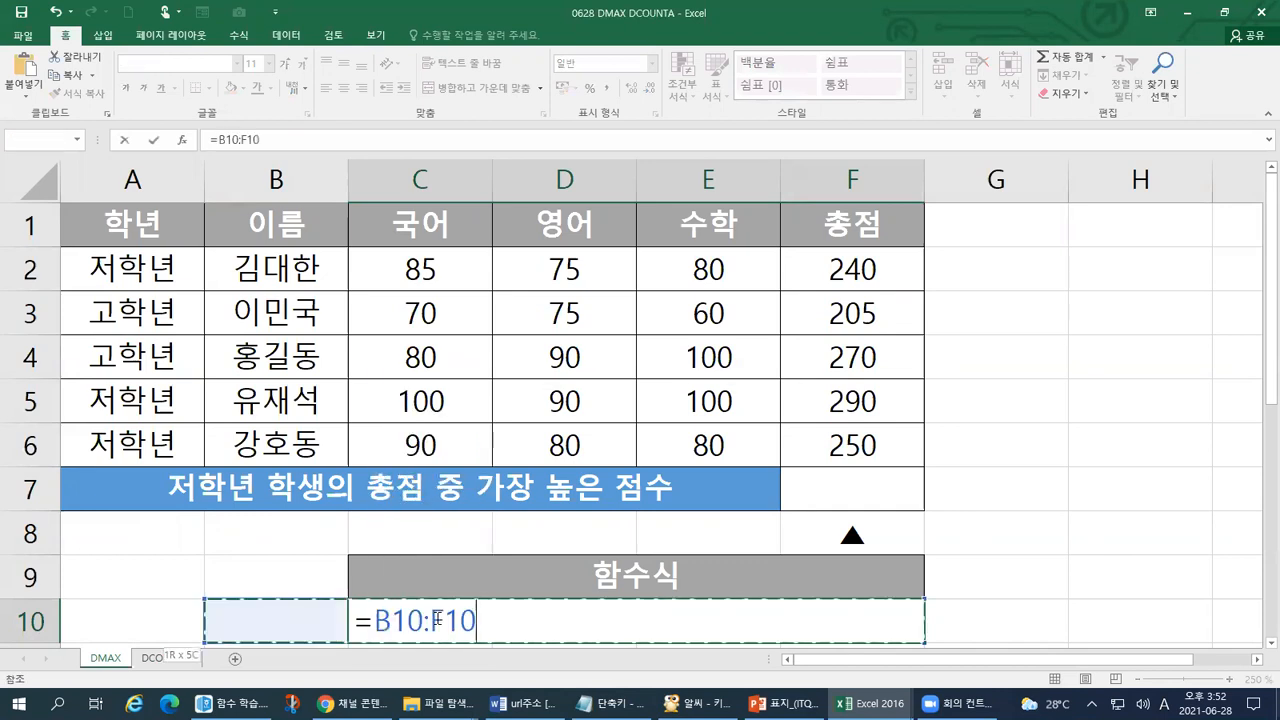
key("Escape")
Begin the formula in C10 with =DMAX and mark its beginning in red
type("=")
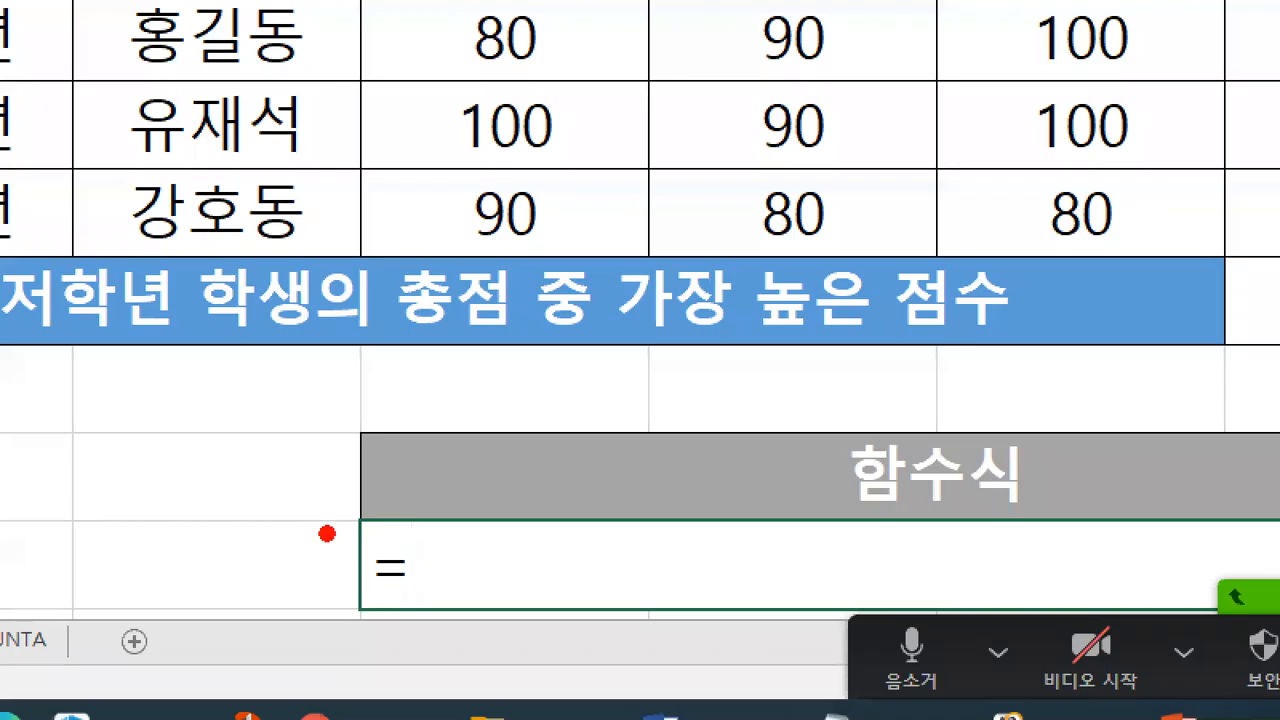
left_click_drag(331, 598, 352, 596)
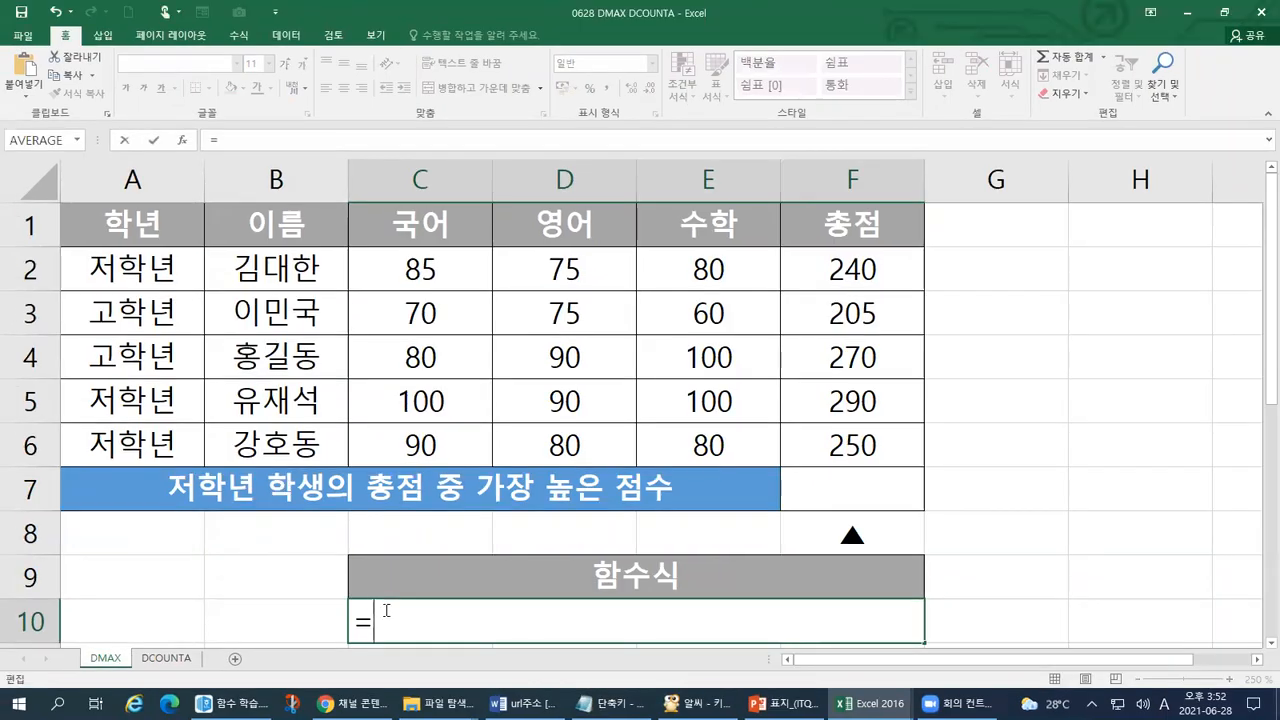
type("DMAZ")
key("BackSpace")
type("X")
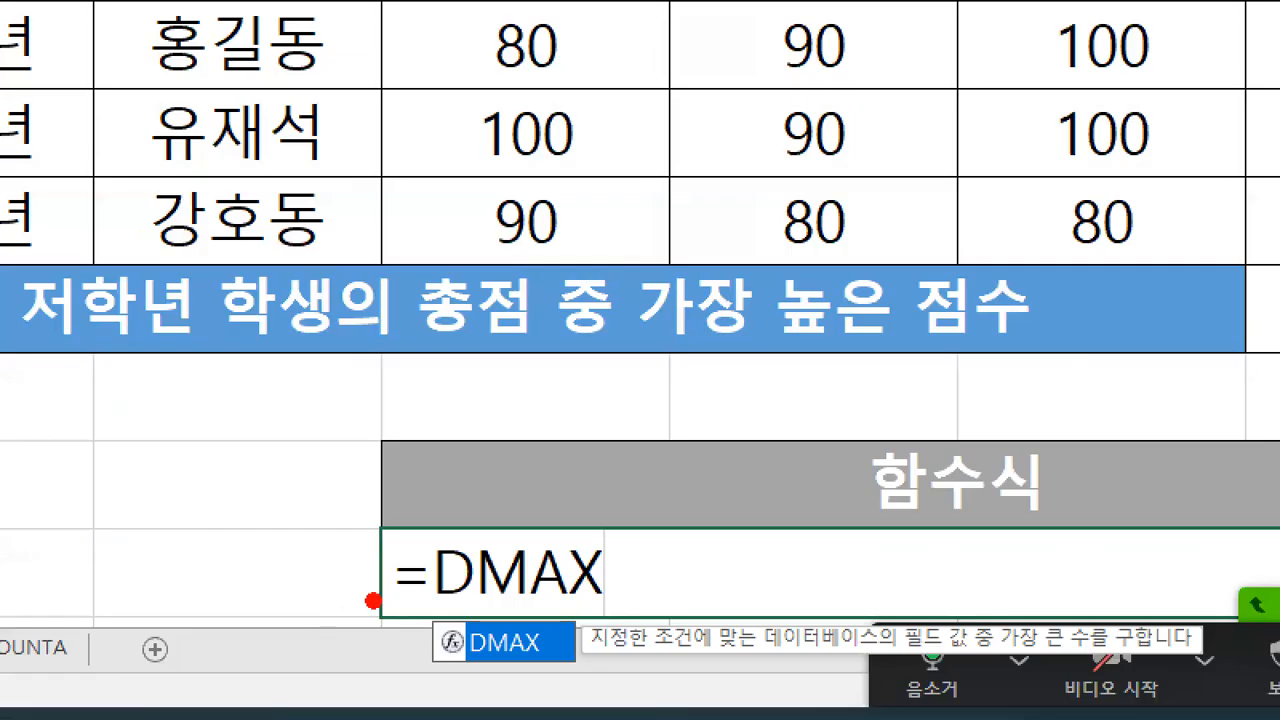
left_click_drag(363, 578, 380, 578)
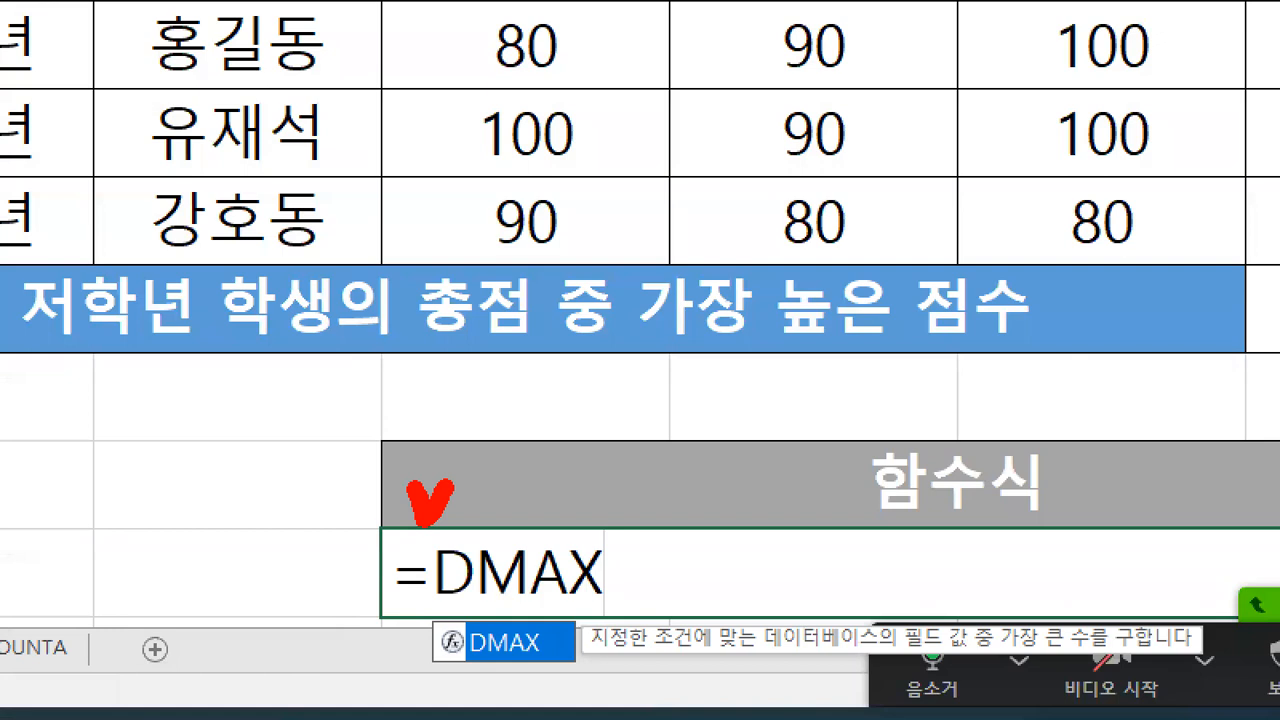
mouse_move(55, 445)
left_mouse_down()
mouse_move(287, 436)
mouse_move(386, 526)
mouse_move(348, 562)
left_mouse_up()
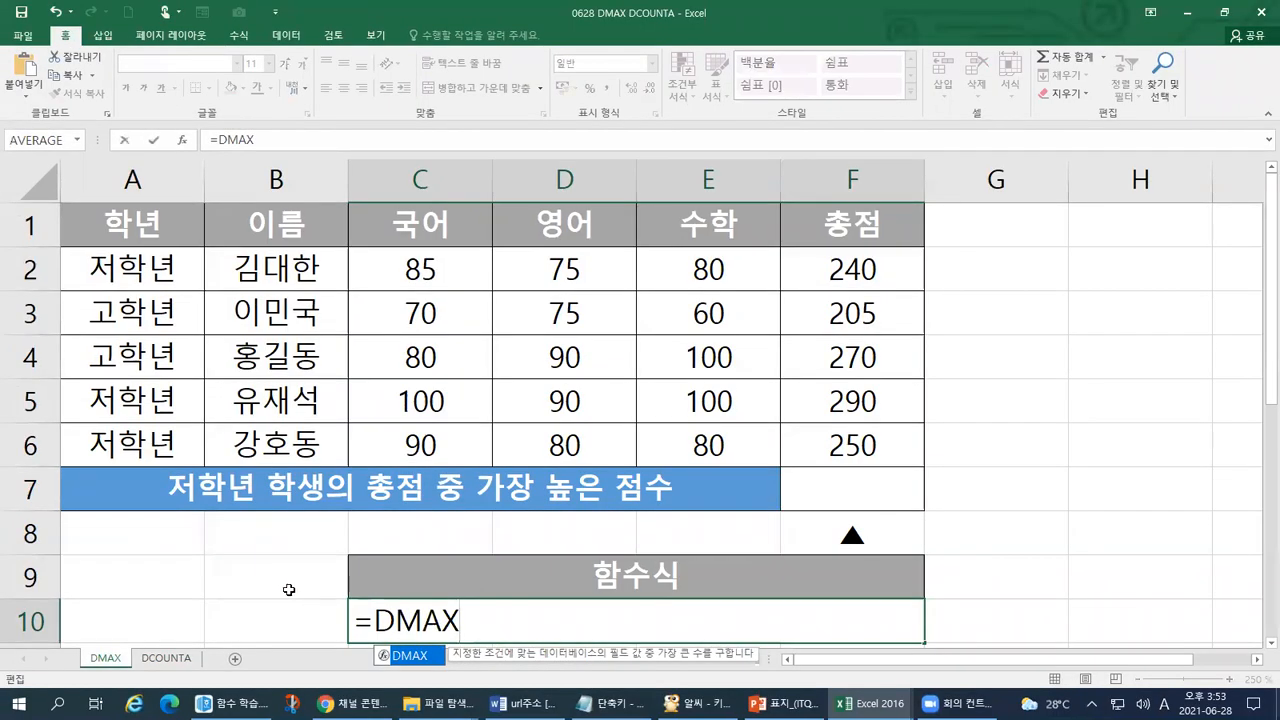
Underline 저학년 학생 and 가장 높은 점수 in red in the row 7 task text, and circle 총점
key("ctrl+1")
left_click(140, 548)
left_click_drag(24, 452, 330, 455)
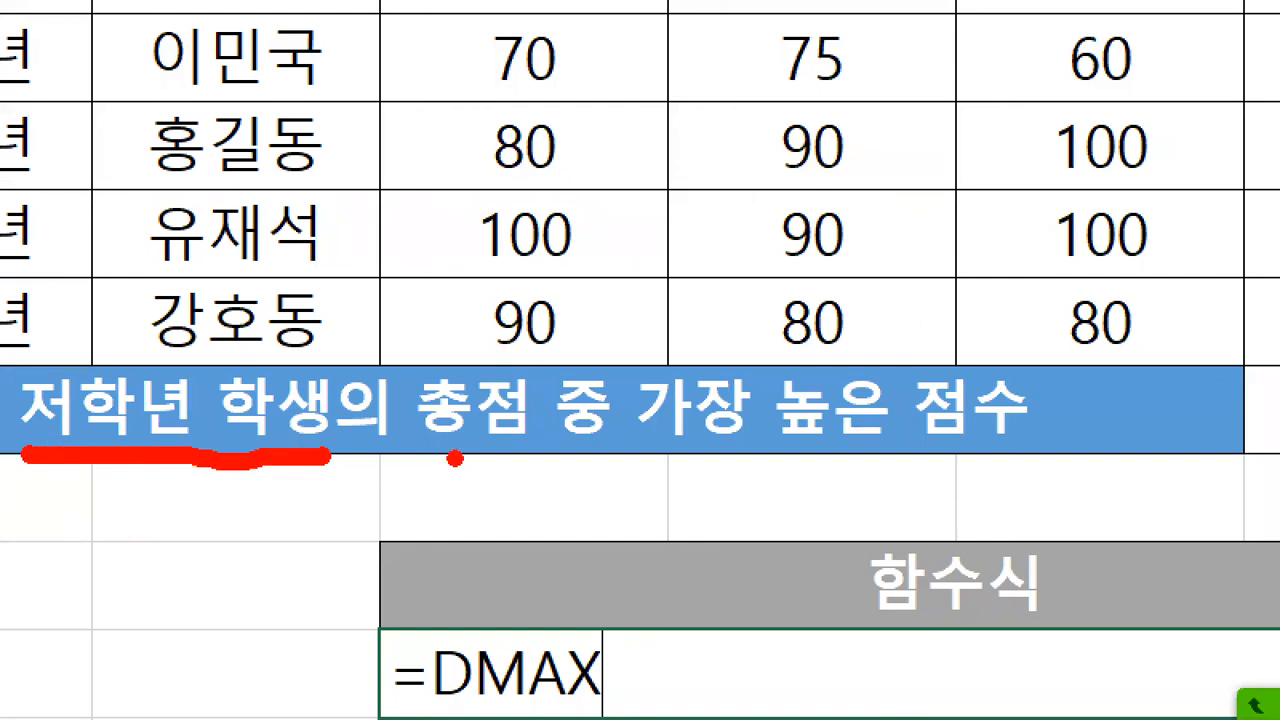
mouse_move(775, 451)
left_mouse_down()
mouse_move(1000, 456)
mouse_move(1015, 435)
left_mouse_up()
left_click_drag(668, 463, 795, 459)
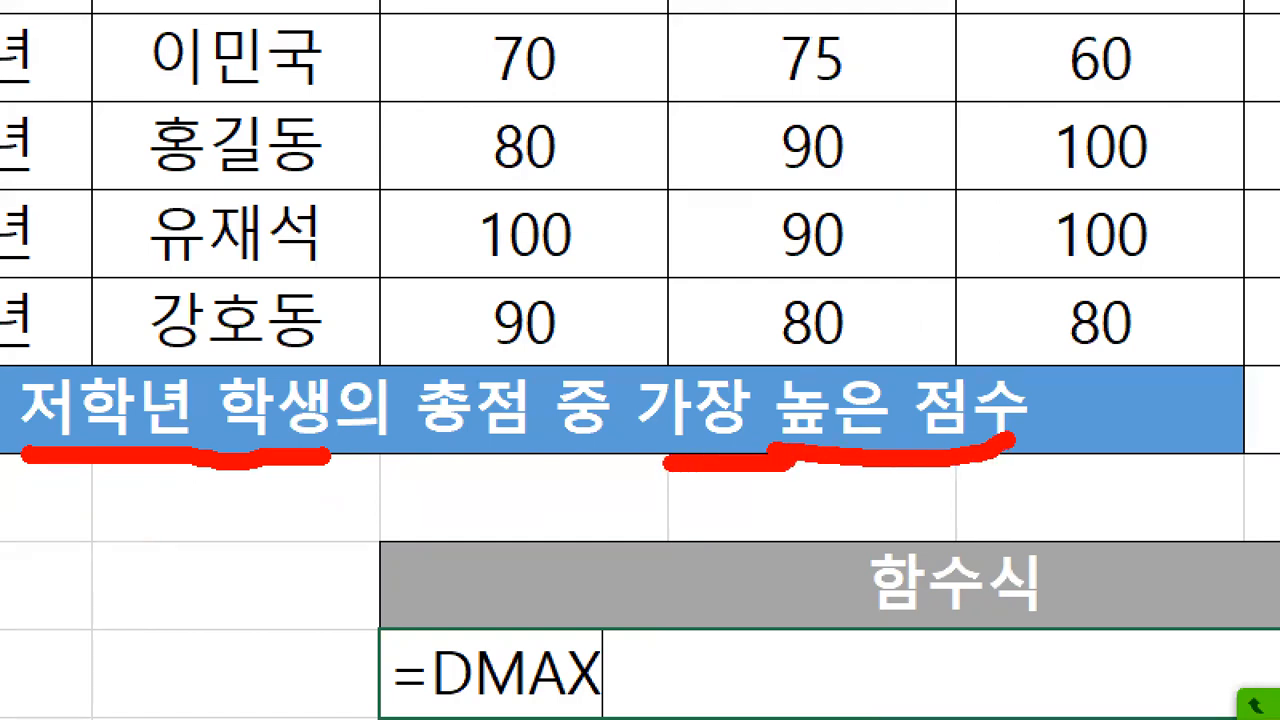
mouse_move(510, 443)
left_mouse_down()
mouse_move(432, 451)
mouse_move(457, 334)
mouse_move(582, 398)
mouse_move(525, 480)
mouse_move(402, 490)
mouse_move(380, 466)
left_mouse_up()
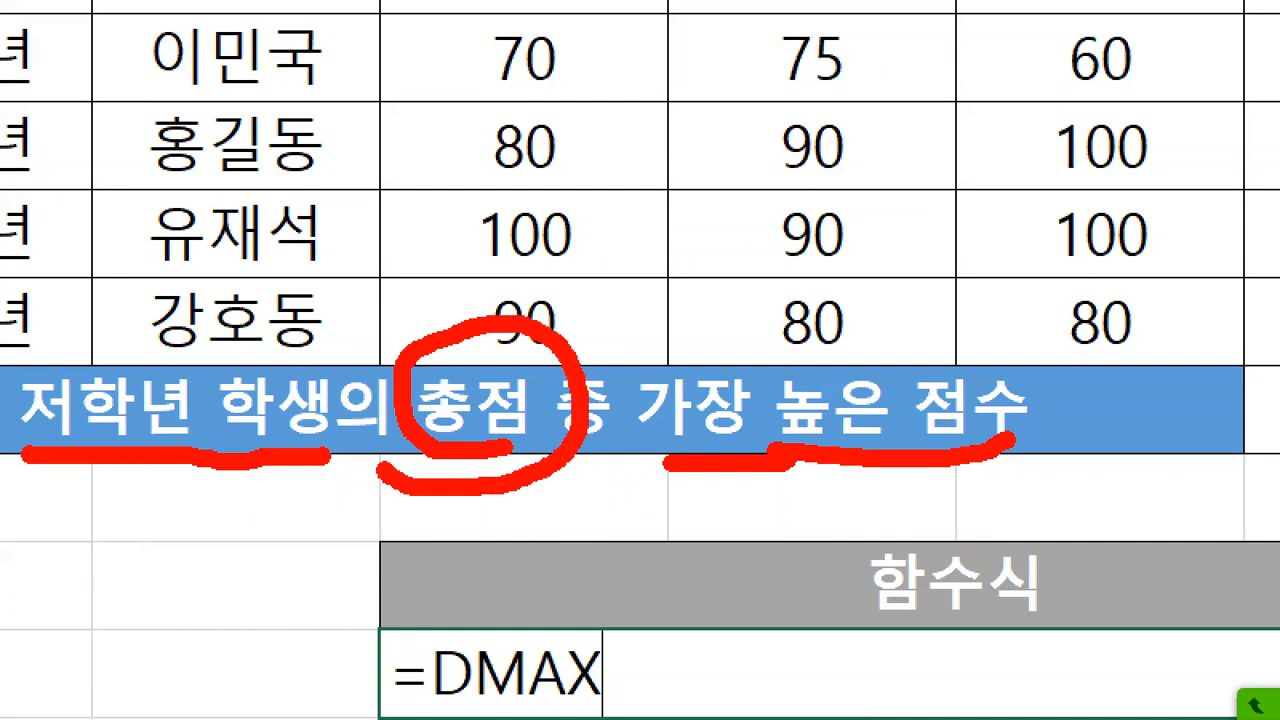
key("Escape")
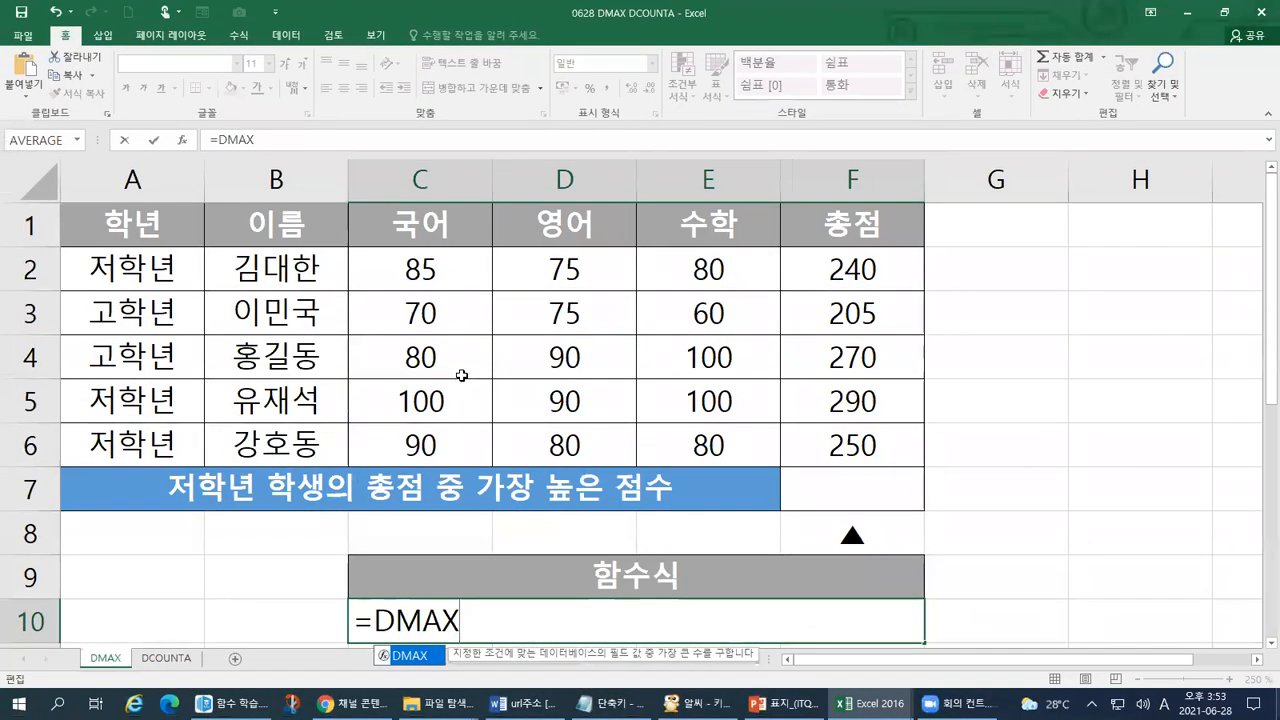
Underline the 국어, 영어, 수학 and 총점 headers in red
key("ctrl+1")
left_click(506, 207)
left_click_drag(264, 304, 420, 290)
left_click_drag(530, 340, 682, 308)
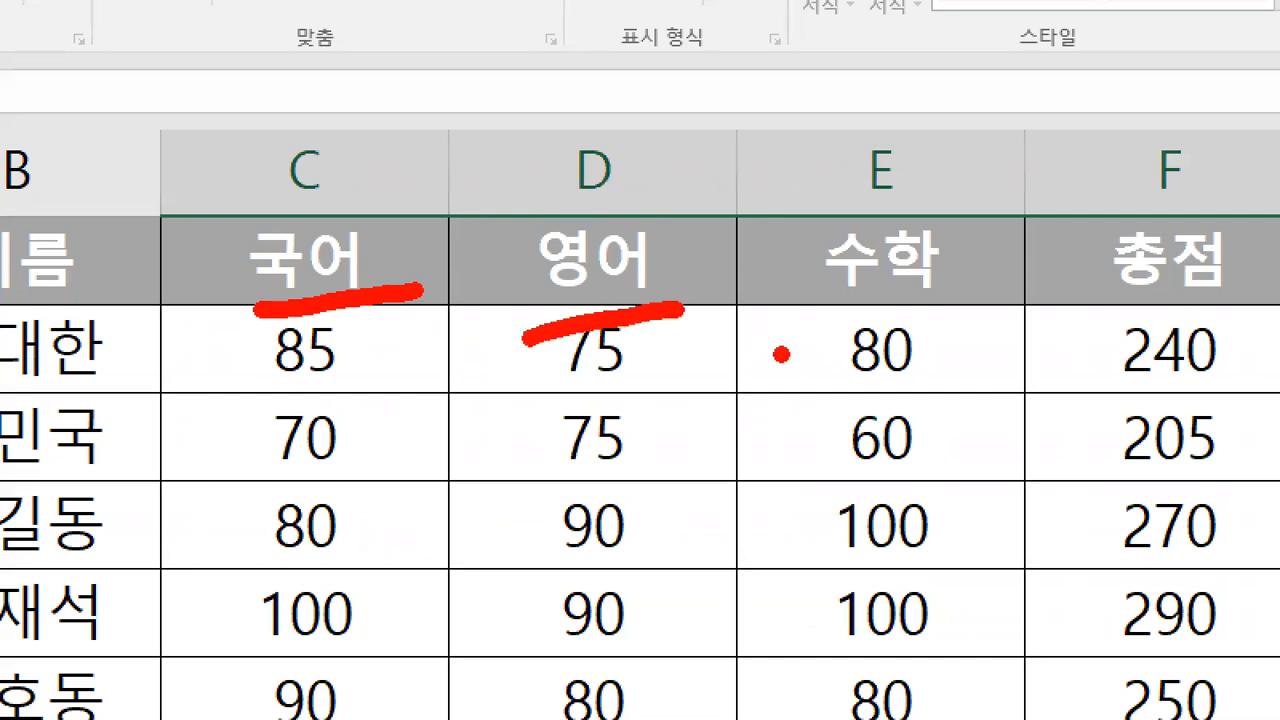
left_click_drag(782, 348, 938, 310)
left_click_drag(1094, 297, 1275, 255)
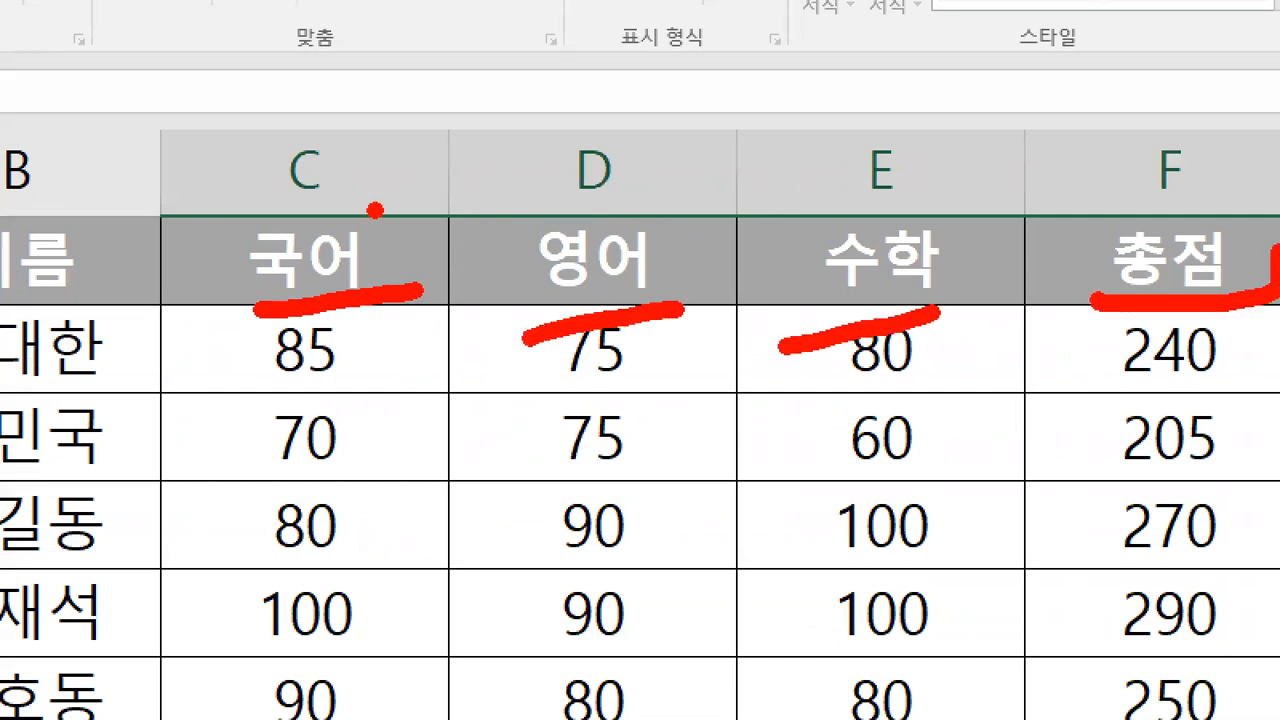
Draw red vertical strokes beside the four score headers and add a cross mark next to column letter F
left_click_drag(375, 210, 355, 420)
left_click_drag(624, 250, 632, 408)
left_click_drag(973, 210, 973, 362)
left_click_drag(1250, 198, 1272, 432)
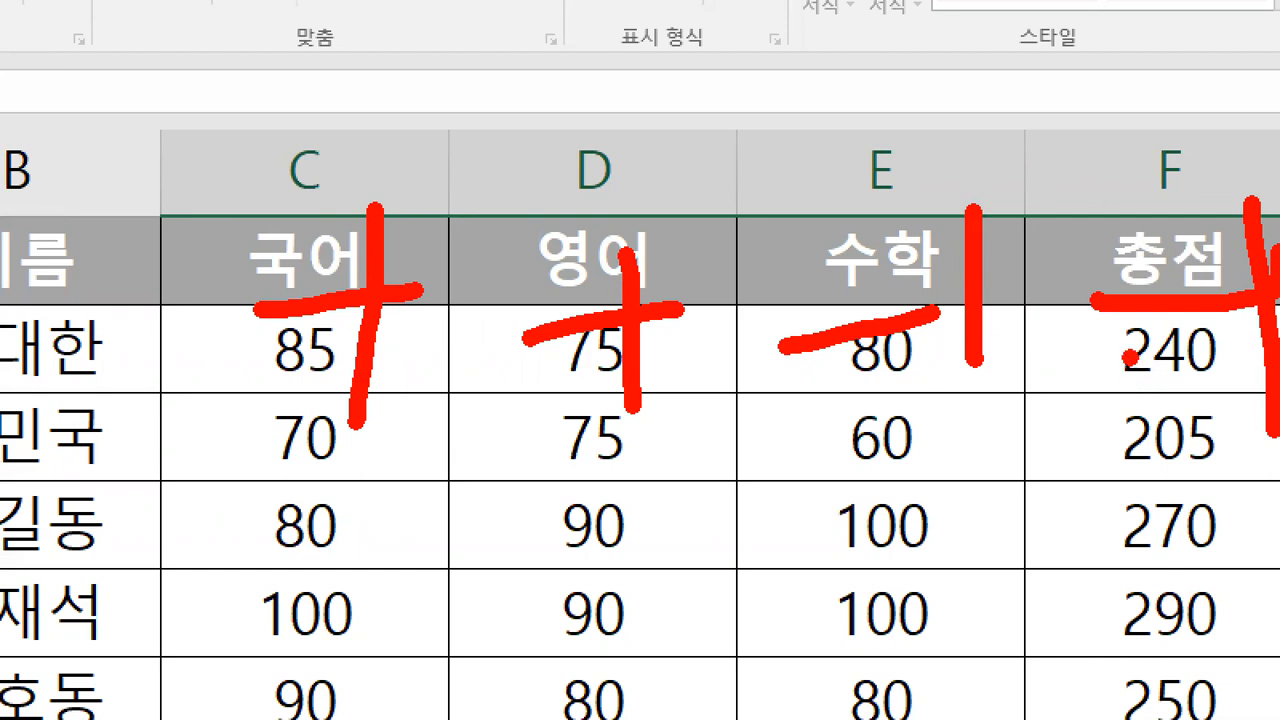
mouse_move(1078, 140)
left_mouse_down()
mouse_move(1142, 128)
mouse_move(1096, 214)
left_mouse_up()
left_click_drag(1070, 174, 1148, 170)
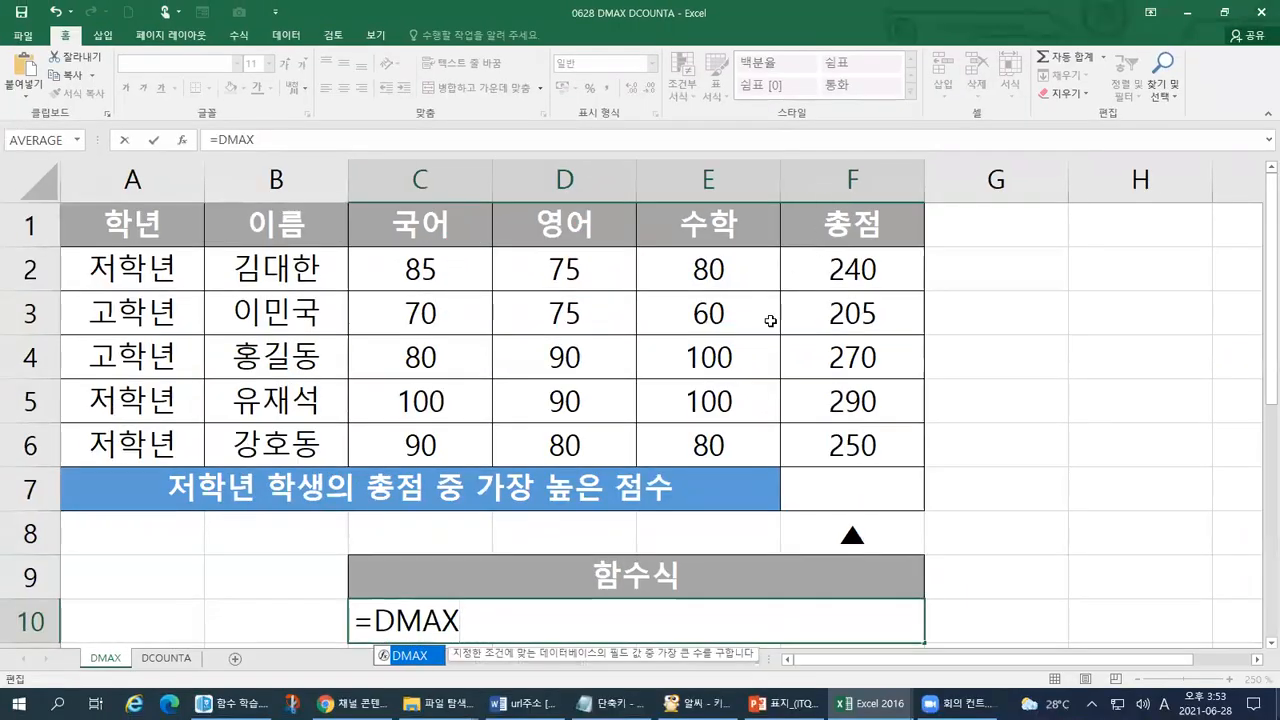
Open the DMAX argument list, underline the database hint in red, and set that argument to A1:F6
scroll(719, 347, "down", 1)
left_click(512, 487)
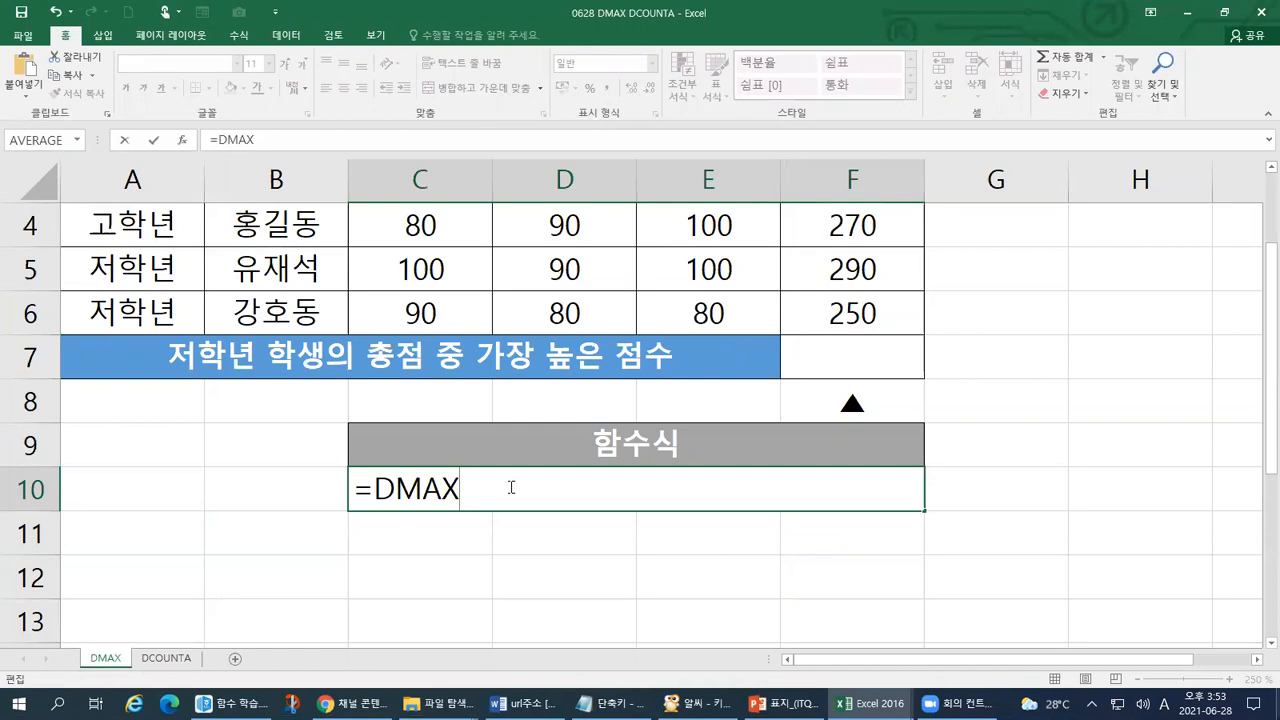
type("(")
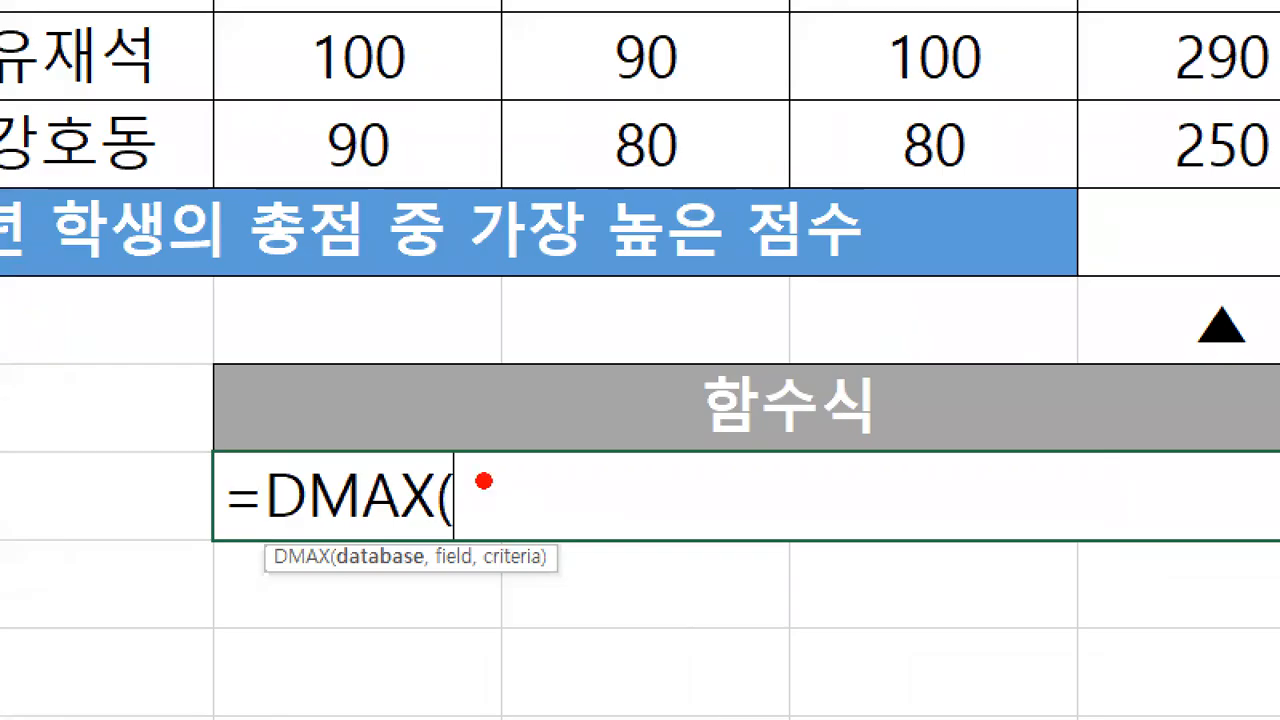
left_click_drag(350, 594, 418, 594)
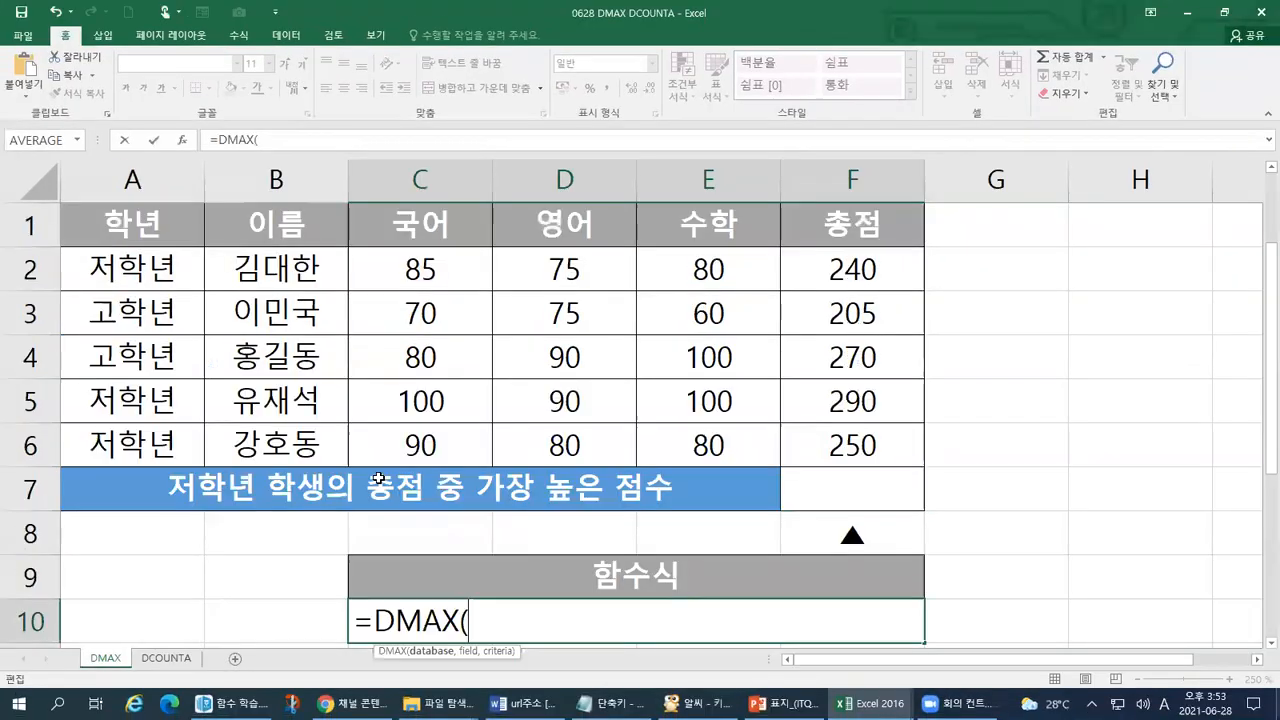
left_click(107, 221)
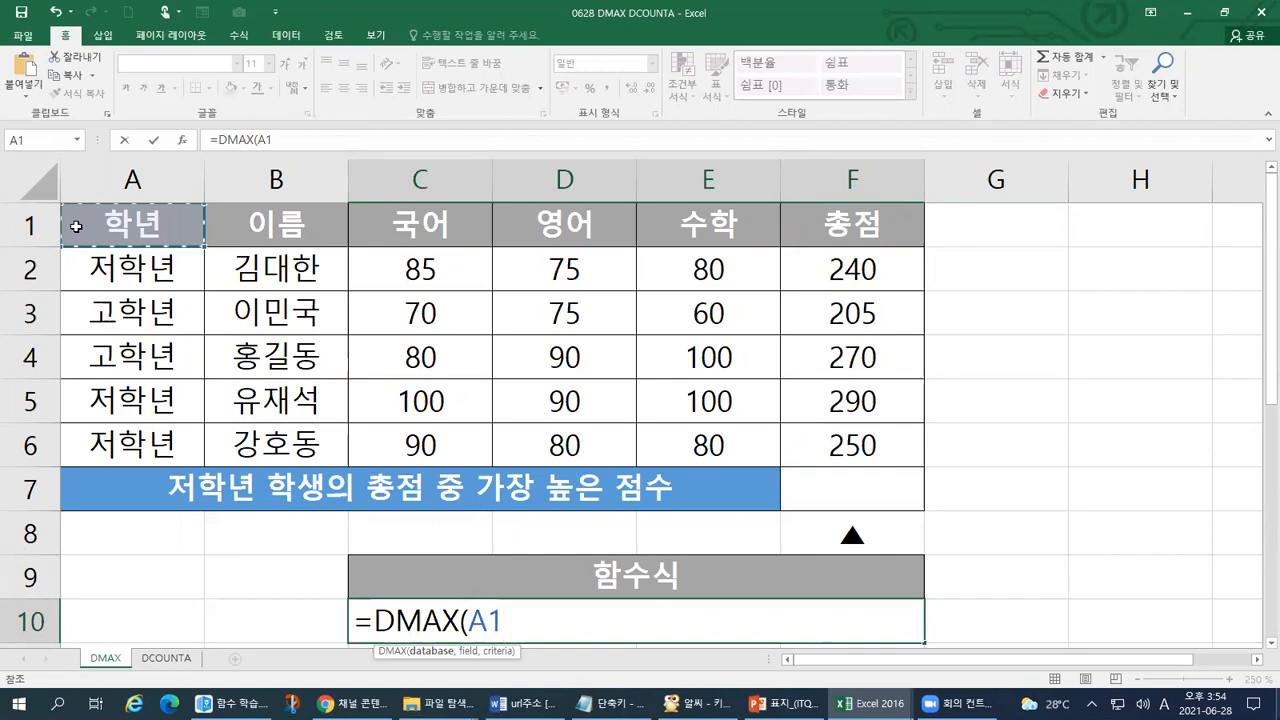
left_click_drag(75, 227, 876, 450)
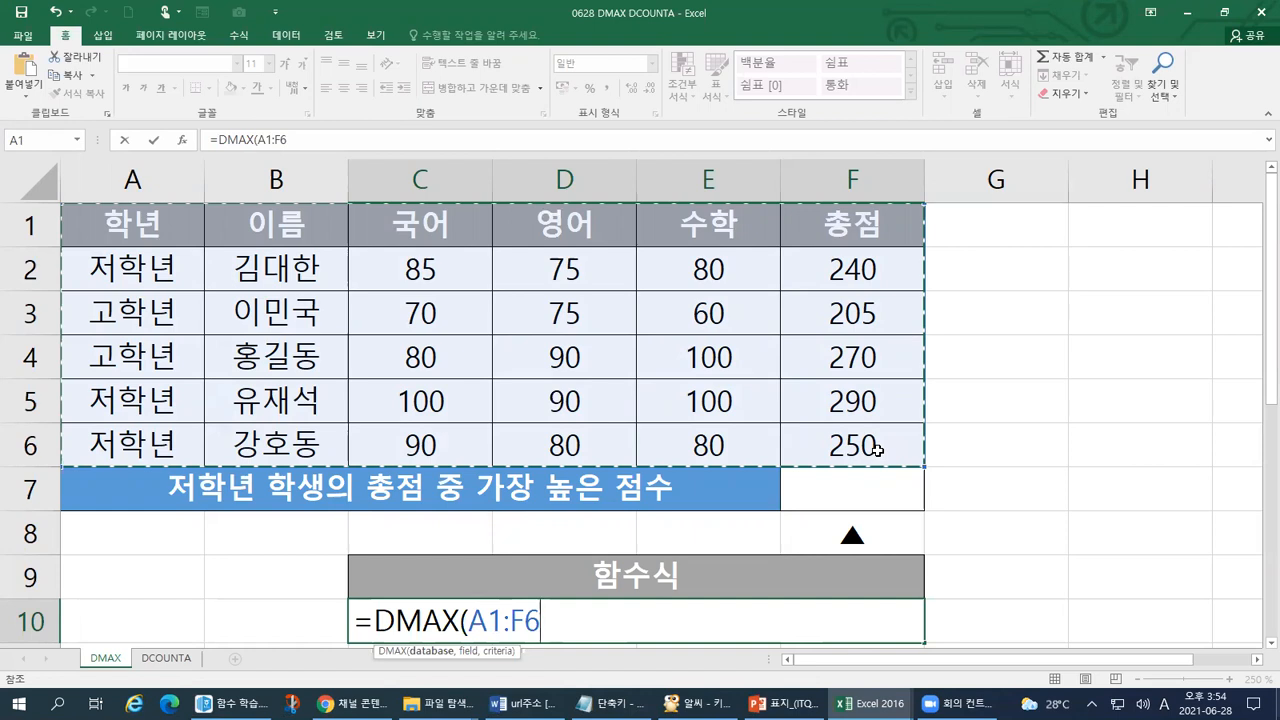
Set the DMAX field argument to the 총점 header cell F1, marking the field hint and the reference in red
type(",")
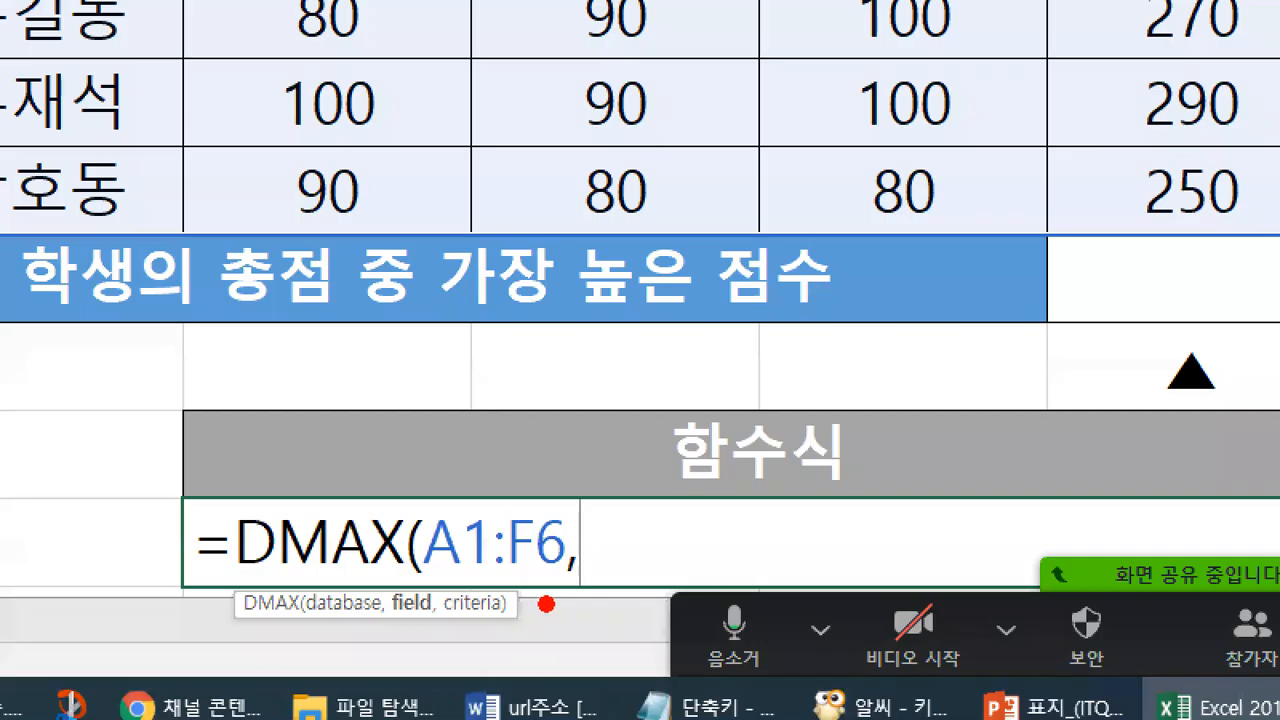
left_click_drag(388, 638, 434, 638)
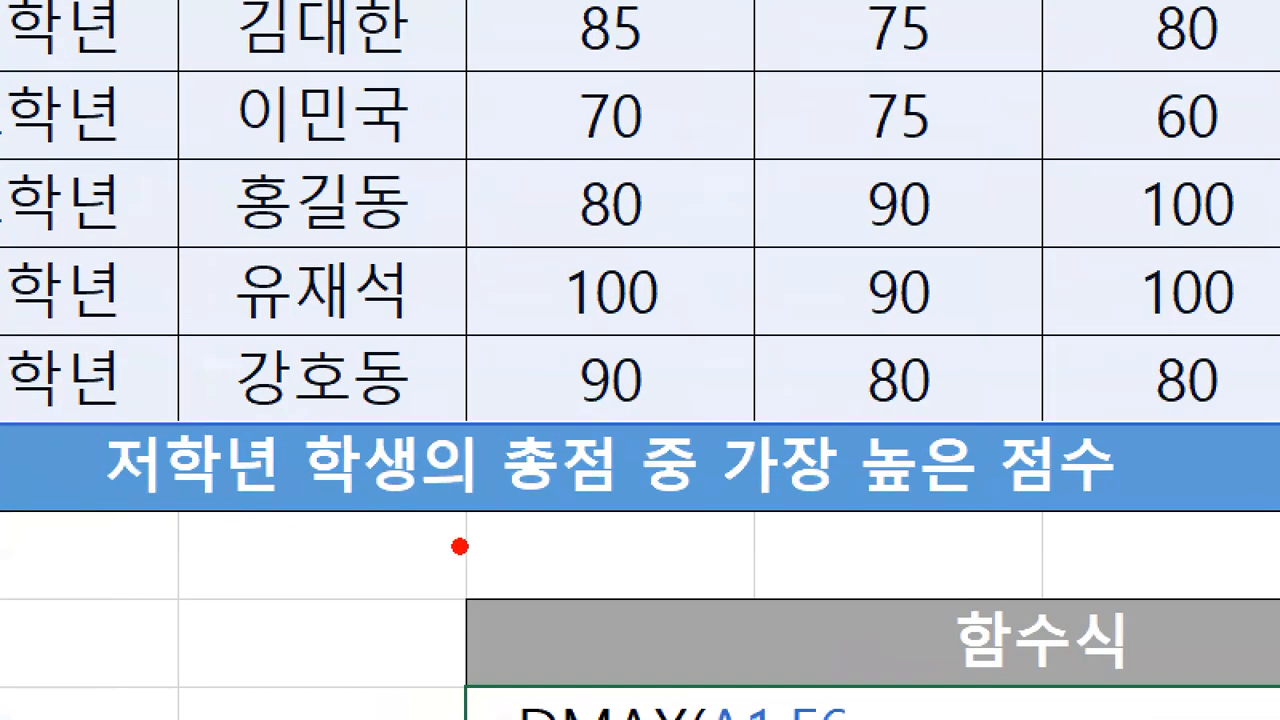
mouse_move(474, 537)
left_mouse_down()
mouse_move(600, 537)
mouse_move(552, 564)
left_mouse_up()
left_click_drag(626, 526, 586, 588)
key("Escape")
left_click(852, 225)
mouse_move(675, 180)
left_mouse_down()
mouse_move(682, 220)
mouse_move(740, 180)
left_mouse_up()
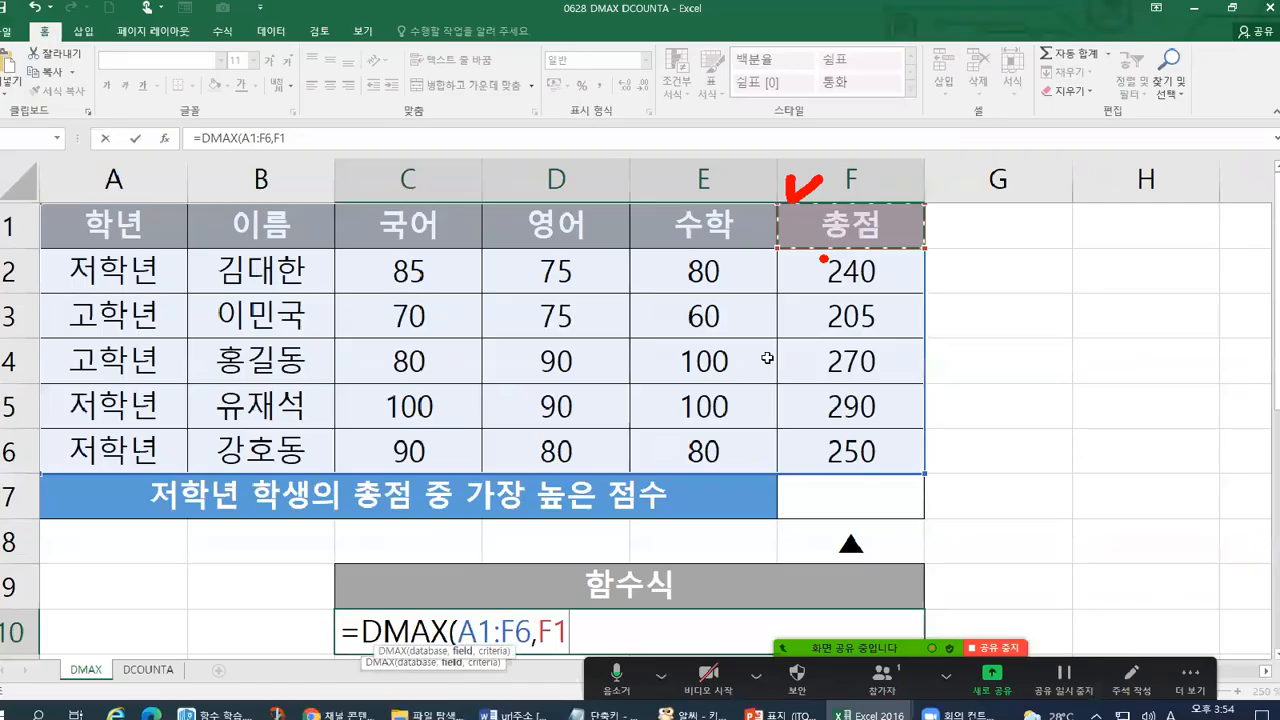
left_click_drag(535, 579, 559, 578)
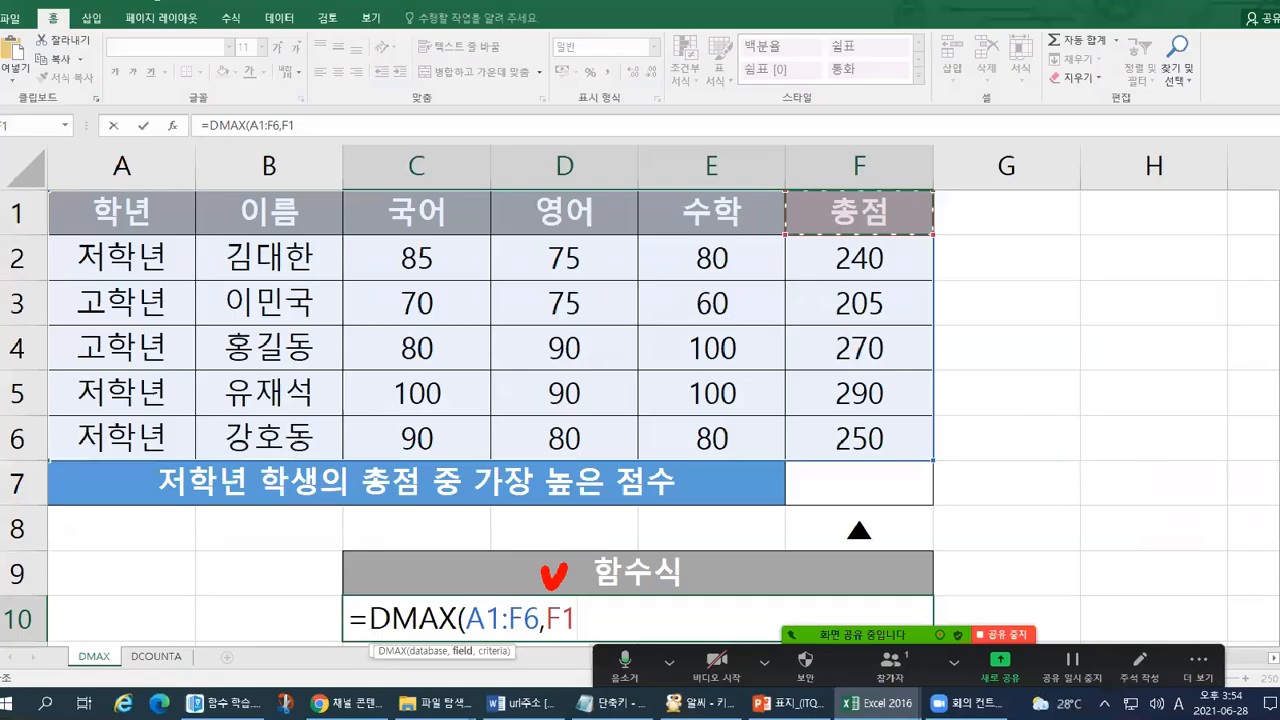
Begin the DMAX criteria argument, underlining the criteria hint and the word 저학년 in the row 7 label in red
type(",")
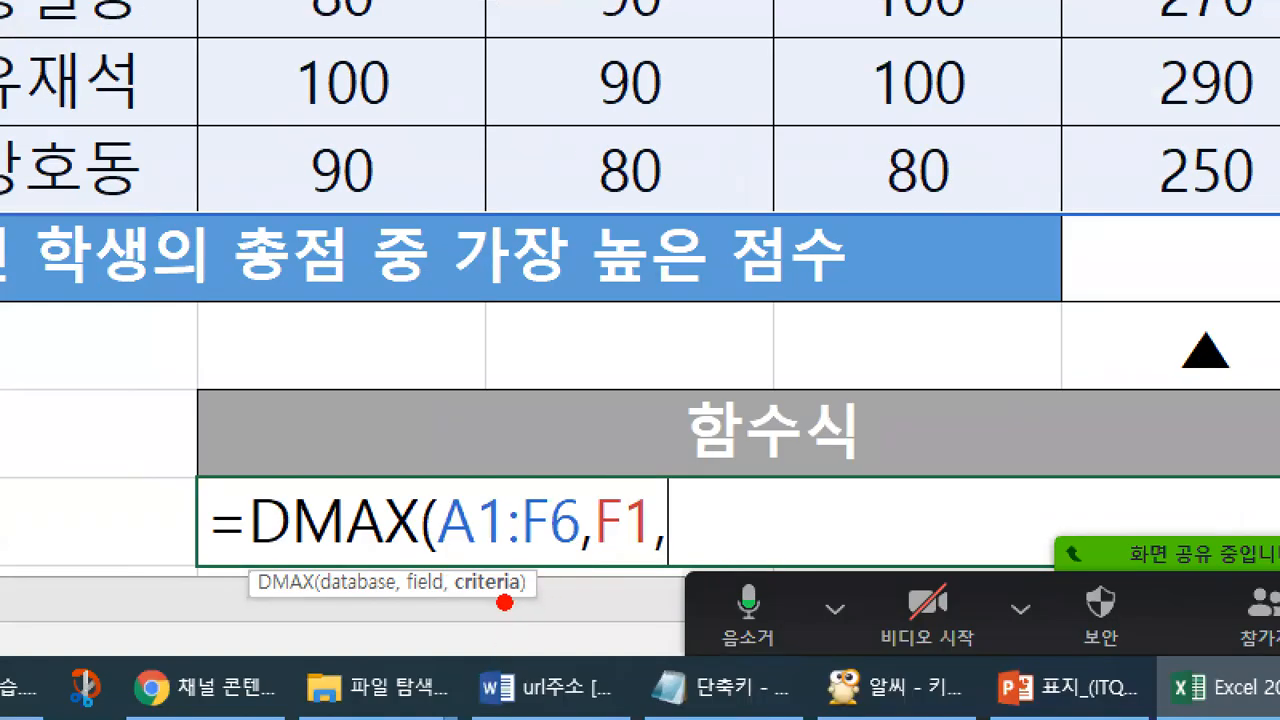
left_click_drag(474, 665, 504, 665)
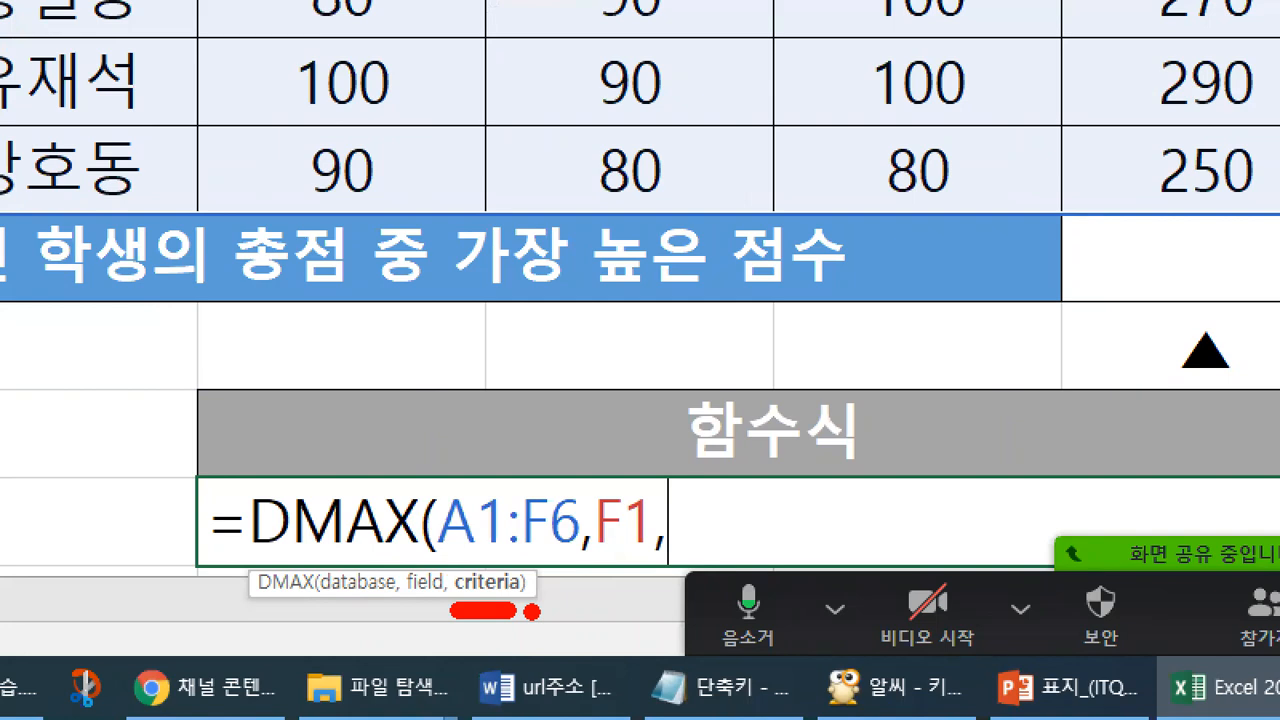
key("Escape")
key("ctrl+1")
left_click(164, 530)
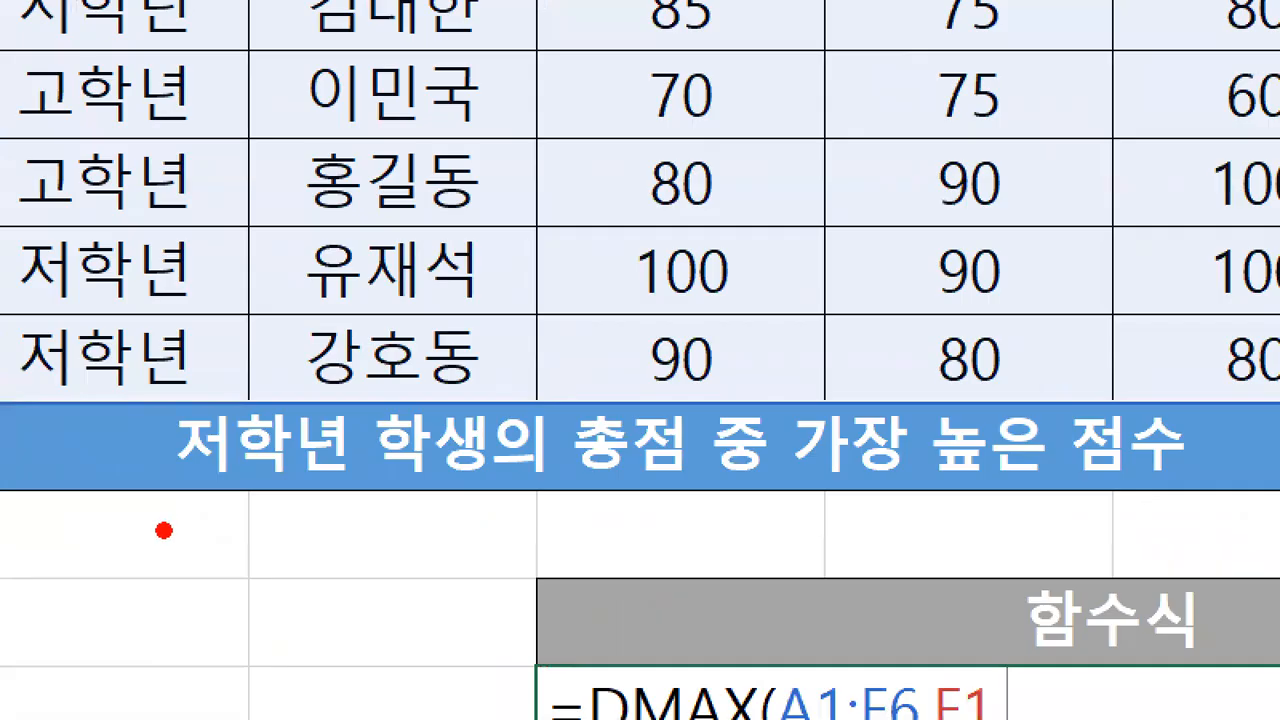
left_click_drag(175, 519, 364, 516)
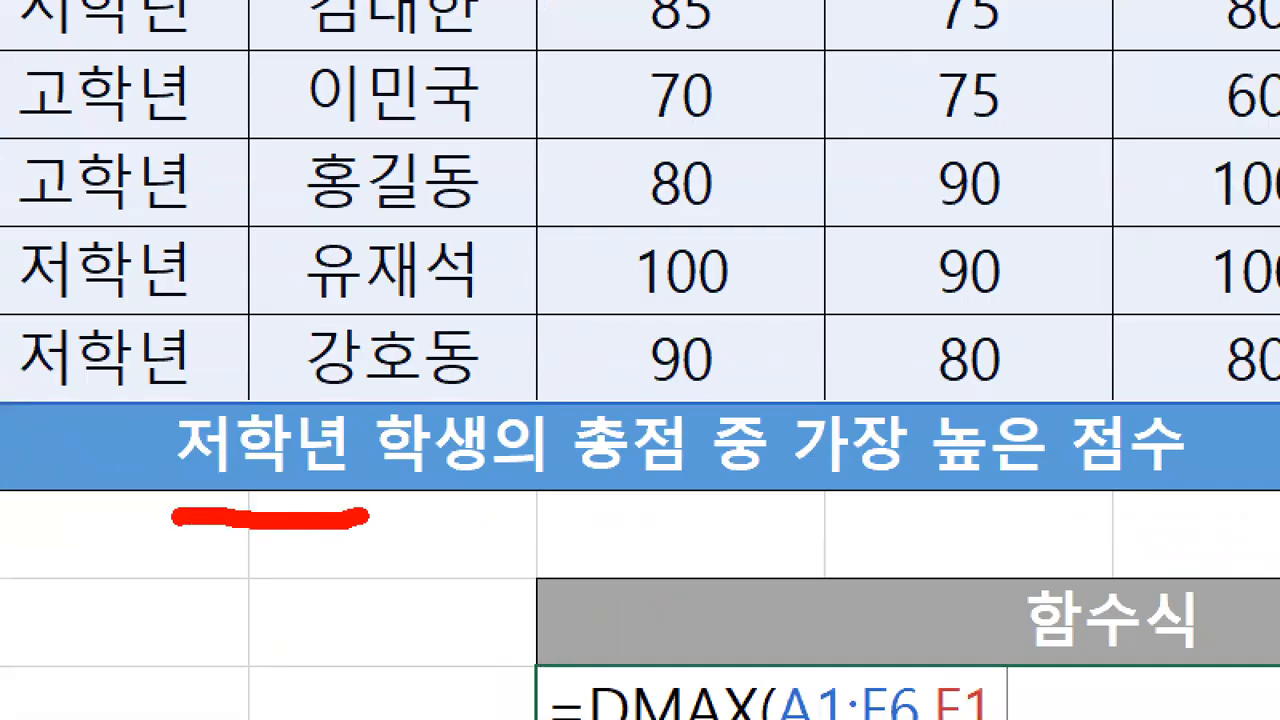
key("Escape")
Set the DMAX criteria argument to A1:A2 and add red marks beside the 학년 header and the 저학년 entry
left_click(113, 238)
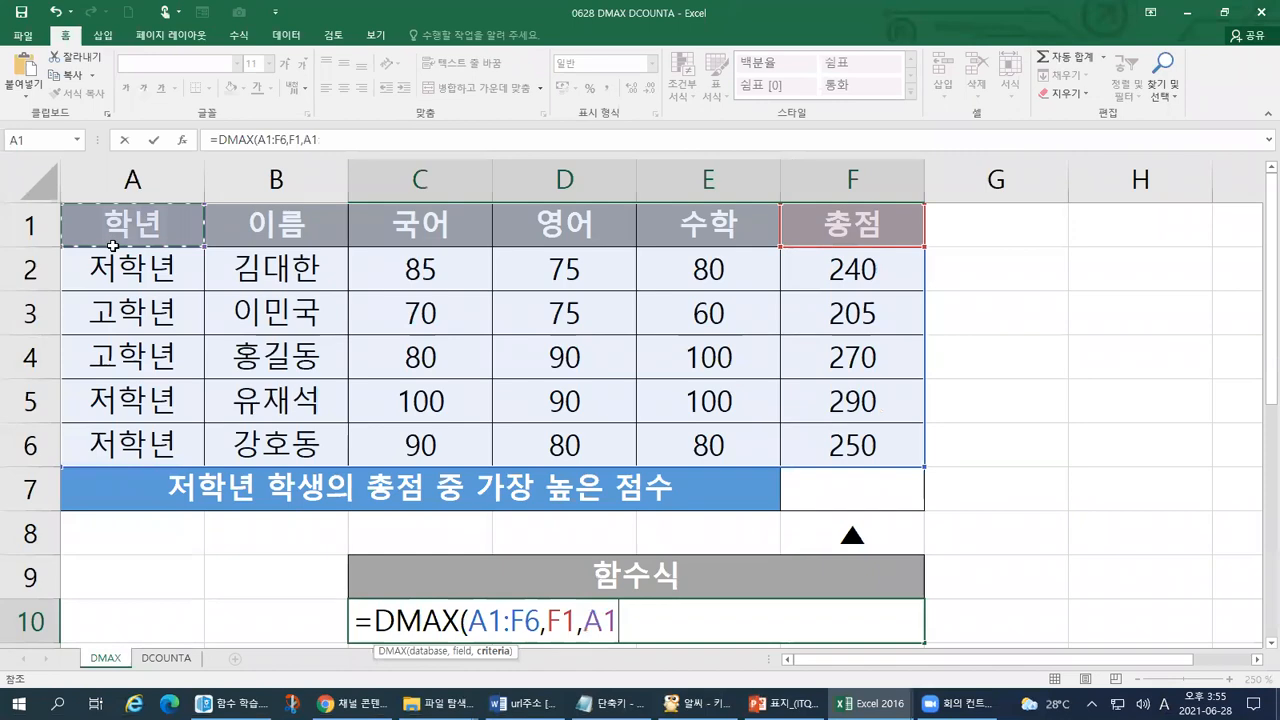
left_click_drag(113, 245, 107, 267)
key("ctrl+1")
left_click(42, 231)
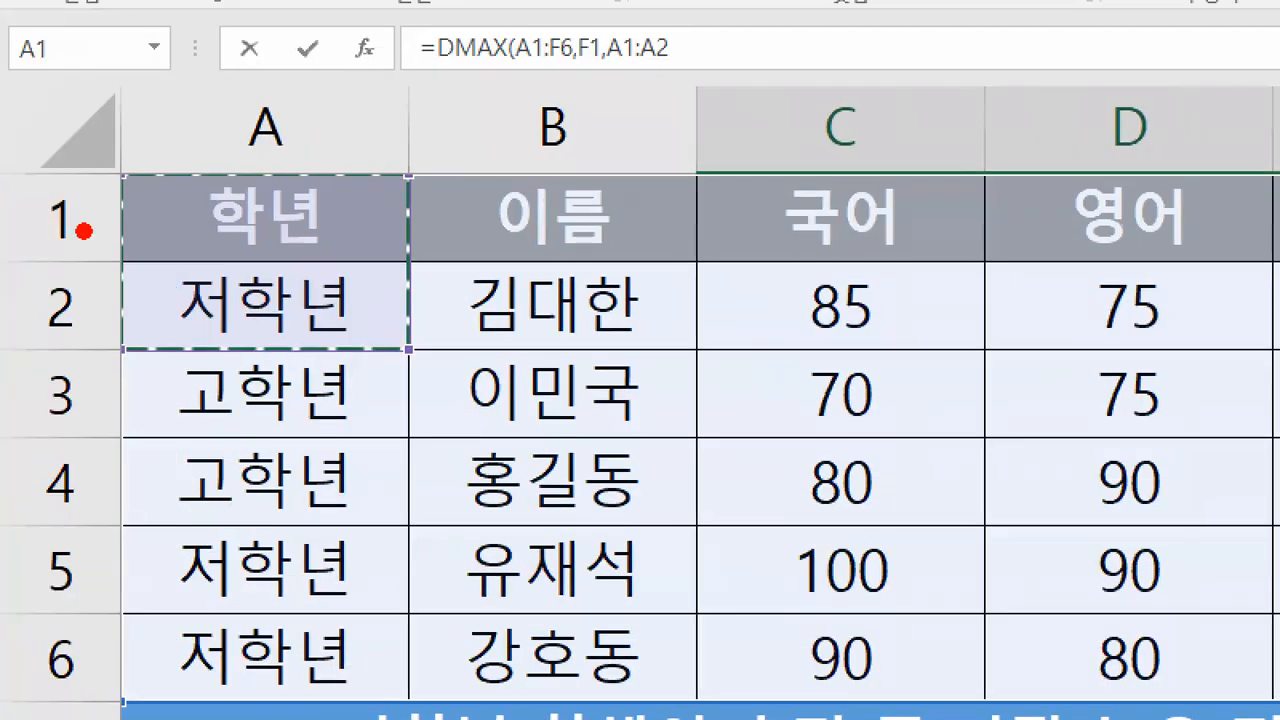
left_click_drag(53, 209, 148, 180)
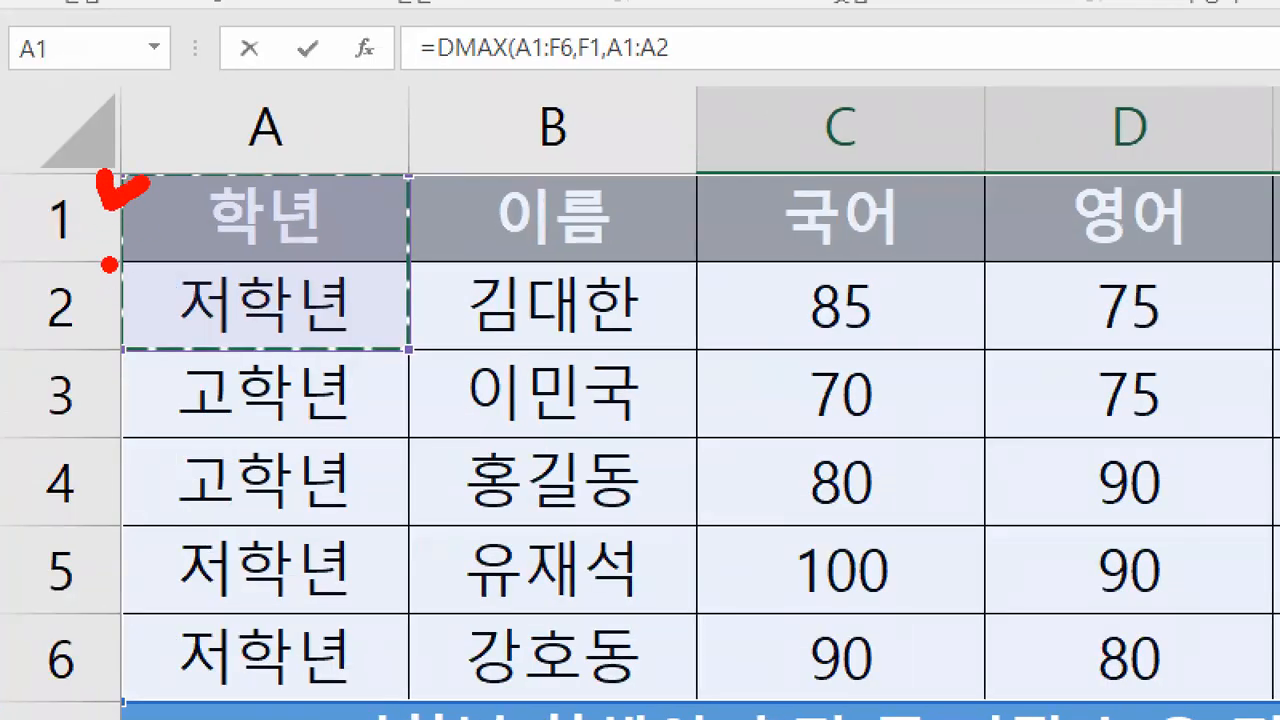
left_click_drag(109, 266, 152, 268)
mouse_move(199, 153)
left_mouse_down()
mouse_move(95, 206)
mouse_move(368, 330)
mouse_move(195, 140)
mouse_move(175, 140)
left_mouse_up()
key("Escape")
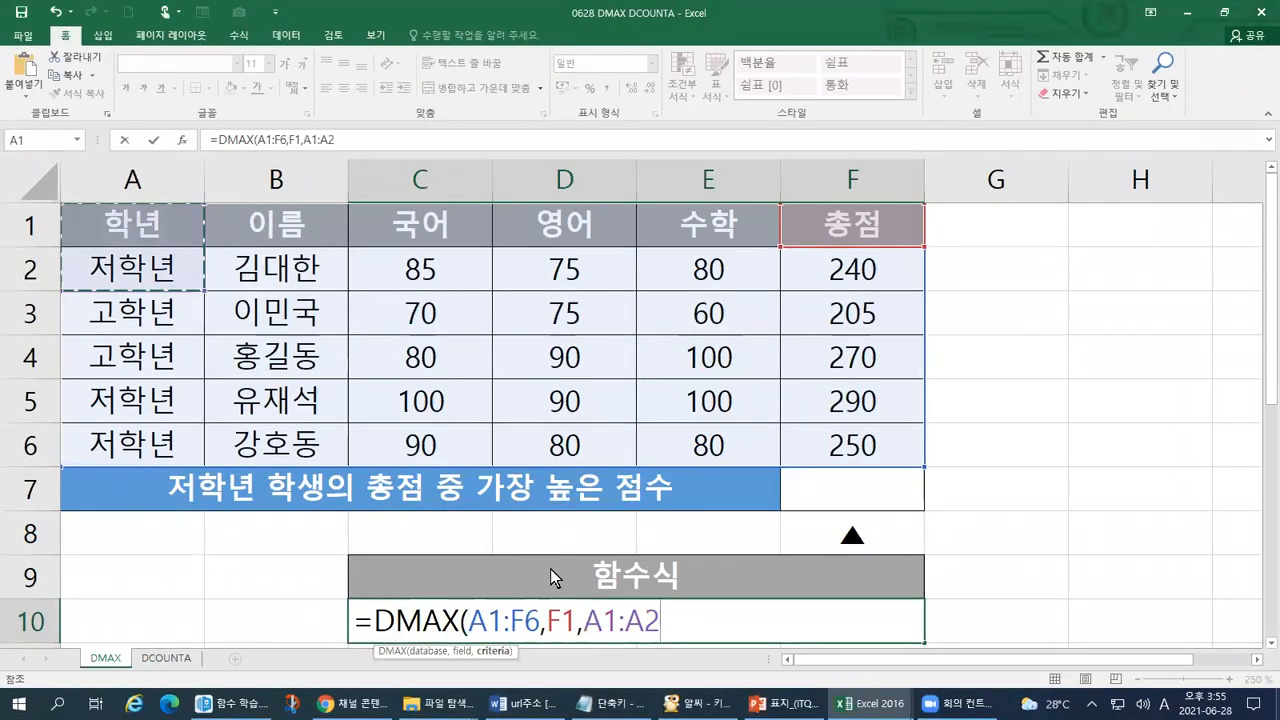
Underline A1:A2 in the formula in red and draw red check marks above the three DMAX arguments
key("ctrl+1")
left_click(502, 640)
left_click_drag(656, 617, 818, 616)
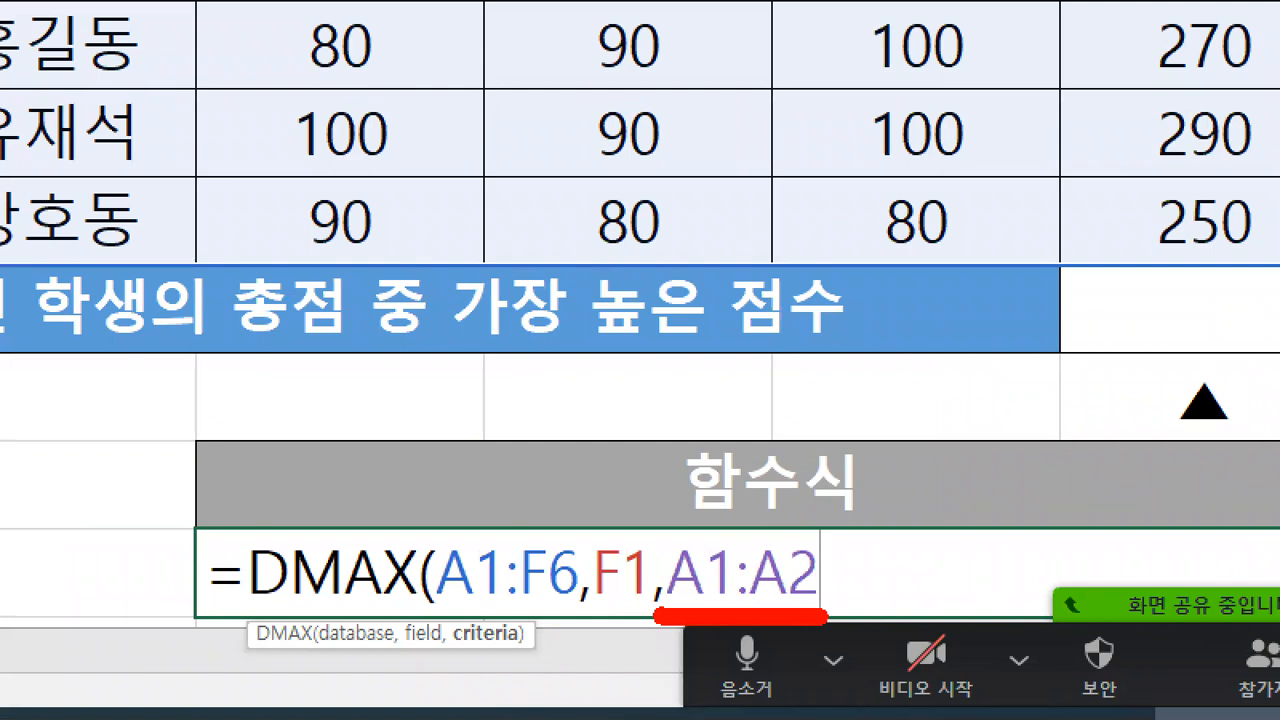
mouse_move(477, 490)
left_mouse_down()
mouse_move(510, 502)
mouse_move(520, 490)
left_mouse_up()
mouse_move(600, 494)
left_mouse_down()
mouse_move(612, 530)
mouse_move(650, 490)
mouse_move(732, 524)
mouse_move(772, 474)
left_mouse_up()
key("Escape")
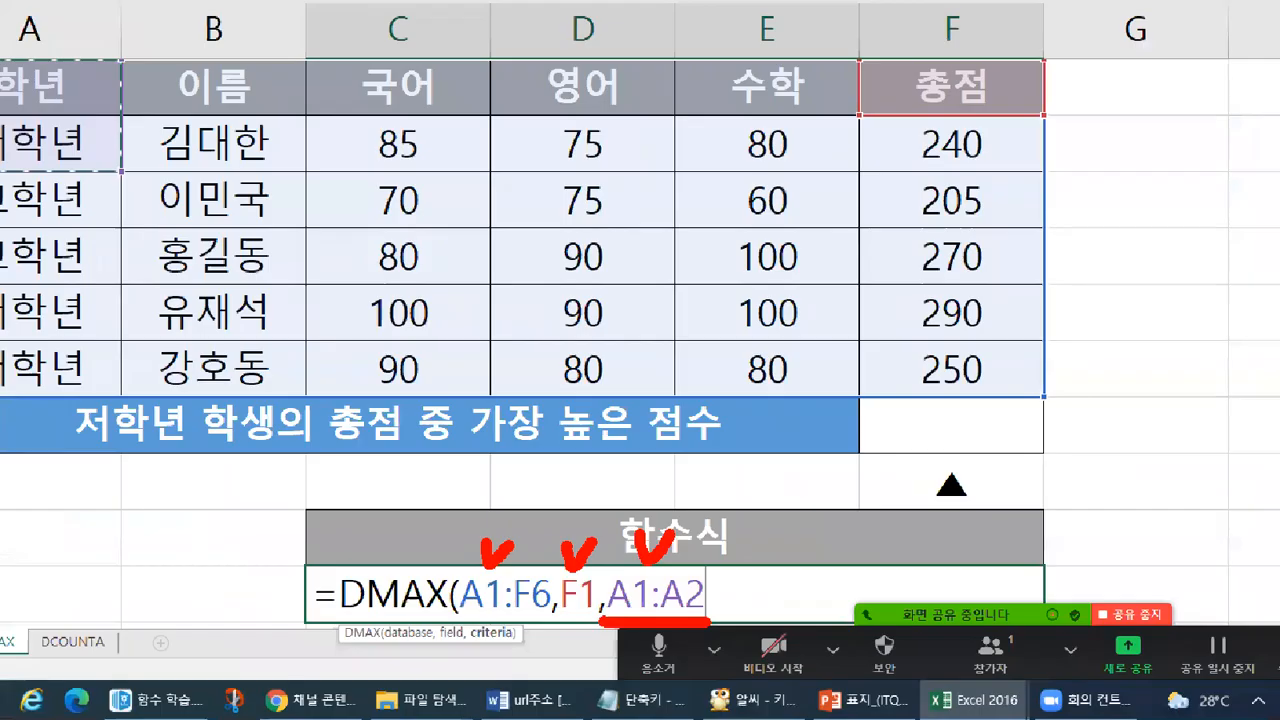
Complete the formula =DMAX(A1:F6,F1,A1:A2) in C10 and underline the row 7 label text in red
type(")")
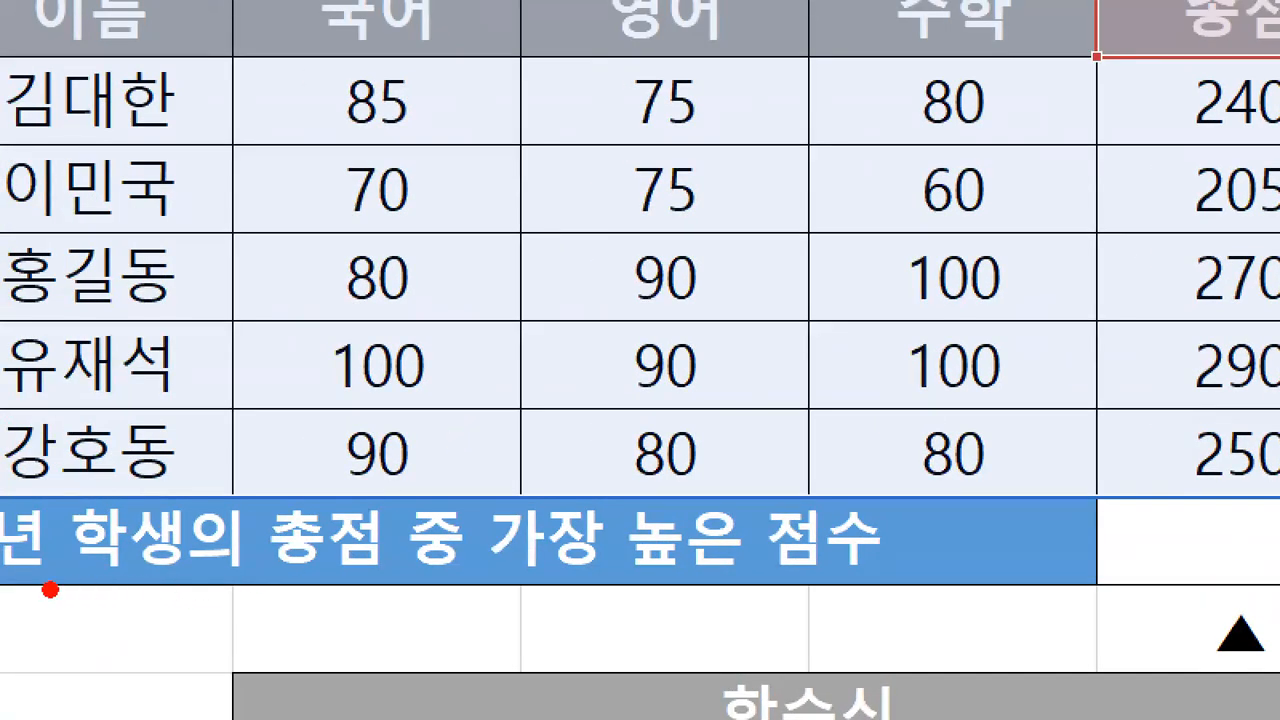
left_click_drag(200, 604, 856, 604)
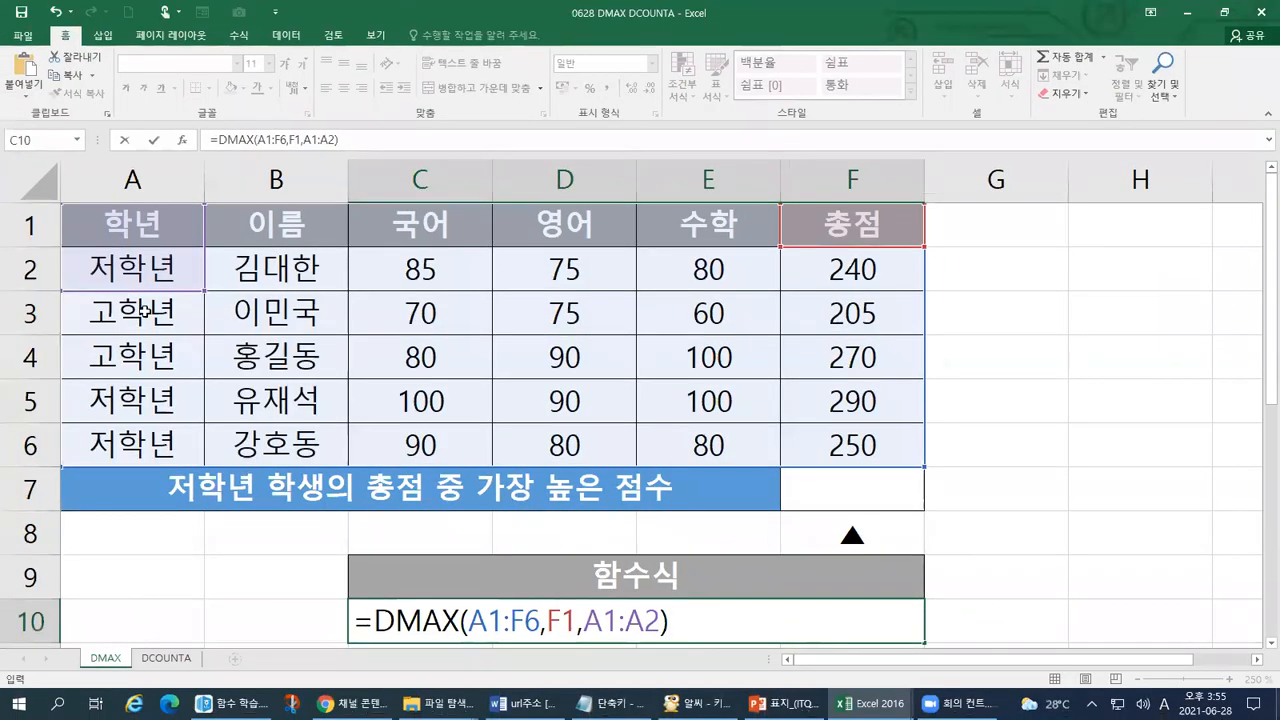
Fill the three 저학년 student rows, A2:F2, A5:F5 and A6:F6, with yellow
left_click(100, 271)
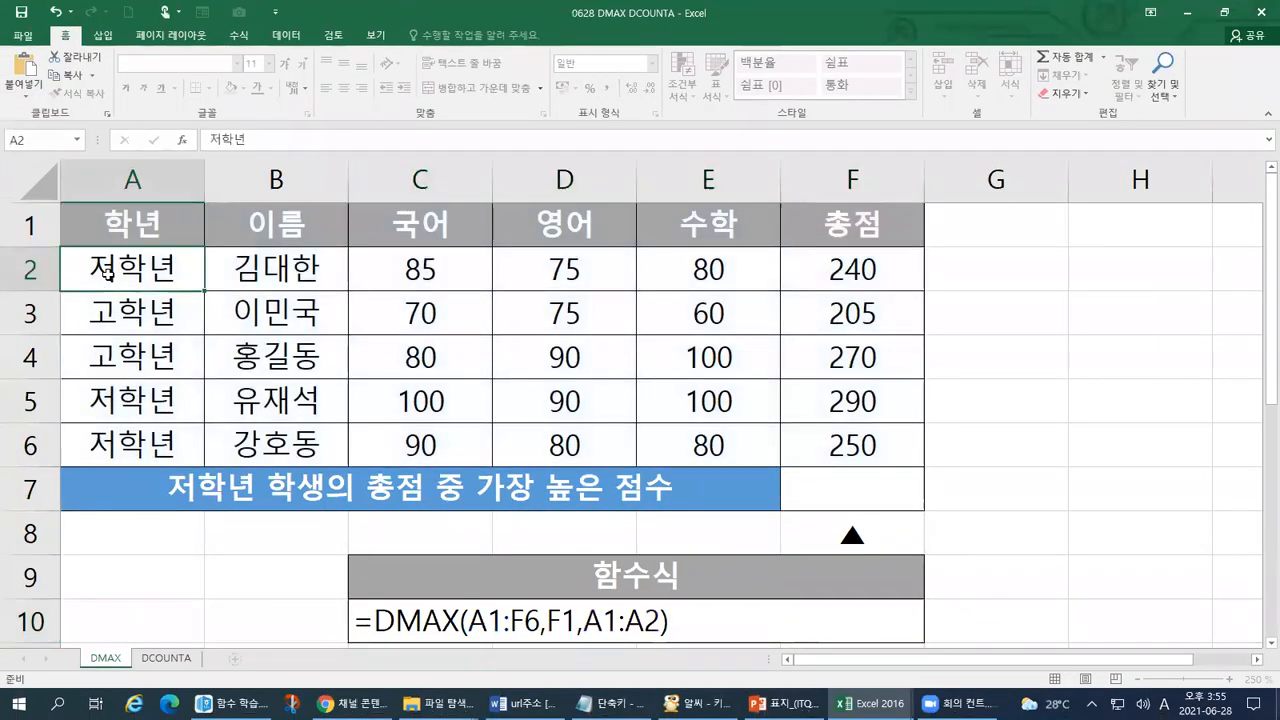
left_click_drag(107, 271, 152, 277)
left_click(973, 271)
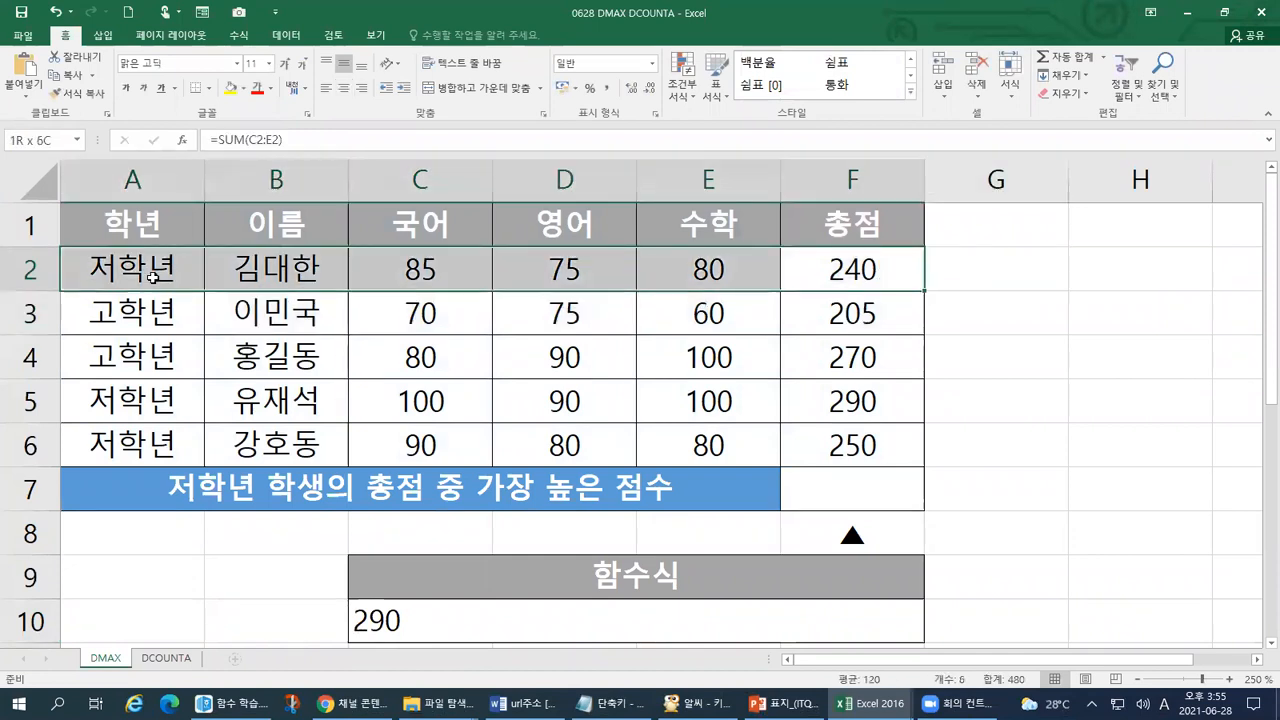
left_click_drag(140, 395, 831, 395)
left_click_drag(852, 440, 183, 432)
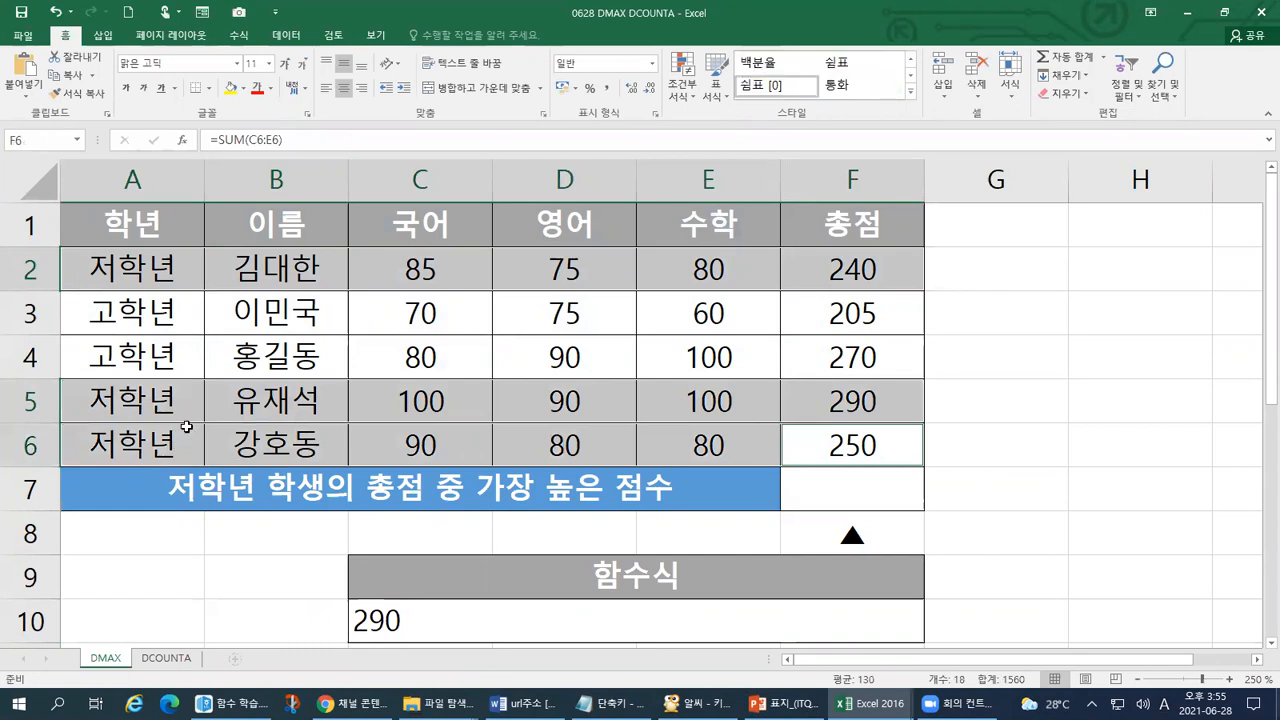
left_click(233, 89)
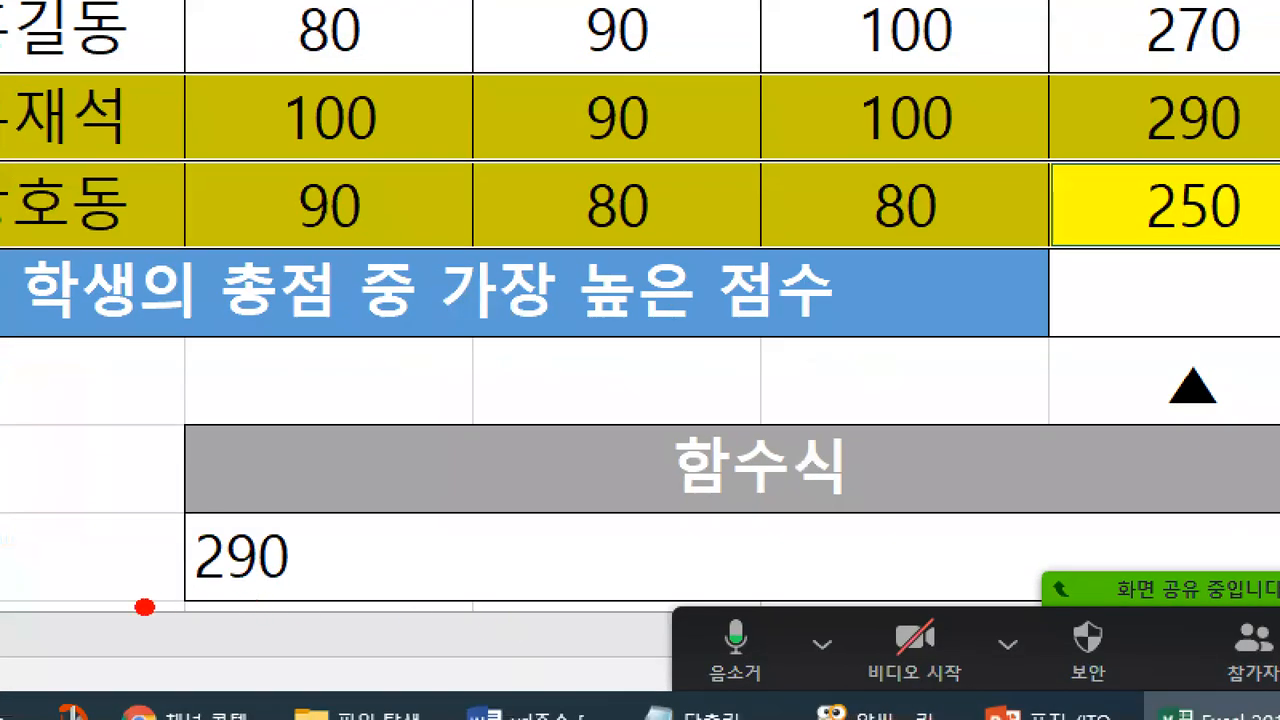
Underline the C10 result in red, and reopen its formula to underline and check-mark the DMAX function name
left_click_drag(140, 606, 304, 596)
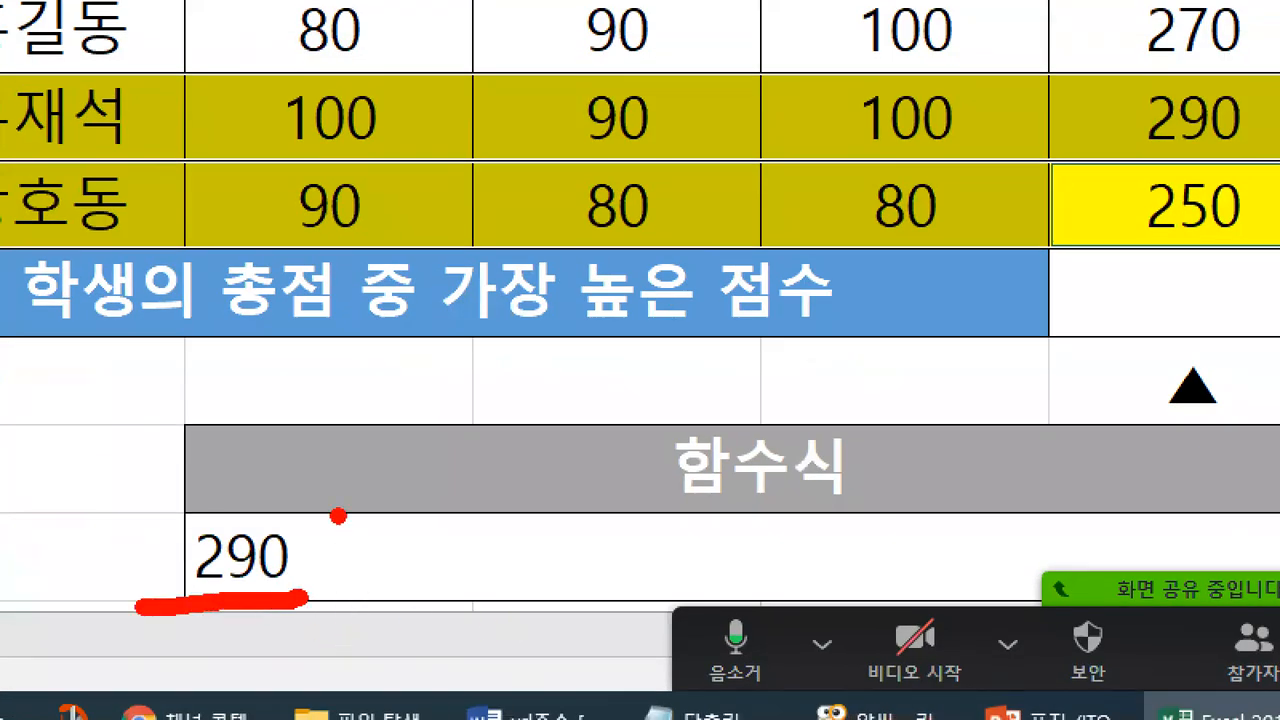
key("Escape")
double_click(389, 574)
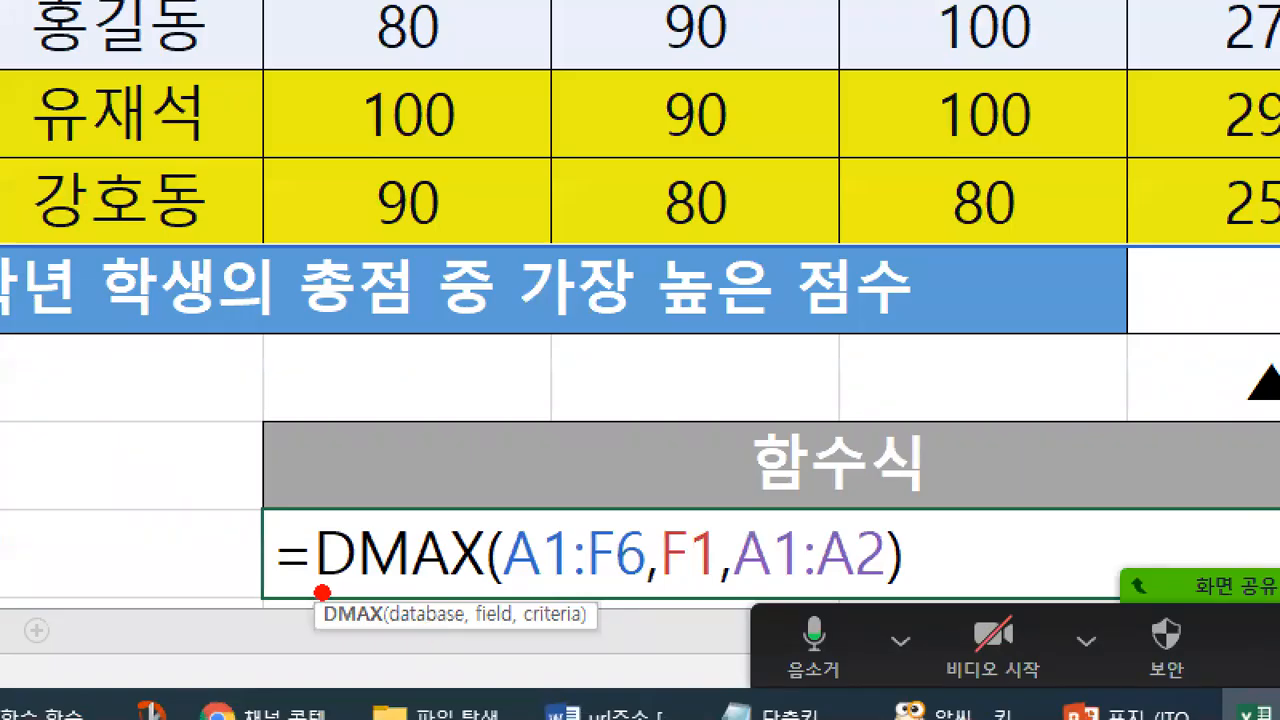
left_click_drag(278, 595, 484, 596)
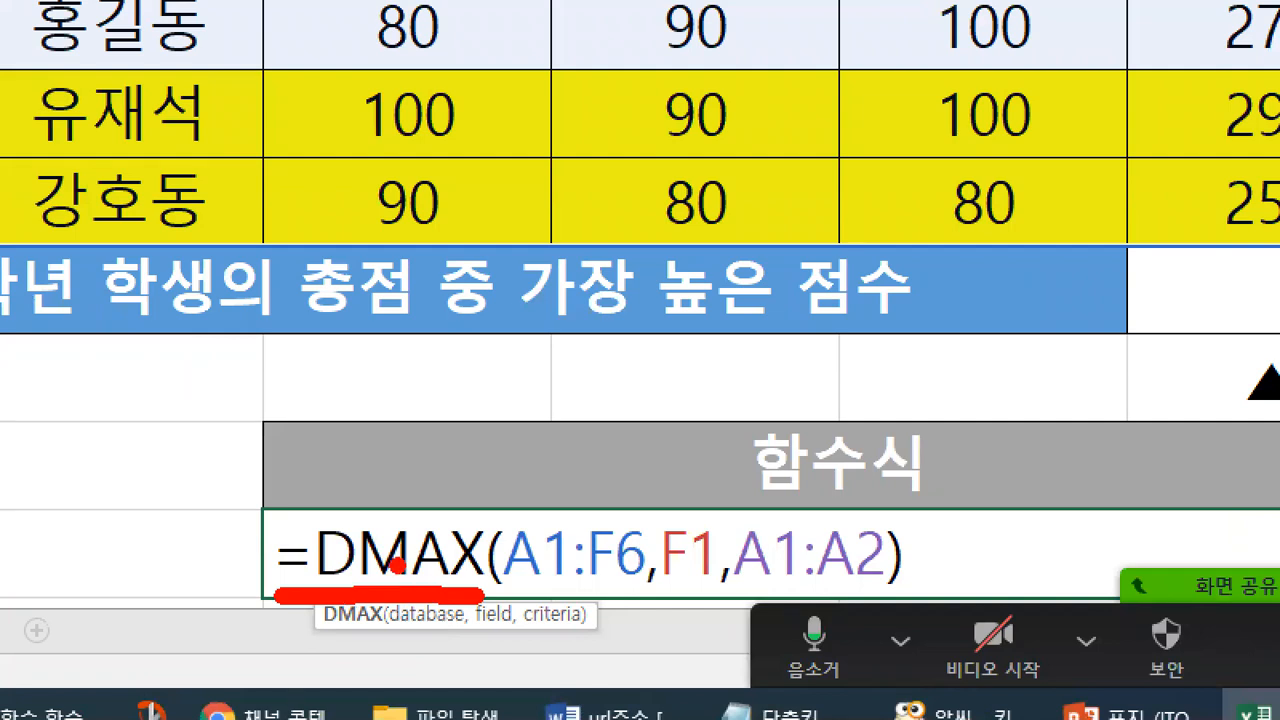
mouse_move(349, 497)
left_mouse_down()
mouse_move(360, 518)
mouse_move(395, 483)
left_mouse_up()
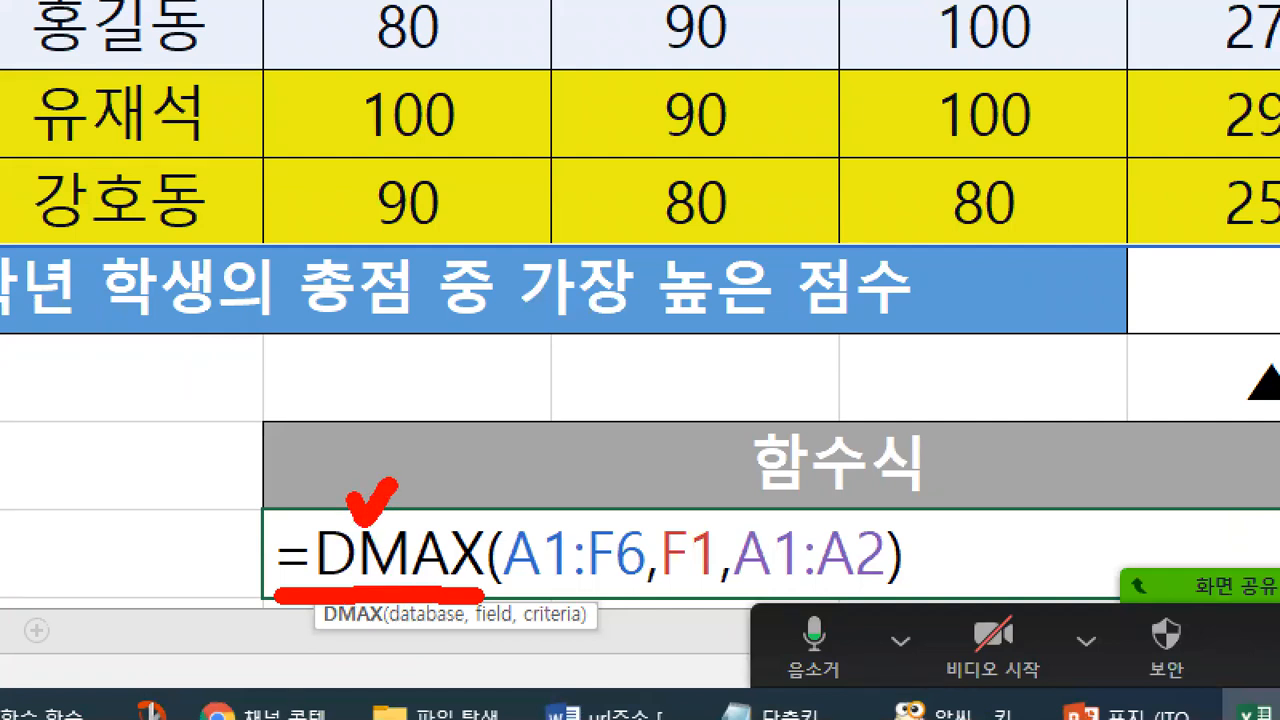
left_click_drag(295, 499, 320, 530)
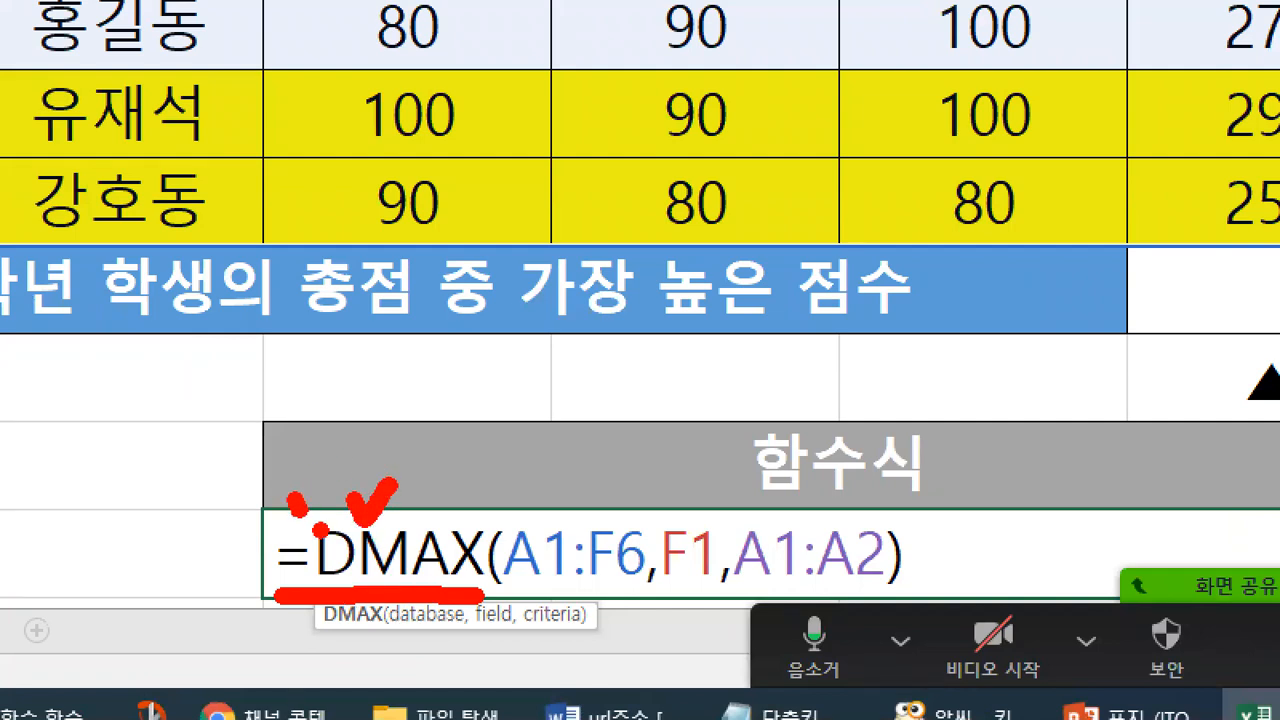
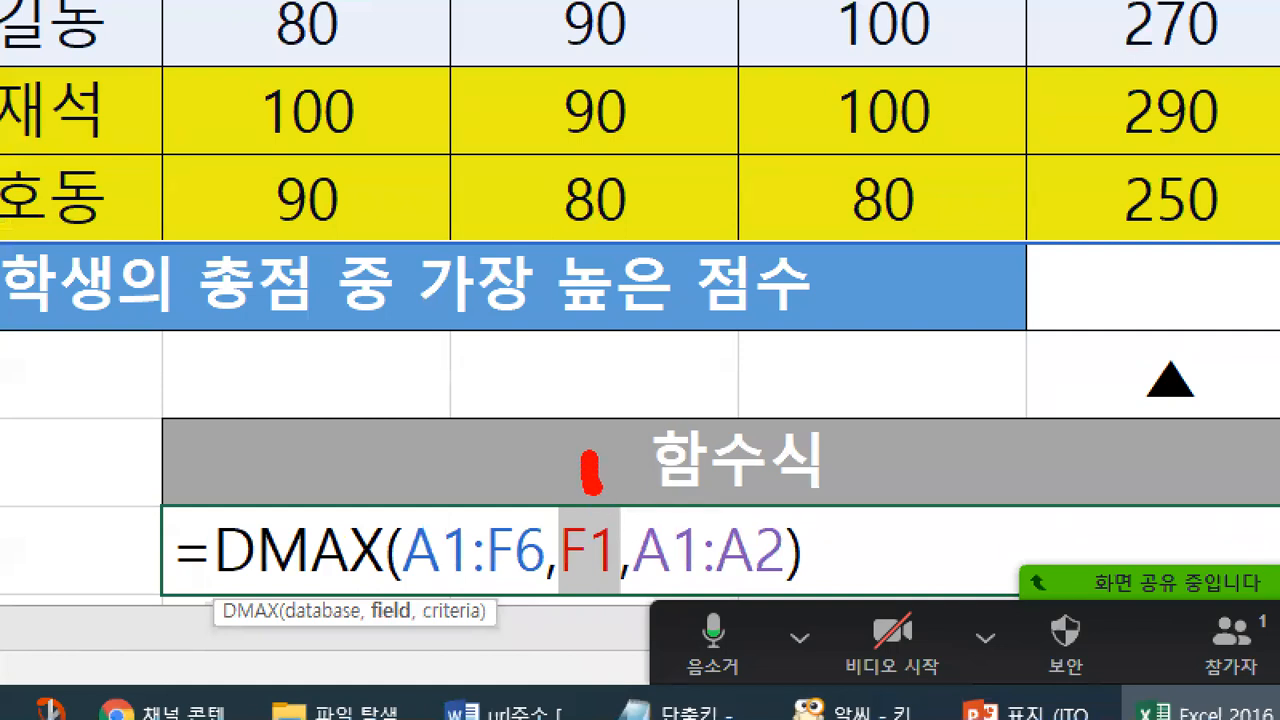
Mark the criteria reference A1:A2 in red, and underline the words 저학년 and 총점 in the row 7 label
left_click_drag(633, 599, 790, 577)
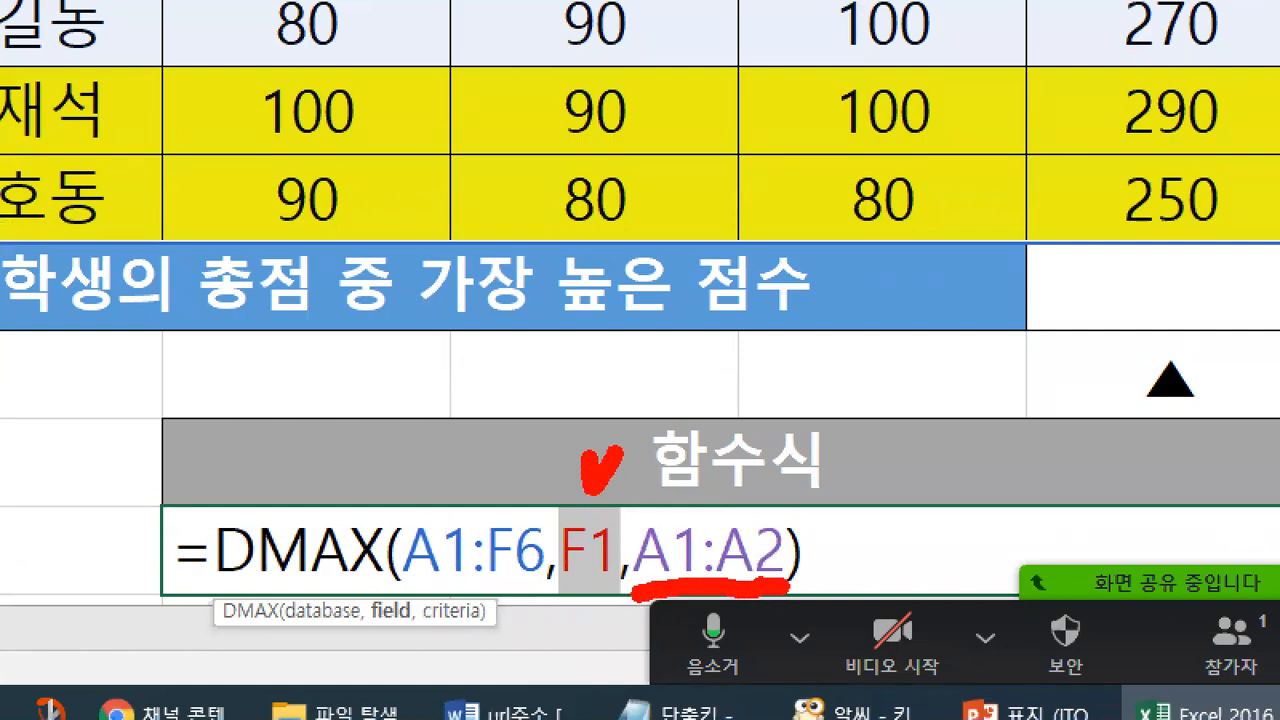
left_click_drag(204, 588, 251, 580)
mouse_move(740, 468)
left_mouse_down()
mouse_move(757, 494)
mouse_move(788, 455)
left_mouse_up()
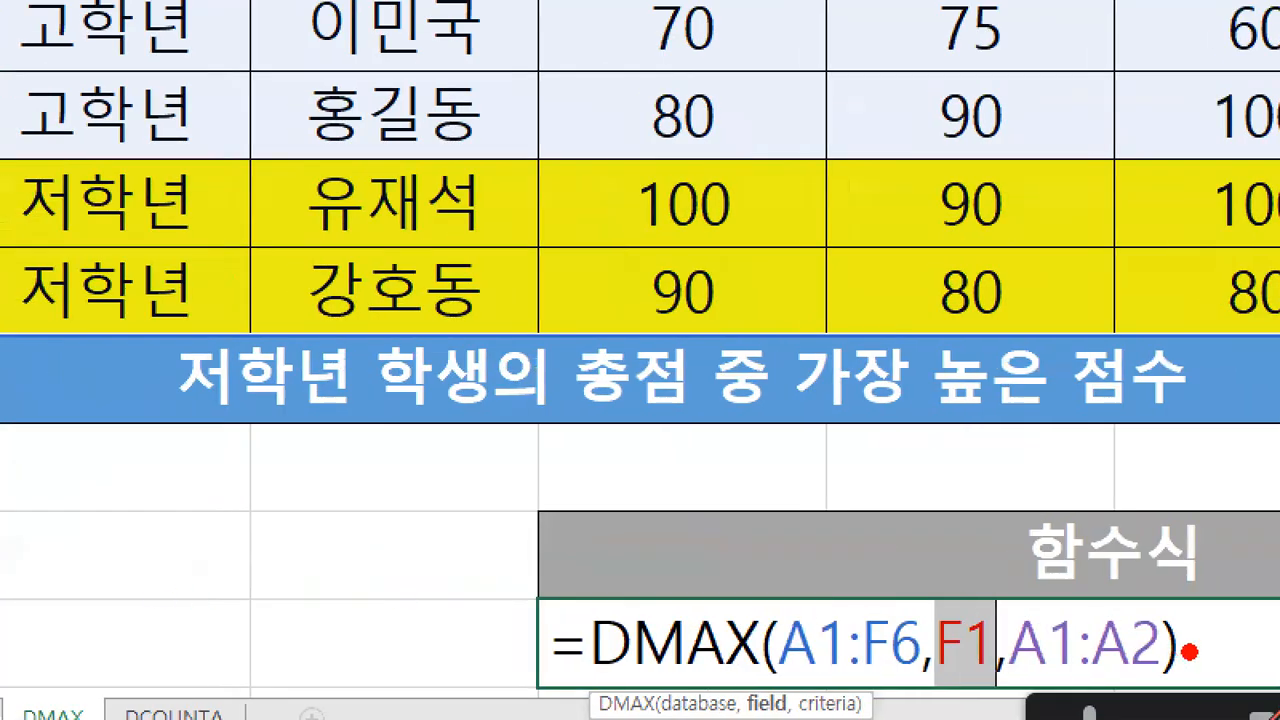
left_click_drag(1008, 681, 1160, 680)
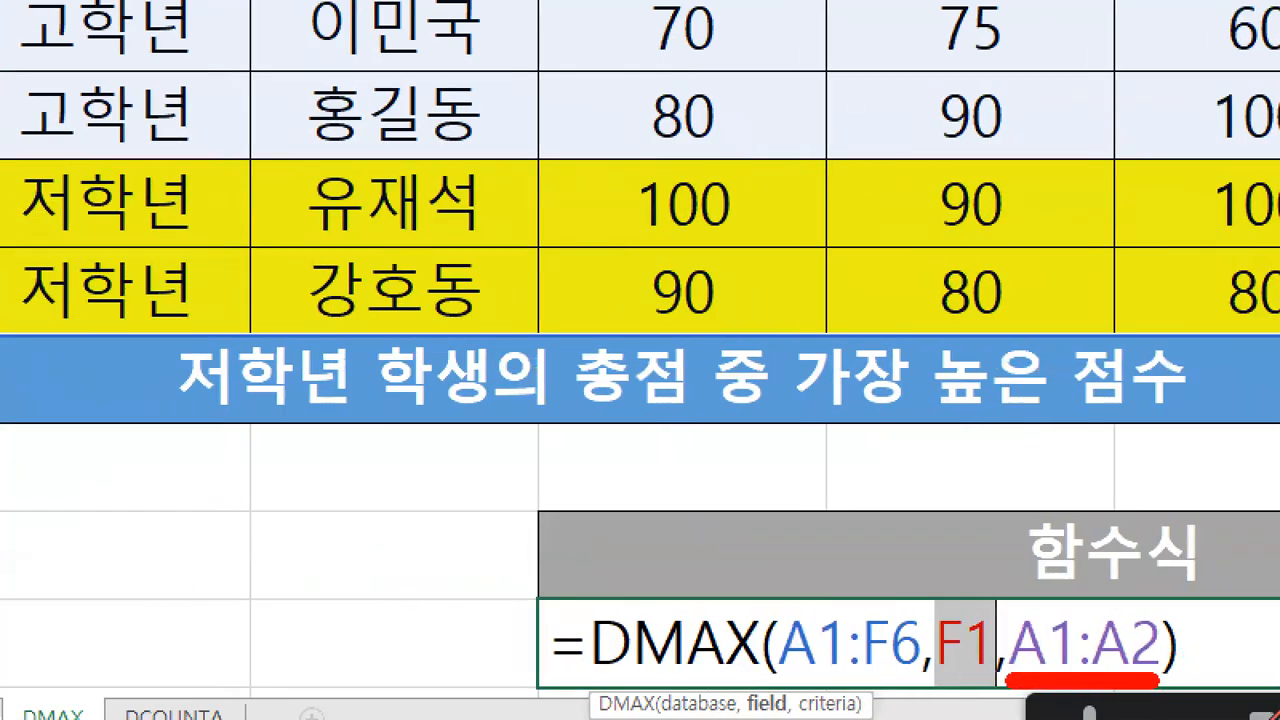
left_click_drag(158, 418, 360, 424)
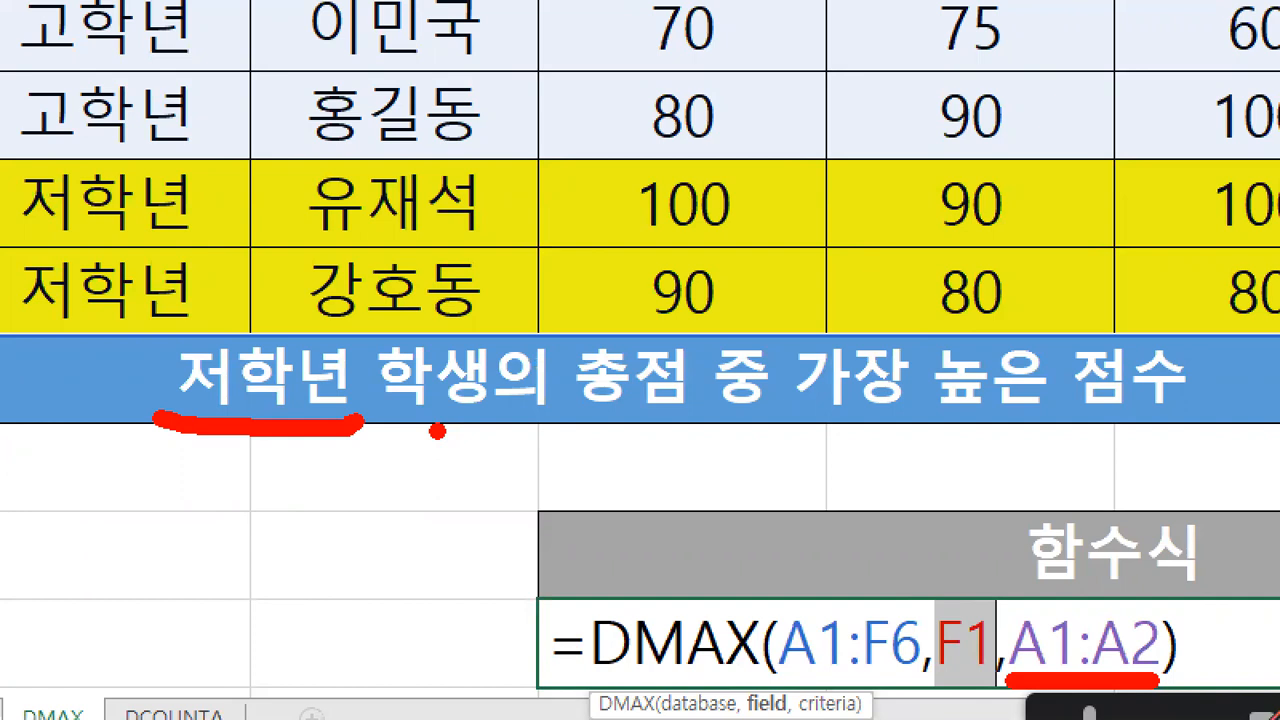
mouse_move(580, 420)
left_mouse_down()
mouse_move(462, 556)
mouse_move(548, 596)
mouse_move(522, 628)
mouse_move(560, 636)
mouse_move(556, 590)
left_mouse_up()
Clear the red marks and confirm the DMAX formula in C10
key("Escape")
left_click(687, 615)
key("Return")
left_click(587, 573)
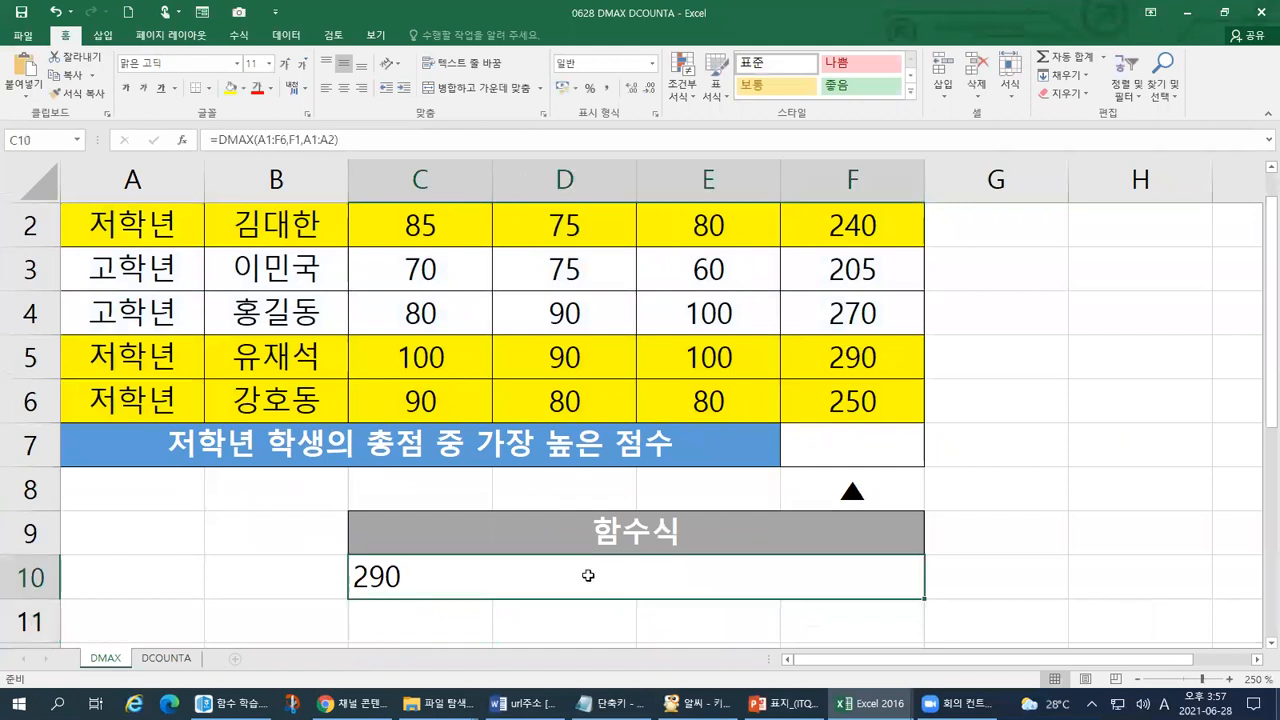
Check-mark and outline cell F7 in red, and draw a red line from it toward the formula cell C10
left_click(825, 449)
key("ctrl+1")
left_click(826, 449)
left_click_drag(810, 418, 837, 411)
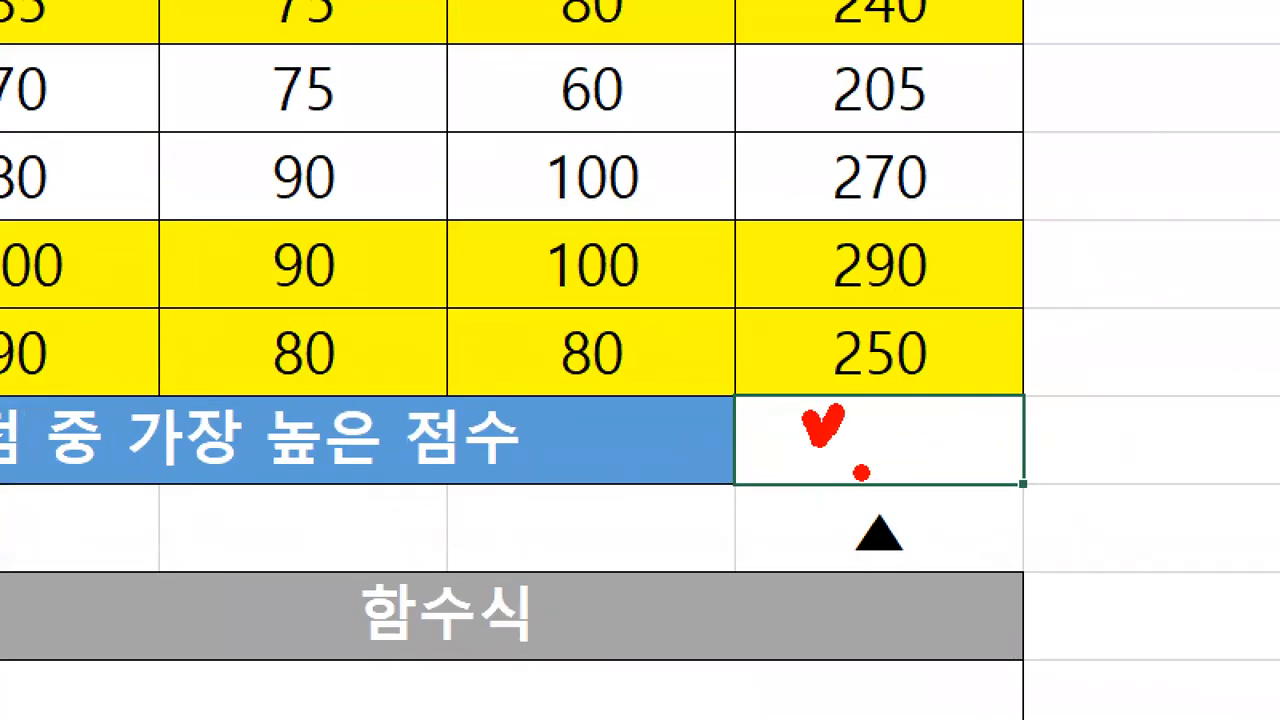
mouse_move(746, 393)
left_mouse_down()
mouse_move(740, 429)
mouse_move(971, 494)
mouse_move(893, 393)
mouse_move(690, 393)
left_mouse_up()
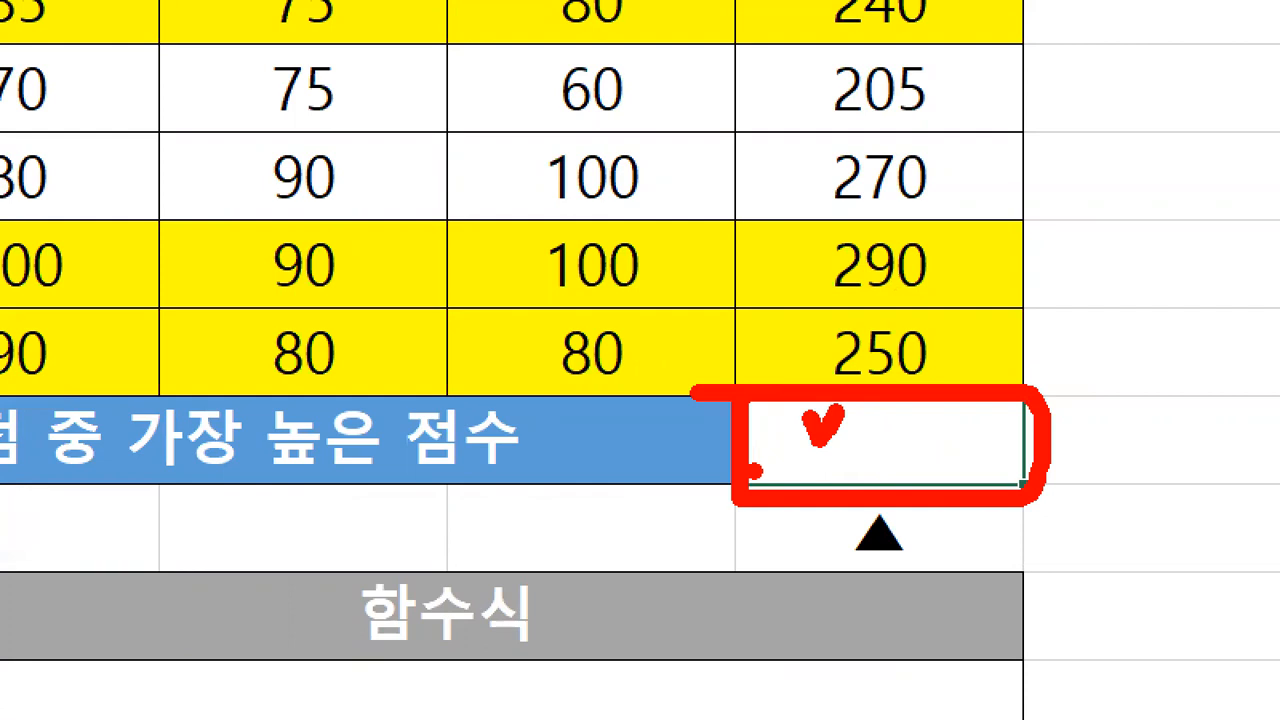
left_click_drag(755, 472, 595, 697)
Clear the red marks and enter 1 in cell F7
key("Escape")
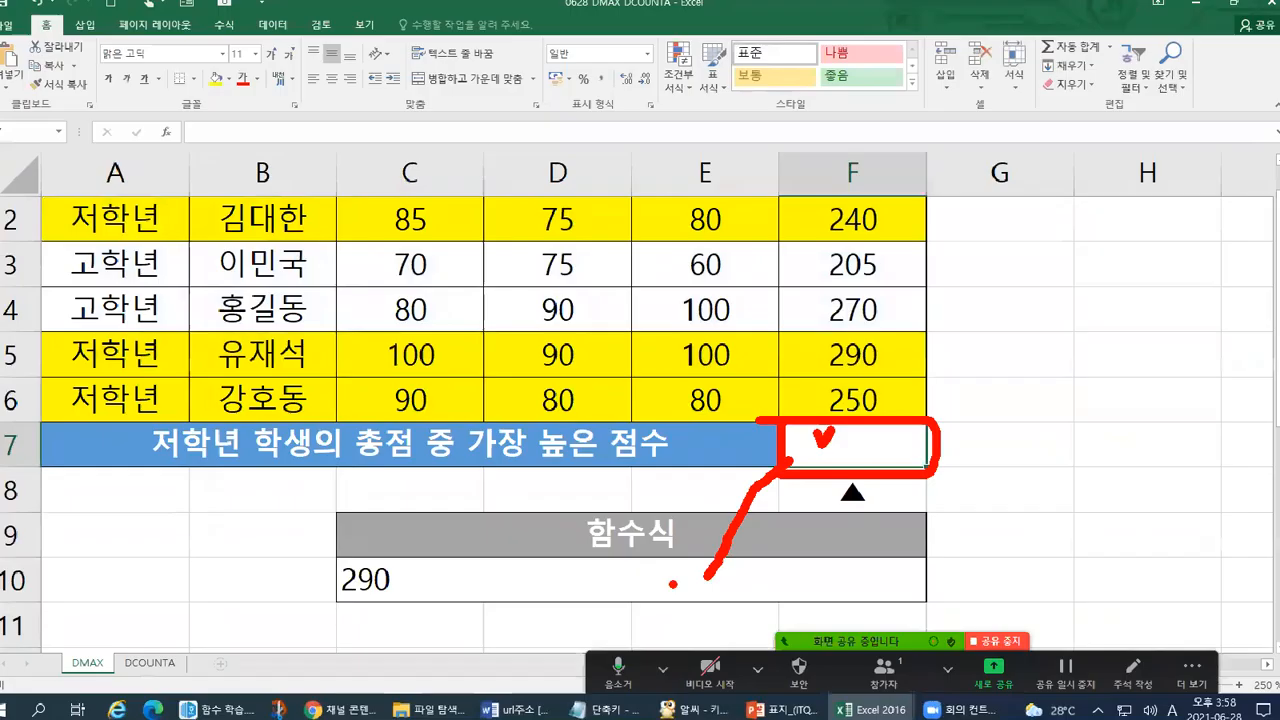
type("1")
left_click(585, 612)
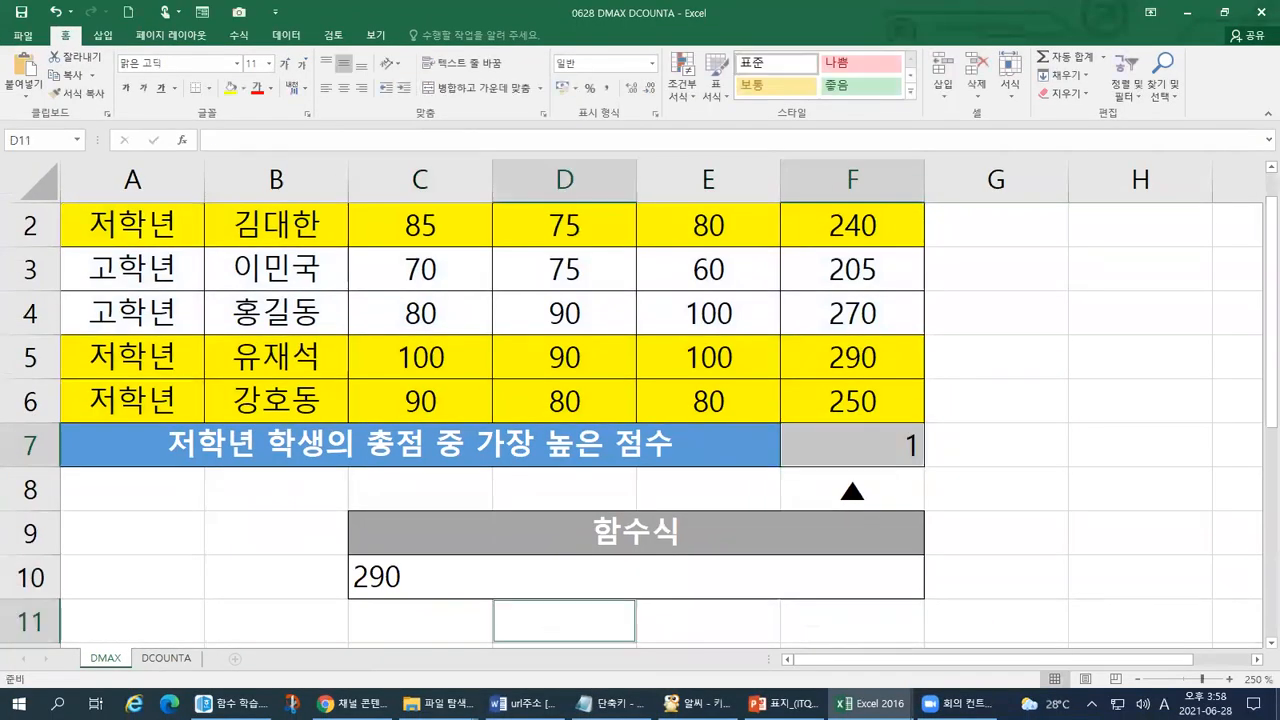
Underline cell C10 in red and draw an arrow and check mark at F7, finishing with C10 selected
key("ctrl+1")
mouse_move(155, 617)
left_mouse_down()
mouse_move(906, 603)
mouse_move(1072, 585)
left_mouse_up()
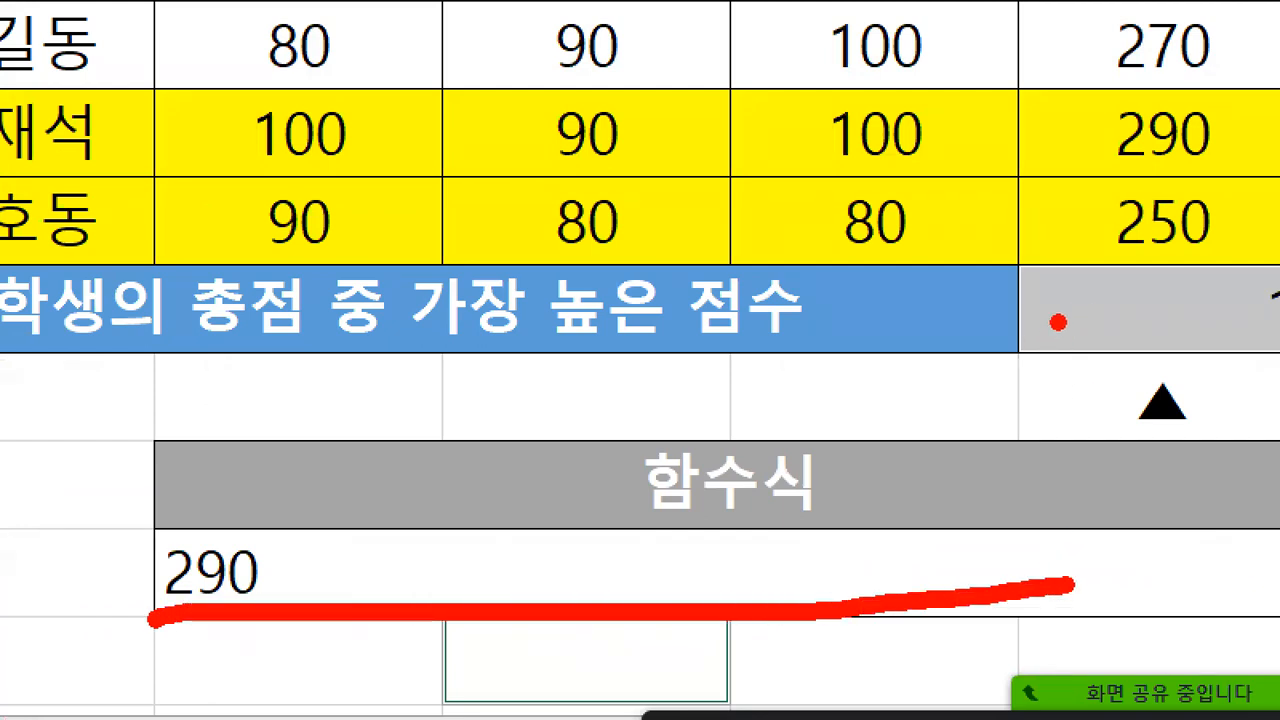
left_click_drag(1057, 322, 980, 418)
mouse_move(993, 352)
left_mouse_down()
mouse_move(1064, 364)
mouse_move(1062, 406)
left_mouse_up()
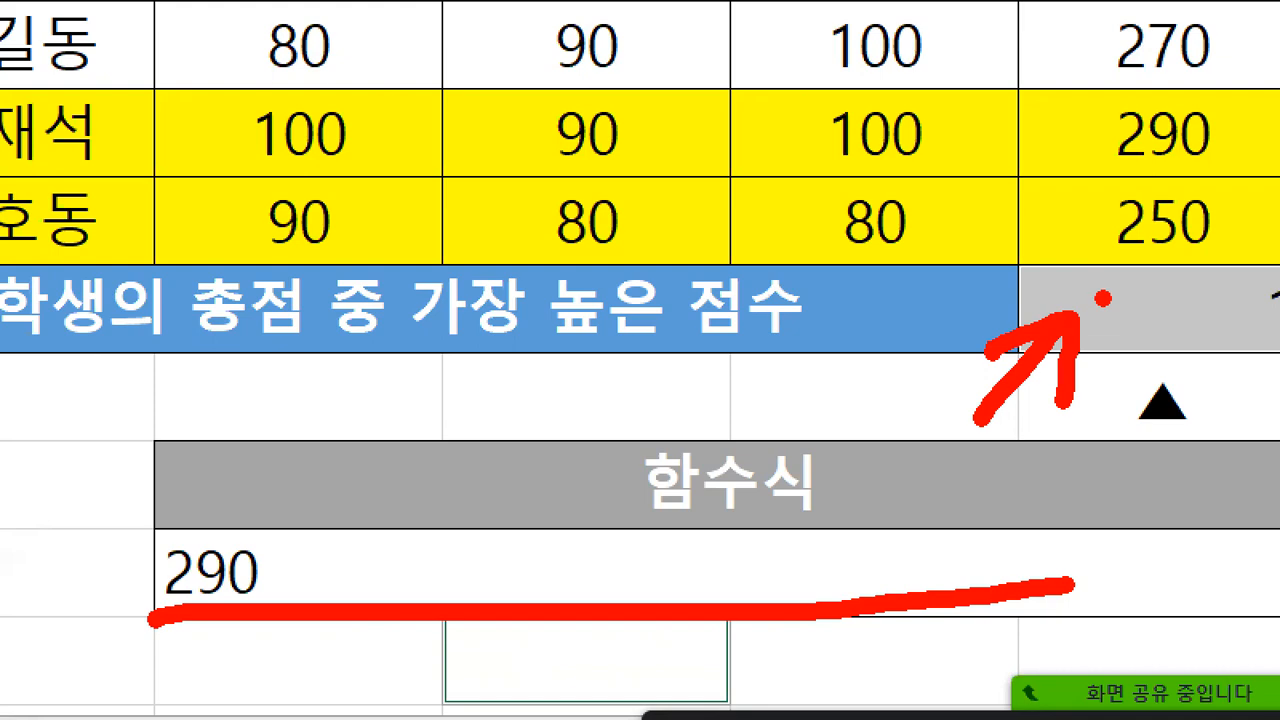
left_click_drag(1100, 292, 1145, 312)
key("Escape")
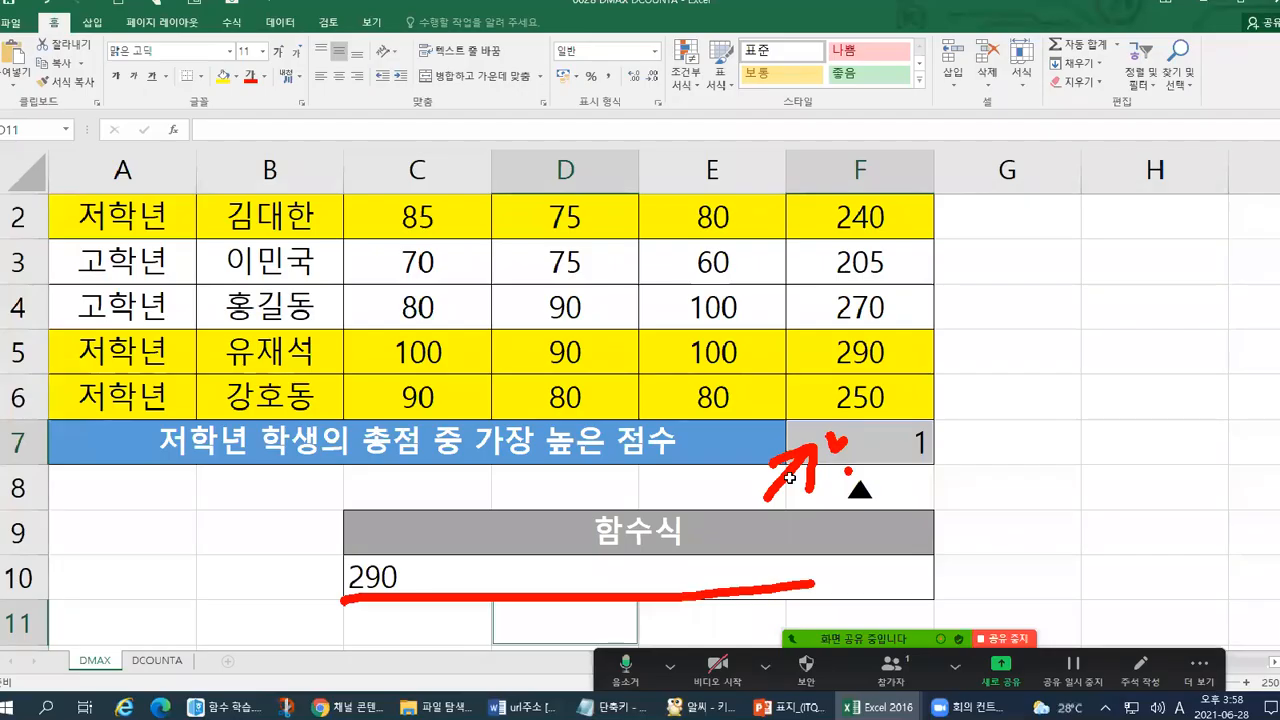
left_click(582, 563)
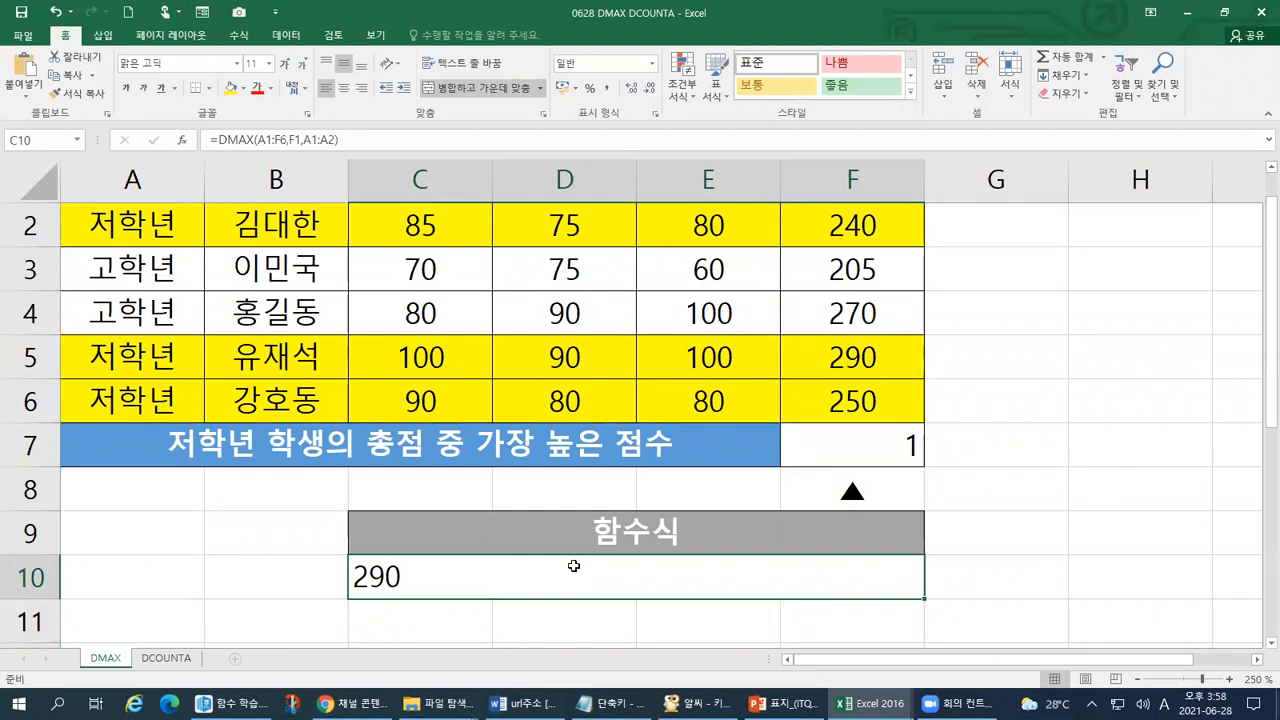
Switch to the DCOUNTA sheet, mark its sheet name in red in a zoomed view, and clear the mark
scroll(514, 550, "up", 1)
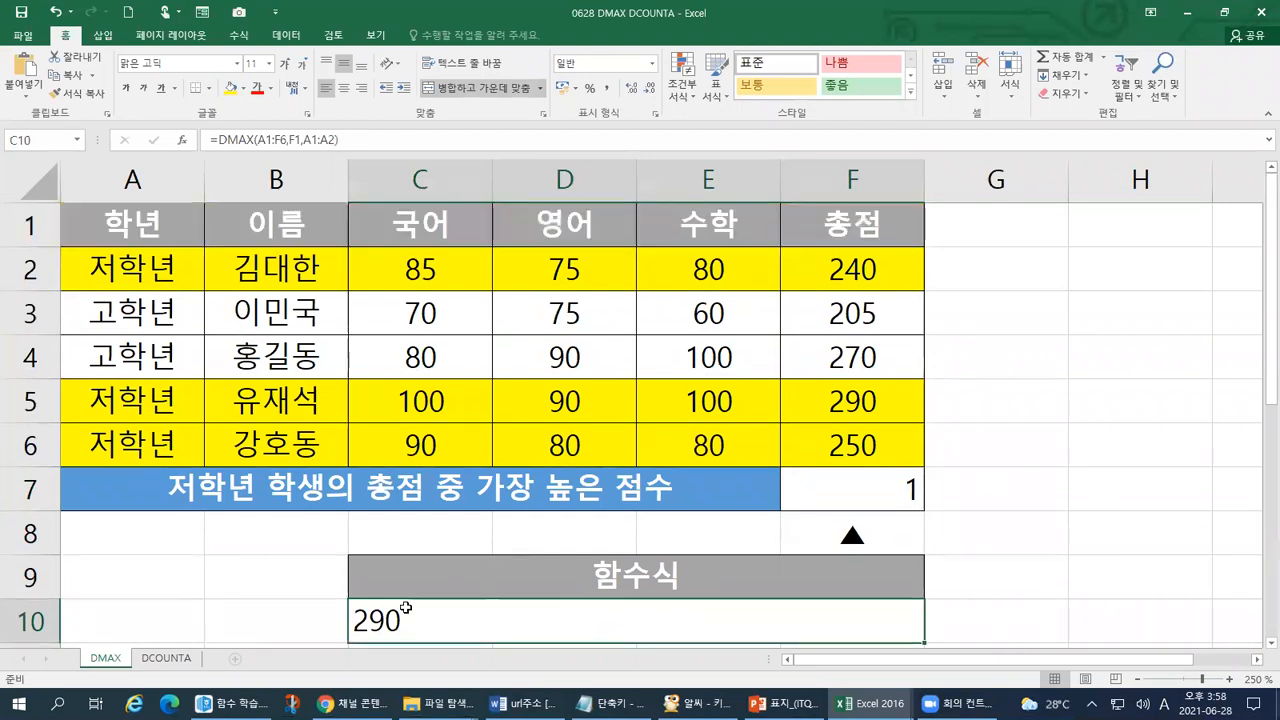
left_click(184, 660)
key("ctrl+1")
left_click(180, 631)
mouse_move(155, 581)
left_mouse_down()
mouse_move(168, 615)
mouse_move(187, 578)
left_mouse_up()
key("Escape")
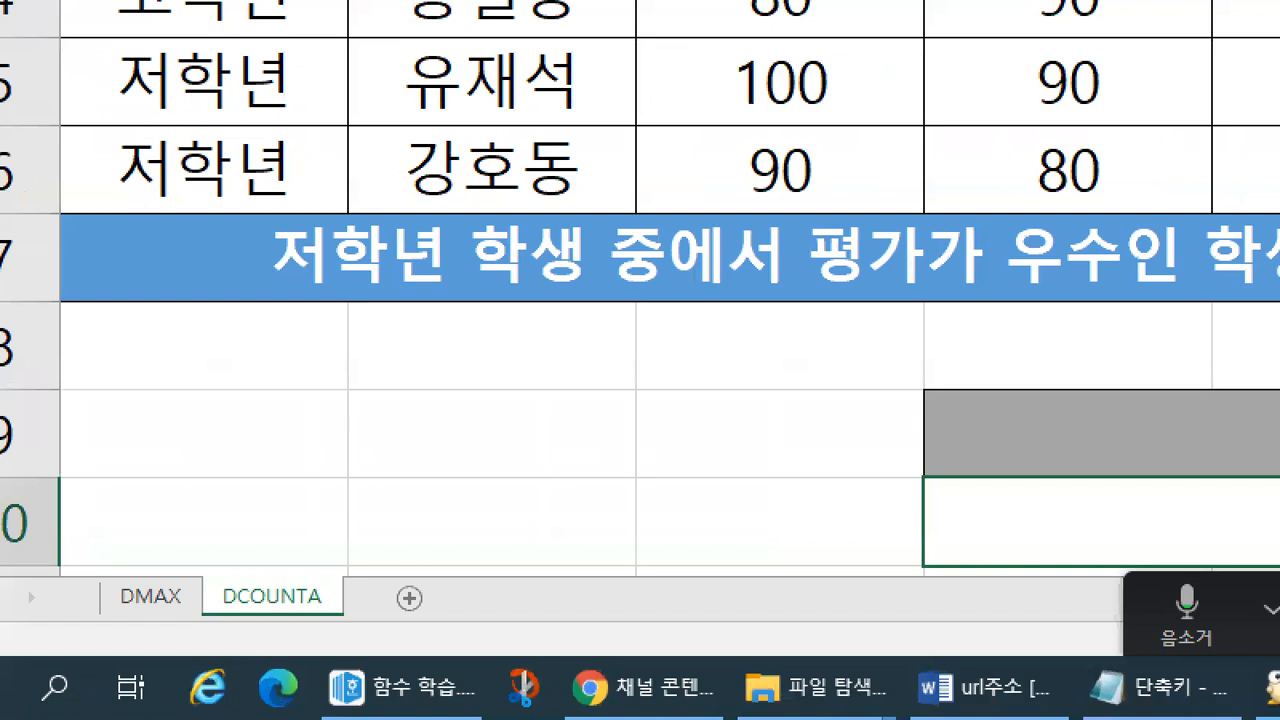
Underline the question text in row 7 of the DCOUNTA sheet in red and clear the marks
mouse_move(184, 390)
left_mouse_down()
mouse_move(280, 470)
mouse_move(162, 486)
mouse_move(232, 514)
mouse_move(229, 546)
mouse_move(260, 520)
left_mouse_up()
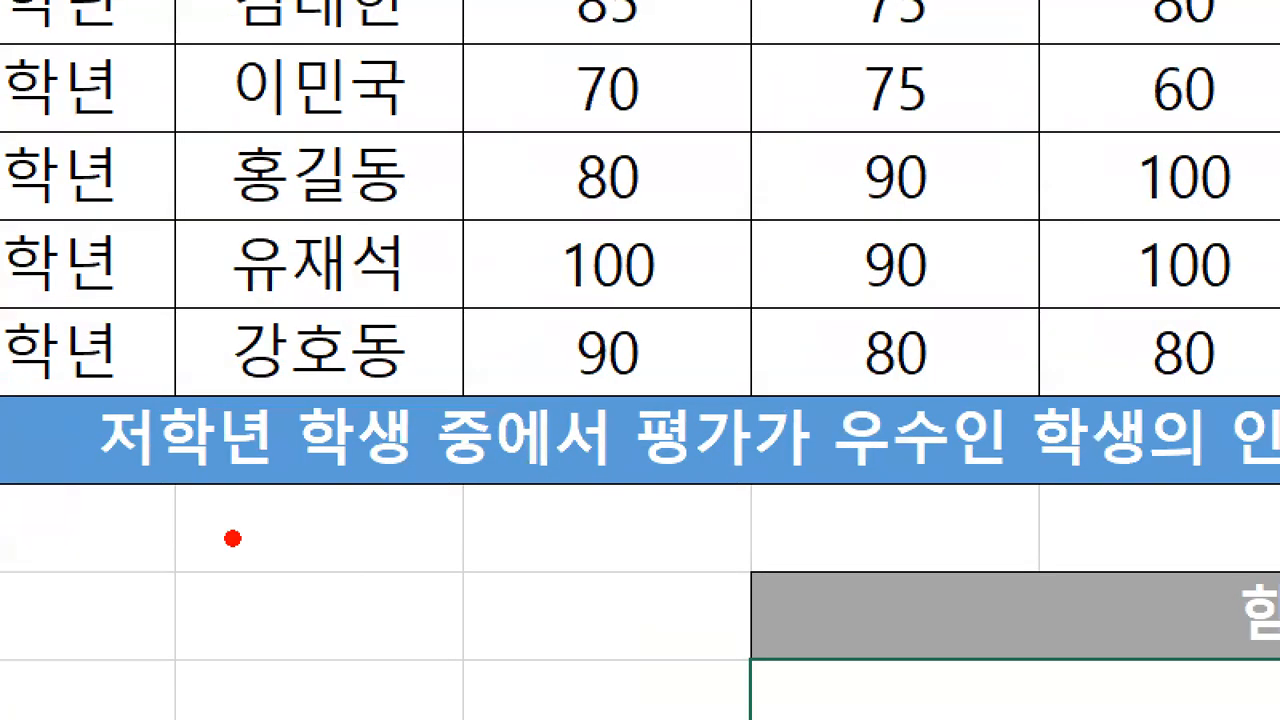
left_click_drag(104, 503, 1124, 490)
key("Escape")
Underline "평가가 우수인 학생의 인원수" in red with an arrowhead and write "개" beside it
key("ctrl+1")
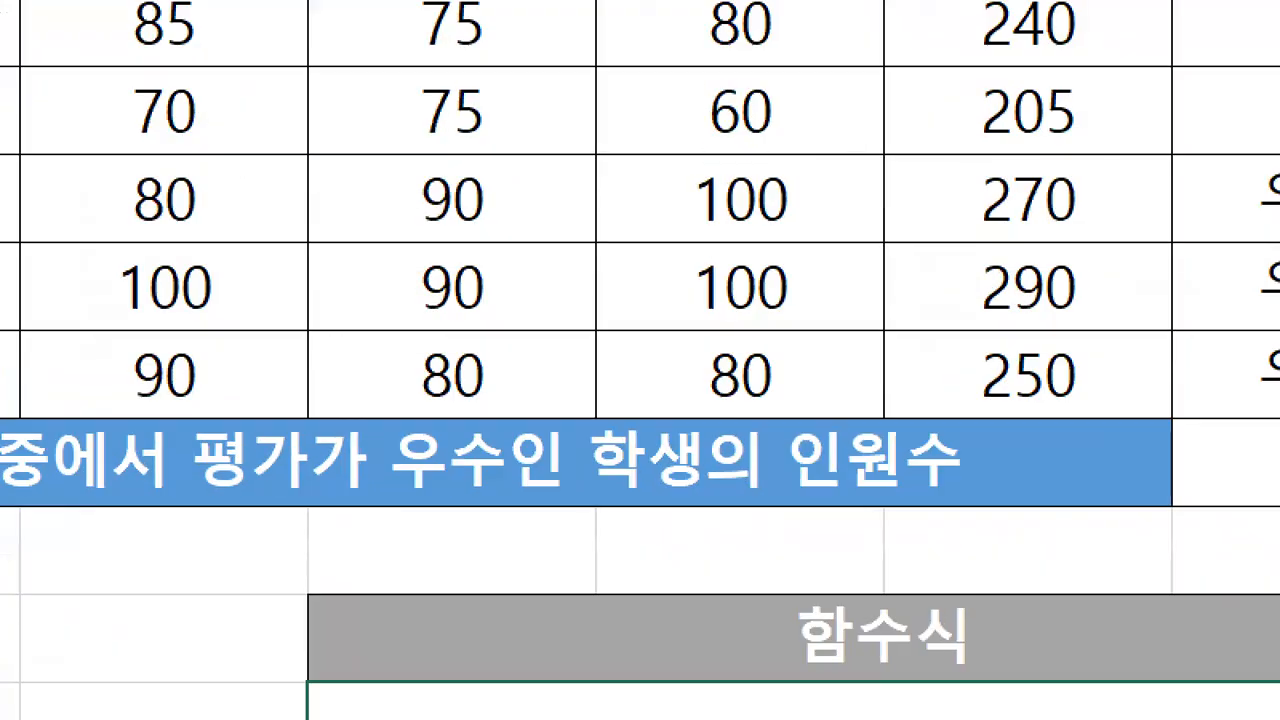
left_click_drag(229, 514, 942, 522)
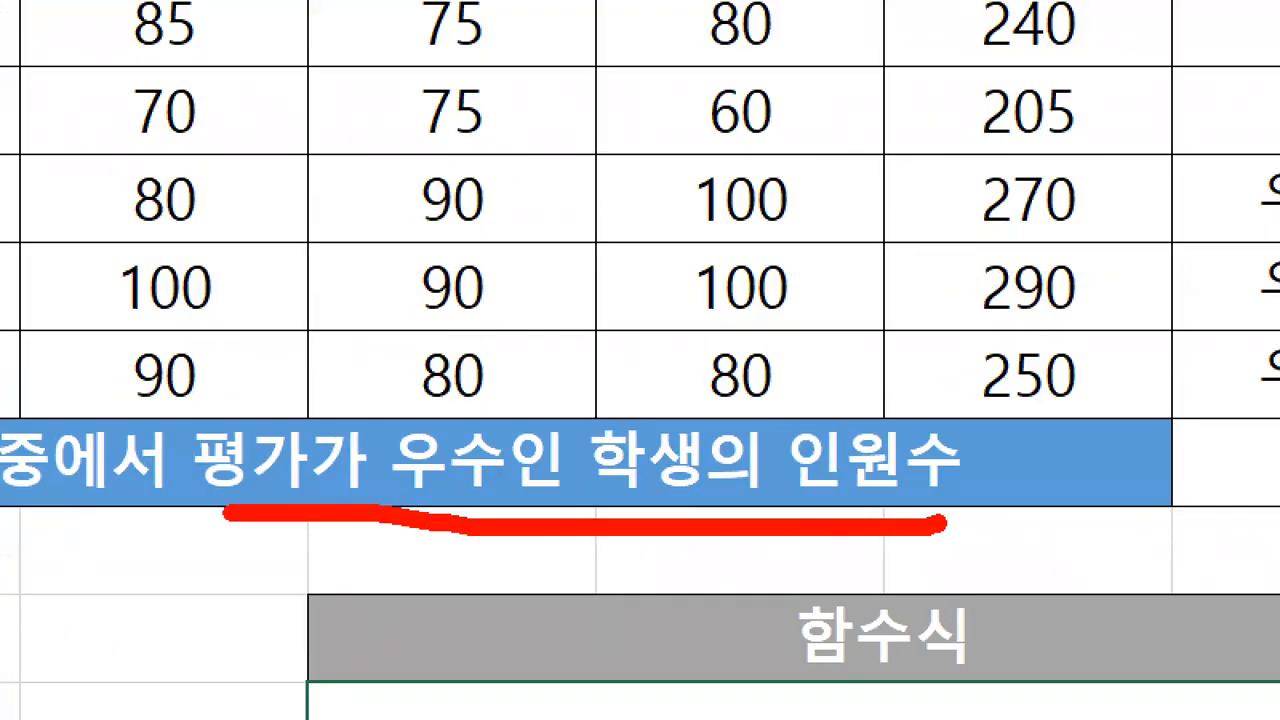
mouse_move(994, 480)
left_mouse_down()
mouse_move(946, 520)
mouse_move(1000, 488)
left_mouse_up()
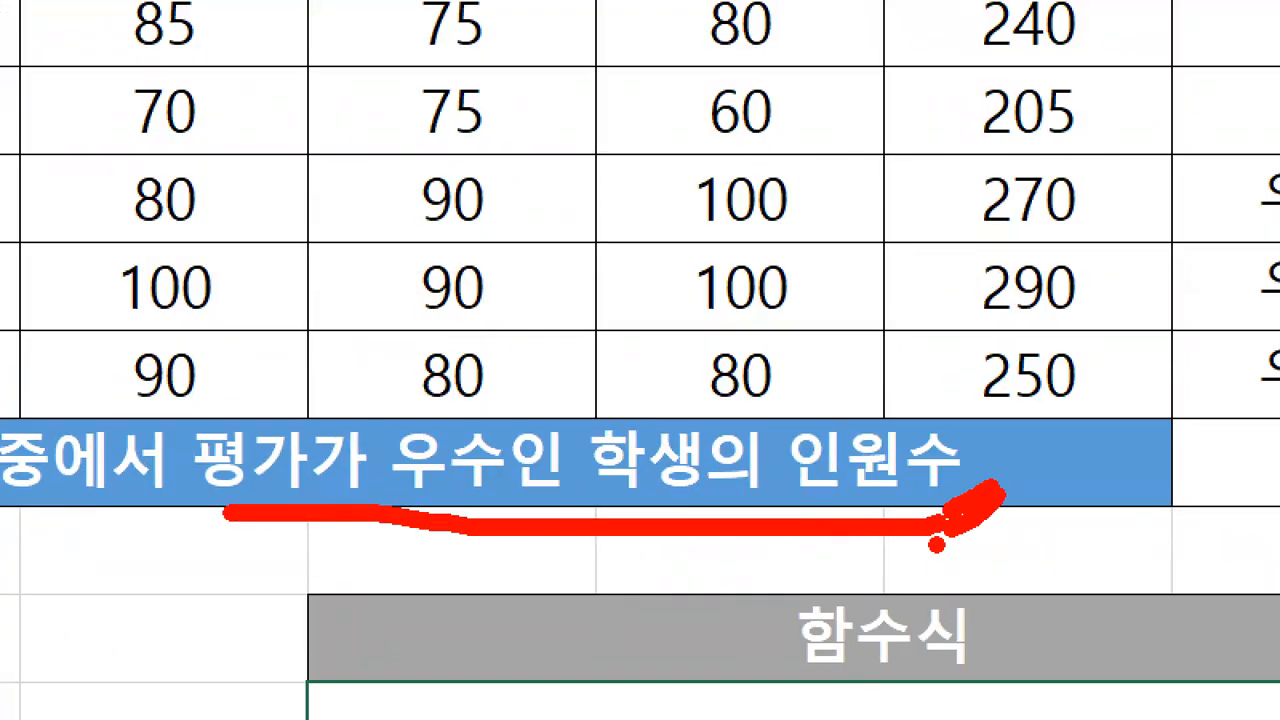
left_click_drag(1055, 455, 1066, 510)
left_click_drag(1128, 445, 1130, 525)
left_click_drag(1130, 497, 1152, 495)
left_click_drag(1155, 450, 1157, 522)
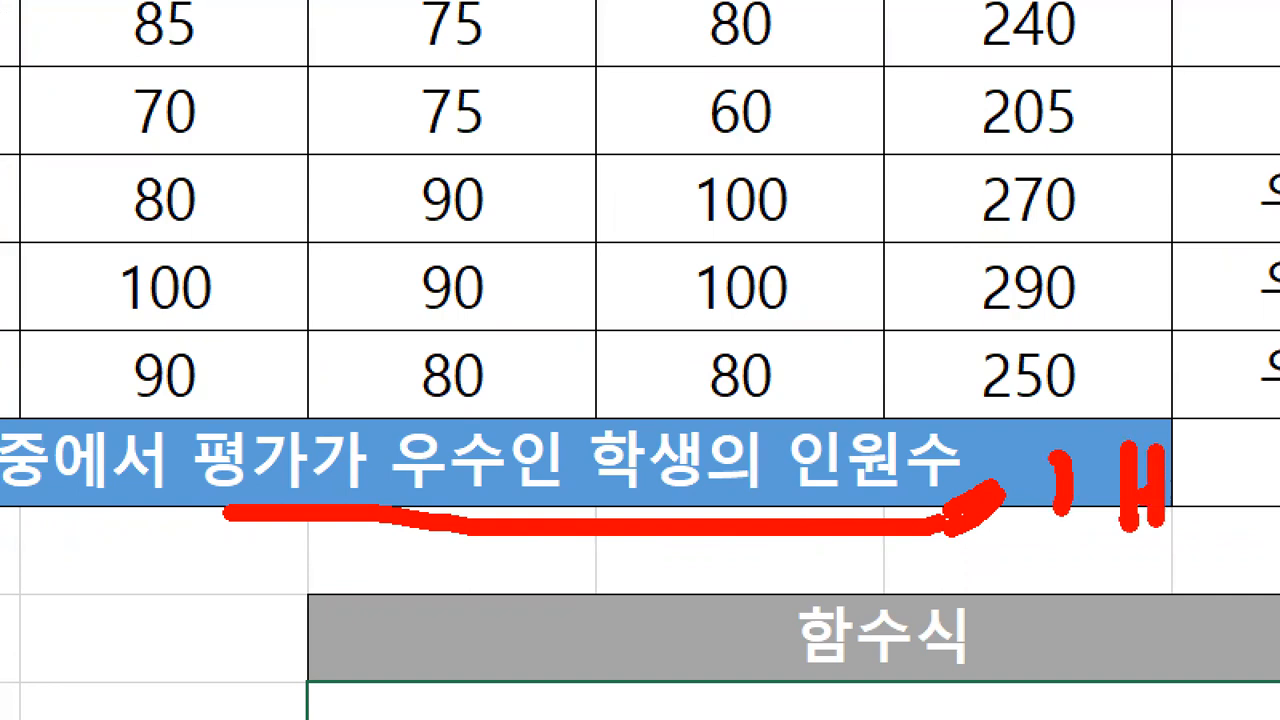
left_click_drag(1020, 462, 1062, 452)
Circle the totals 270, 290 and 250 in red, add two short strokes above "개", and clear the marks
mouse_move(1118, 222)
left_mouse_down()
mouse_move(1020, 123)
mouse_move(1108, 220)
left_mouse_up()
mouse_move(1005, 322)
left_mouse_down()
mouse_move(985, 222)
mouse_move(1150, 272)
mouse_move(1005, 346)
left_mouse_up()
mouse_move(1085, 400)
left_mouse_down()
mouse_move(945, 405)
mouse_move(1110, 408)
left_mouse_up()
left_click_drag(1178, 360, 1140, 412)
left_click_drag(1212, 384, 1166, 434)
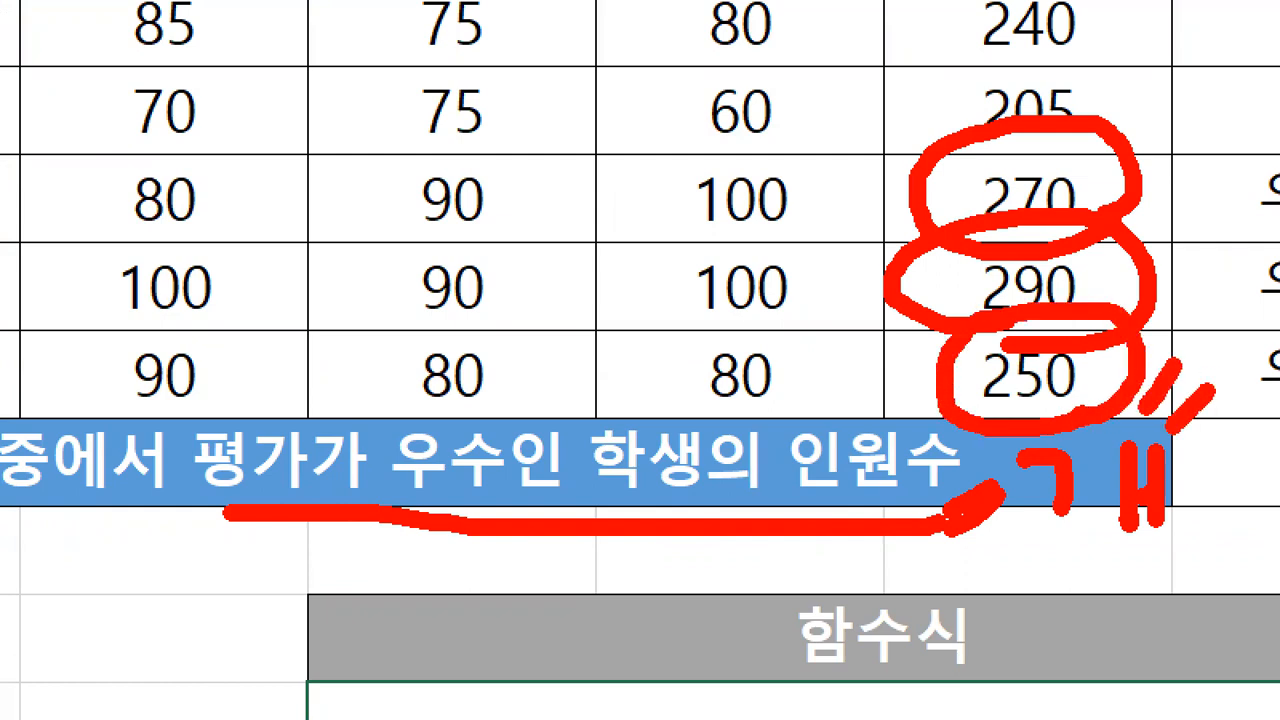
key("Escape")
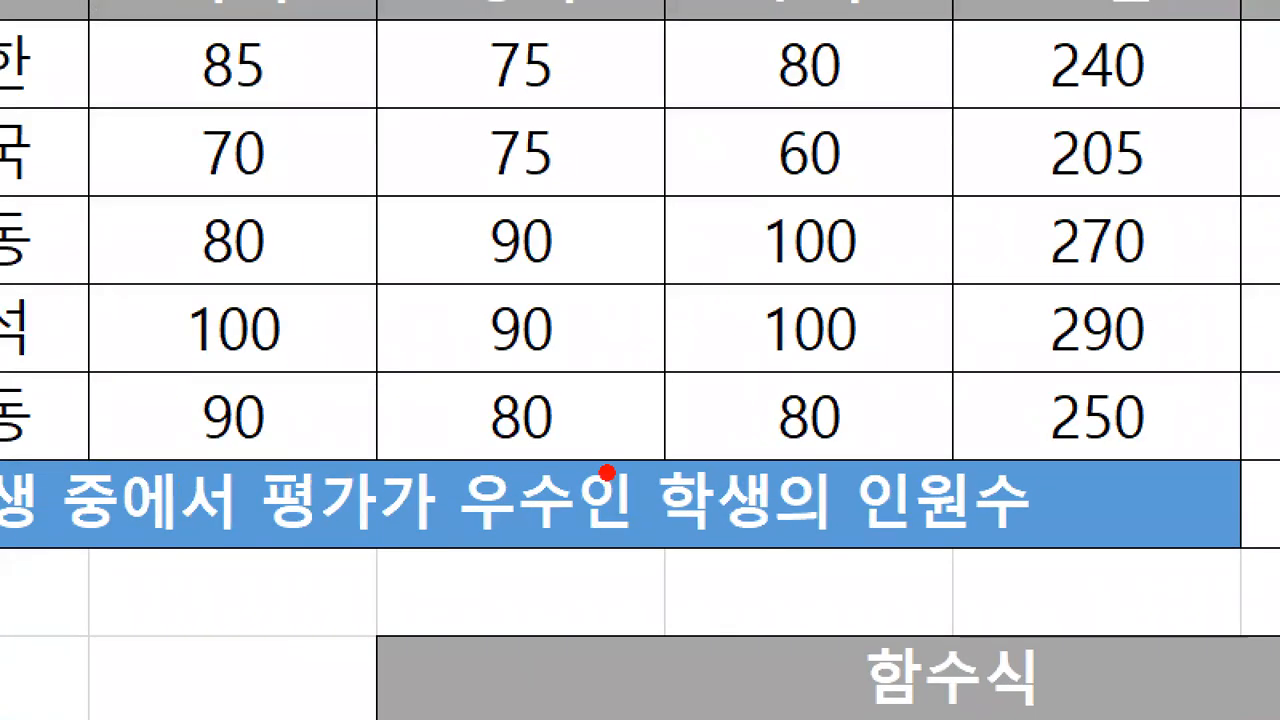
Underline "평가가 우수인 학생" and "인원수", box "우수", check-mark "인원수", and circle and check the total 270
left_click_drag(806, 544, 1012, 540)
mouse_move(1140, 252)
left_mouse_down()
mouse_move(1030, 265)
mouse_move(1127, 262)
left_mouse_up()
mouse_move(1150, 178)
left_mouse_down()
mouse_move(1170, 213)
mouse_move(1205, 182)
left_mouse_up()
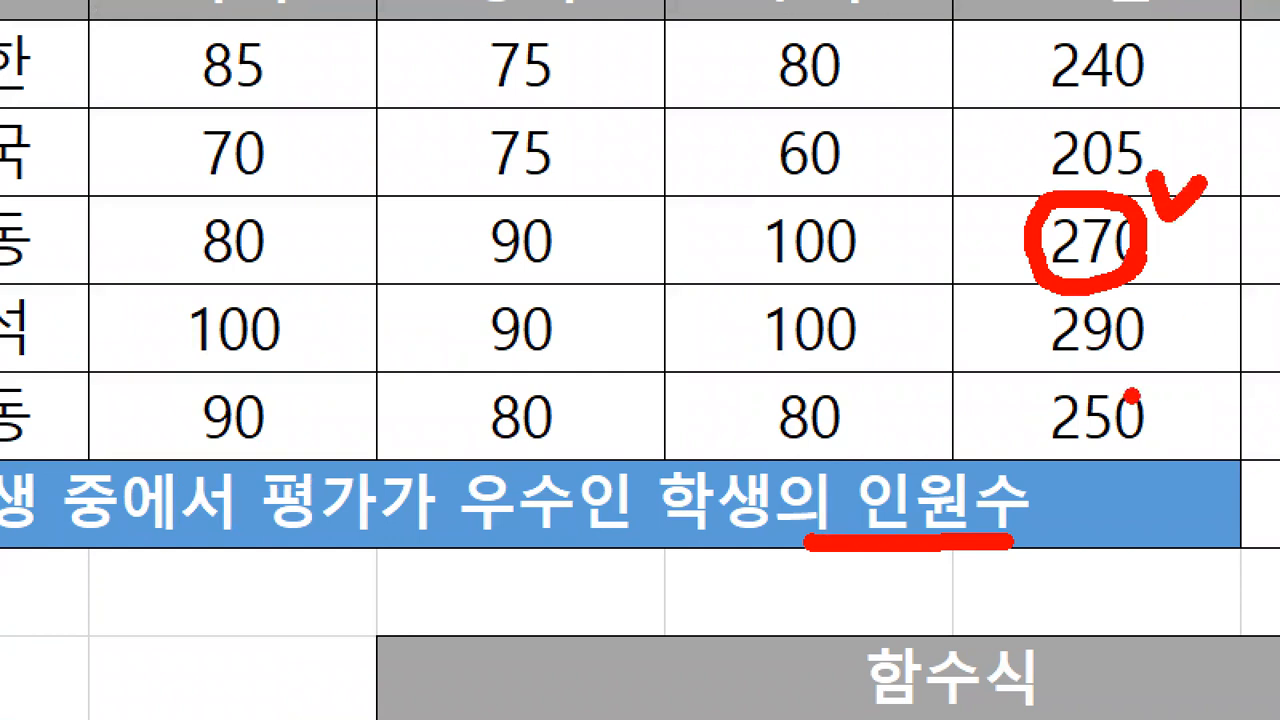
mouse_move(1048, 482)
left_mouse_down()
mouse_move(1063, 512)
mouse_move(1100, 484)
left_mouse_up()
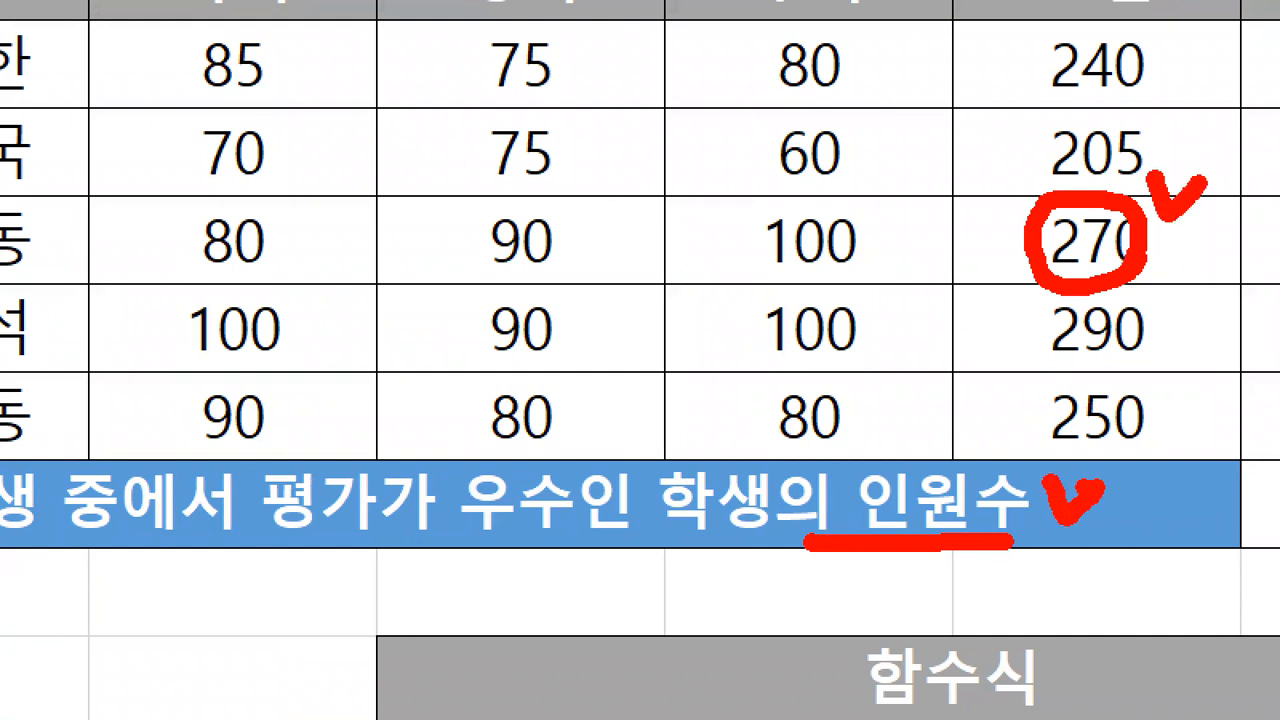
left_click_drag(287, 549, 757, 545)
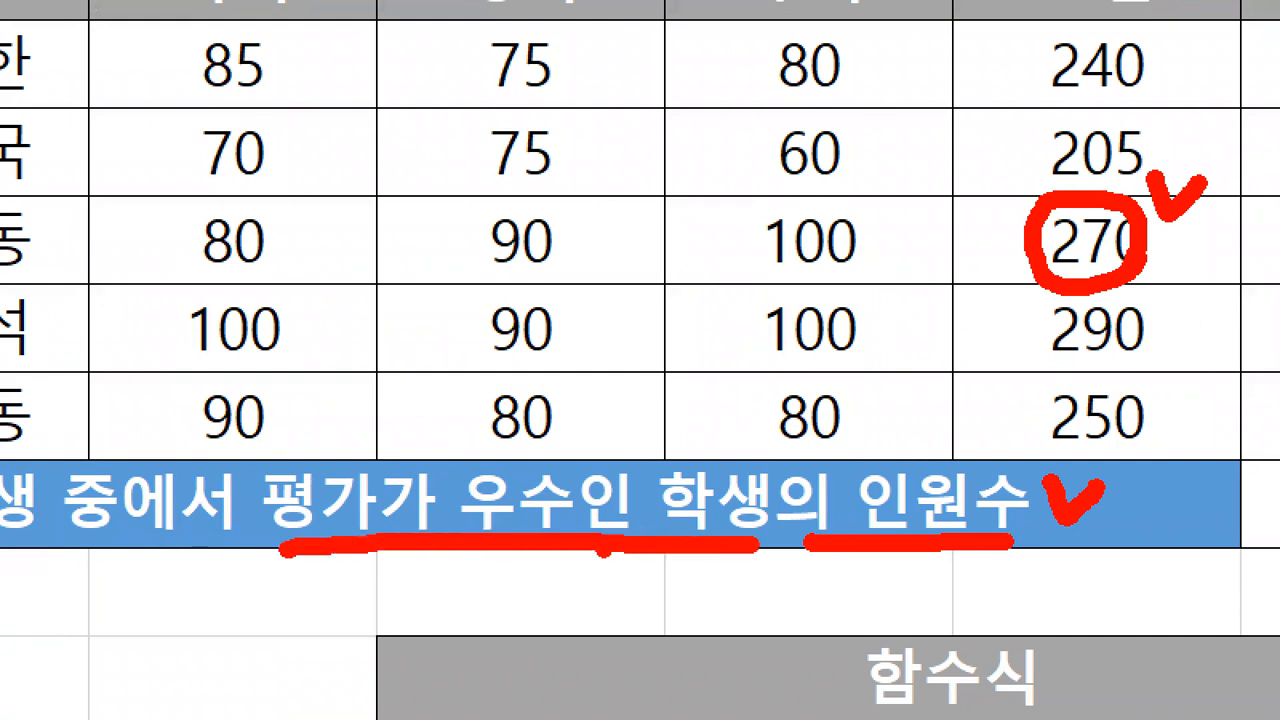
mouse_move(447, 540)
left_mouse_down()
mouse_move(452, 450)
mouse_move(597, 505)
mouse_move(600, 540)
left_mouse_up()
Box the math scores 60, 100 and 100 in rows 3 to 5 and draw two red arrows down to "인원수"
mouse_move(697, 285)
left_mouse_down()
mouse_move(682, 310)
mouse_move(888, 366)
mouse_move(700, 289)
mouse_move(679, 192)
mouse_move(900, 225)
mouse_move(884, 278)
left_mouse_up()
mouse_move(690, 188)
left_mouse_down()
mouse_move(686, 128)
mouse_move(918, 100)
mouse_move(816, 210)
mouse_move(705, 212)
left_mouse_up()
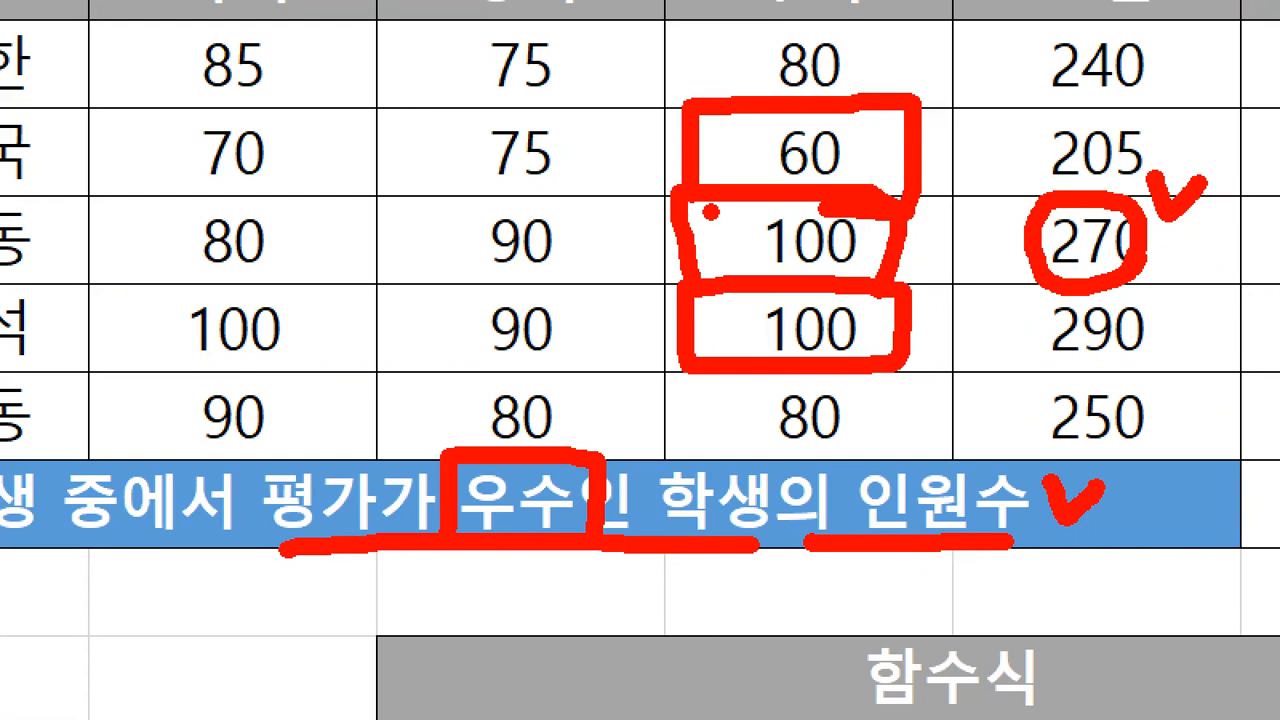
left_click_drag(899, 388, 912, 444)
left_click_drag(938, 364, 940, 482)
left_click_drag(984, 434, 942, 482)
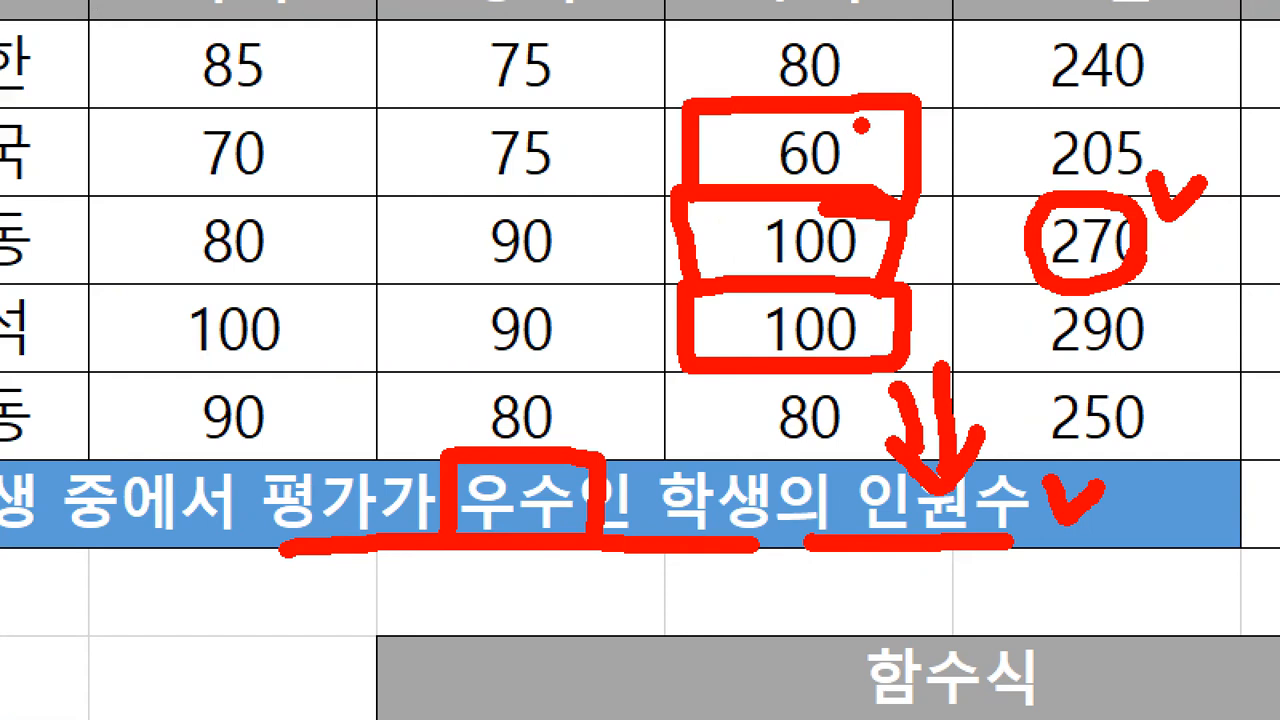
Draw a red arrow at each boxed math score and add a check mark to each box
left_click_drag(920, 135, 982, 135)
mouse_move(928, 100)
left_mouse_down()
mouse_move(955, 190)
mouse_move(982, 218)
left_mouse_up()
mouse_move(946, 194)
left_mouse_down()
mouse_move(930, 206)
mouse_move(962, 268)
left_mouse_up()
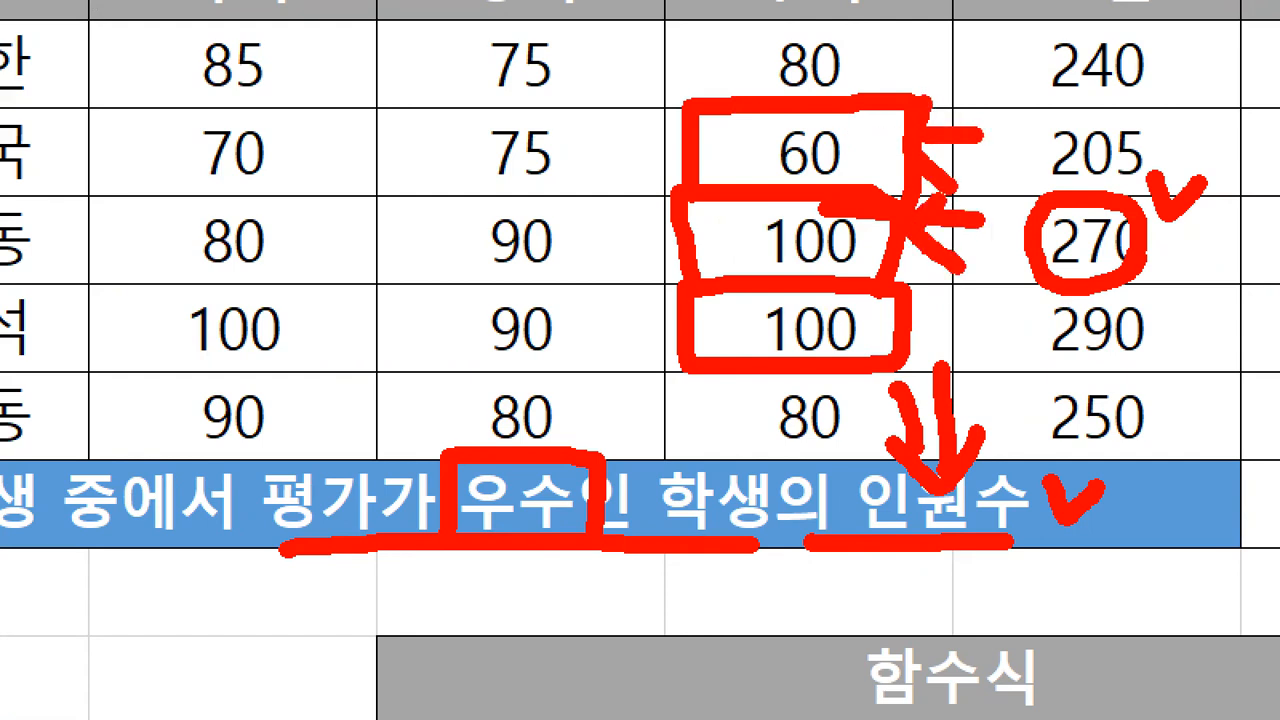
left_click_drag(1000, 316, 918, 322)
mouse_move(962, 282)
left_mouse_down()
mouse_move(916, 320)
mouse_move(958, 362)
left_mouse_up()
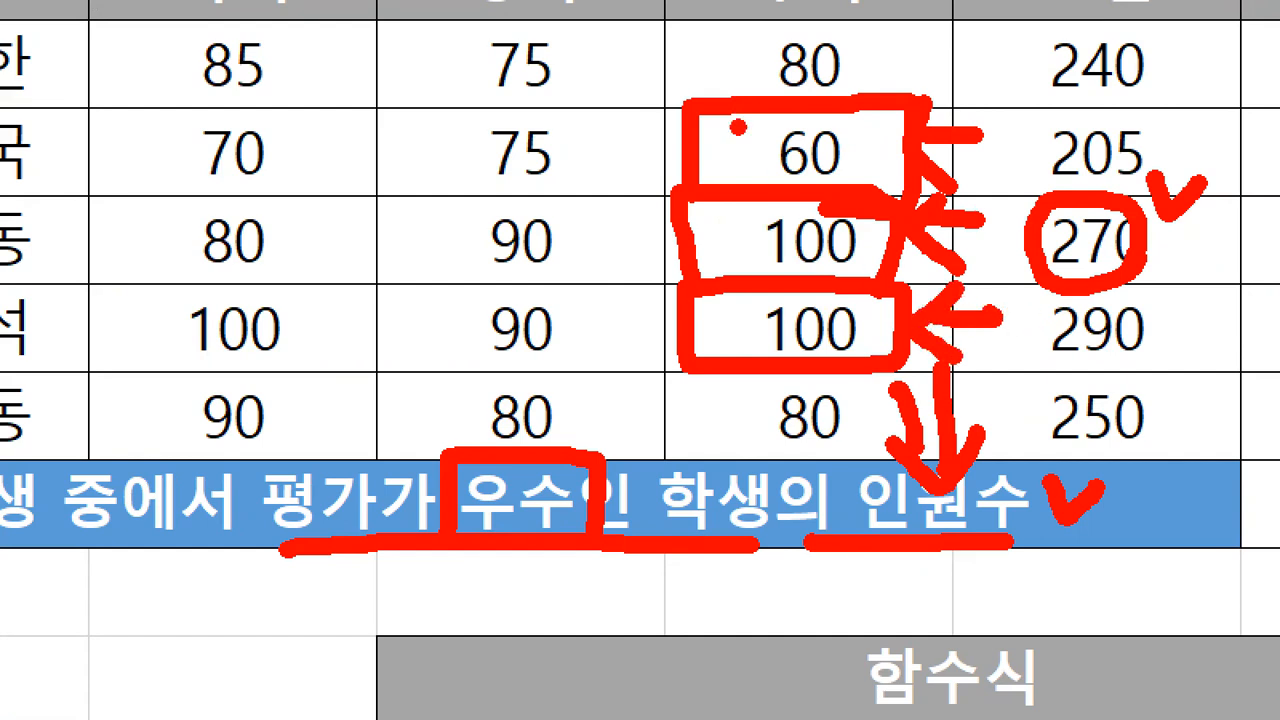
left_click_drag(700, 95, 775, 70)
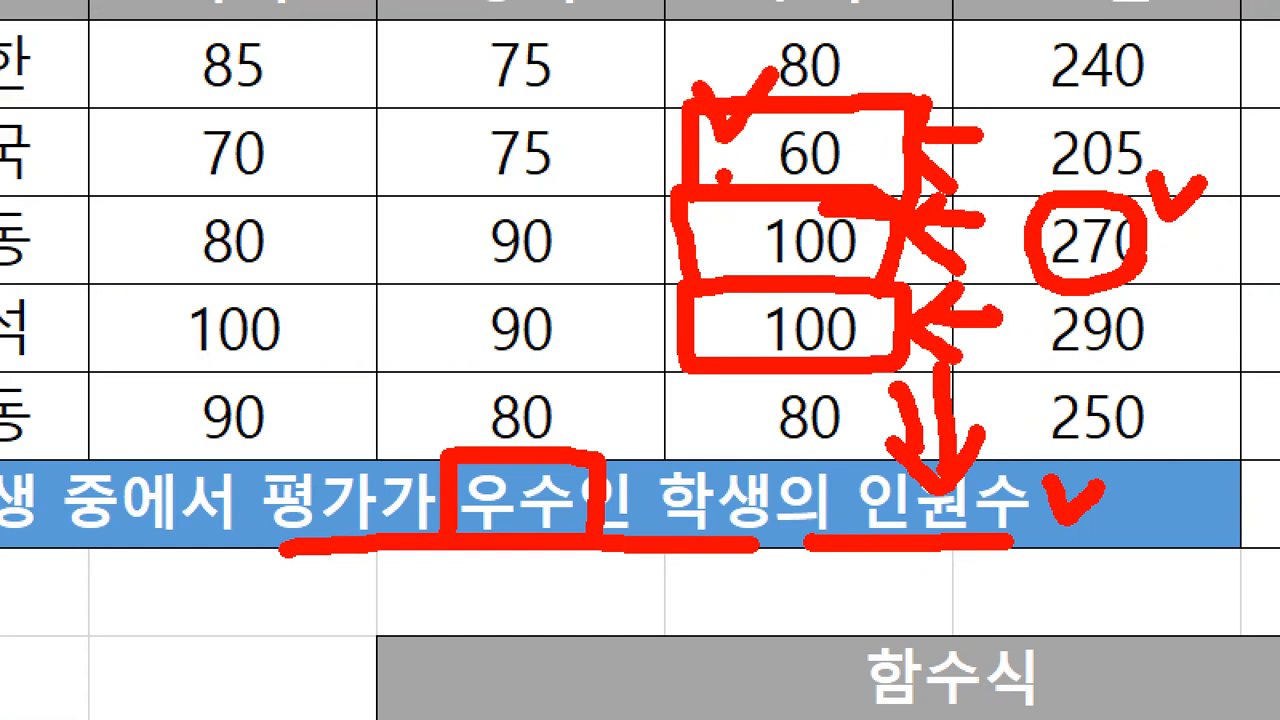
left_click_drag(716, 202, 762, 208)
mouse_move(714, 294)
left_mouse_down()
mouse_move(742, 318)
mouse_move(768, 292)
left_mouse_up()
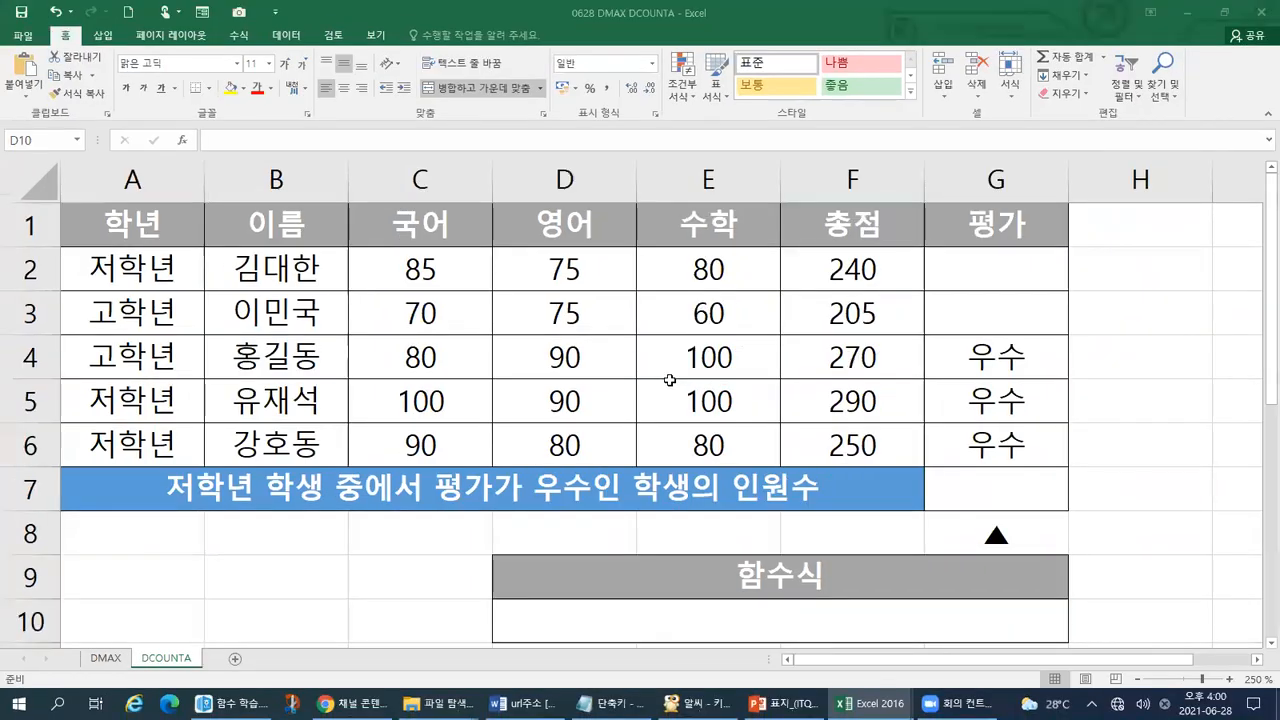
Start the formula =DCOUNTA( in cell D10
left_click(603, 703)
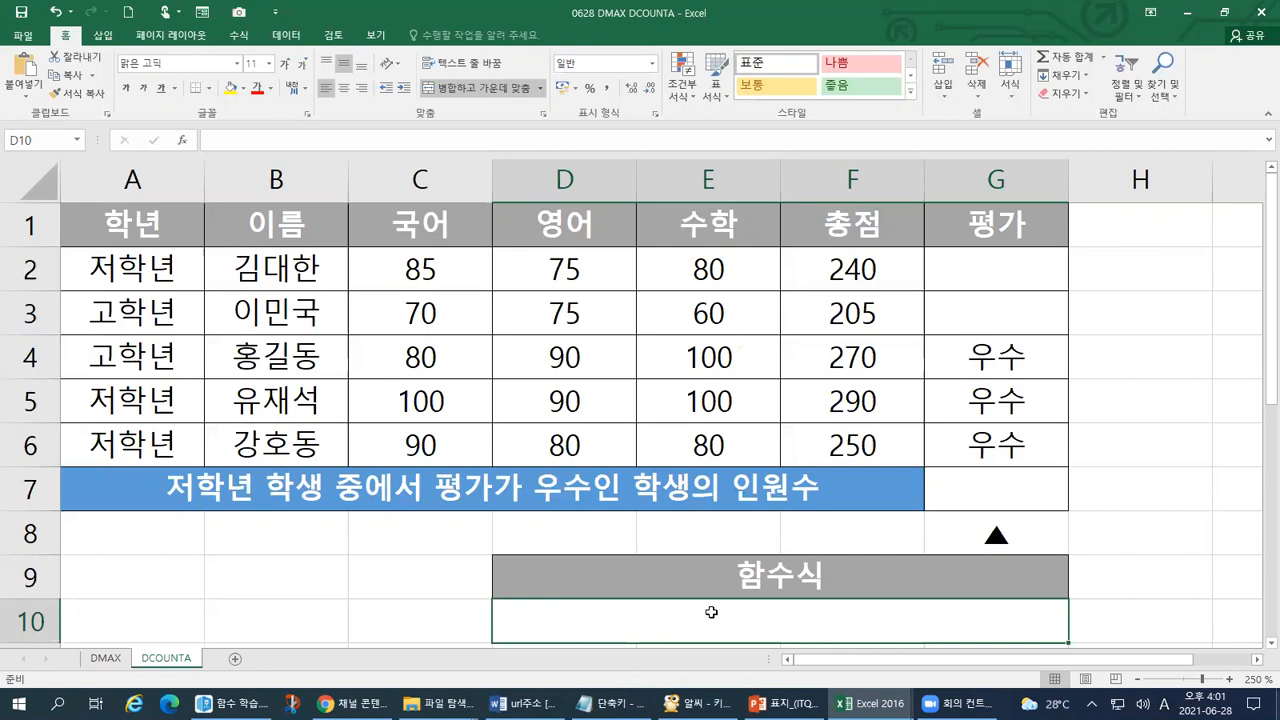
type("=")
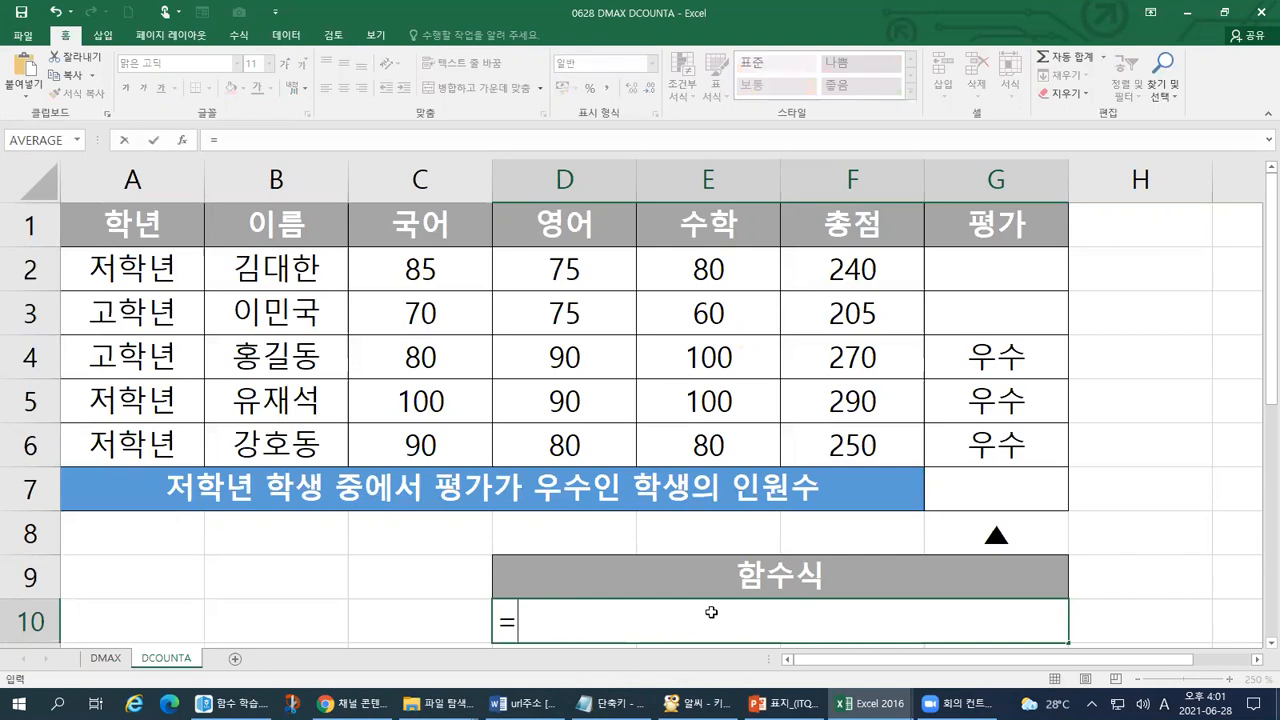
type("DOUNA")
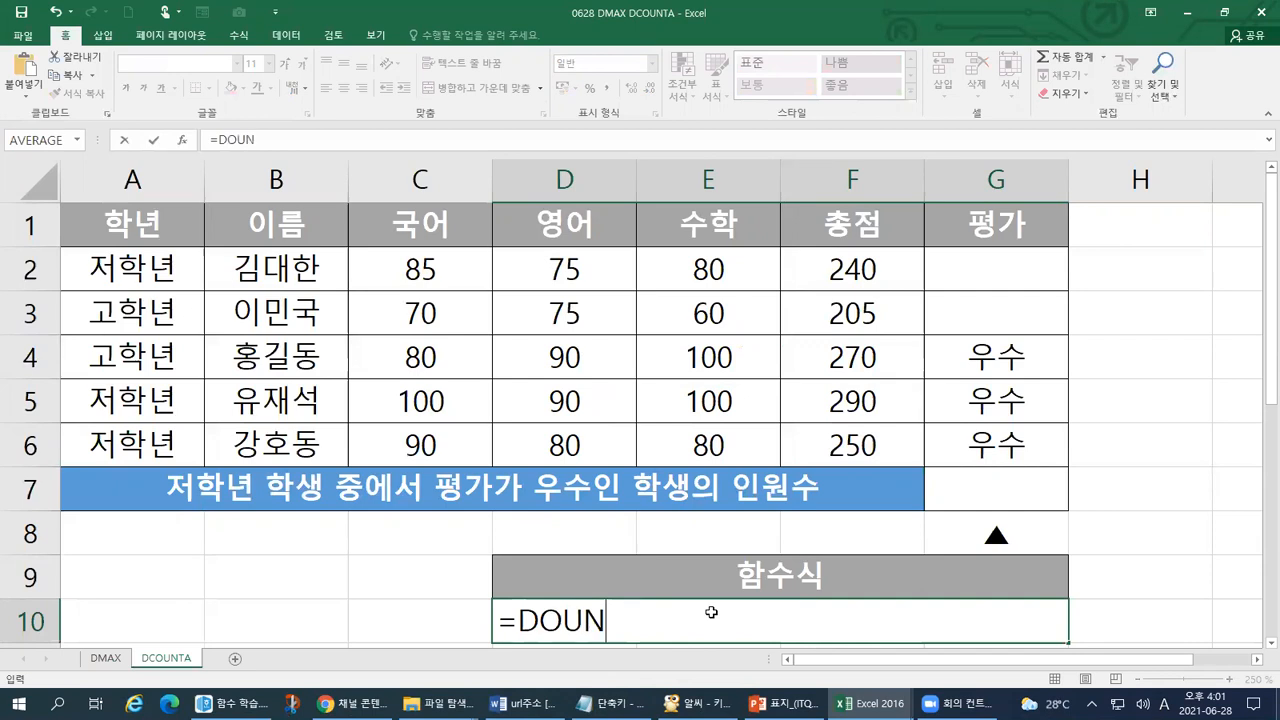
key("BackSpace")
key("BackSpace")
key("BackSpace")
key("BackSpace")
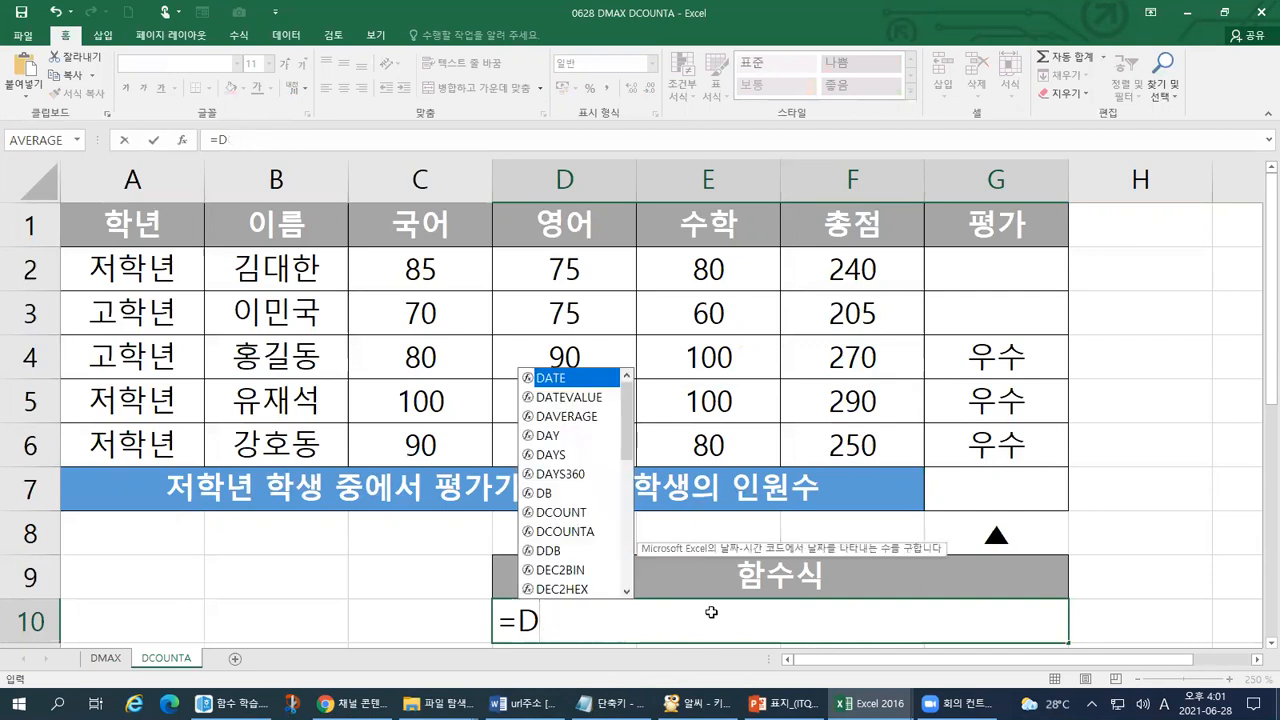
type("COUNTA")
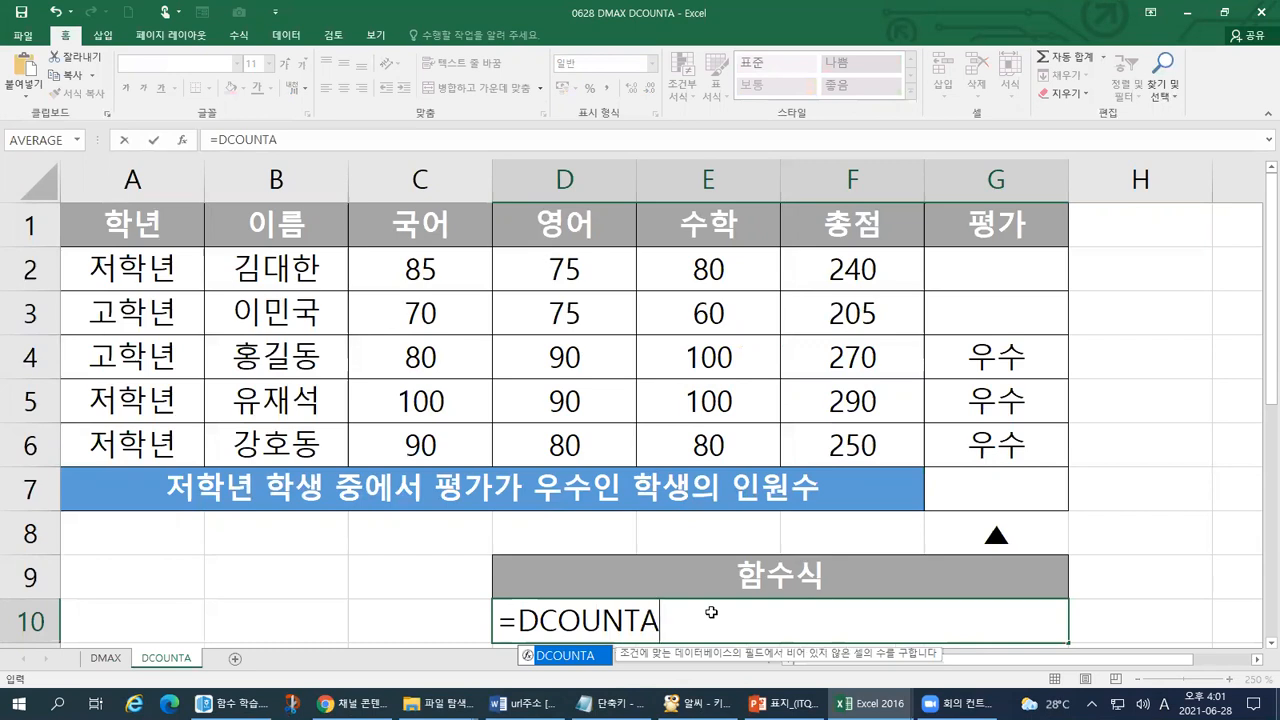
type("(")
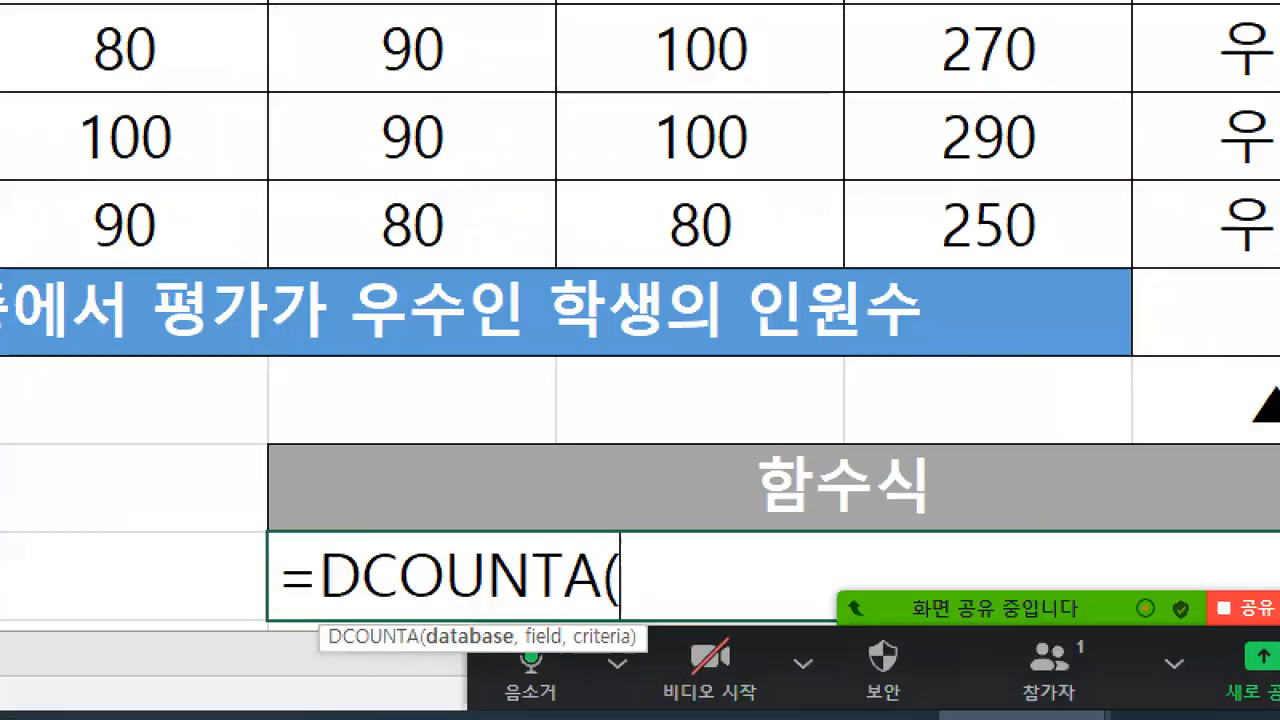
Underline the database argument in the DCOUNTA syntax hint and sketch a table grid in red to illustrate it
left_click(676, 677)
left_click_drag(425, 662, 508, 668)
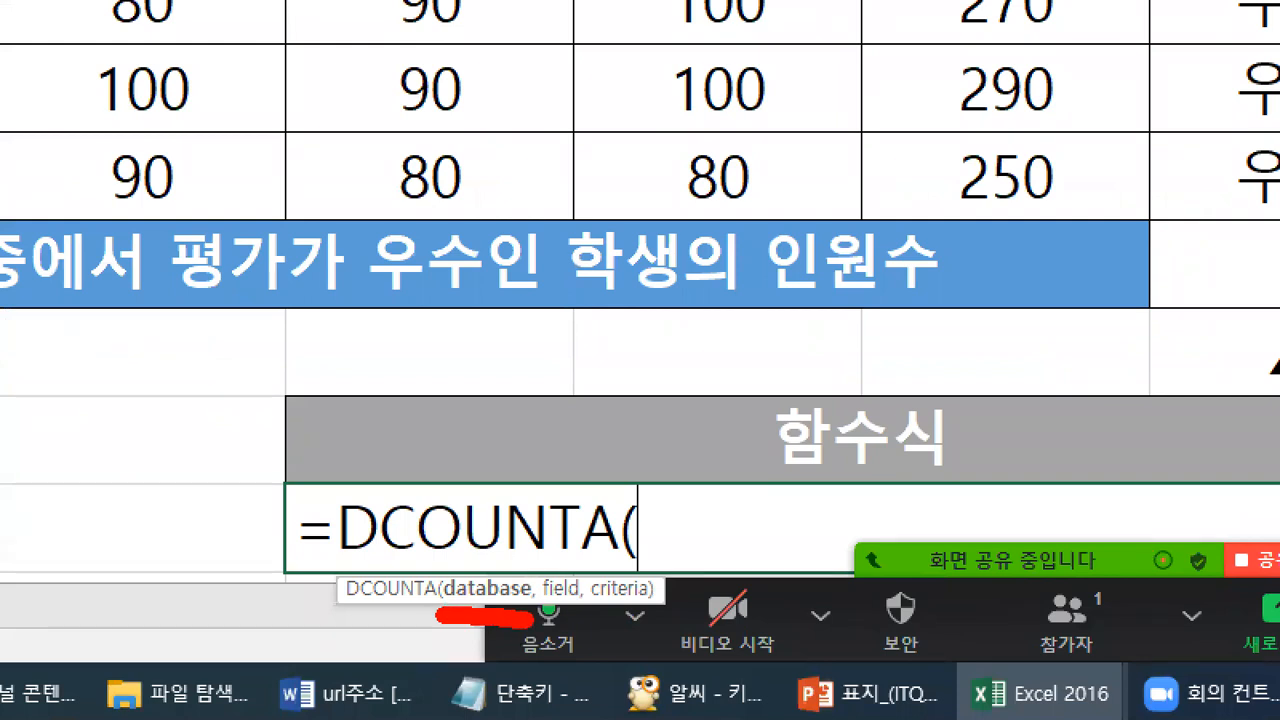
mouse_move(655, 120)
left_mouse_down()
mouse_move(520, 134)
mouse_move(818, 353)
mouse_move(834, 78)
mouse_move(576, 100)
mouse_move(665, 112)
mouse_move(637, 283)
left_mouse_up()
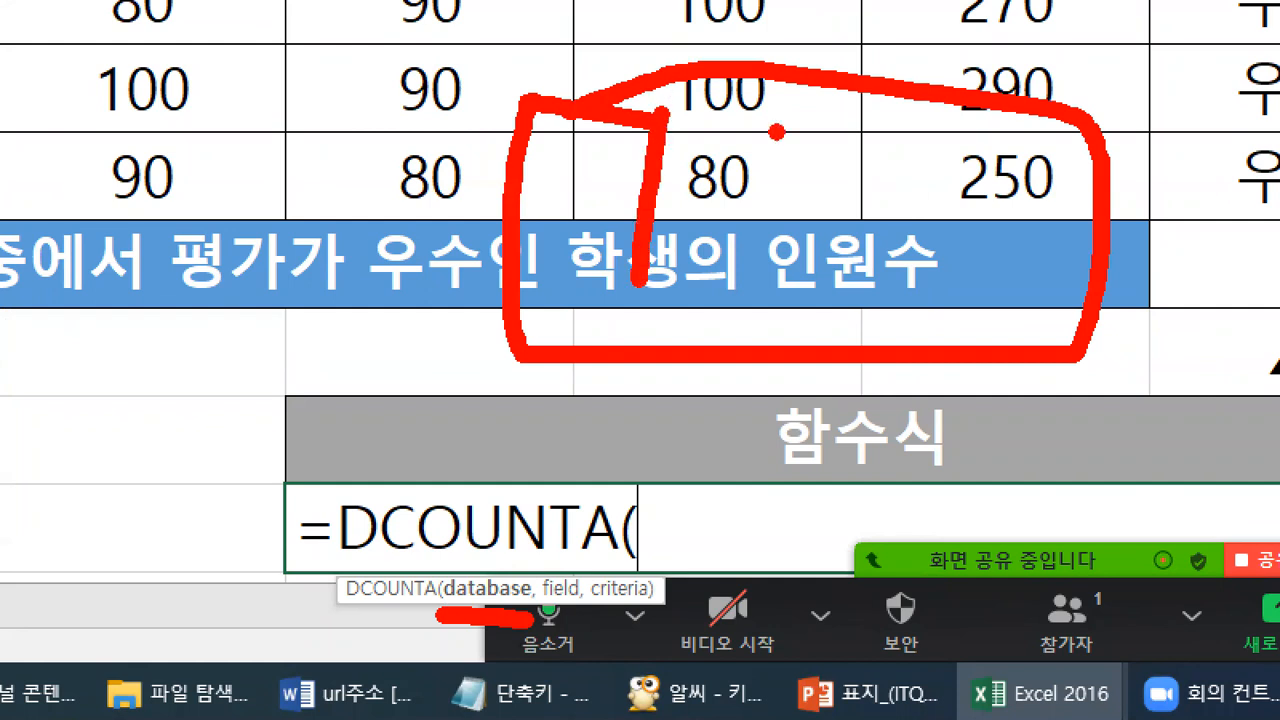
left_click_drag(776, 140, 778, 312)
left_click_drag(848, 155, 875, 302)
left_click_drag(615, 178, 1078, 186)
left_click_drag(648, 243, 970, 242)
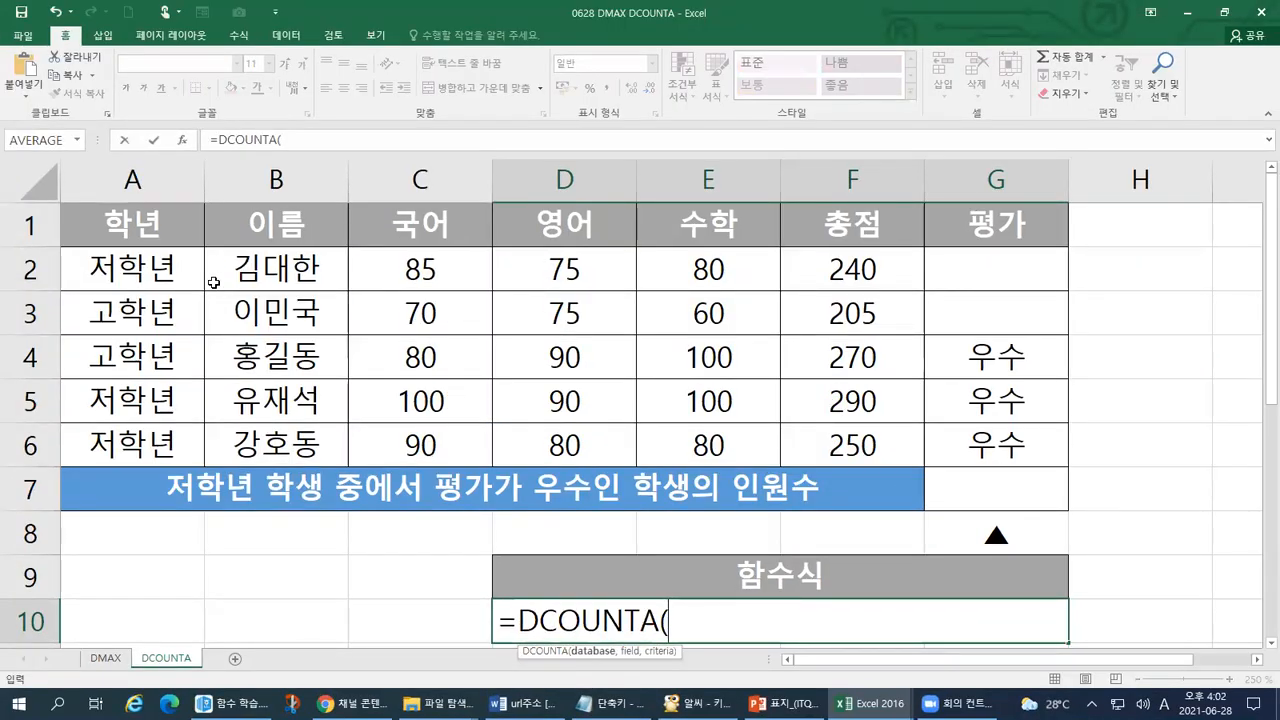
Set A1:G6 as the database argument of the DCOUNTA formula, mark the table's first cells in red, and clear the marks
left_click(150, 238)
left_click_drag(150, 238, 996, 459)
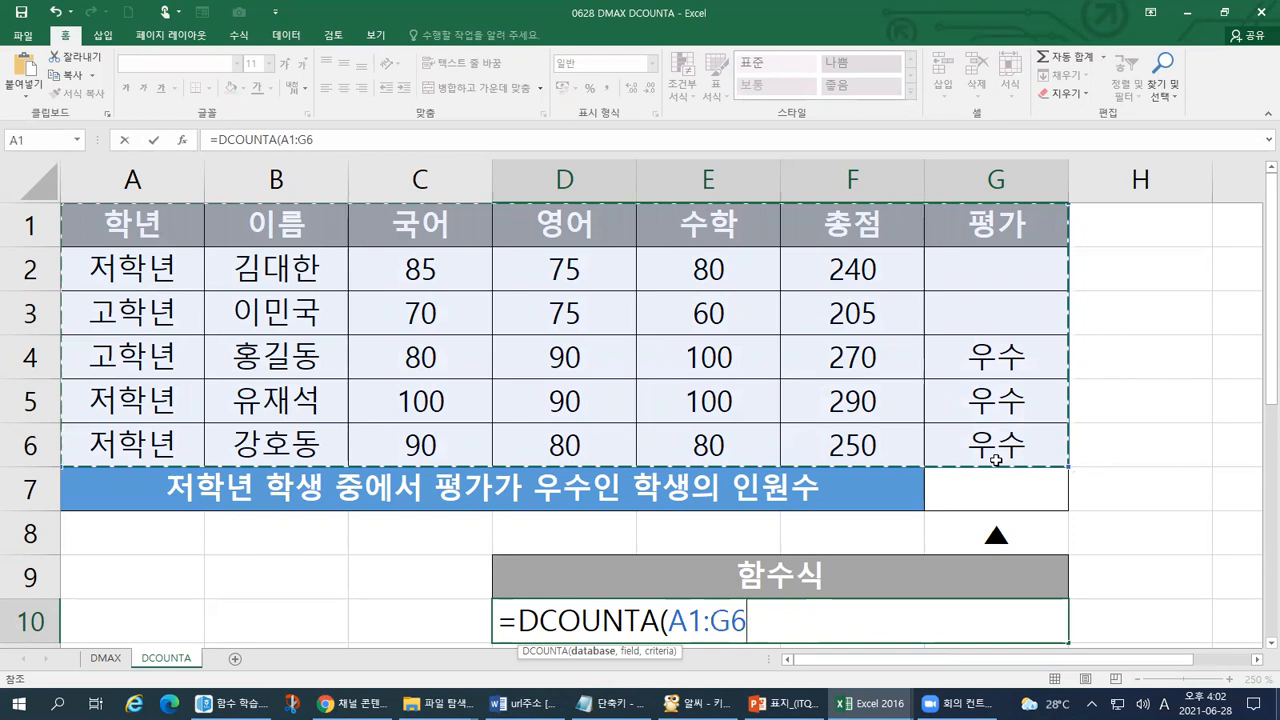
key("ctrl+1")
left_click(4, 322)
mouse_move(121, 65)
left_mouse_down()
mouse_move(165, 106)
mouse_move(197, 57)
left_mouse_up()
left_click_drag(170, 168, 418, 172)
key("Escape")
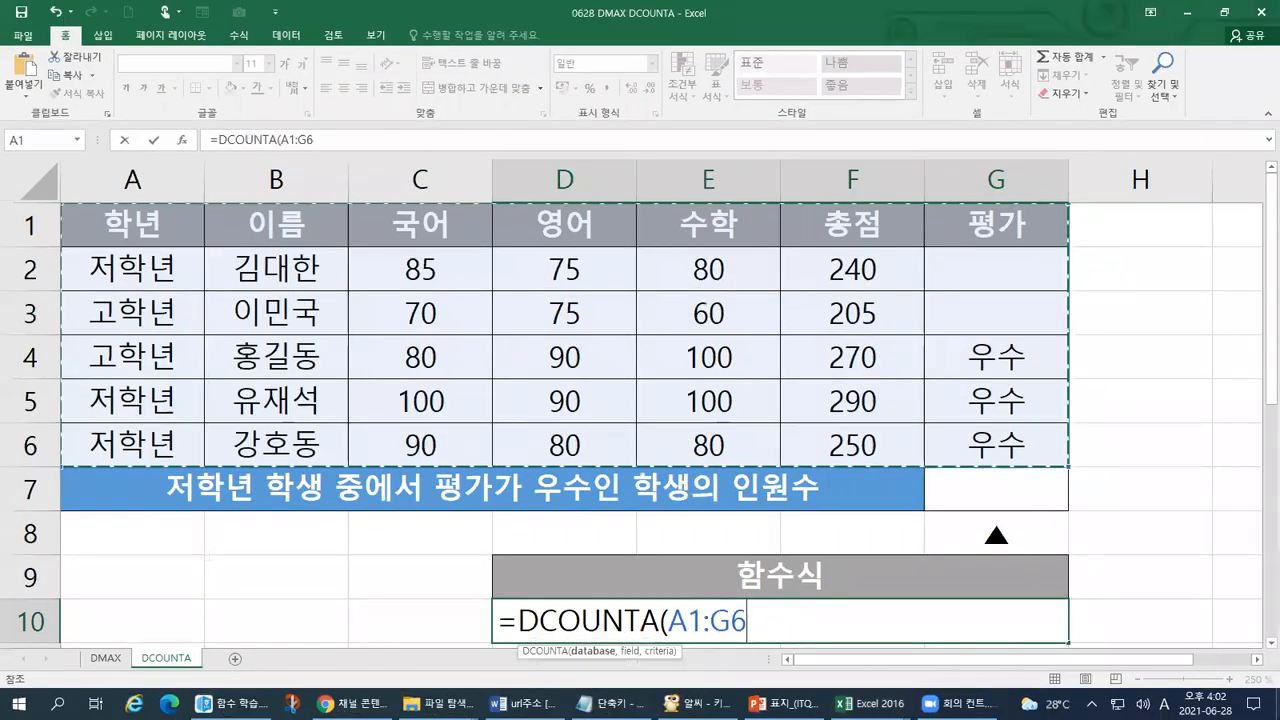
Zoom in on the 평가 end of the A1:G6 range, mark it in red, and clear the marks
key("ctrl+1")
left_click(1029, 224)
left_click_drag(967, 204, 1042, 209)
mouse_move(752, 598)
left_mouse_down()
mouse_move(900, 576)
mouse_move(835, 507)
mouse_move(782, 590)
left_mouse_up()
mouse_move(975, 482)
left_mouse_down()
mouse_move(1000, 598)
mouse_move(848, 601)
left_mouse_up()
key("Escape")
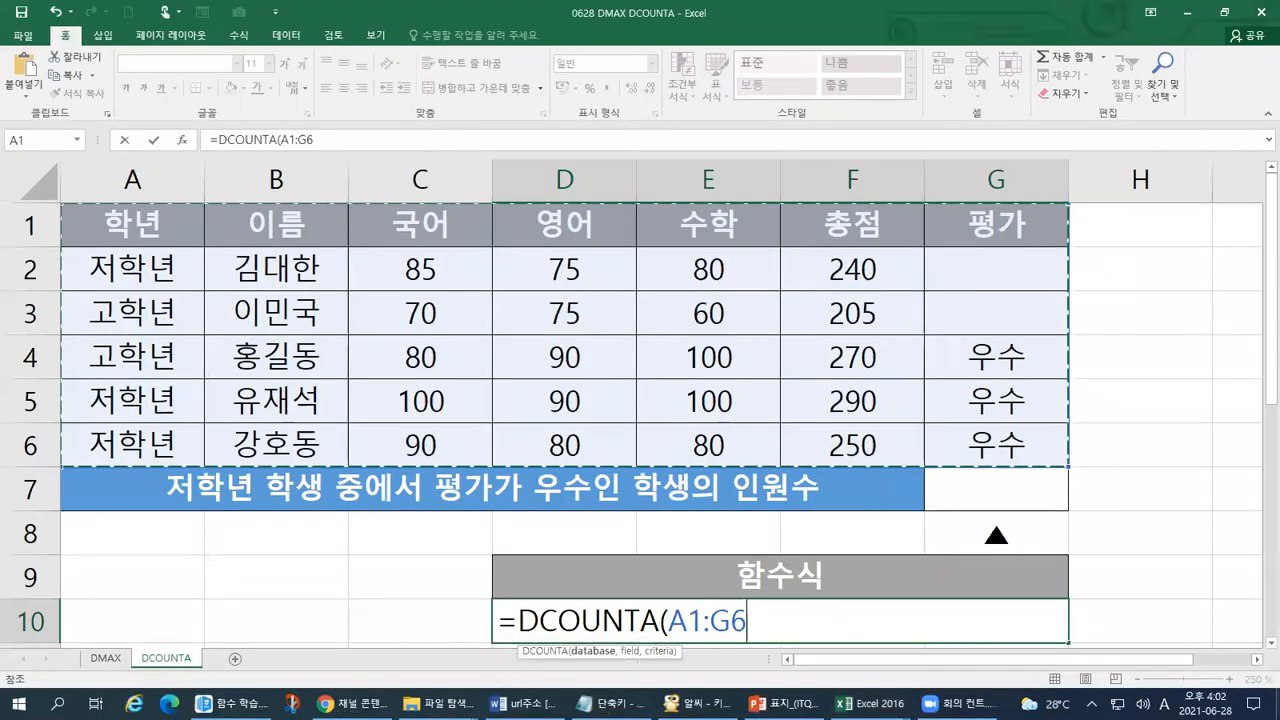
Underline A1:G6 in the formula in red, clear the mark, and add a comma after the range
key("ctrl+1")
left_click(765, 605)
left_click_drag(628, 588, 800, 572)
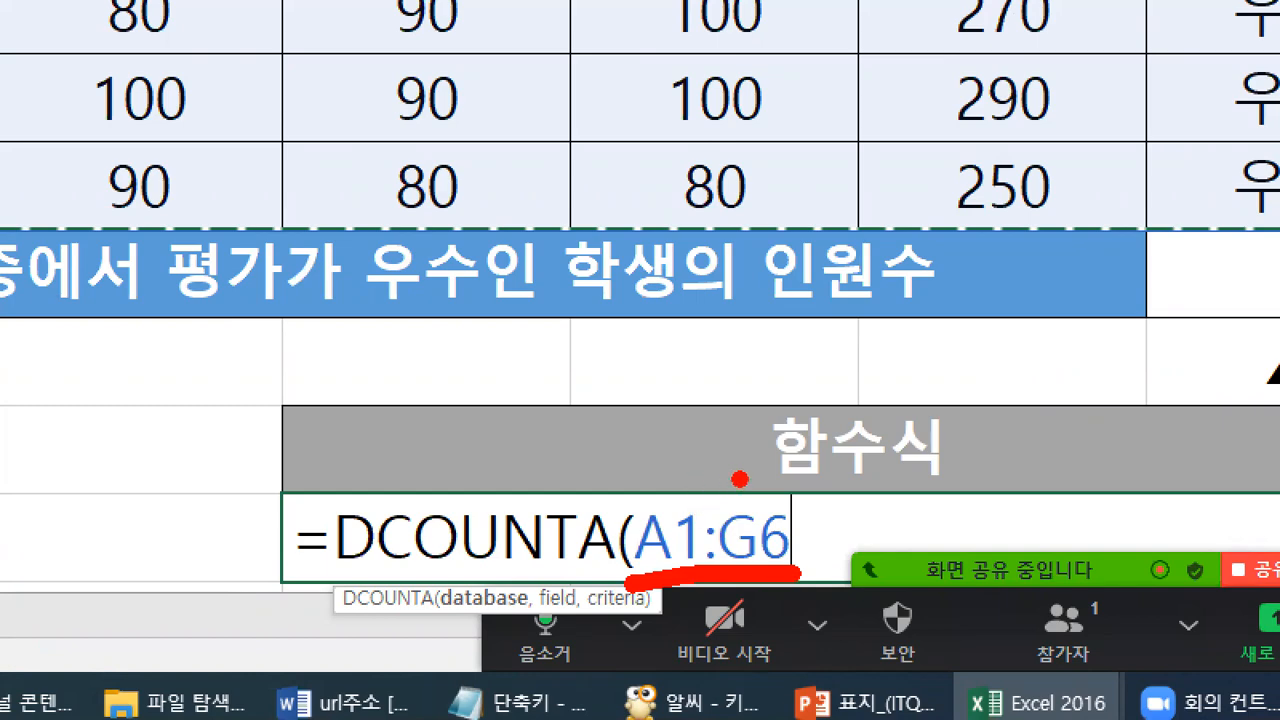
key("Escape")
type(",")
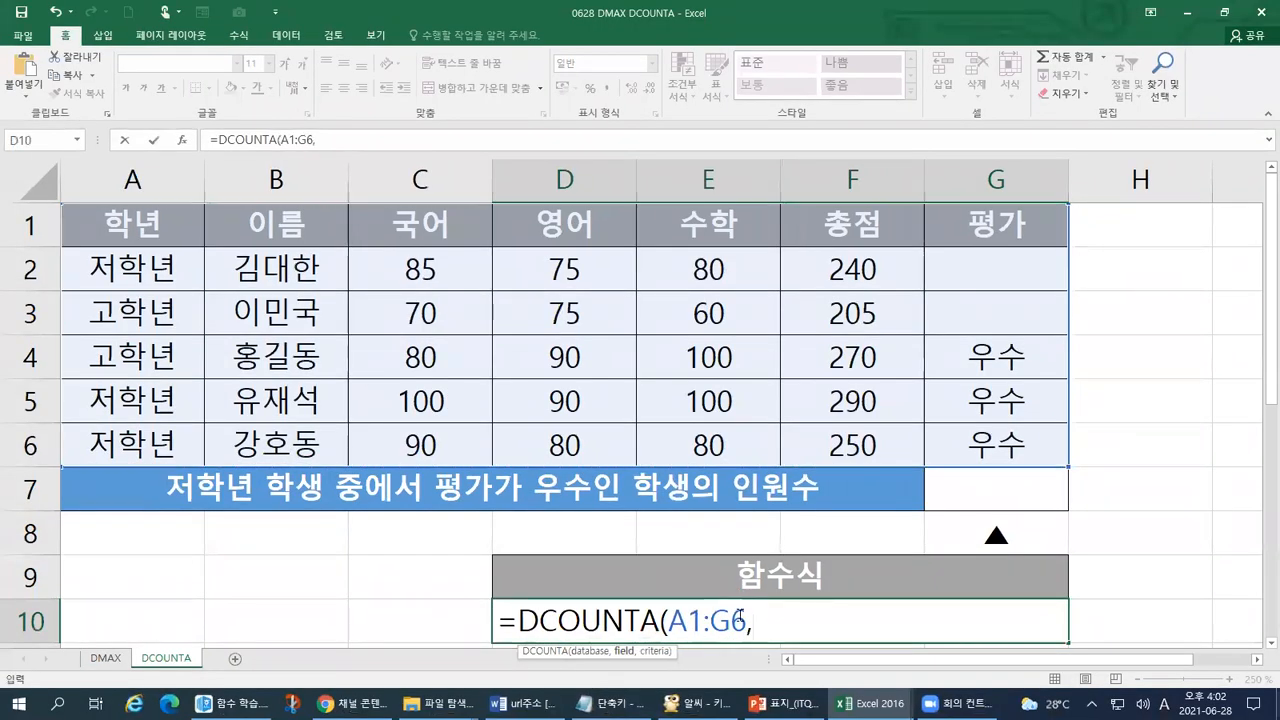
Underline the space after the comma, the field argument in the syntax hint, and "우수인" in the question in red
key("ctrl+1")
left_click(826, 650)
left_click_drag(711, 617, 842, 613)
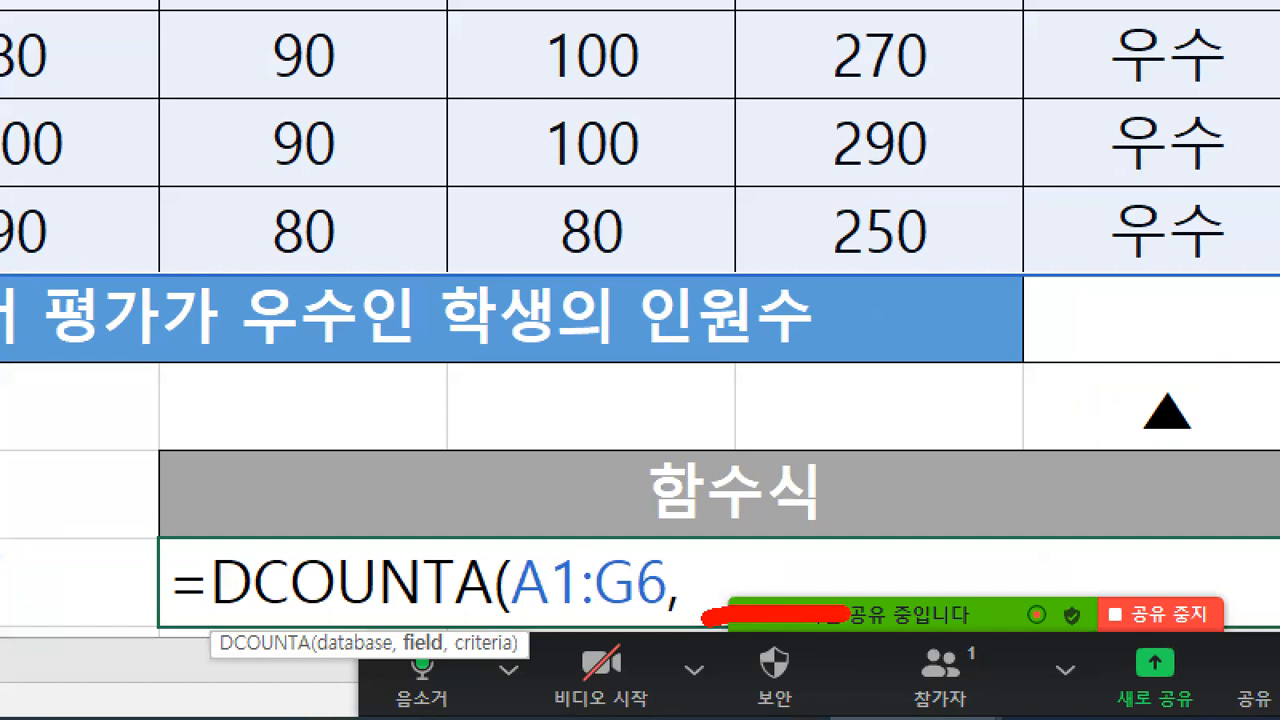
left_click_drag(393, 671, 455, 660)
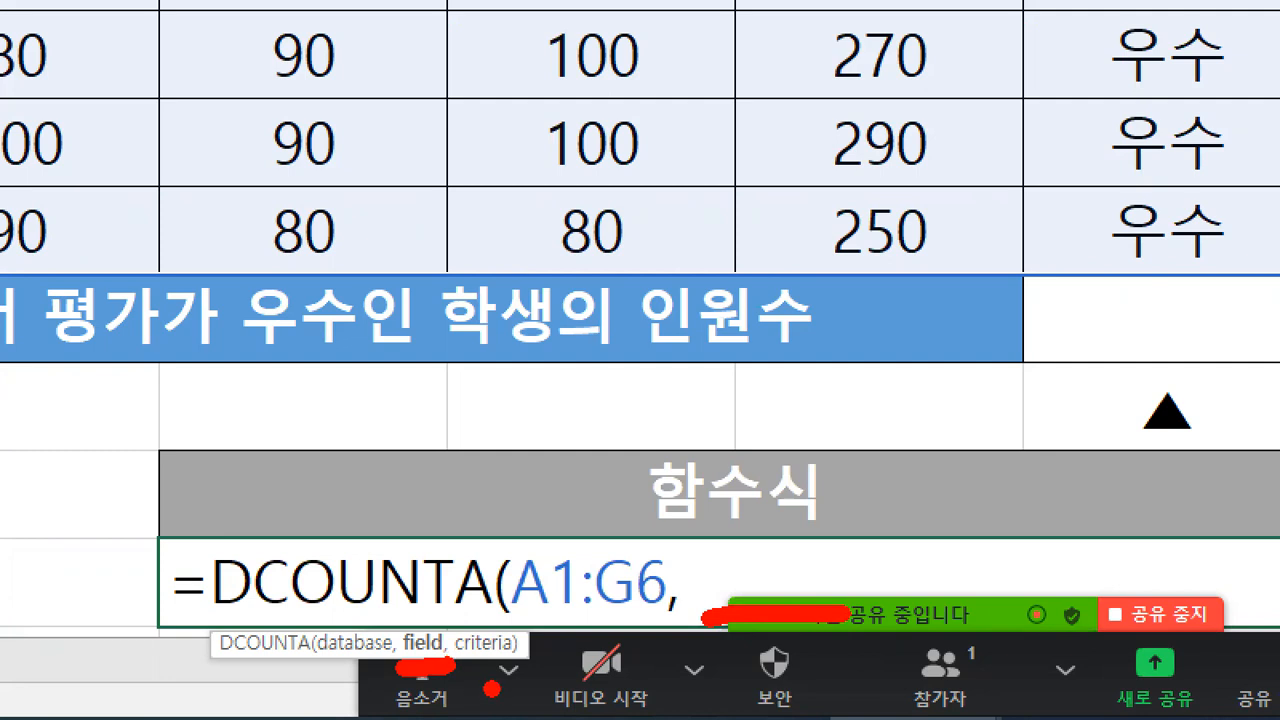
mouse_move(206, 355)
left_mouse_down()
mouse_move(372, 359)
mouse_move(397, 346)
left_mouse_up()
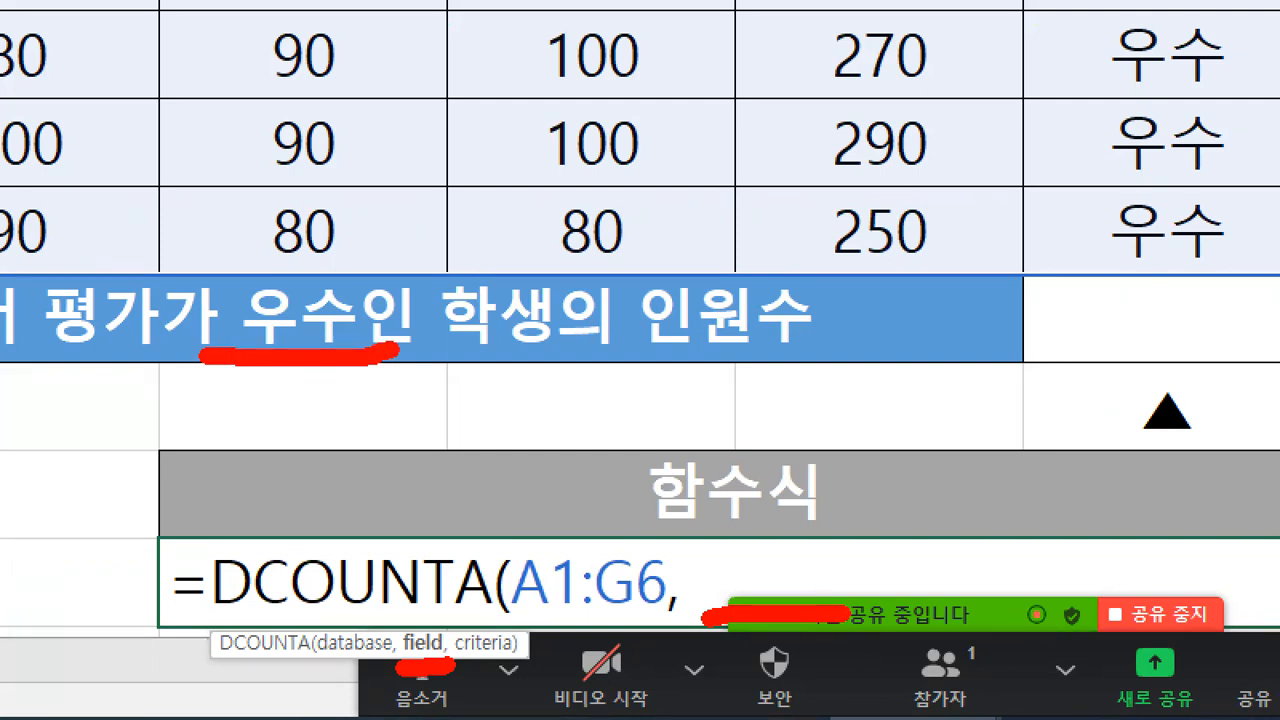
Set G1 as the field argument of the DCOUNTA formula, tick the 평가 header in red, and clear the marks
key("Escape")
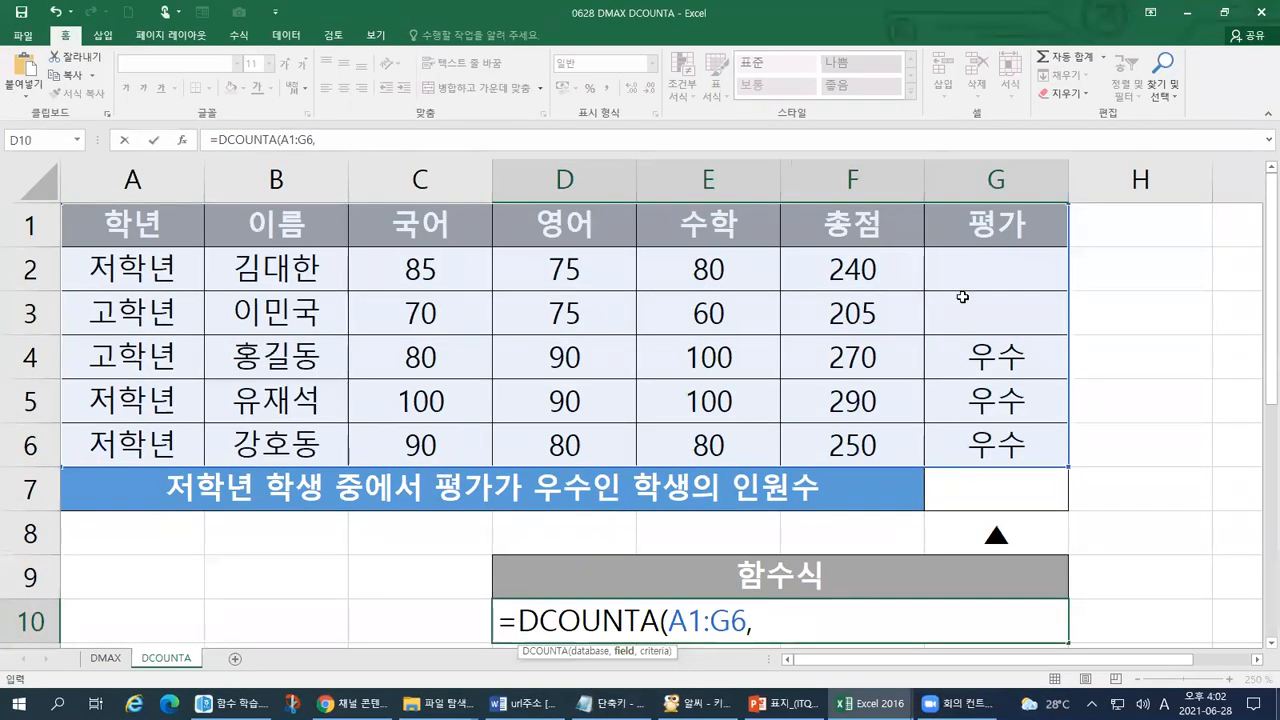
left_click(990, 228)
key("ctrl+1")
left_click_drag(942, 197, 964, 194)
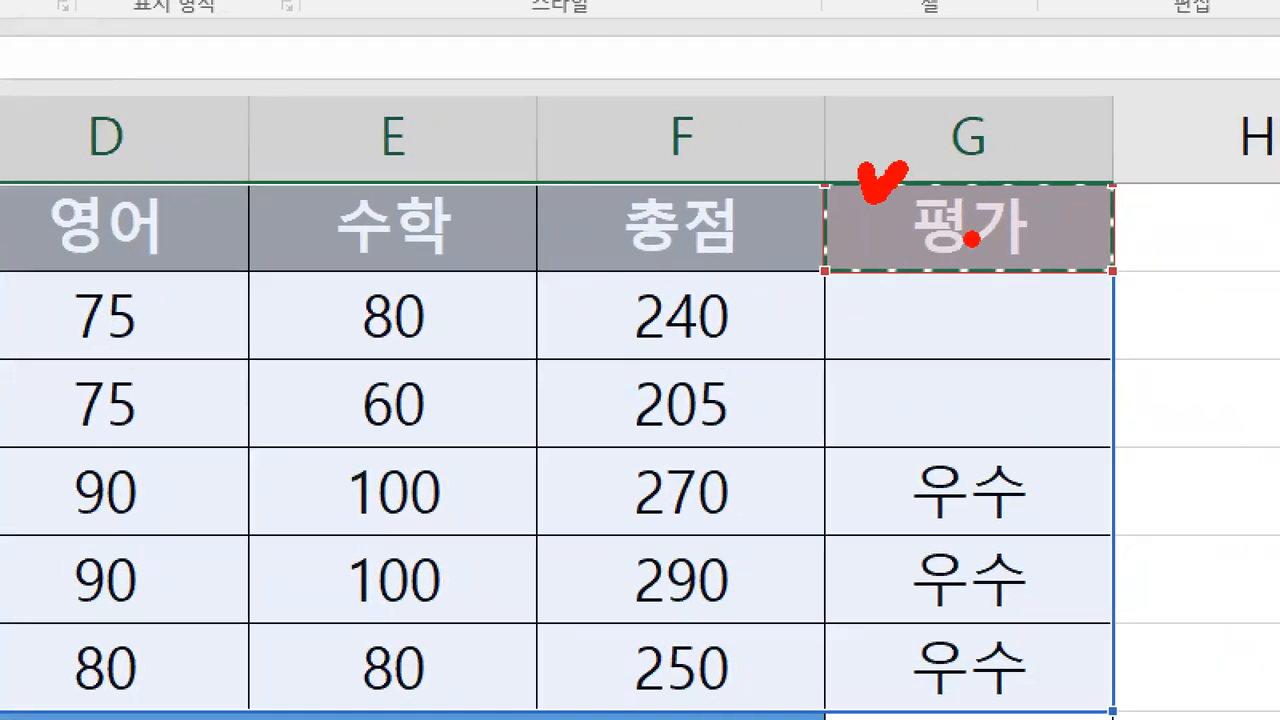
key("Escape")
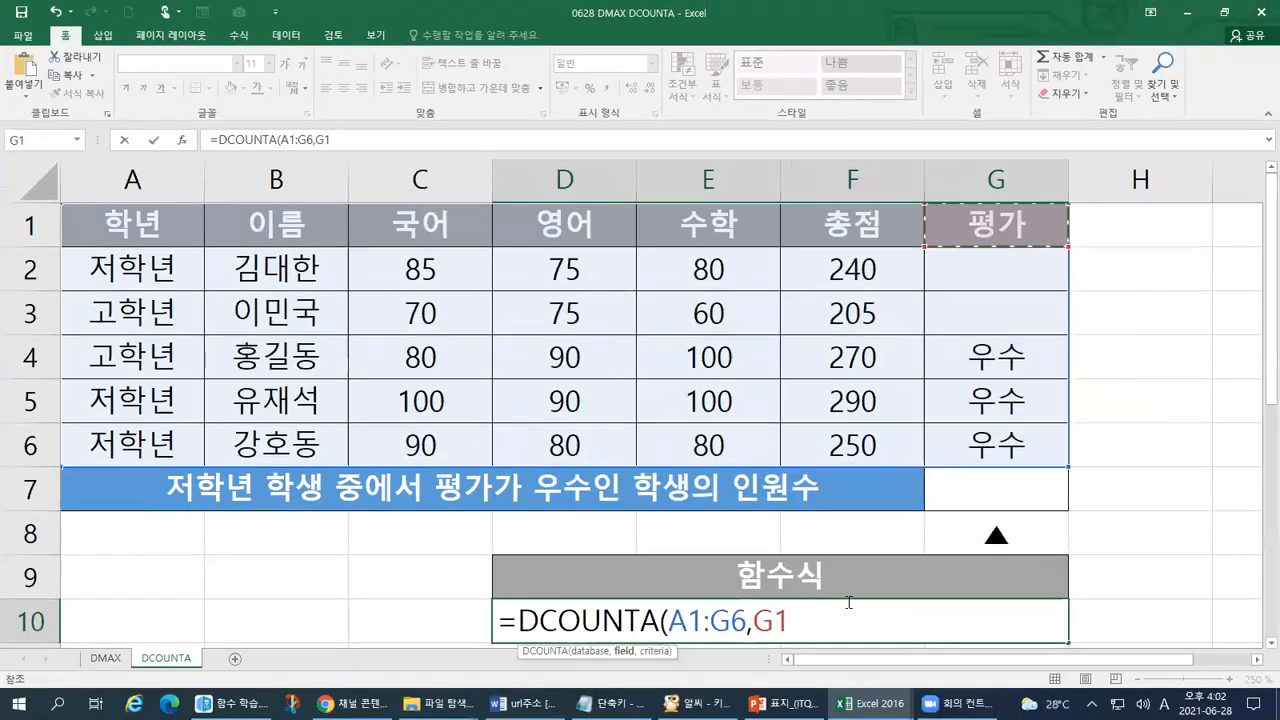
Underline G1 in the formula and mark the spot after it in red, clear the marks, and add a comma
key("ctrl+1")
left_click(755, 665)
left_click_drag(755, 641, 776, 638)
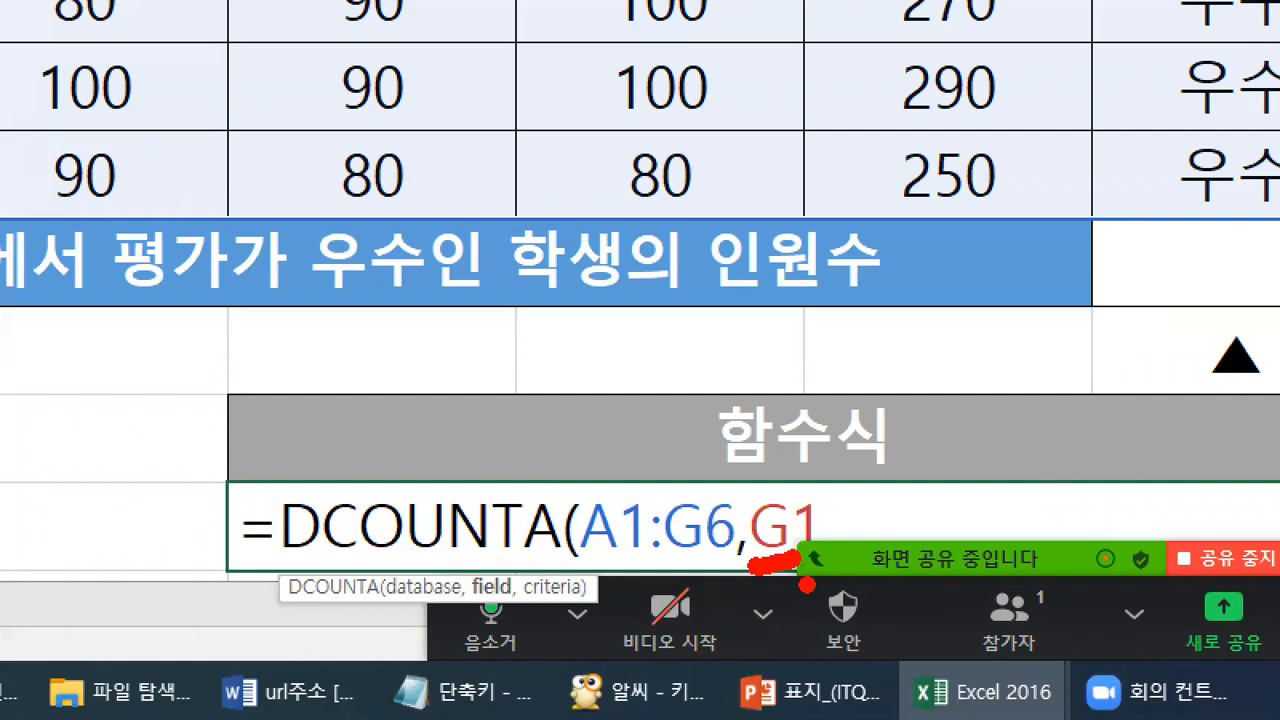
left_click_drag(850, 536, 836, 575)
key("Escape")
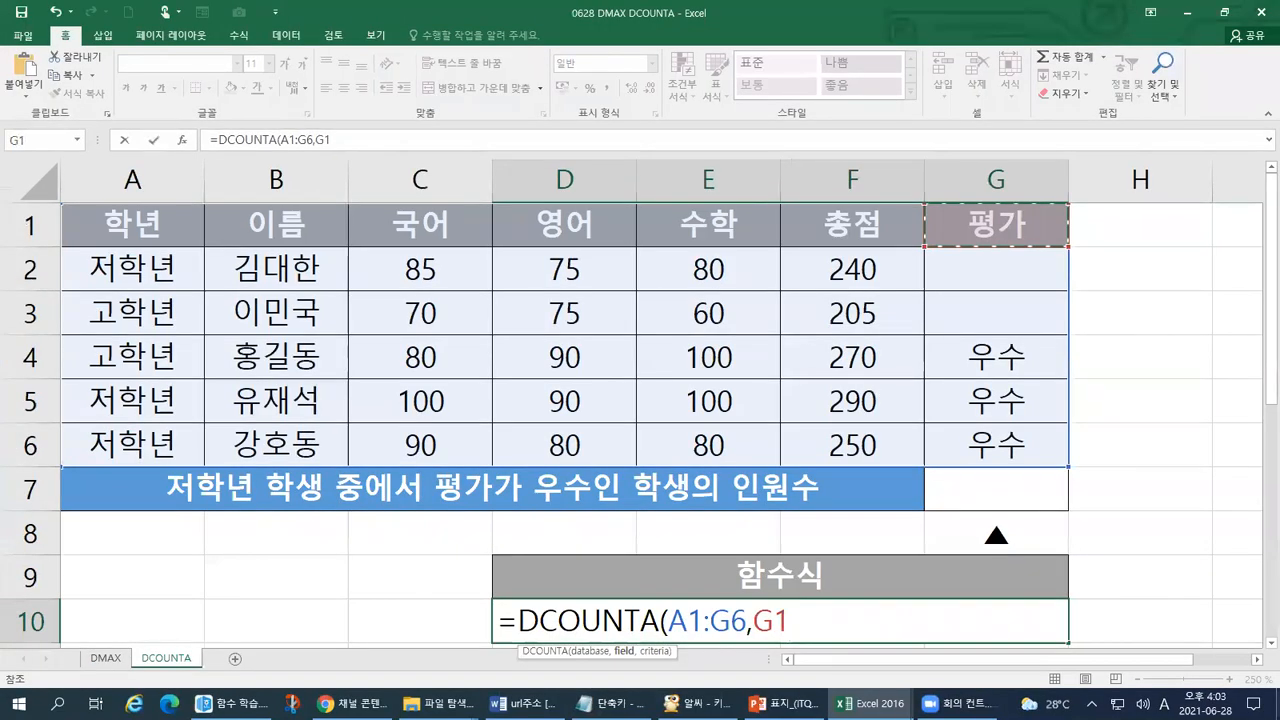
type(",")
Tick the place for the criteria argument and underline "저학년" in the question in red, clearing each mark
key("ctrl+1")
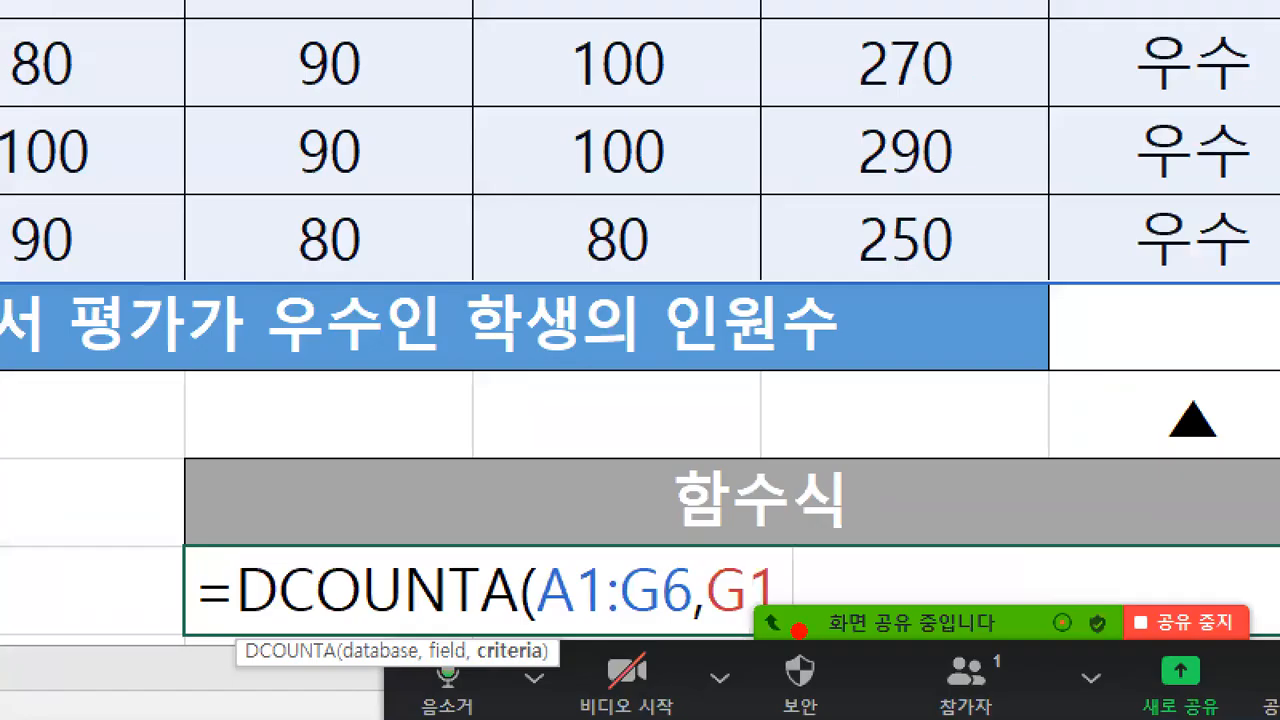
left_click_drag(830, 518, 877, 510)
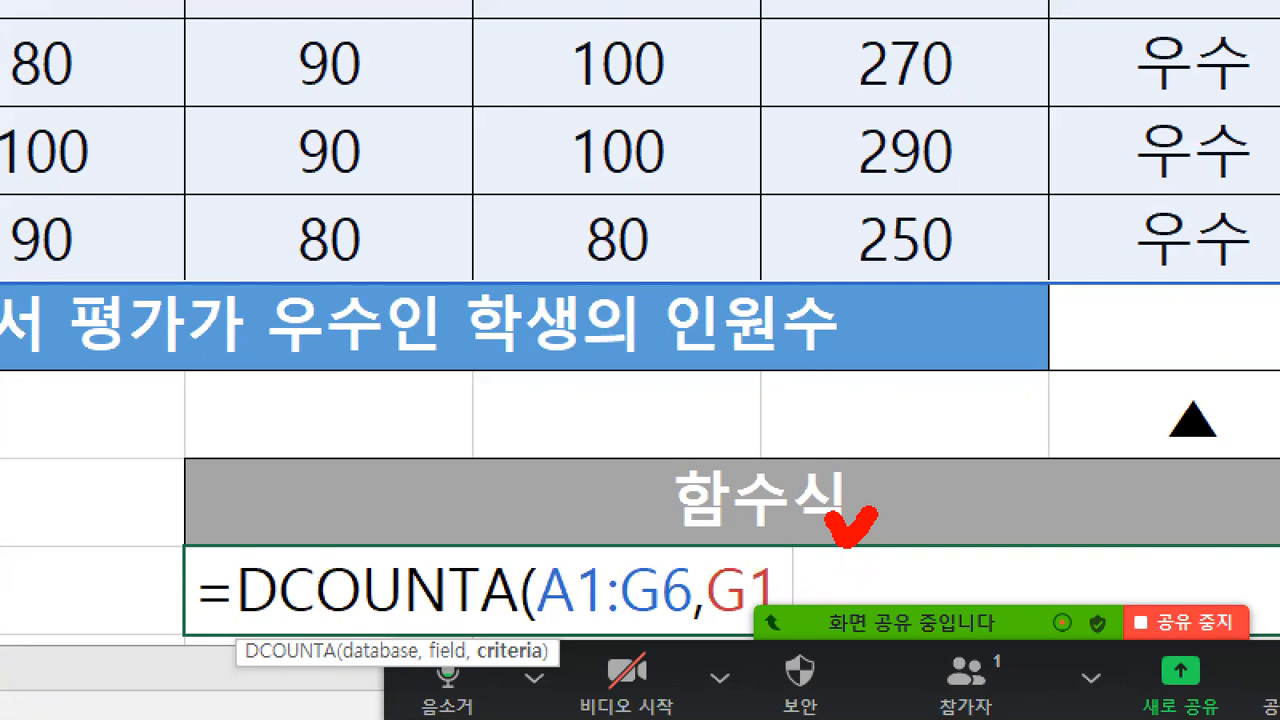
key("Escape")
key("ctrl+1")
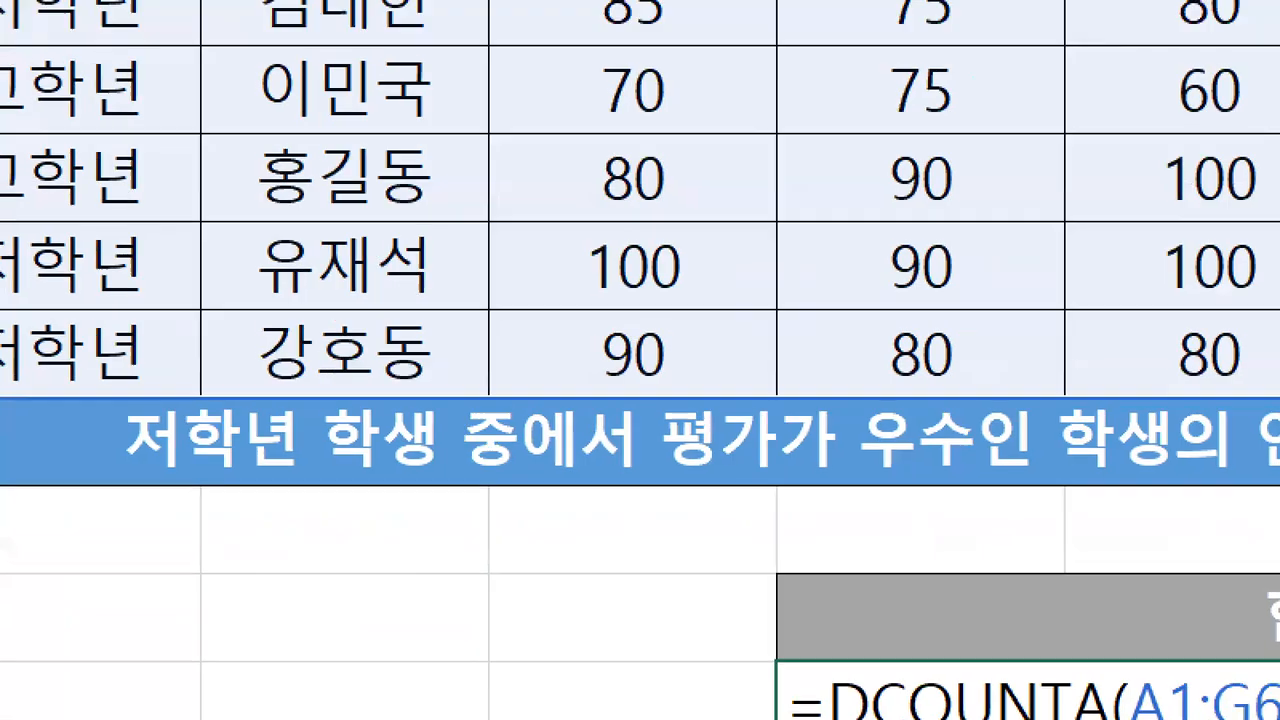
left_click_drag(140, 484, 300, 472)
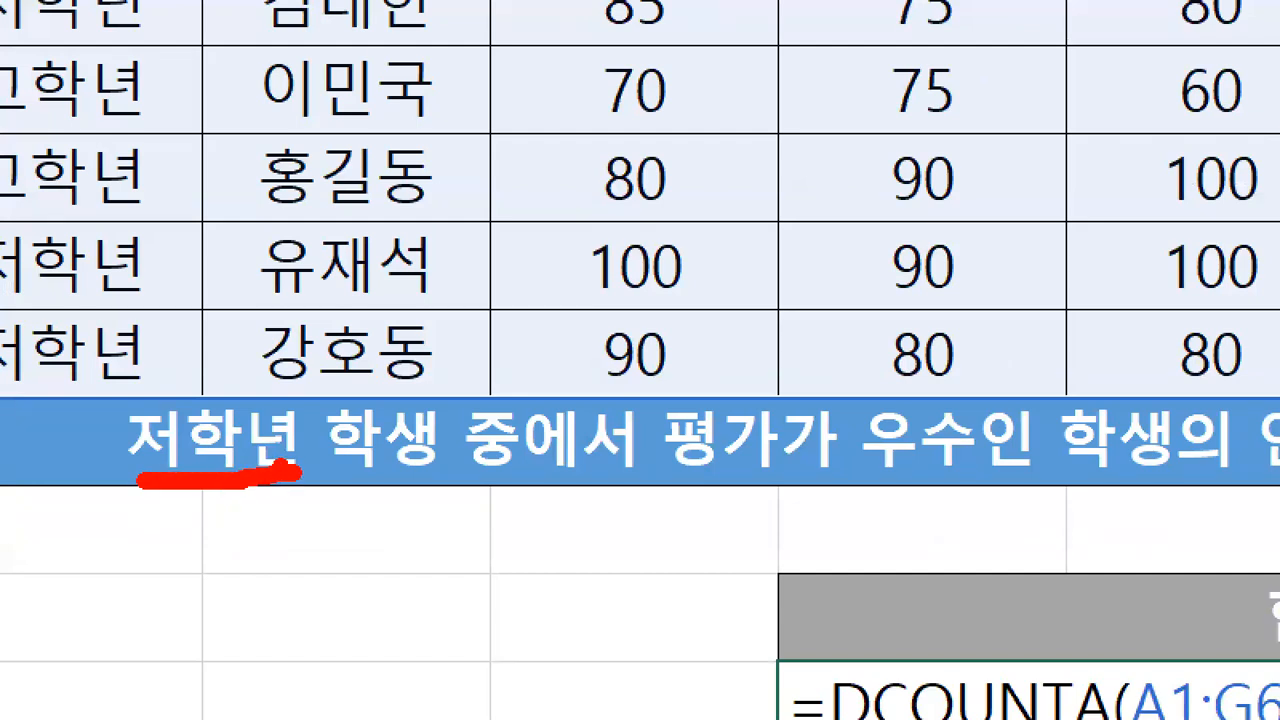
key("Escape")
Set A1:A2 as the criteria argument, tick the 학년 and 저학년 cells in red, and clear the marks
left_click_drag(116, 242, 110, 280)
key("ctrl+1")
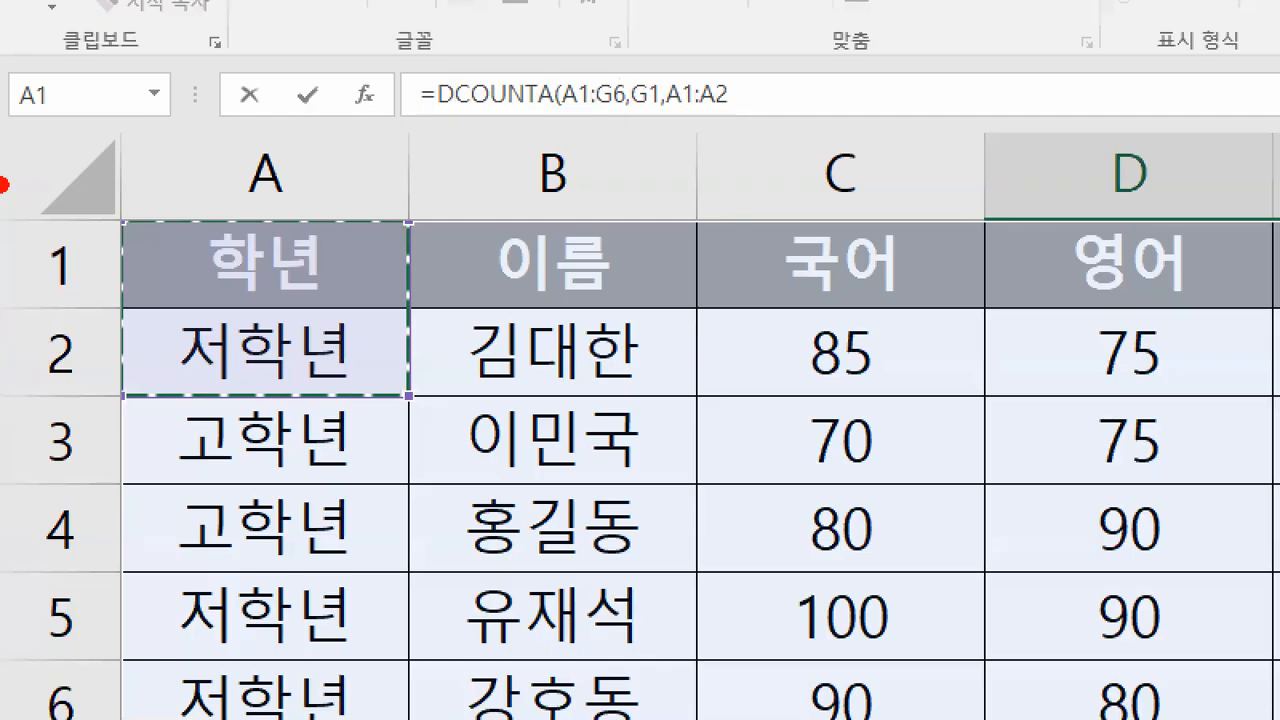
mouse_move(160, 195)
left_mouse_down()
mouse_move(170, 240)
mouse_move(203, 190)
left_mouse_up()
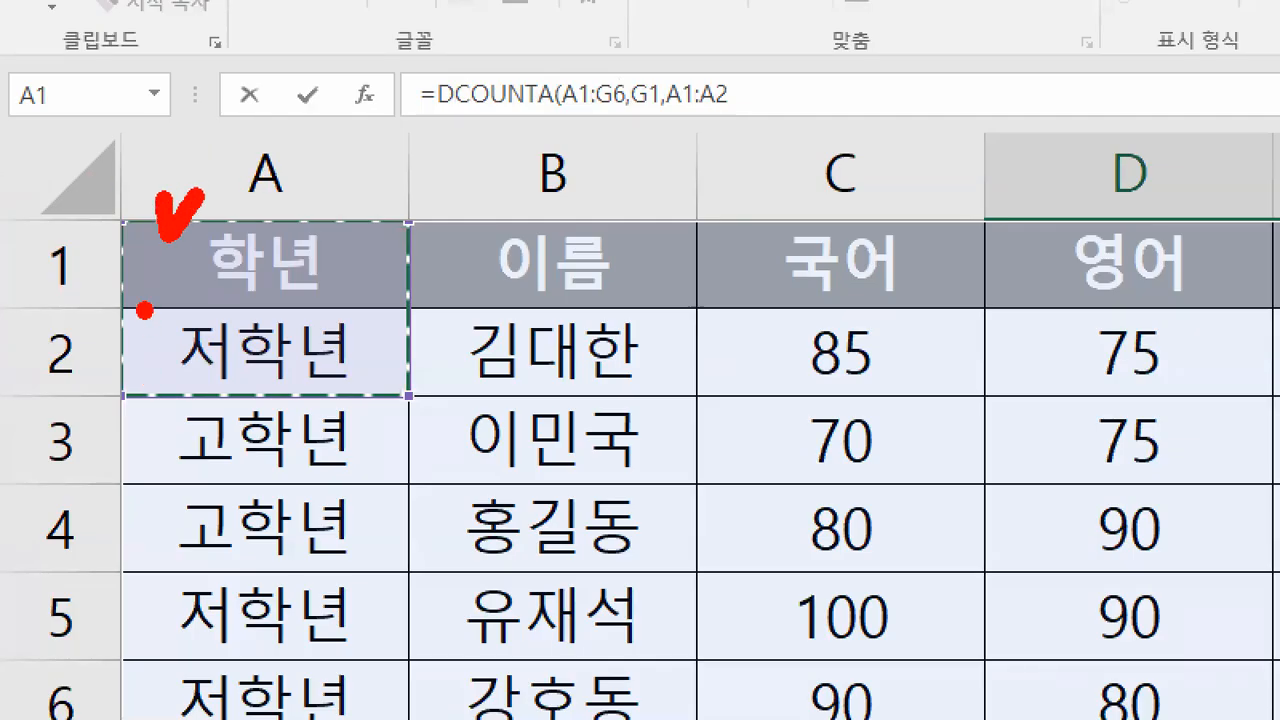
left_click_drag(143, 310, 188, 304)
key("Escape")
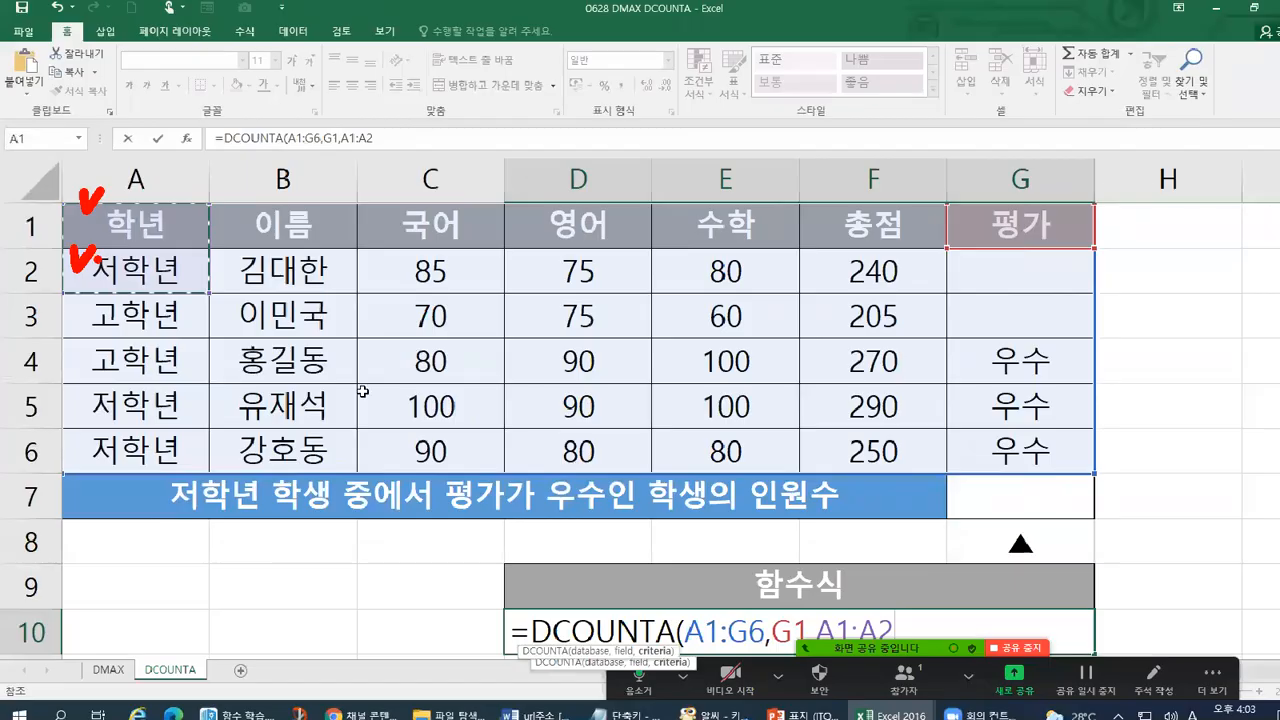
Zoom in on the formula, underline the arguments A1:G6, G1 and A1:A2 in red, and clear the marks
key("ctrl+1")
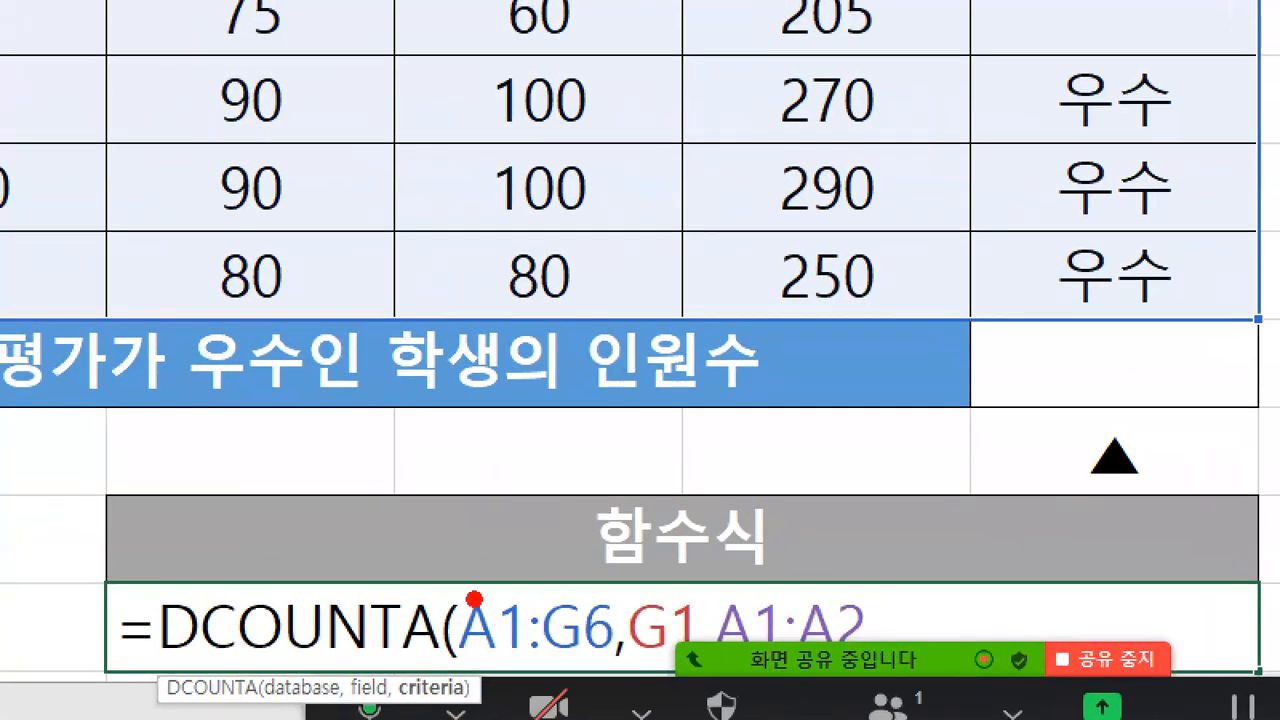
left_click_drag(424, 674, 682, 660)
left_click(640, 664)
left_click_drag(716, 670, 876, 658)
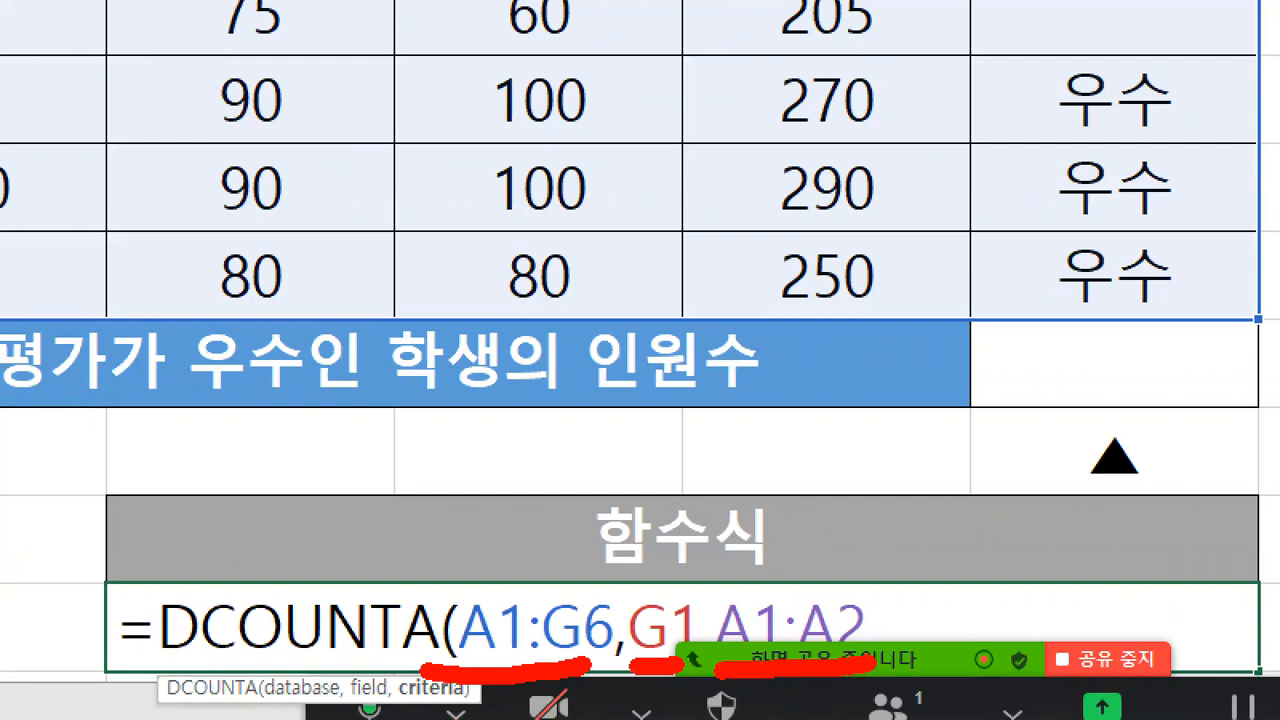
key("Escape")
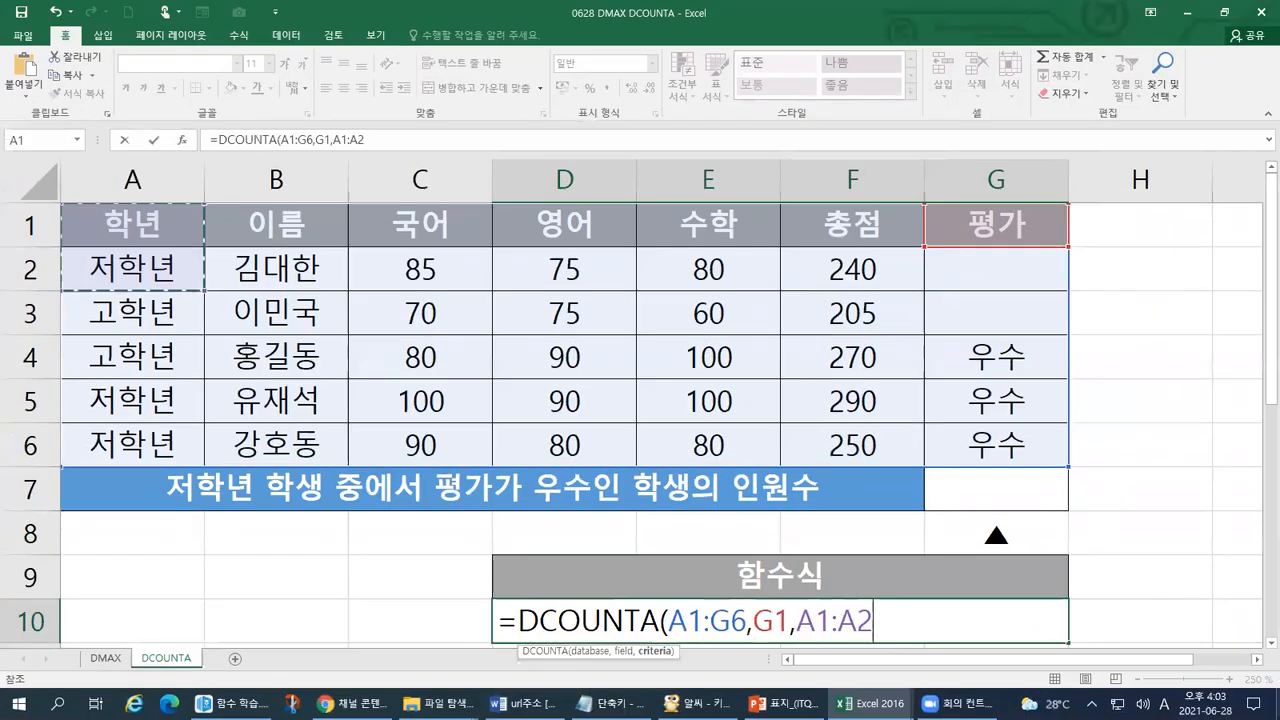
Close the DCOUNTA formula with a parenthesis, tick the bracket in red, and clear the mark
type(")")
key("ctrl+1")
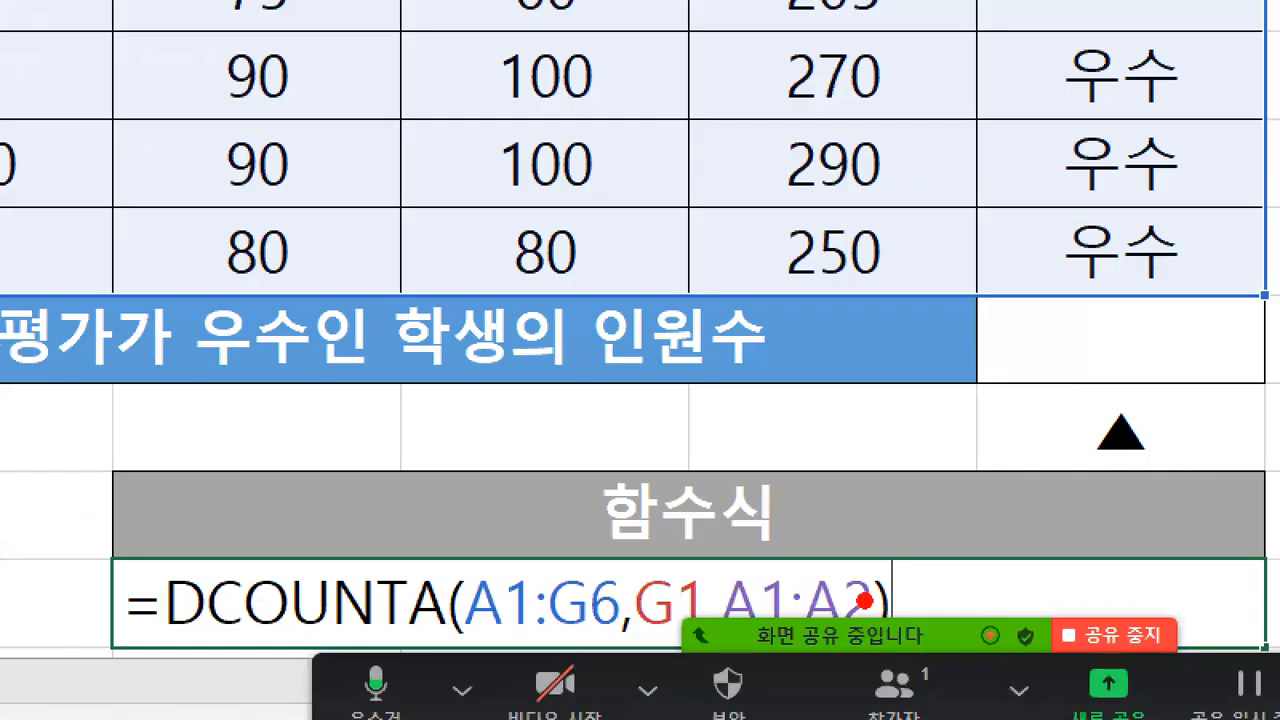
left_click_drag(858, 515, 913, 489)
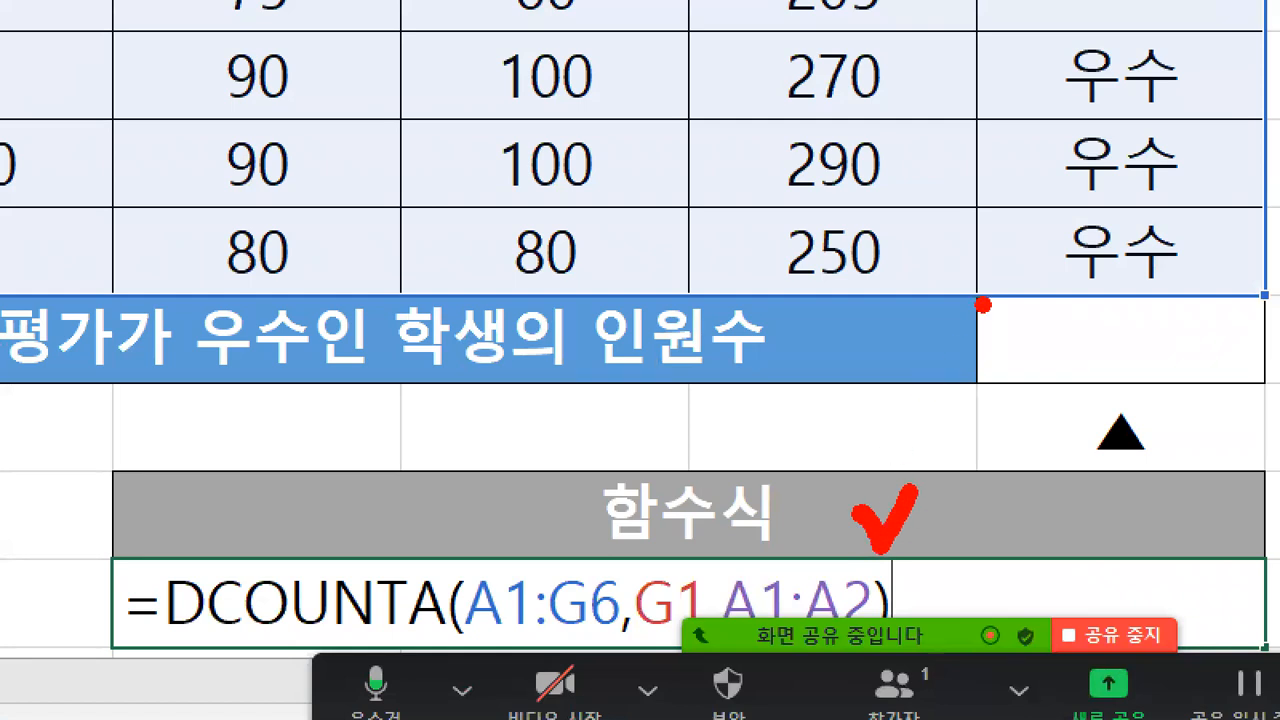
key("Escape")
Zoom in on the 평가 column and draw red boxes around its header and around the whole column
key("ctrl+1")
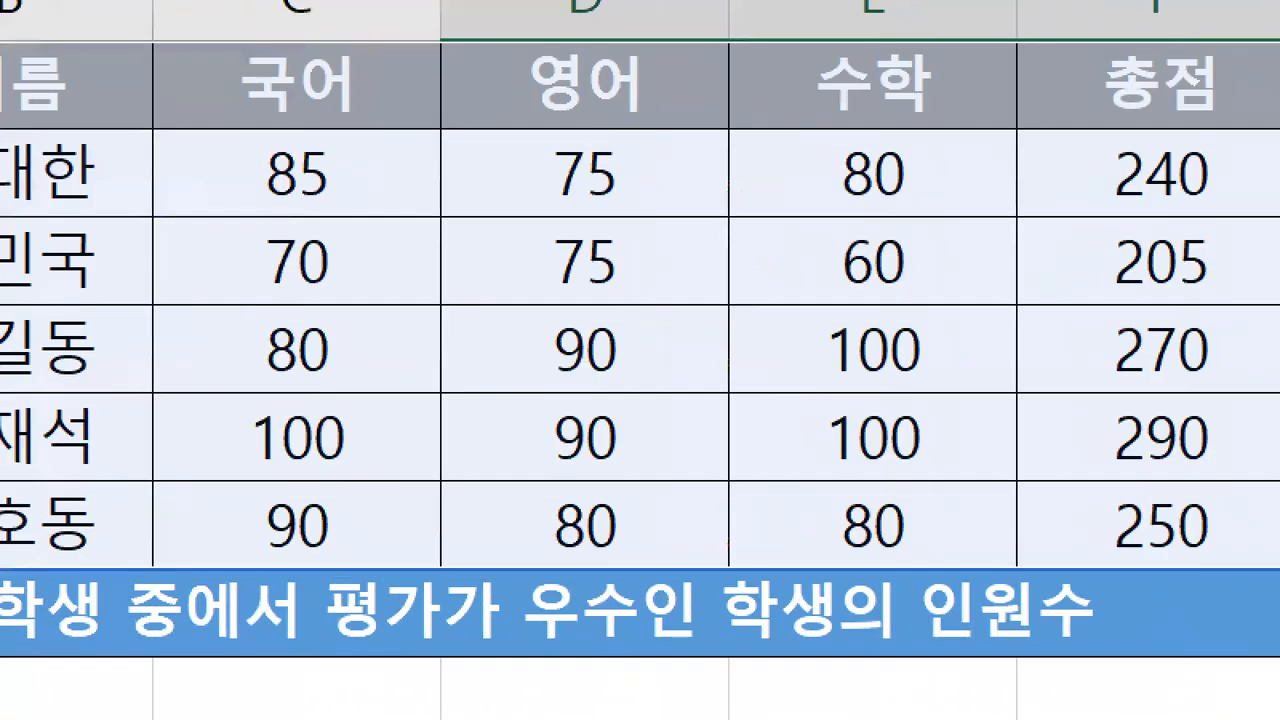
left_click(1093, 343)
mouse_move(1012, 117)
left_mouse_down()
mouse_move(1148, 82)
mouse_move(978, 28)
mouse_move(996, 122)
left_mouse_up()
mouse_move(937, 41)
left_mouse_down()
mouse_move(942, 480)
mouse_move(1132, 601)
left_mouse_up()
mouse_move(1213, 238)
left_mouse_down()
mouse_move(1212, 10)
mouse_move(900, 10)
mouse_move(915, 40)
left_mouse_up()
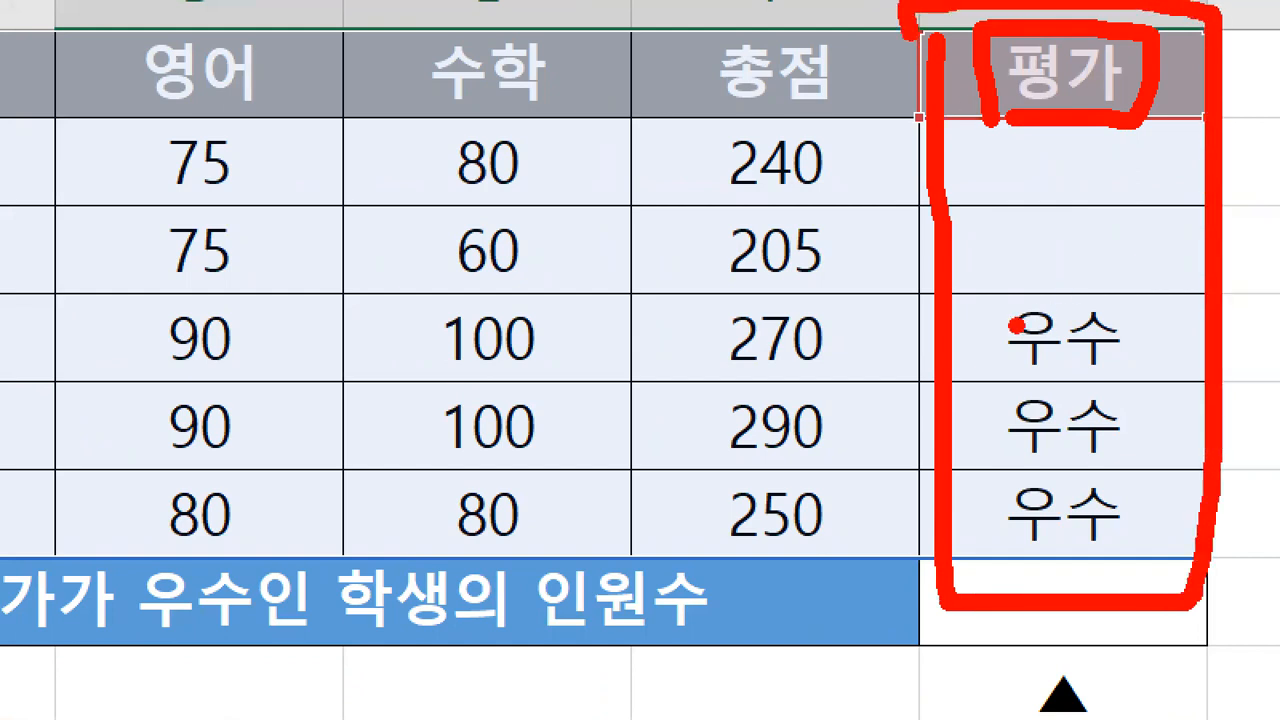
Tick the three 우수 cells in red and write a 3 above them
left_click_drag(968, 266, 1022, 248)
left_click_drag(981, 376, 1018, 376)
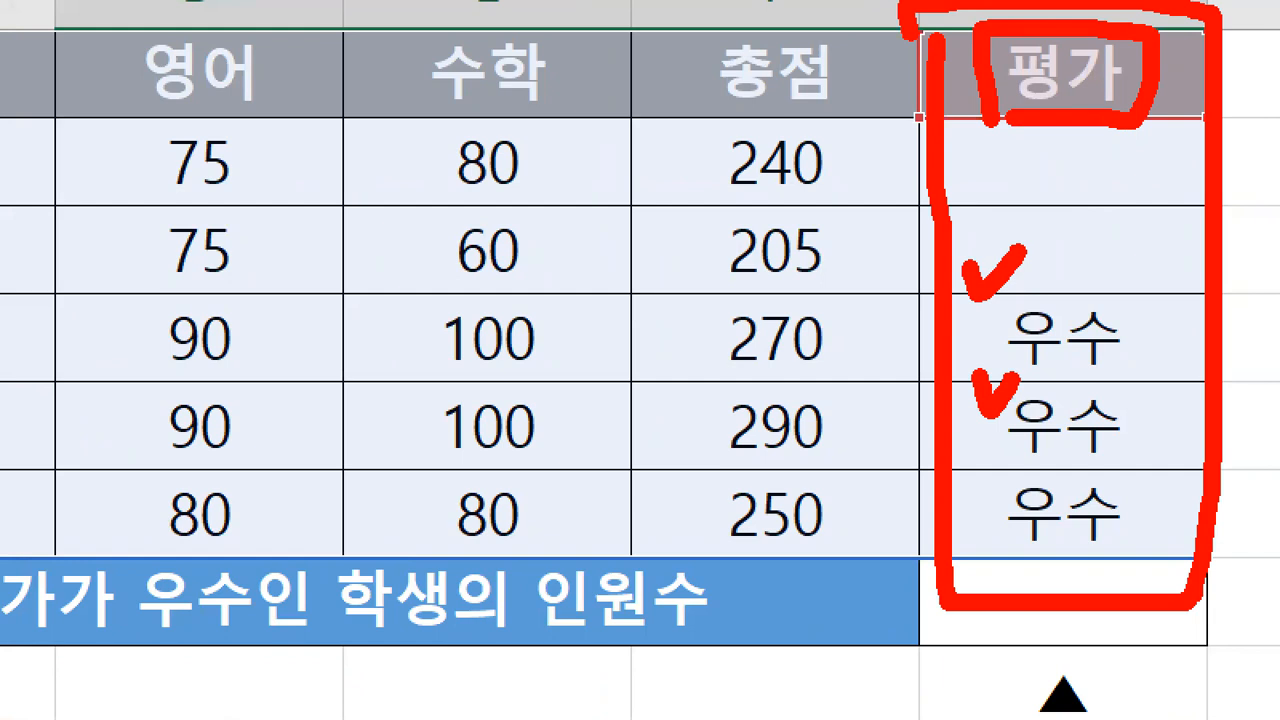
mouse_move(974, 468)
left_mouse_down()
mouse_move(990, 502)
mouse_move(1012, 462)
left_mouse_up()
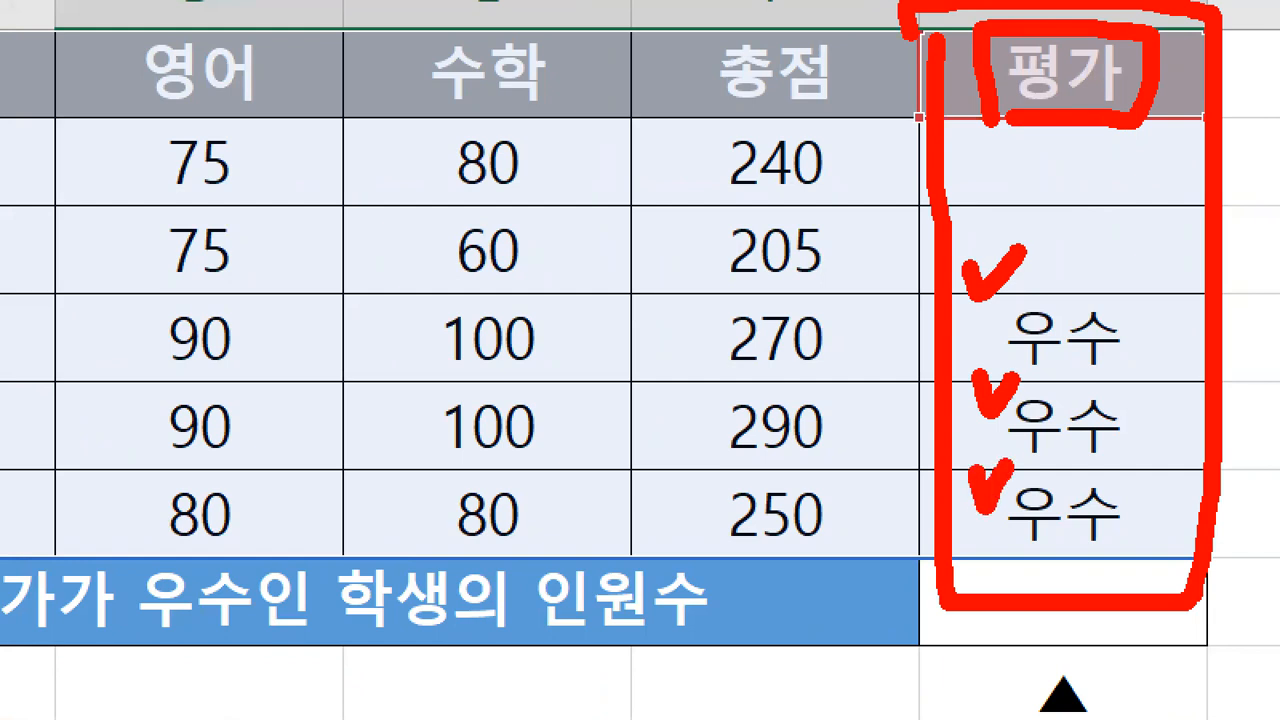
mouse_move(1108, 182)
left_mouse_down()
mouse_move(1165, 192)
mouse_move(1178, 240)
mouse_move(1106, 292)
left_mouse_up()
Underline "인원수" in the question, mark the end of each 우수 cell in red, and clear all marks
mouse_move(505, 656)
left_mouse_down()
mouse_move(590, 660)
mouse_move(712, 630)
left_mouse_up()
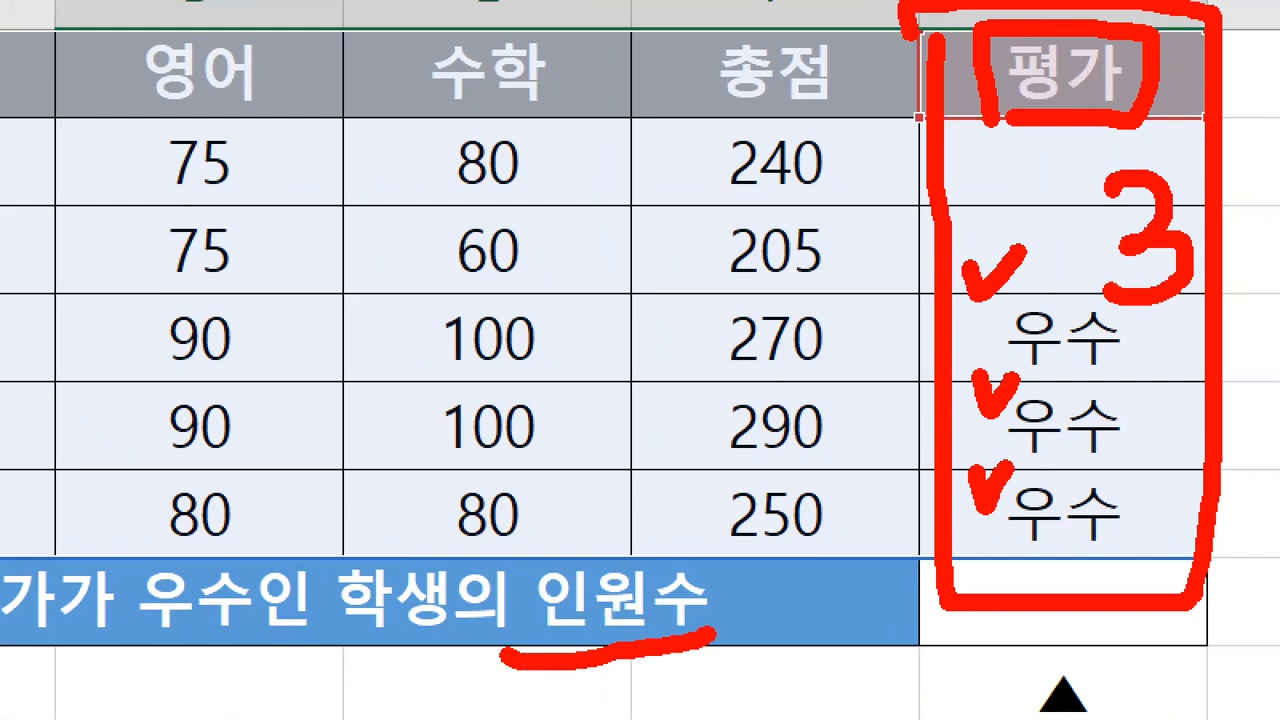
left_click_drag(1148, 328, 1166, 350)
mouse_move(1150, 430)
left_mouse_down()
mouse_move(1164, 455)
mouse_move(1160, 505)
left_mouse_up()
left_click_drag(1160, 505, 1180, 490)
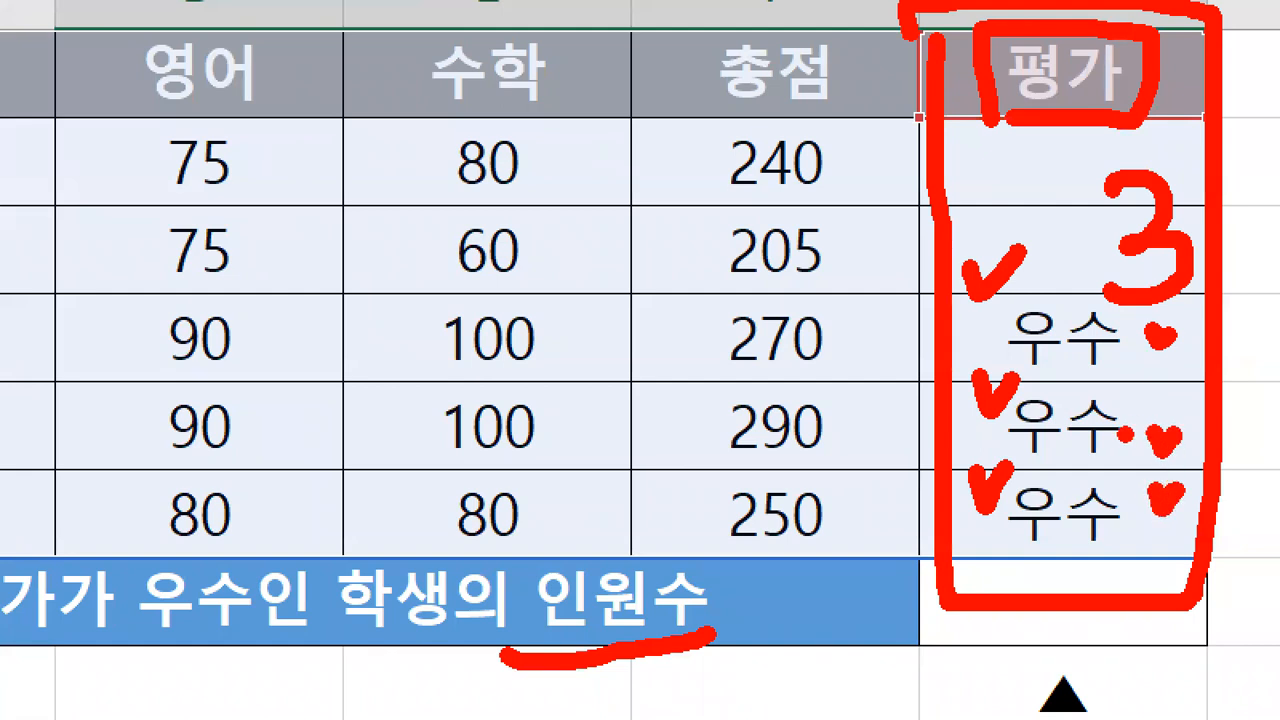
key("Escape")
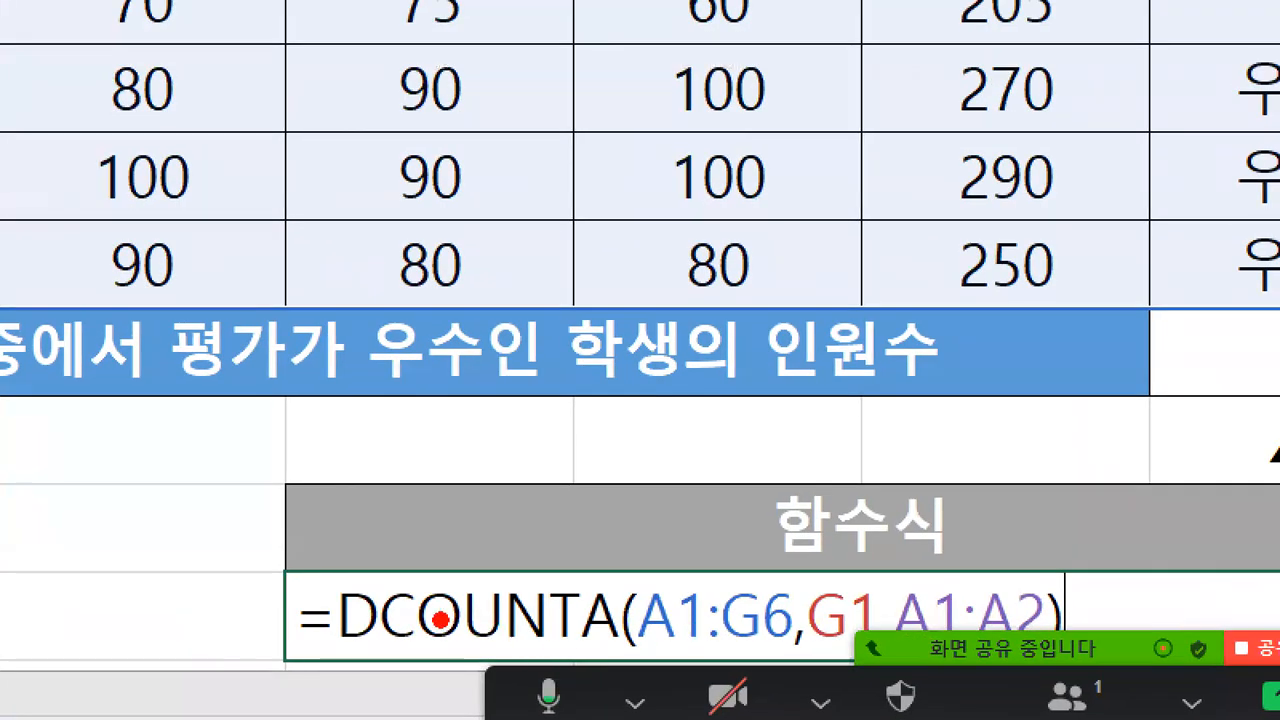
Tick the start of the formula, underline DCOUNTA and A1:G6, and circle and tick G1 in red
mouse_move(298, 478)
left_mouse_down()
mouse_move(300, 530)
mouse_move(371, 478)
left_mouse_up()
mouse_move(612, 648)
left_mouse_down()
mouse_move(628, 662)
mouse_move(782, 658)
mouse_move(806, 585)
mouse_move(880, 566)
mouse_move(850, 672)
left_mouse_up()
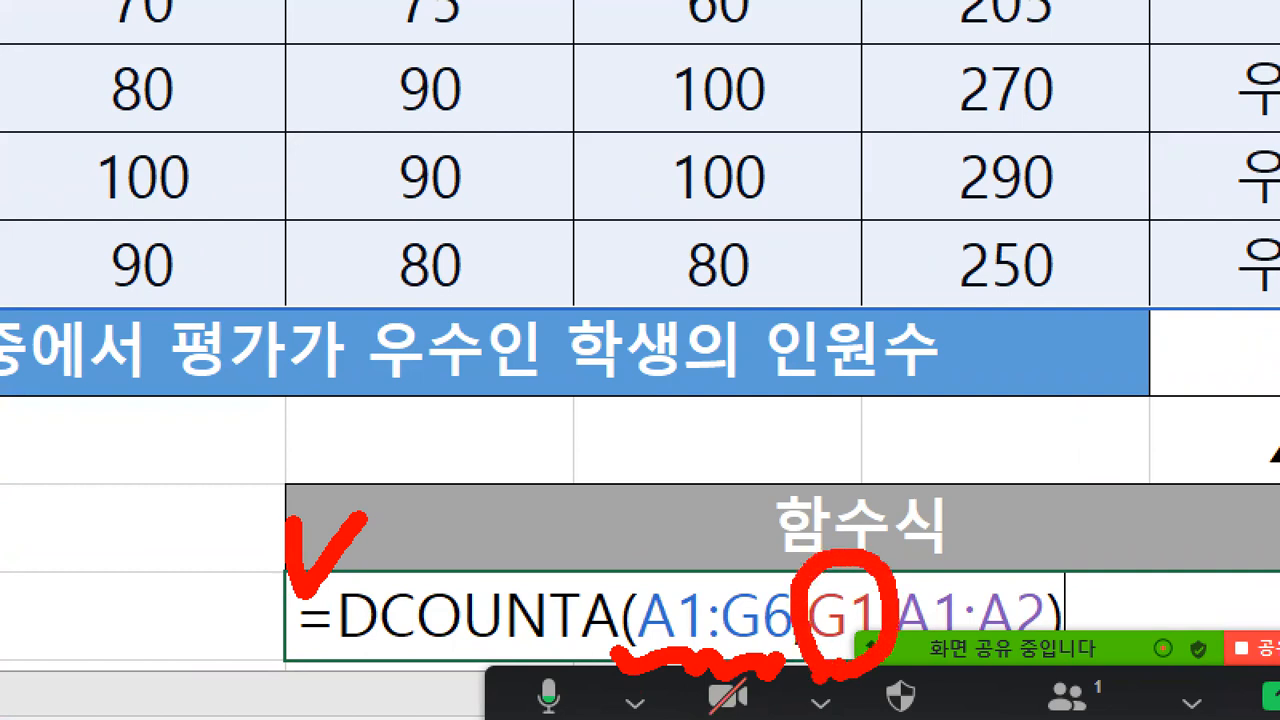
mouse_move(808, 508)
left_mouse_down()
mouse_move(832, 550)
mouse_move(857, 500)
left_mouse_up()
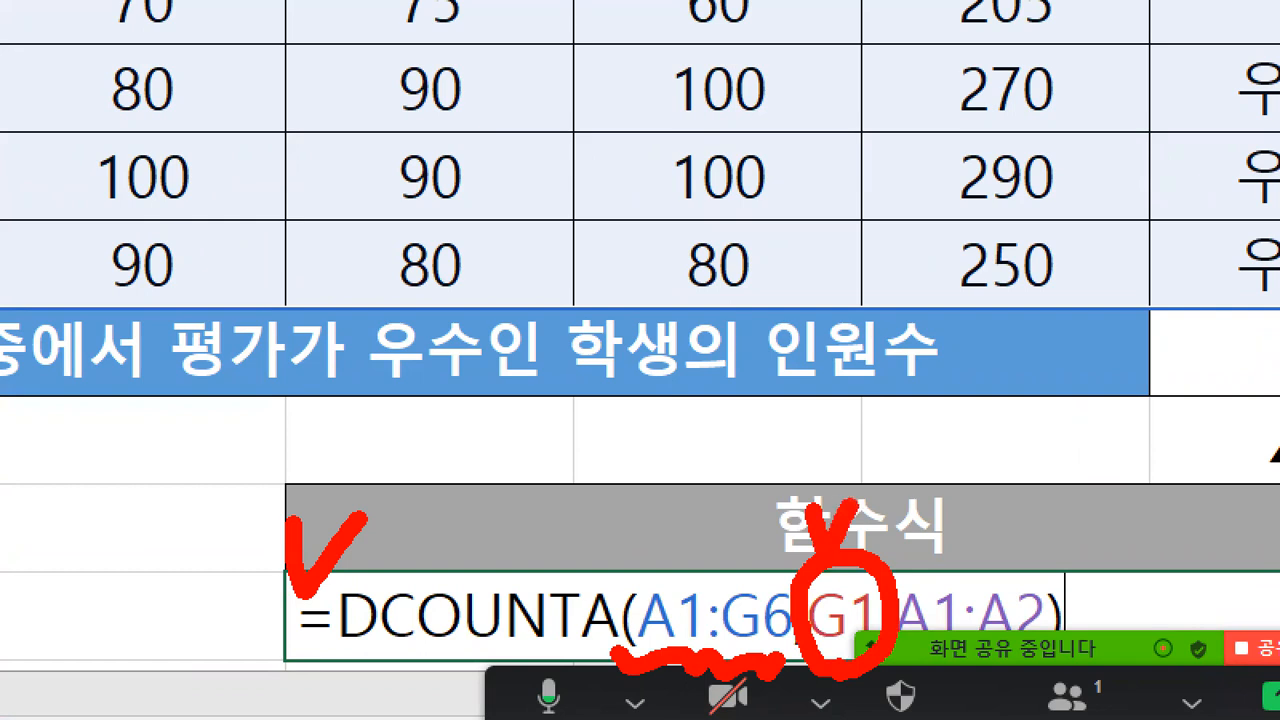
left_click_drag(364, 652, 606, 650)
Write "문자" in red above the DCOUNTA formula, circle the word, and add a small tick below it
mouse_move(484, 406)
left_mouse_down()
mouse_move(482, 450)
mouse_move(522, 402)
mouse_move(496, 440)
mouse_move(526, 458)
left_mouse_up()
left_click_drag(502, 466, 496, 514)
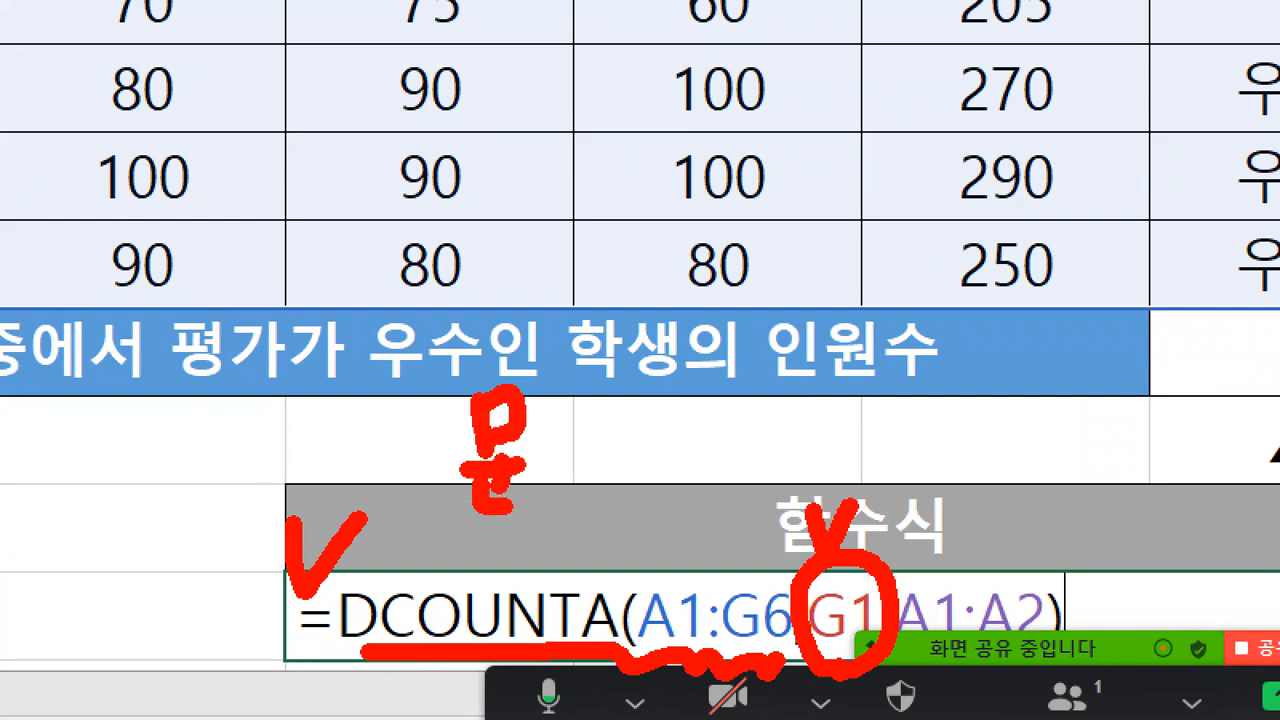
left_click_drag(576, 372, 526, 536)
mouse_move(564, 450)
left_mouse_down()
mouse_move(610, 406)
mouse_move(562, 486)
left_mouse_up()
left_click_drag(590, 458, 624, 494)
left_click_drag(657, 380, 657, 534)
left_click_drag(664, 452, 696, 450)
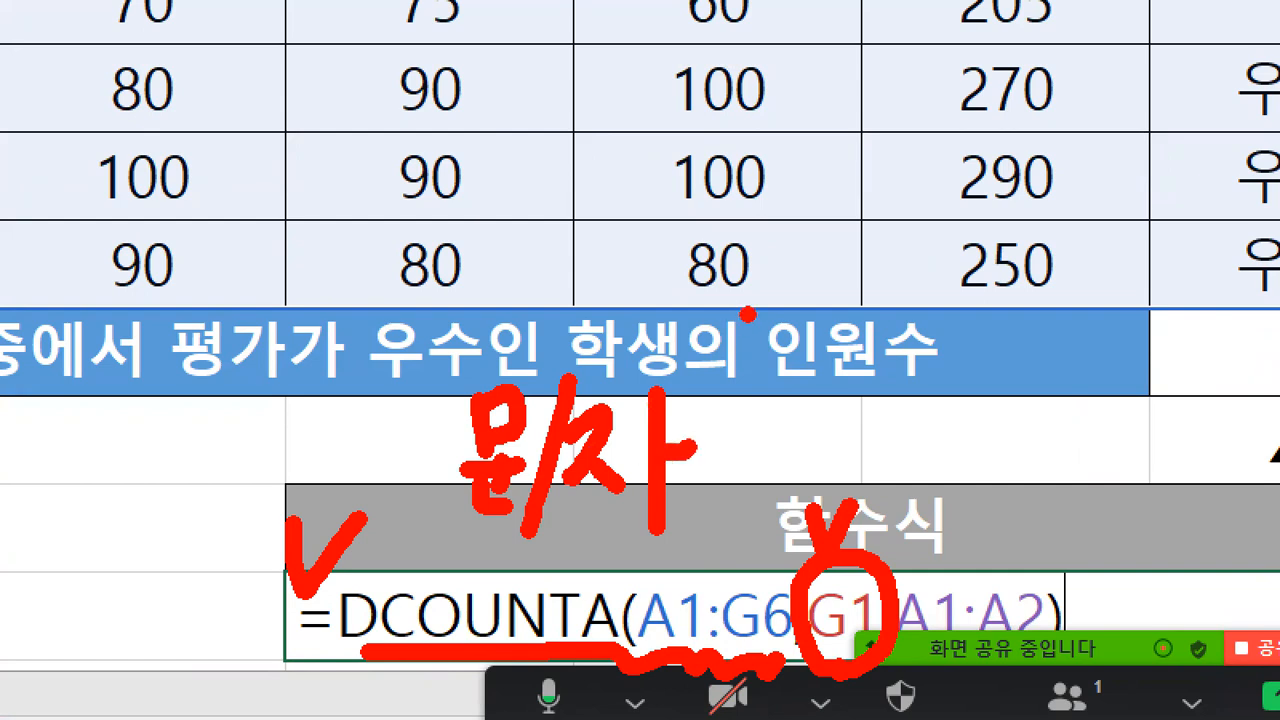
mouse_move(695, 535)
left_mouse_down()
mouse_move(340, 570)
mouse_move(620, 245)
mouse_move(740, 470)
mouse_move(672, 535)
left_mouse_up()
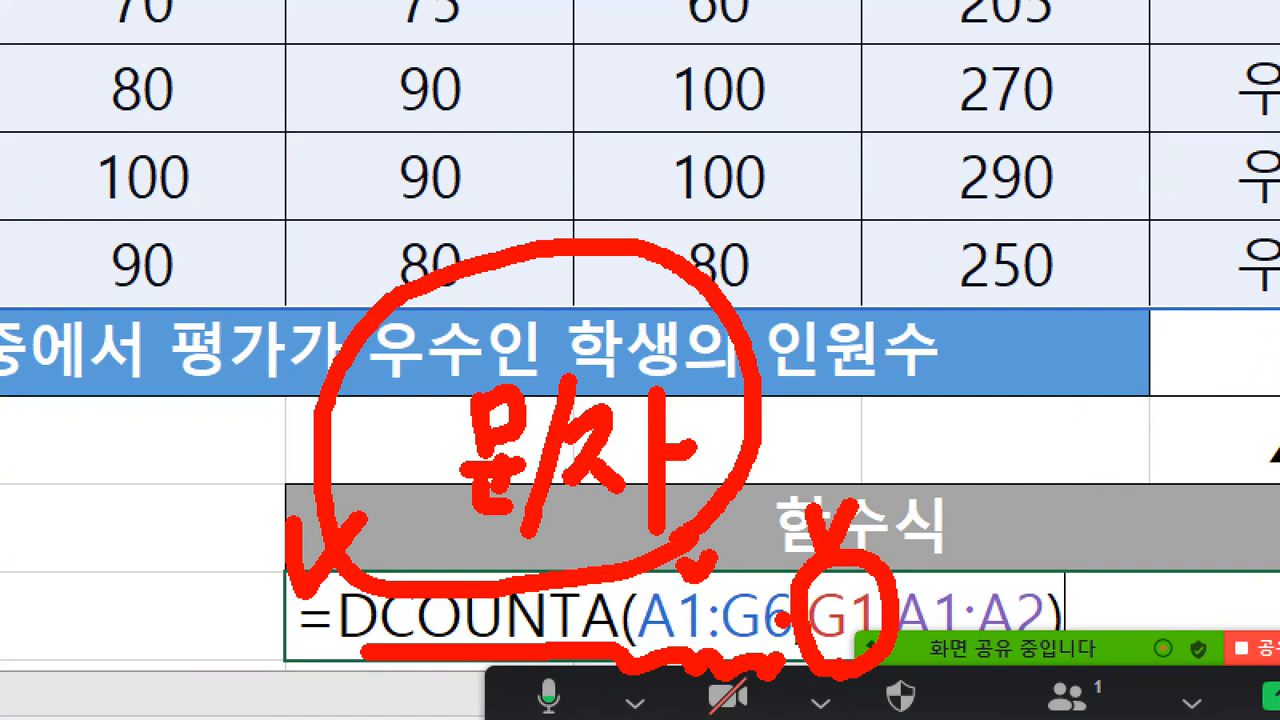
Circle the D of DCOUNTA, tick G1 again, and draw a red box containing three dots above the criteria argument
mouse_move(358, 664)
left_mouse_down()
mouse_move(326, 652)
mouse_move(325, 576)
mouse_move(385, 620)
mouse_move(340, 678)
left_mouse_up()
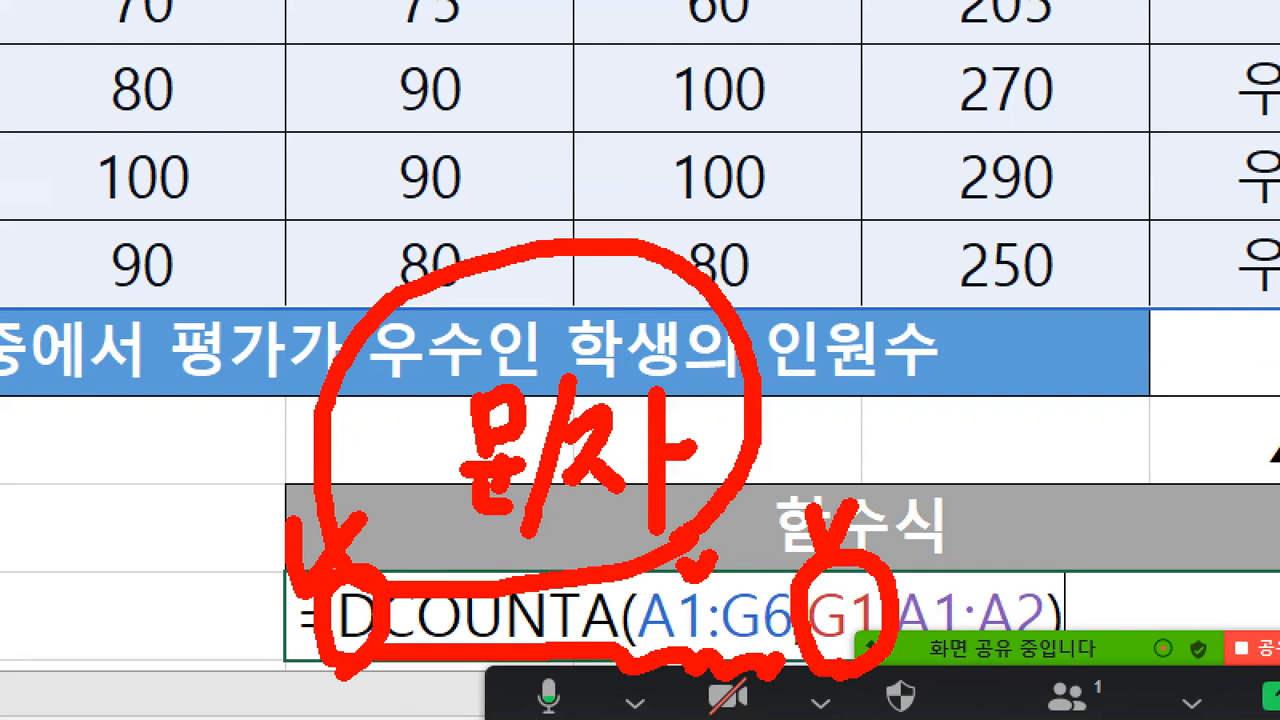
mouse_move(862, 555)
left_mouse_down()
mouse_move(868, 508)
mouse_move(918, 498)
left_mouse_up()
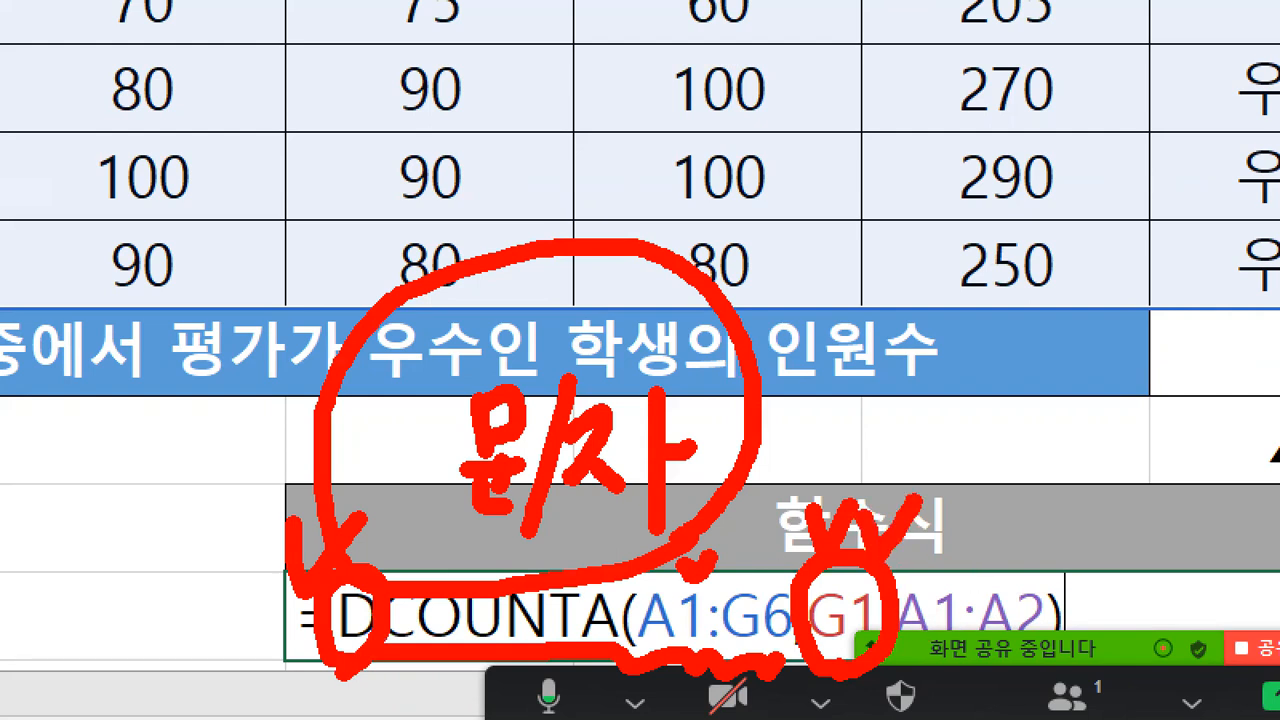
mouse_move(970, 360)
left_mouse_down()
mouse_move(962, 548)
mouse_move(1036, 552)
mouse_move(1054, 366)
mouse_move(938, 370)
left_mouse_up()
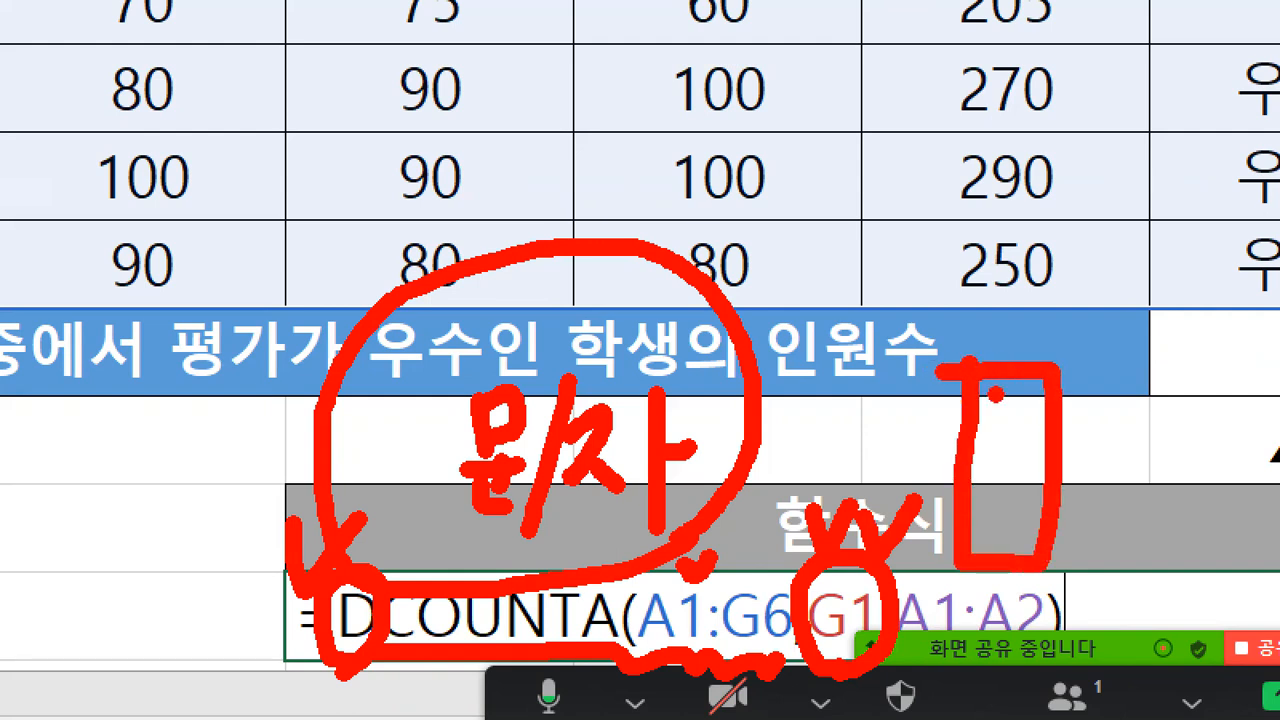
left_click(1001, 467)
left_click(1001, 497)
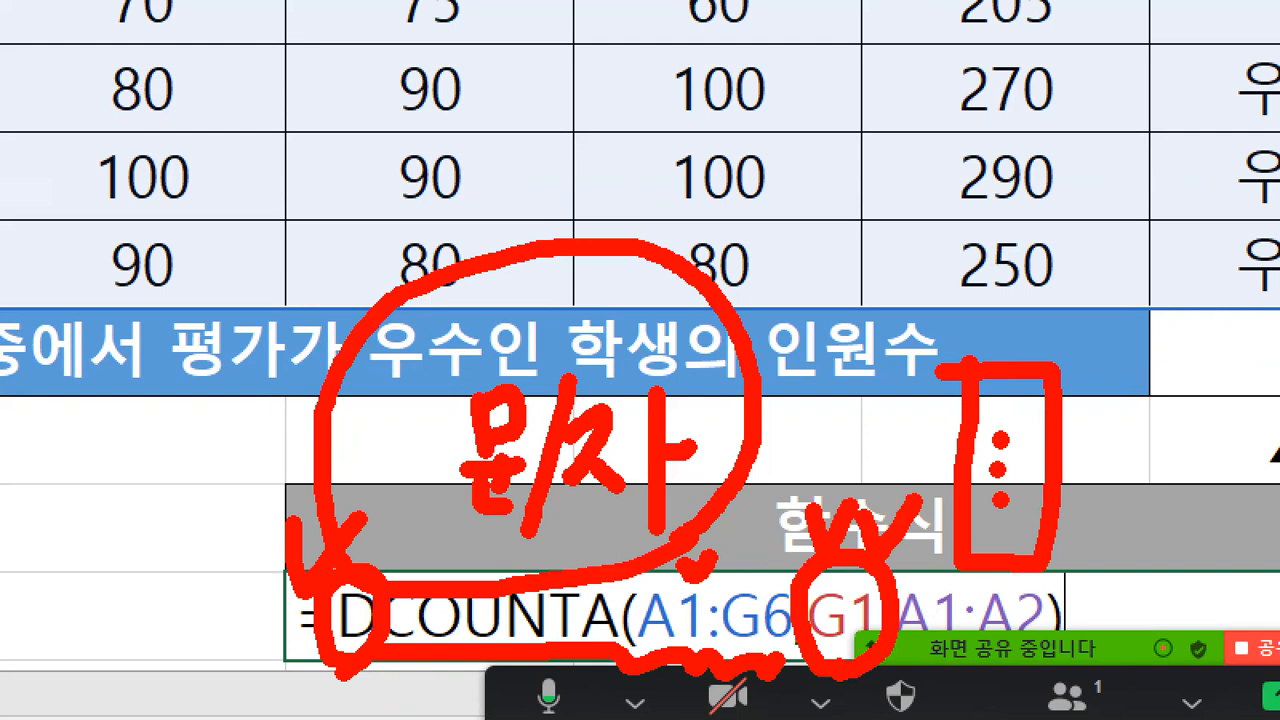
Write a 3 beside the dotted box and underline "평가", "우수" and "인원수" in the question in red
left_click(1136, 472)
mouse_move(1117, 487)
left_mouse_down()
mouse_move(1140, 482)
mouse_move(1125, 530)
mouse_move(1150, 578)
mouse_move(1092, 562)
left_mouse_up()
left_click_drag(1208, 573, 1164, 605)
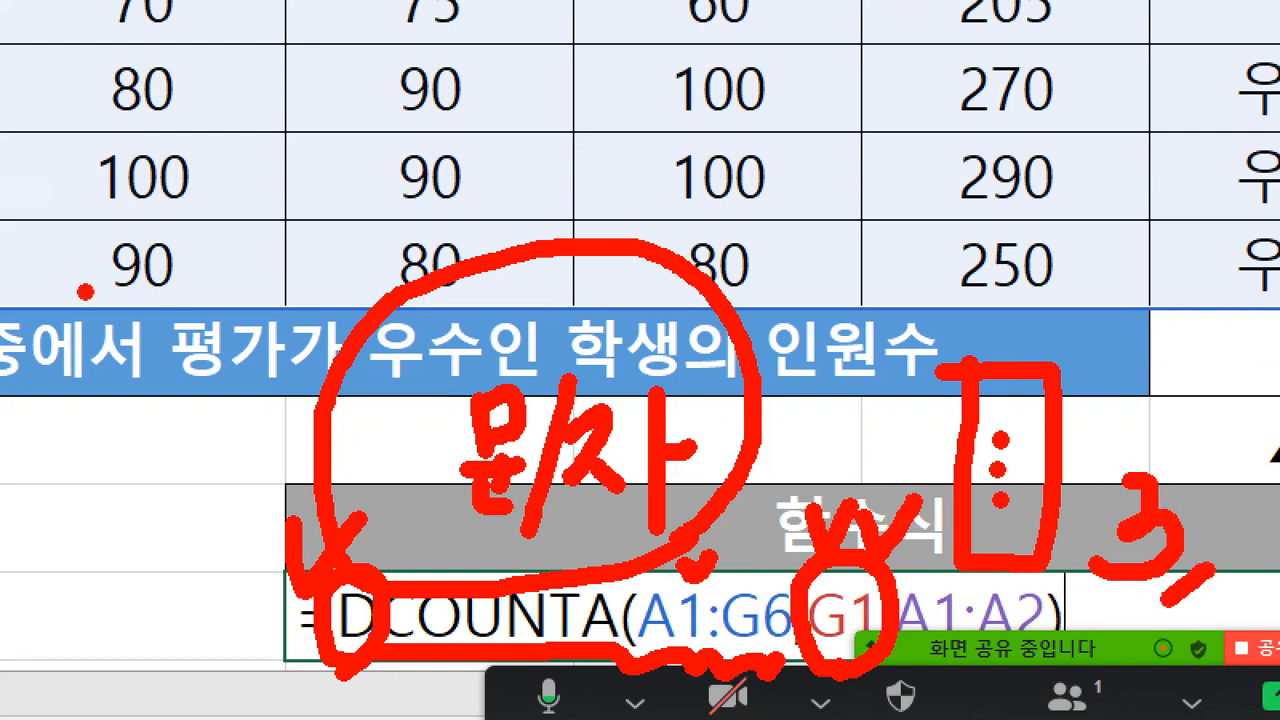
left_click_drag(4, 402, 250, 400)
left_click_drag(384, 394, 446, 395)
left_click_drag(812, 401, 900, 402)
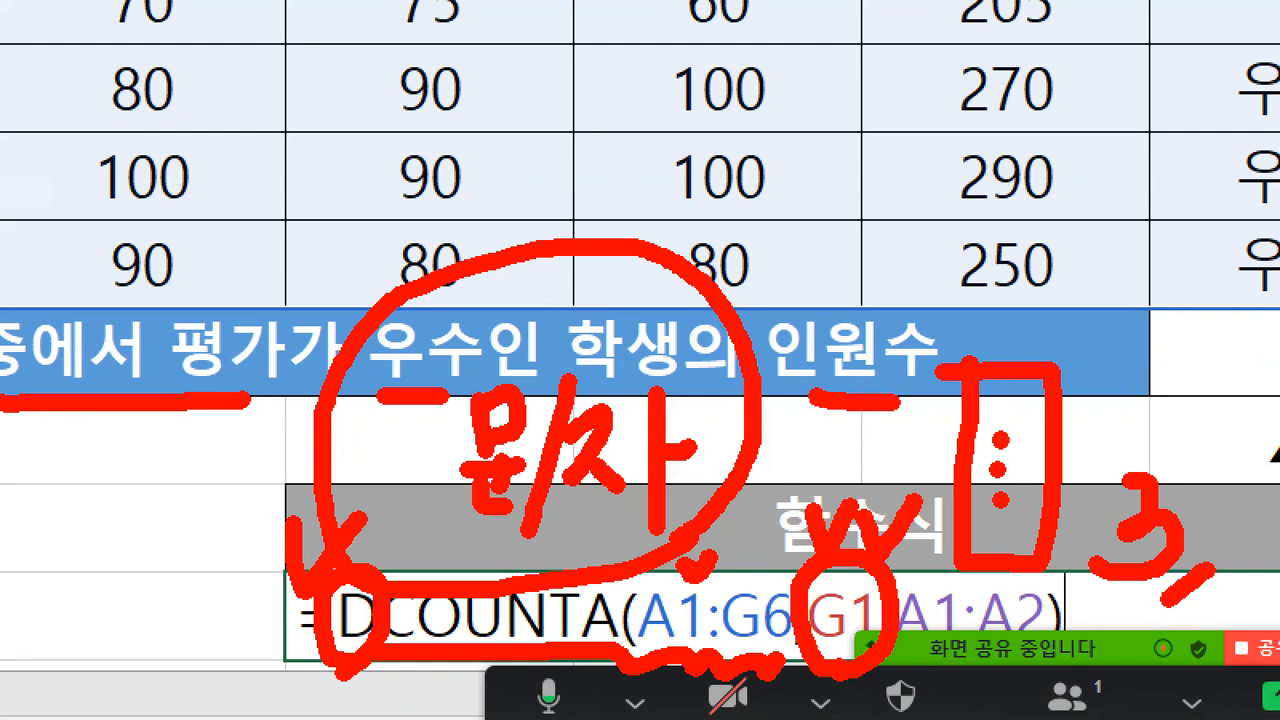
Clear the red annotations around the DCOUNTA formula and return to the full worksheet view
mouse_move(997, 340)
left_mouse_down()
mouse_move(1142, 298)
mouse_move(1108, 420)
mouse_move(1110, 460)
mouse_move(1140, 470)
left_mouse_up()
key("Escape")
key("Escape")
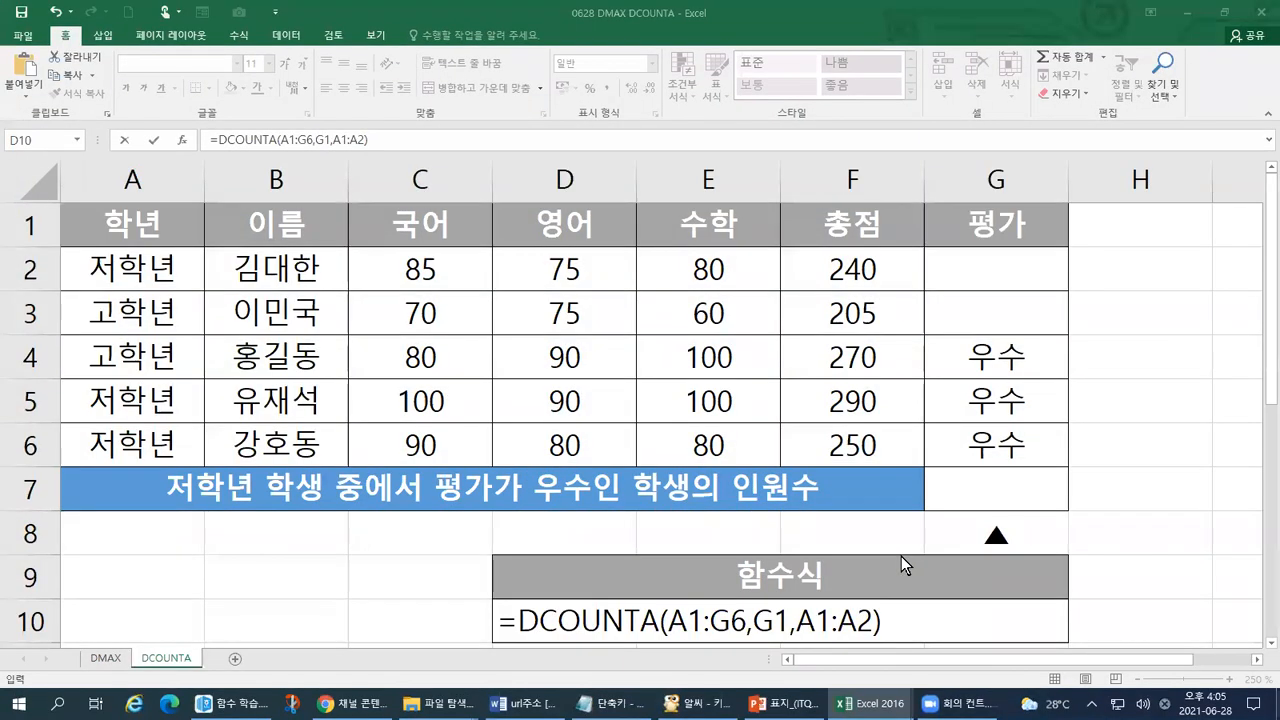
Tick the end and start of the DCOUNTA formula and draw a red arrow from the "함수식" header toward G7, then exit annotating
key("ctrl+1")
left_click(822, 578)
mouse_move(938, 603)
left_mouse_down()
mouse_move(955, 638)
mouse_move(975, 608)
left_mouse_up()
mouse_move(848, 558)
left_mouse_down()
mouse_move(1066, 468)
mouse_move(1020, 446)
mouse_move(1077, 429)
mouse_move(1082, 520)
left_mouse_up()
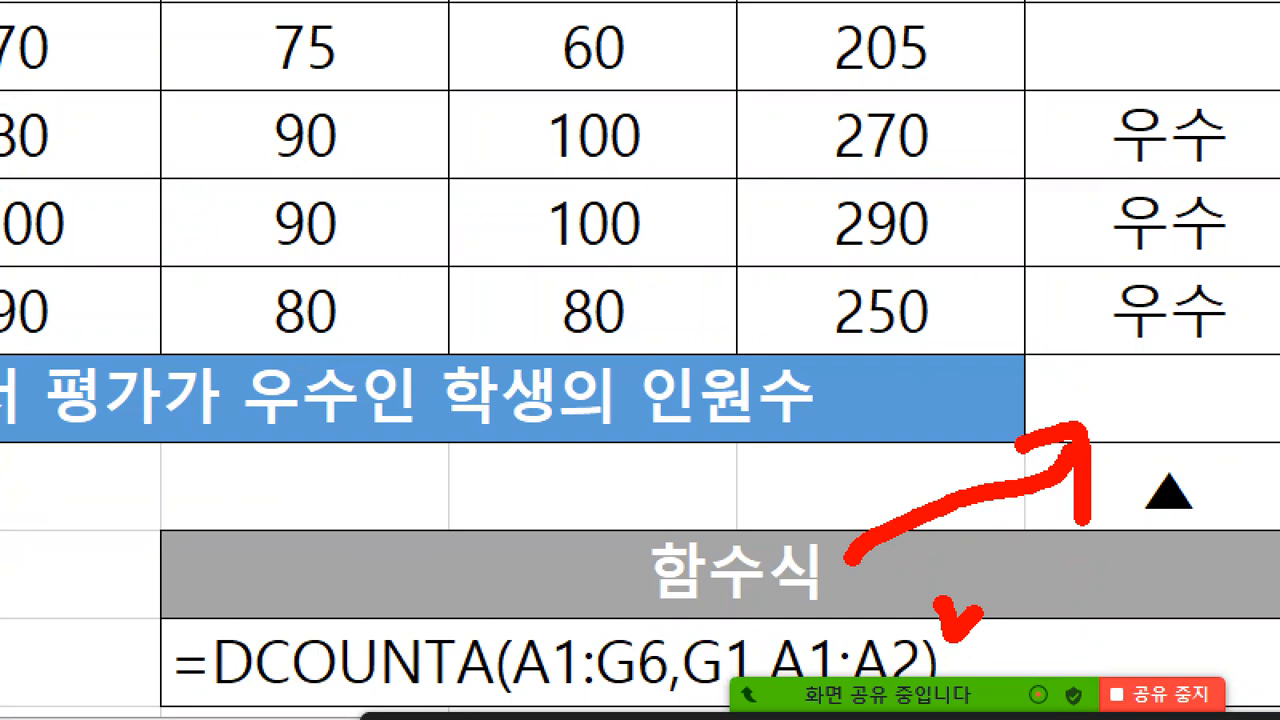
left_click_drag(181, 580, 232, 578)
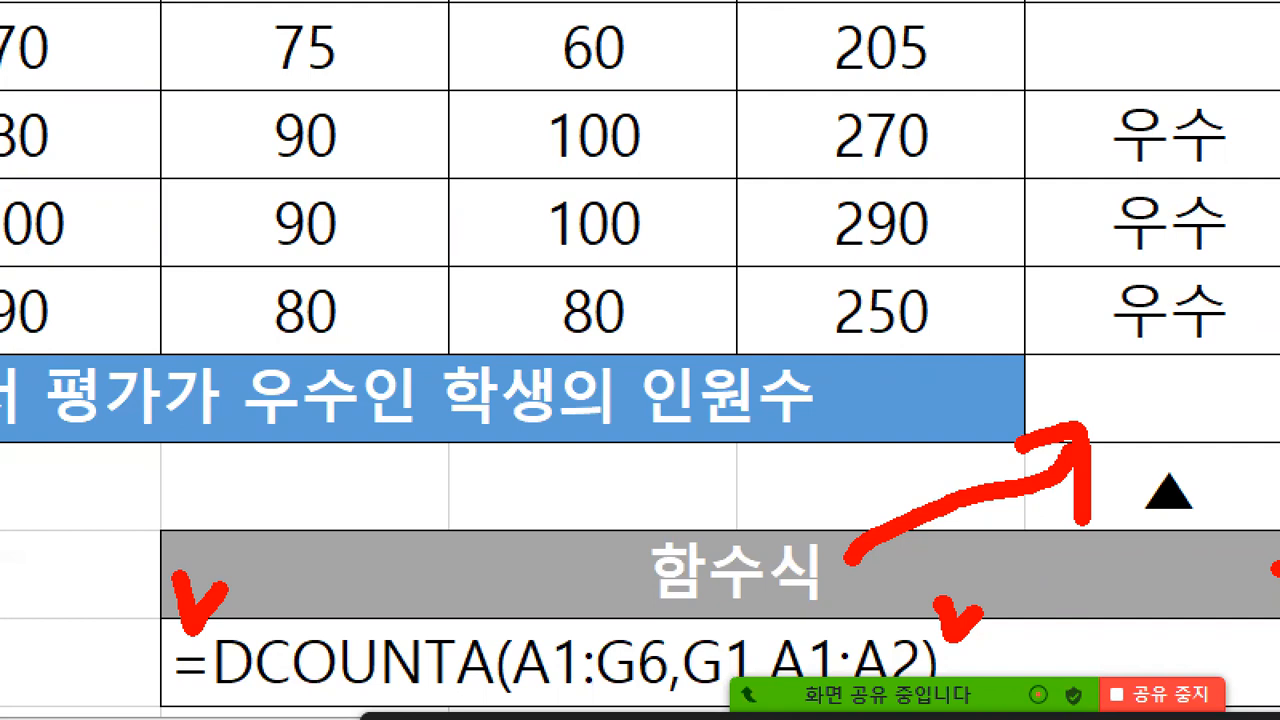
key("Escape")
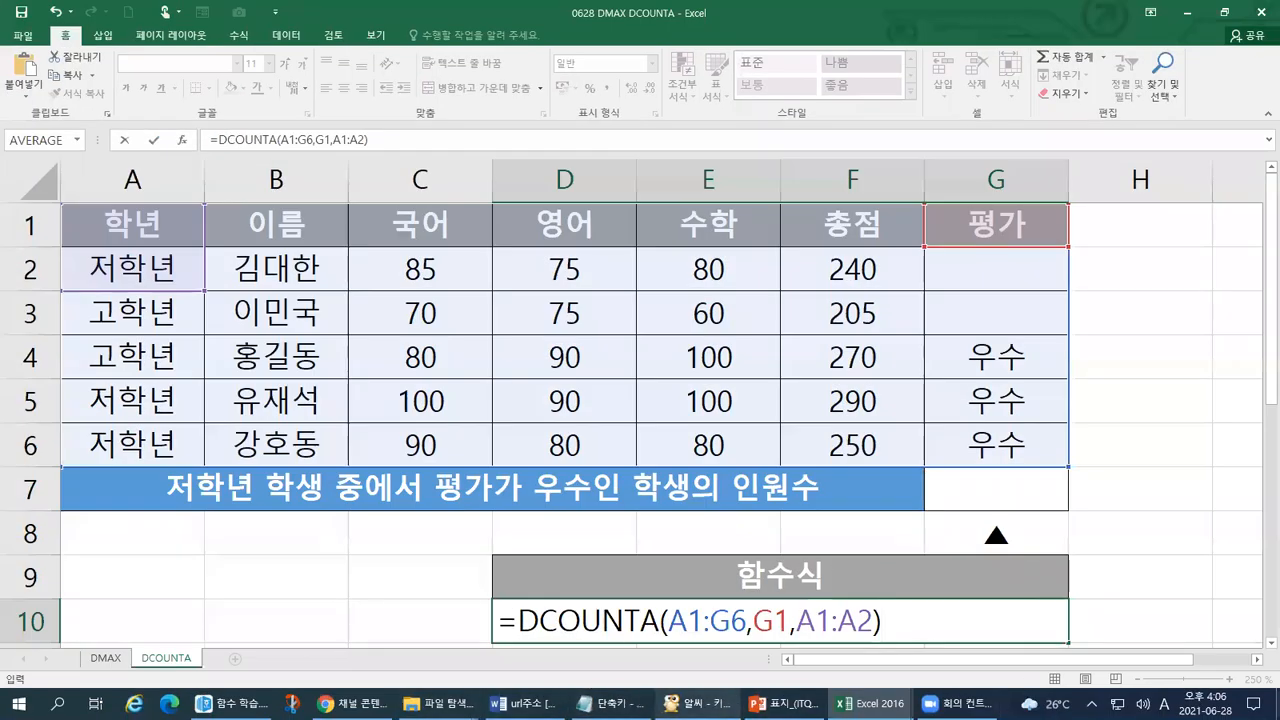
Switch to the PowerPoint learning-goals slide, underline "DMAX, DCOUNTA 함수" in red, and draw a curved bracket beside items 2 and 3
left_click(792, 703)
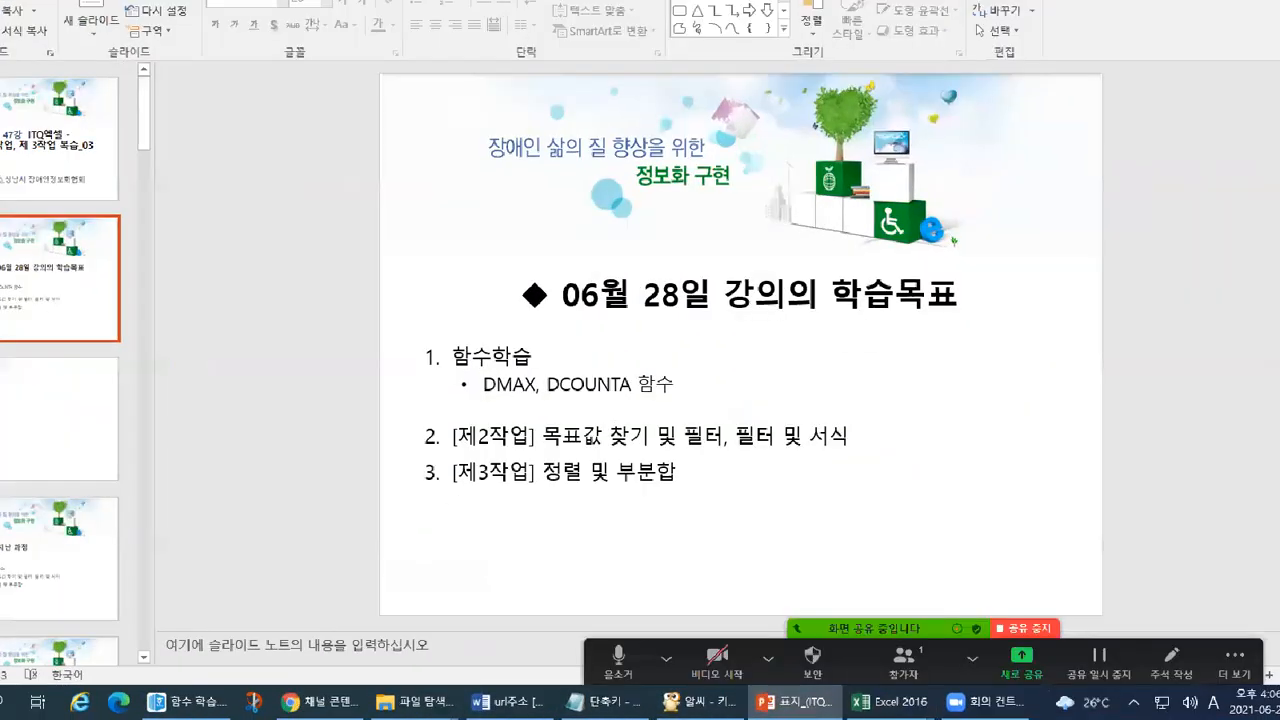
left_click_drag(465, 406, 692, 394)
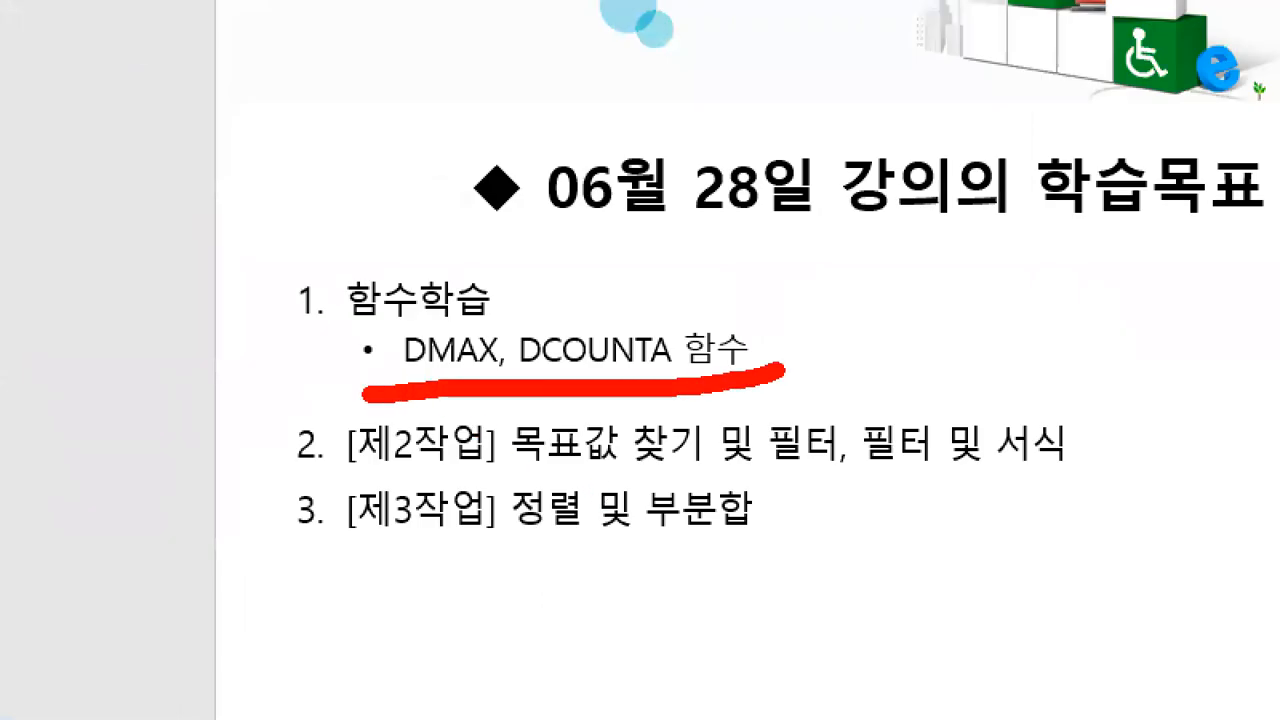
mouse_move(258, 404)
left_mouse_down()
mouse_move(220, 495)
mouse_move(316, 621)
left_mouse_up()
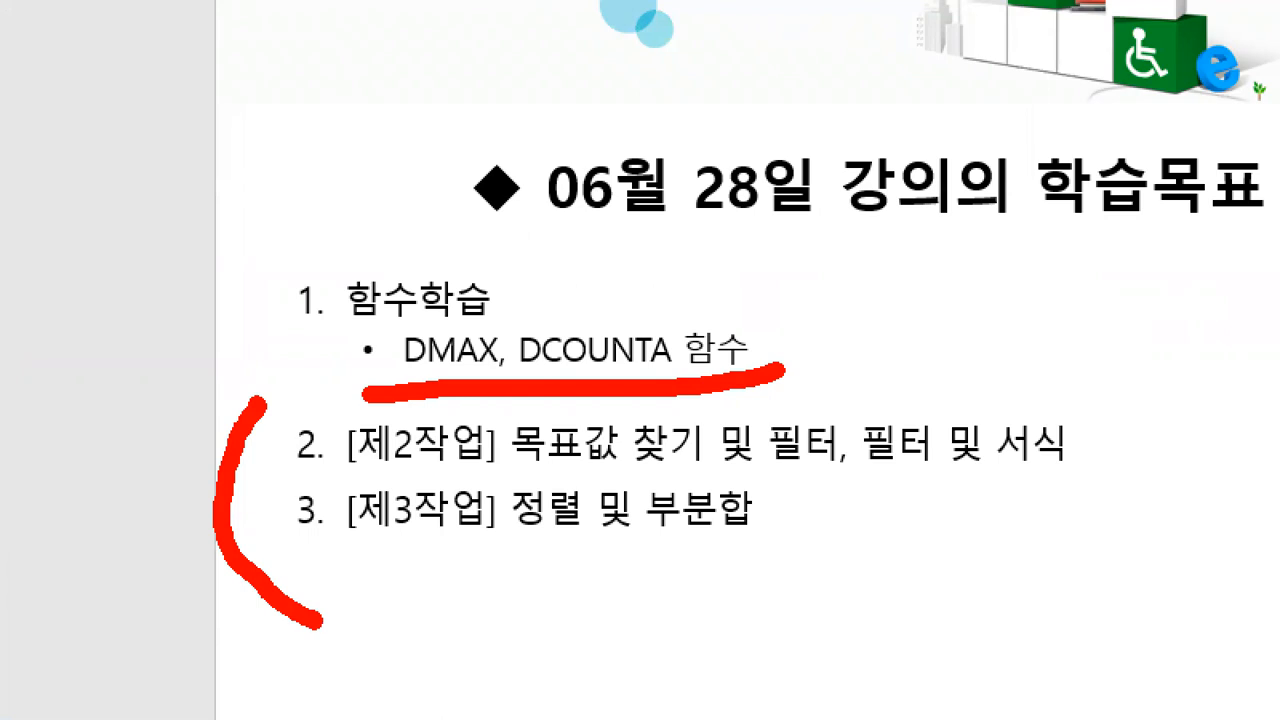
Underline "정렬 및 부분합" in red with short slanted strokes at its end, and return to the DCOUNTA worksheet in Excel
left_click_drag(478, 557, 782, 566)
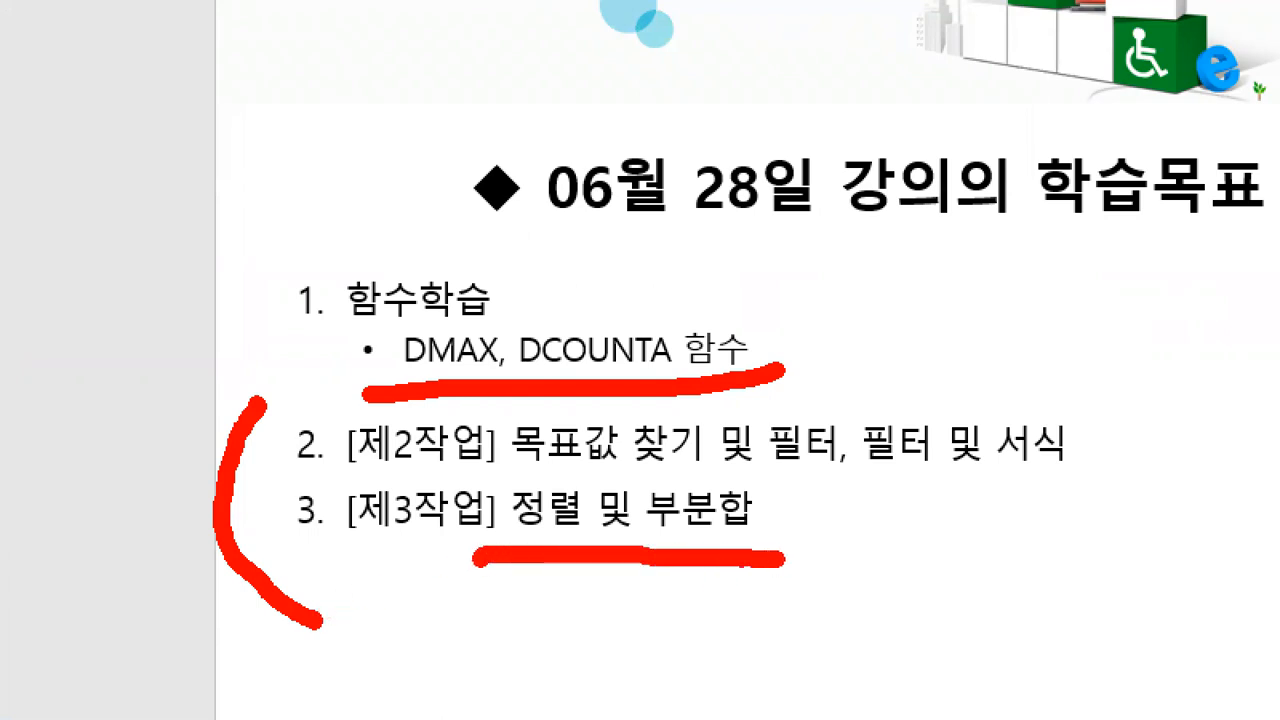
left_click_drag(812, 508, 772, 576)
left_click_drag(820, 536, 803, 568)
left_click(770, 588)
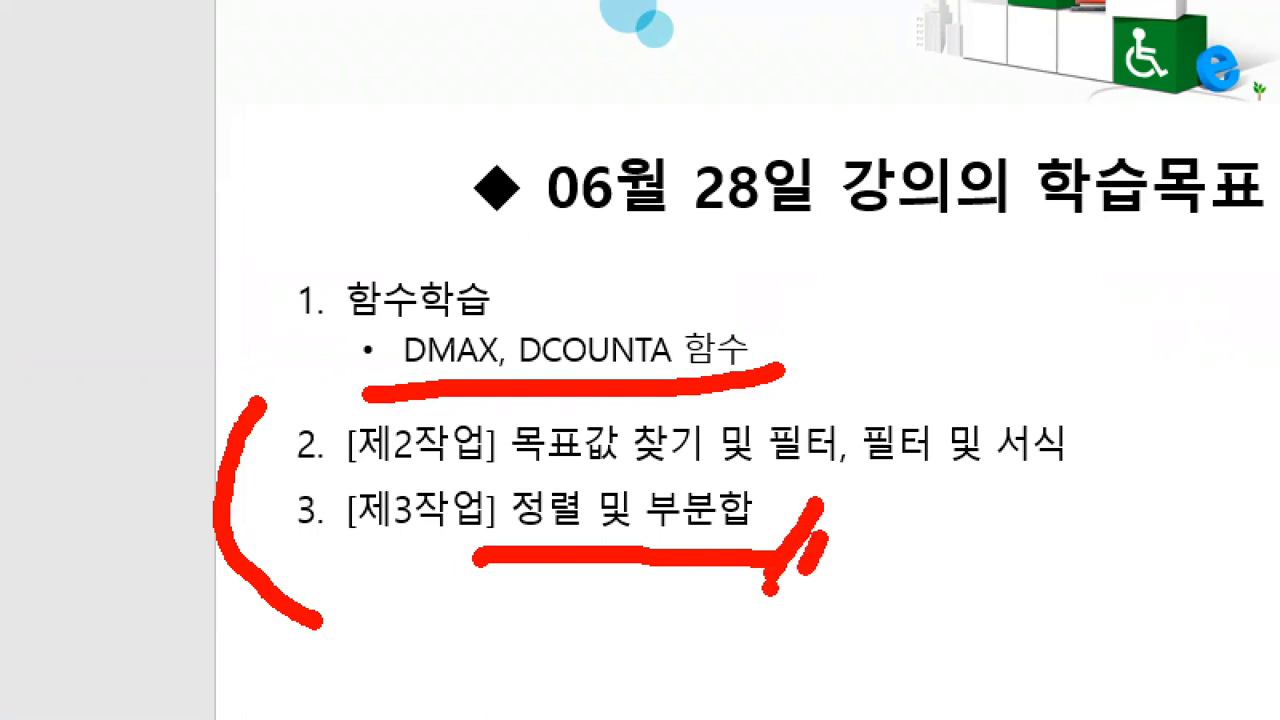
key("Escape")
key("alt+Tab")
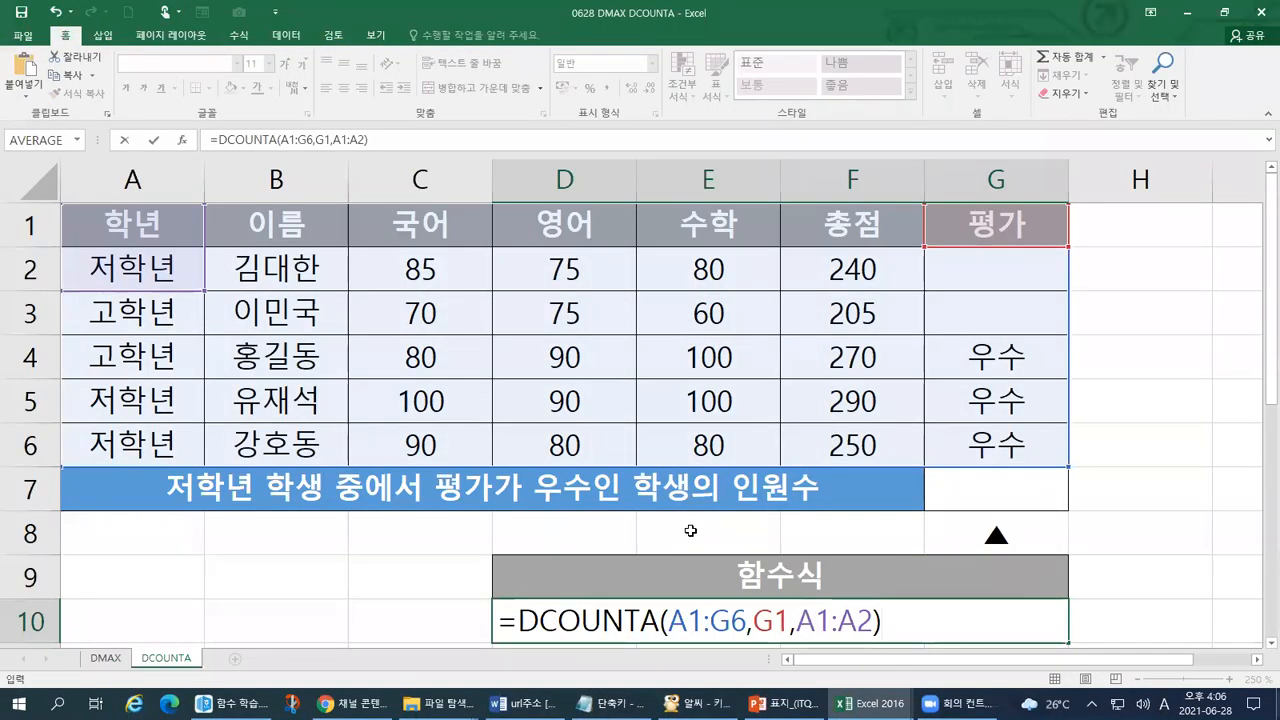
Switch to the 0623 크리스마스 workbook
left_click(880, 703)
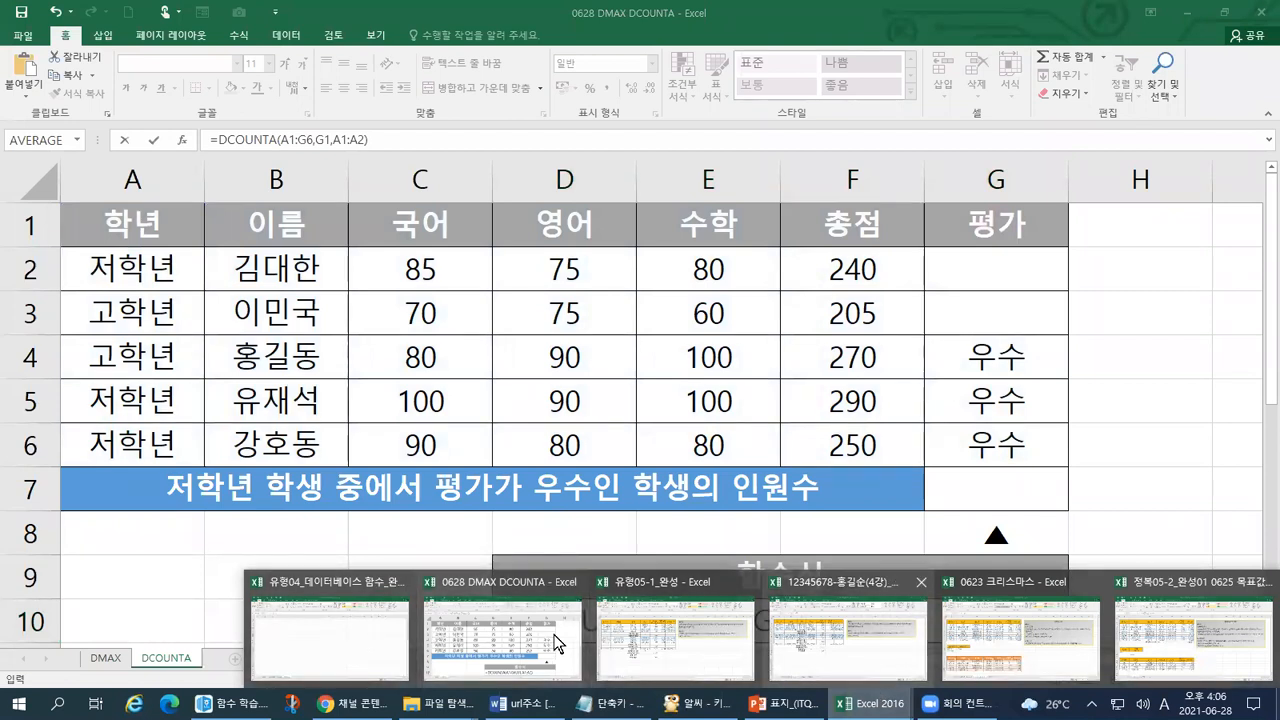
left_click(1020, 630)
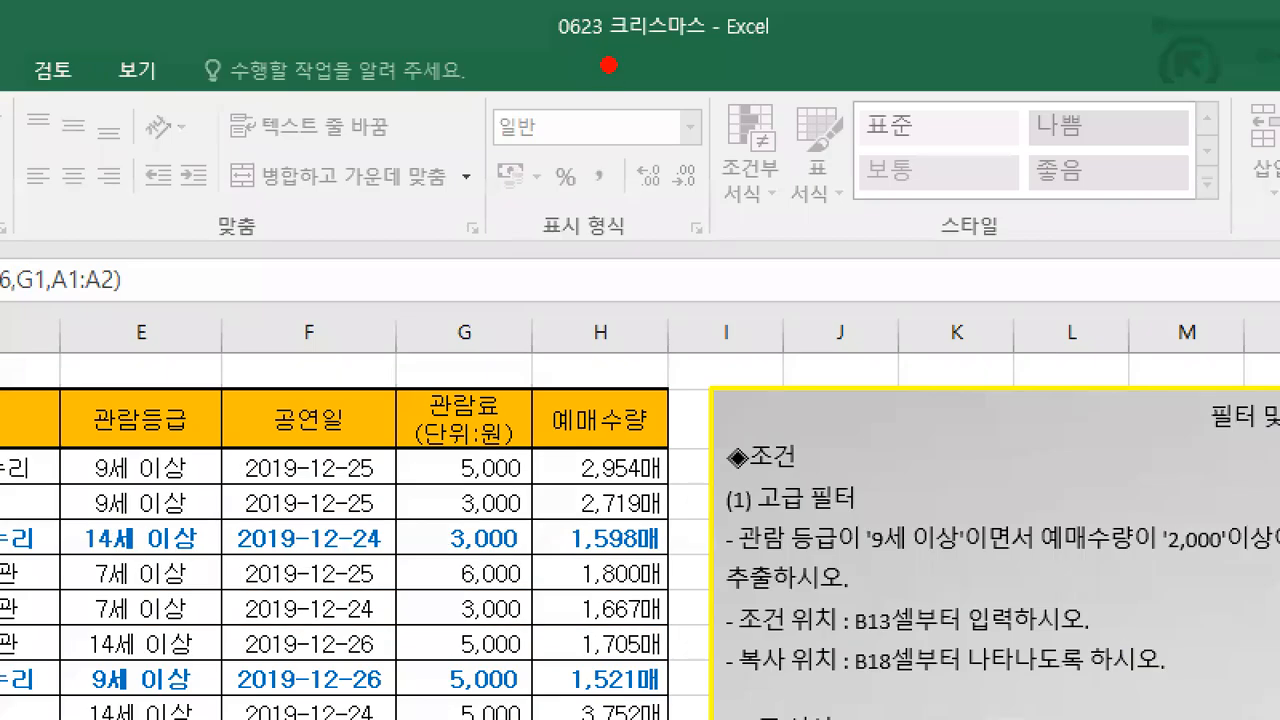
left_click_drag(480, 50, 808, 58)
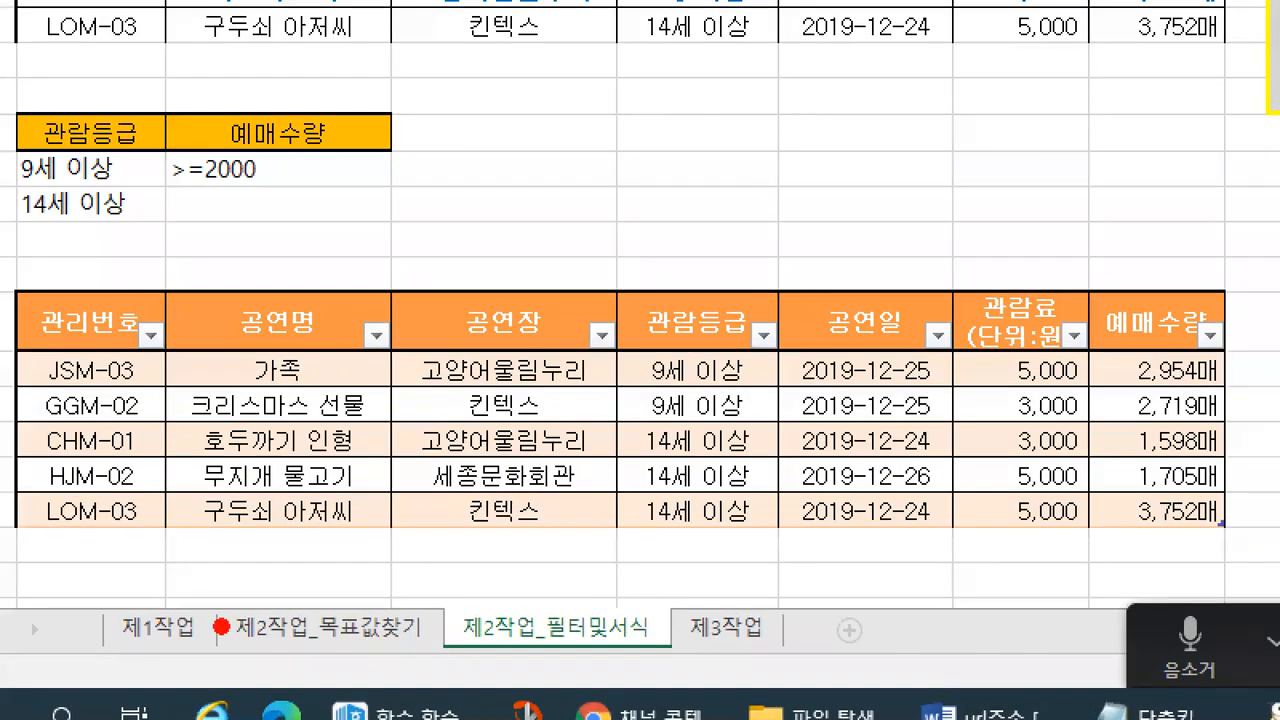
Point out the 제2작업_목표값찾기 and 제2작업_필터및서식 sheets with temporary screen markings
mouse_move(217, 638)
left_mouse_down()
mouse_move(358, 630)
mouse_move(406, 654)
left_mouse_up()
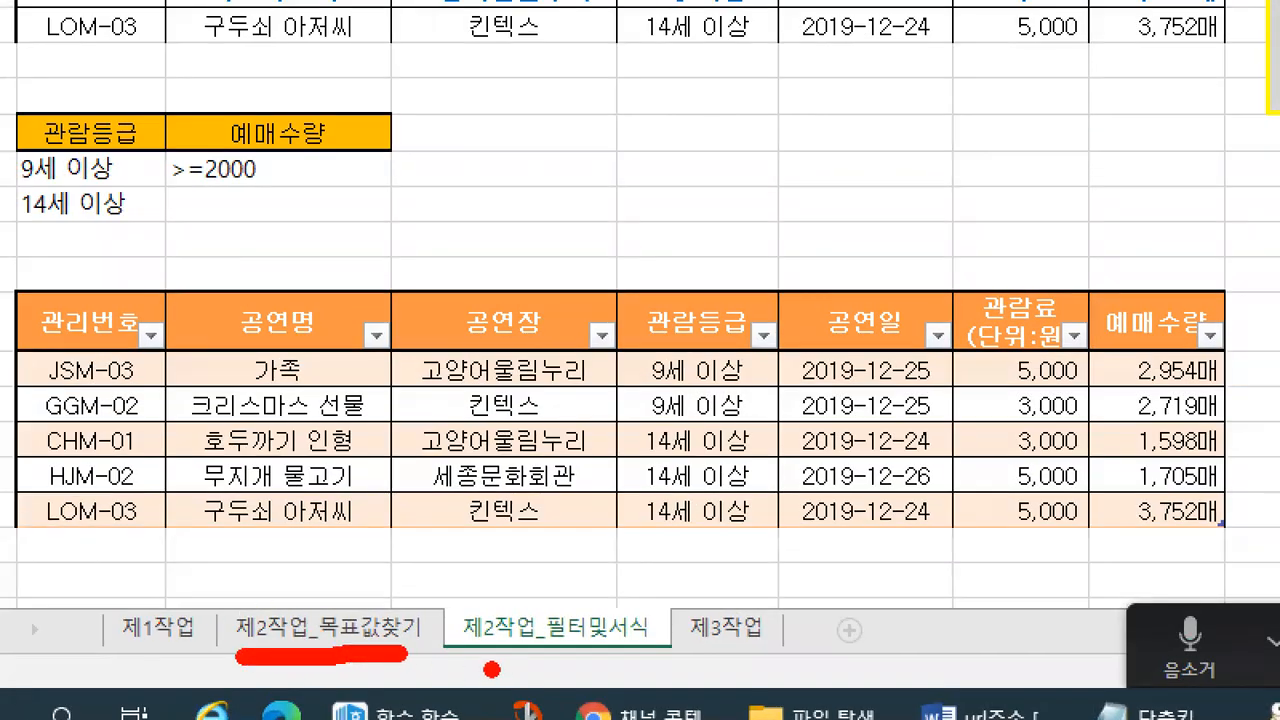
left_click_drag(467, 669, 636, 658)
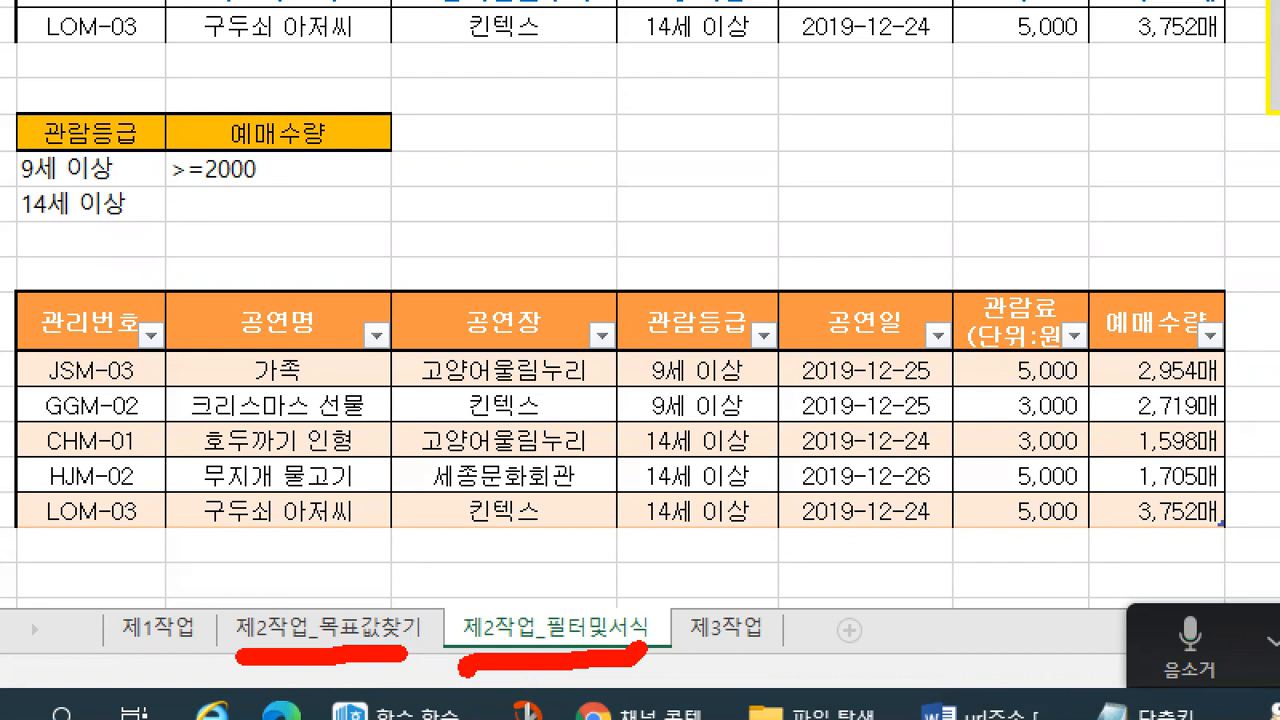
left_click_drag(285, 578, 338, 585)
left_click_drag(500, 572, 555, 575)
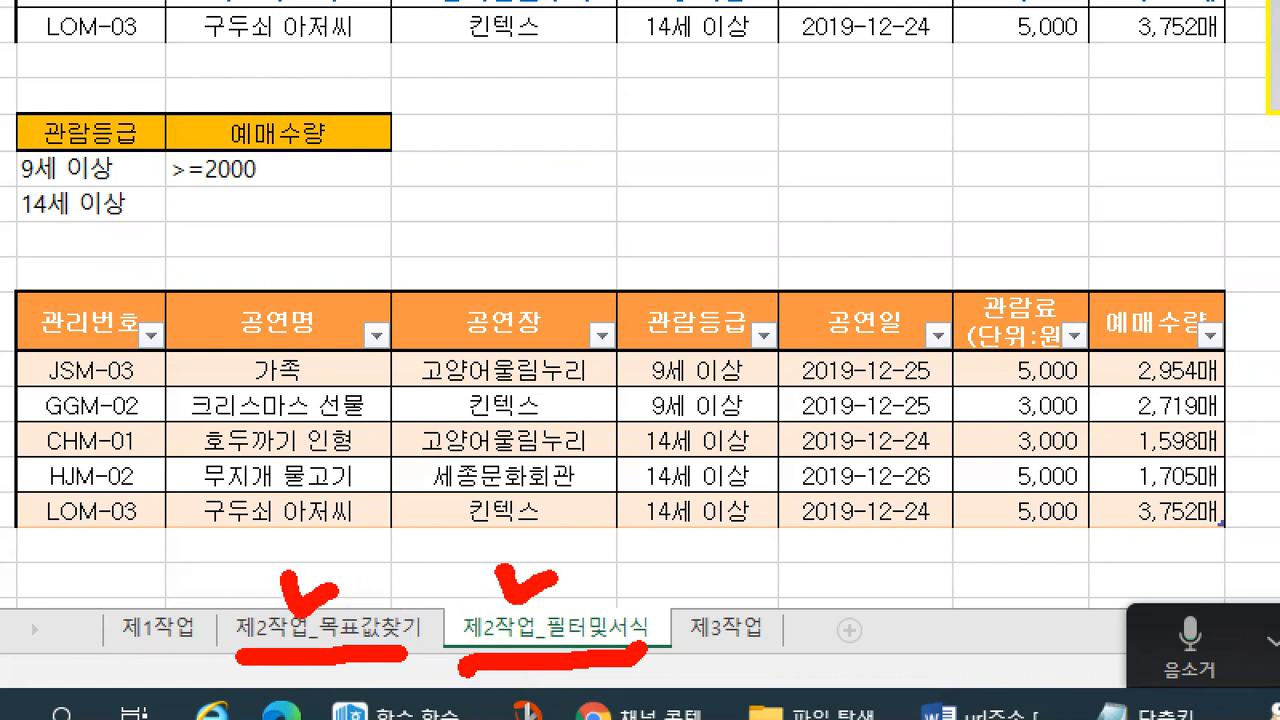
key("Escape")
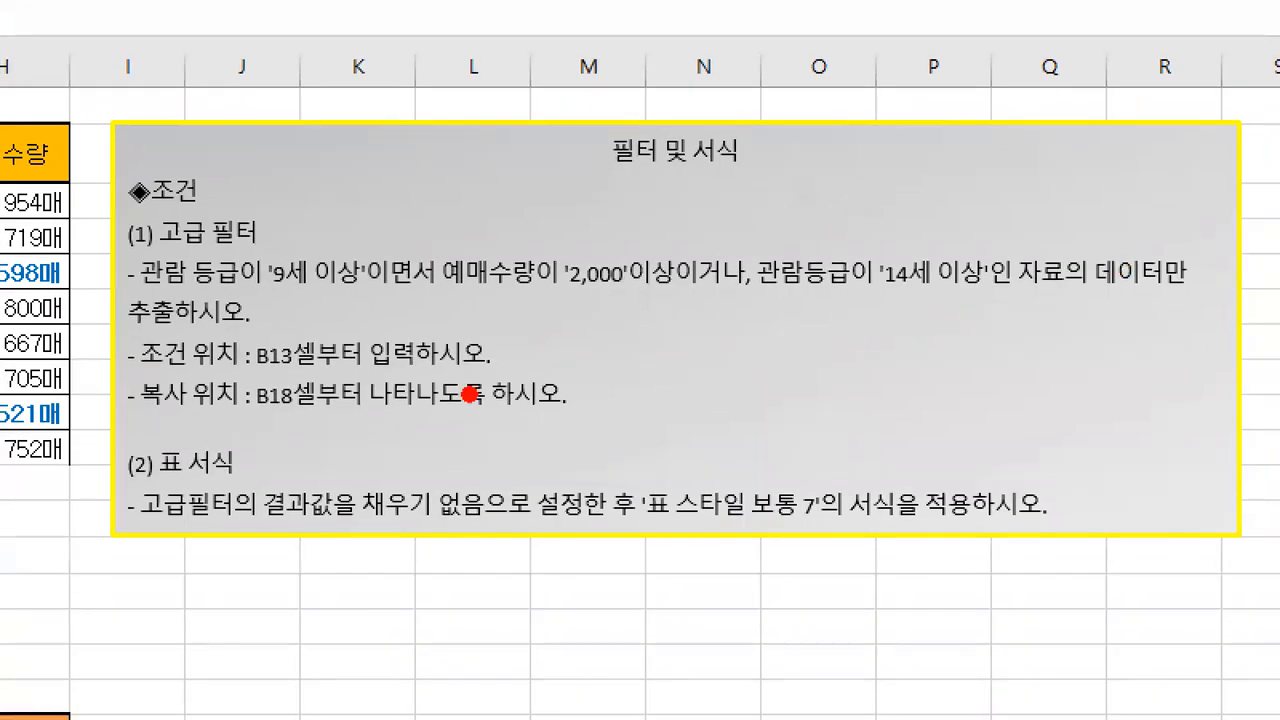
Examine the advanced filter instructions, marking the rating and booking-quantity conditions with "and" and the alternative rating condition with "or"
left_click_drag(257, 194, 302, 179)
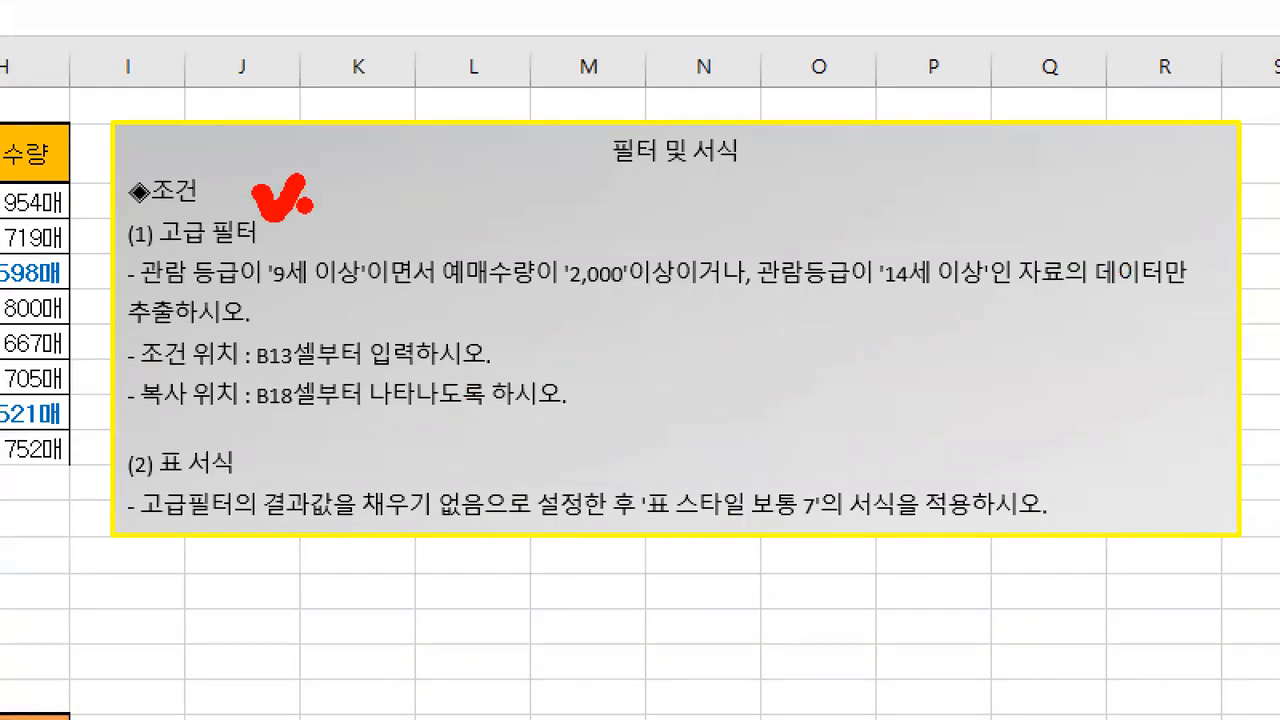
left_click_drag(274, 303, 370, 305)
left_click_drag(188, 303, 246, 303)
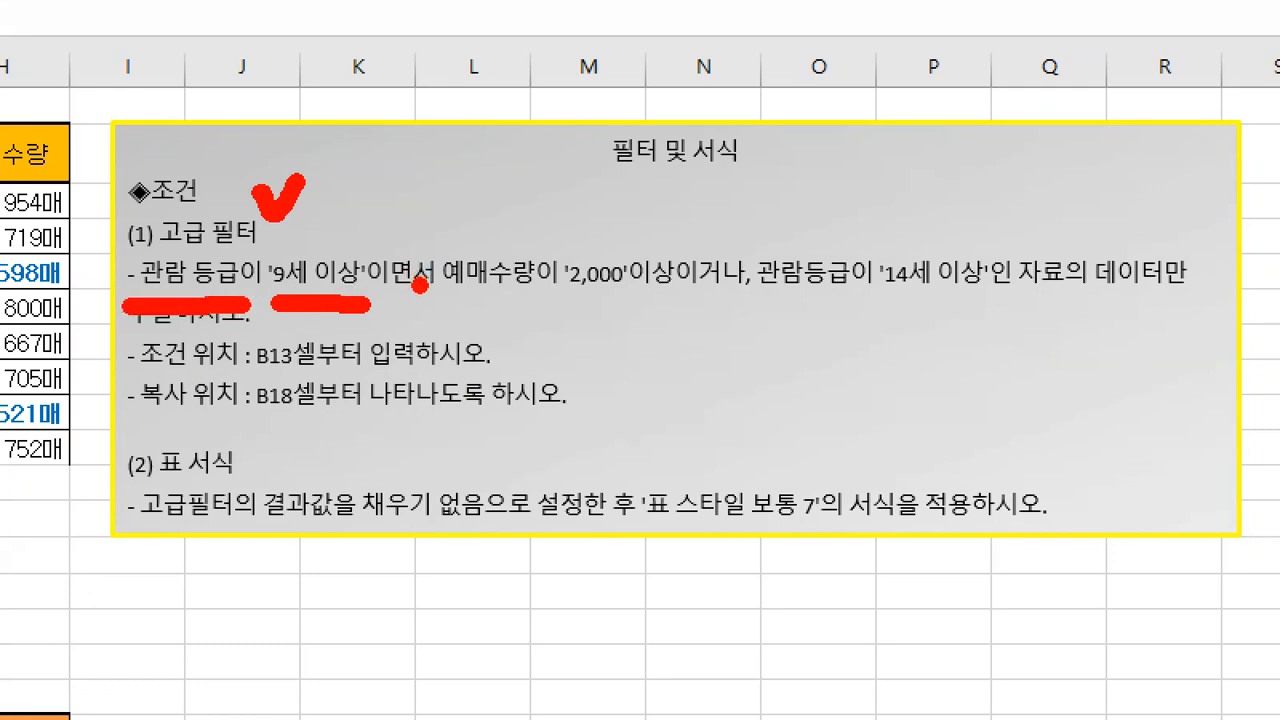
left_click_drag(377, 205, 414, 196)
left_click_drag(404, 244, 448, 244)
mouse_move(506, 124)
left_mouse_down()
mouse_move(506, 232)
mouse_move(524, 206)
left_mouse_up()
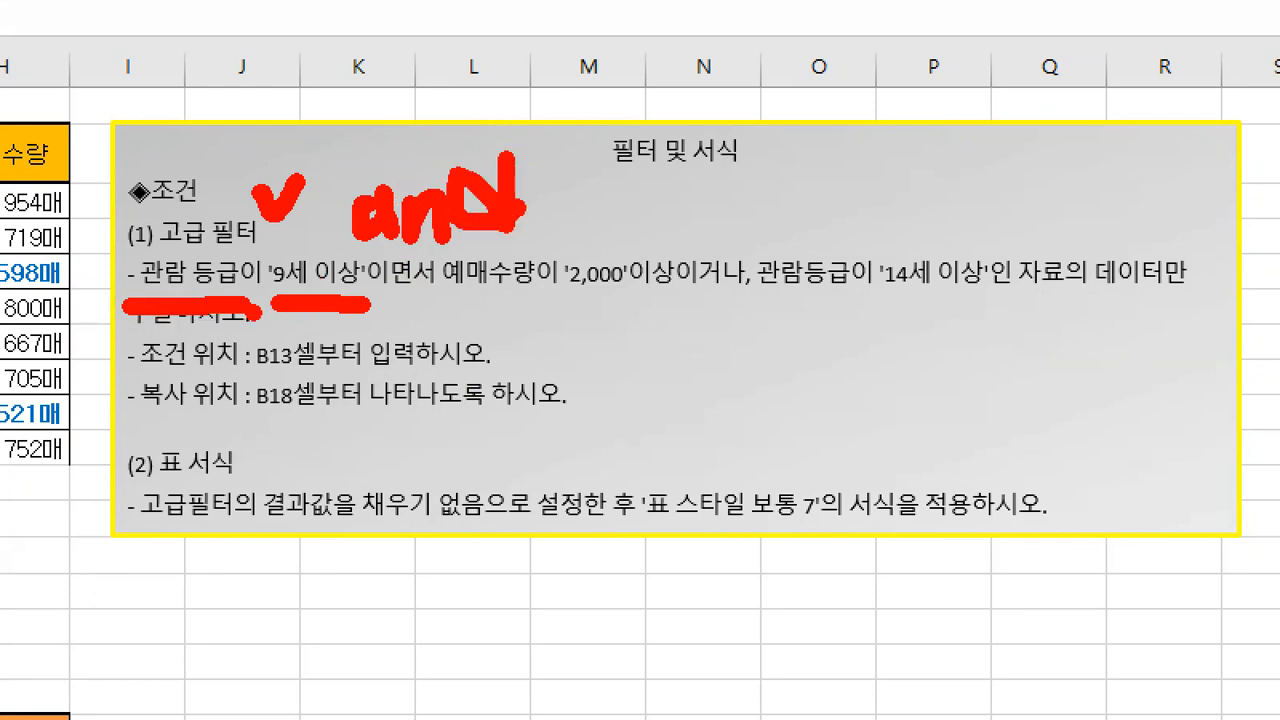
mouse_move(410, 285)
left_mouse_down()
mouse_move(408, 328)
mouse_move(450, 304)
mouse_move(670, 308)
left_mouse_up()
left_click_drag(776, 190, 716, 366)
mouse_move(848, 178)
left_mouse_down()
mouse_move(851, 230)
mouse_move(860, 178)
mouse_move(900, 234)
mouse_move(988, 190)
left_mouse_up()
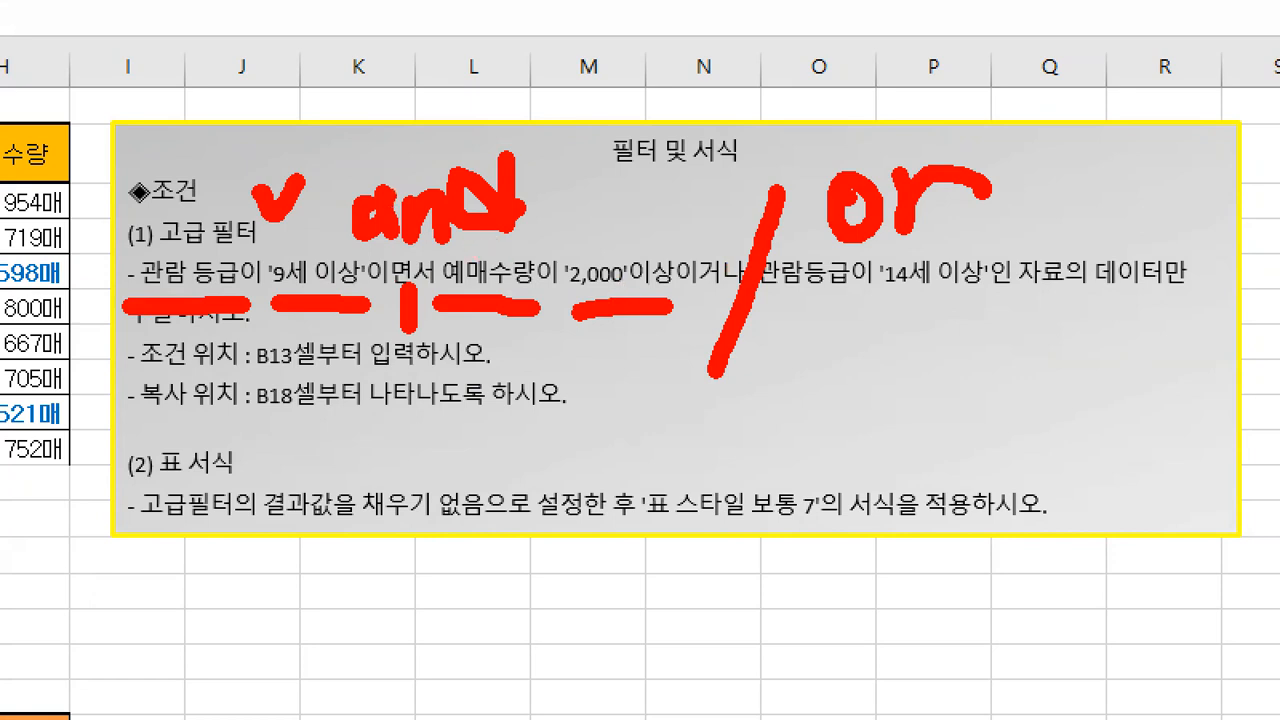
Sketch how criteria cells are laid out, on one row for "and" and on separate rows for "or"
left_click_drag(300, 101, 448, 100)
left_click_drag(284, 131, 462, 131)
mouse_move(360, 104)
left_mouse_down()
mouse_move(360, 127)
mouse_move(305, 124)
left_mouse_up()
left_click_drag(441, 97, 441, 120)
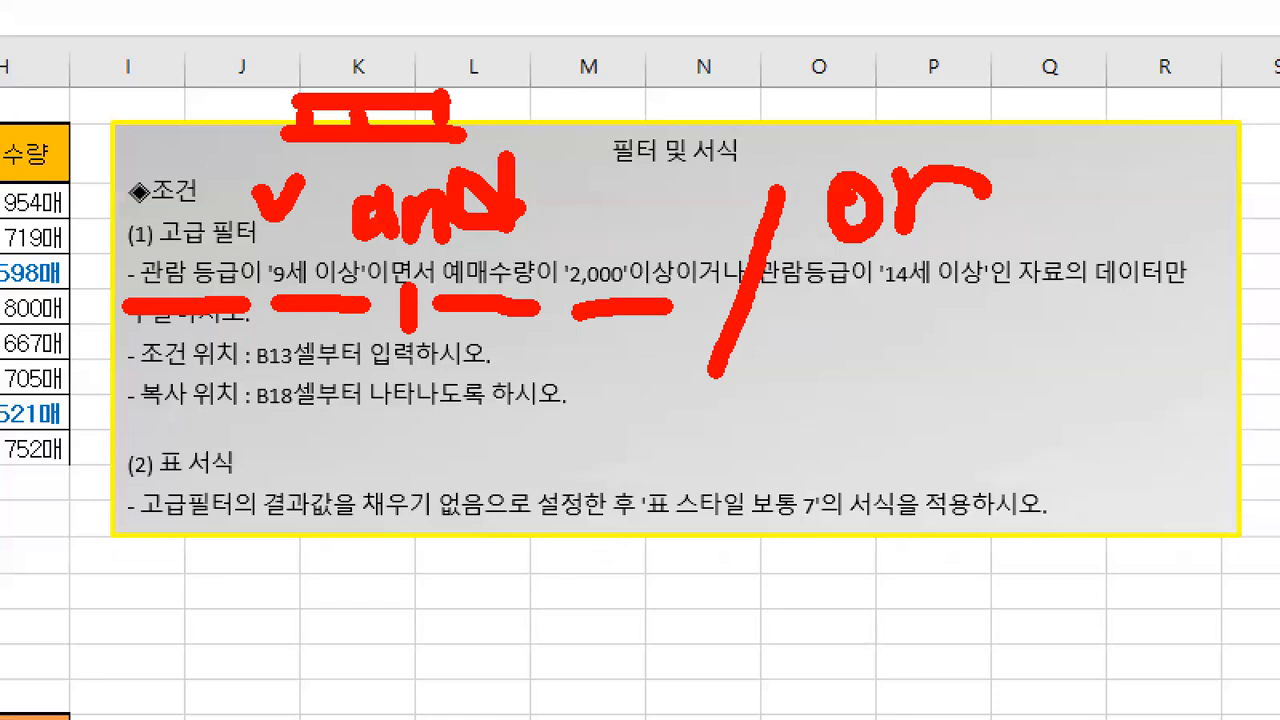
left_click_drag(818, 57, 972, 50)
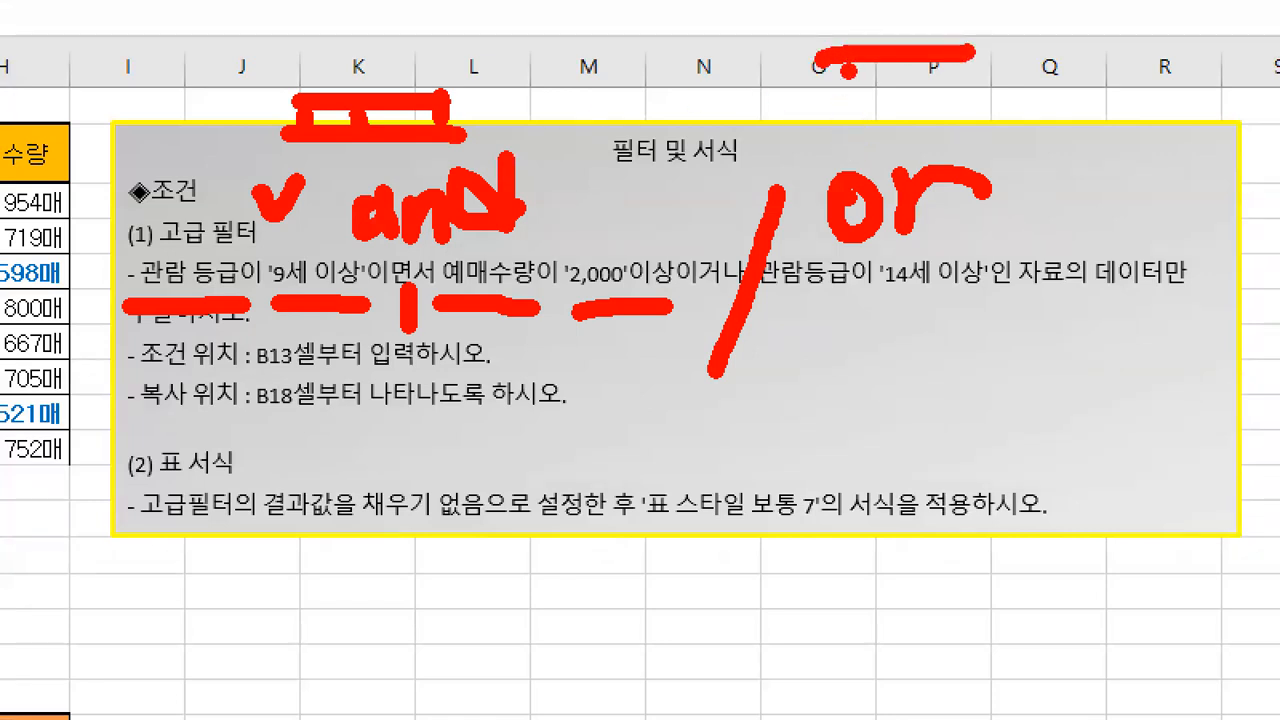
left_click_drag(820, 83, 995, 80)
left_click_drag(822, 120, 1000, 126)
left_click_drag(820, 52, 822, 120)
left_click_drag(902, 68, 858, 77)
left_click_drag(936, 90, 930, 112)
mouse_move(962, 90)
left_mouse_down()
mouse_move(958, 112)
mouse_move(1002, 122)
left_mouse_up()
left_click_drag(970, 45, 970, 67)
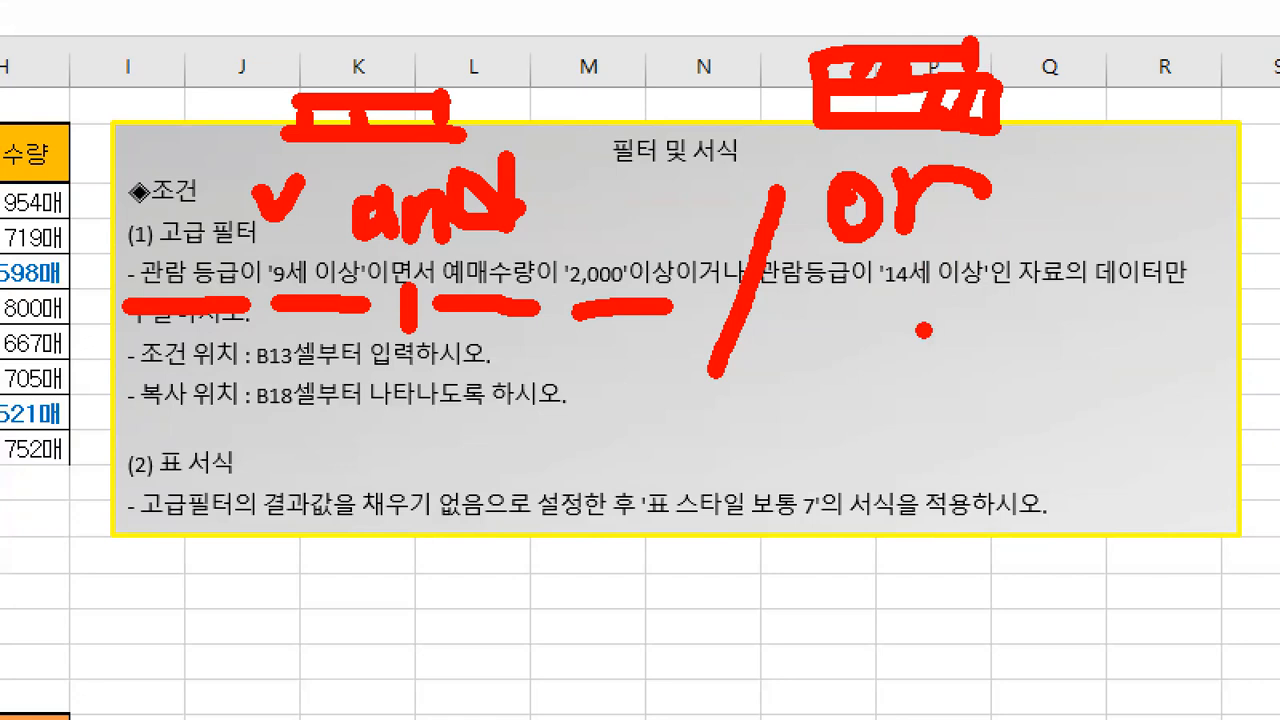
Review the 14세 이상 condition and the criteria and copy locations, marking rows 13 and 18 on the sheet
left_click_drag(772, 300, 1072, 304)
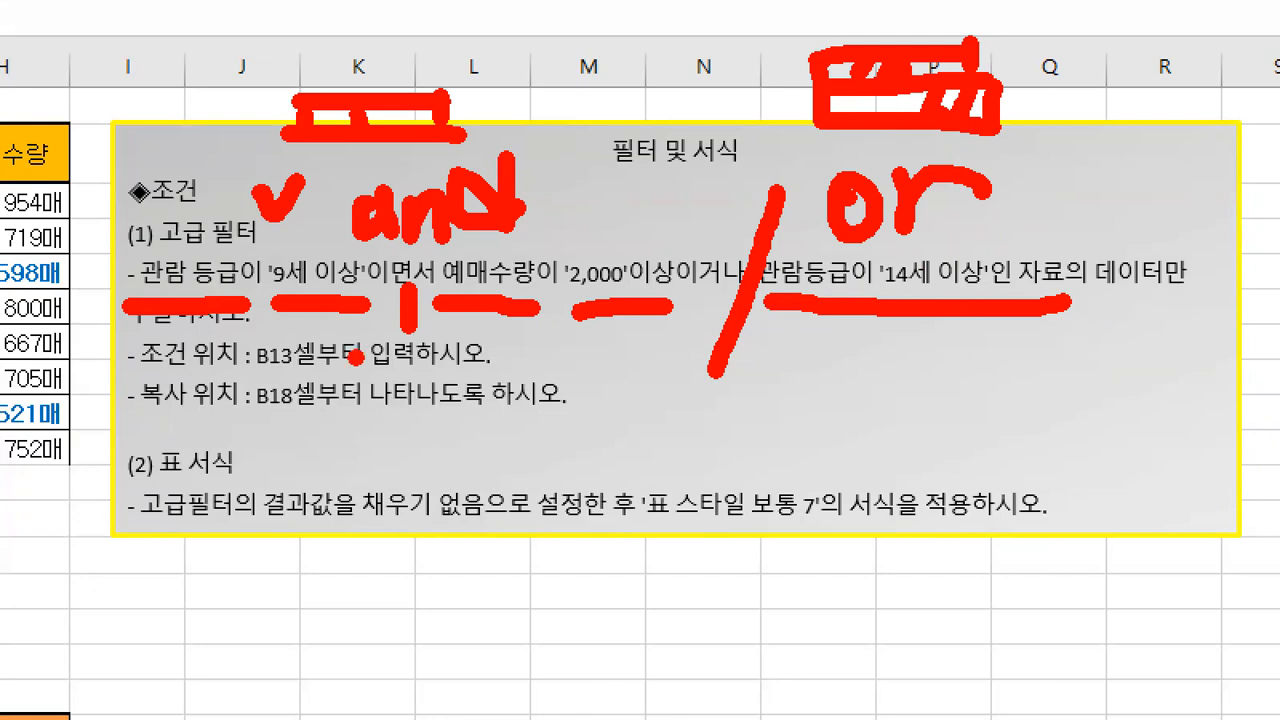
mouse_move(114, 336)
left_mouse_down()
mouse_move(145, 338)
mouse_move(160, 322)
left_mouse_up()
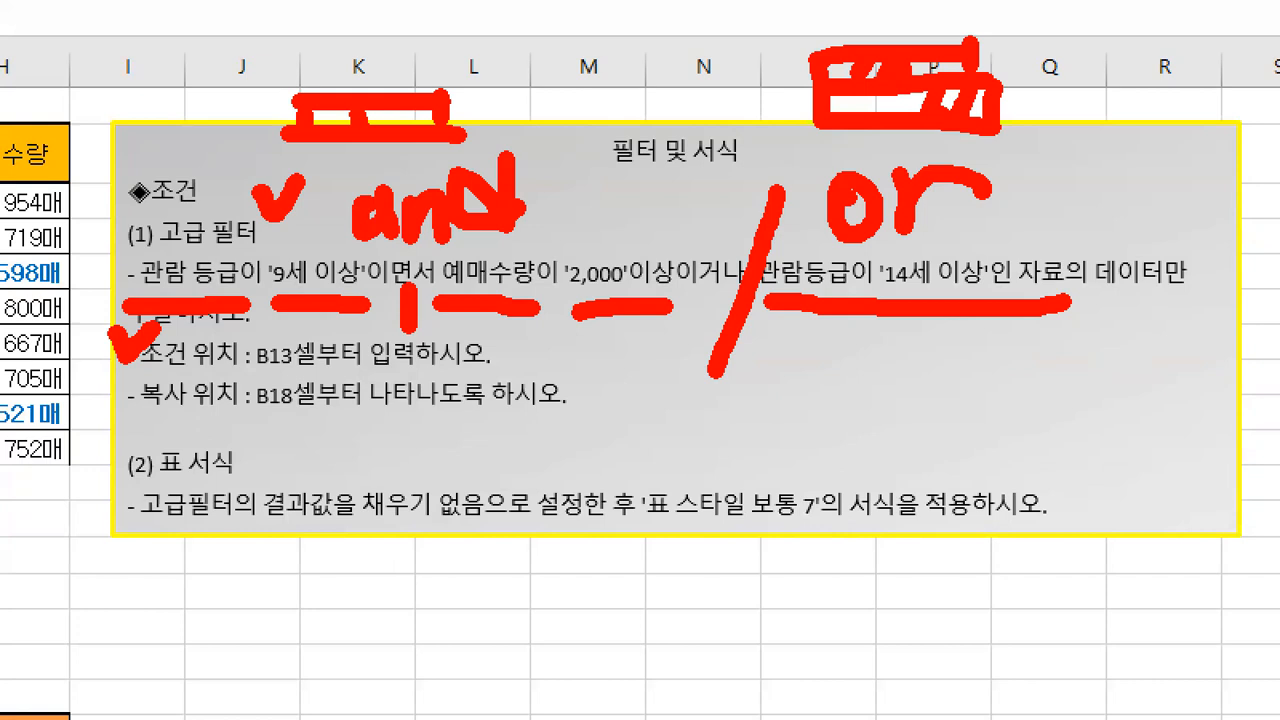
left_click_drag(130, 421, 300, 424)
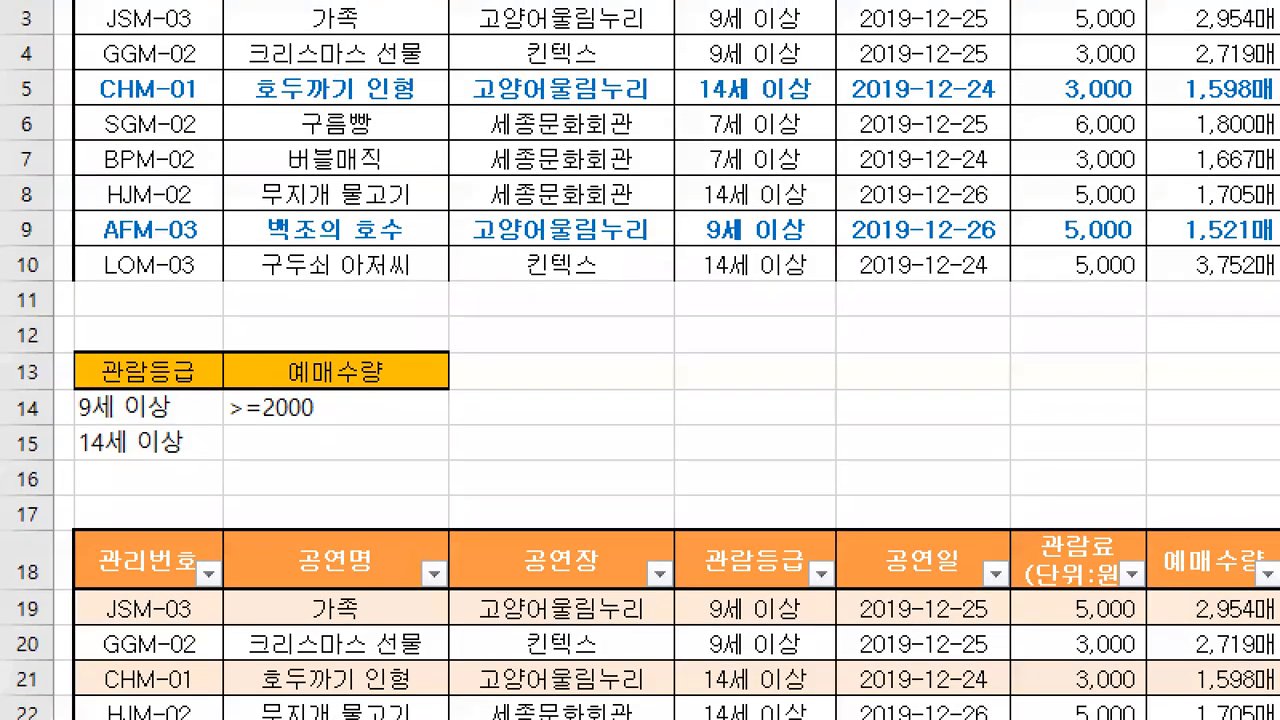
left_click(1, 454)
left_click_drag(1, 422, 38, 418)
left_click_drag(5, 622, 57, 607)
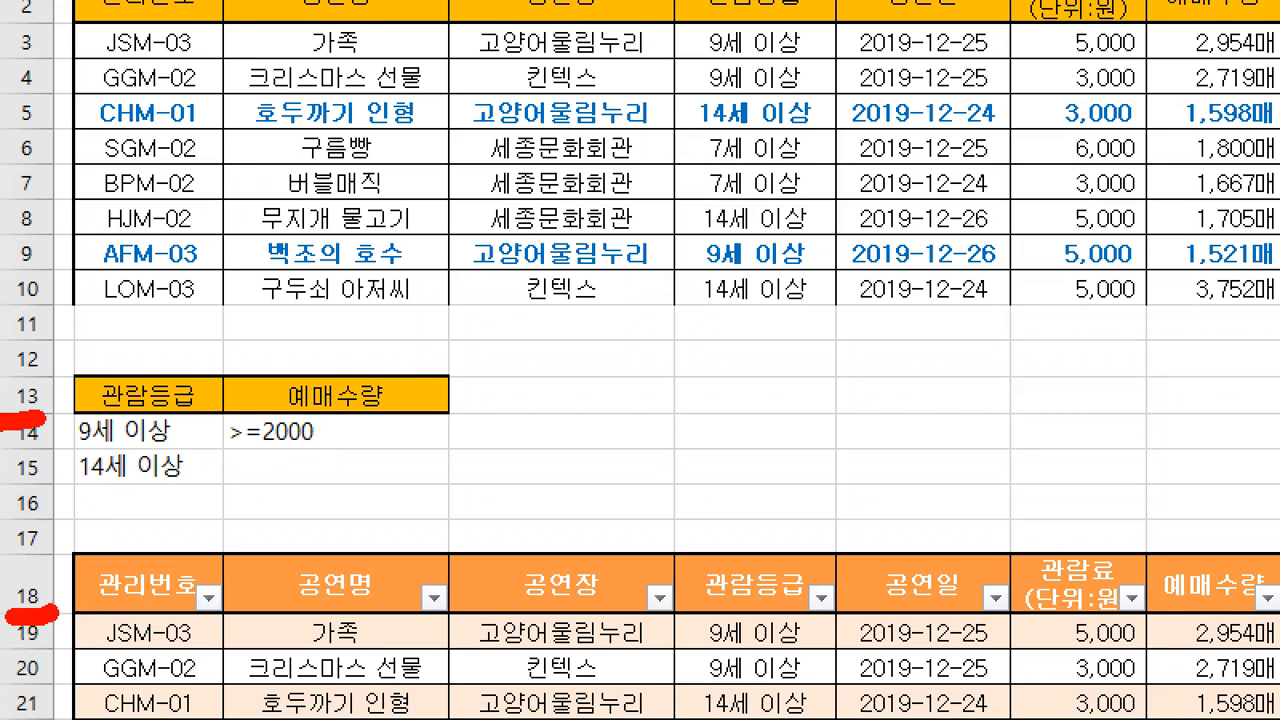
Examine the first criteria row under 관람등급 and 예매수량, marking the 9세 이상 and >=2000 entries and the operator's character order
mouse_move(128, 346)
left_mouse_down()
mouse_move(143, 366)
mouse_move(170, 342)
left_mouse_up()
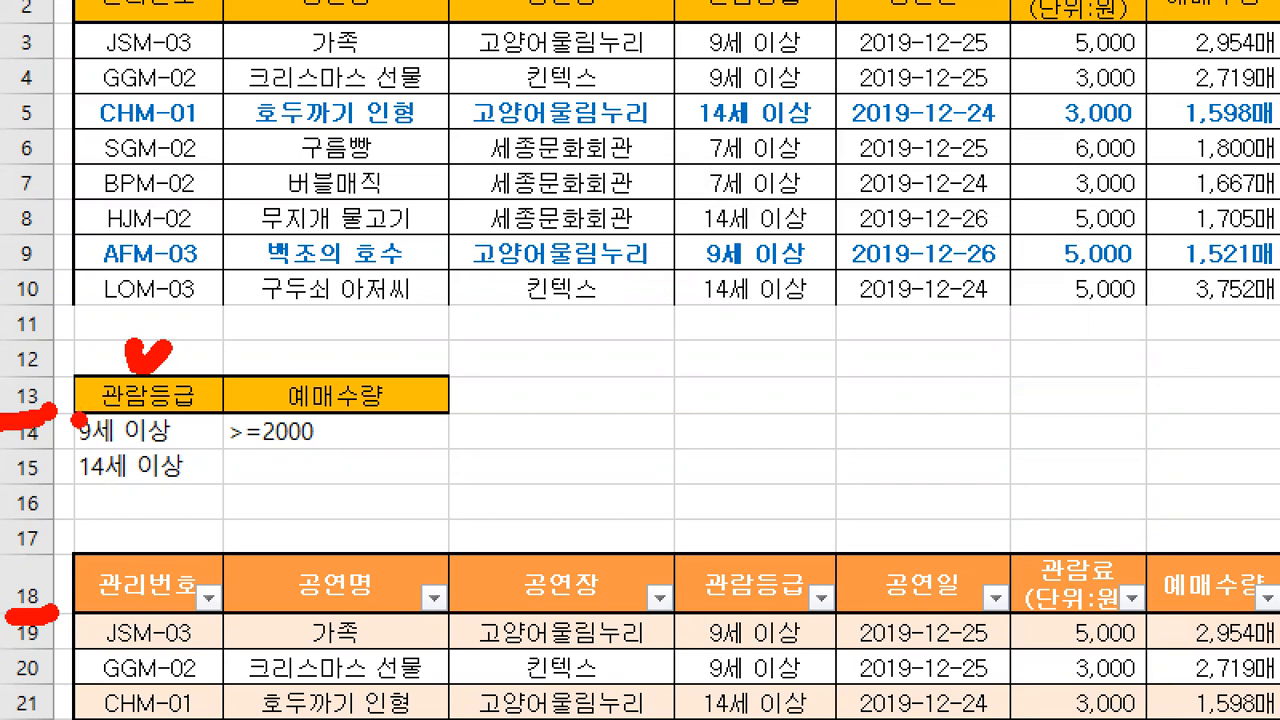
mouse_move(53, 436)
left_mouse_down()
mouse_move(183, 448)
mouse_move(208, 432)
mouse_move(188, 468)
mouse_move(230, 452)
mouse_move(440, 450)
left_mouse_up()
left_click(535, 343)
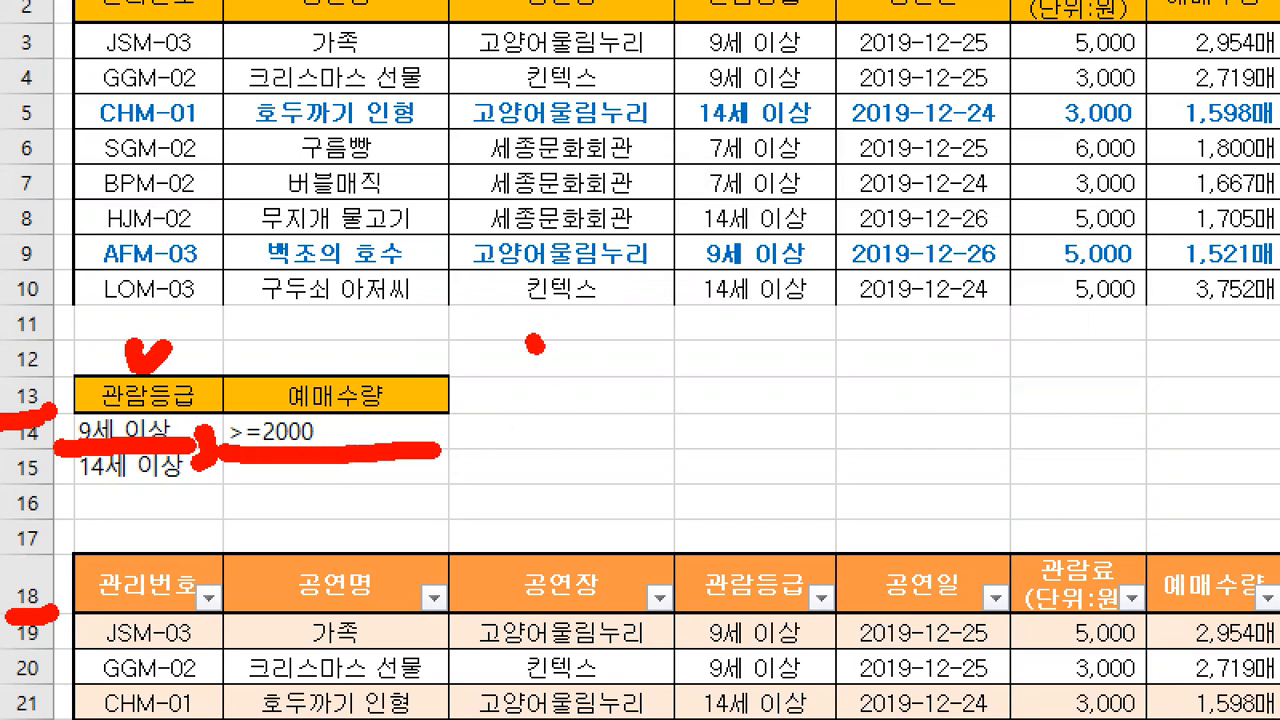
left_click_drag(535, 343, 524, 420)
mouse_move(607, 370)
left_mouse_down()
mouse_move(648, 368)
mouse_move(652, 384)
left_mouse_up()
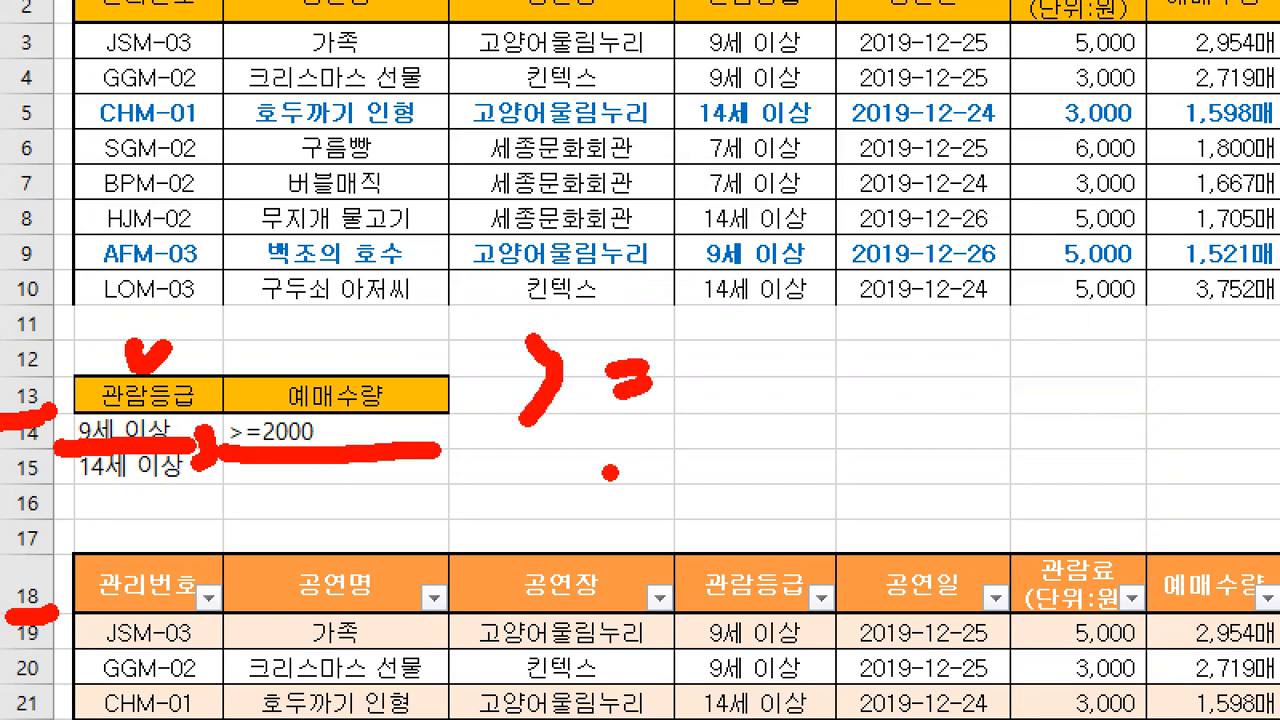
mouse_move(408, 342)
left_mouse_down()
mouse_move(438, 395)
mouse_move(456, 330)
mouse_move(440, 398)
left_mouse_up()
mouse_move(404, 488)
left_mouse_down()
mouse_move(426, 494)
mouse_move(395, 526)
mouse_move(452, 522)
mouse_move(360, 545)
mouse_move(490, 478)
mouse_move(446, 575)
left_mouse_up()
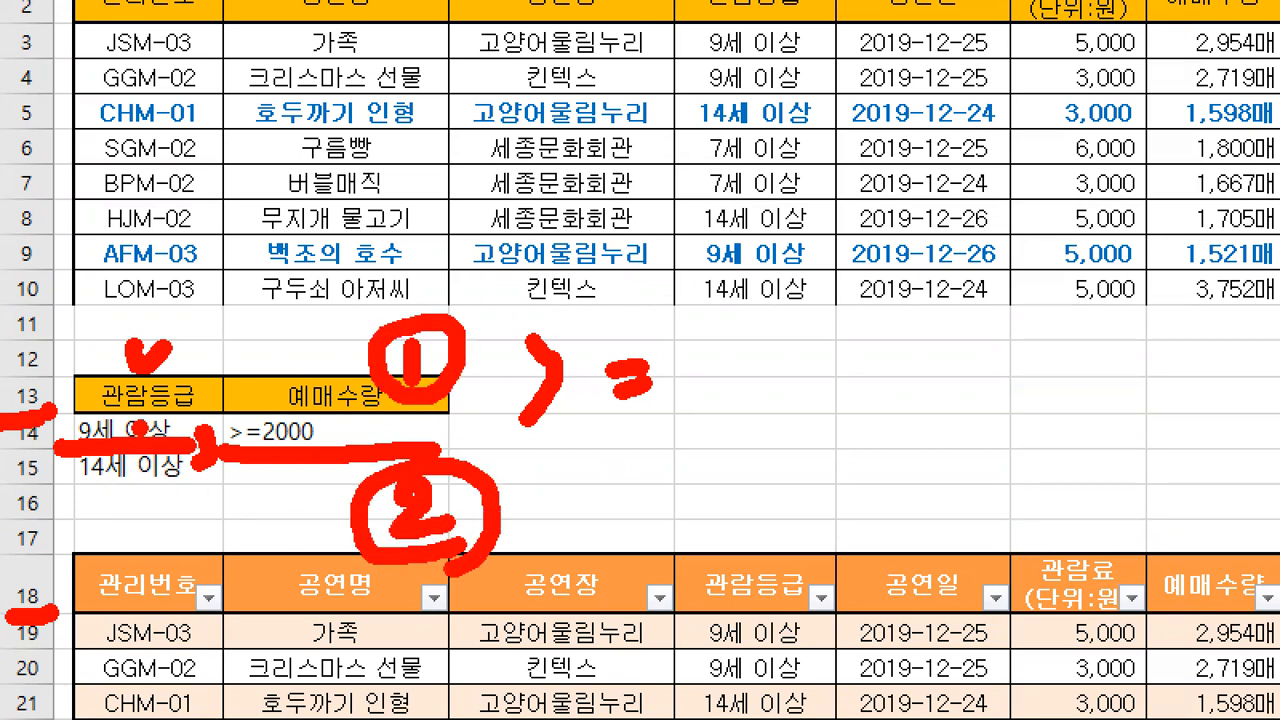
Examine the 14세 이상 criterion in the second criteria row and number the criteria cells 1 to 3 as temporary markings
left_click_drag(72, 494, 192, 492)
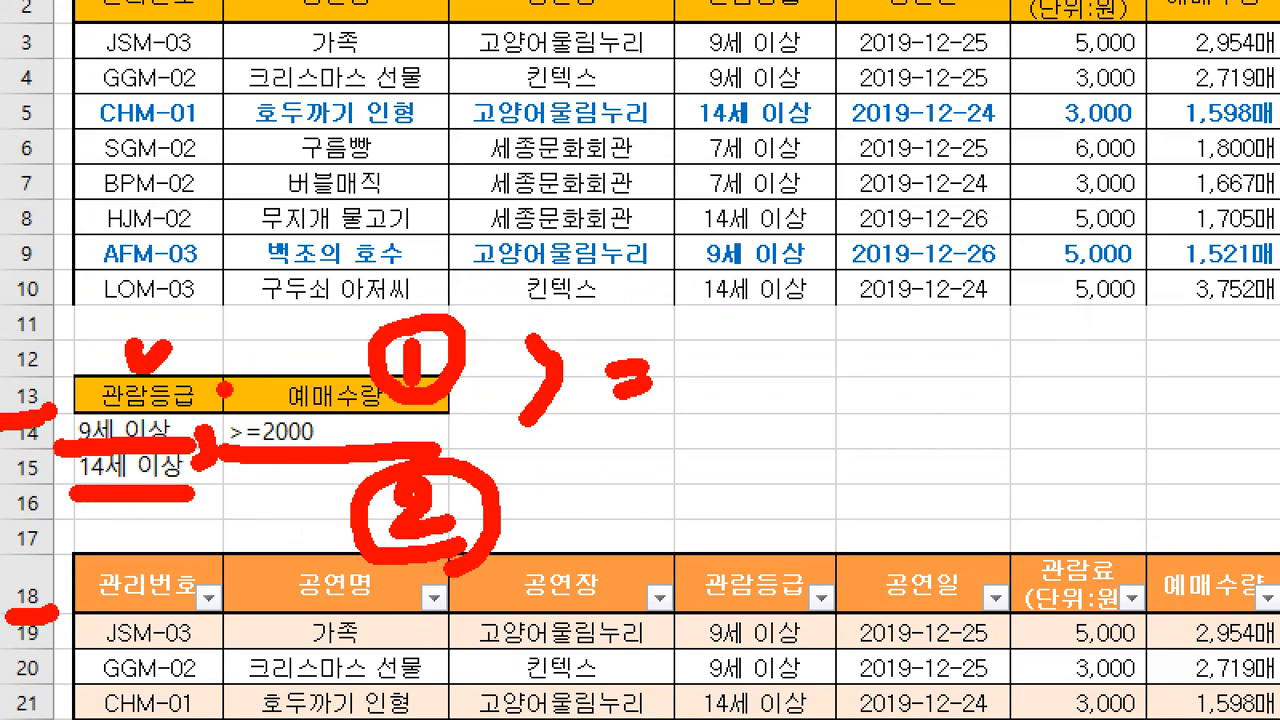
left_click_drag(176, 345, 184, 380)
left_click_drag(256, 350, 281, 364)
mouse_move(158, 524)
left_mouse_down()
mouse_move(212, 546)
mouse_move(166, 556)
left_mouse_up()
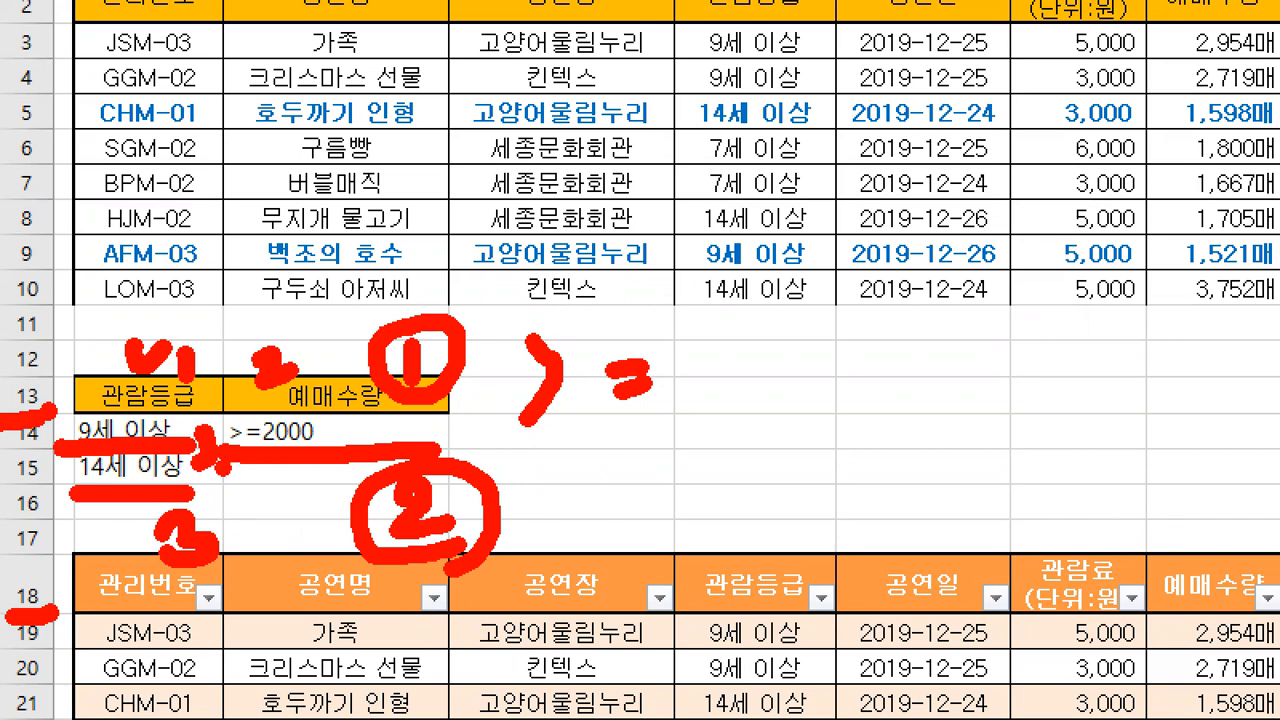
key("Escape")
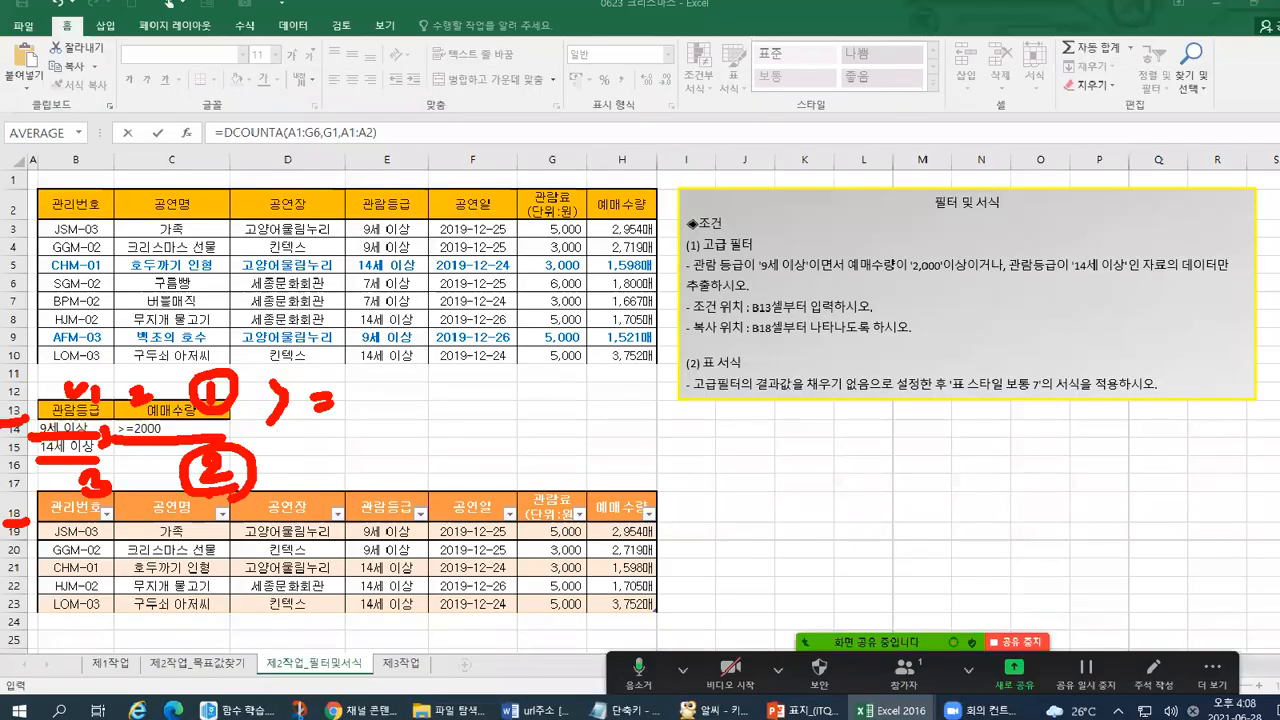
Review the filtered result table and the instruction to format it with 표 스타일 보통 7
key("ctrl+1")
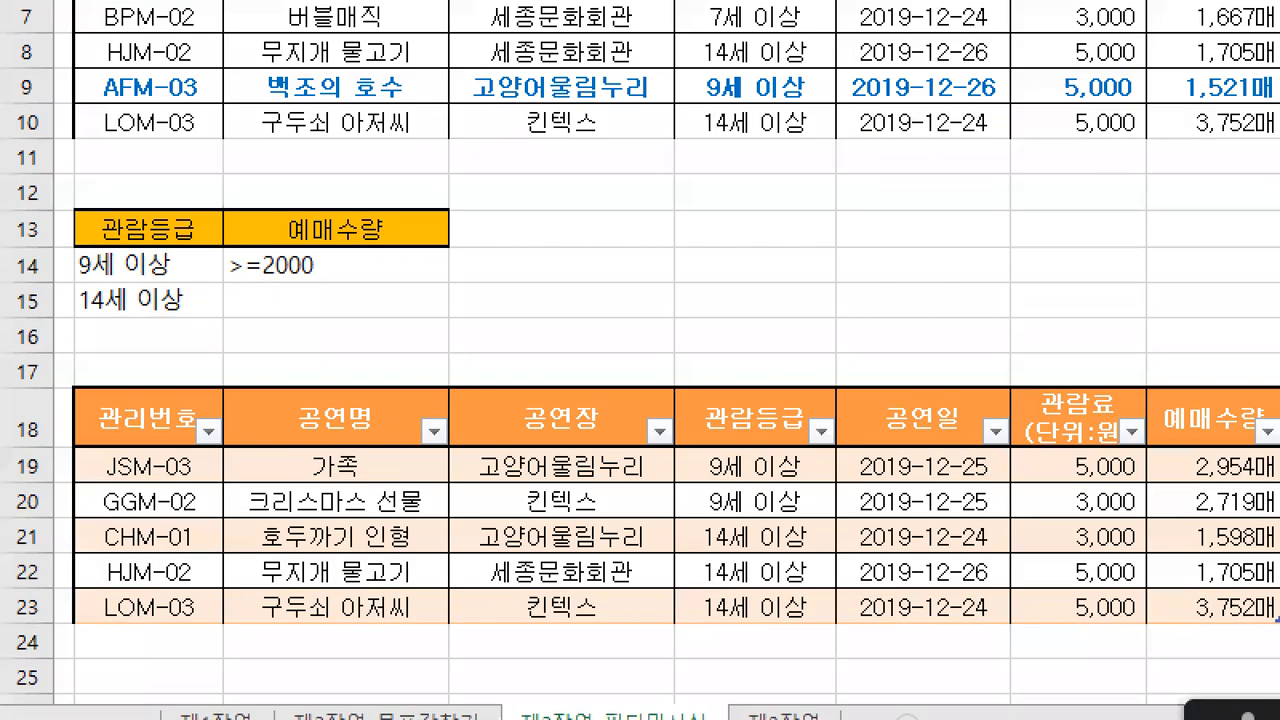
left_click_drag(74, 356, 105, 330)
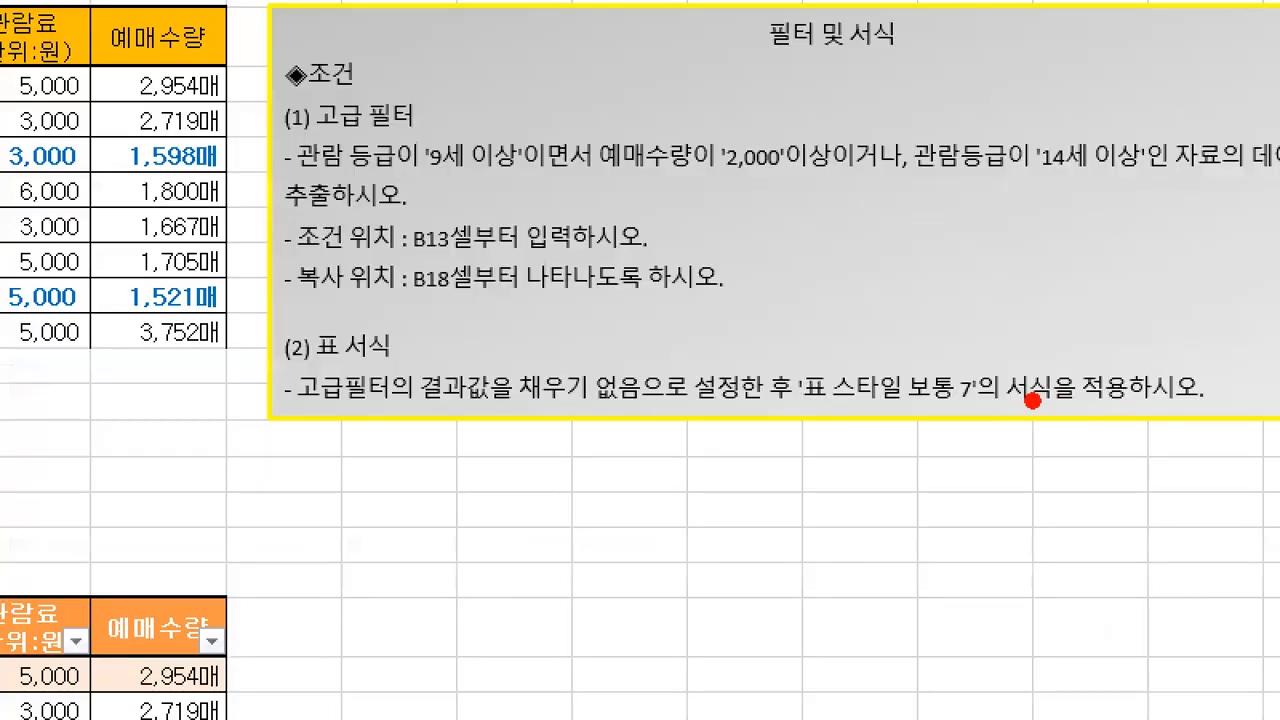
mouse_move(919, 400)
left_mouse_down()
mouse_move(1021, 400)
mouse_move(1045, 421)
left_mouse_up()
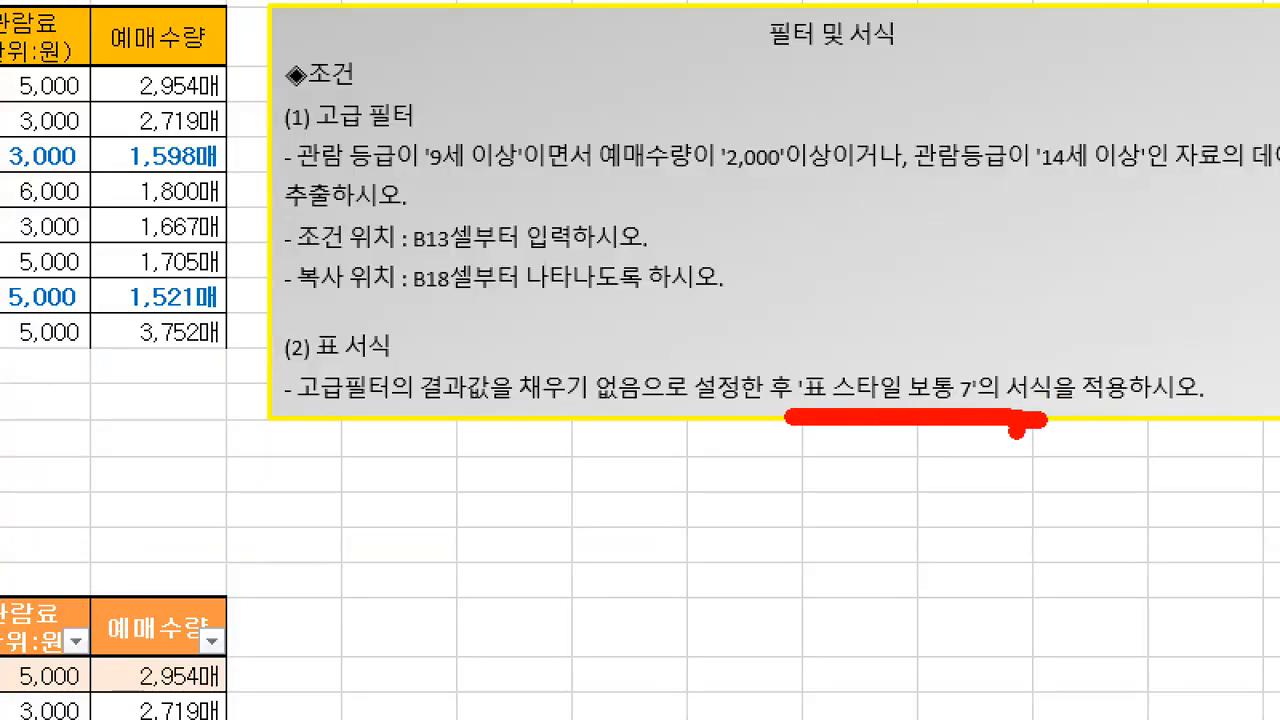
key("Escape")
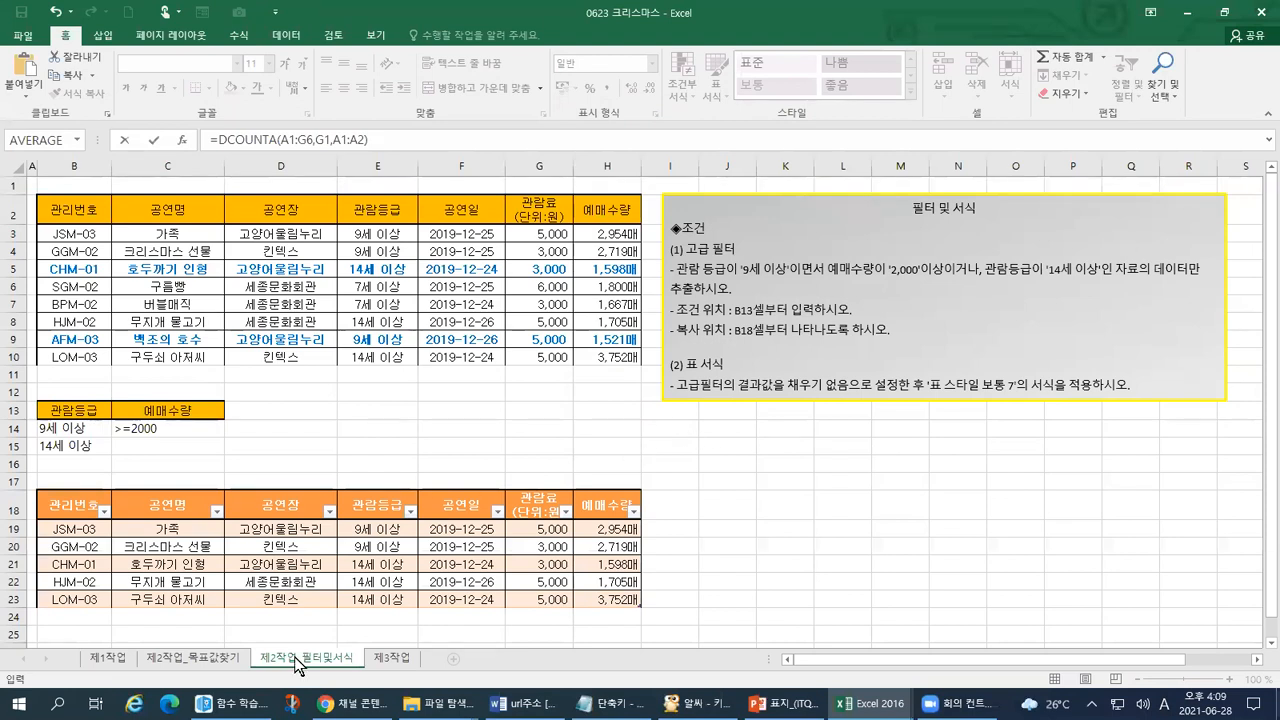
Leave the pending formula entry and open the 제2작업_목표값찾기 sheet
left_click(211, 662)
key("ctrl+Tab")
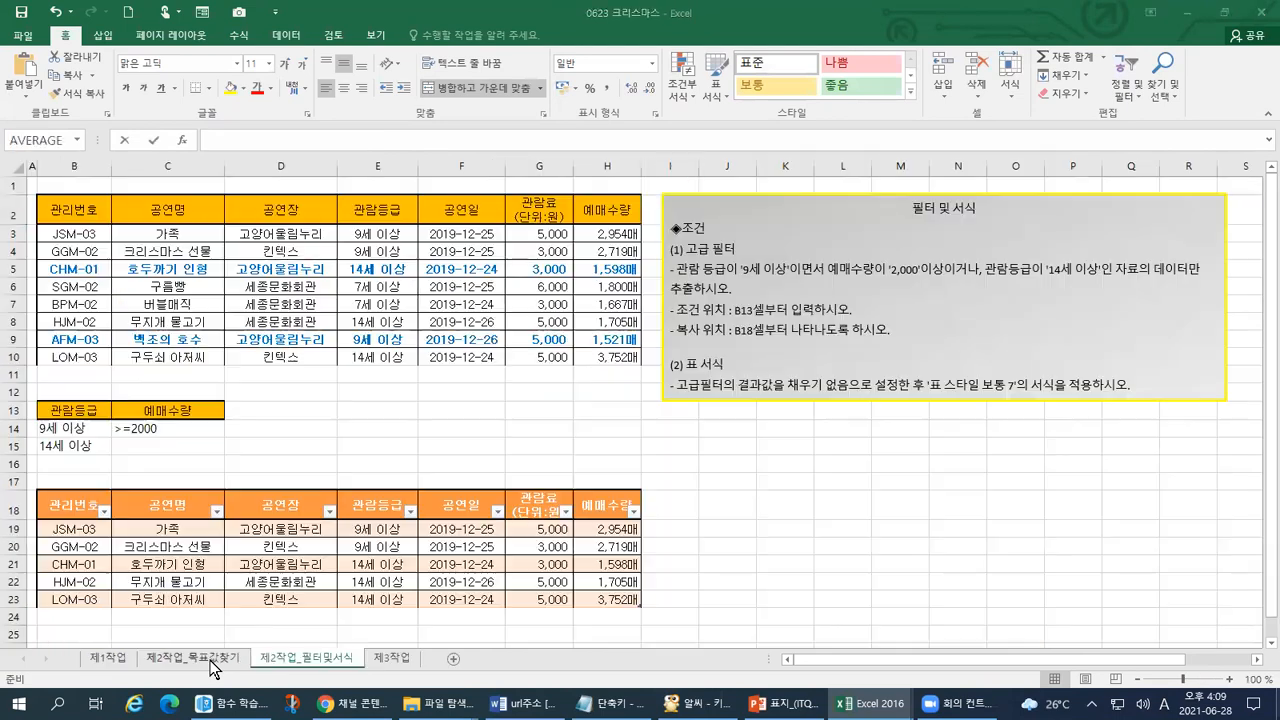
left_click(211, 662)
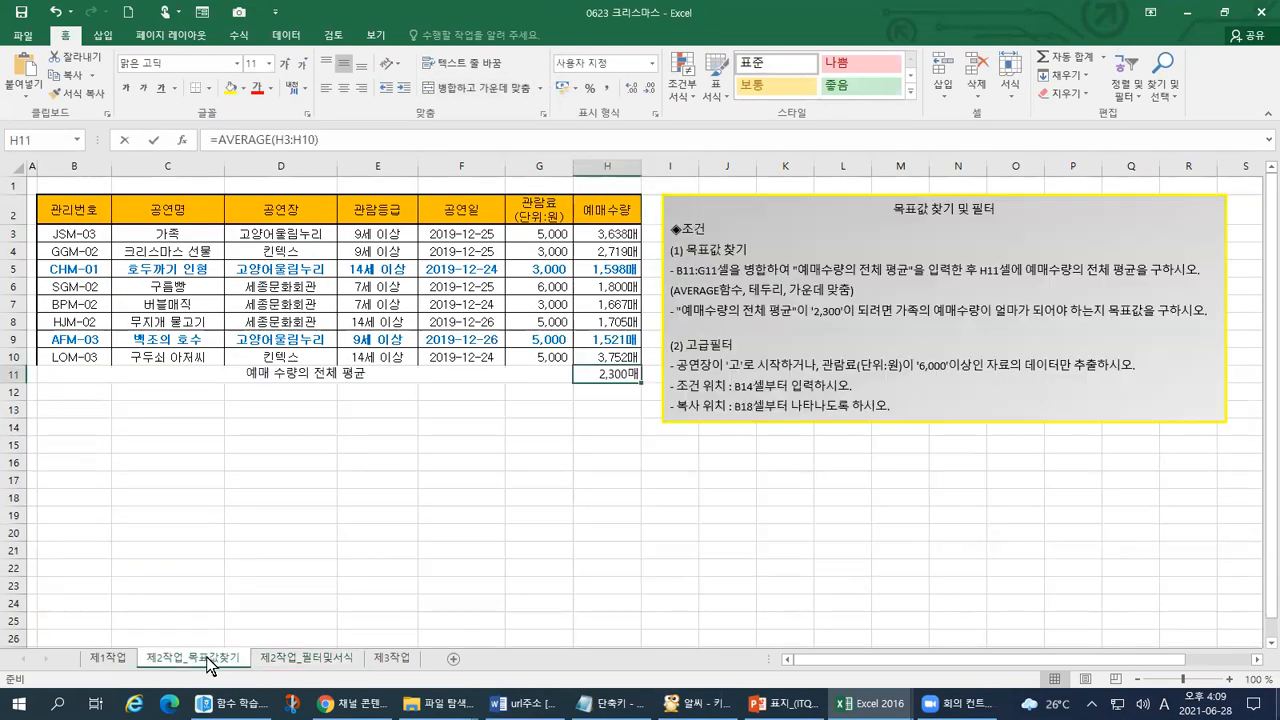
key("ctrl+1")
left_click_drag(140, 628, 165, 621)
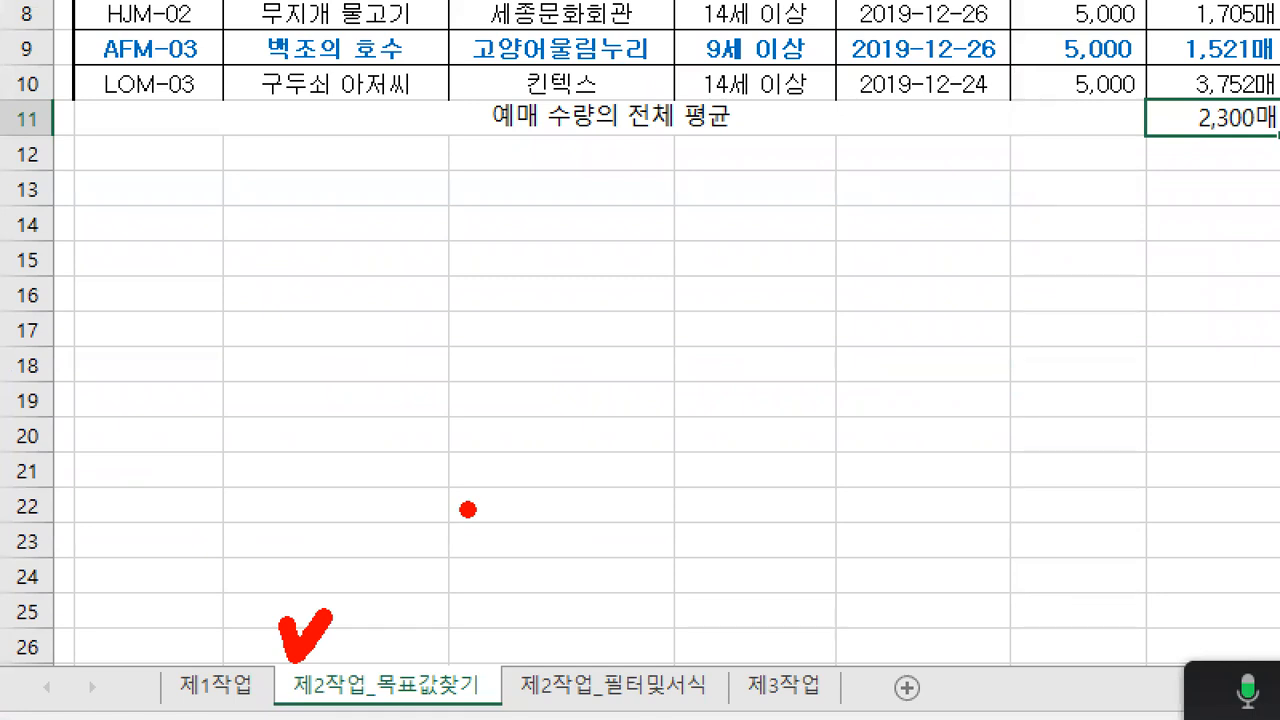
key("Escape")
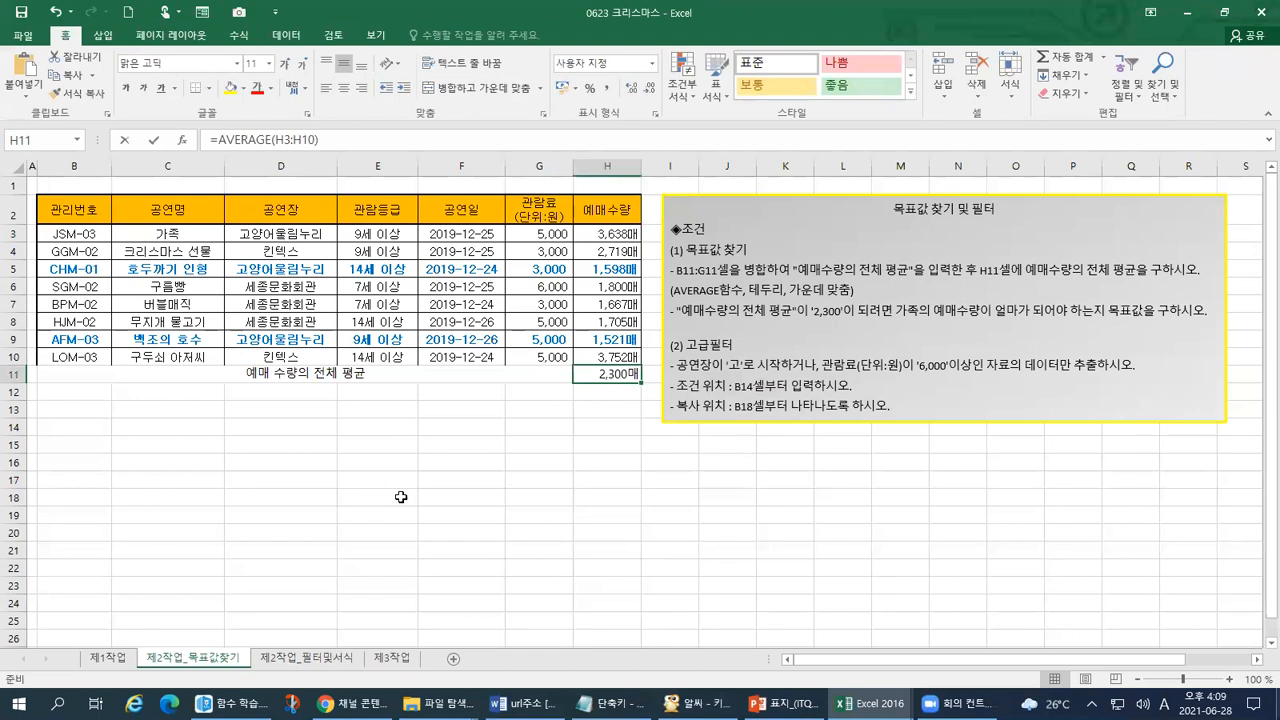
Examine the first goal seek instruction on merging B11:G11 and calculating the 예매수량 average in H11, marking its key phrases
key("ctrl+1")
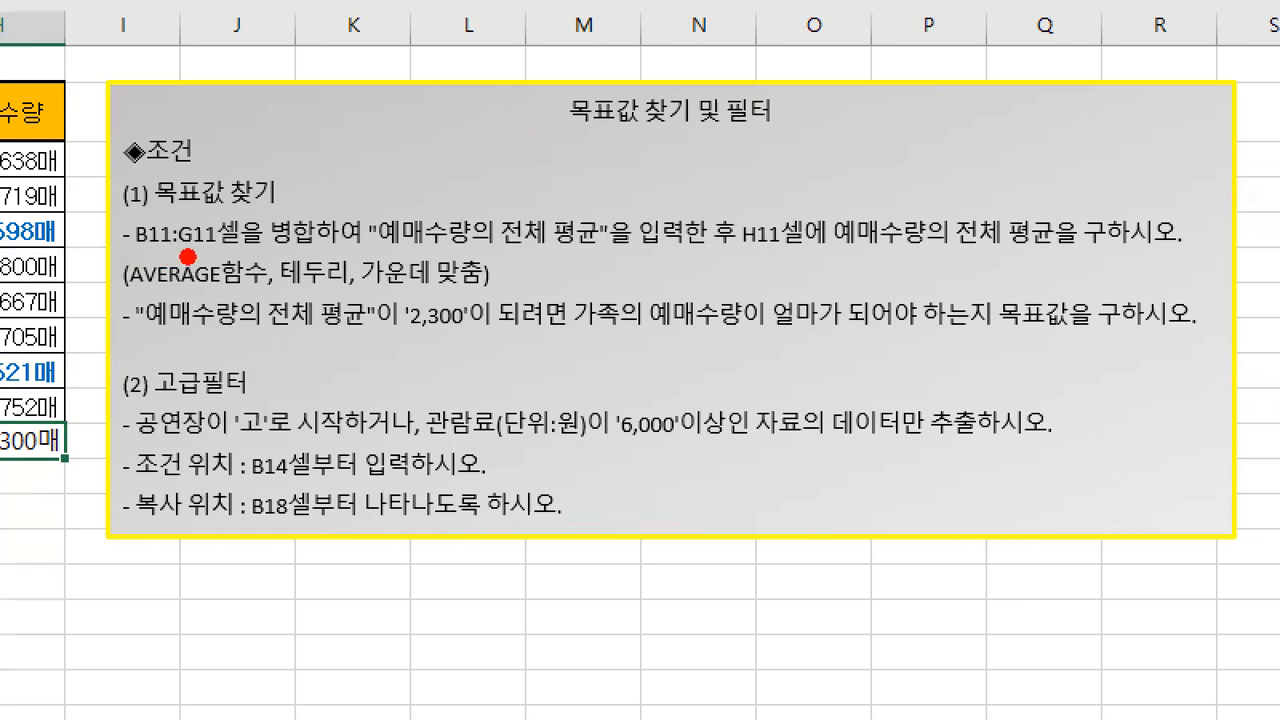
mouse_move(295, 188)
left_mouse_down()
mouse_move(295, 204)
mouse_move(335, 180)
left_mouse_up()
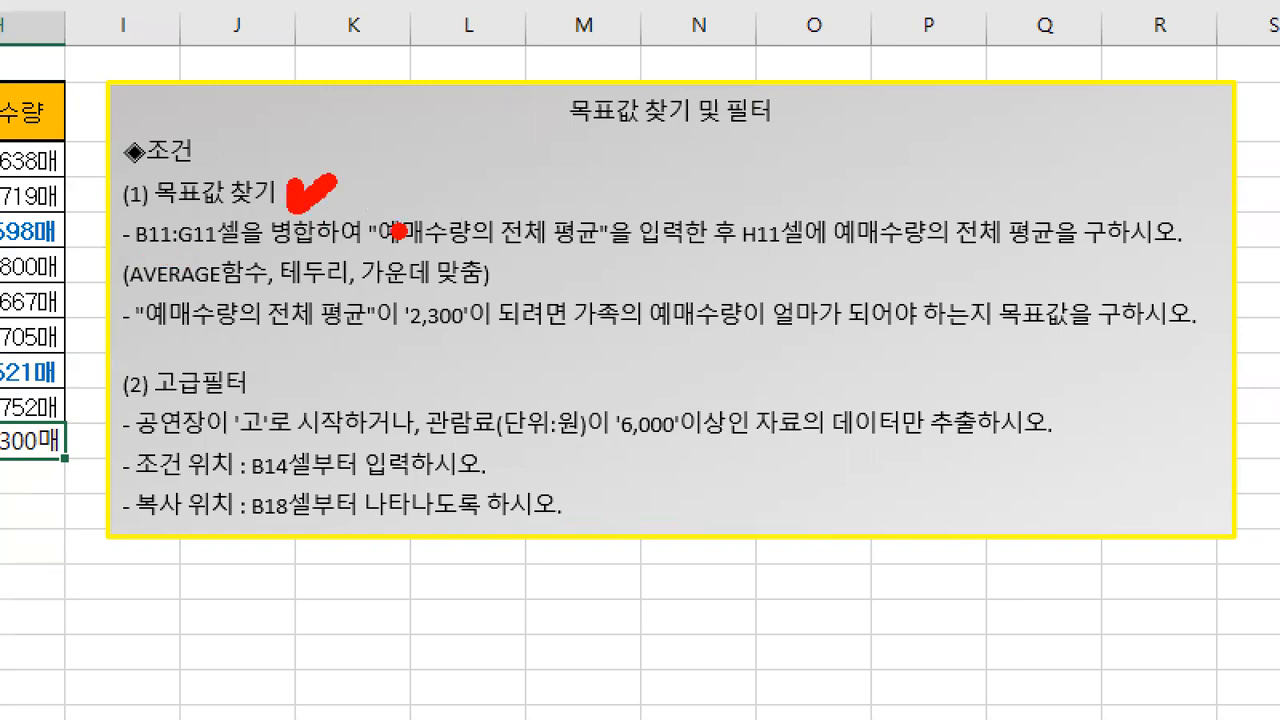
left_click_drag(366, 258, 604, 262)
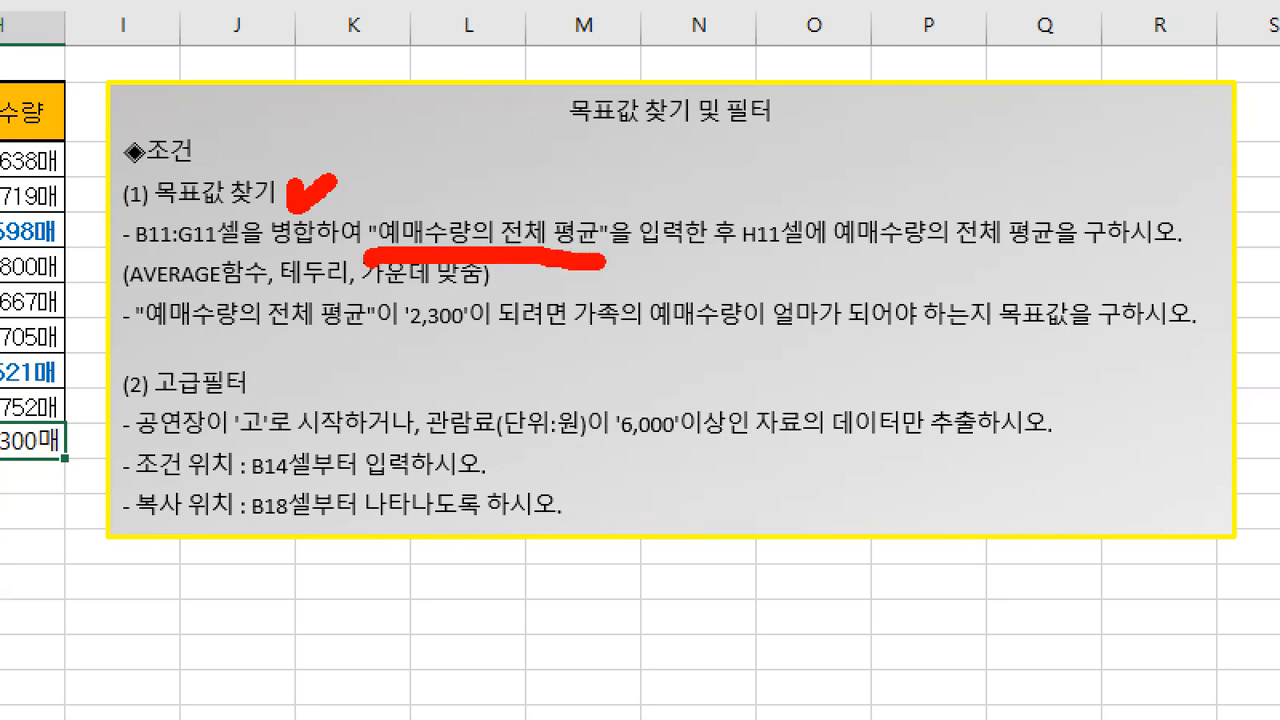
mouse_move(722, 180)
left_mouse_down()
mouse_move(692, 258)
mouse_move(1044, 270)
left_mouse_up()
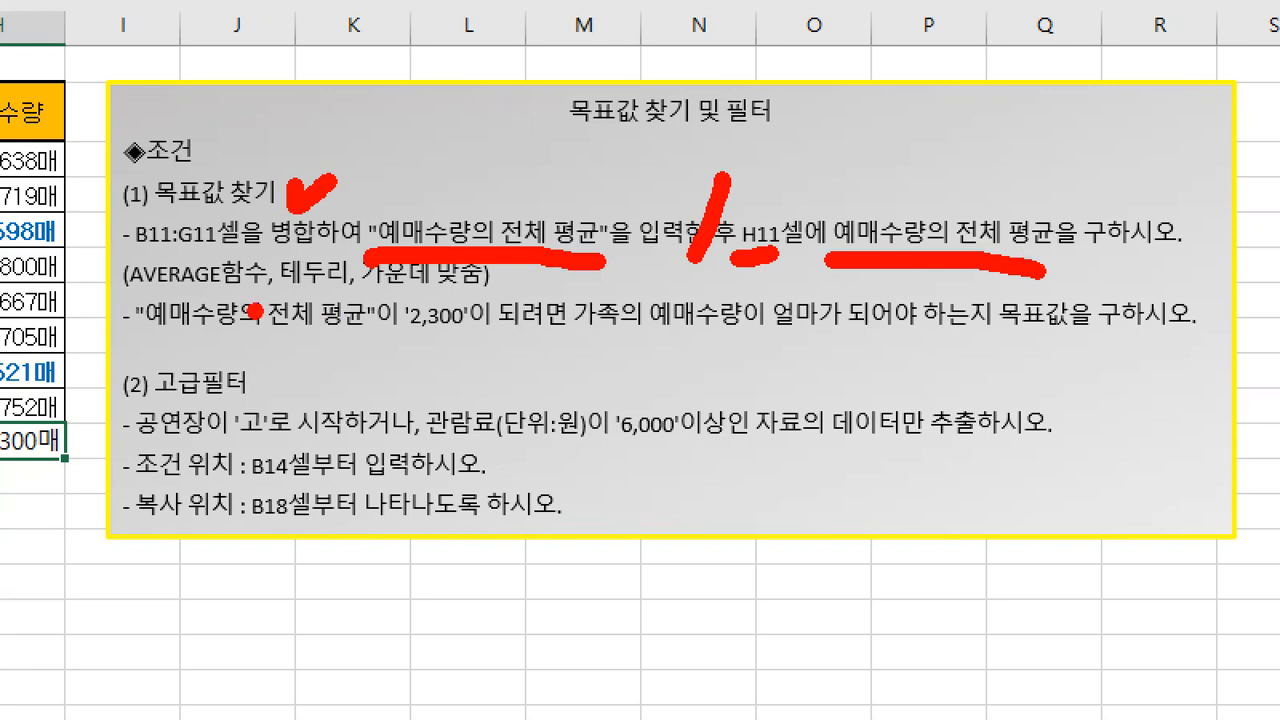
left_click_drag(103, 285, 82, 312)
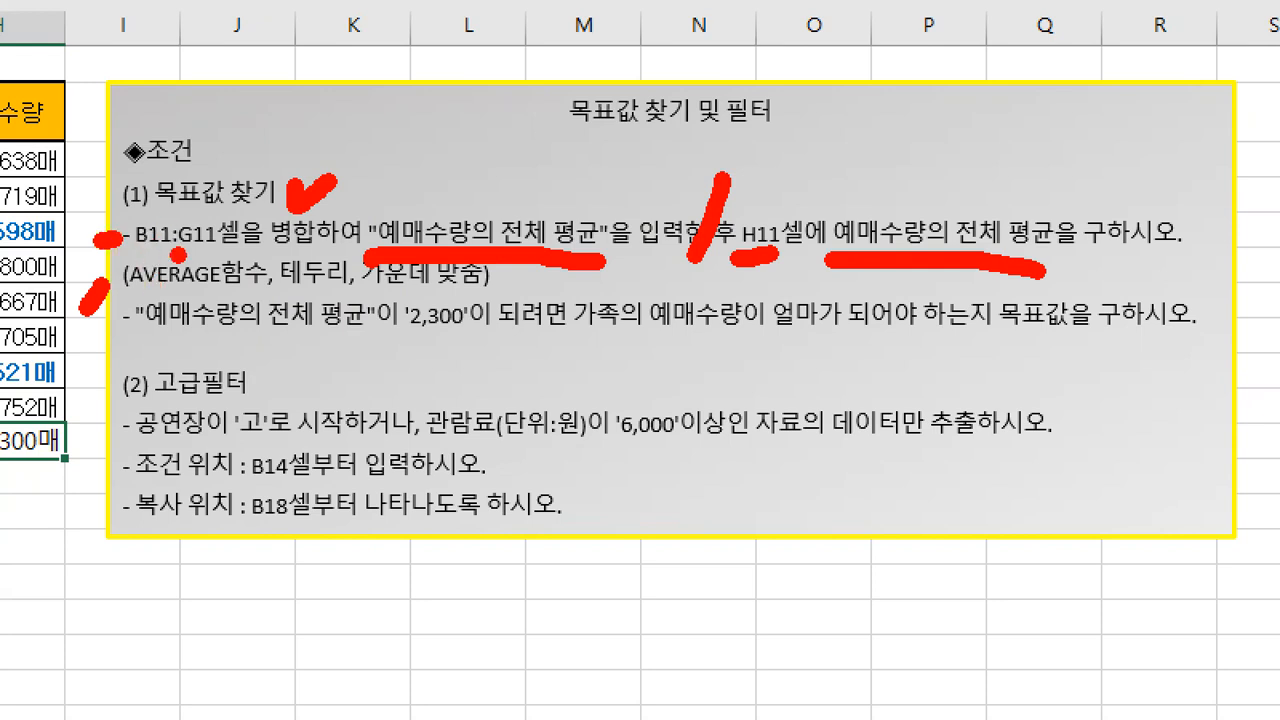
key("Escape")
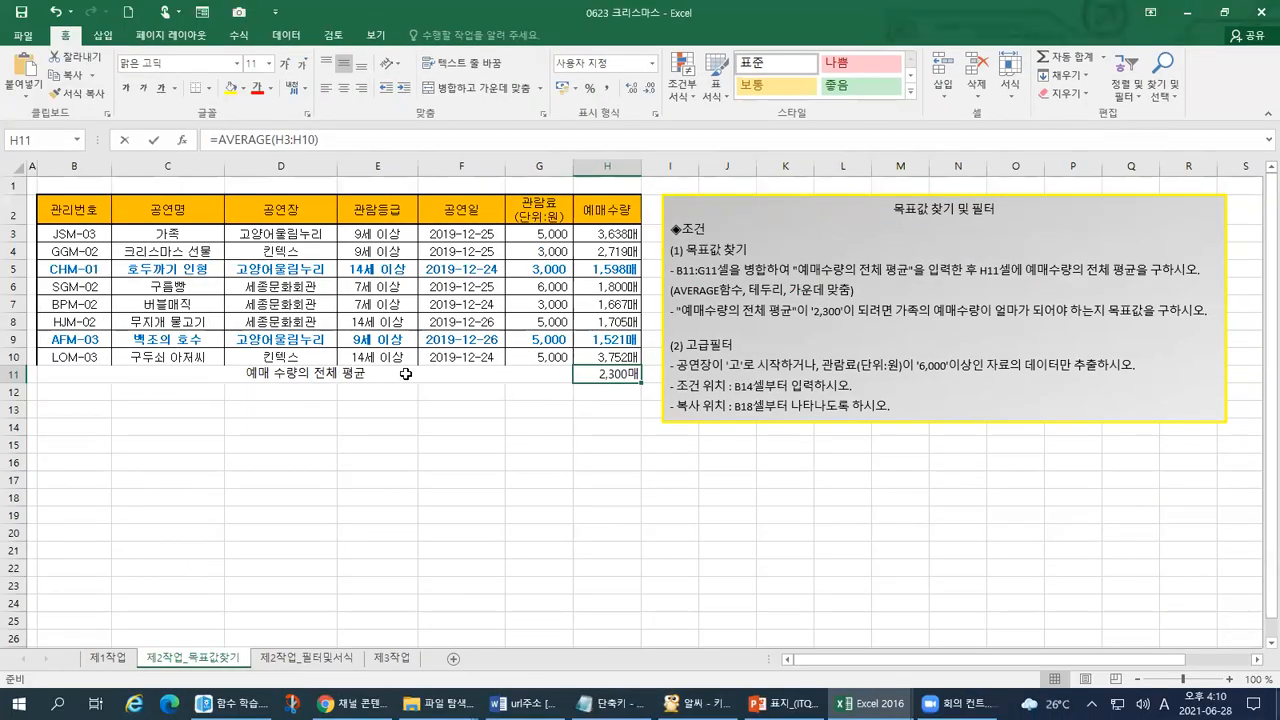
Examine the merged B11:G11 cell and its 병합하고 가운데 맞춤 setting, underlining both as temporary markings
left_click(87, 376)
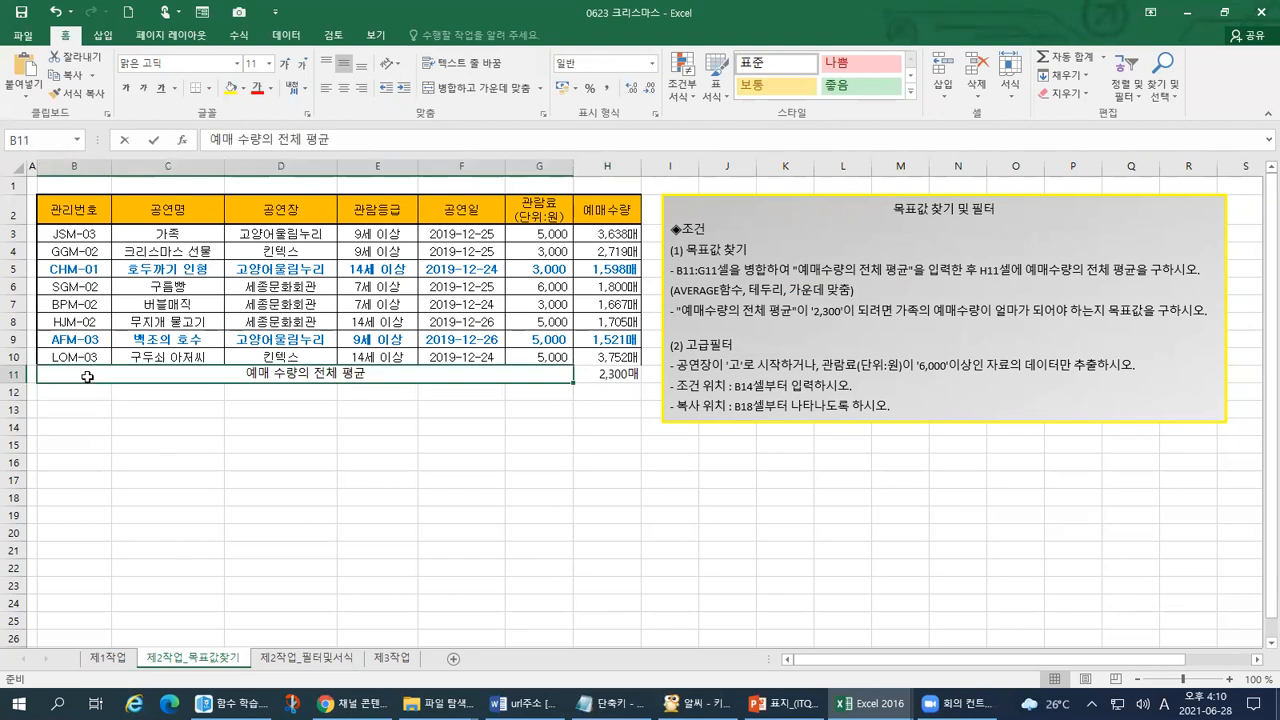
key("ctrl+1")
mouse_move(105, 490)
left_mouse_down()
mouse_move(372, 526)
mouse_move(876, 508)
mouse_move(1048, 478)
left_mouse_up()
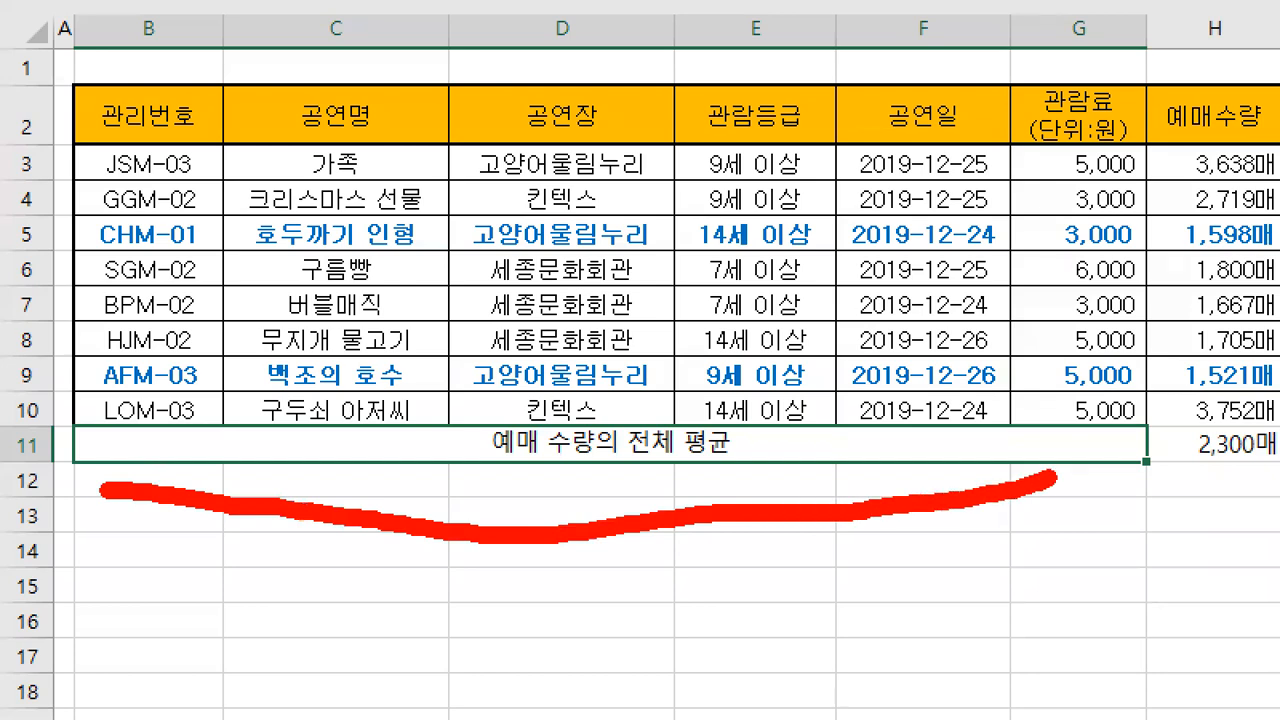
key("Escape")
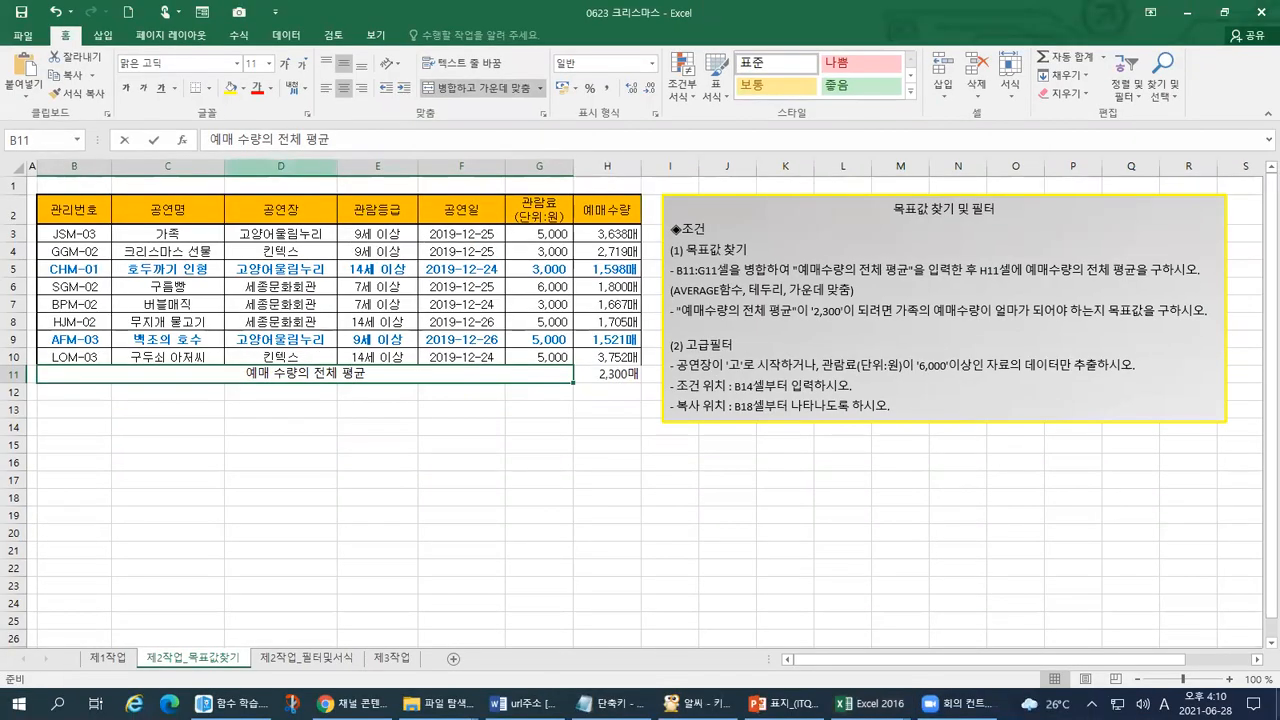
key("ctrl+1")
left_click_drag(695, 220, 908, 232)
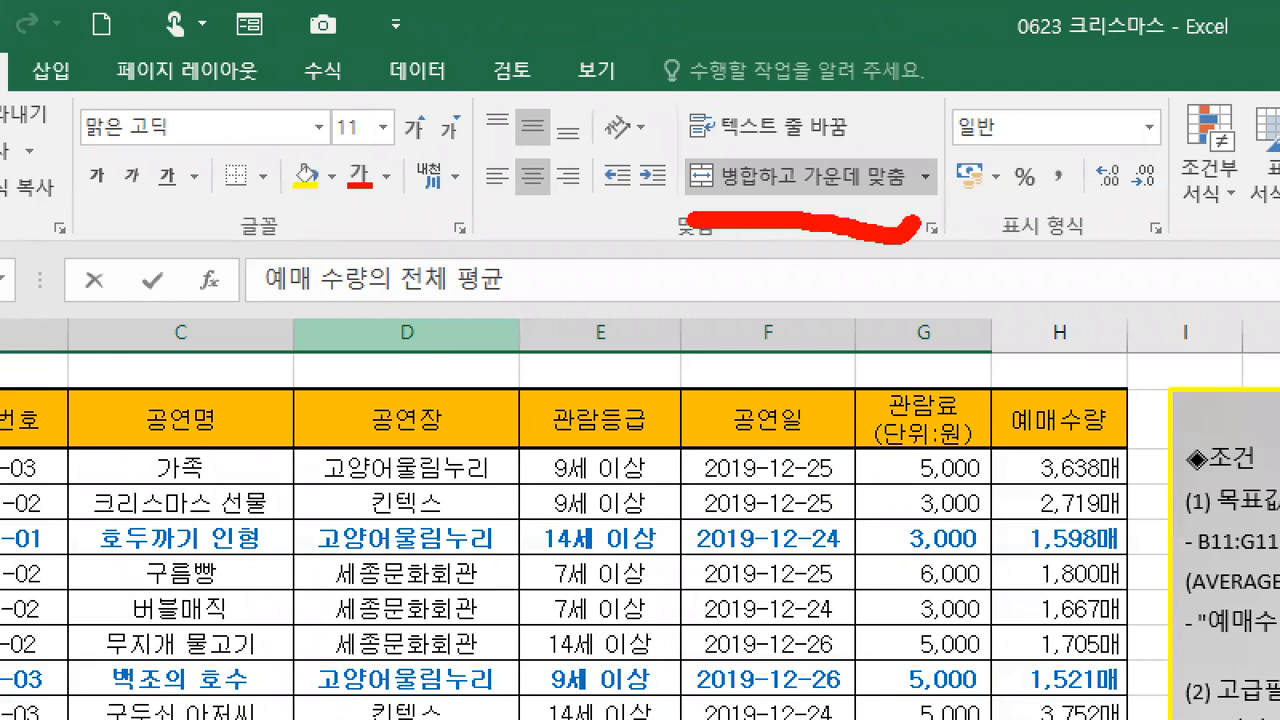
key("Escape")
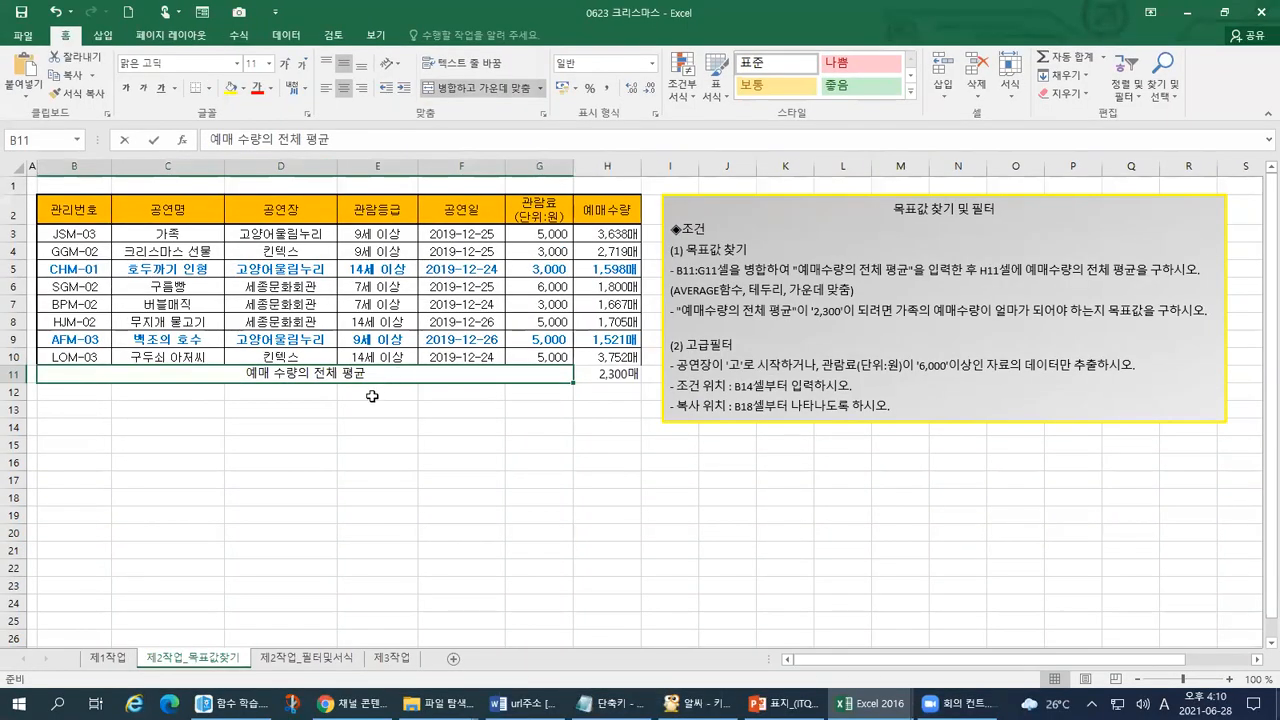
Review the average label in row 11 against the AVERAGE, border and centring requirements in the instructions
key("ctrl+1")
left_click_drag(236, 393, 346, 393)
key("ctrl+1")
left_click(560, 251)
left_click_drag(505, 273, 518, 268)
key("Escape")
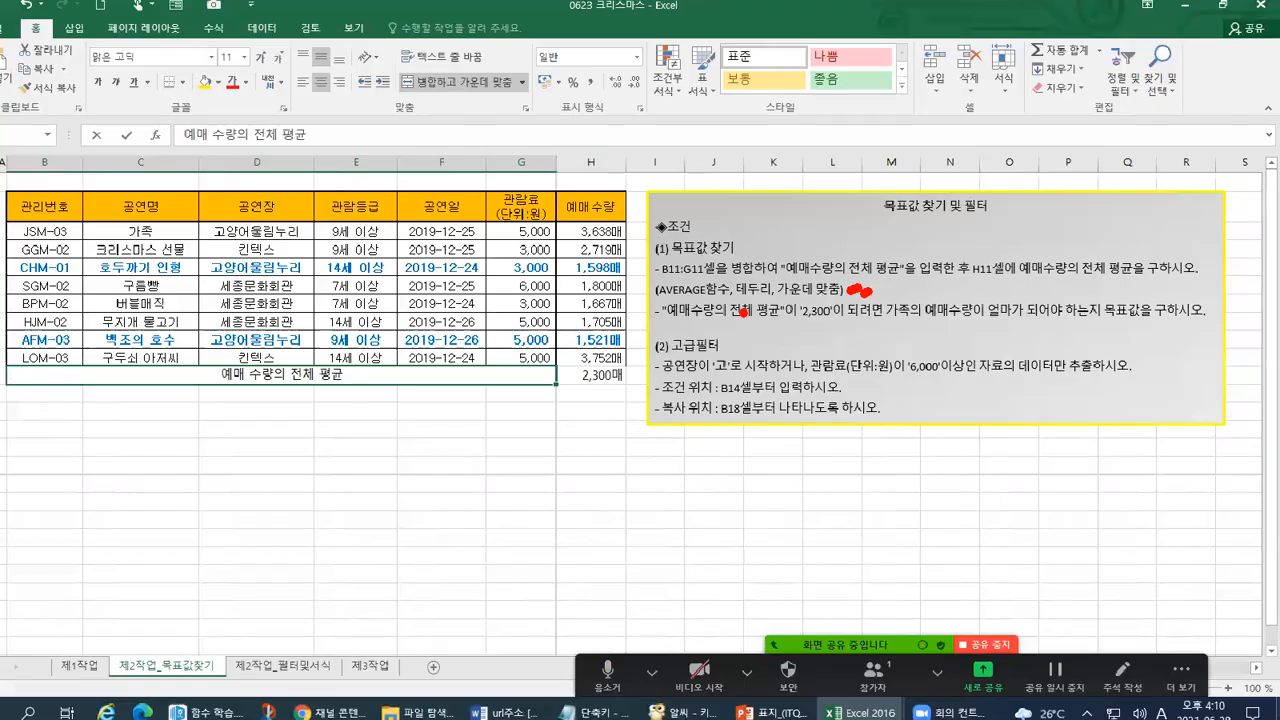
Try to apply all borders to the whole table range B2:H11
left_click(618, 428)
left_click_drag(617, 380, 76, 212)
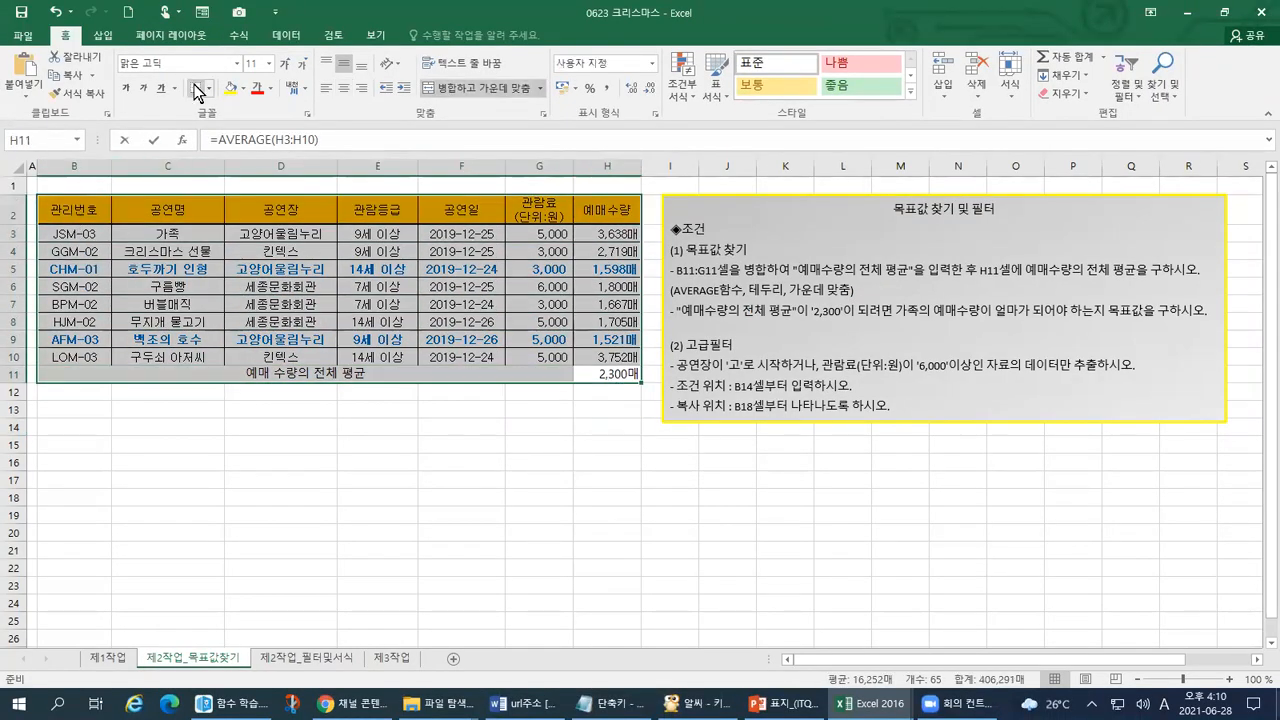
left_click(211, 87)
left_click(224, 226)
Apply all borders to the last table rows and the average row, B9:H11
left_click(605, 377)
left_click_drag(605, 377, 126, 338)
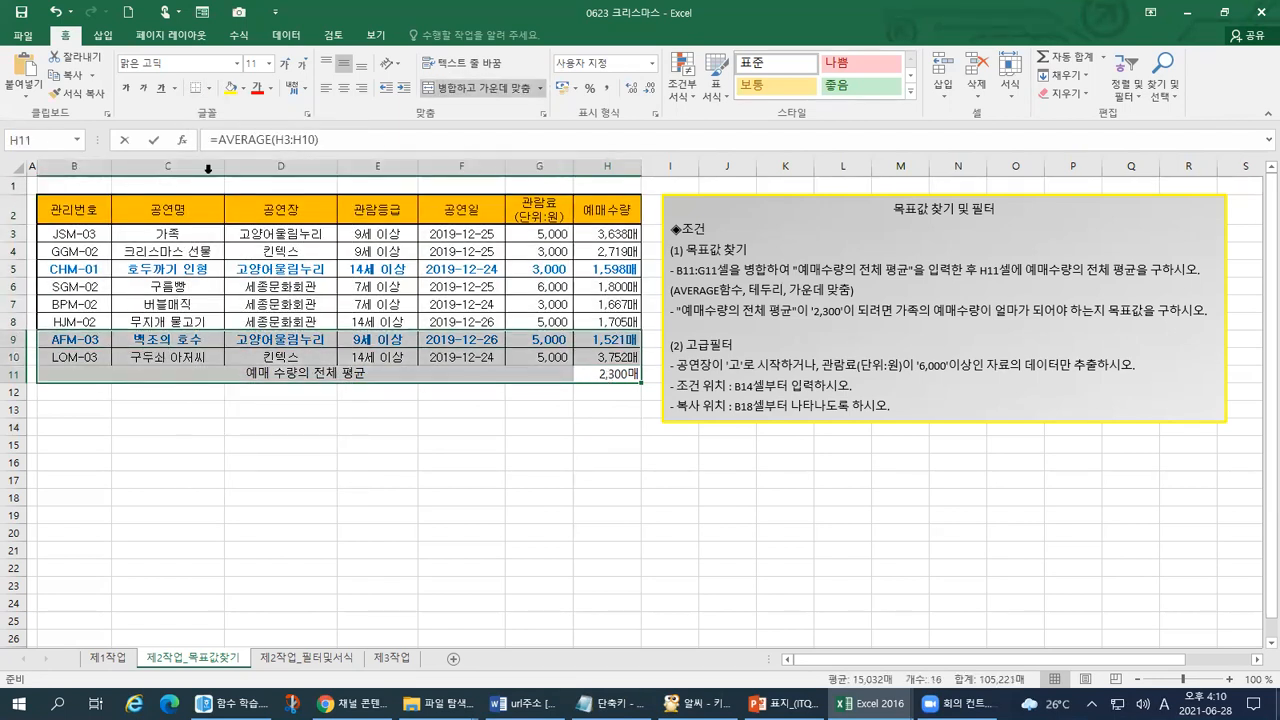
left_click(208, 88)
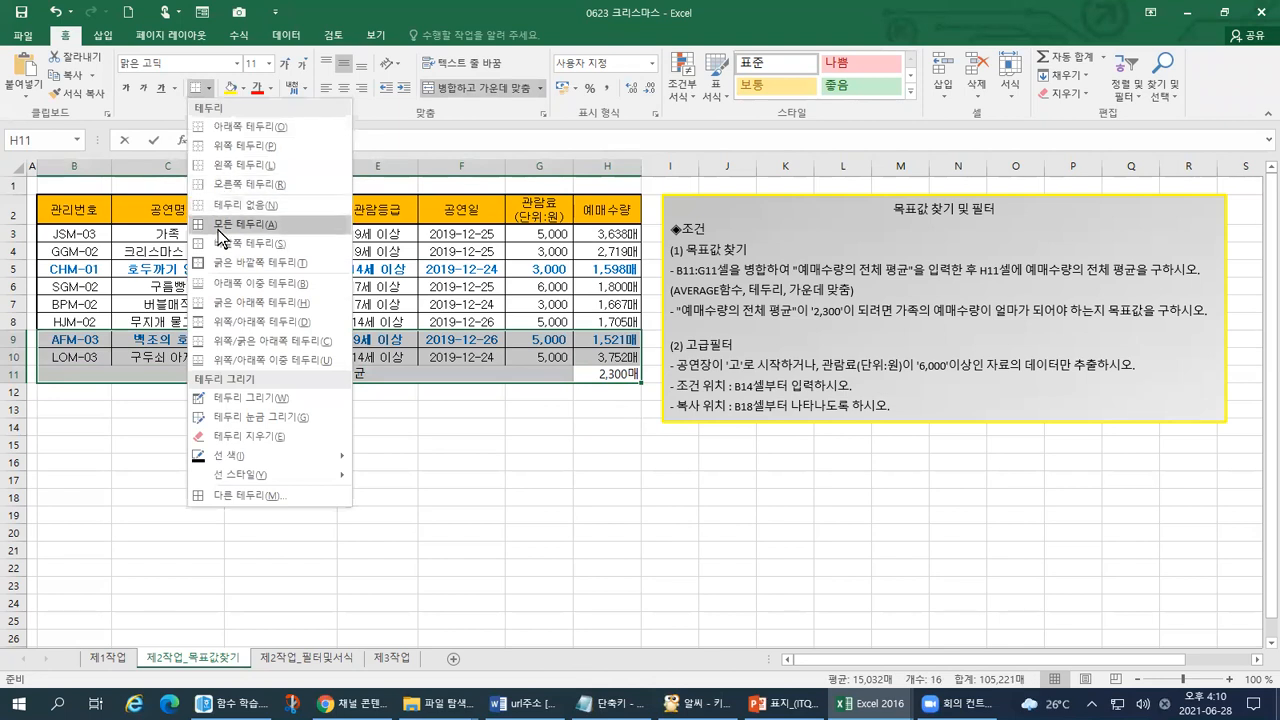
left_click(216, 230)
left_click(360, 442)
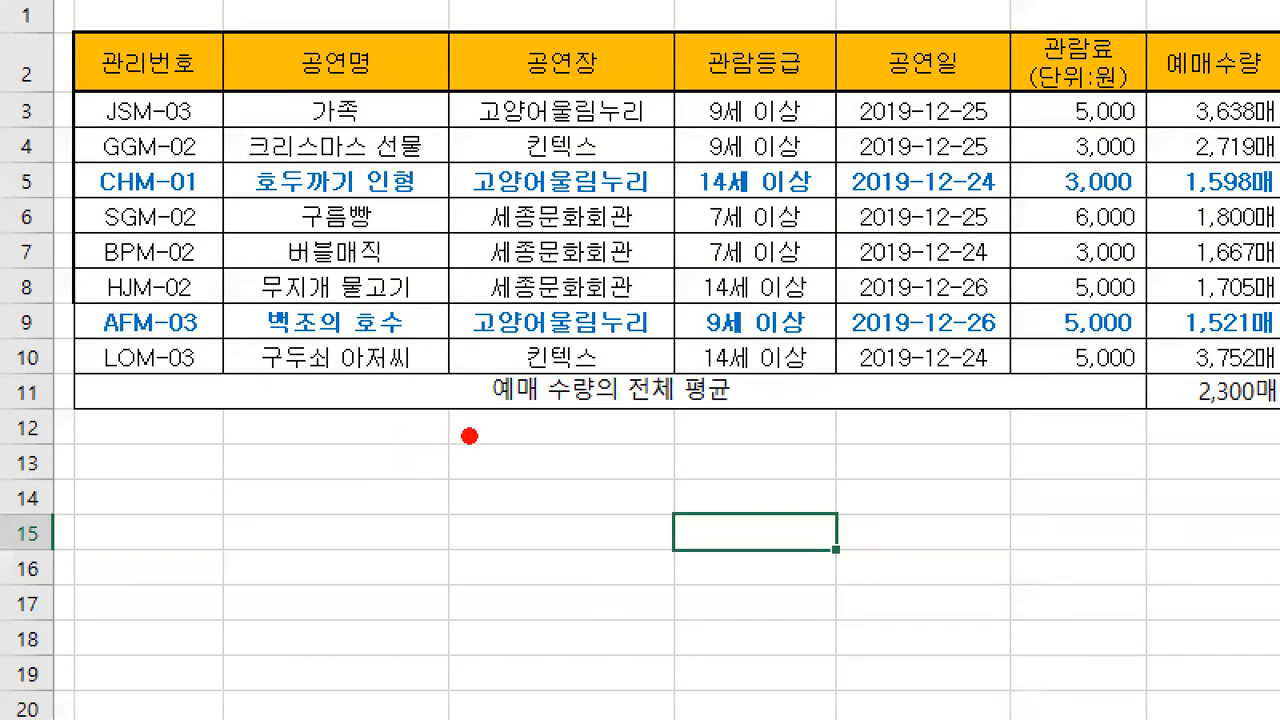
Examine the average row and the goal seek instruction, marking 목표값, the 예매수량 average, the target 2,300 and 가족
left_click_drag(237, 395, 398, 393)
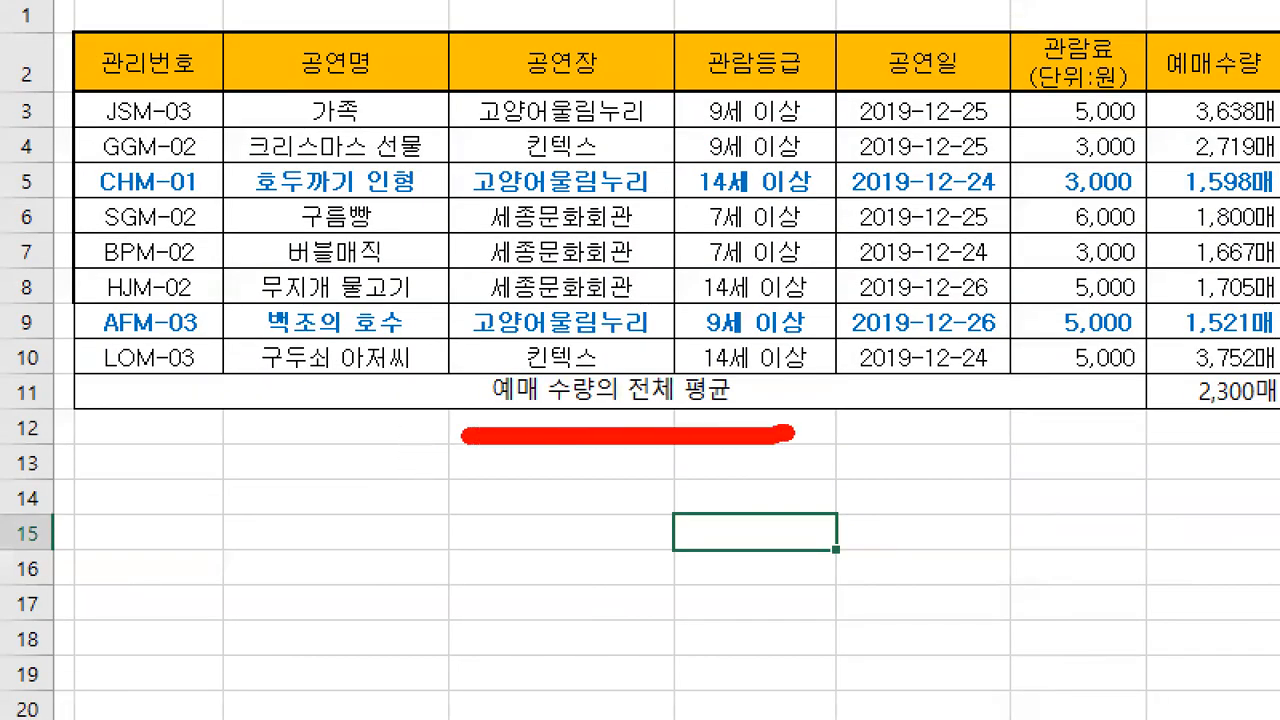
left_click_drag(1185, 434, 1278, 434)
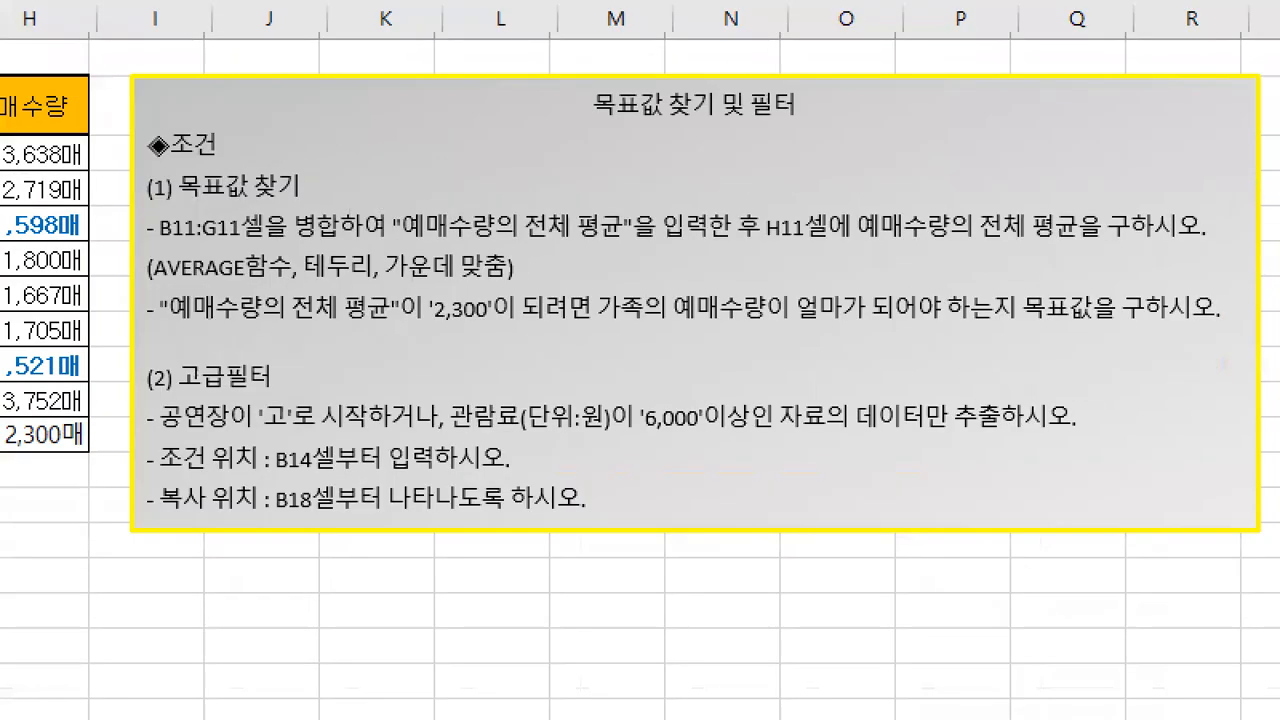
left_click_drag(1108, 326, 1149, 321)
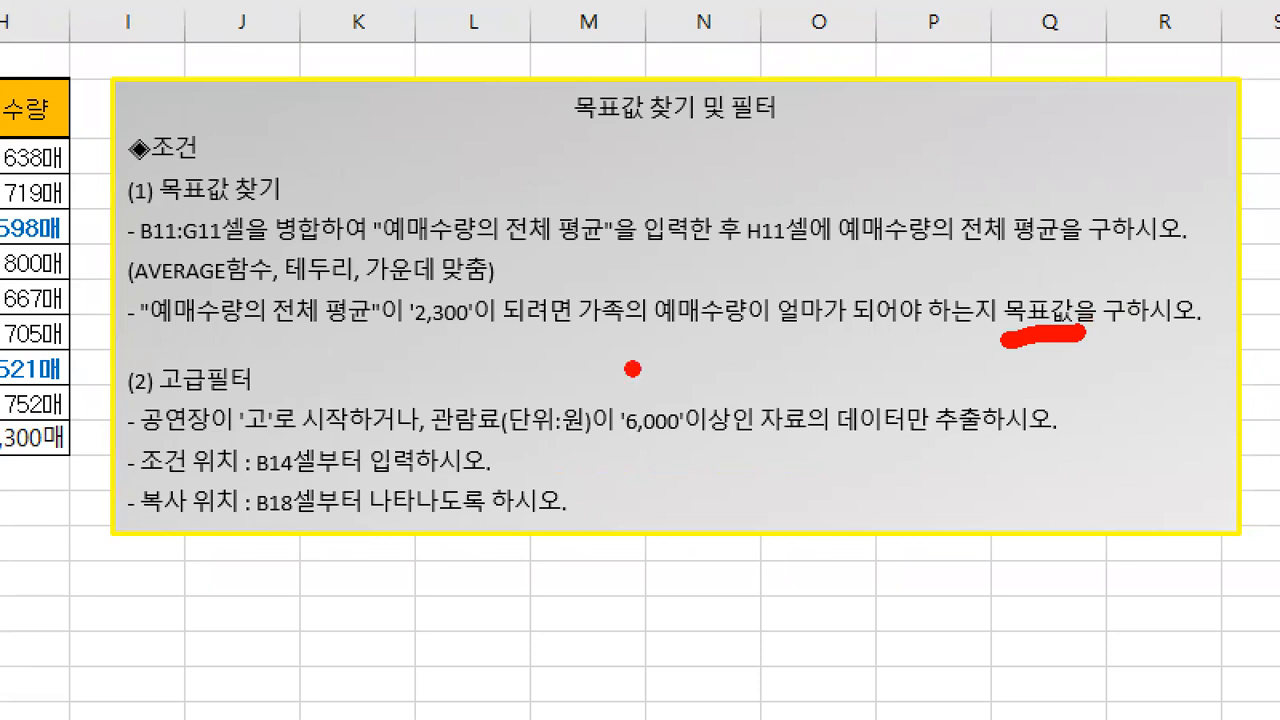
left_click_drag(143, 340, 372, 343)
left_click_drag(390, 345, 487, 342)
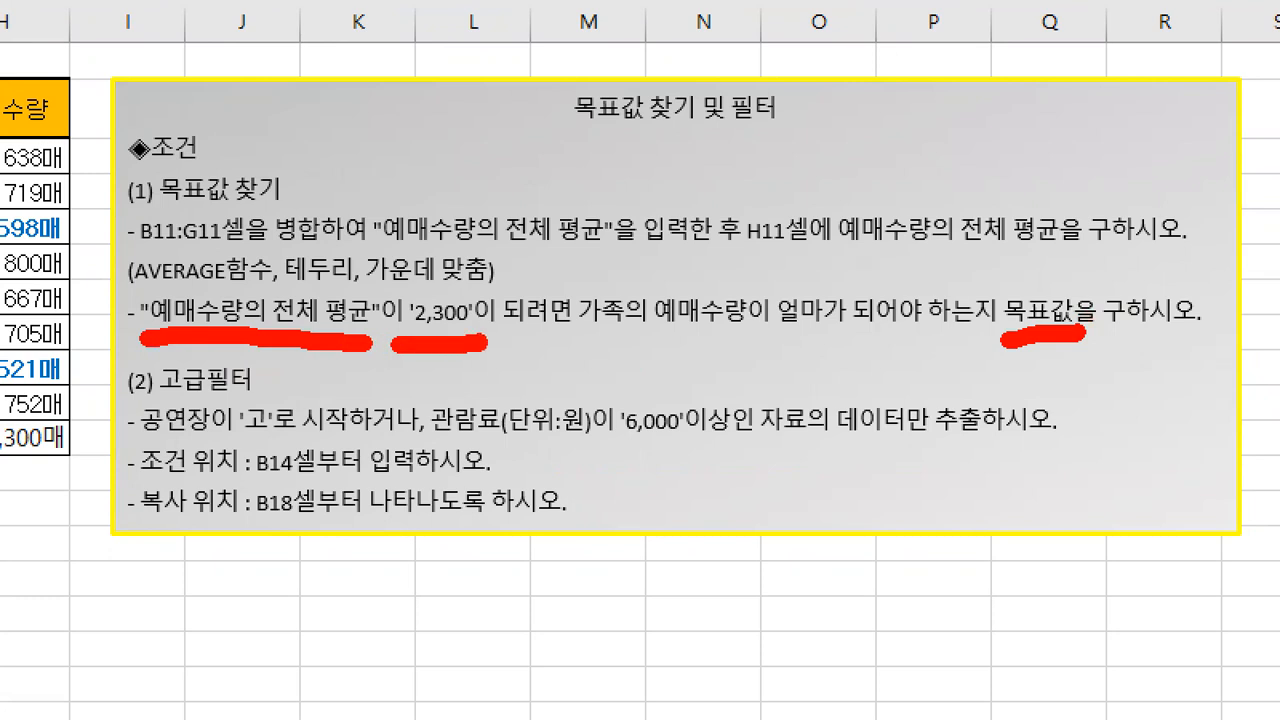
mouse_move(622, 350)
left_mouse_down()
mouse_move(556, 362)
mouse_move(590, 264)
mouse_move(645, 283)
mouse_move(630, 364)
left_mouse_up()
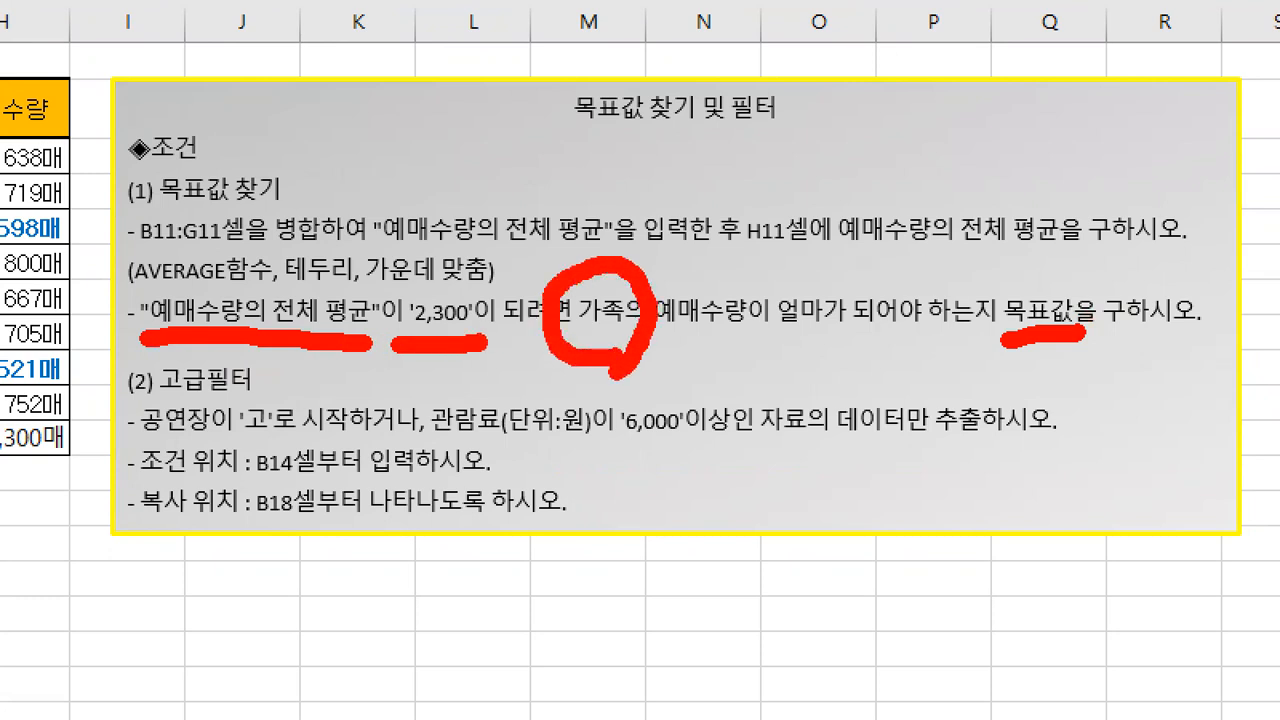
Point out 가족 in the goal seek instruction and underline the phrase asking what its 예매수량 must become
left_click_drag(606, 258, 652, 155)
left_click_drag(560, 210, 602, 262)
left_click_drag(660, 208, 620, 248)
left_click(680, 160)
left_click(705, 158)
left_click(743, 156)
left_click(782, 155)
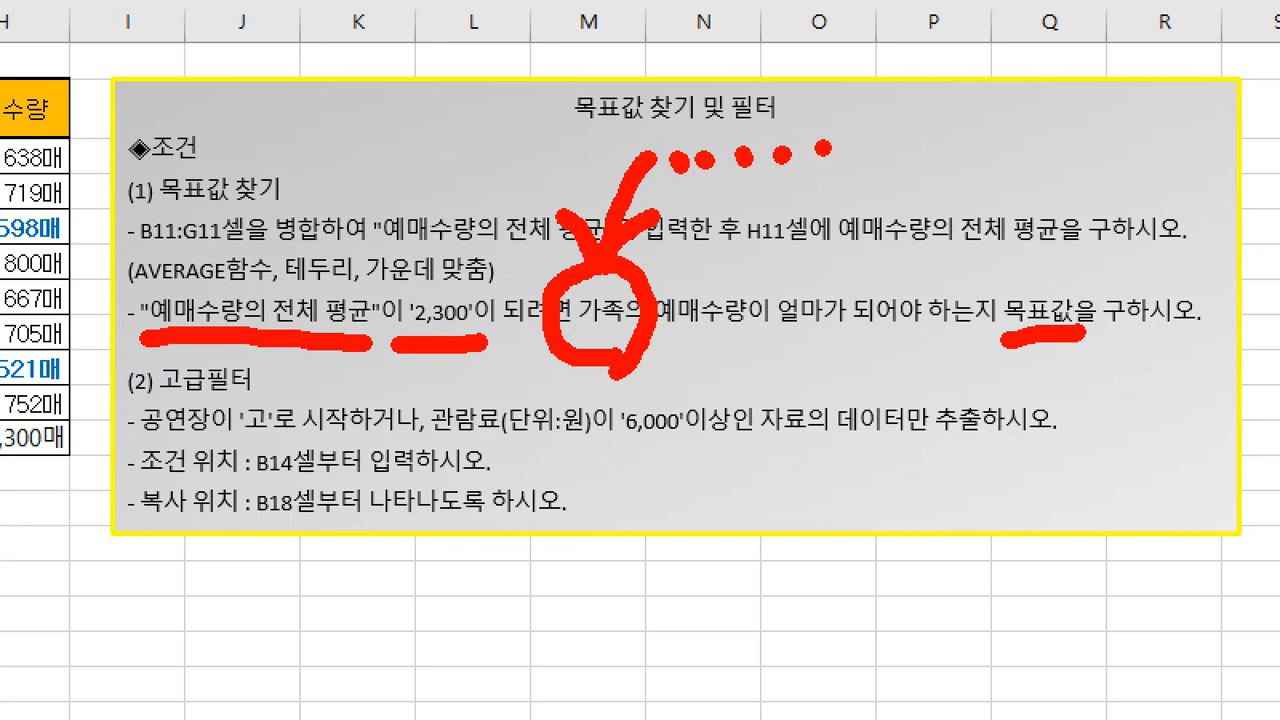
left_click_drag(666, 344, 934, 345)
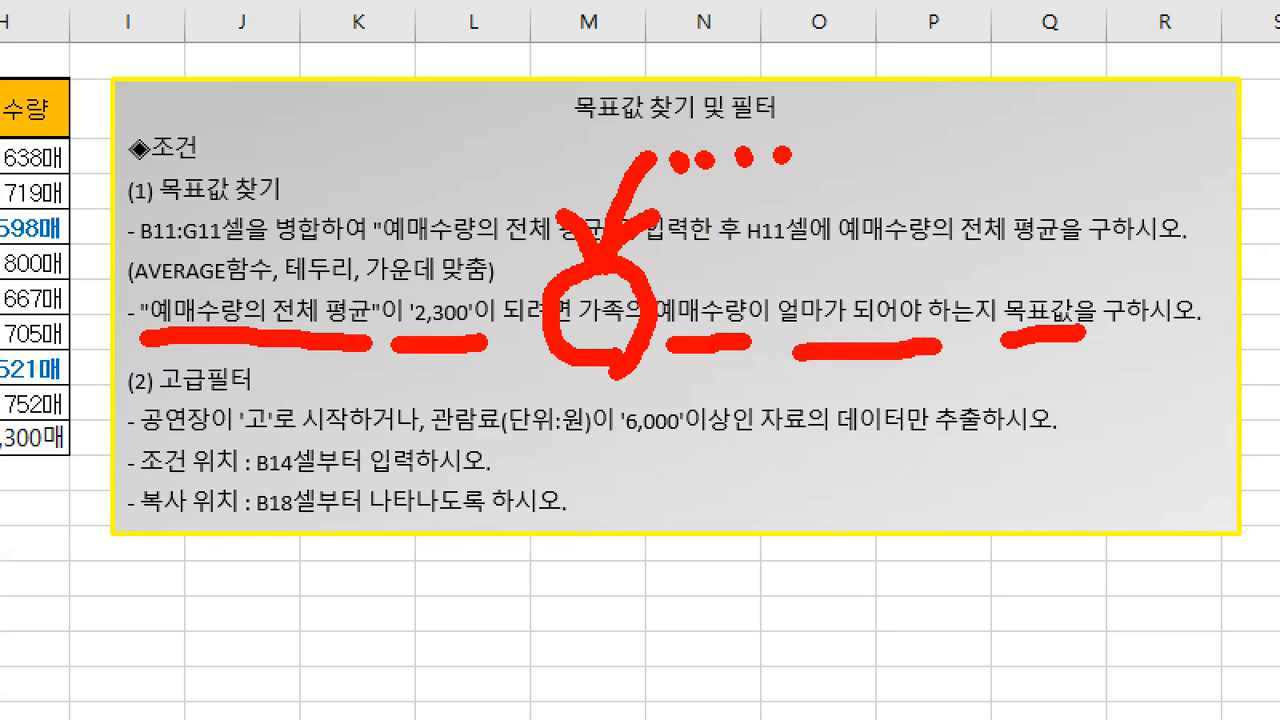
key("Escape")
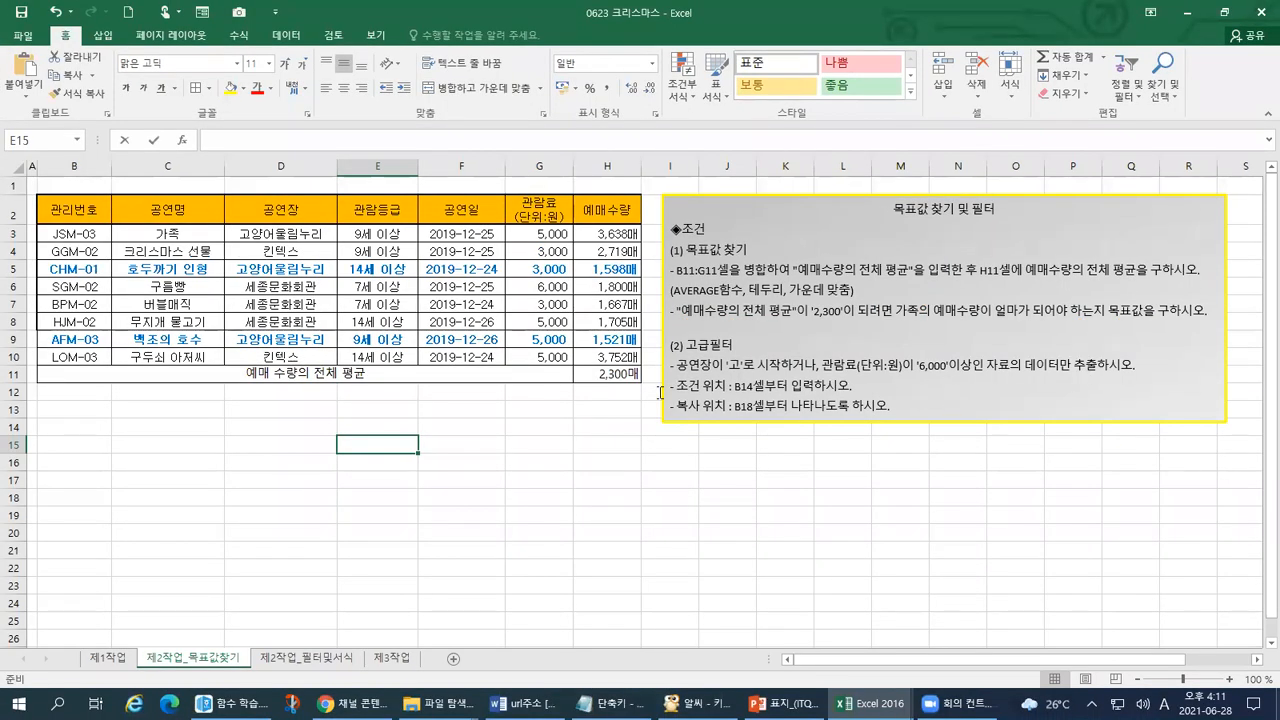
Trace the 가족 row to its 예매수량 cell and mark it together with the average cell H11
key("ctrl+1")
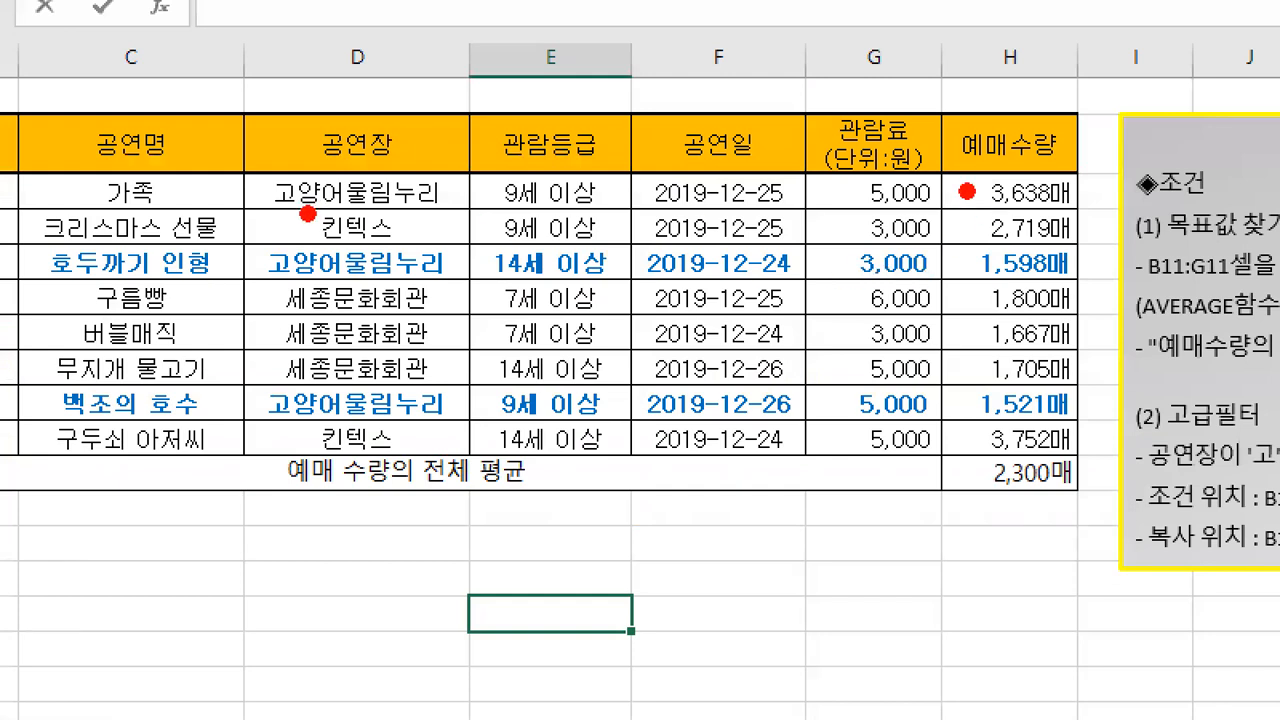
left_click(177, 185)
left_click_drag(986, 212, 1110, 210)
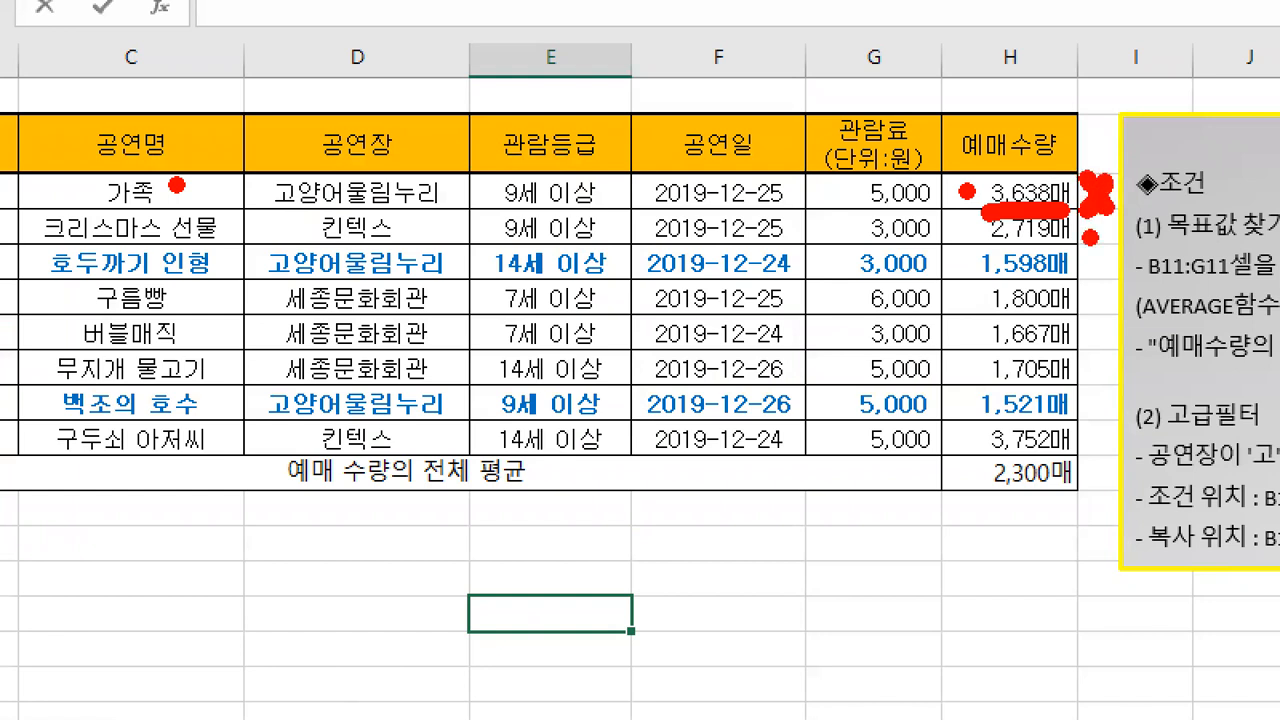
mouse_move(968, 500)
left_mouse_down()
mouse_move(1102, 490)
mouse_move(1088, 508)
mouse_move(1120, 512)
left_mouse_up()
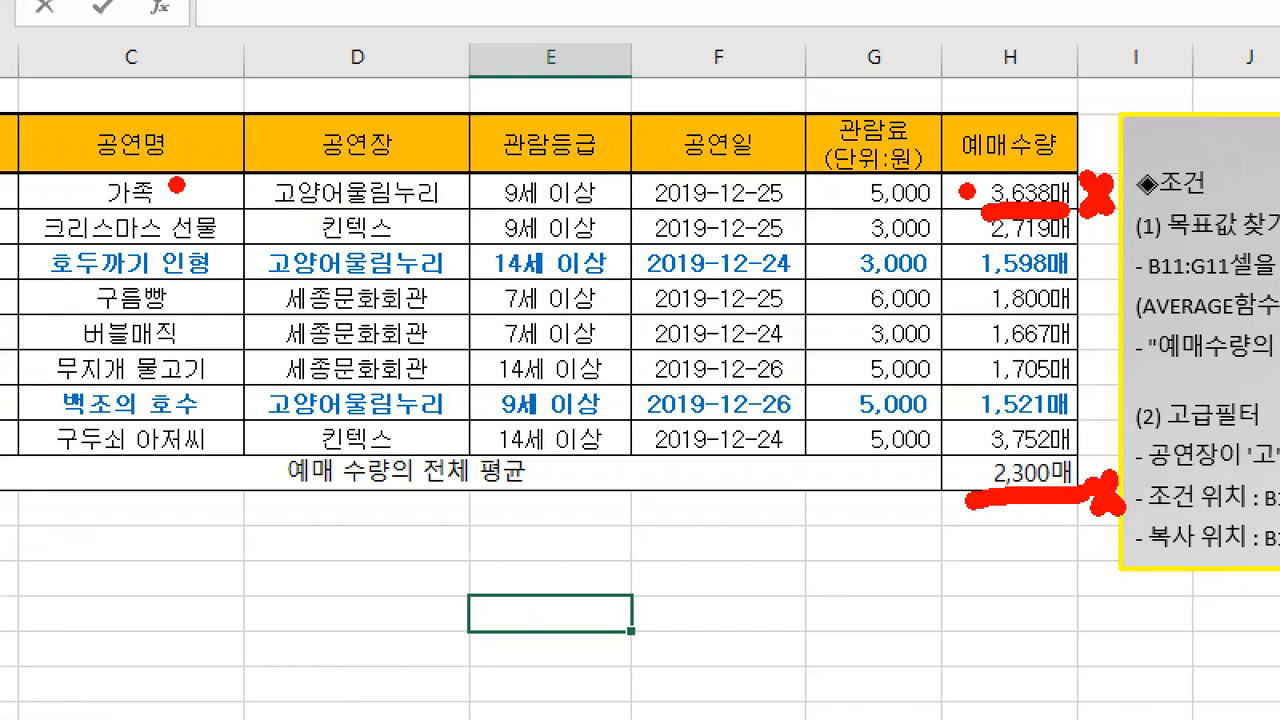
mouse_move(155, 180)
left_mouse_down()
mouse_move(556, 52)
mouse_move(935, 116)
mouse_move(954, 134)
mouse_move(921, 138)
mouse_move(961, 158)
mouse_move(966, 110)
left_mouse_up()
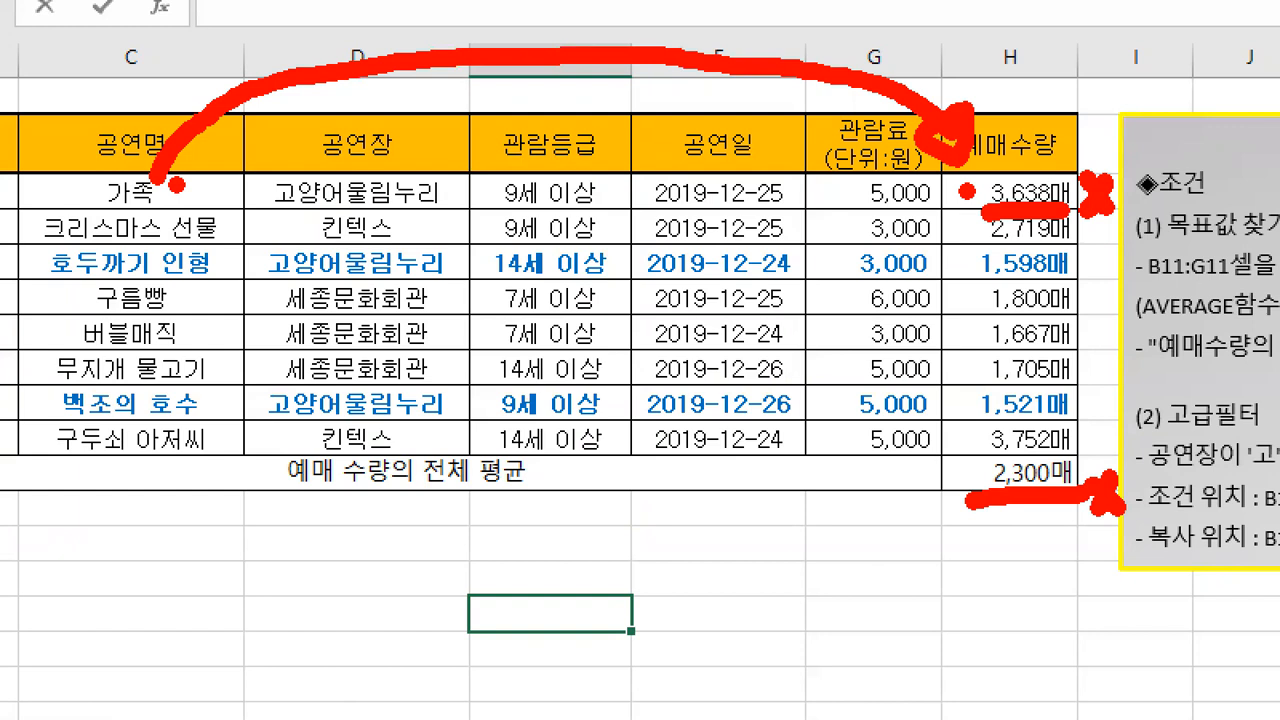
left_click_drag(1080, 74, 1116, 68)
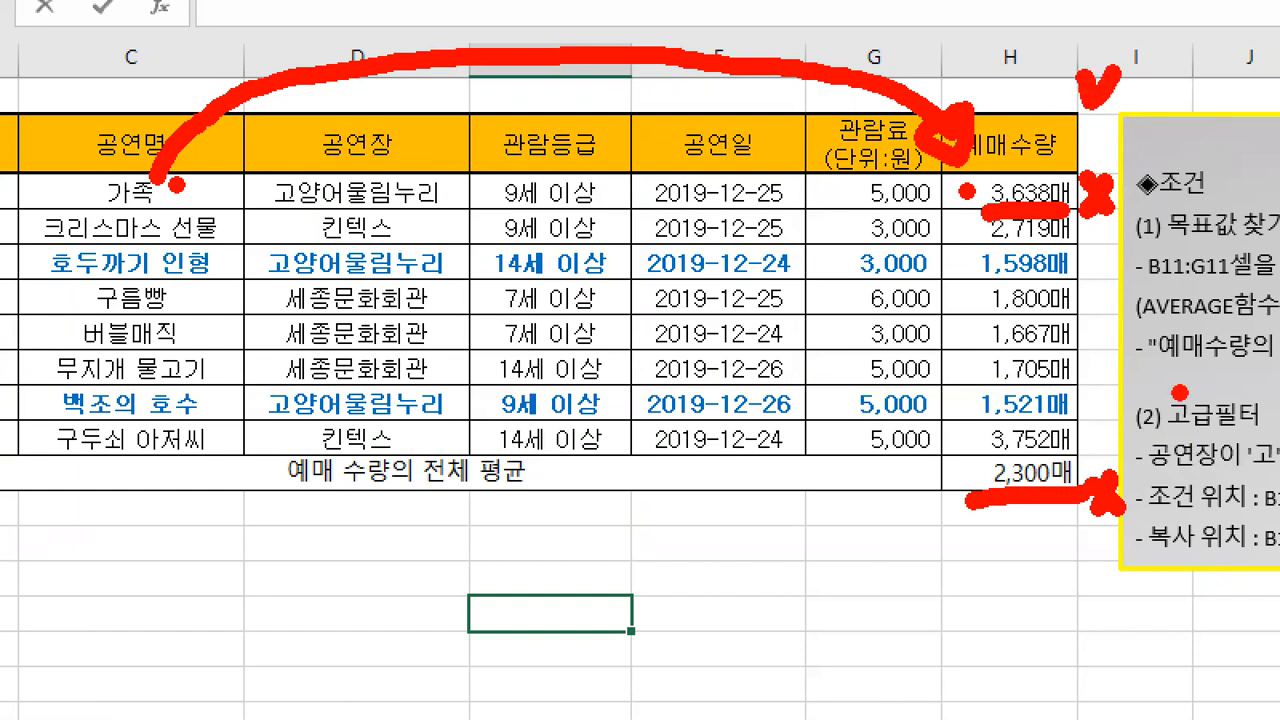
key("Escape")
Reread the goal seek sentence about reaching a 2,300 average by changing the 가족 예매수량
key("ctrl+1")
mouse_move(421, 266)
left_mouse_down()
mouse_move(421, 326)
mouse_move(1265, 340)
left_mouse_up()
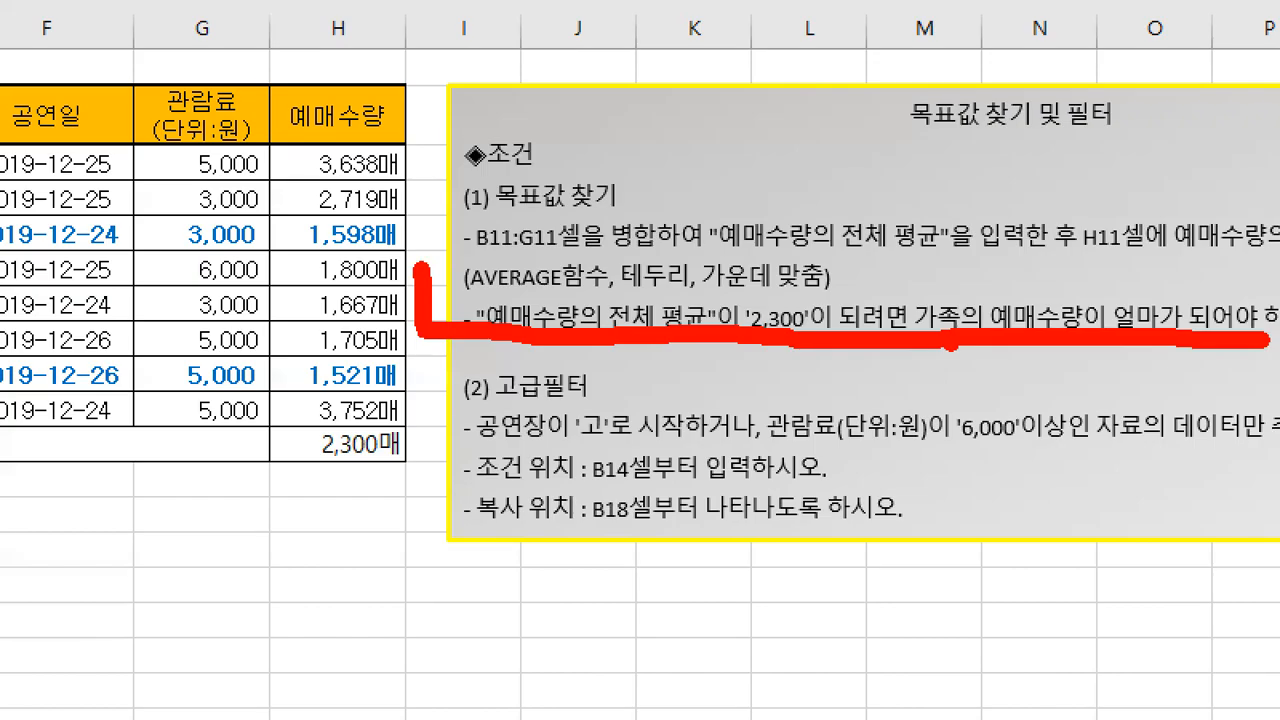
key("Escape")
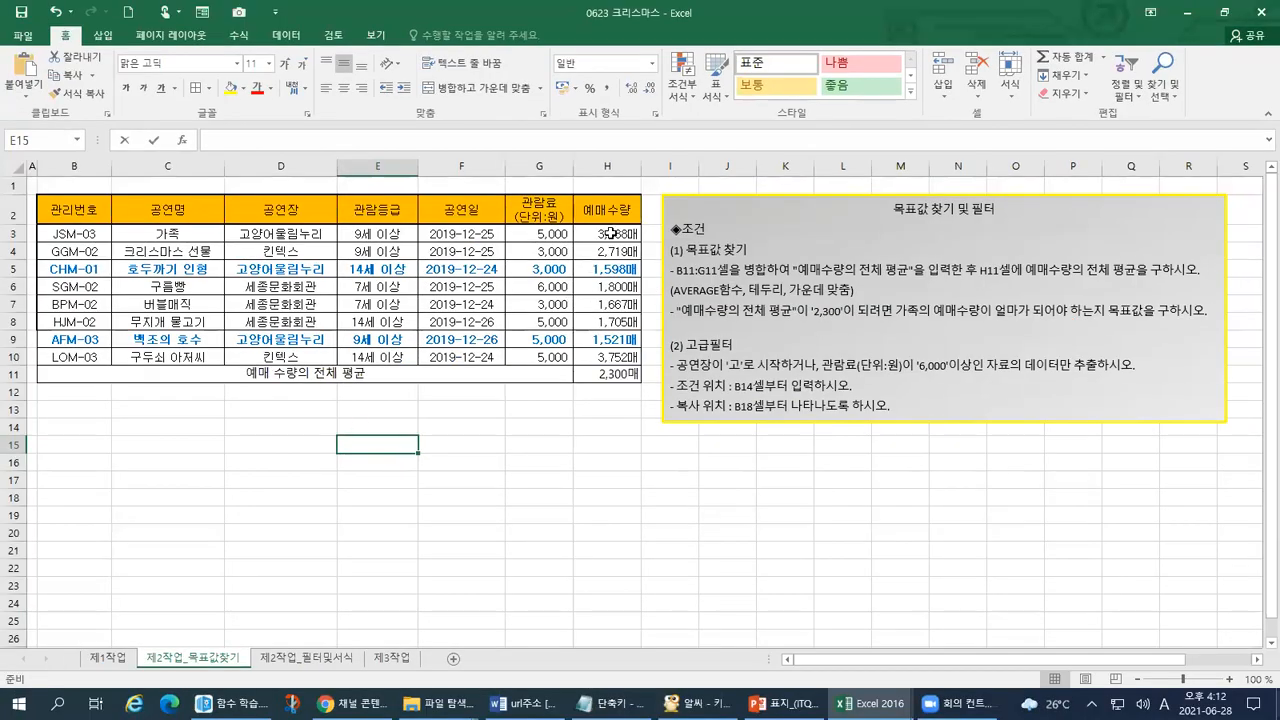
Select the 가족 예매수량 cell H3 and look up its original value in the 제1작업 sheet
left_click(611, 233)
key("alt+Tab")
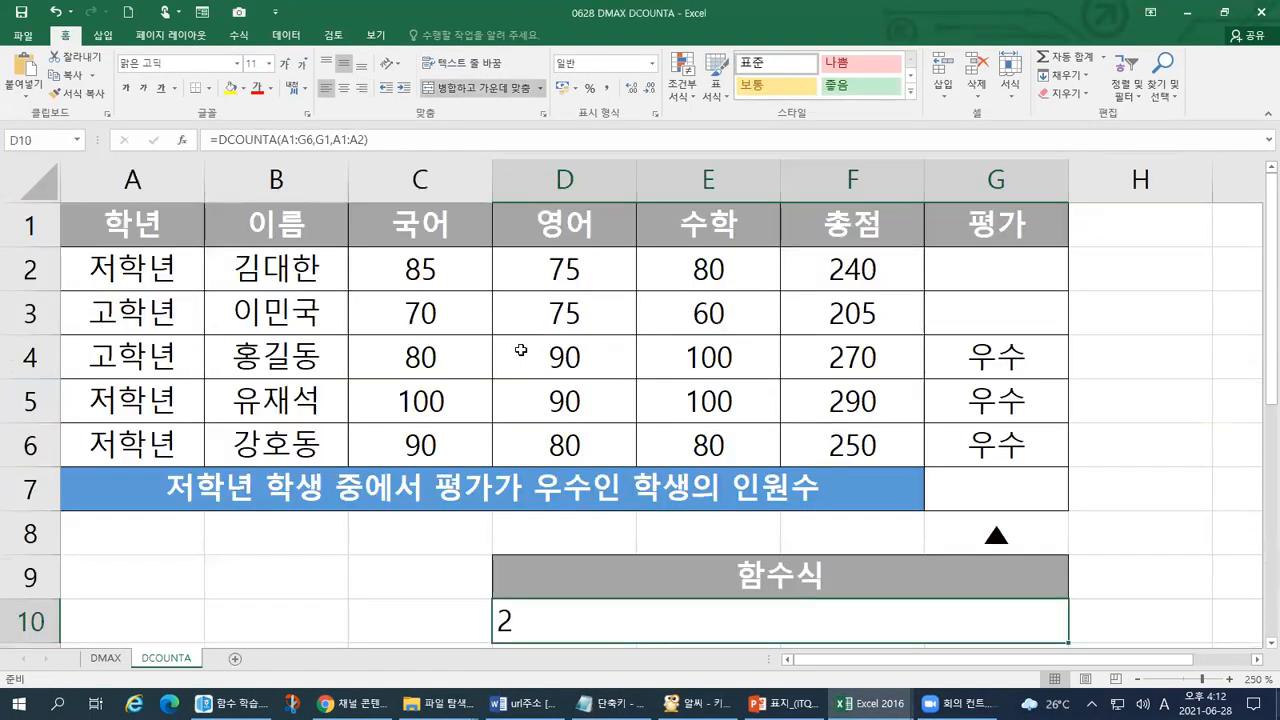
key("alt+Tab")
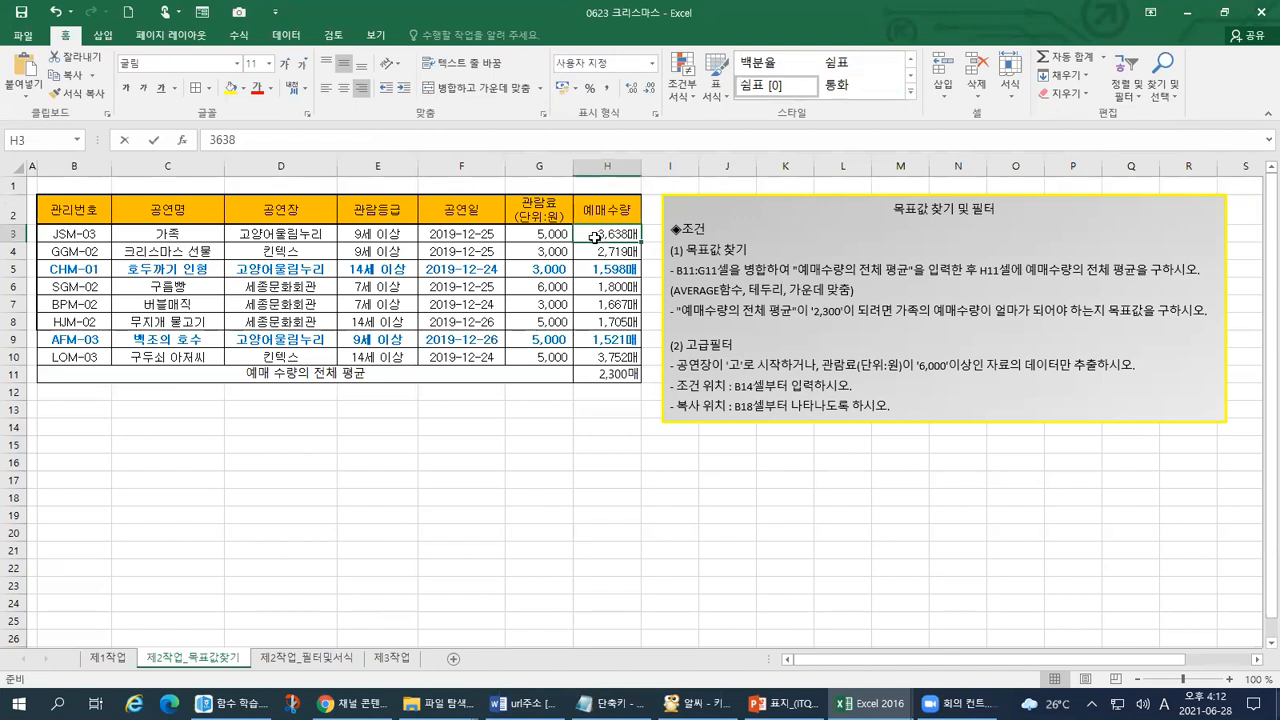
left_click(112, 660)
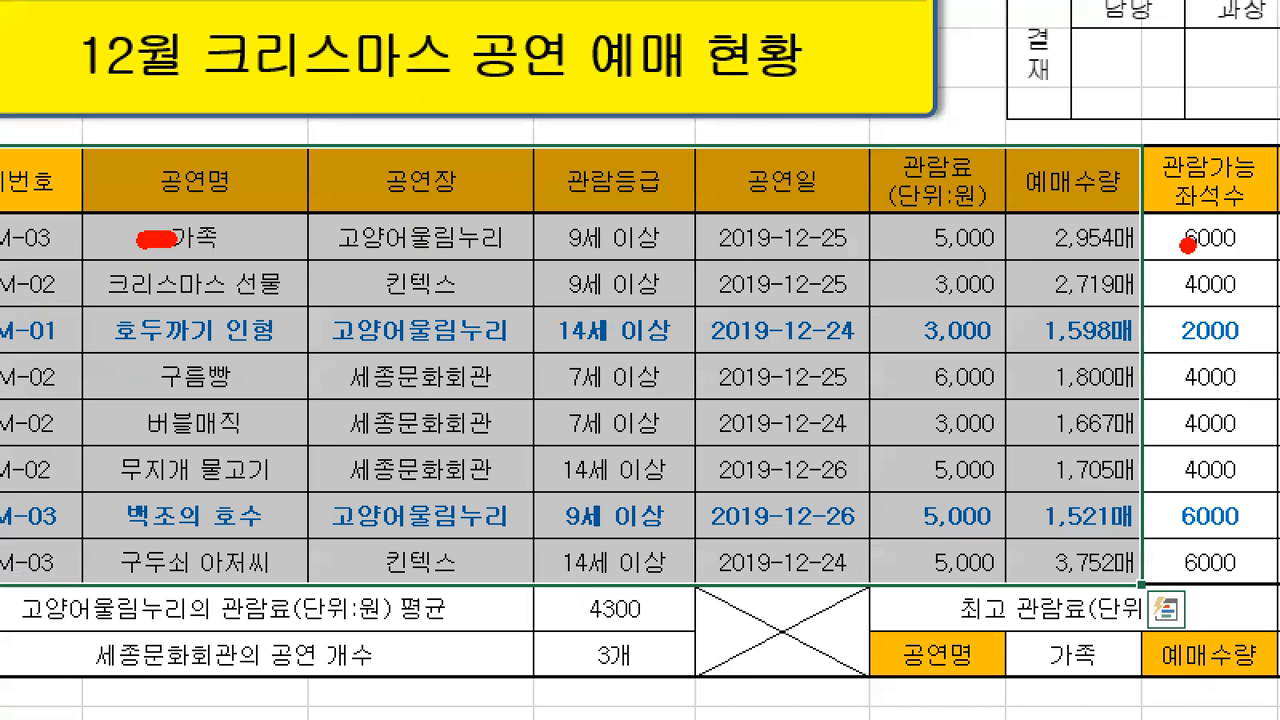
left_click_drag(1040, 262, 1140, 258)
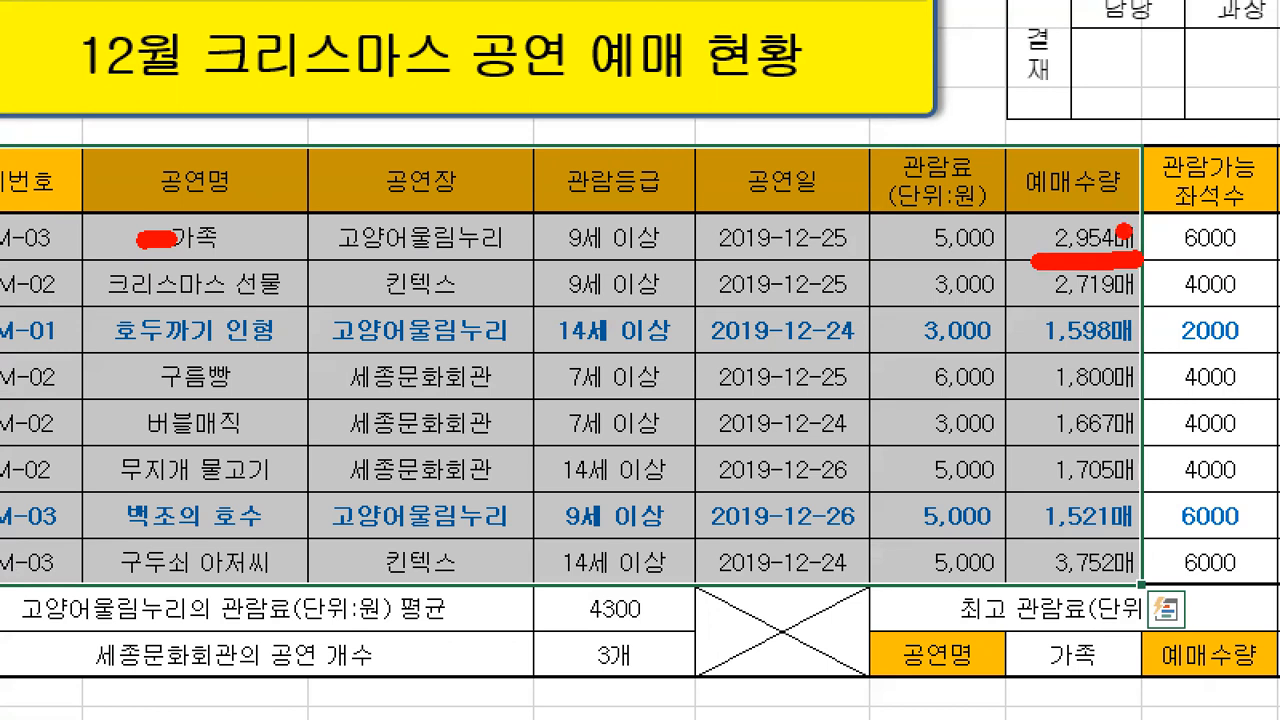
Outline the 예매수량 column in the 제1작업 sheet, write 2300 below it and draw an arrow from 가족 to the column
mouse_move(1086, 118)
left_mouse_down()
mouse_move(1096, 142)
mouse_move(1126, 93)
left_mouse_up()
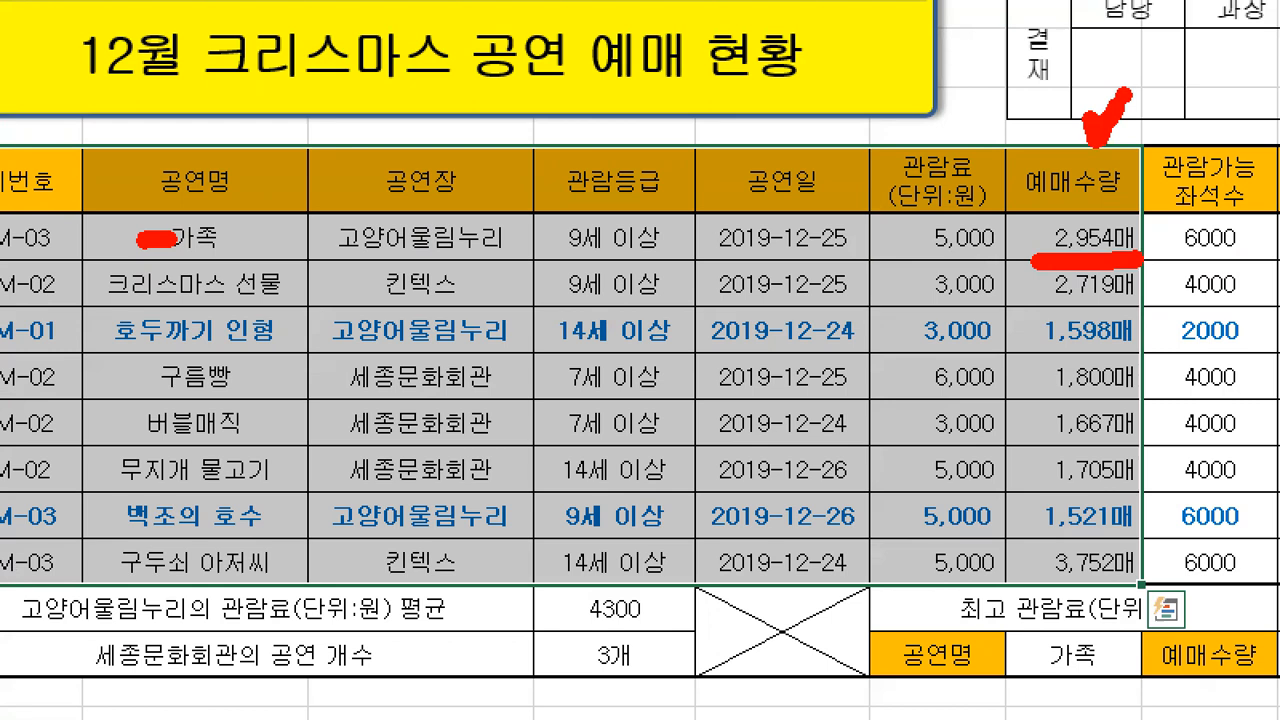
mouse_move(1142, 158)
left_mouse_down()
mouse_move(1028, 157)
mouse_move(1030, 546)
mouse_move(1126, 585)
mouse_move(1140, 552)
mouse_move(1142, 210)
left_mouse_up()
mouse_move(1016, 622)
left_mouse_down()
mouse_move(1024, 672)
mouse_move(1058, 672)
left_mouse_up()
mouse_move(1070, 638)
left_mouse_down()
mouse_move(1092, 650)
mouse_move(1096, 684)
left_mouse_up()
mouse_move(1155, 619)
left_mouse_down()
mouse_move(1180, 662)
mouse_move(1162, 628)
mouse_move(1230, 626)
mouse_move(1213, 628)
left_mouse_up()
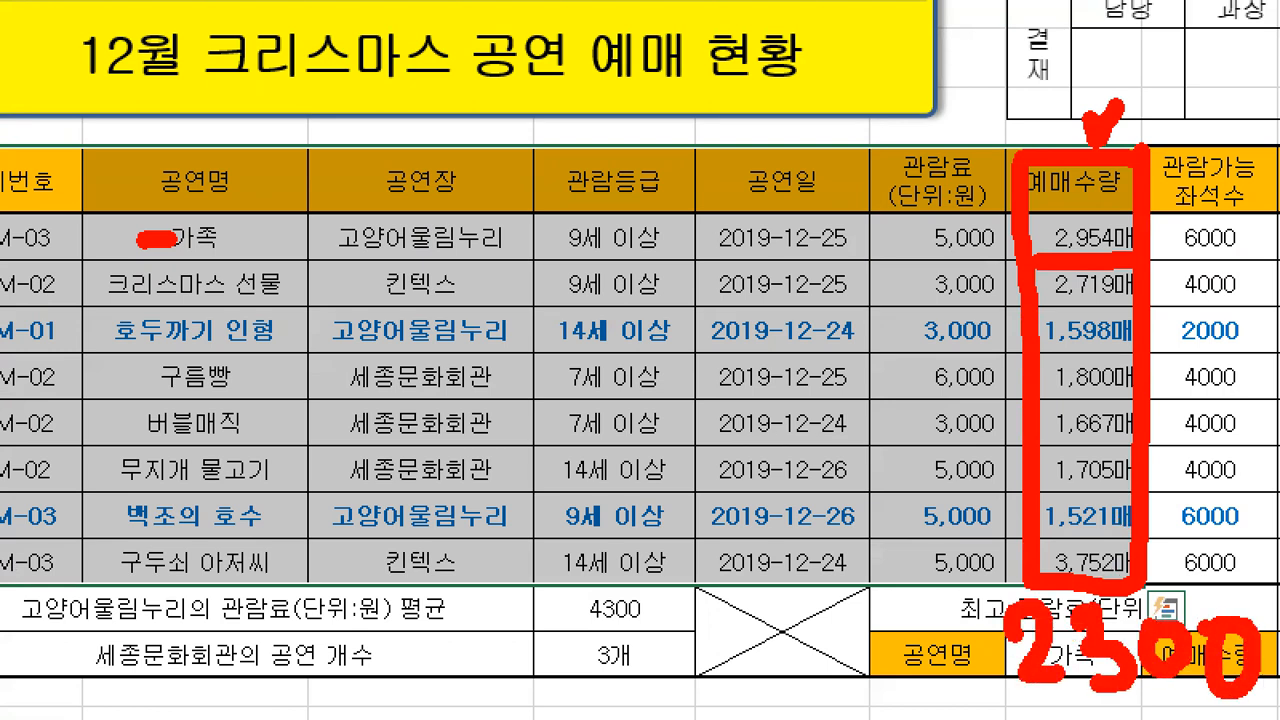
mouse_move(236, 238)
left_mouse_down()
mouse_move(265, 172)
mouse_move(680, 58)
mouse_move(930, 108)
mouse_move(1005, 165)
left_mouse_up()
mouse_move(1028, 115)
left_mouse_down()
mouse_move(990, 168)
mouse_move(1045, 188)
mouse_move(1012, 106)
left_mouse_up()
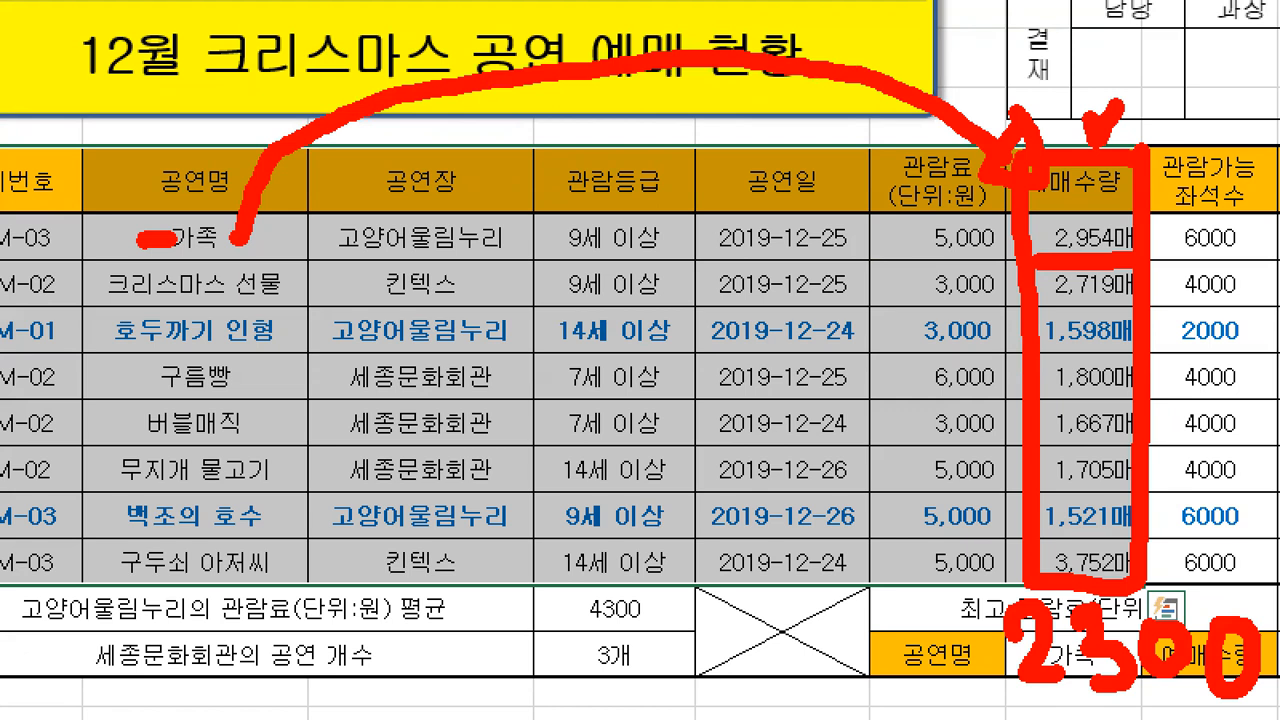
key("Escape")
Return to the 제2작업_목표값찾기 sheet and mark the 가족 예매수량 and the overall average in H11
key("alt+Tab")
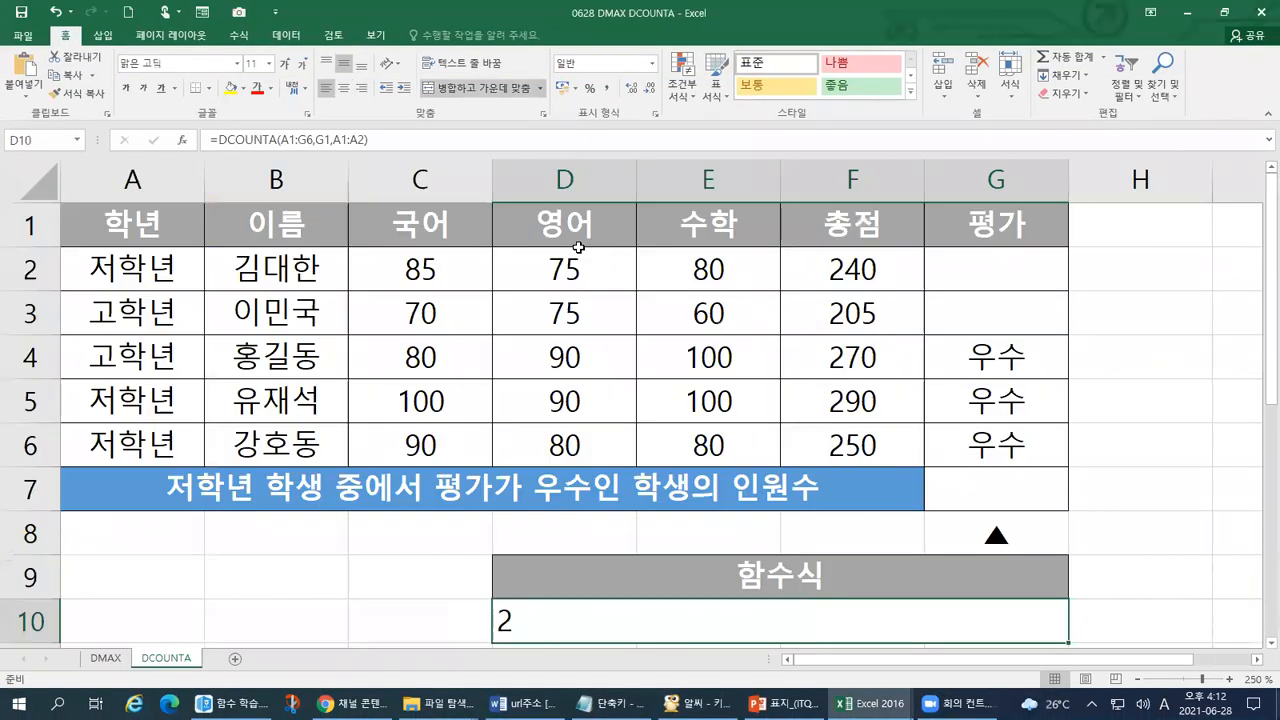
key("alt+Tab")
left_click(275, 257)
key("alt+Tab")
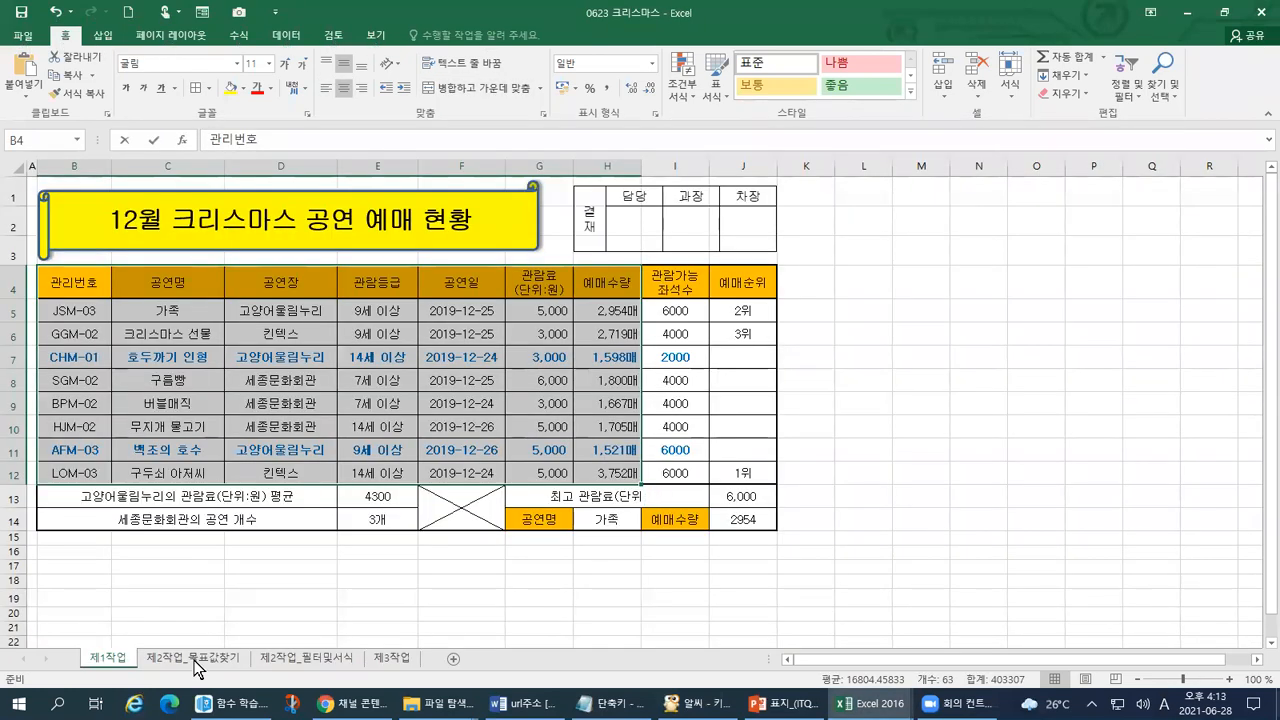
left_click(191, 652)
key("ctrl+1")
left_click(287, 245)
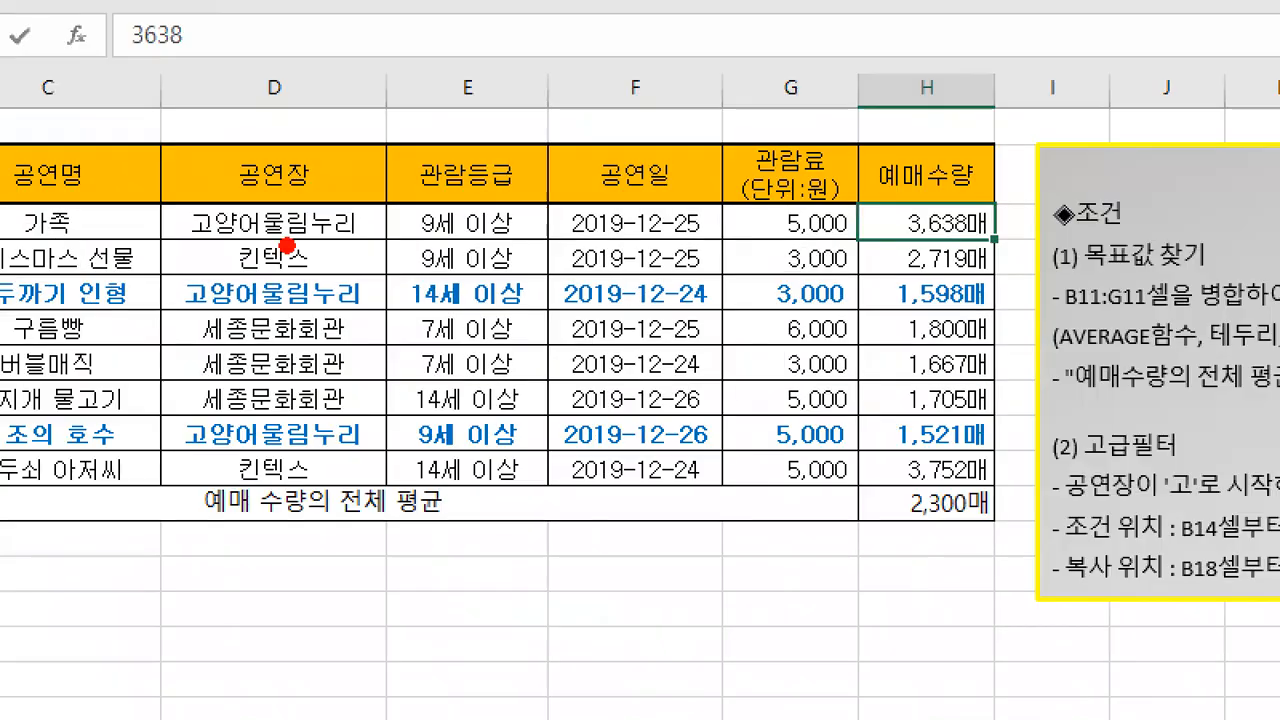
mouse_move(894, 250)
left_mouse_down()
mouse_move(1002, 240)
mouse_move(912, 196)
mouse_move(908, 238)
left_mouse_up()
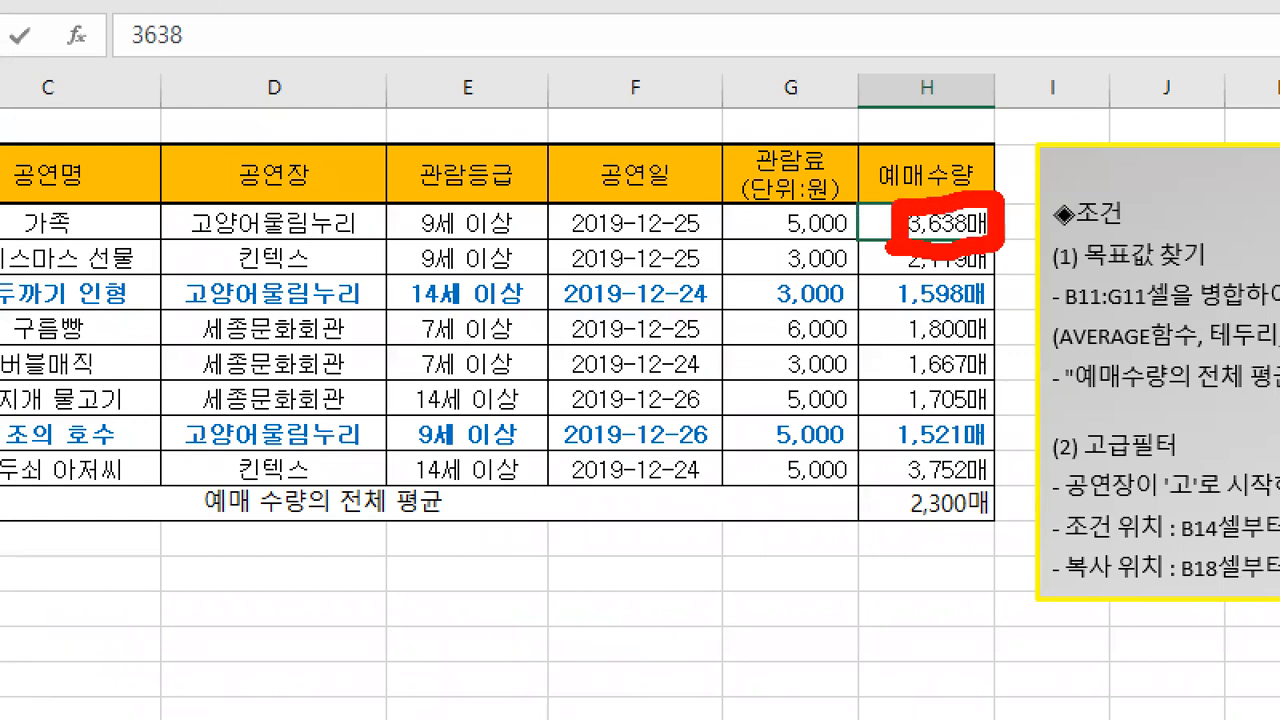
left_click_drag(890, 530, 1012, 531)
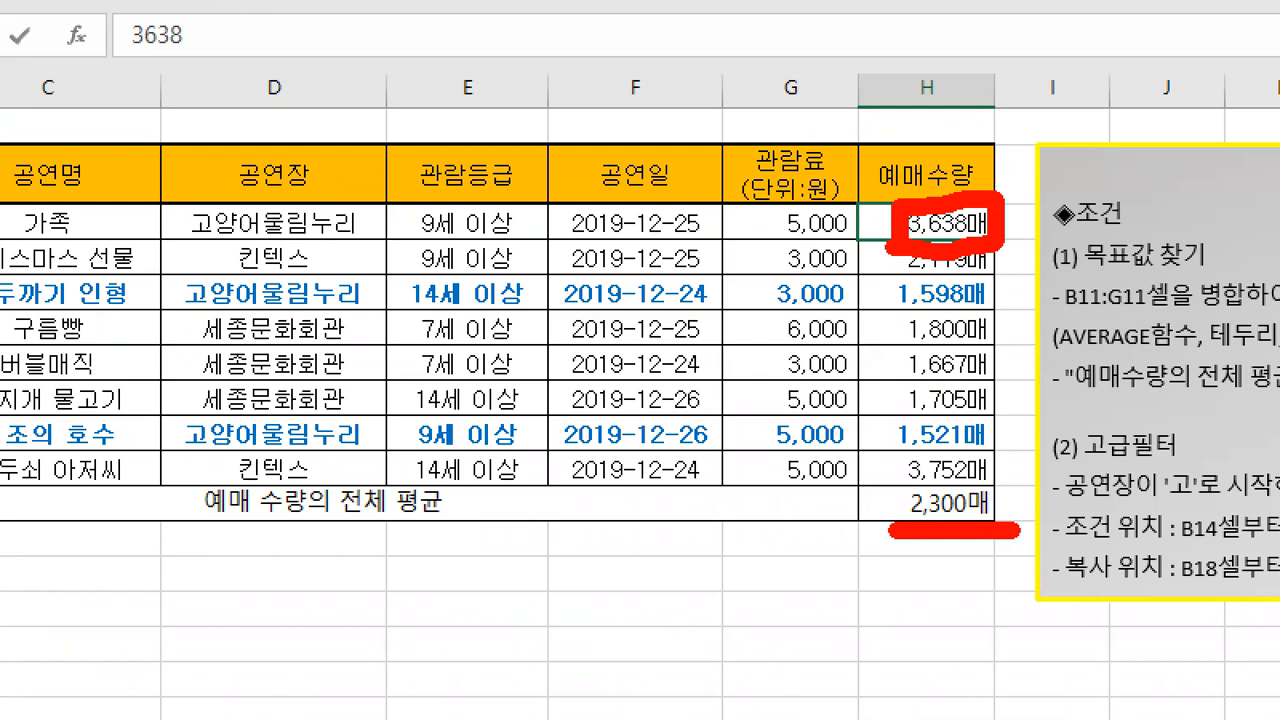
key("Escape")
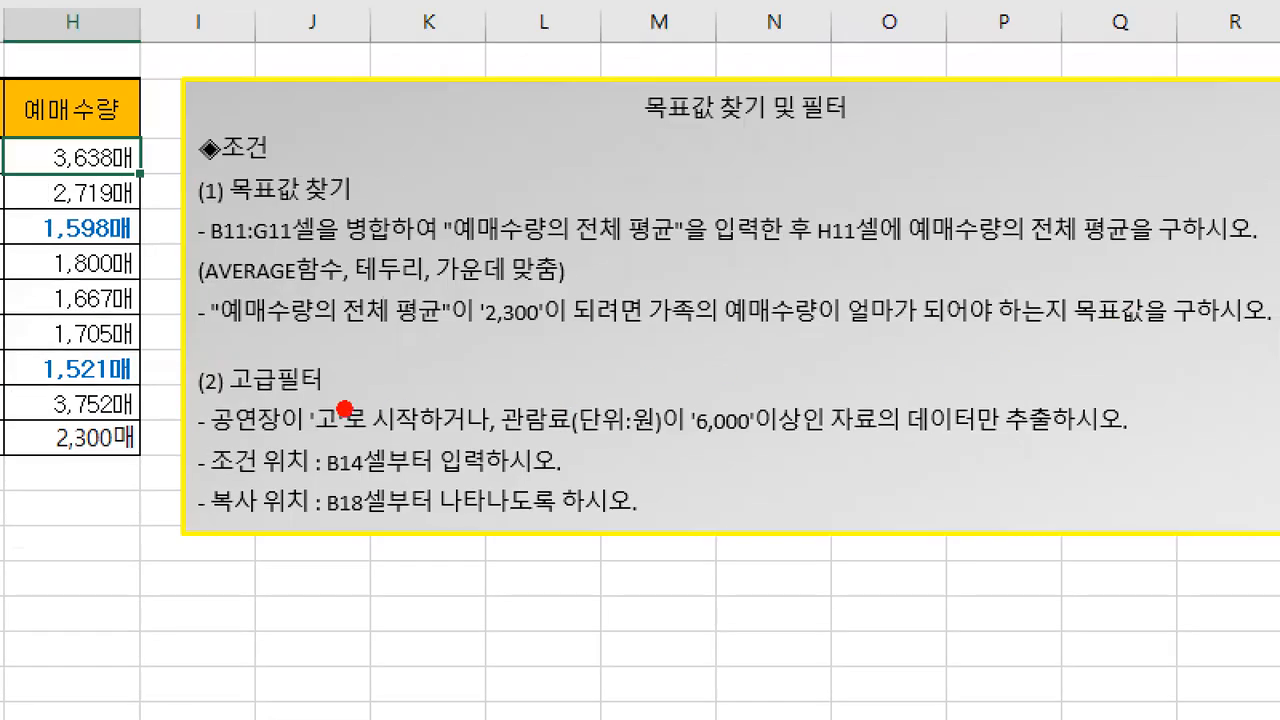
Mark the 고급필터 task, underline its conditions on 공연장 starting with '고' and 관람료 of 6,000 or more, and label them "or"
left_click_drag(148, 345, 216, 323)
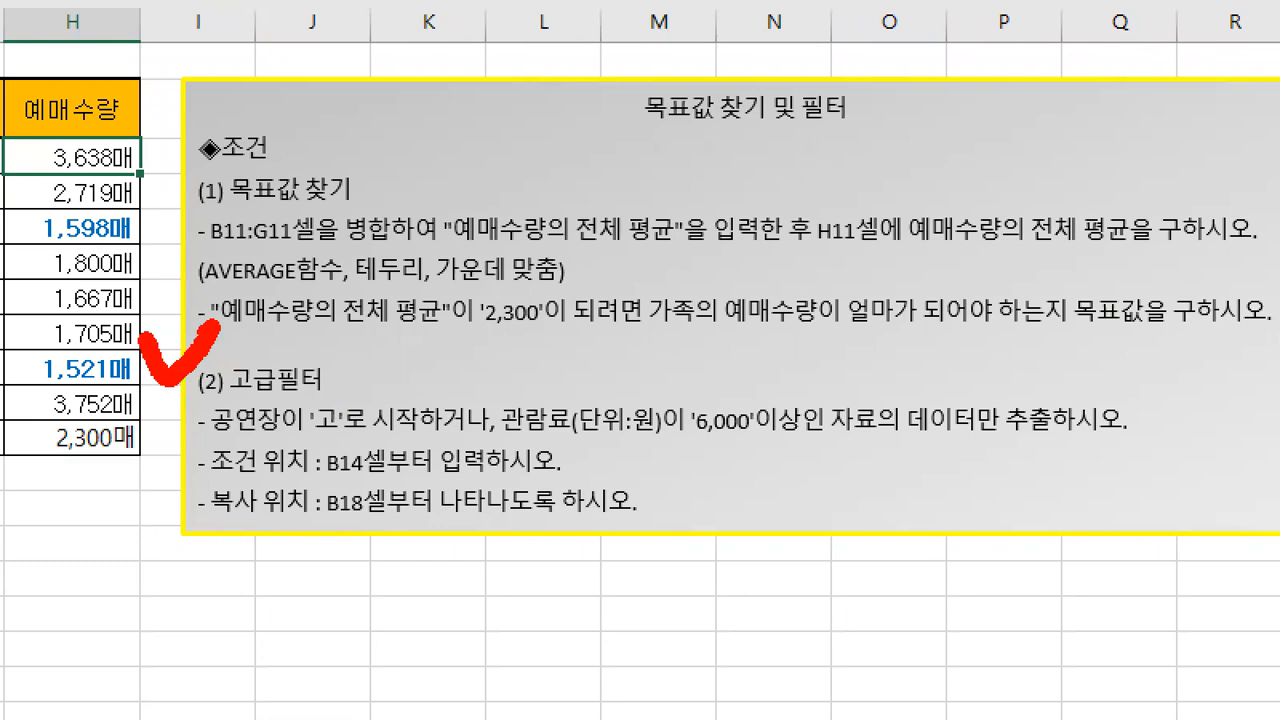
mouse_move(207, 451)
left_mouse_down()
mouse_move(478, 442)
mouse_move(495, 368)
left_mouse_up()
mouse_move(508, 440)
left_mouse_down()
mouse_move(775, 451)
mouse_move(790, 465)
left_mouse_up()
left_click_drag(837, 360, 786, 480)
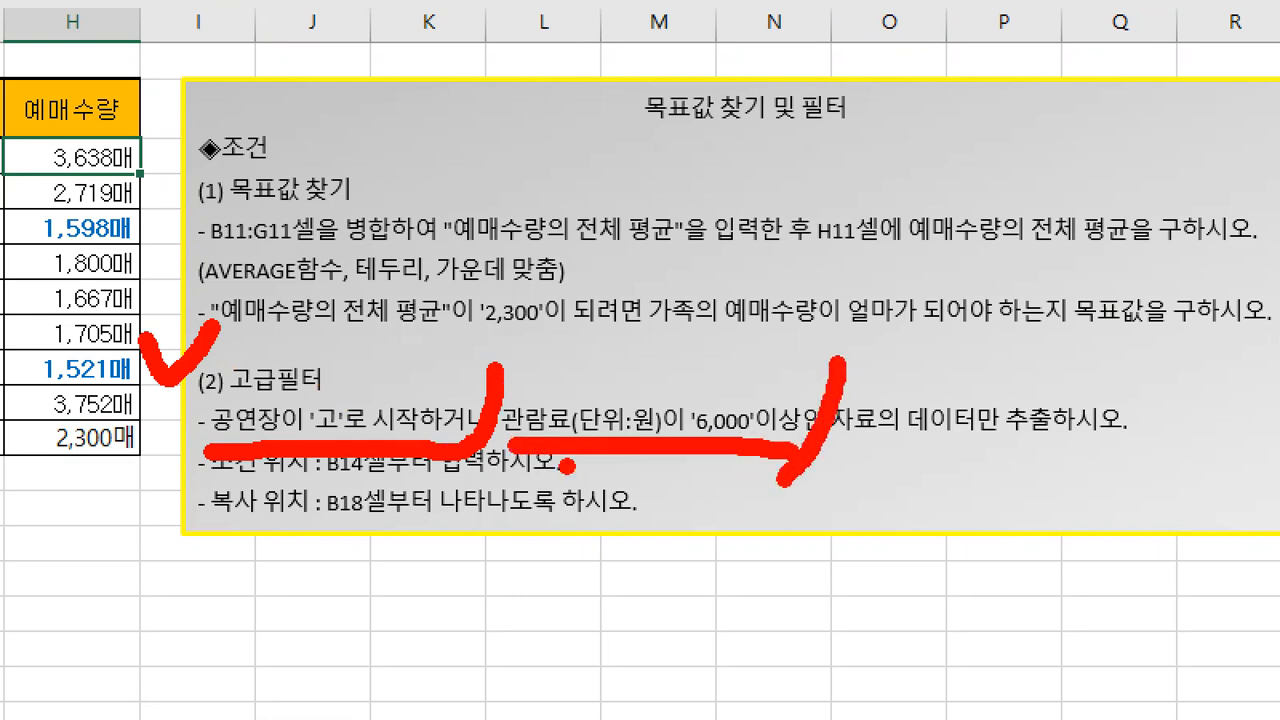
mouse_move(468, 336)
left_mouse_down()
mouse_move(493, 344)
mouse_move(472, 336)
mouse_move(578, 321)
left_mouse_up()
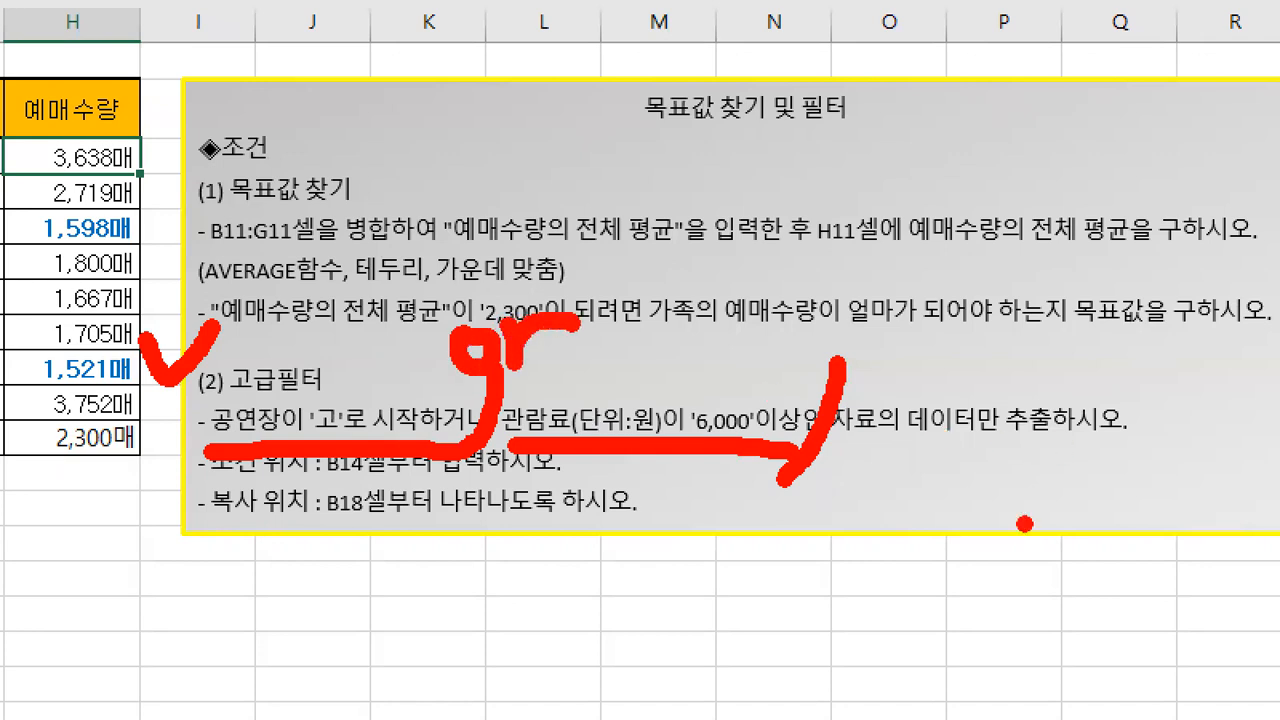
Sketch an OR criteria layout near the instructions, with the two conditions placed on staggered rows
left_click_drag(960, 515, 1105, 510)
left_click_drag(950, 561, 1130, 563)
left_click_drag(943, 636, 1190, 626)
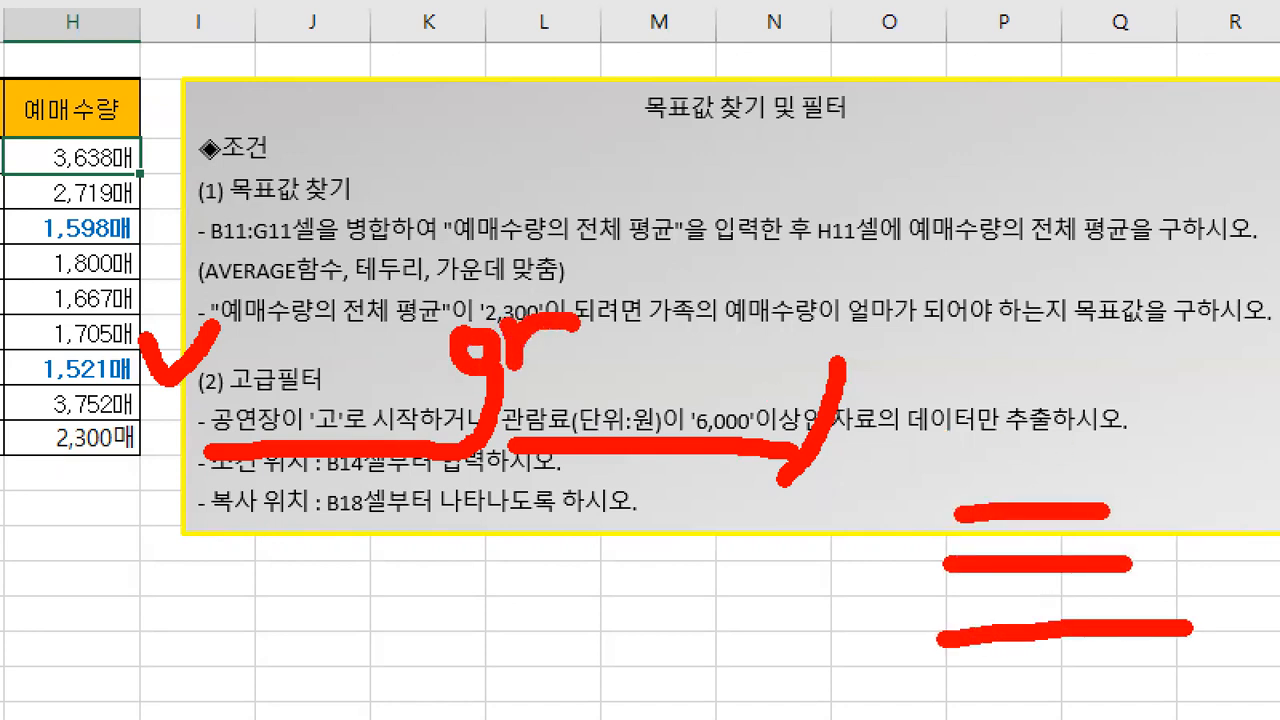
left_click_drag(960, 515, 955, 565)
mouse_move(1070, 574)
left_mouse_down()
mouse_move(1052, 578)
mouse_move(1050, 630)
left_mouse_up()
left_click_drag(1120, 582, 1136, 612)
left_click_drag(968, 522, 978, 552)
mouse_move(1004, 522)
left_mouse_down()
mouse_move(1010, 550)
mouse_move(1078, 606)
left_mouse_up()
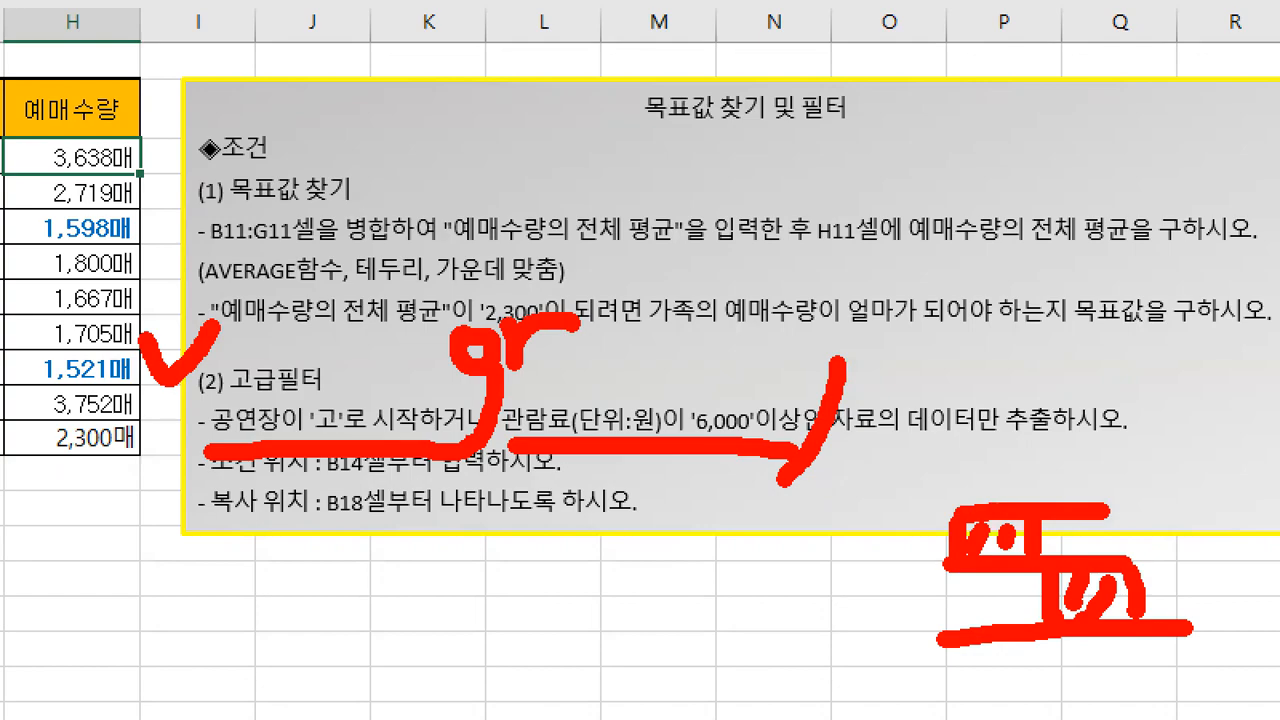
left_click(790, 498)
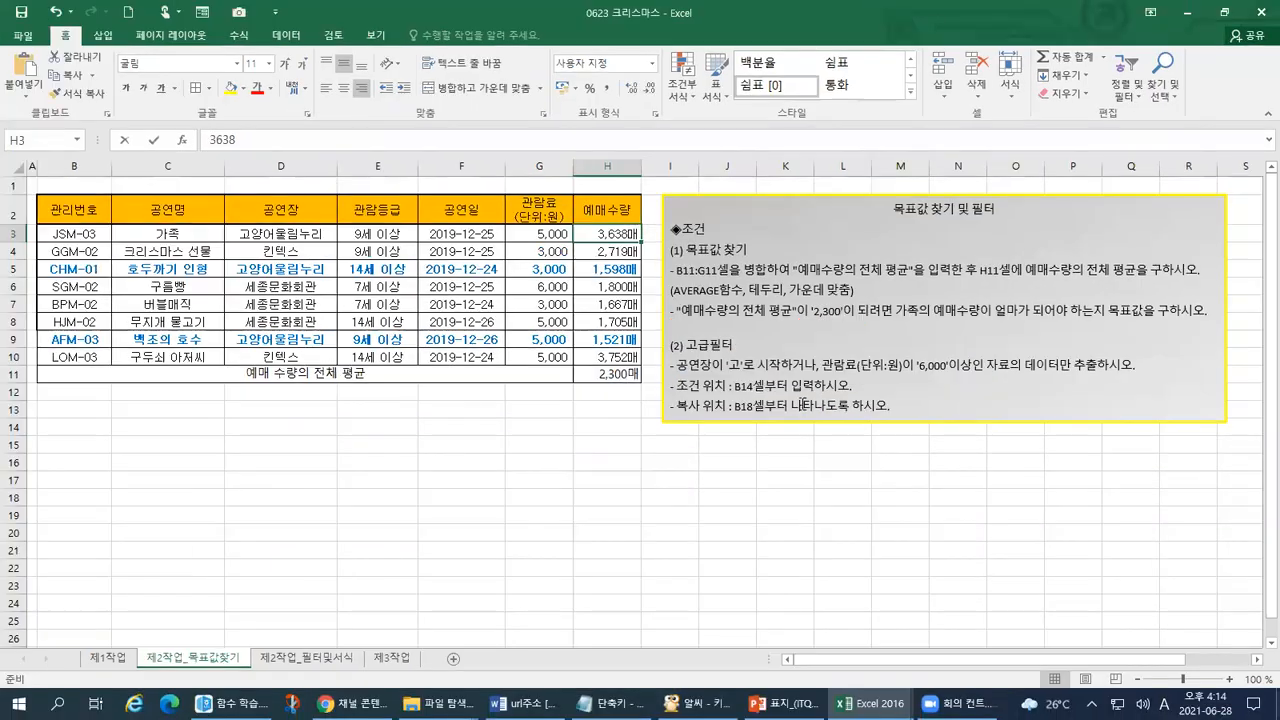
Highlight the B14 criteria location in the instructions and select the 공연장 and 관람료 headers, D2 and G2, together
left_click_drag(677, 386, 769, 395)
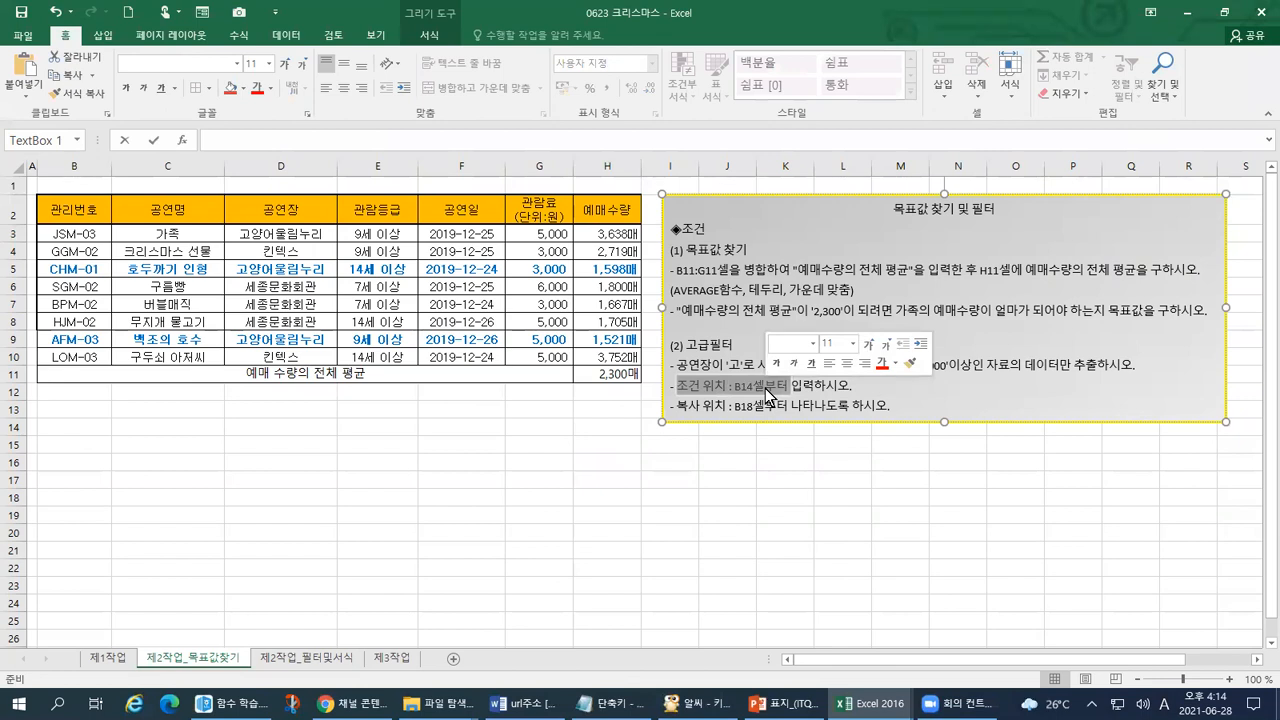
left_click(813, 405)
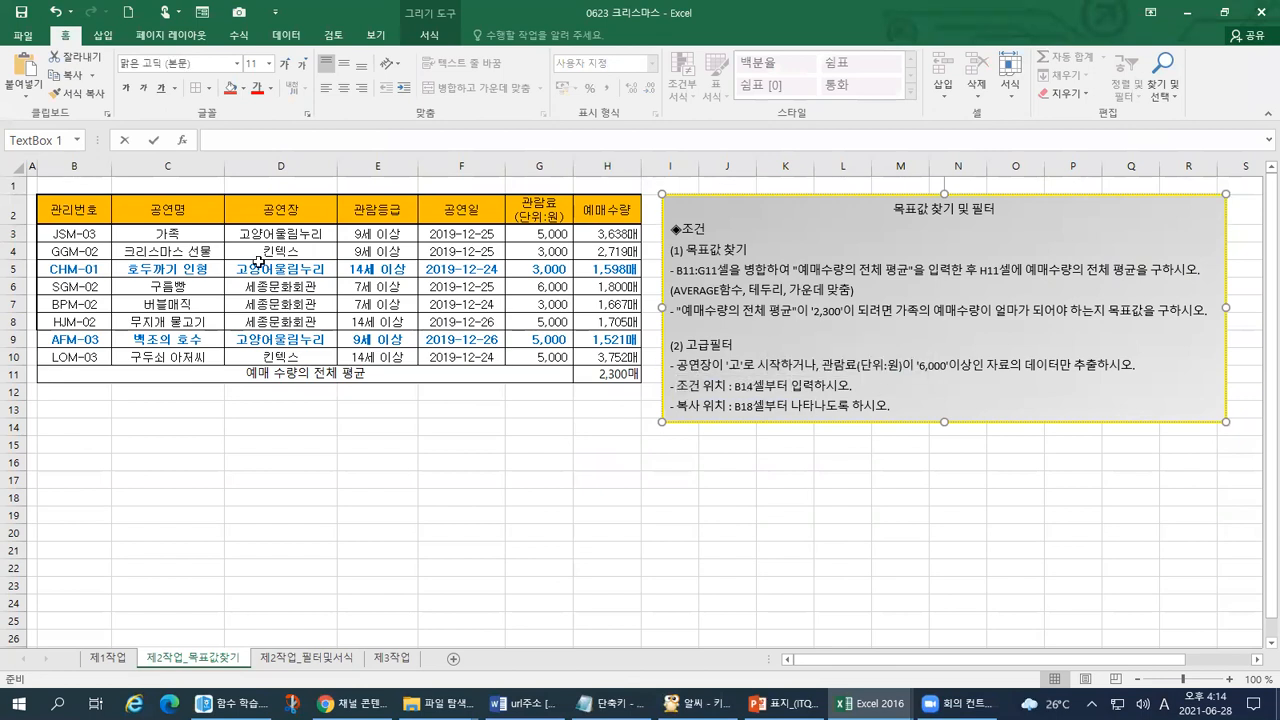
left_click(266, 212)
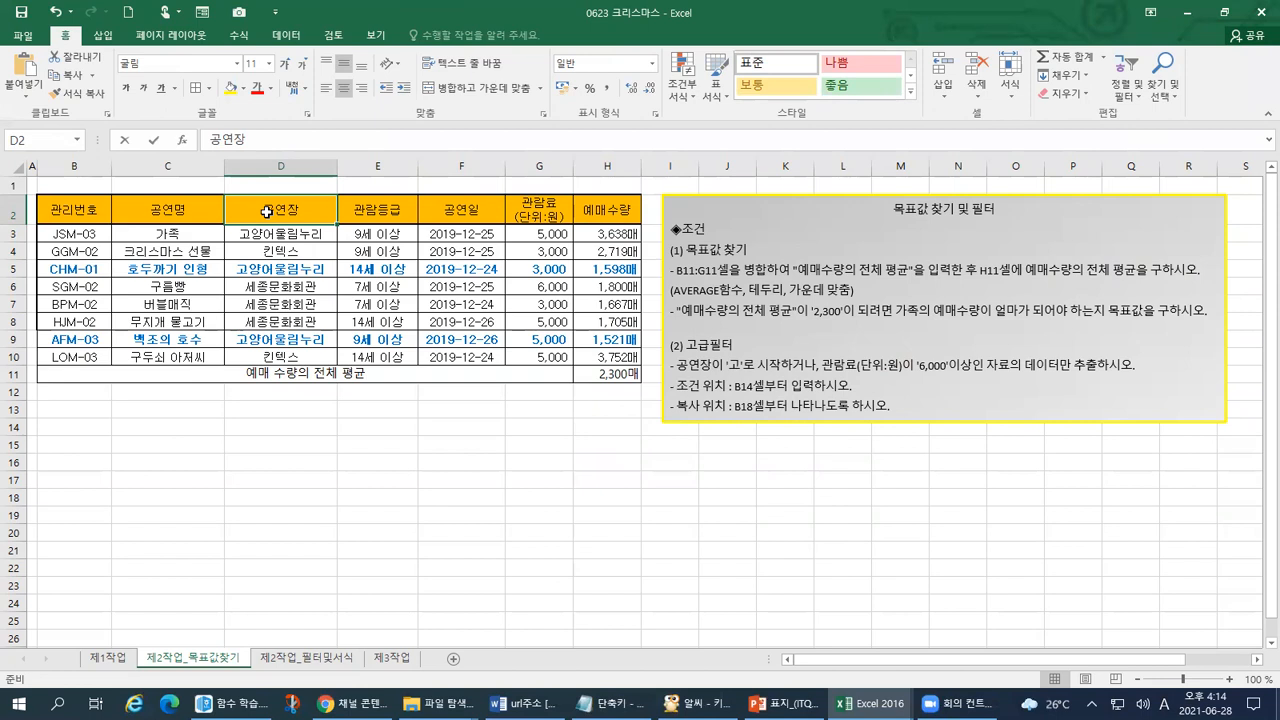
left_click(528, 208, "ctrl")
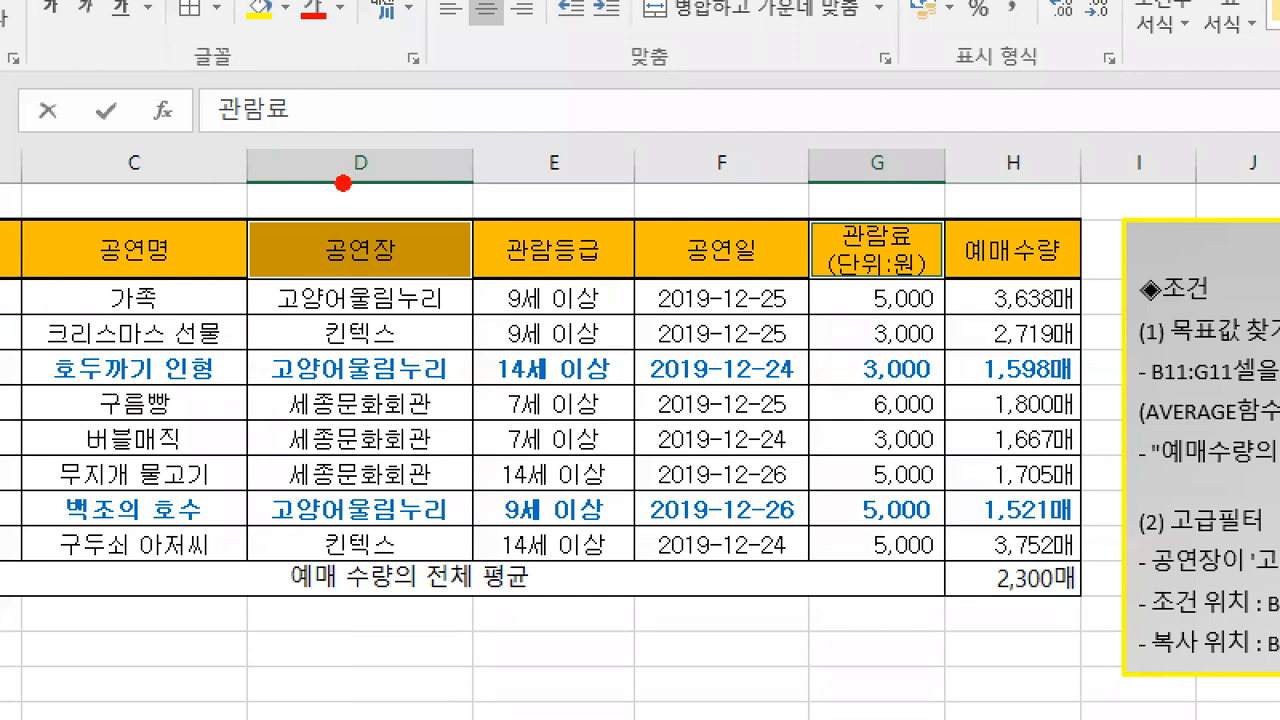
Tick the selected 공연장 and 관람료 headers and cross out the 관람등급 and 공연일 columns between them
left_click_drag(343, 183, 401, 183)
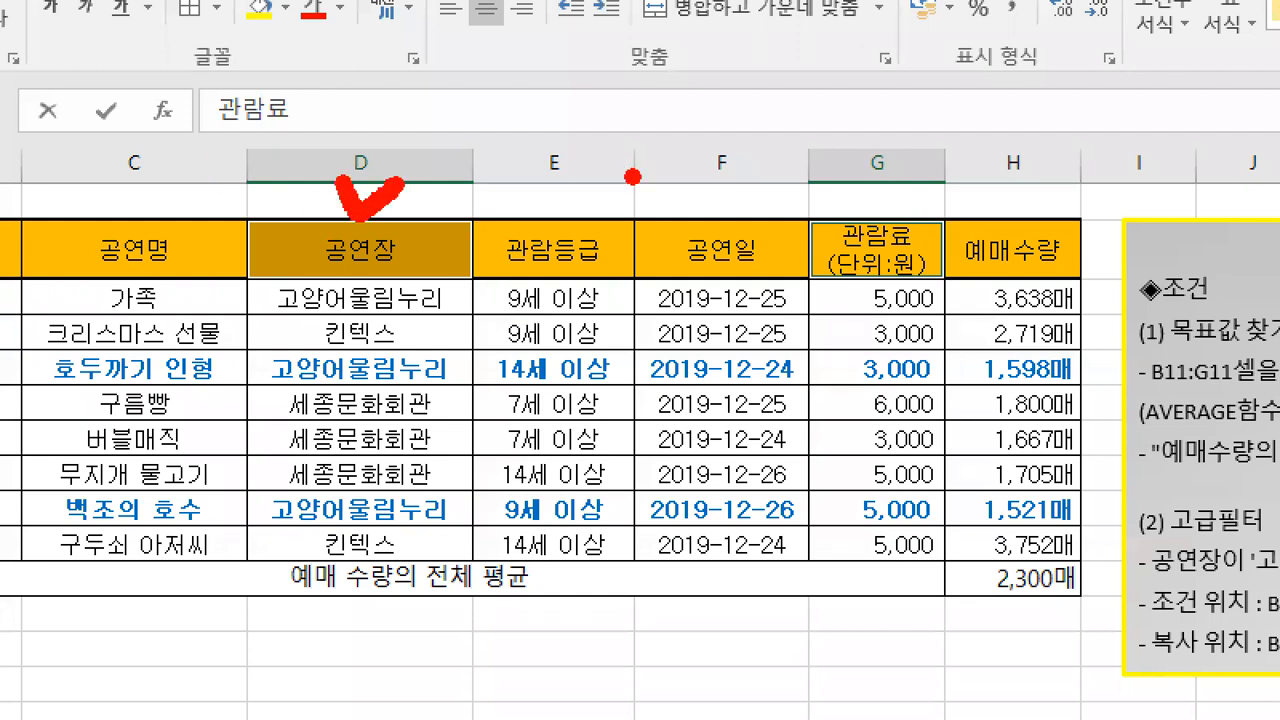
left_click_drag(808, 183, 850, 184)
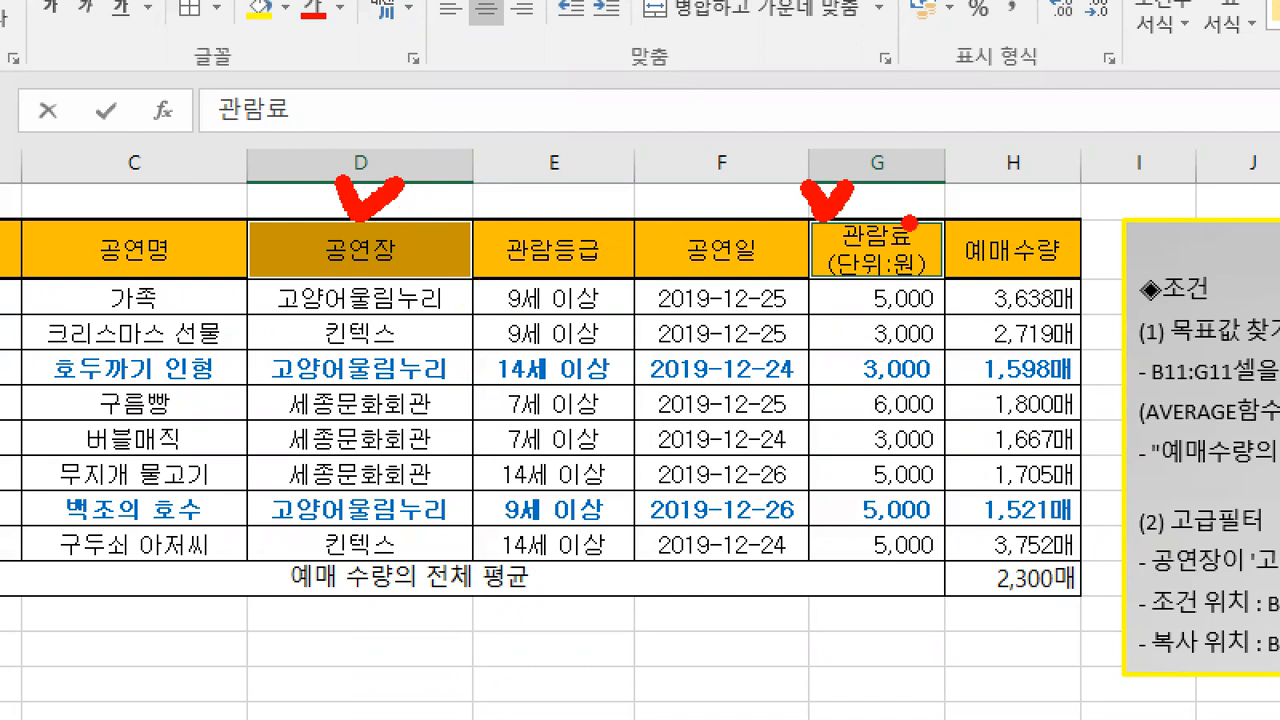
left_click_drag(706, 198, 568, 318)
left_click_drag(582, 160, 683, 337)
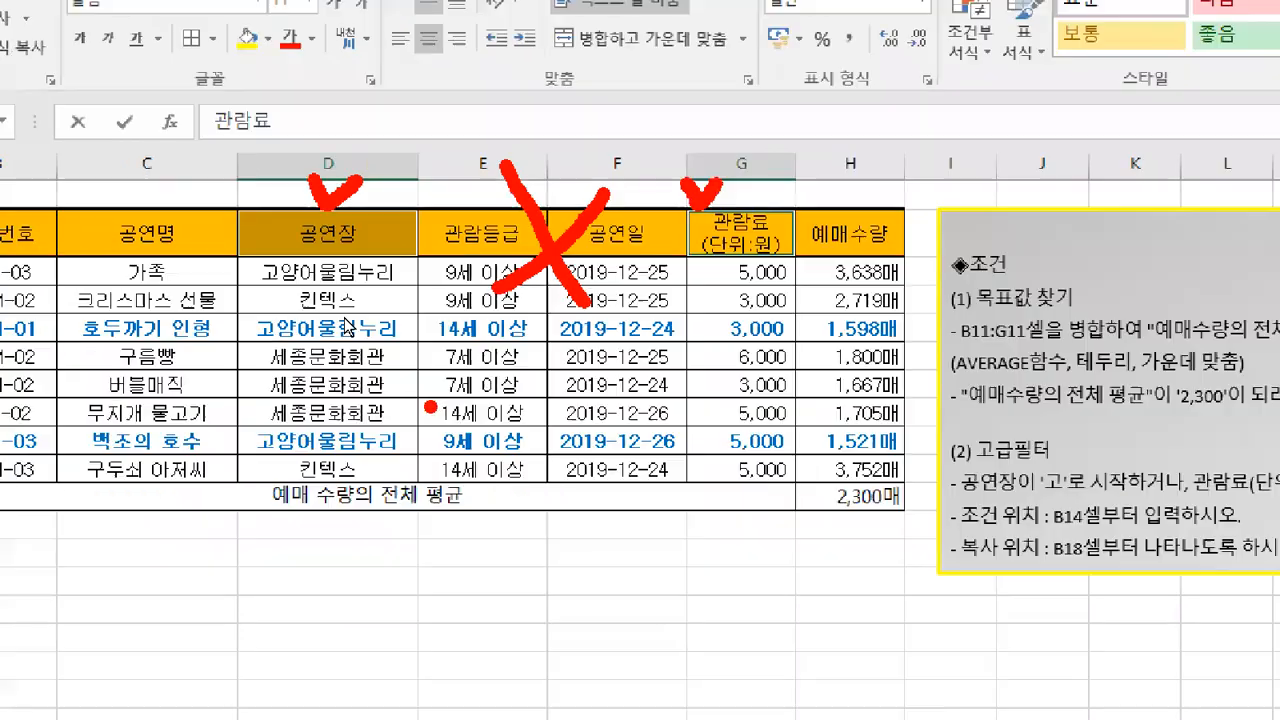
Switch to the keyboard picture in 알씨 and circle the Ctrl key used for selecting separate cells
key("alt+Tab")
left_click(806, 466)
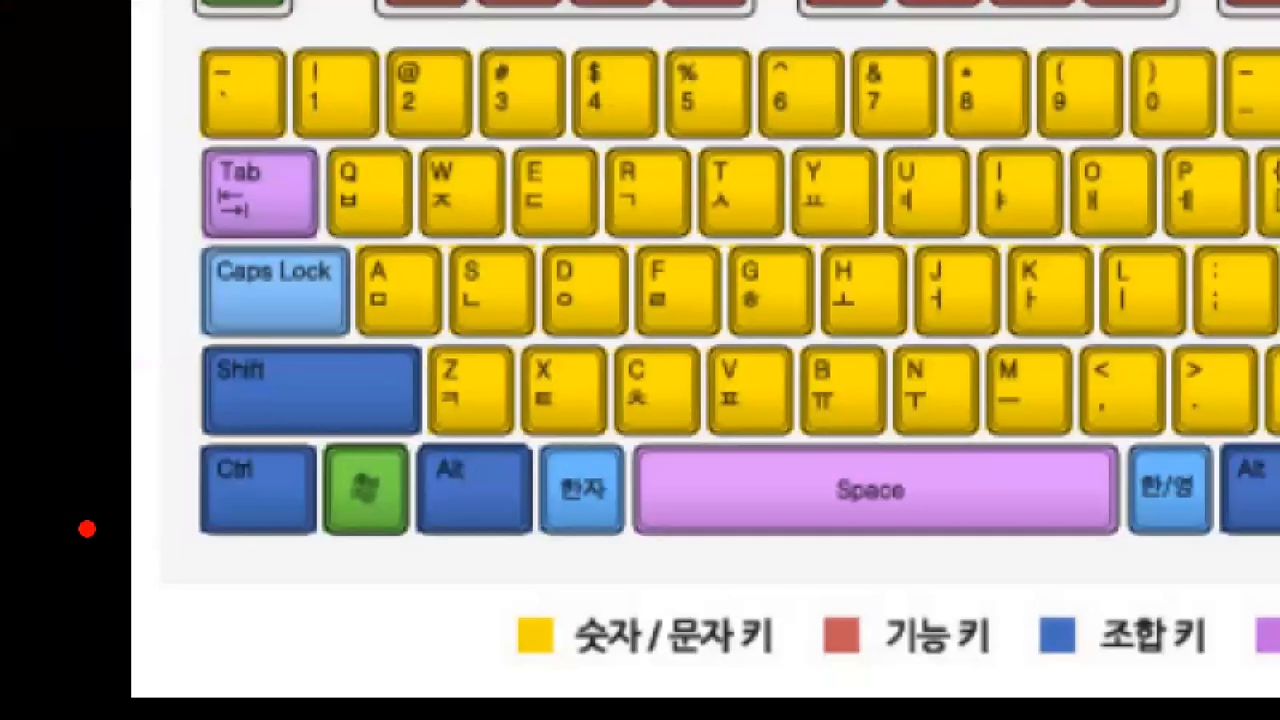
mouse_move(268, 562)
left_mouse_down()
mouse_move(224, 557)
mouse_move(195, 415)
mouse_move(342, 525)
mouse_move(258, 572)
left_mouse_up()
left_click_drag(405, 581, 478, 560)
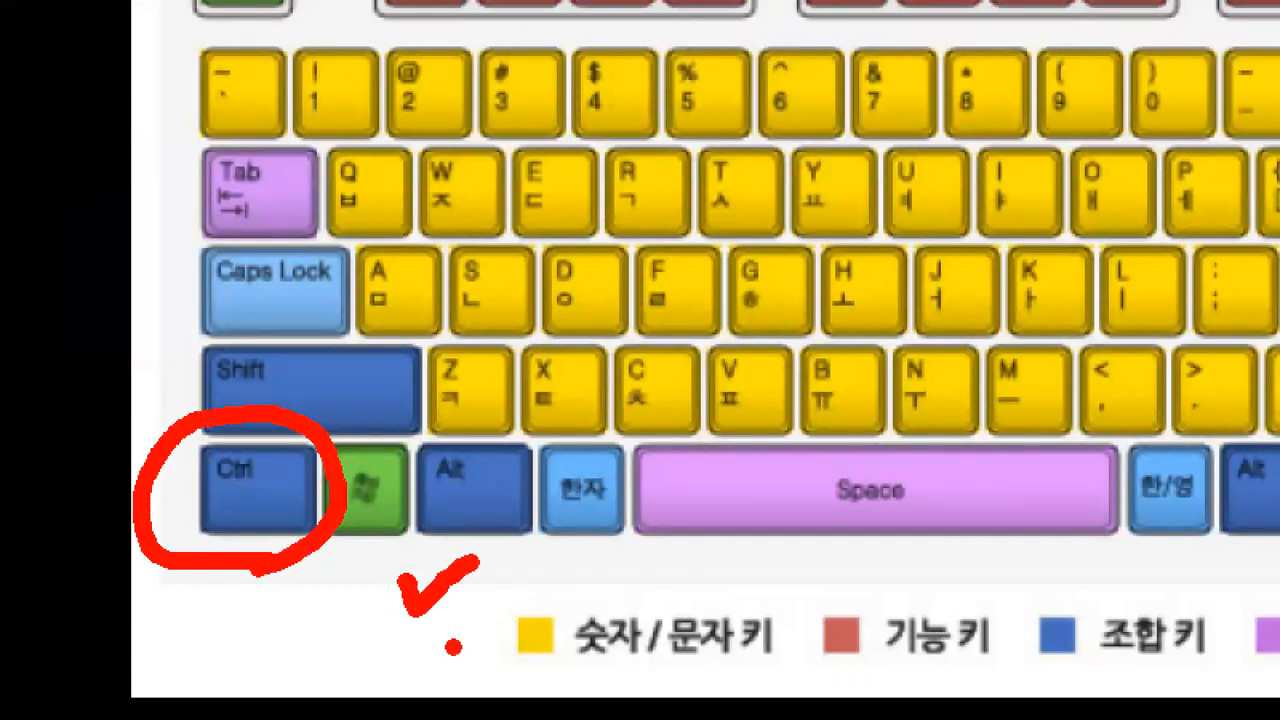
key("Escape")
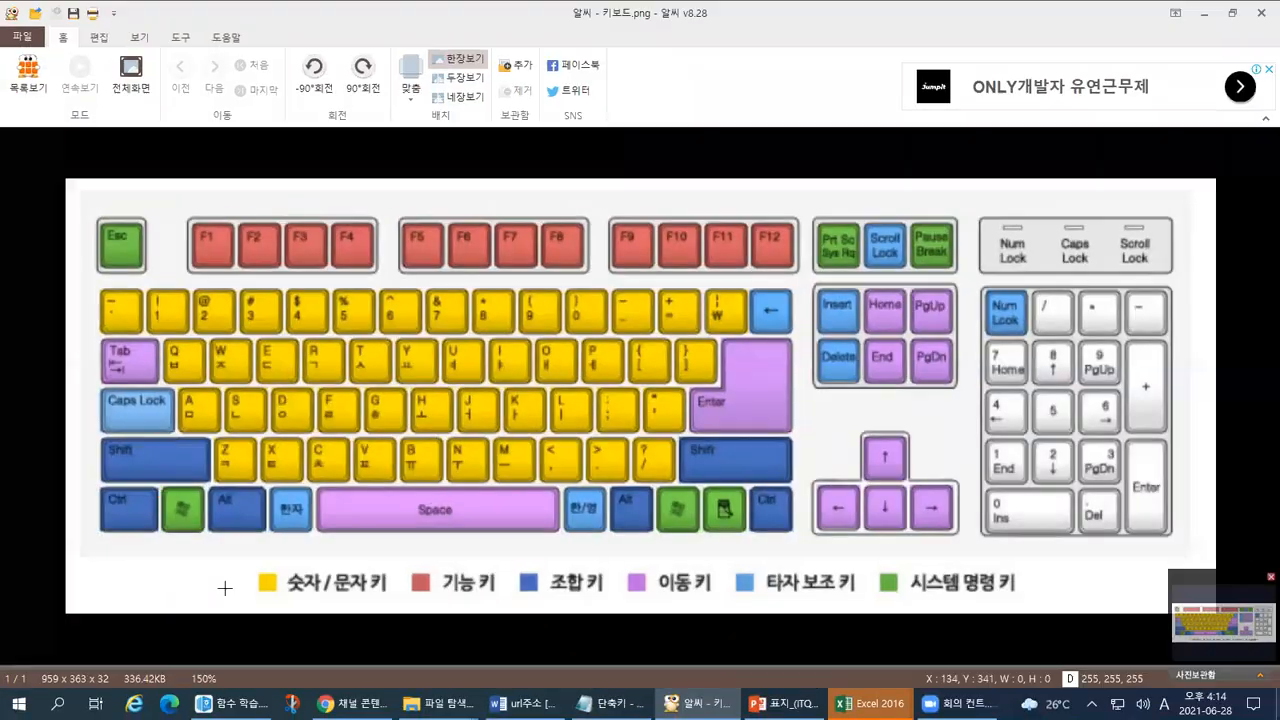
Return to the 0623 크리스마스 workbook and practise selecting several non-adjacent empty cells below the table, including E15, F16, E19, F19 and G16
key("alt+Tab")
left_click(375, 451)
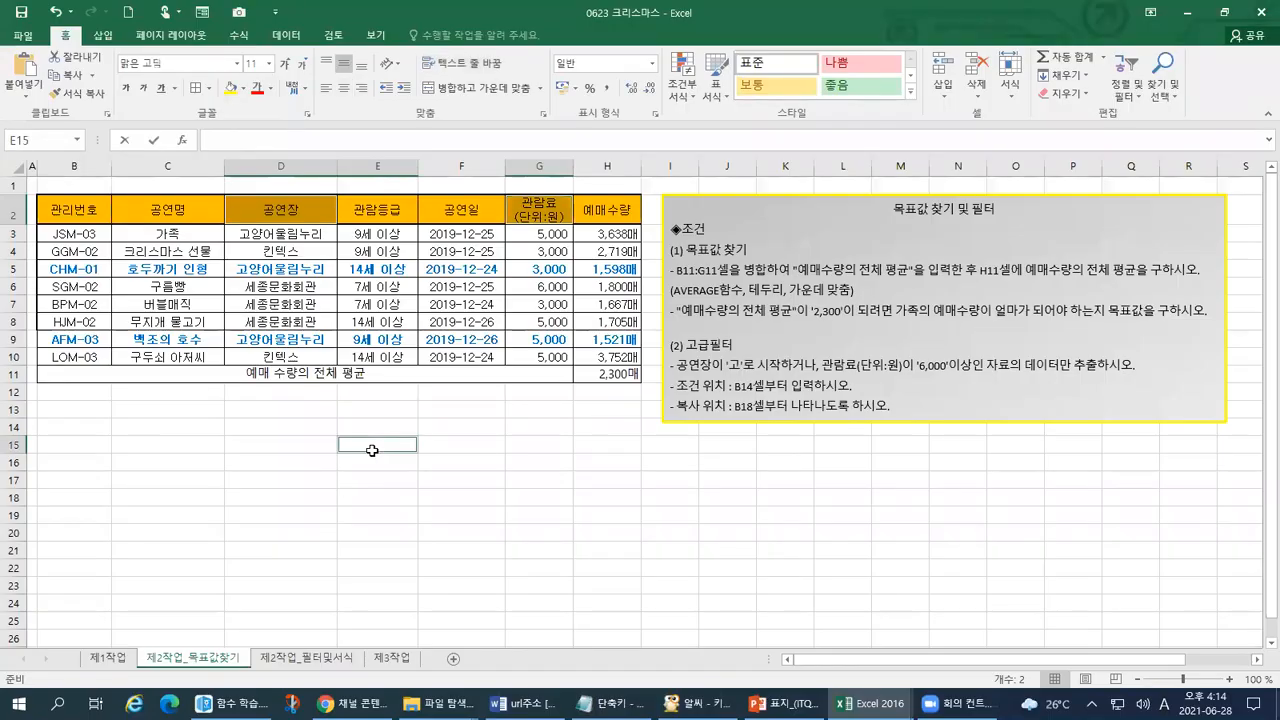
left_click(479, 463, "ctrl")
left_click(356, 516, "ctrl")
left_click(463, 514, "ctrl")
left_click(561, 467, "ctrl")
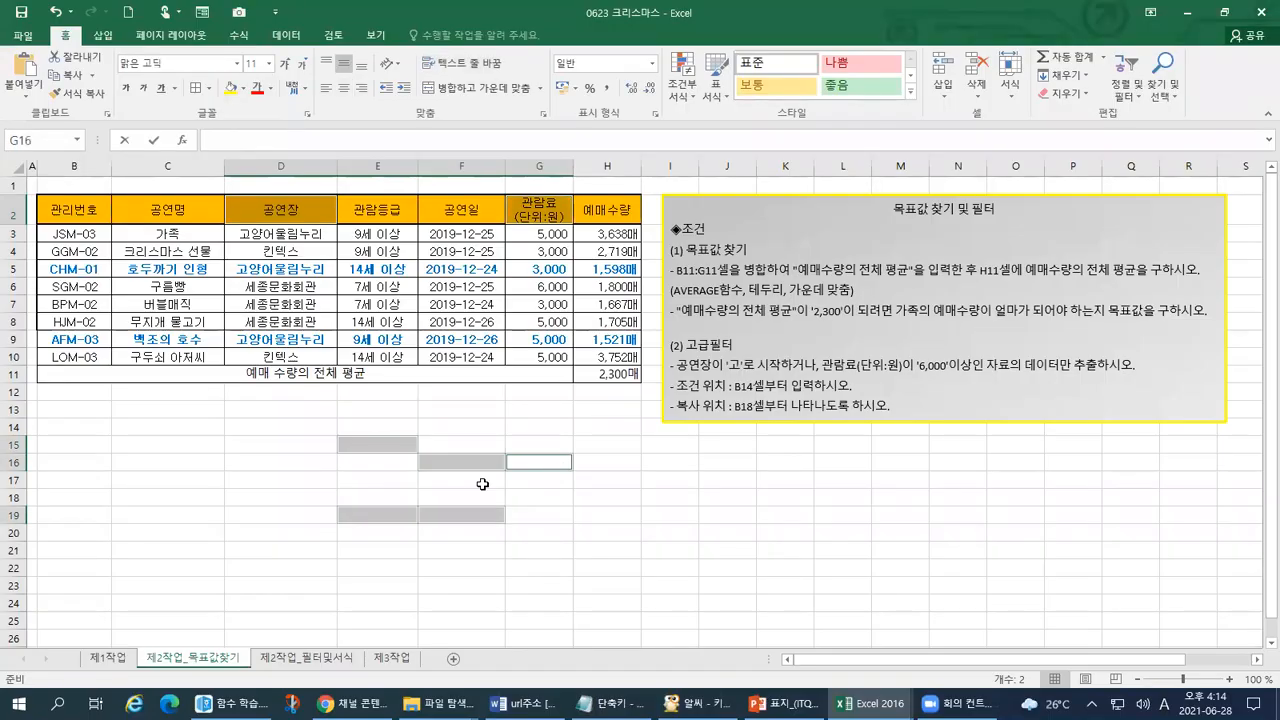
left_click(252, 490, "ctrl")
left_click(265, 427, "ctrl")
Handwrite a "C +" combination note below the selected cells, crossing out its second part and rewriting it
key("ctrl+1")
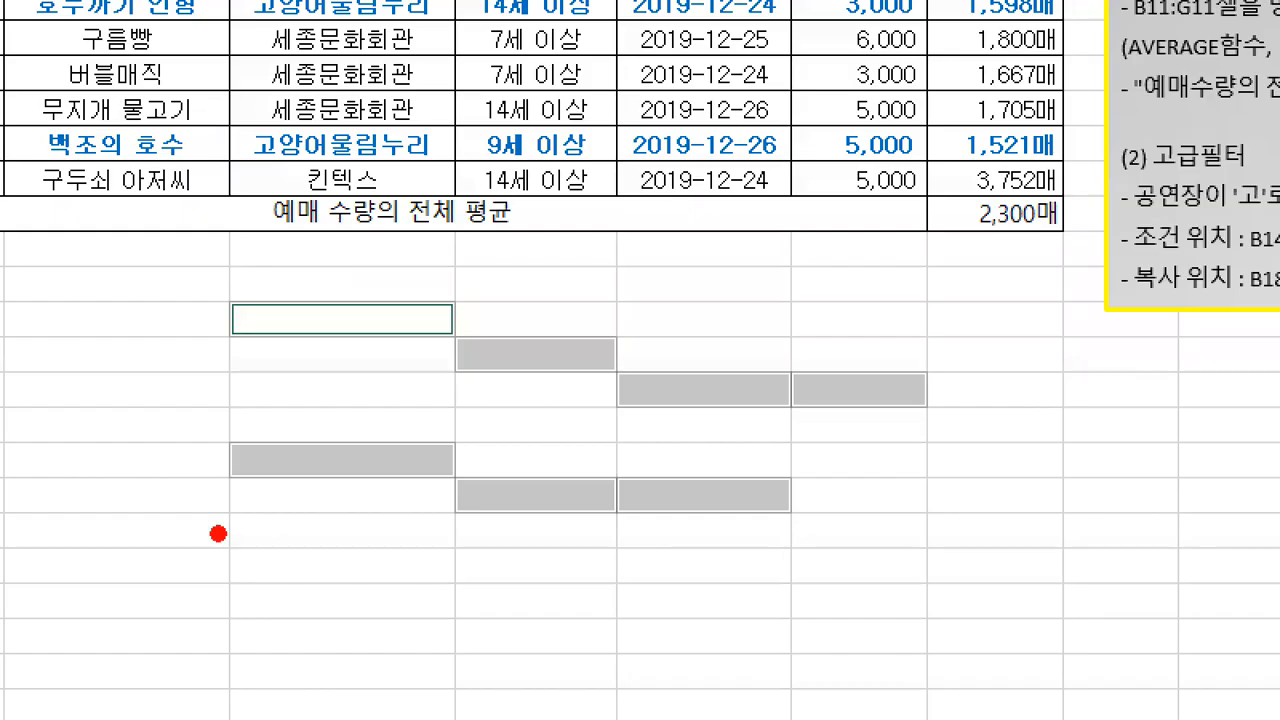
mouse_move(265, 549)
left_mouse_down()
mouse_move(210, 588)
mouse_move(267, 608)
left_mouse_up()
left_click_drag(355, 650, 415, 648)
left_click_drag(398, 615, 394, 703)
mouse_move(545, 527)
left_mouse_down()
mouse_move(498, 595)
mouse_move(548, 530)
left_mouse_up()
mouse_move(474, 622)
left_mouse_down()
mouse_move(564, 620)
mouse_move(530, 703)
left_mouse_up()
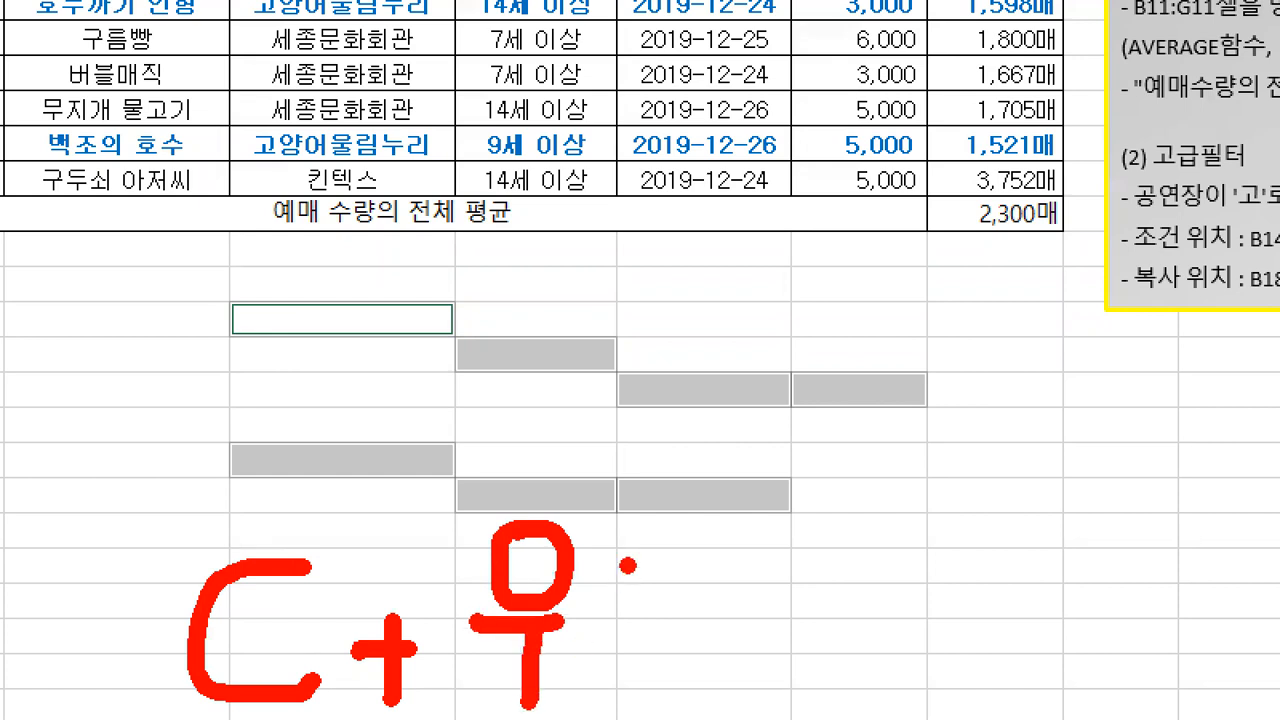
left_click_drag(582, 540, 470, 665)
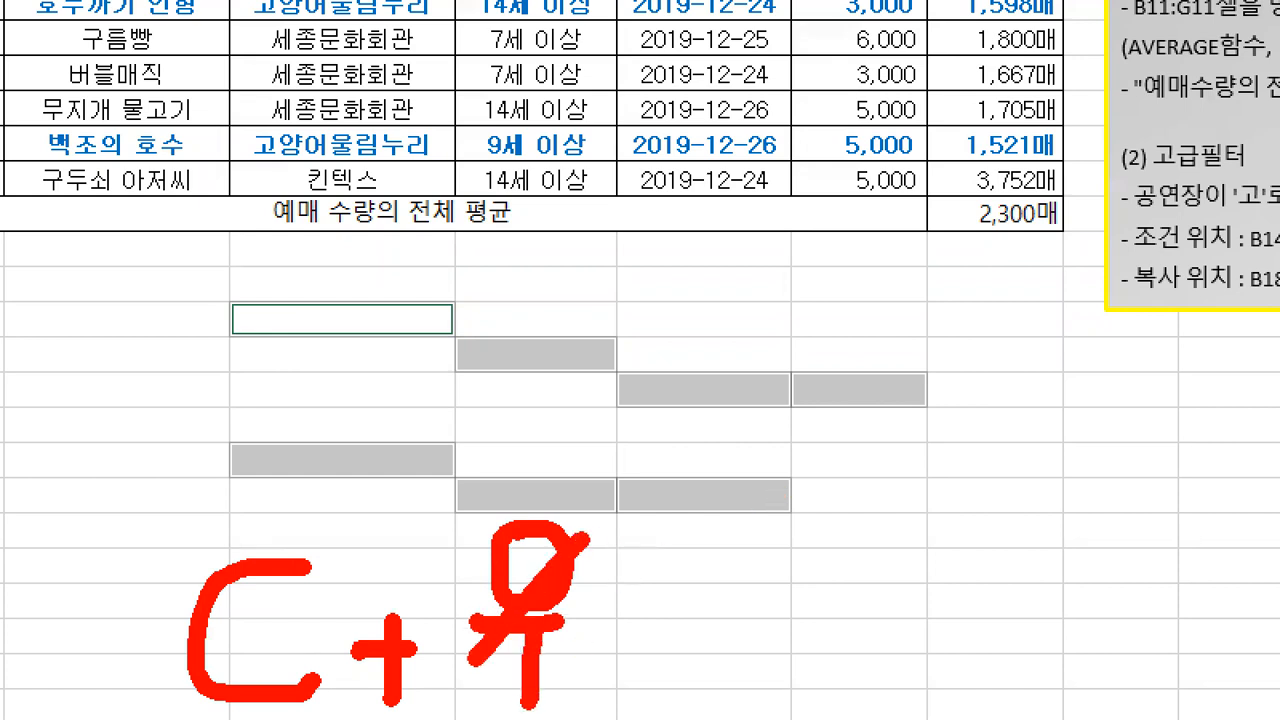
left_click_drag(594, 588, 500, 690)
left_click_drag(666, 572, 632, 618)
left_click_drag(697, 587, 720, 598)
left_click_drag(657, 596, 660, 668)
left_click_drag(620, 676, 692, 671)
left_click_drag(719, 550, 719, 695)
left_click_drag(724, 609, 763, 610)
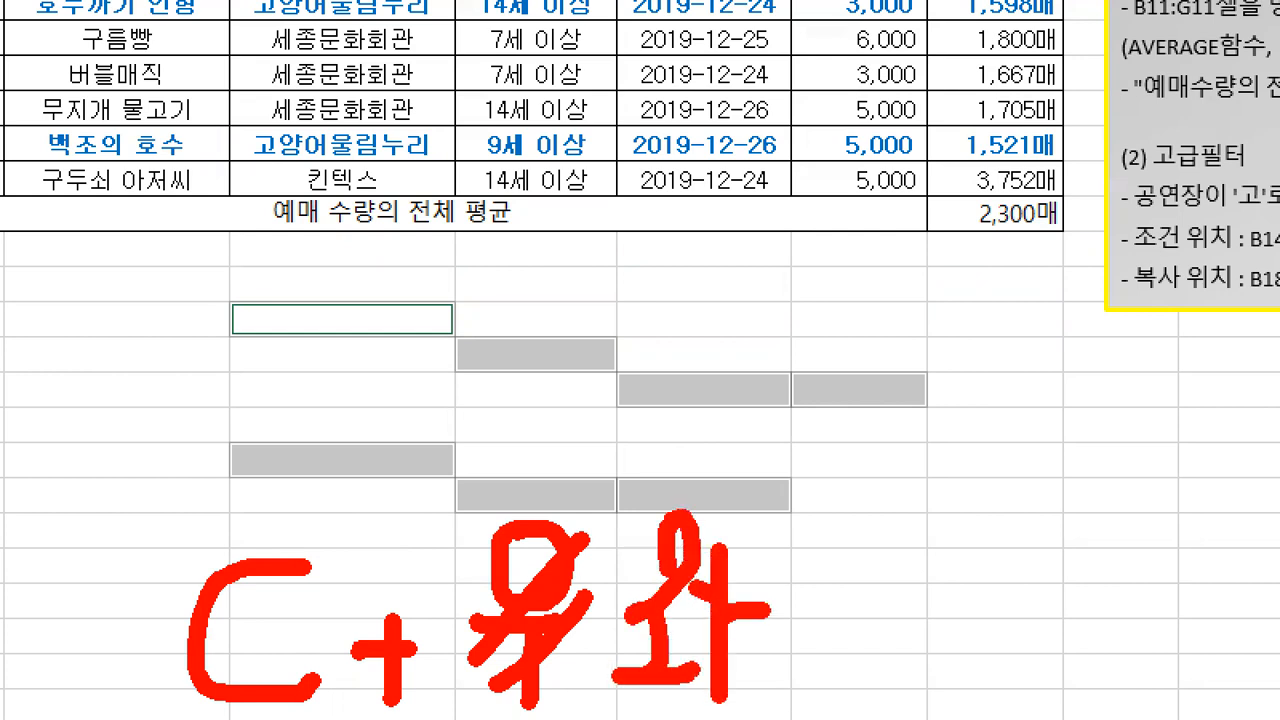
key("Escape")
Clear the practice selection and select the 공연장 header D2 together with the 관람료 header G2
left_click(420, 492)
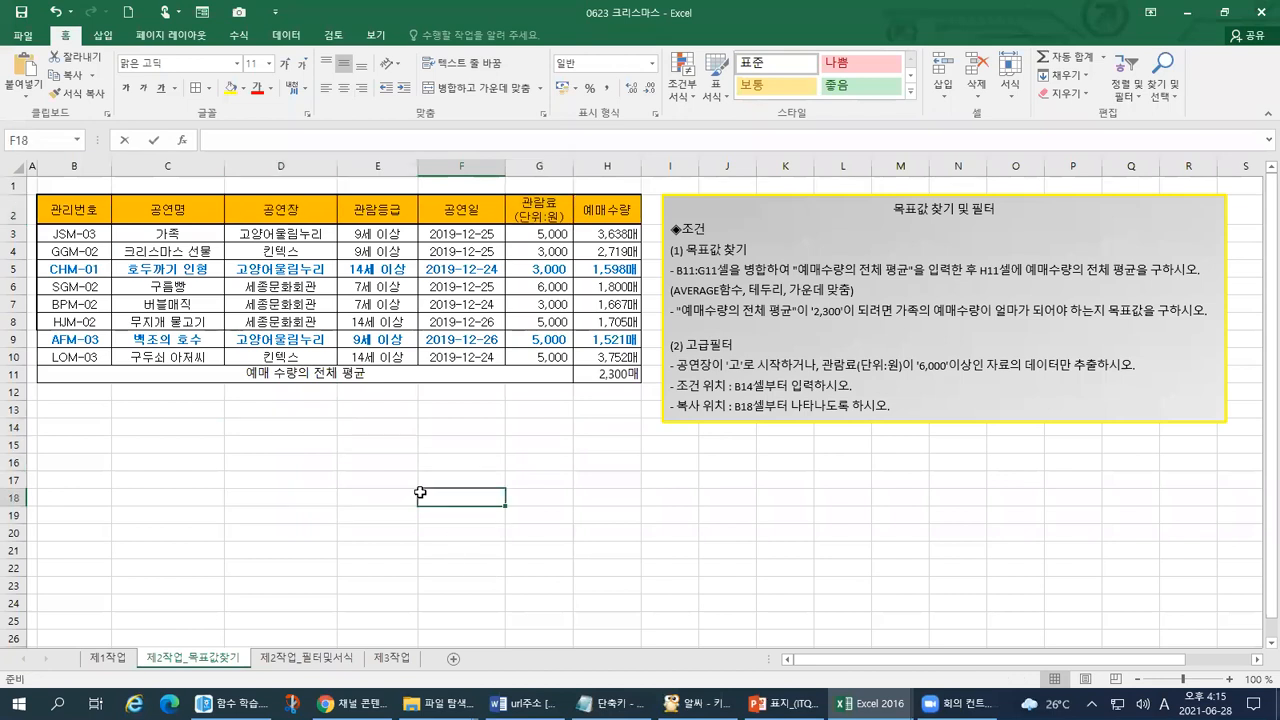
left_click(383, 217)
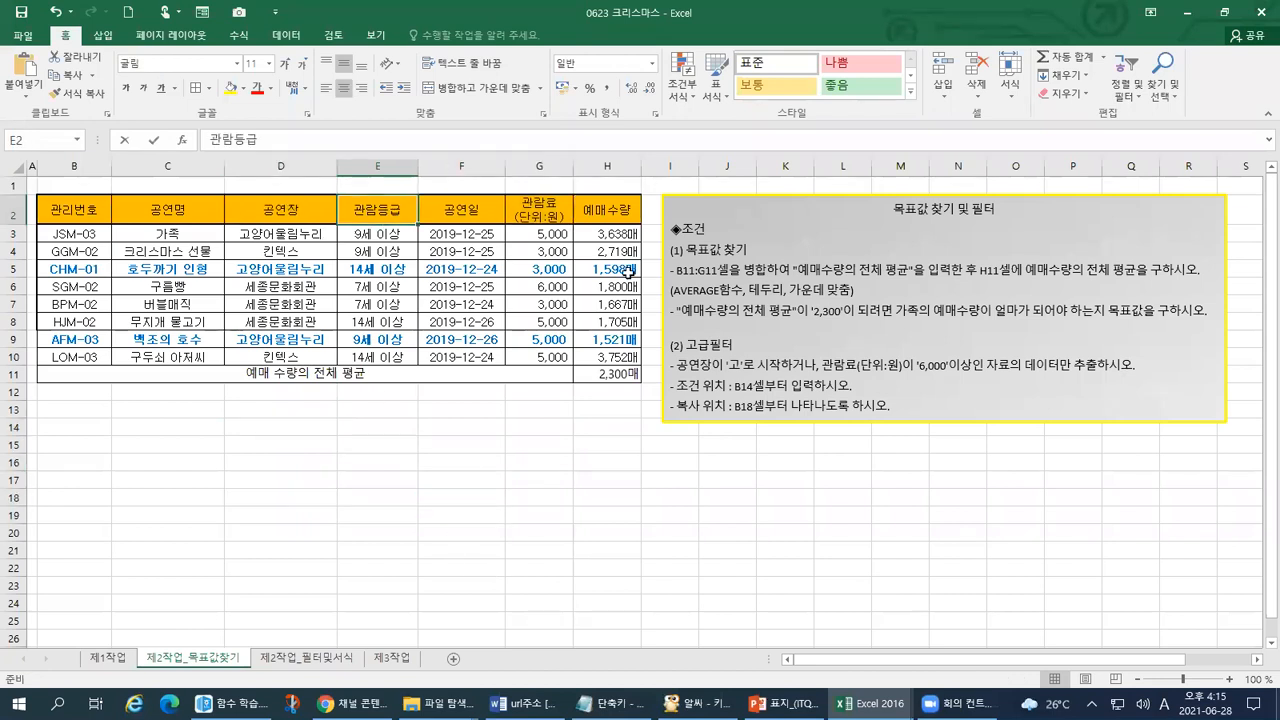
left_click(262, 212)
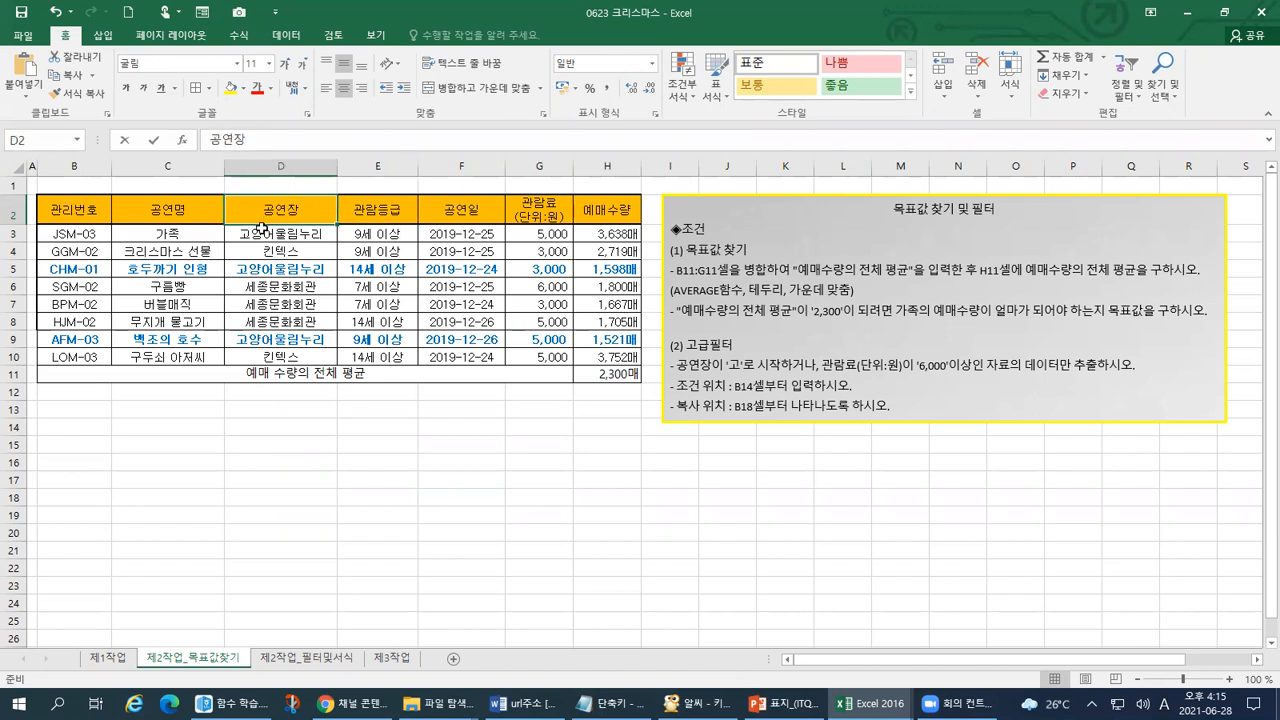
left_click(530, 201, "ctrl")
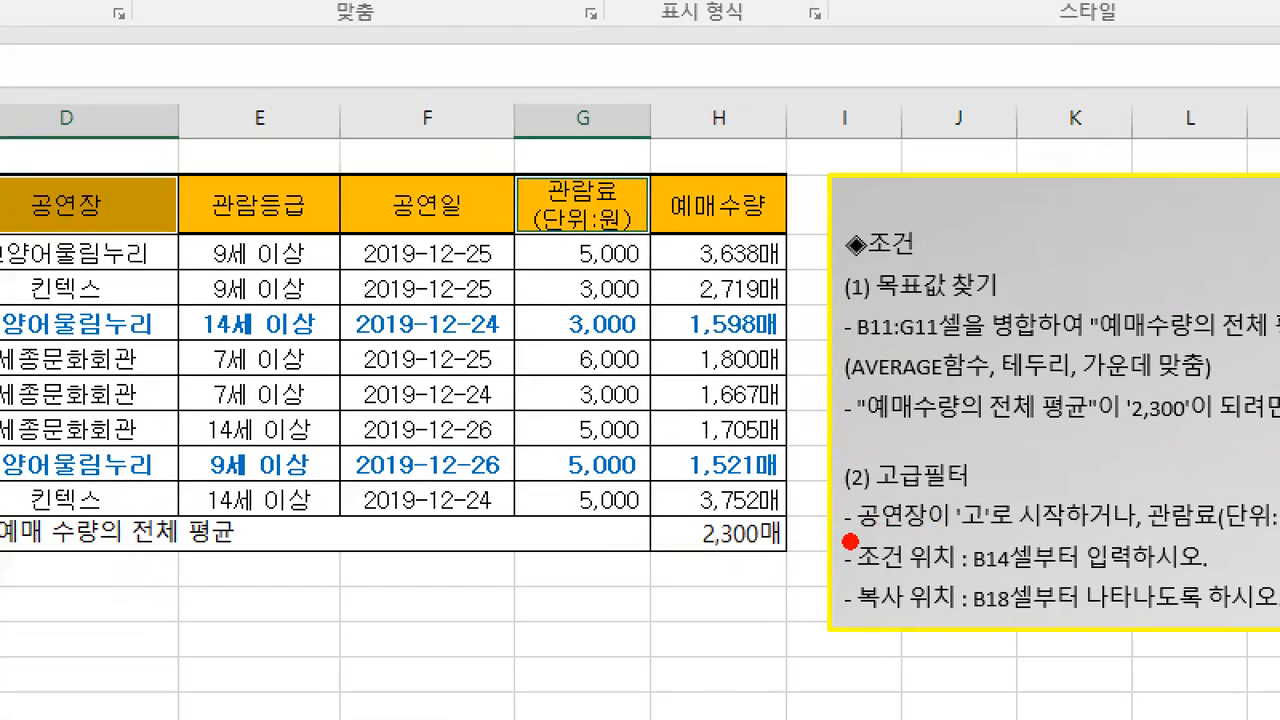
Underline 공연장 and 관람료 in the advanced filter instructions and mark the matching headers D2 and G2
left_click_drag(848, 546, 952, 543)
left_click_drag(1122, 552, 1236, 537)
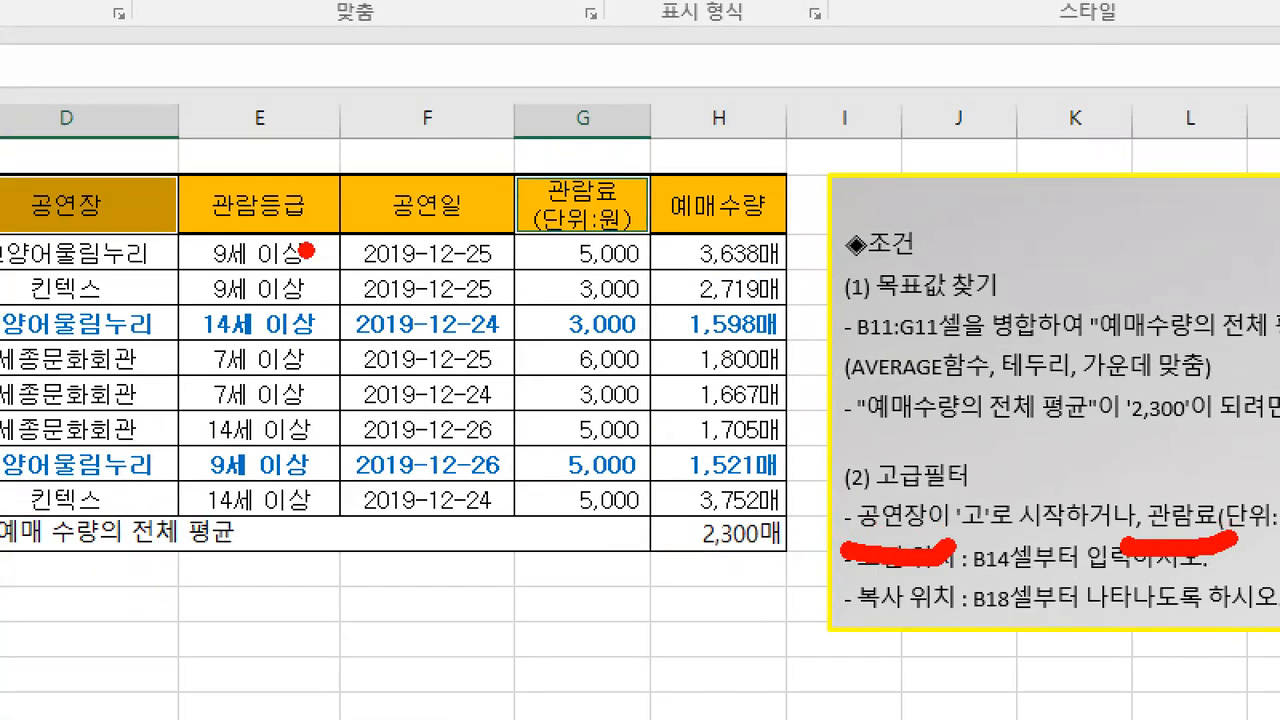
left_click_drag(113, 135, 180, 125)
mouse_move(586, 148)
left_mouse_down()
mouse_move(612, 196)
mouse_move(648, 142)
left_mouse_up()
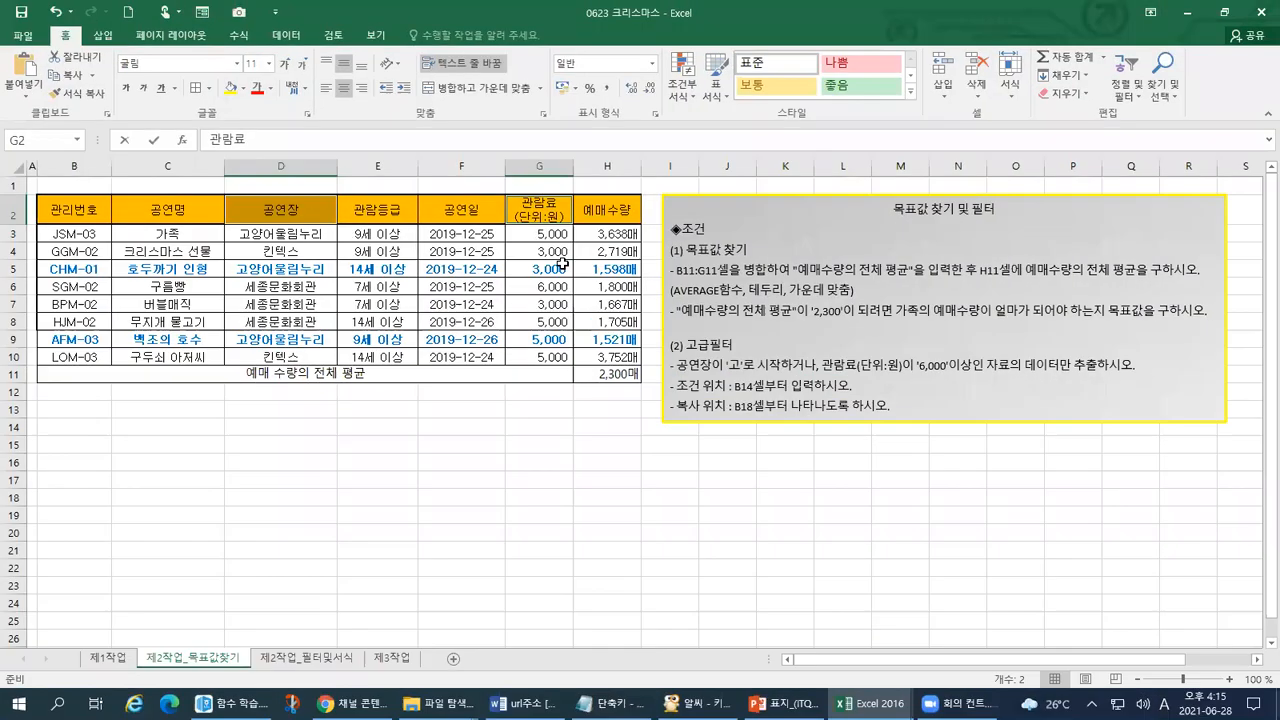
Copy the selected 공연장 and 관람료 headers and select B14 as the destination cell
key("ctrl+c")
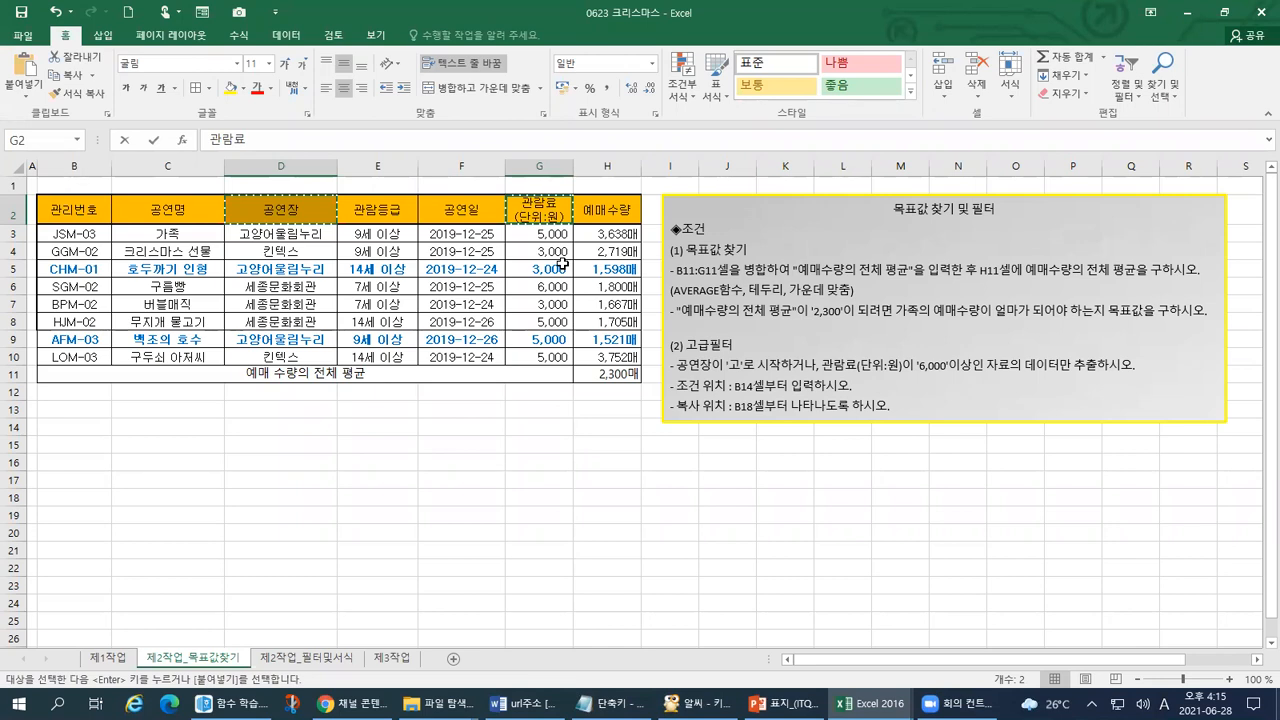
left_click(90, 432)
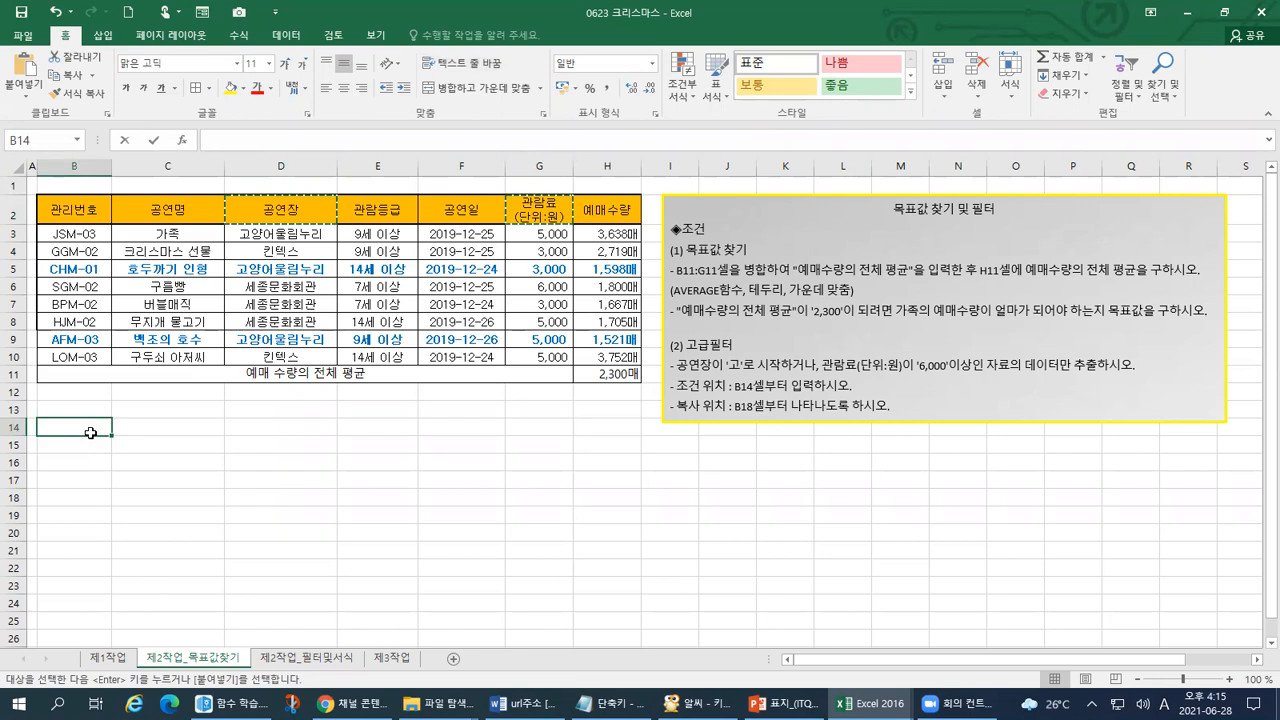
Switch to the 단축키 shortcut notes in Notepad
key("alt+Tab")
key("alt+Tab")
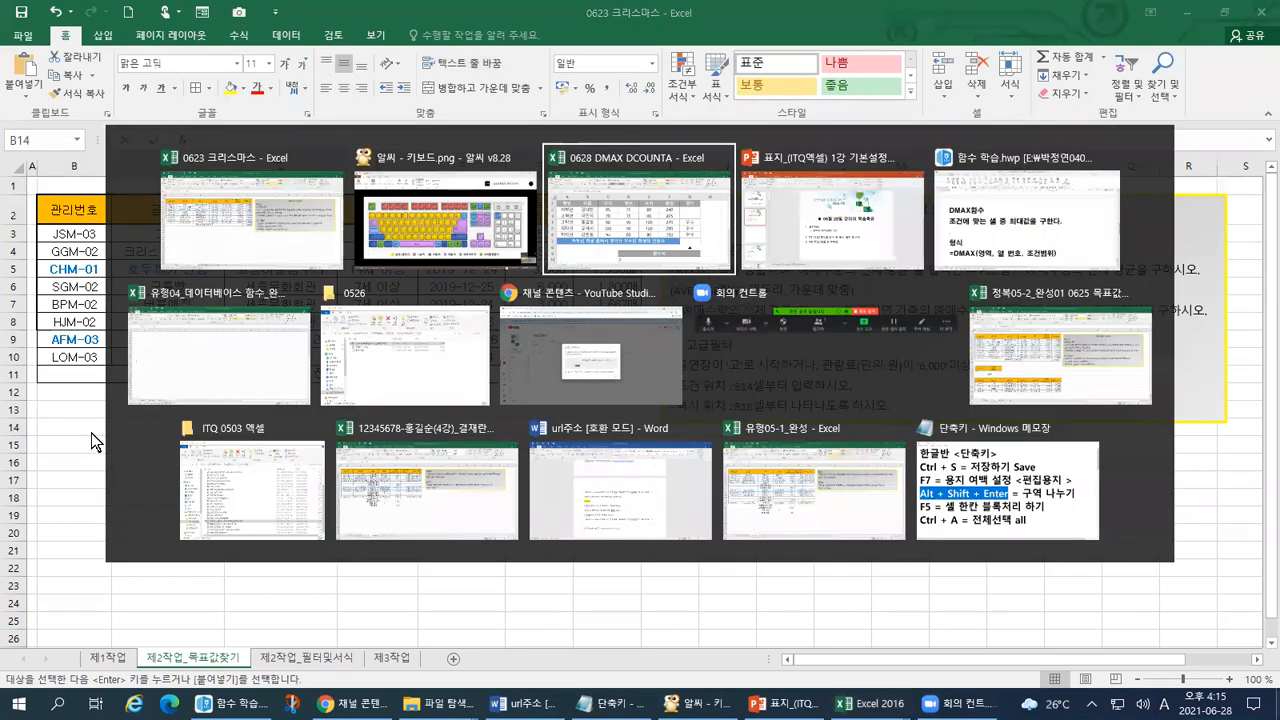
left_click(880, 431)
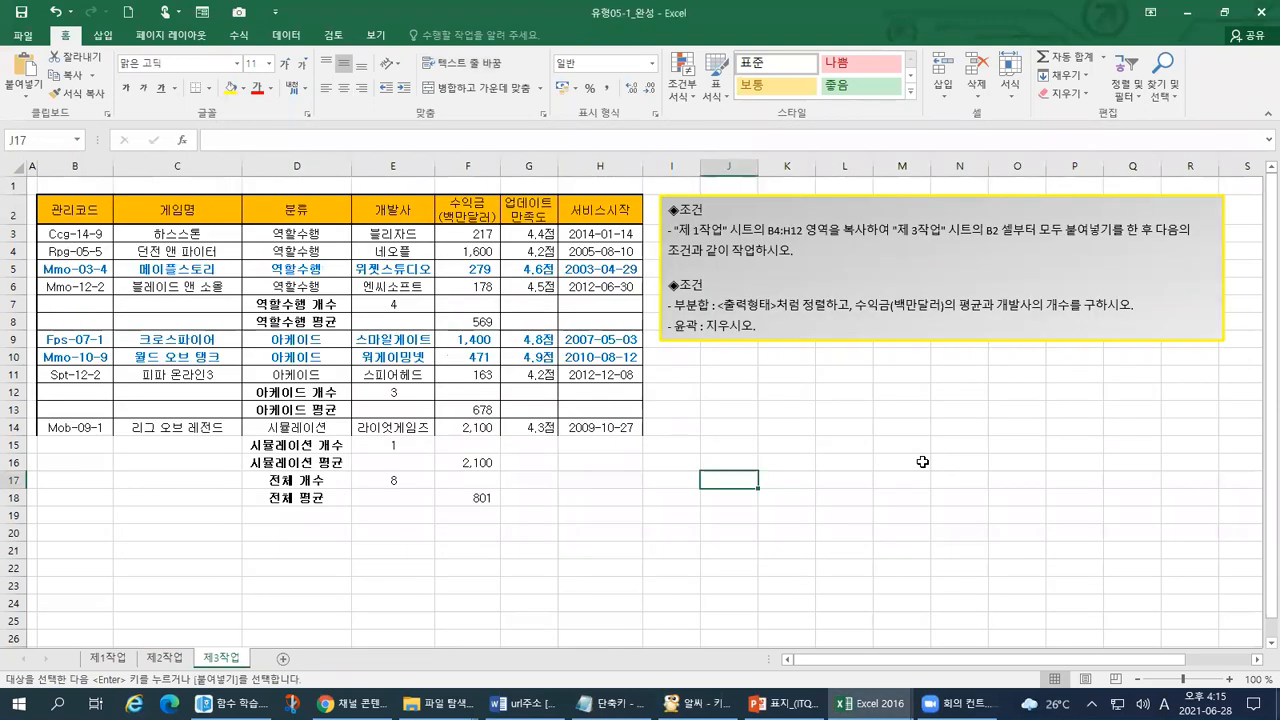
key("alt+Tab")
key("alt+Tab")
key("alt+Tab")
key("alt+Tab")
left_click(950, 520)
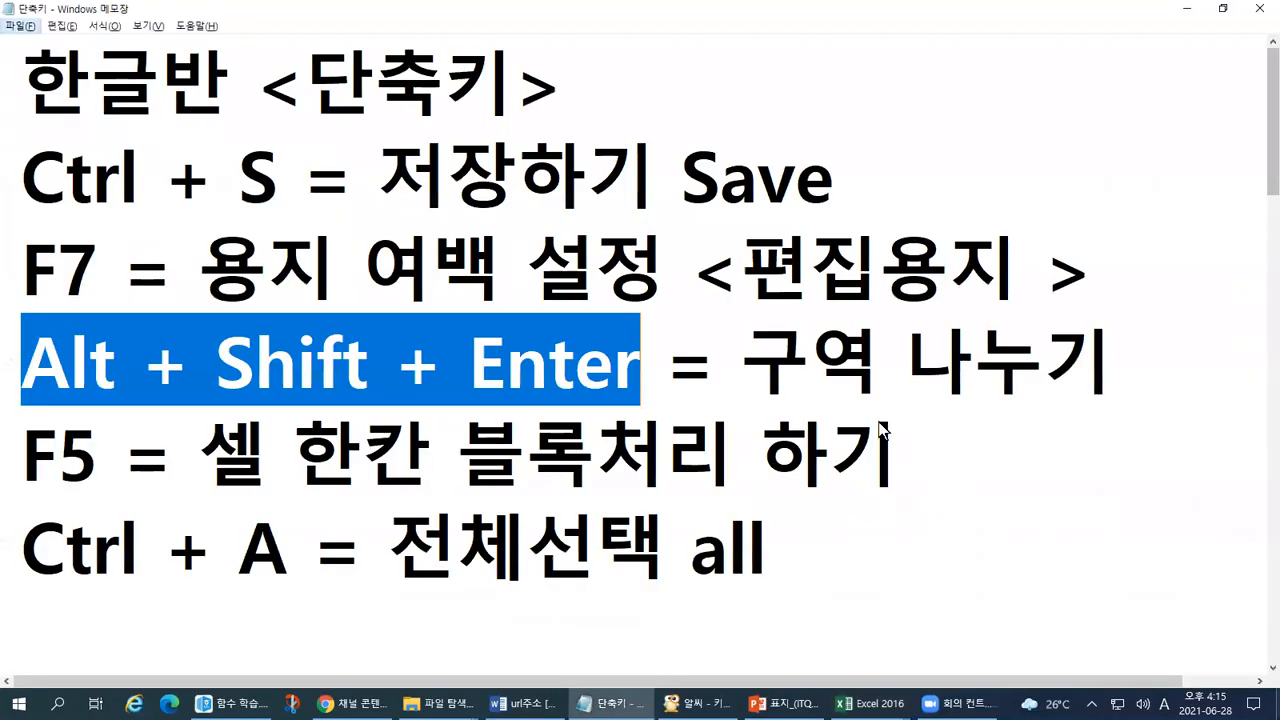
Highlight the Ctrl + C and Ctrl + V entries in the EXCEL반 <단축키> list
scroll(853, 401, "down", 3)
scroll(853, 401, "down", 1)
scroll(729, 391, "up", 1)
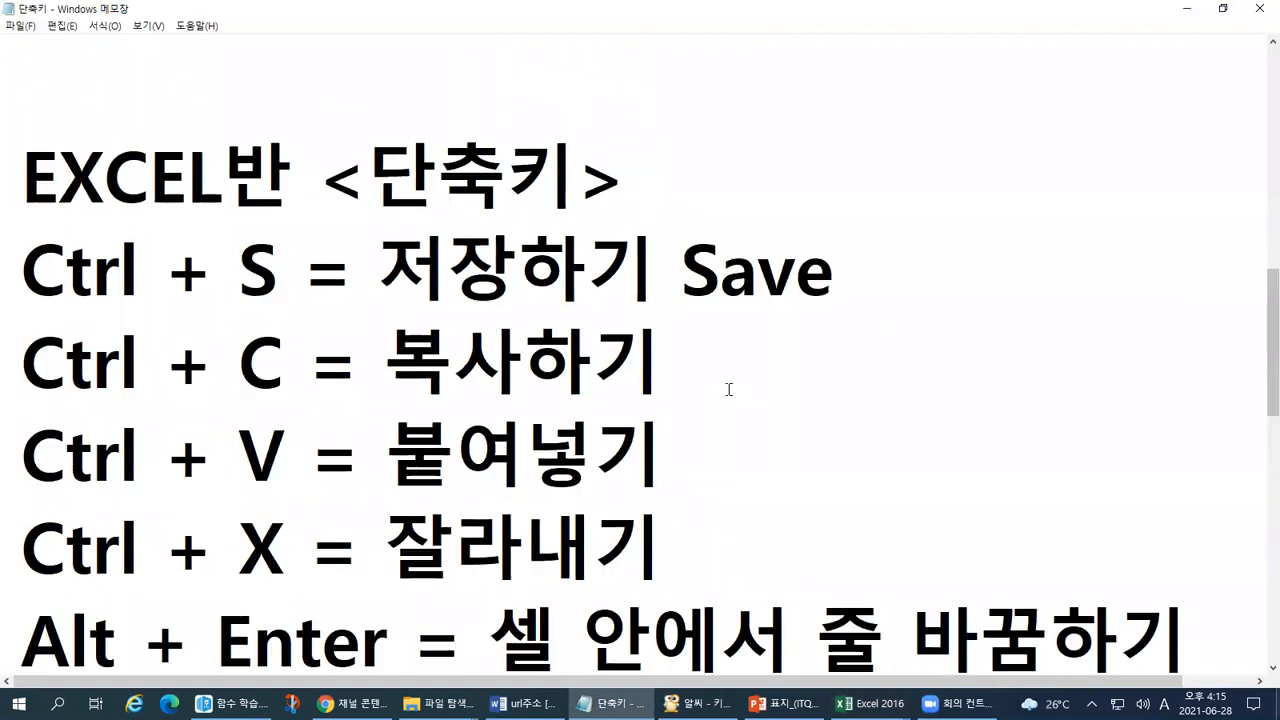
left_click_drag(15, 362, 278, 370)
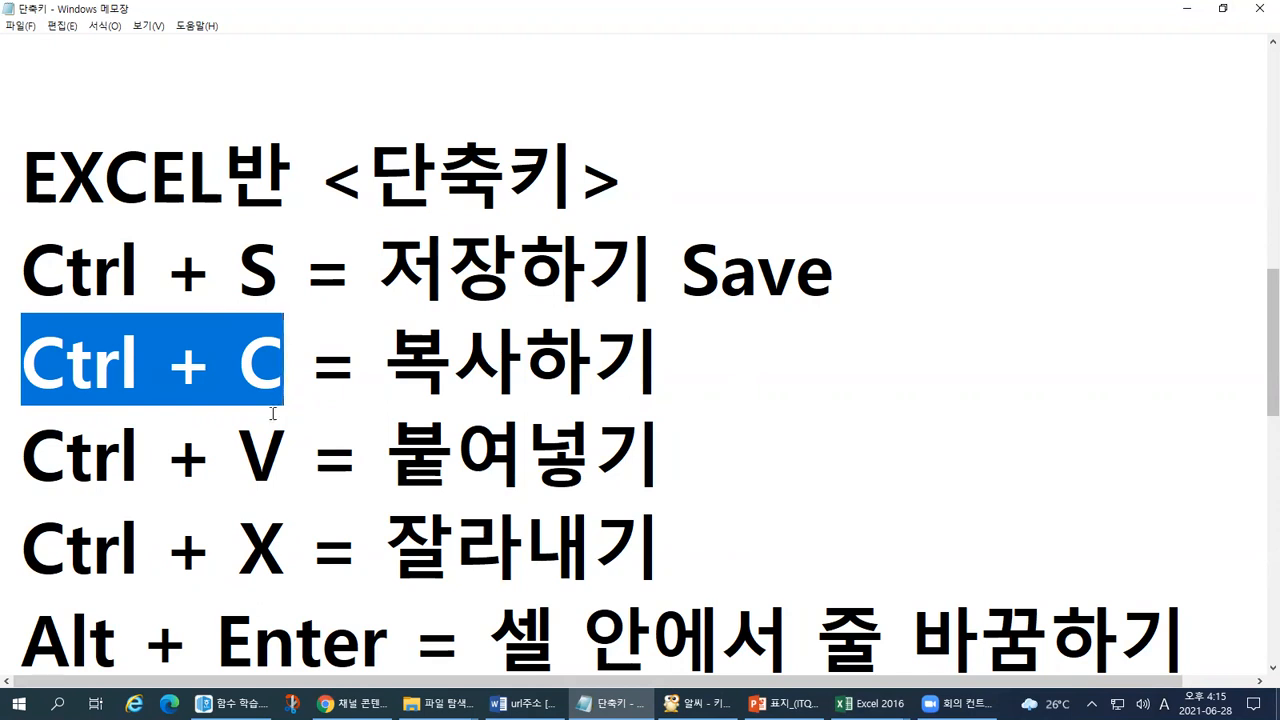
left_click_drag(276, 464, 25, 482)
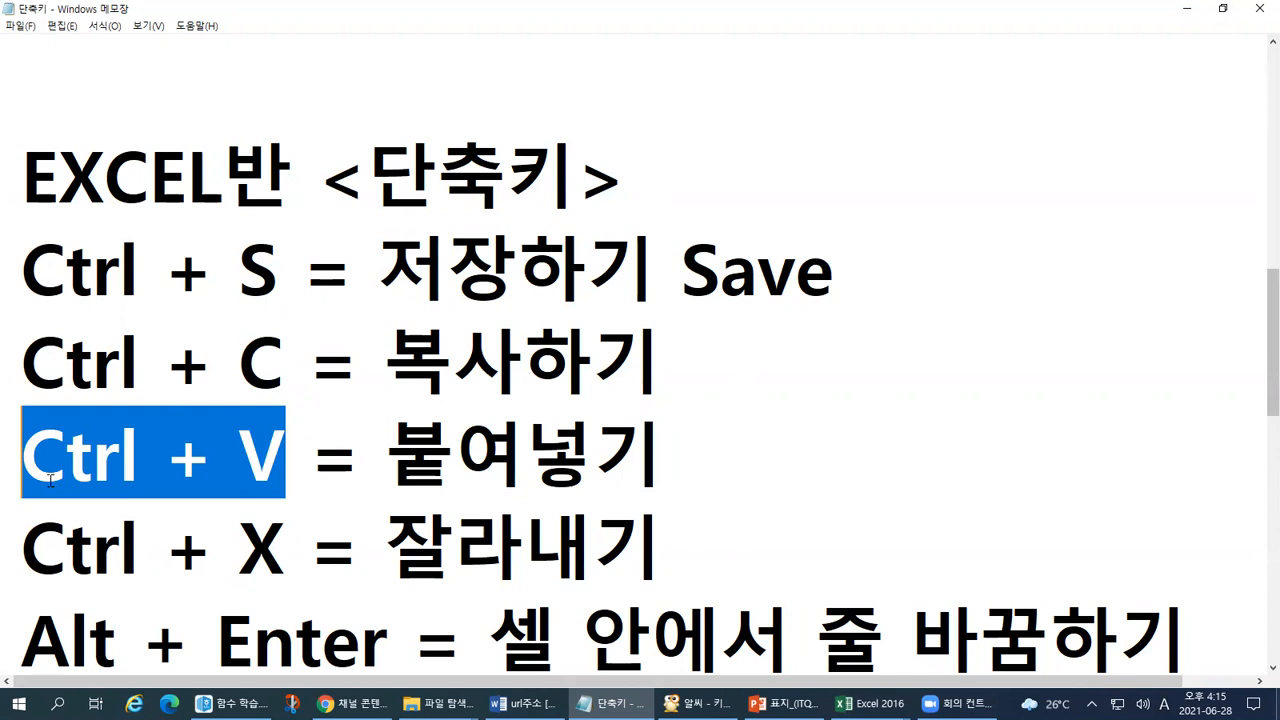
Return to the 0623 크리스마스 workbook and underline the instruction that places the conditions from cell B14
key("alt+Tab")
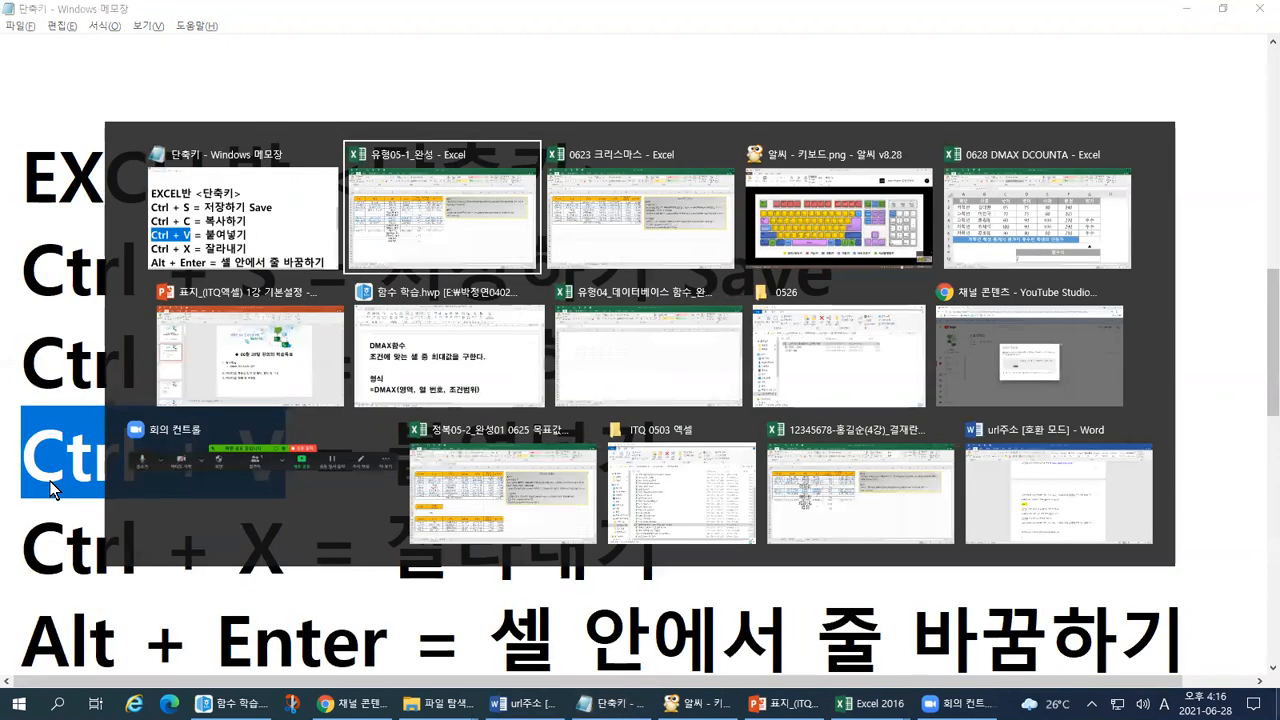
key("alt+Tab")
key("alt+Tab")
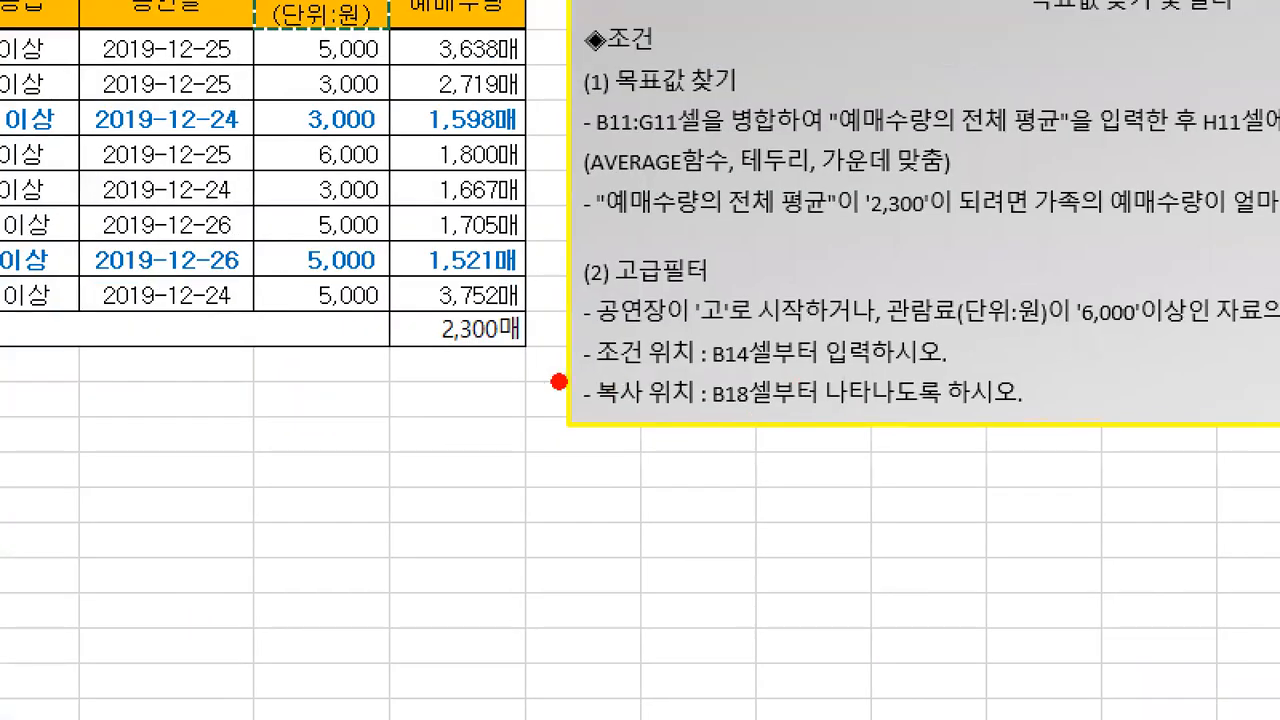
mouse_move(655, 400)
left_mouse_down()
mouse_move(730, 400)
mouse_move(778, 381)
left_mouse_up()
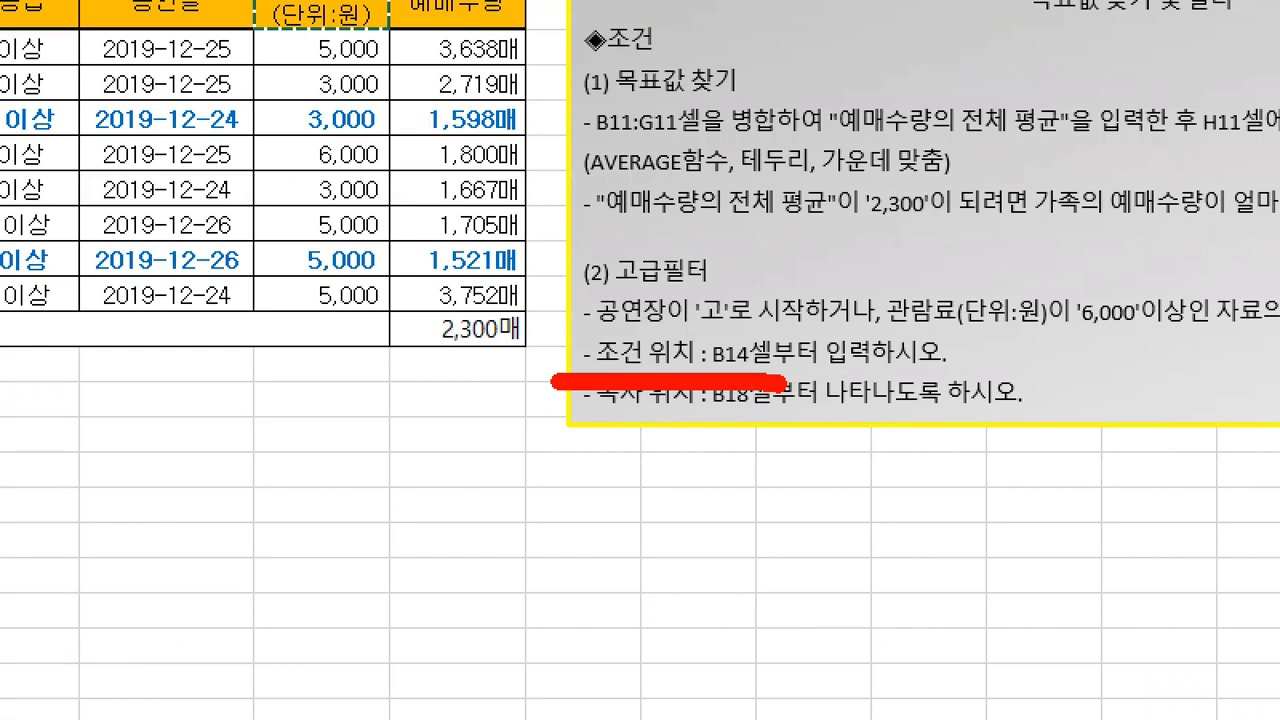
key("Escape")
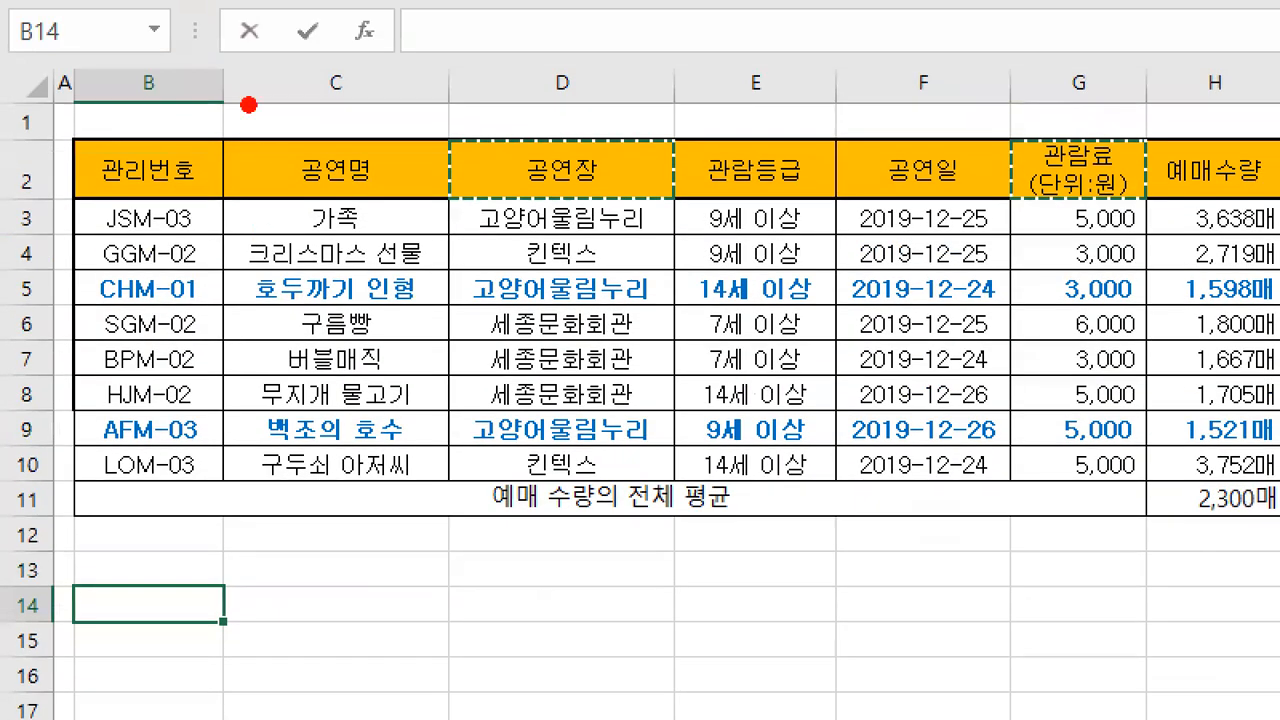
Mark where column B meets row 14 and paste the copied headers into B14:C14
left_click_drag(86, 160, 107, 156)
left_click(20, 638)
left_click_drag(91, 576, 132, 556)
key("Escape")
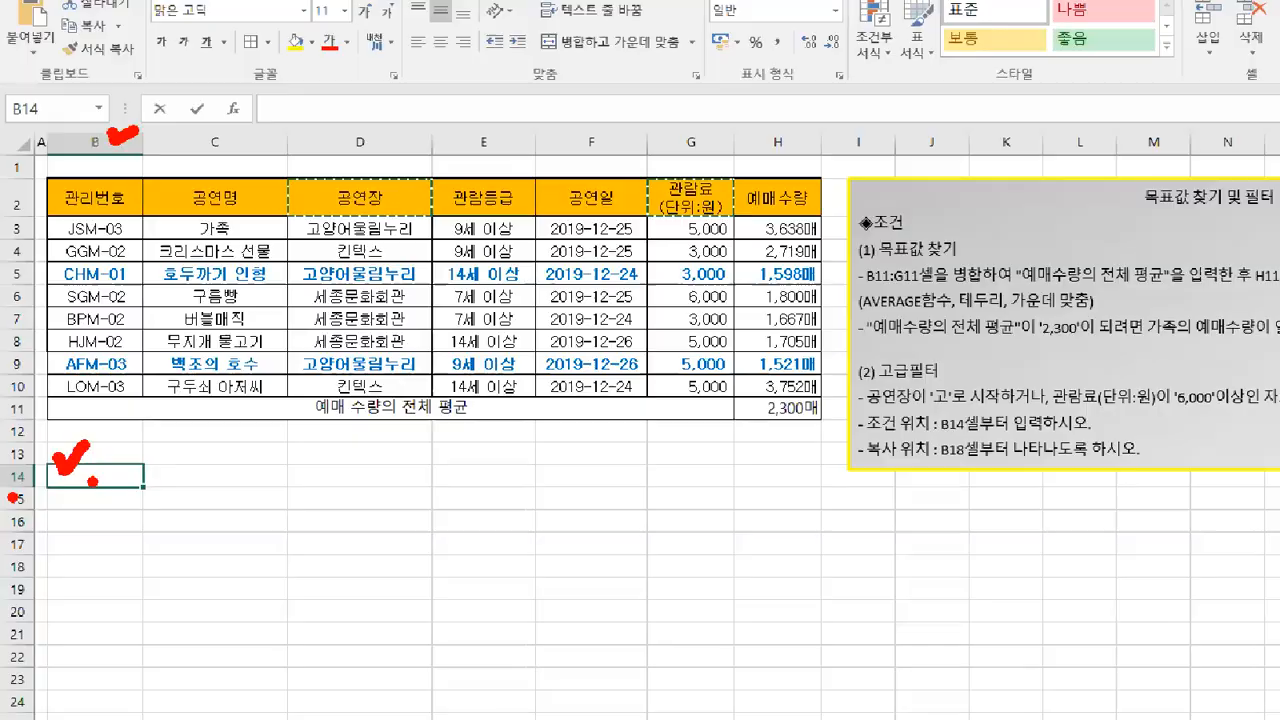
key("ctrl+v")
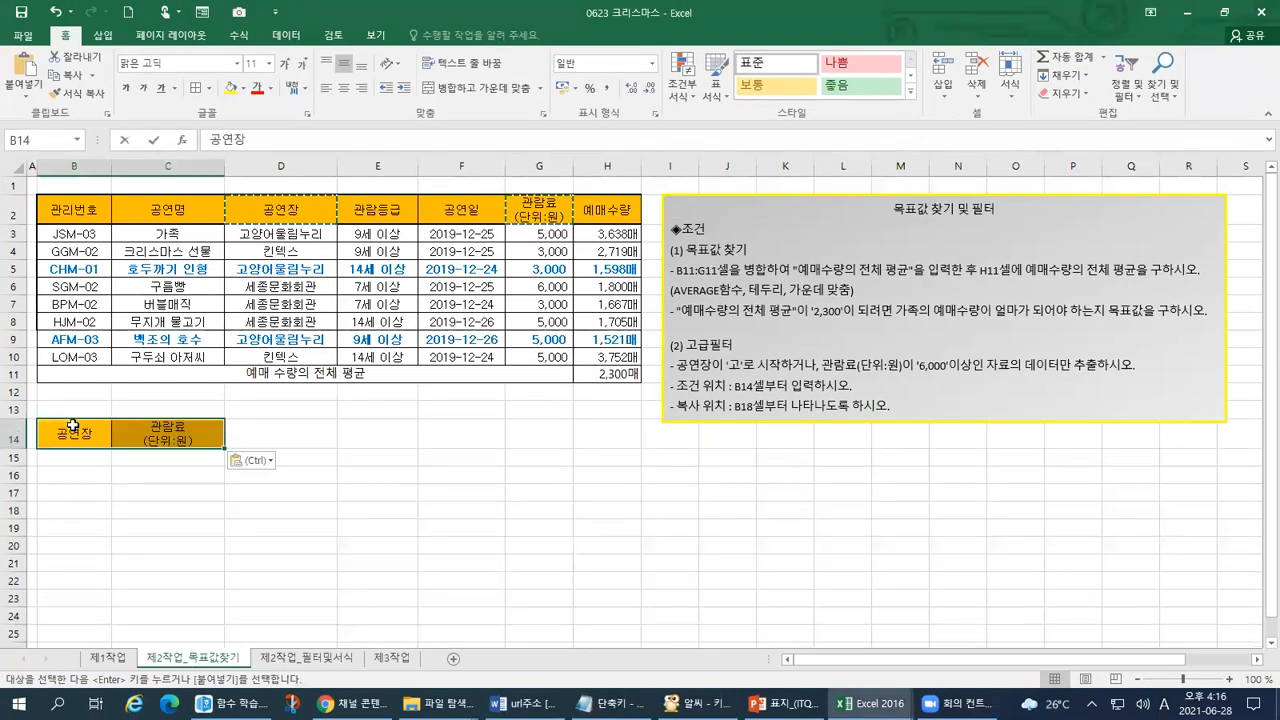
Tick the source headers D2 and G2 and draw arrows from them to the pasted headers in B14 and C14
key("ctrl+1")
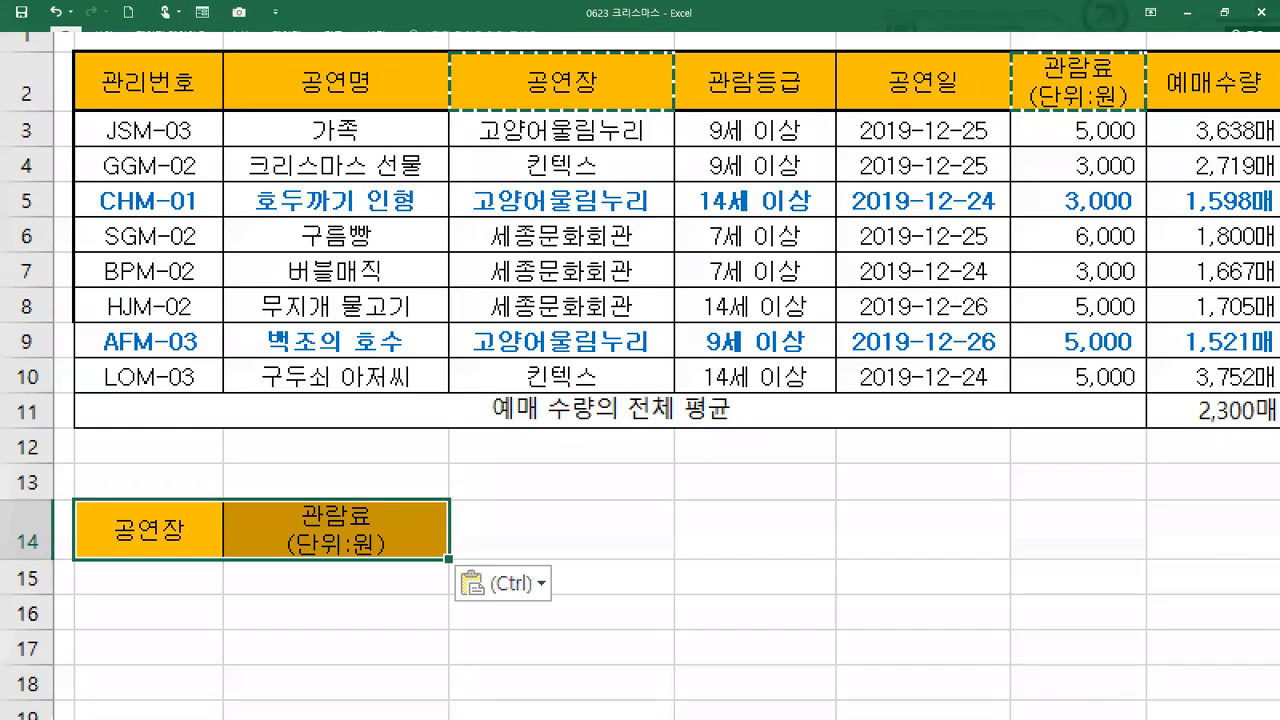
left_click(63, 298)
left_click_drag(253, 182, 273, 181)
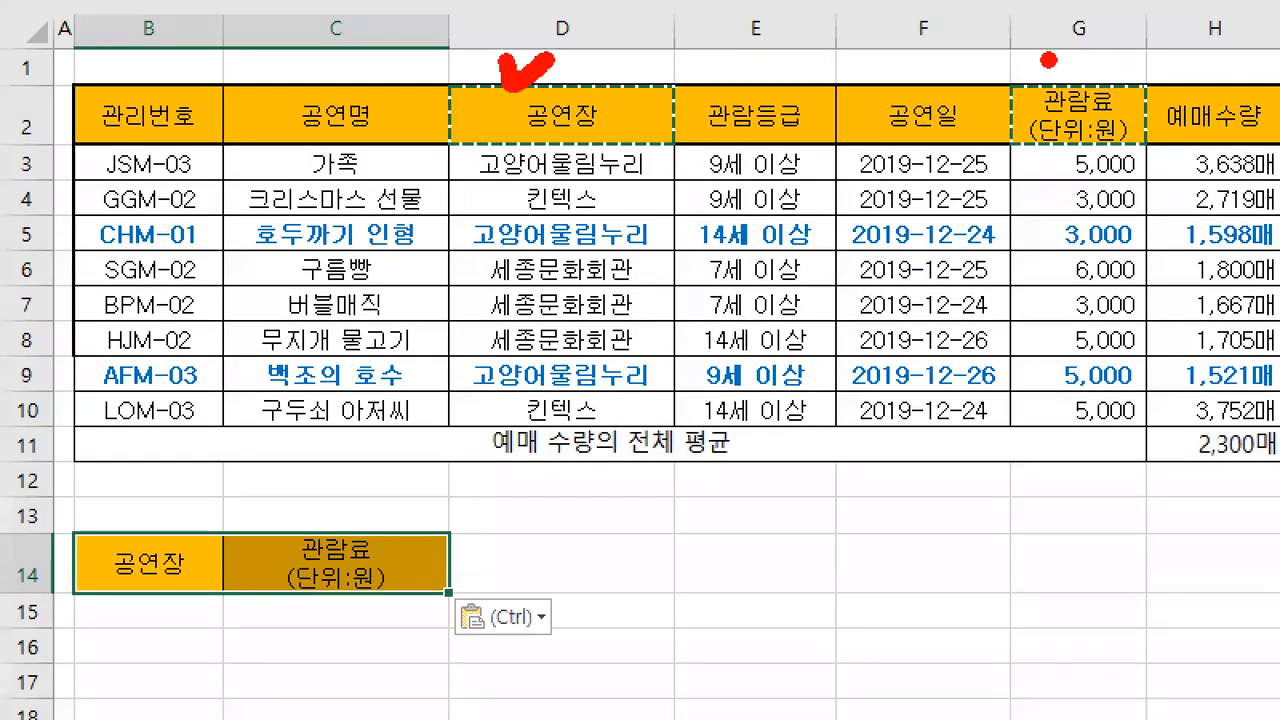
left_click_drag(1045, 63, 1100, 58)
left_click_drag(520, 118, 198, 505)
mouse_move(180, 448)
left_mouse_down()
mouse_move(172, 510)
mouse_move(265, 480)
left_mouse_up()
mouse_move(1036, 105)
left_mouse_down()
mouse_move(528, 413)
mouse_move(460, 495)
left_mouse_up()
mouse_move(465, 442)
left_mouse_down()
mouse_move(516, 500)
mouse_move(535, 497)
left_mouse_up()
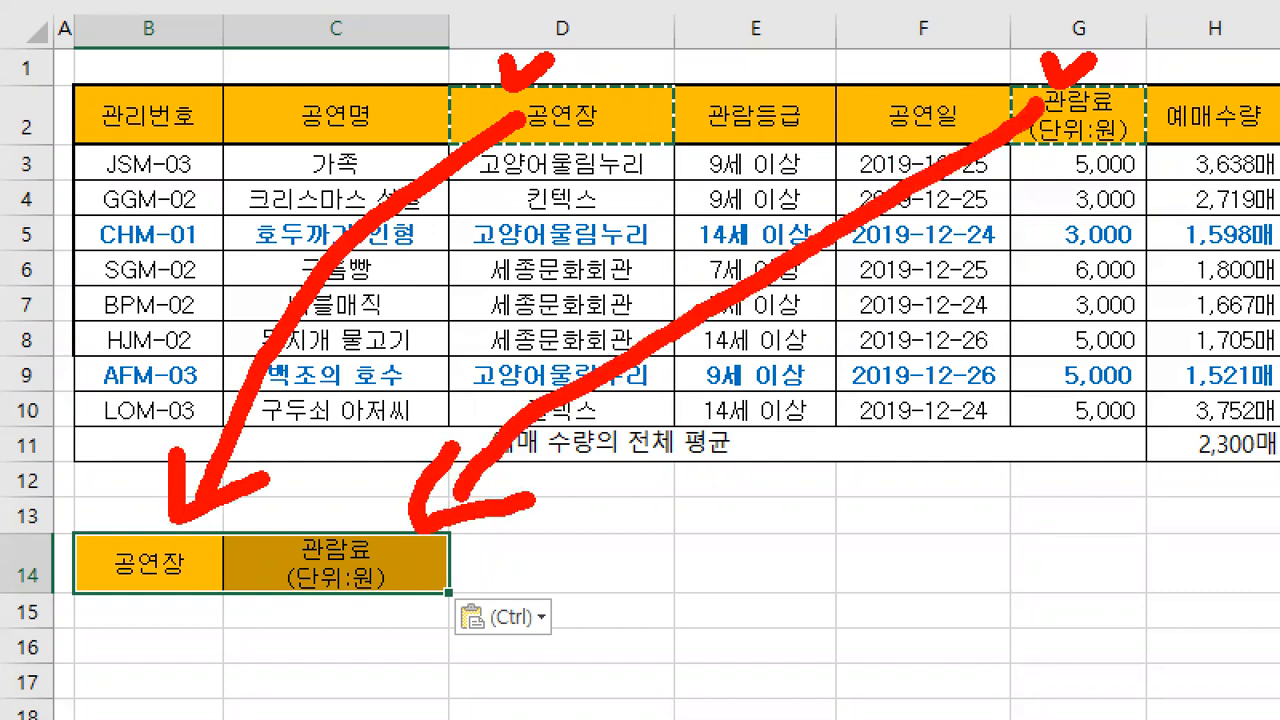
Draw short strokes beneath the criteria headers to show possible condition positions, then clear the pen marks
left_click_drag(112, 612, 142, 612)
left_click_drag(255, 662, 296, 660)
left_click_drag(178, 657, 282, 611)
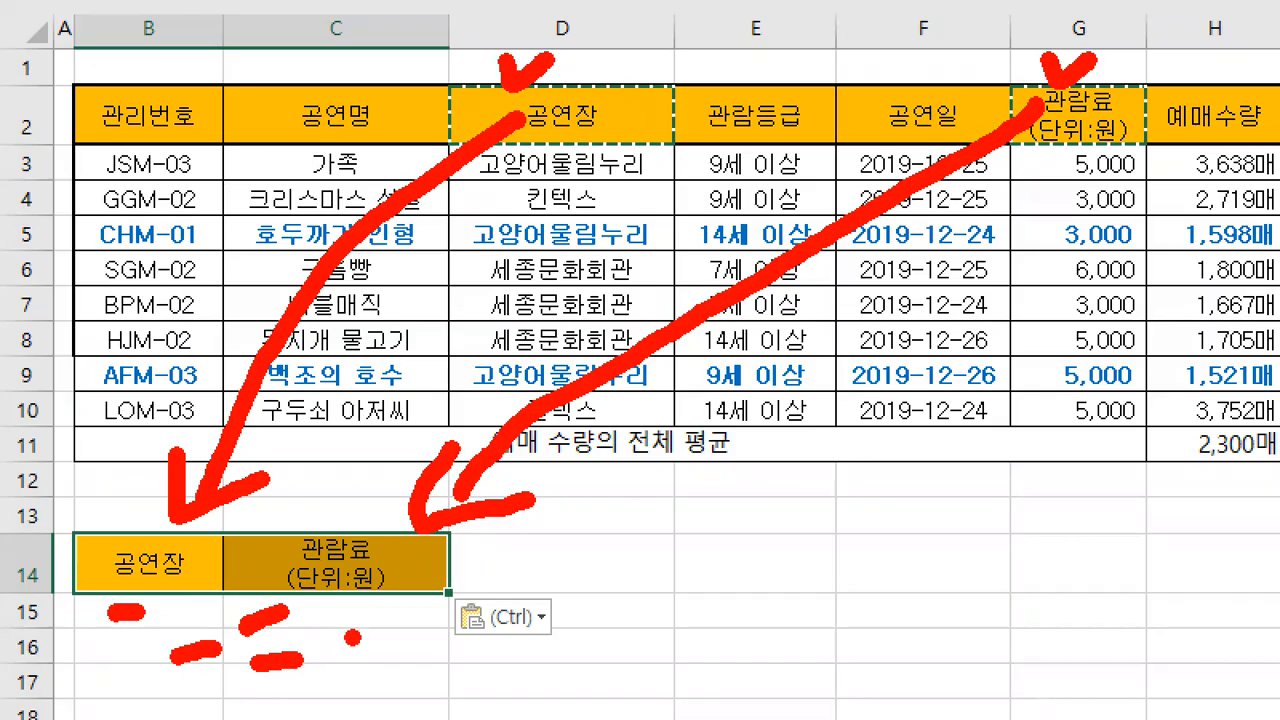
key("Escape")
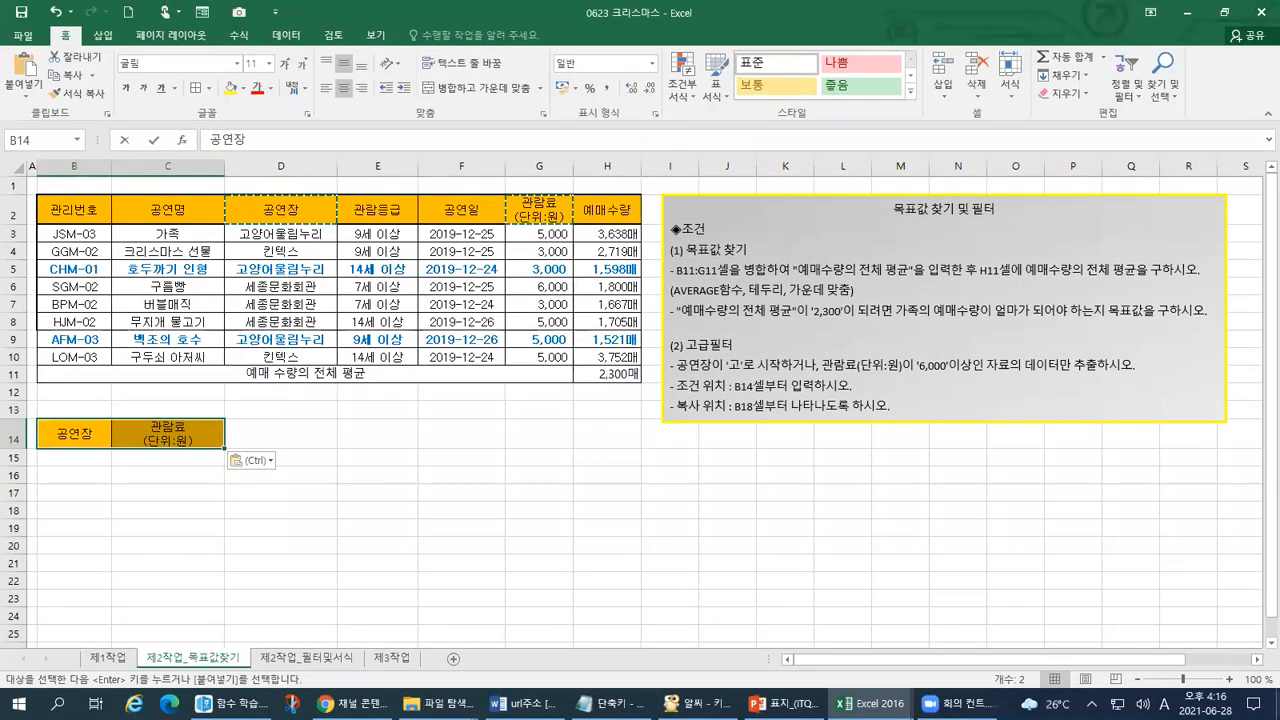
Underline the condition that 공연장 starts with '고' in the instructions and mark off the end of that phrase
key("ctrl+1")
left_click(700, 365)
left_click_drag(636, 348, 928, 360)
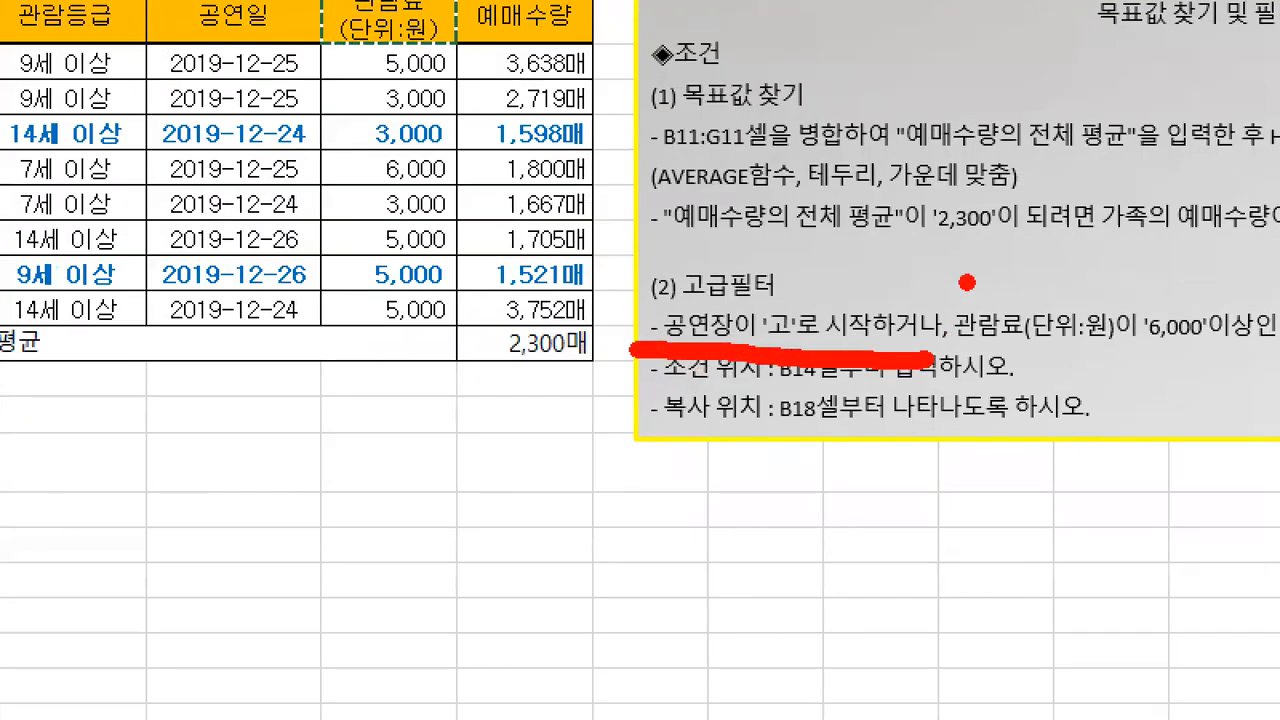
left_click_drag(968, 270, 935, 360)
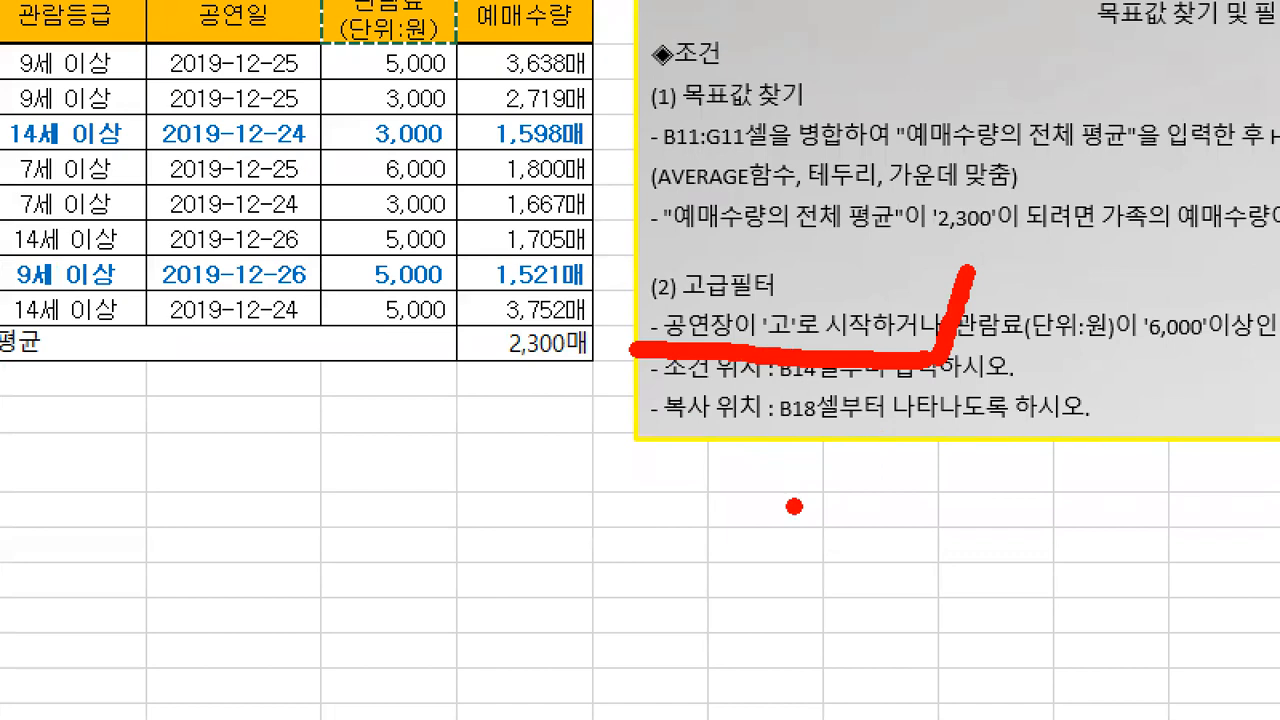
Handwrite 고* below the table as the pattern for values starting with 고
mouse_move(322, 405)
left_mouse_down()
mouse_move(376, 400)
mouse_move(376, 462)
mouse_move(332, 503)
mouse_move(386, 504)
left_mouse_up()
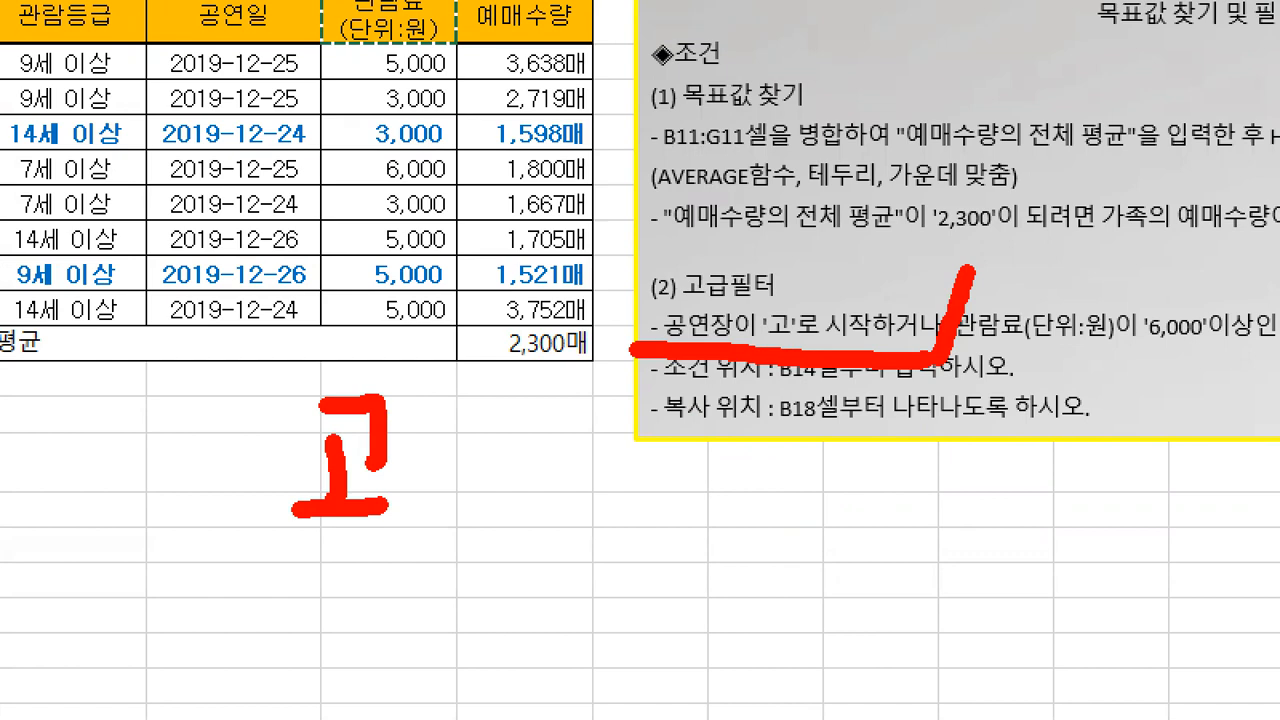
mouse_move(444, 455)
left_mouse_down()
mouse_move(508, 447)
mouse_move(478, 500)
left_mouse_up()
left_click_drag(502, 412, 455, 478)
left_click_drag(446, 424, 510, 496)
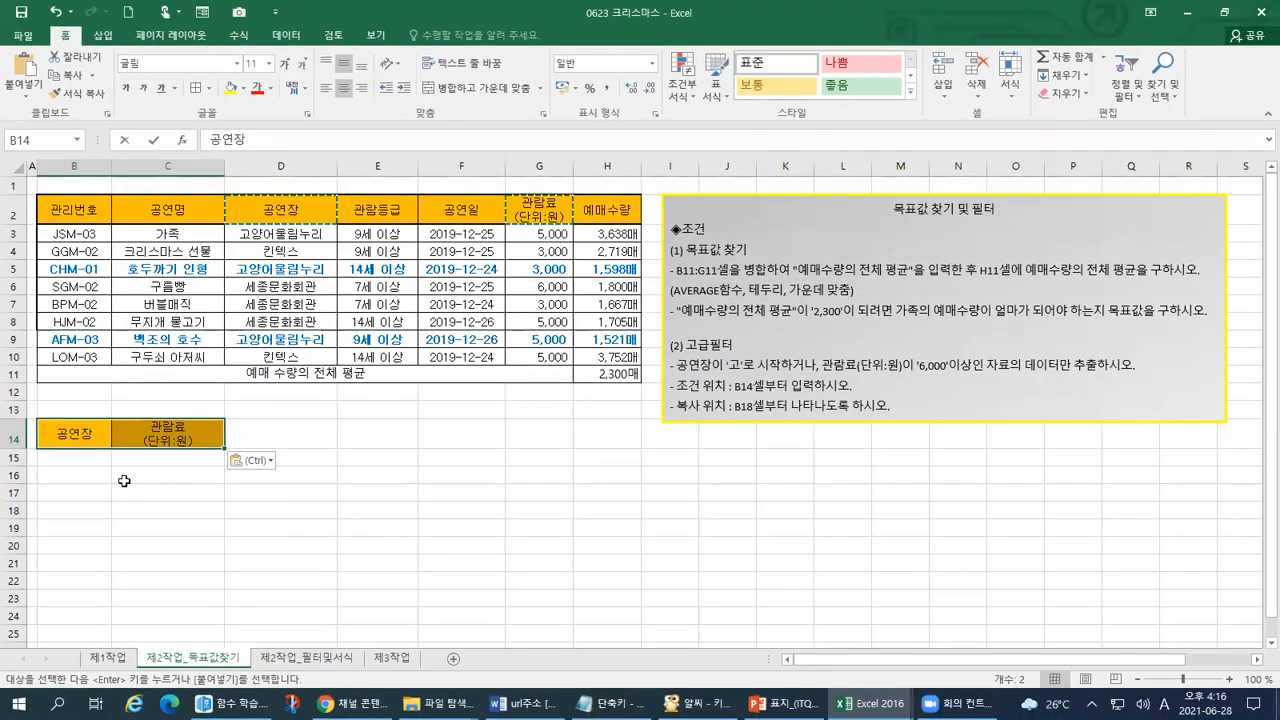
Enter the criterion 고* in B15 under the 공연장 header, switching the input language to Korean
left_click(102, 463)
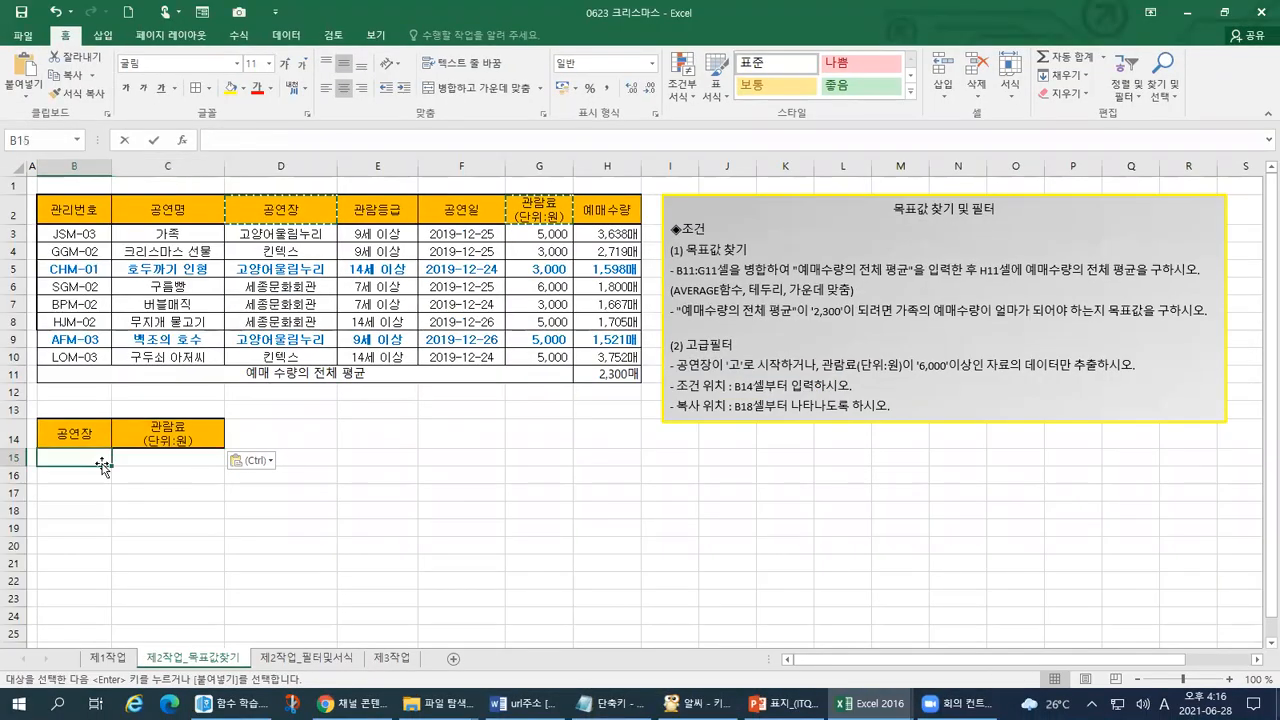
type("R")
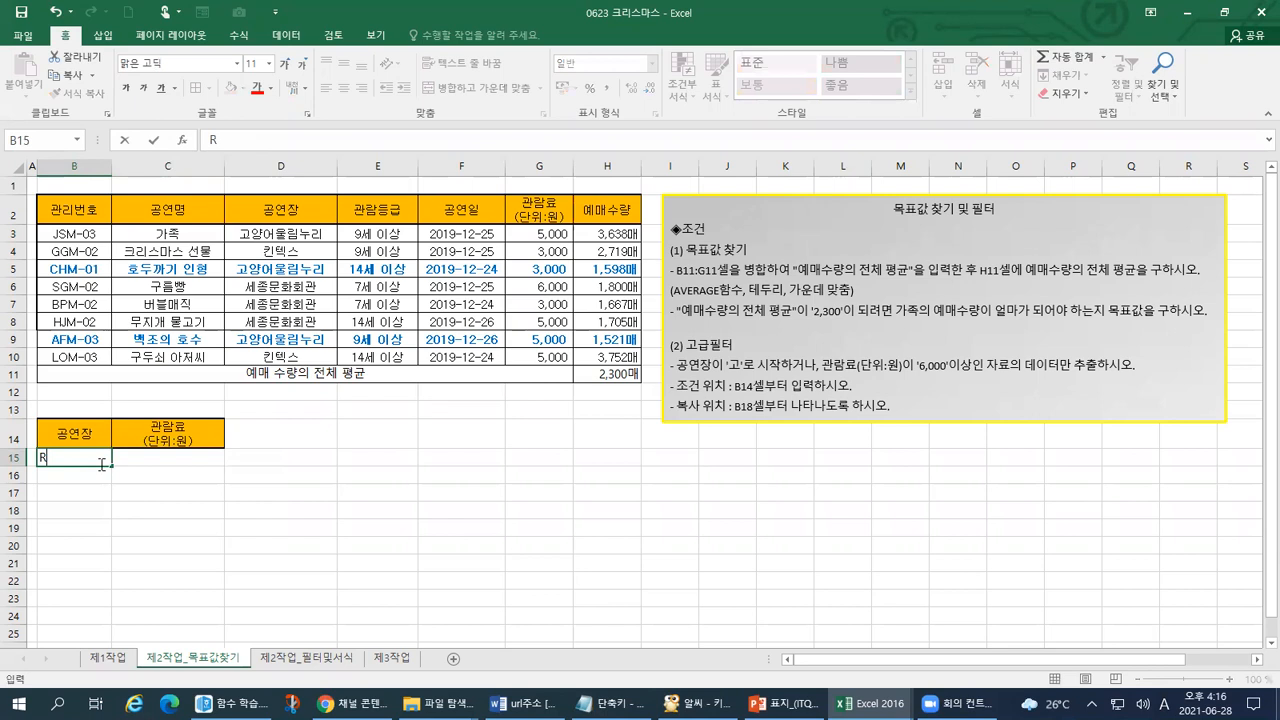
type("H")
key("BackSpace")
key("BackSpace")
key("Hangul")
type("ㄱ")
Switch to the keyboard picture in 알씨, circle the 8 key and handwrite 8 and * to explain the asterisk
key("alt+Tab")
left_click(838, 222)
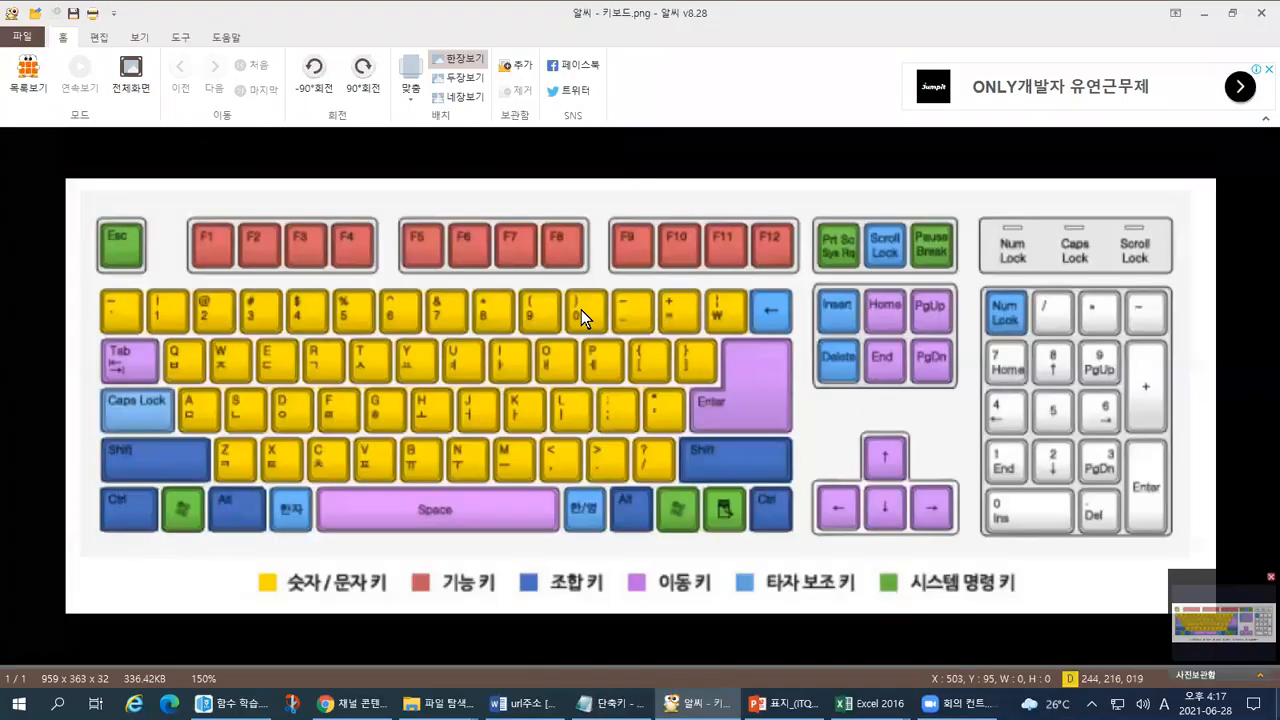
key("ctrl+1")
left_click(325, 384)
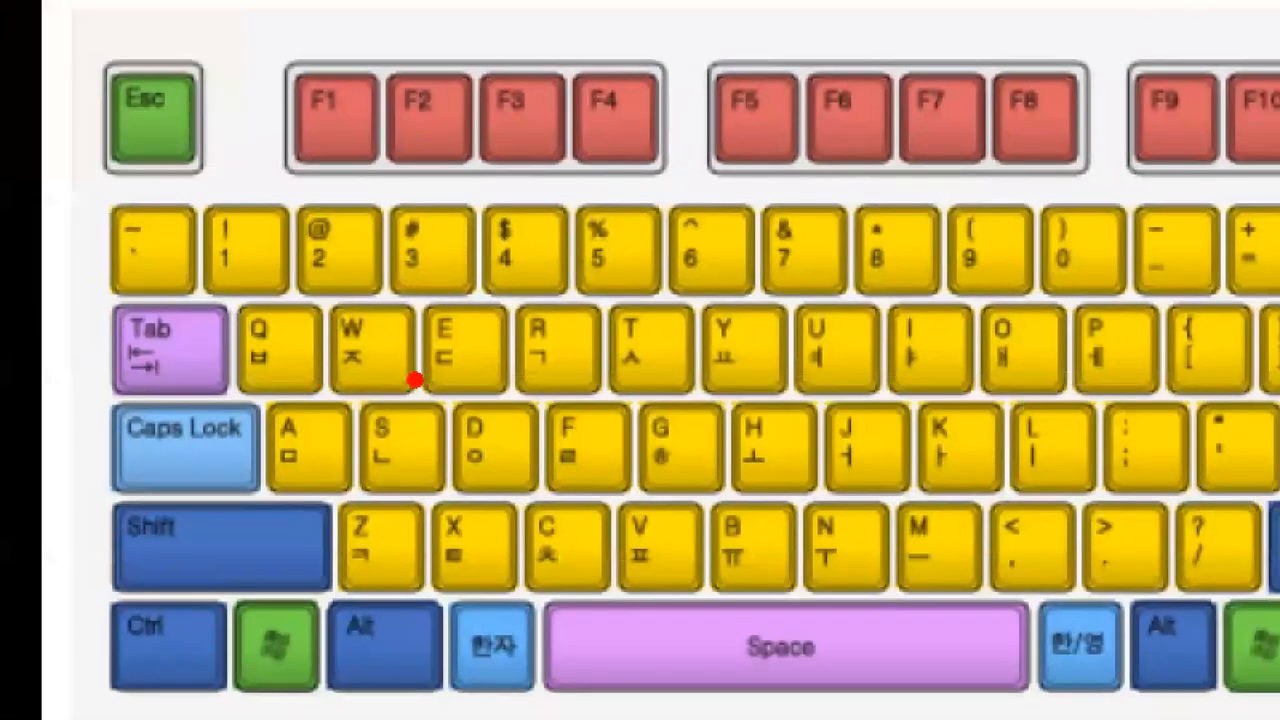
mouse_move(930, 282)
left_mouse_down()
mouse_move(850, 287)
mouse_move(878, 186)
mouse_move(950, 216)
mouse_move(918, 308)
left_mouse_up()
mouse_move(910, 508)
left_mouse_down()
mouse_move(893, 482)
mouse_move(888, 545)
mouse_move(942, 518)
mouse_move(878, 519)
left_mouse_up()
mouse_move(811, 352)
left_mouse_down()
mouse_move(855, 351)
mouse_move(841, 382)
left_mouse_up()
mouse_move(860, 338)
left_mouse_down()
mouse_move(832, 367)
mouse_move(875, 382)
left_mouse_up()
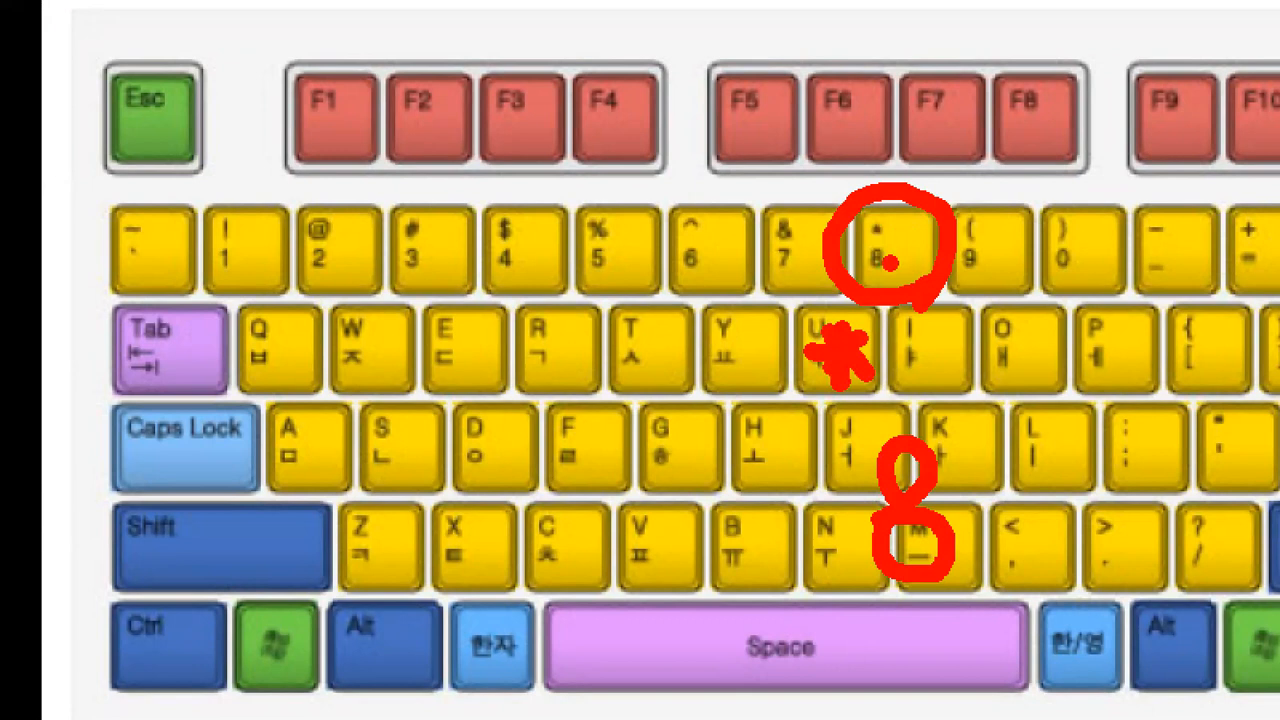
mouse_move(924, 114)
left_mouse_down()
mouse_move(925, 159)
mouse_move(970, 126)
left_mouse_up()
key("Escape")
Return to the 0623 크리스마스 workbook, handwrite 고* beside the criteria, and circle its asterisk with an arrow
key("alt+Tab")
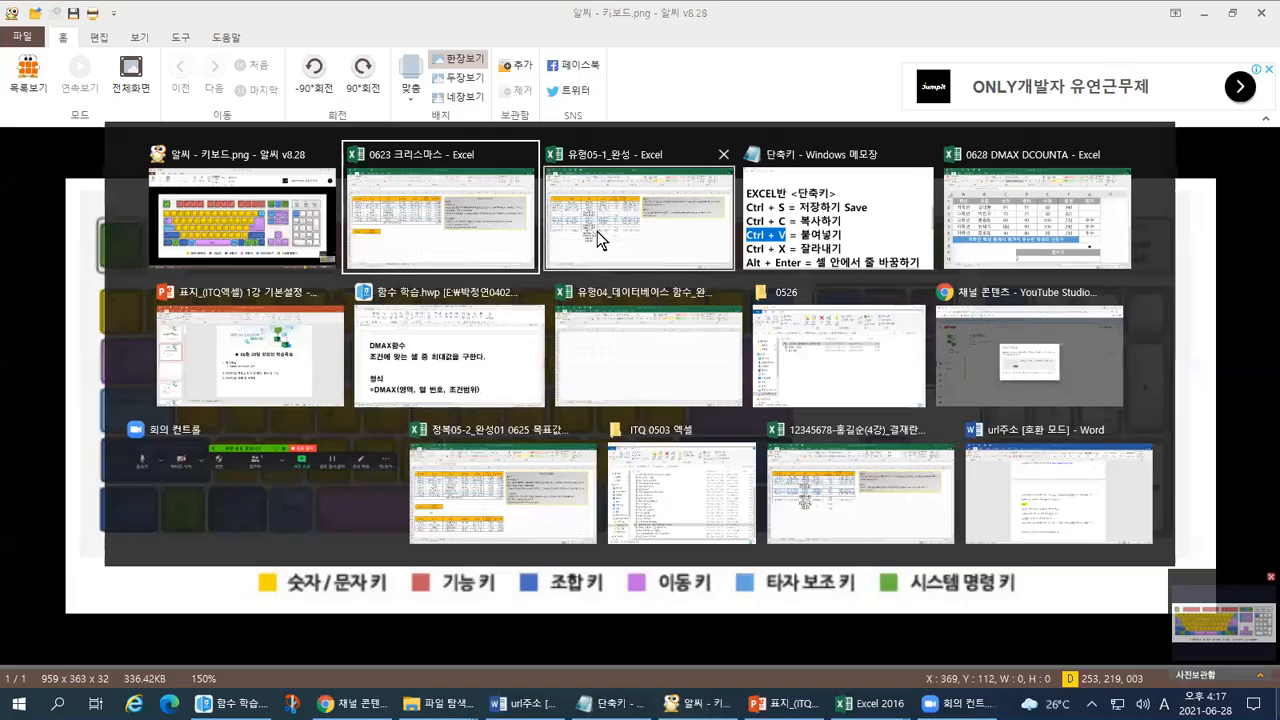
left_click(485, 250)
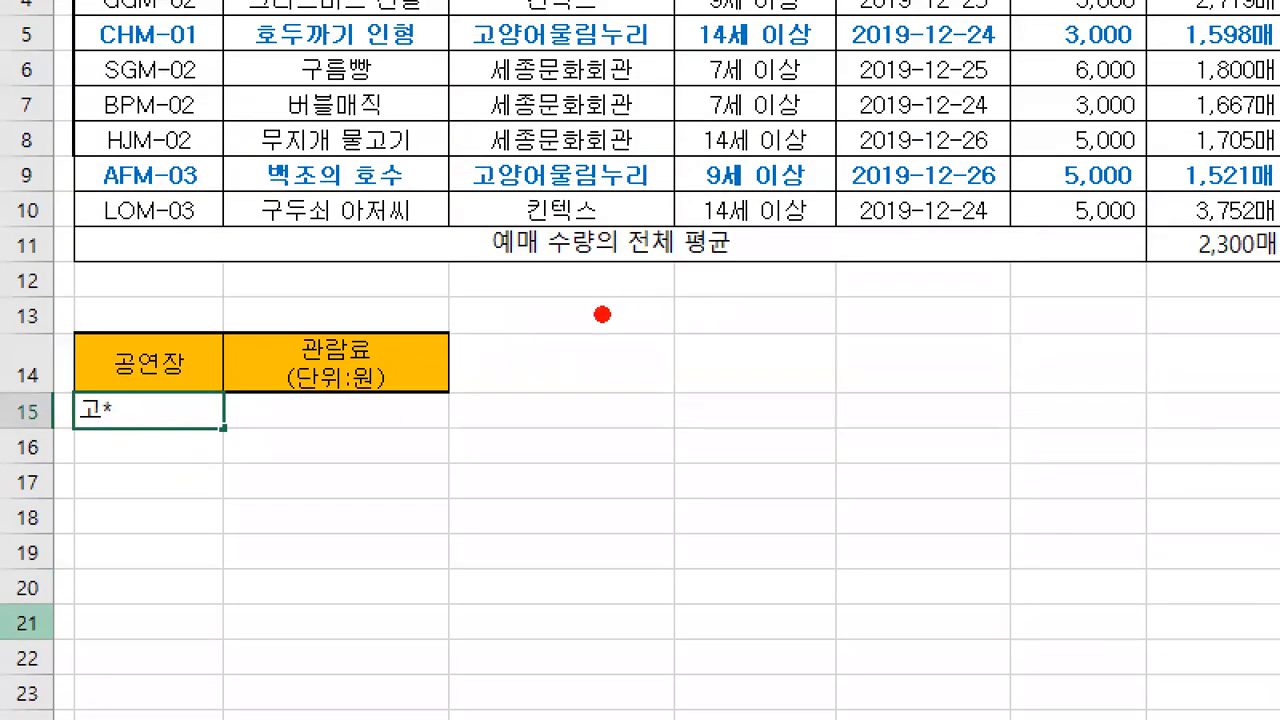
left_click_drag(602, 315, 652, 405)
mouse_move(612, 358)
left_mouse_down()
mouse_move(575, 435)
mouse_move(676, 428)
left_mouse_up()
mouse_move(732, 367)
left_mouse_down()
mouse_move(806, 357)
mouse_move(772, 383)
left_mouse_up()
left_click_drag(762, 340, 797, 388)
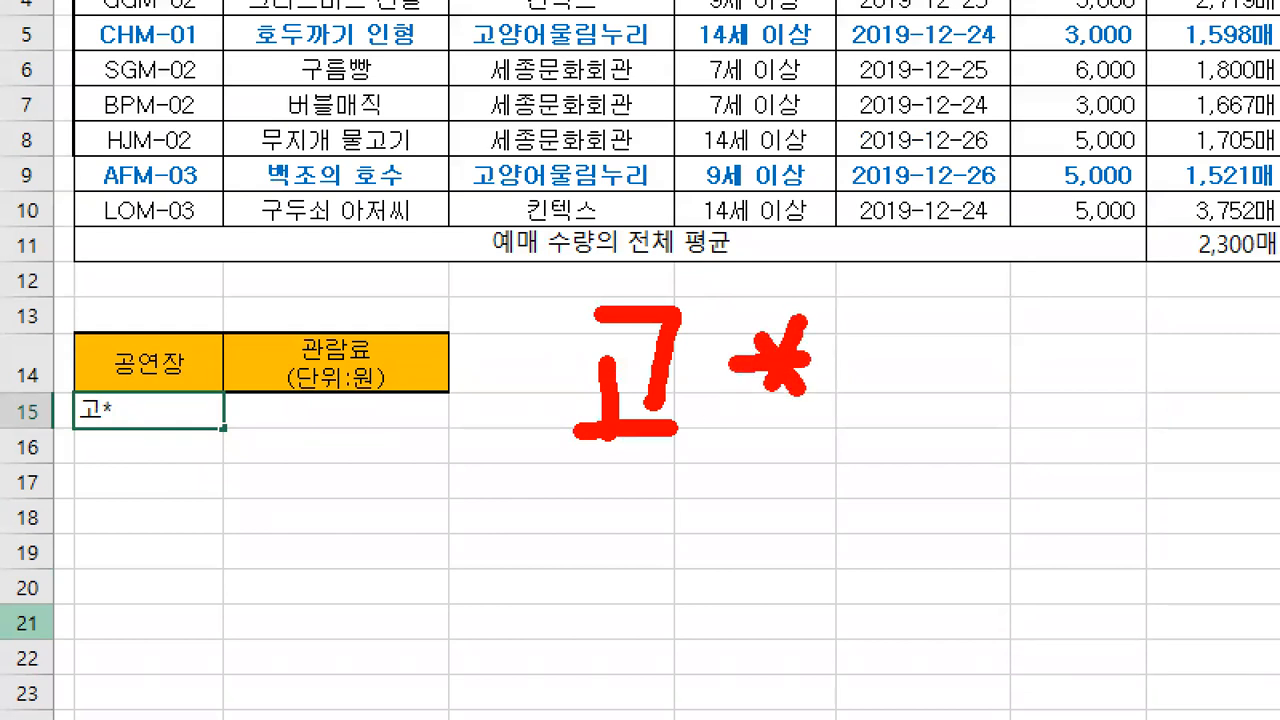
mouse_move(838, 410)
left_mouse_down()
mouse_move(735, 450)
mouse_move(800, 232)
mouse_move(830, 412)
mouse_move(808, 425)
left_mouse_up()
left_click_drag(858, 258, 1022, 143)
left_click_drag(862, 148, 858, 258)
left_click_drag(858, 258, 988, 268)
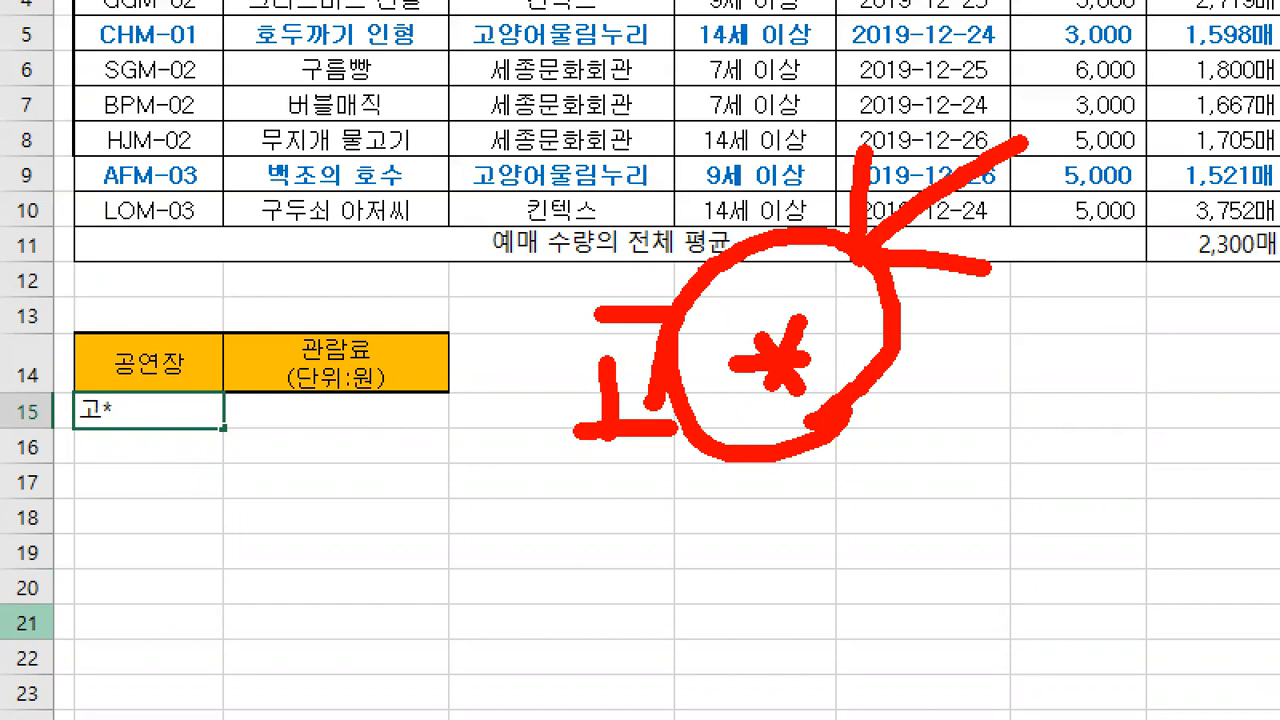
Handwrite a further example beneath the 고* note and leave the pen annotation
mouse_move(497, 333)
left_mouse_down()
mouse_move(555, 344)
mouse_move(541, 368)
left_mouse_up()
mouse_move(590, 497)
left_mouse_down()
mouse_move(645, 492)
mouse_move(640, 555)
left_mouse_up()
mouse_move(592, 535)
left_mouse_down()
mouse_move(586, 578)
mouse_move(665, 585)
left_mouse_up()
left_click_drag(672, 552, 770, 548)
left_click_drag(765, 525, 722, 590)
mouse_move(714, 528)
left_mouse_down()
mouse_move(756, 590)
mouse_move(835, 640)
mouse_move(1218, 622)
left_mouse_up()
left_click(650, 642)
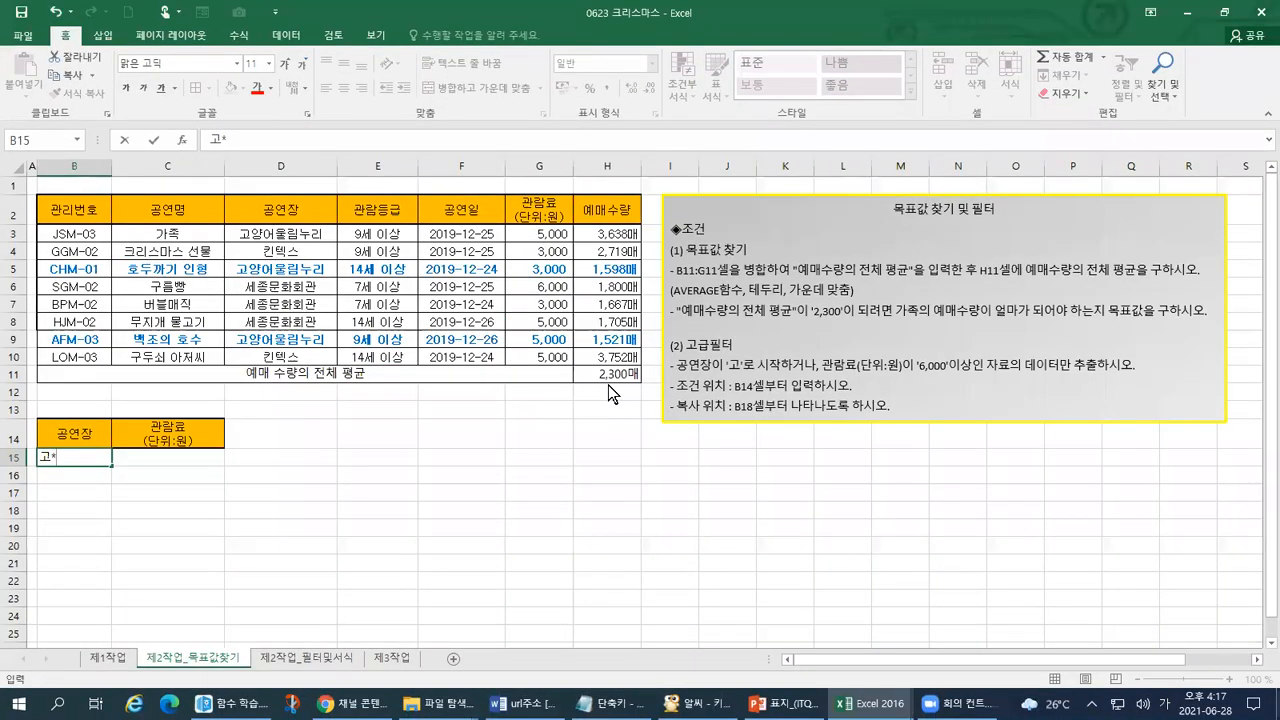
Mark up the 고급필터 condition text, underlining the 공연장 and 관람료 conditions and writing "or" between them, and leave the pen annotation
key("ctrl+1")
left_click(577, 386)
left_click_drag(566, 390, 826, 390)
left_click_drag(880, 297, 851, 398)
mouse_move(793, 295)
left_mouse_down()
mouse_move(768, 300)
mouse_move(858, 284)
left_mouse_up()
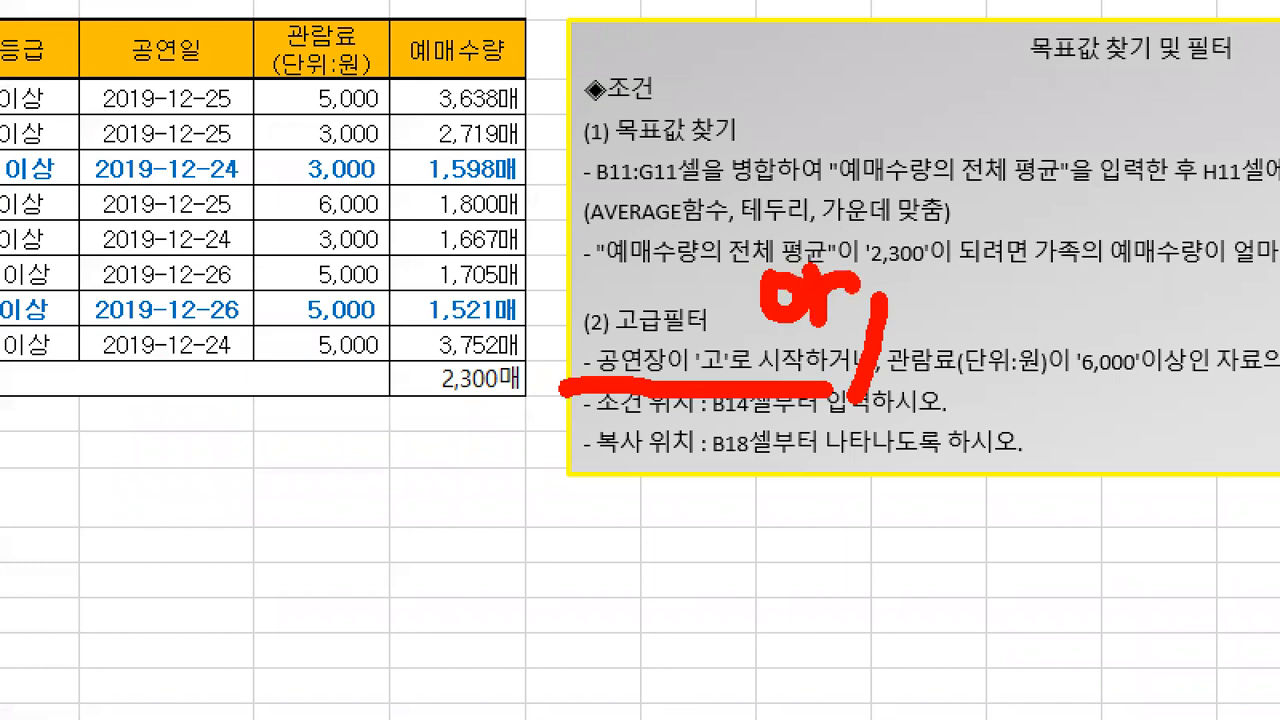
left_click_drag(889, 381, 1212, 378)
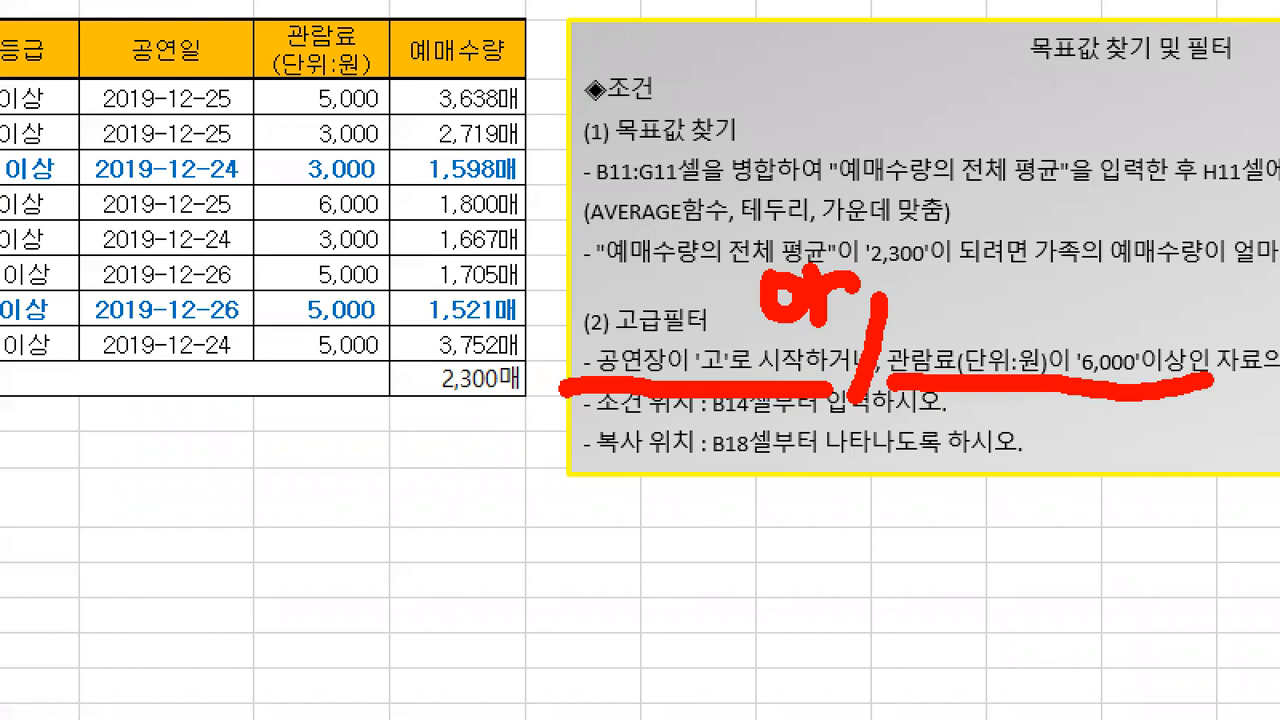
mouse_move(1025, 308)
left_mouse_down()
mouse_move(1026, 333)
mouse_move(1042, 321)
left_mouse_up()
key("Escape")
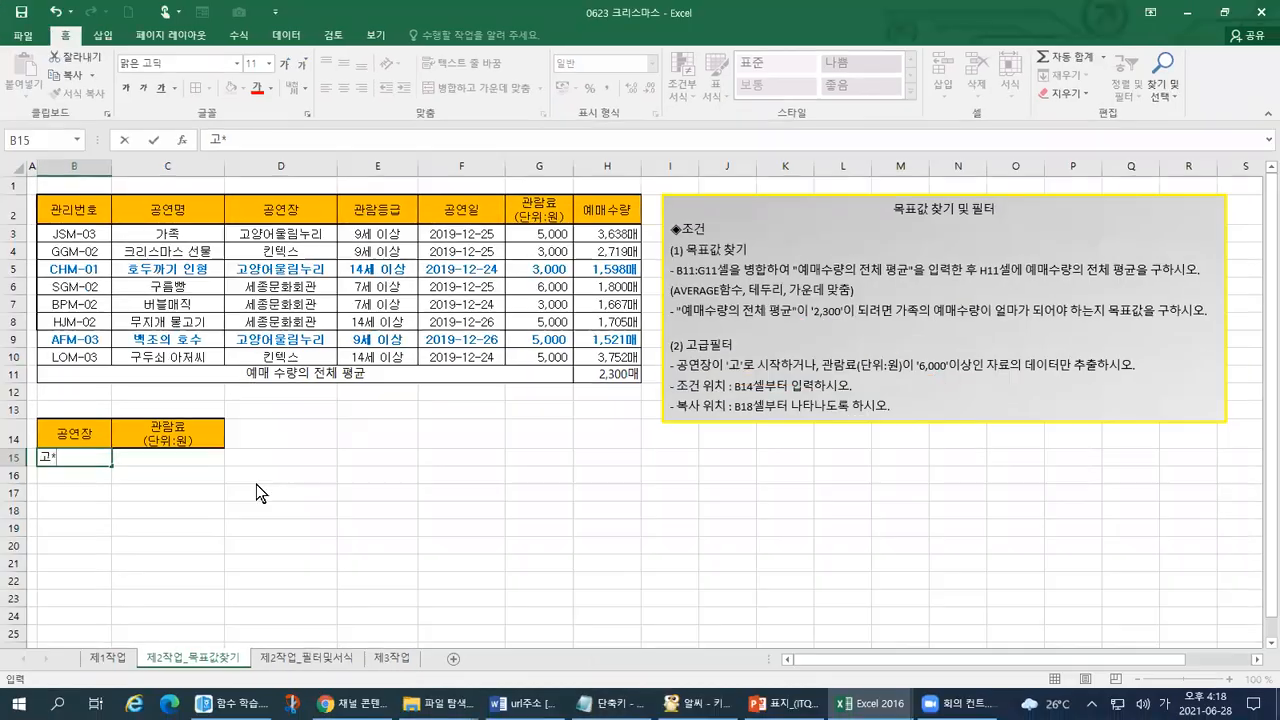
Outline cell C16 under the 관람료 criteria header with the pen, and leave the annotation
key("ctrl+1")
left_click(191, 489)
mouse_move(217, 416)
left_mouse_down()
mouse_move(260, 459)
mouse_move(468, 432)
mouse_move(214, 412)
left_mouse_up()
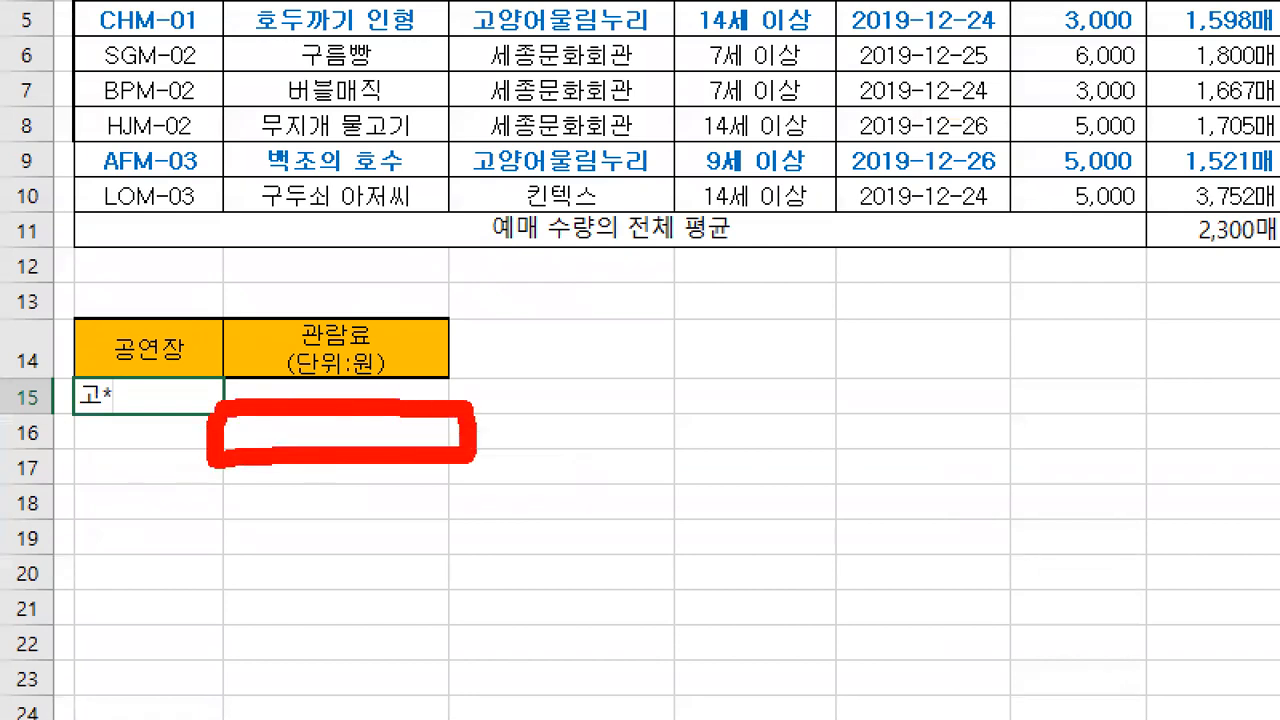
key("Escape")
Mark the column and row of cell C16 with the pen, and enter the criterion >=6000 in that cell
left_click(166, 478)
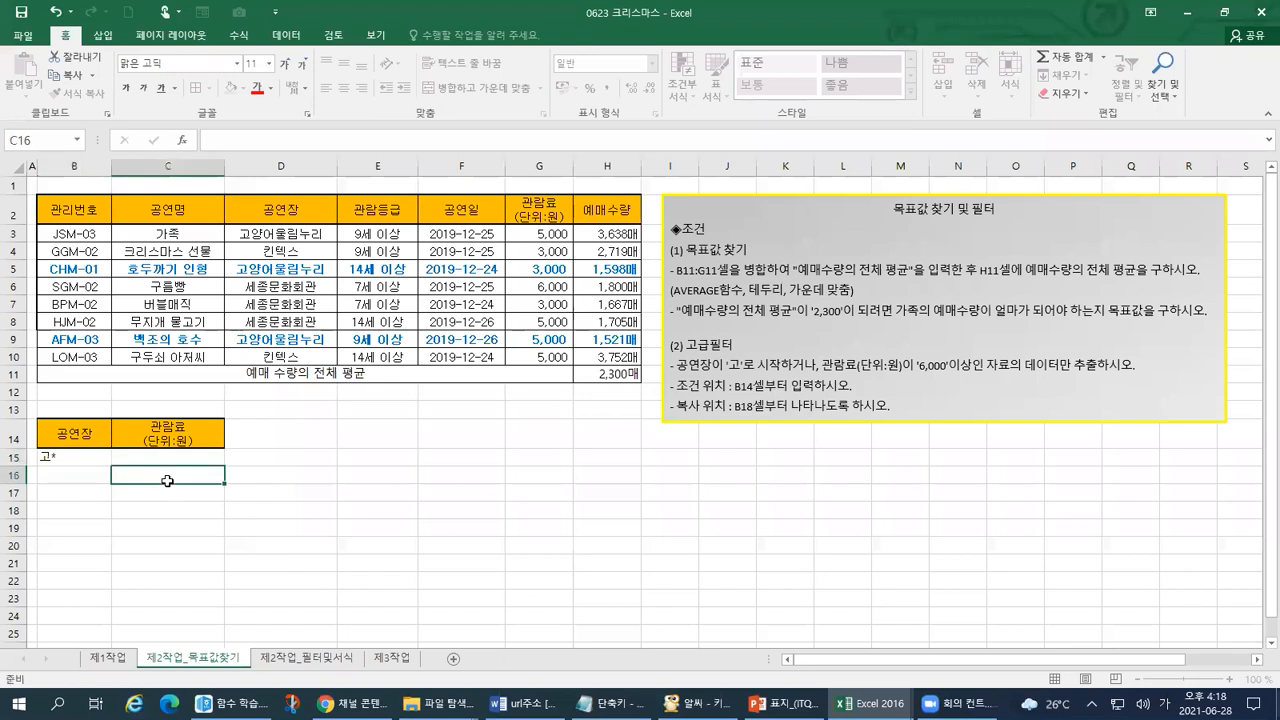
key("ctrl+1")
left_click(307, 113)
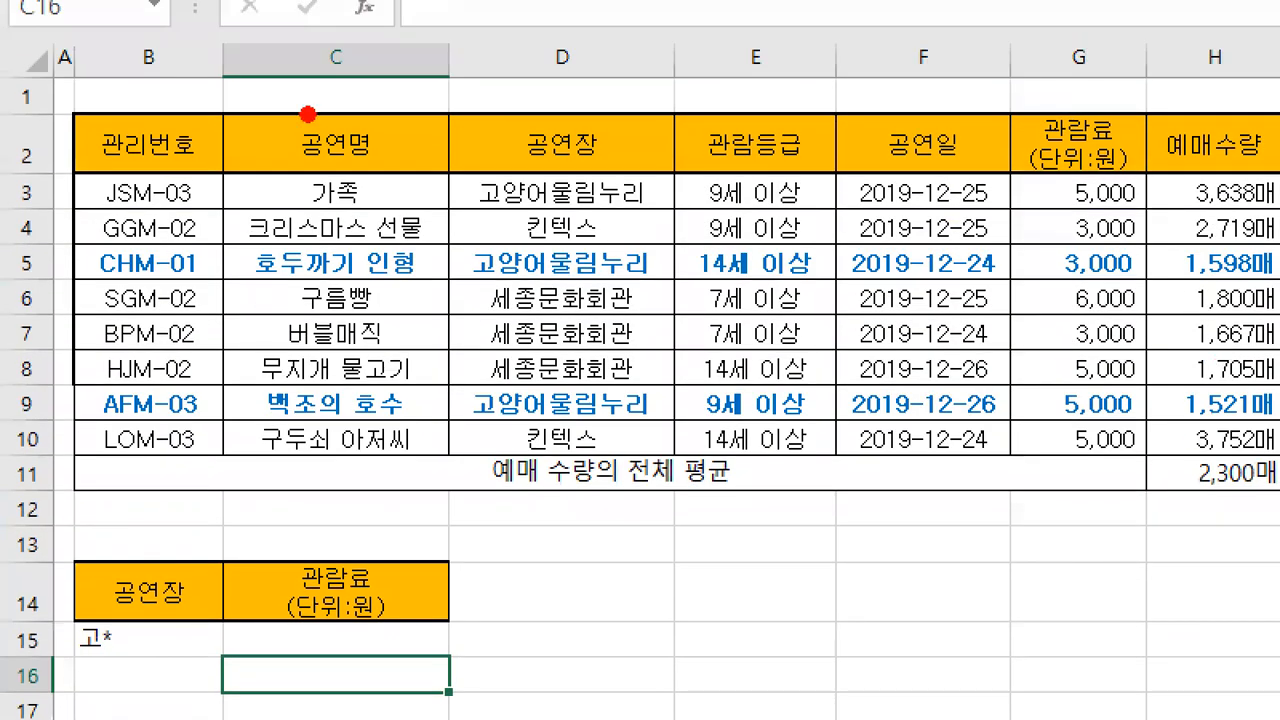
left_click_drag(355, 77, 330, 109)
left_click_drag(74, 690, 46, 714)
mouse_move(262, 703)
left_mouse_down()
mouse_move(405, 706)
mouse_move(458, 687)
left_mouse_up()
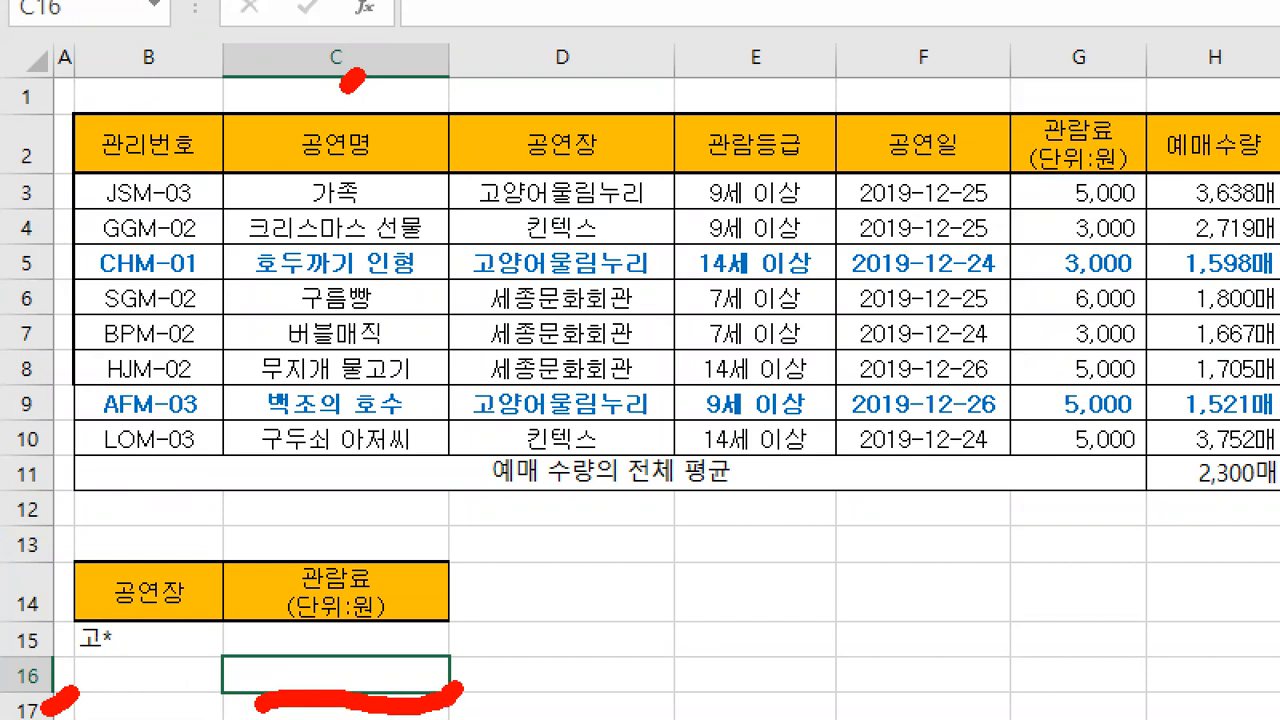
key("Escape")
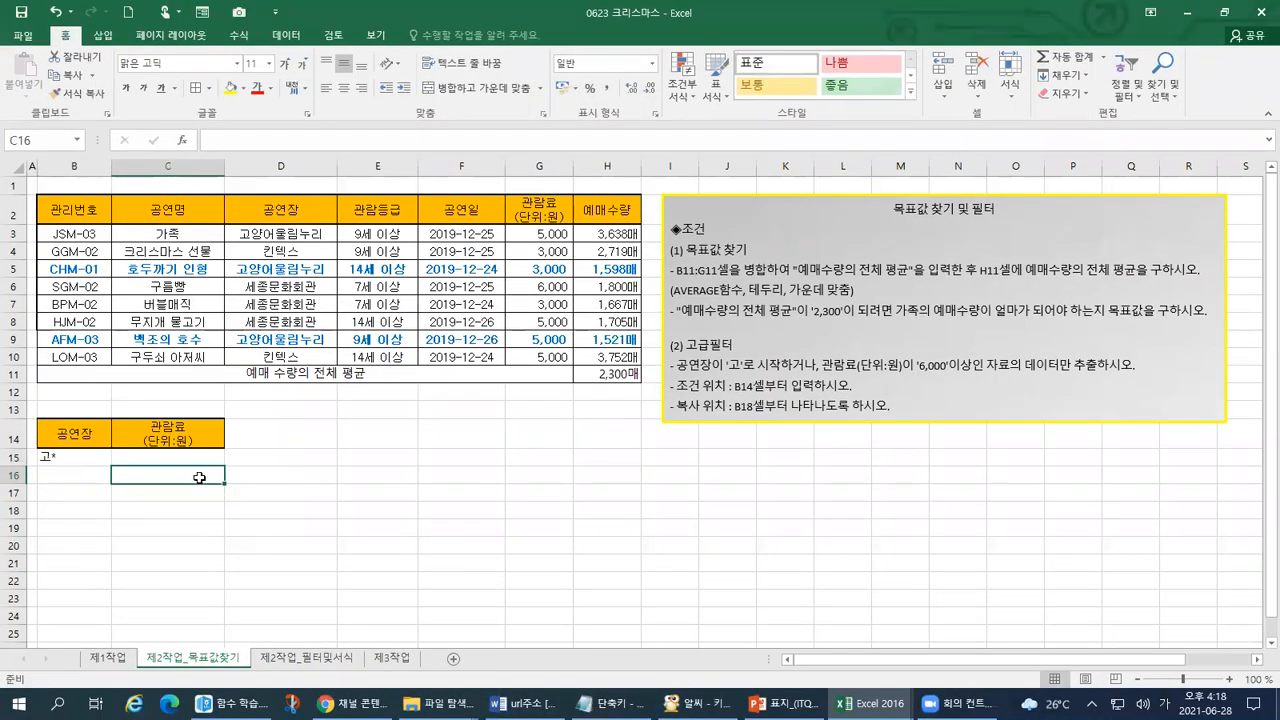
type(">=6000")
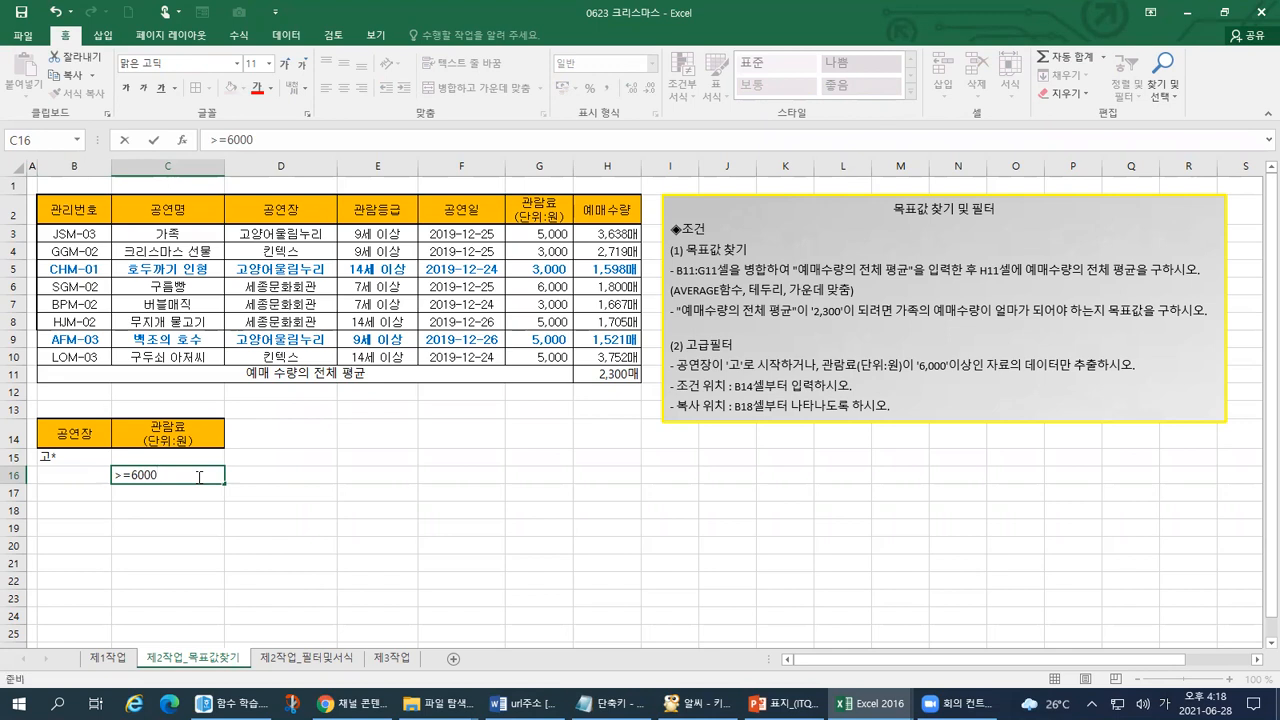
key("Return")
Circle the 고* and >=6000 criteria with the pen, separate them with a slash, and leave the annotation
key("ctrl+1")
left_click(145, 449)
mouse_move(80, 418)
left_mouse_down()
mouse_move(56, 454)
mouse_move(172, 498)
mouse_move(112, 404)
mouse_move(78, 420)
left_mouse_up()
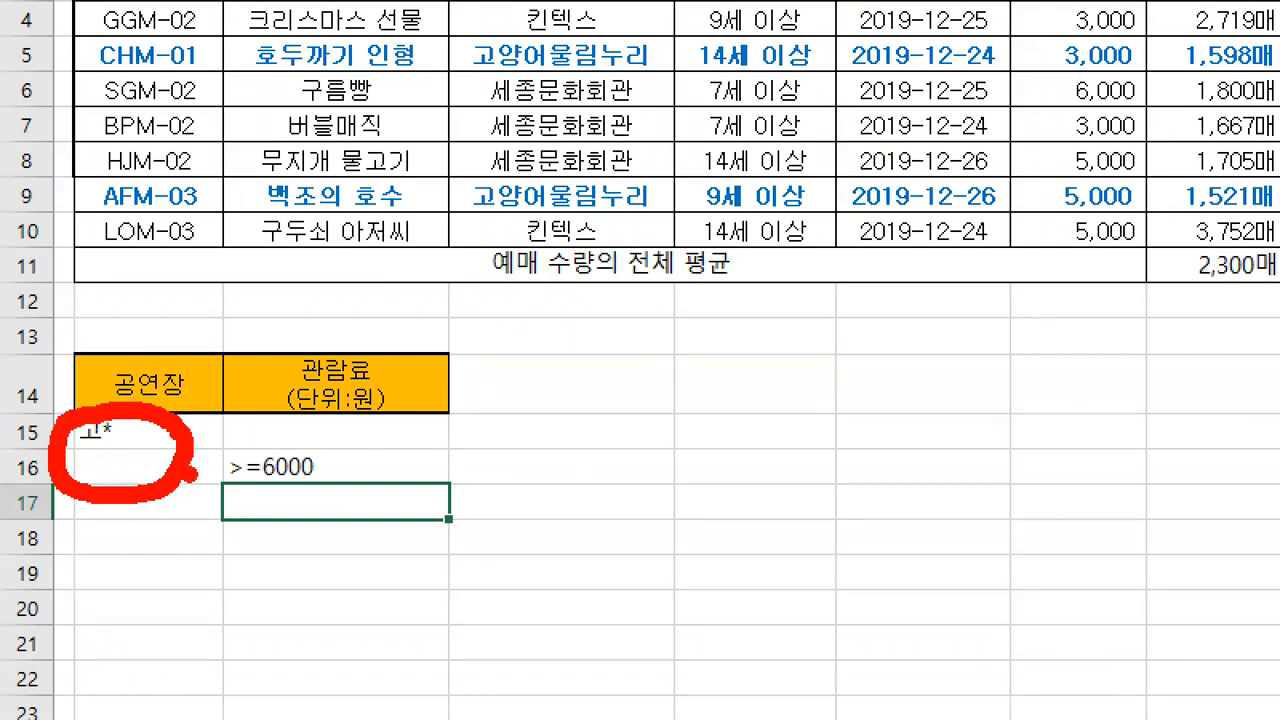
left_click_drag(224, 428, 155, 538)
mouse_move(266, 442)
left_mouse_down()
mouse_move(234, 440)
mouse_move(310, 500)
mouse_move(430, 442)
mouse_move(218, 446)
left_mouse_up()
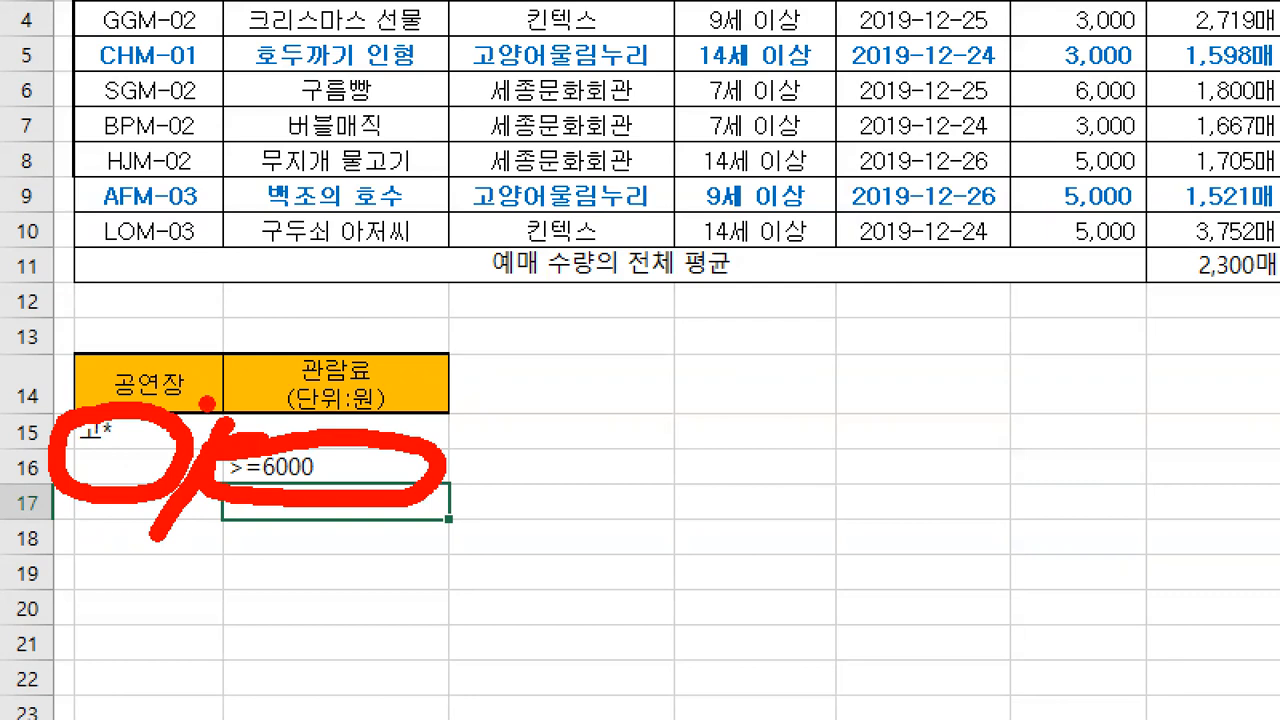
left_click_drag(50, 388, 55, 424)
mouse_move(127, 440)
left_mouse_down()
mouse_move(138, 440)
mouse_move(120, 462)
left_mouse_up()
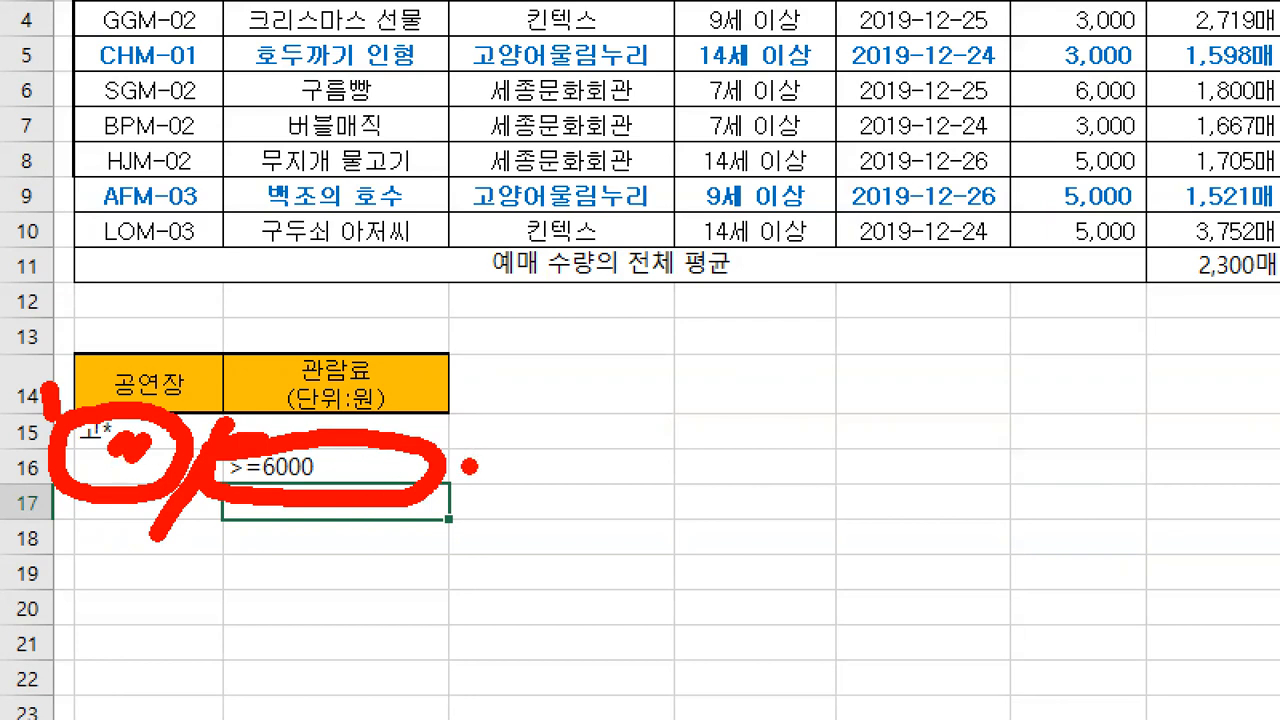
mouse_move(448, 470)
left_mouse_down()
mouse_move(522, 456)
mouse_move(448, 470)
mouse_move(484, 500)
left_mouse_up()
key("Escape")
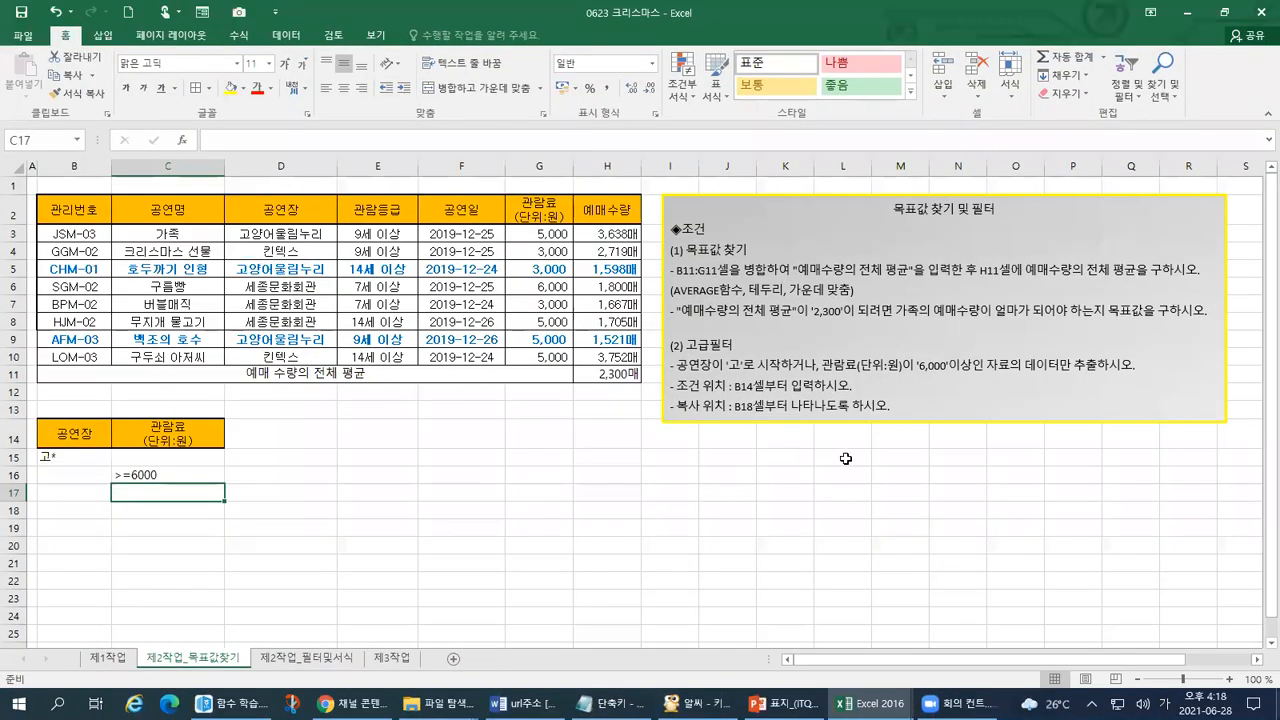
Underline both 고급필터 conditions and the data extraction phrase in the note, divide the conditions with a slash, and leave the annotation
key("ctrl+1")
left_click_drag(656, 380, 796, 381)
left_click_drag(520, 382, 540, 379)
mouse_move(579, 288)
left_mouse_down()
mouse_move(528, 405)
mouse_move(942, 372)
left_mouse_up()
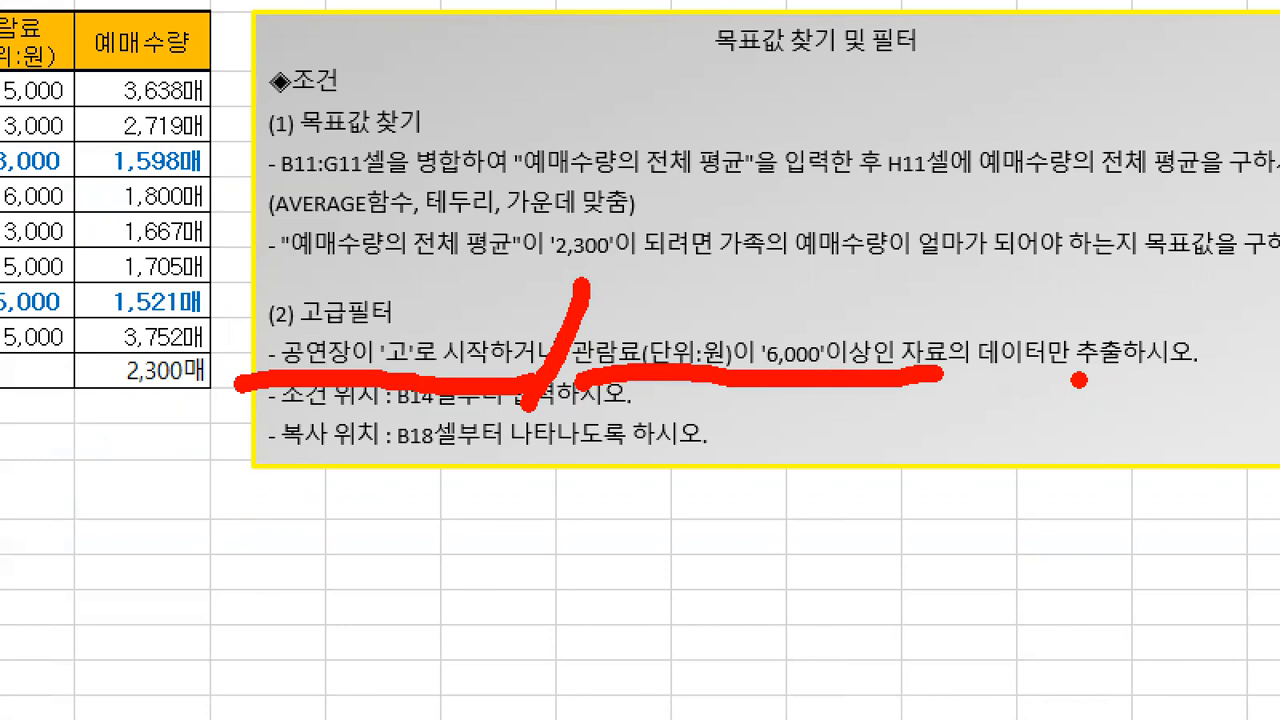
left_click_drag(999, 394, 1174, 380)
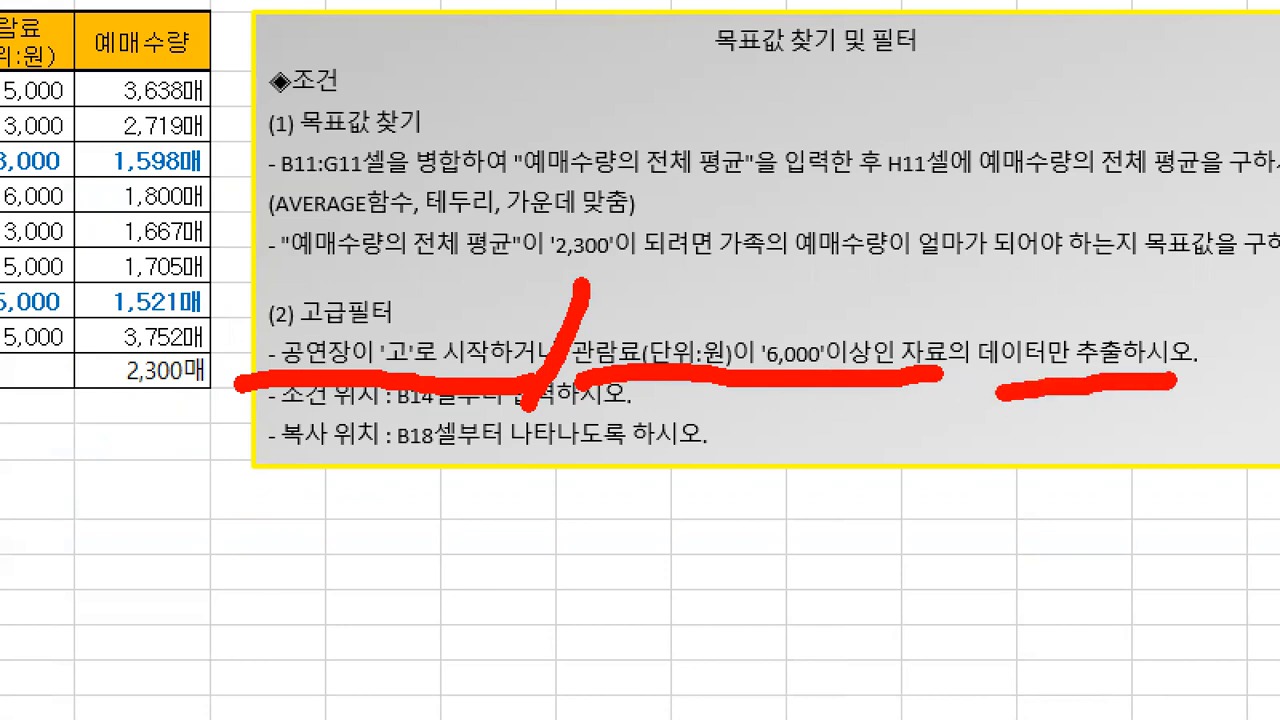
left_click_drag(246, 416, 256, 404)
key("Escape")
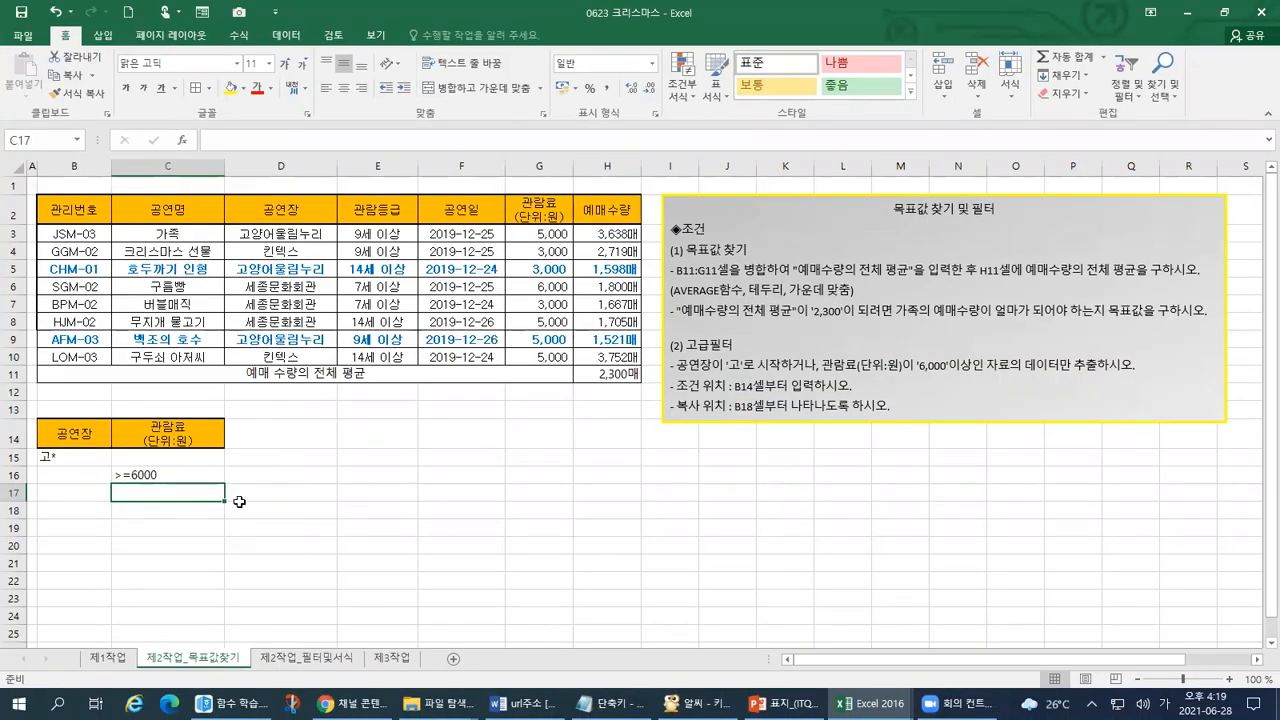
Select B18, circle the criteria block and sketch the output area starting at B18 with the pen, and leave the annotation
left_click(68, 514)
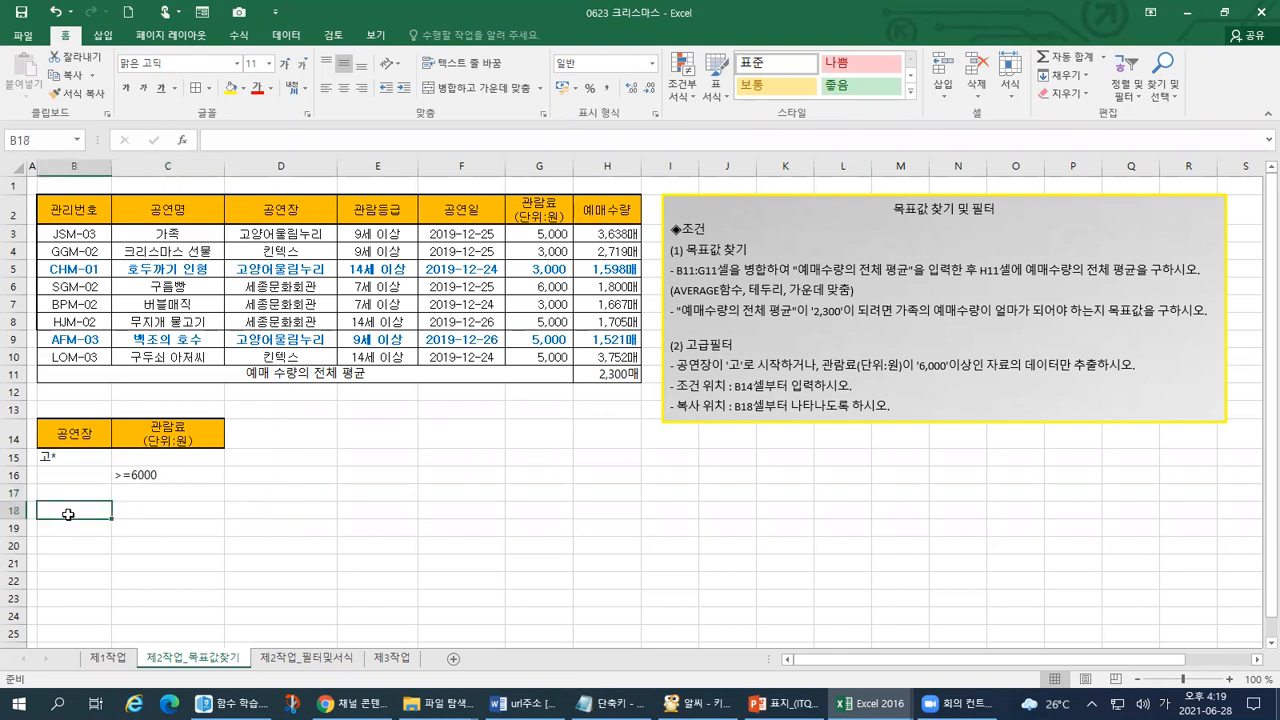
key("ctrl+1")
left_click(76, 523)
mouse_move(115, 564)
left_mouse_down()
mouse_move(126, 597)
mouse_move(163, 545)
mouse_move(88, 470)
mouse_move(382, 440)
mouse_move(262, 552)
mouse_move(198, 557)
mouse_move(212, 590)
left_mouse_up()
mouse_move(103, 614)
left_mouse_down()
mouse_move(98, 696)
mouse_move(440, 640)
mouse_move(845, 670)
mouse_move(1130, 641)
left_mouse_up()
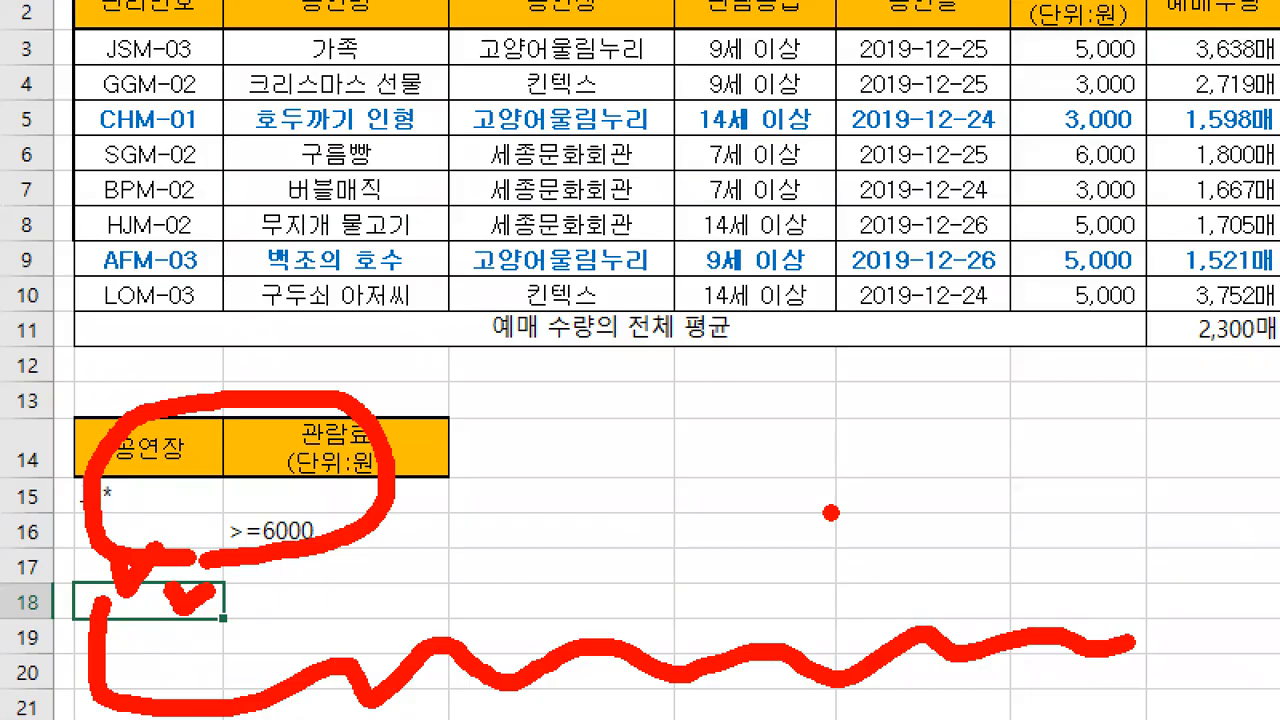
key("Escape")
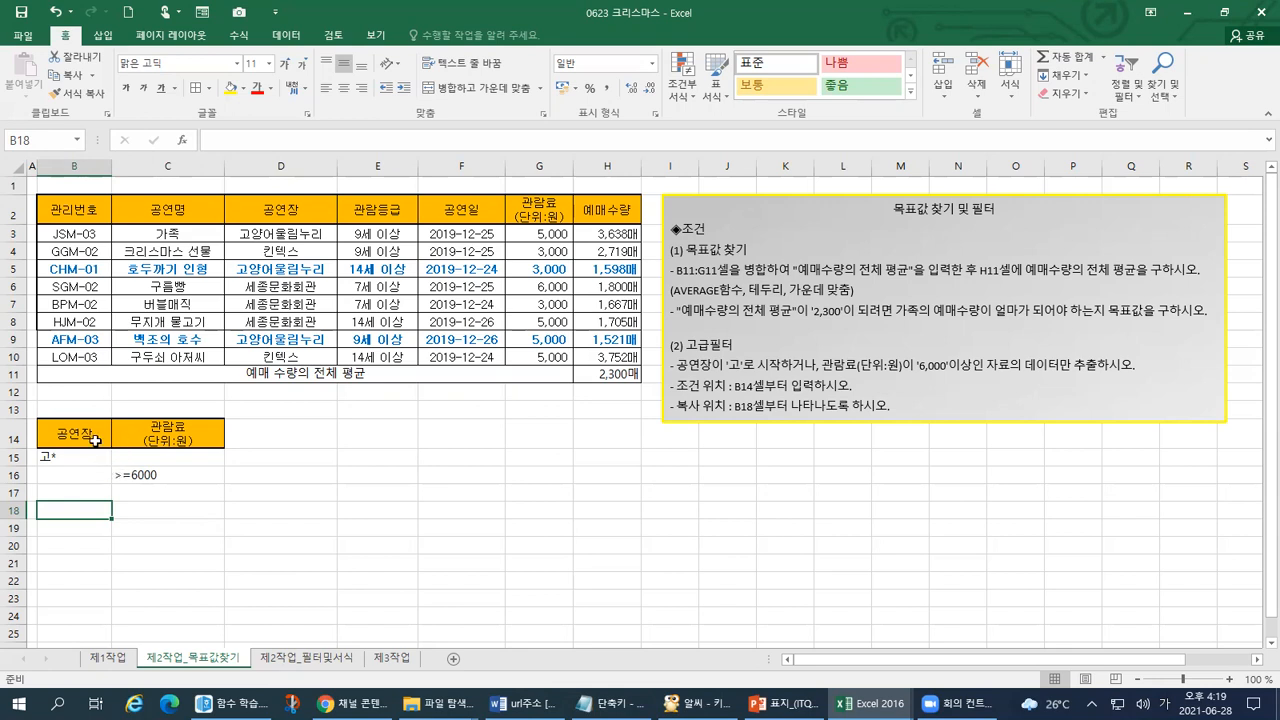
Compare the criteria in rows 15 and 16 with the 공연장이 '고'로 시작하거나 phrase in the note by highlighting each
left_click_drag(72, 435, 133, 478)
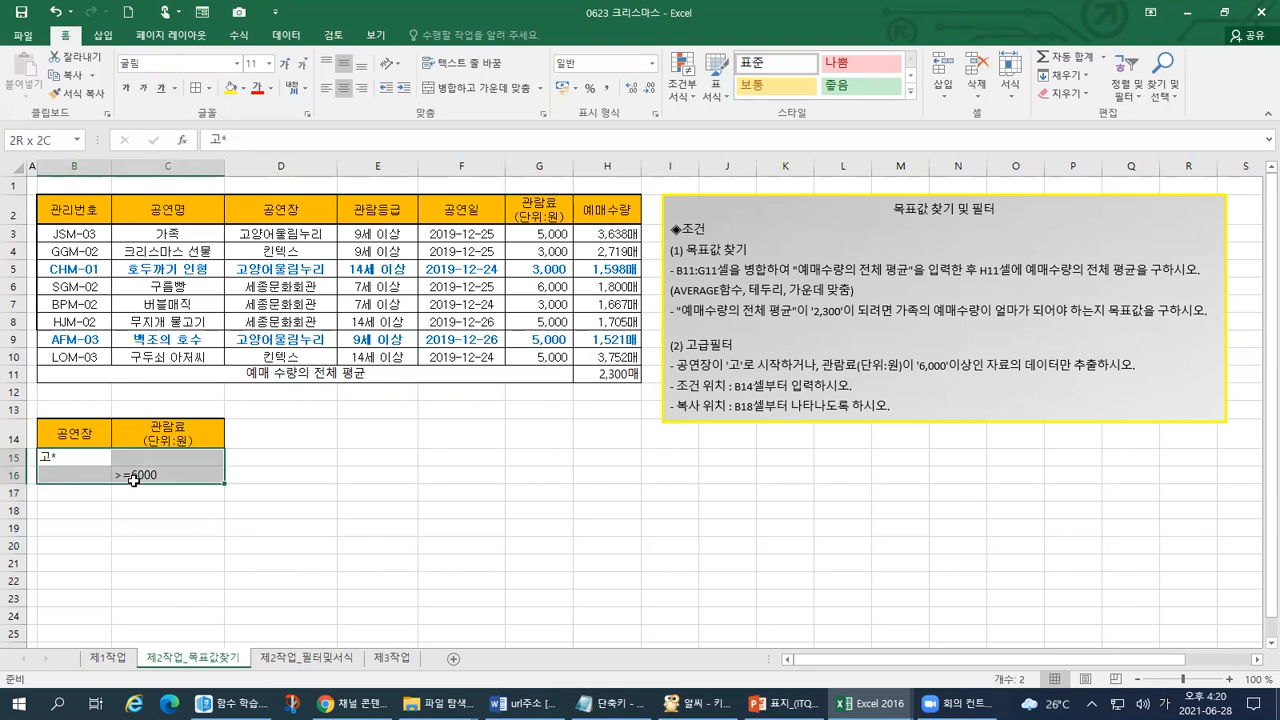
left_click_drag(84, 457, 114, 474)
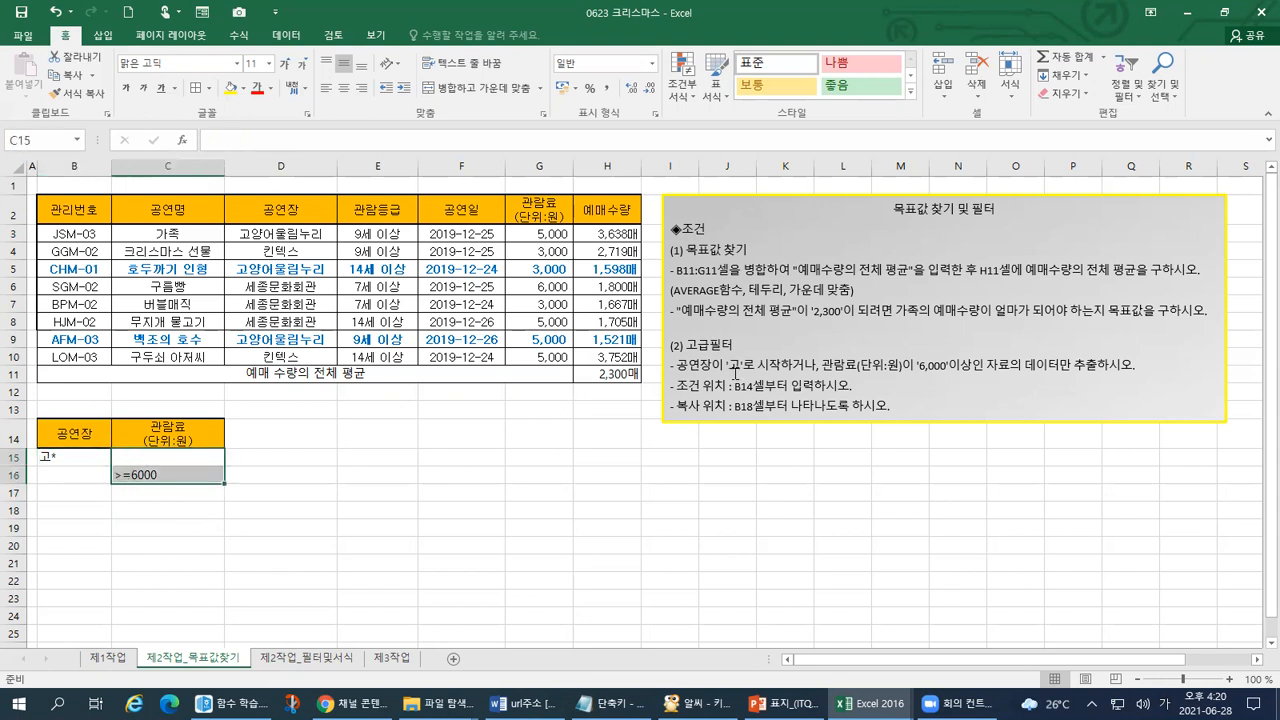
left_click_drag(678, 365, 810, 364)
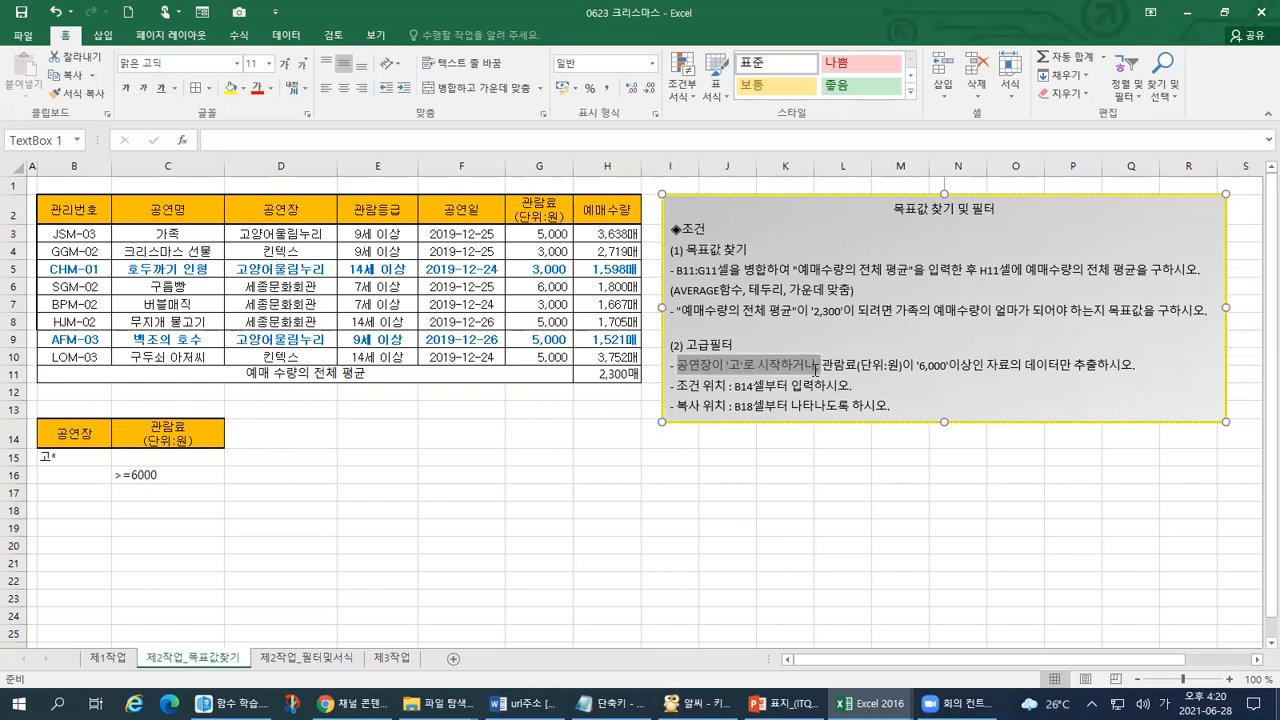
left_click(78, 457)
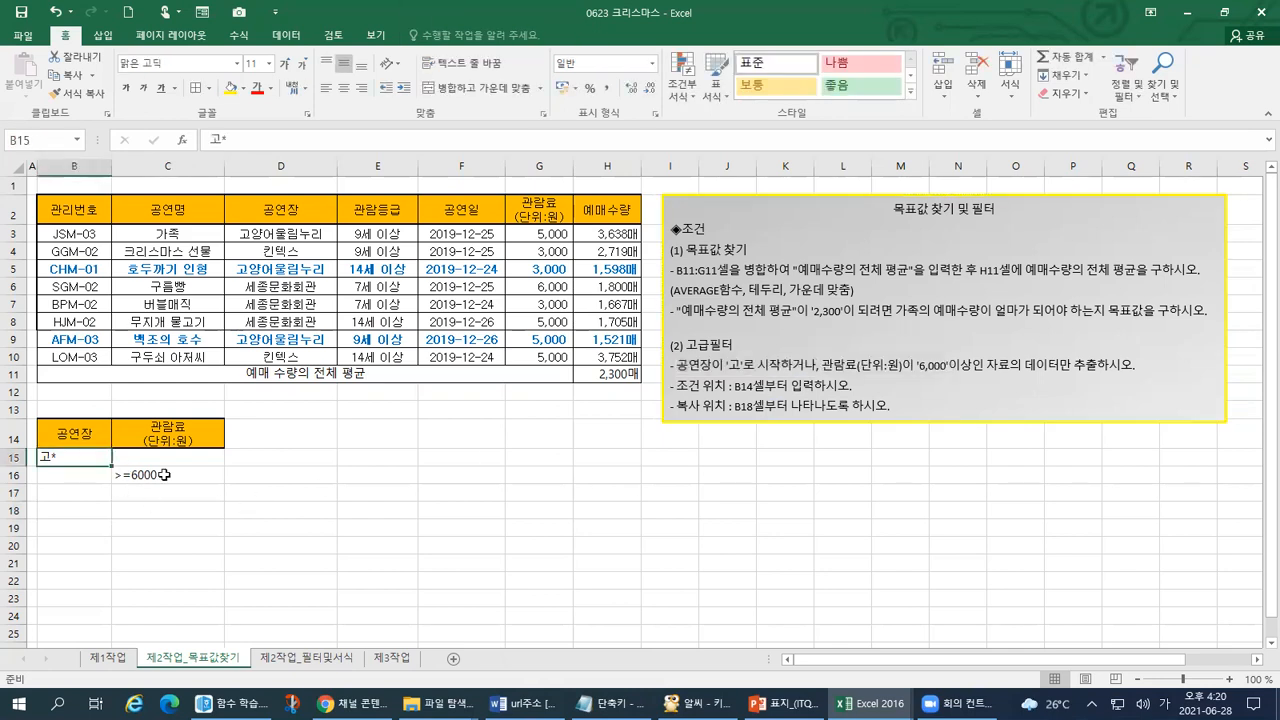
left_click(163, 475)
left_click_drag(65, 461, 236, 454)
left_click(71, 477)
left_click_drag(157, 471, 238, 468)
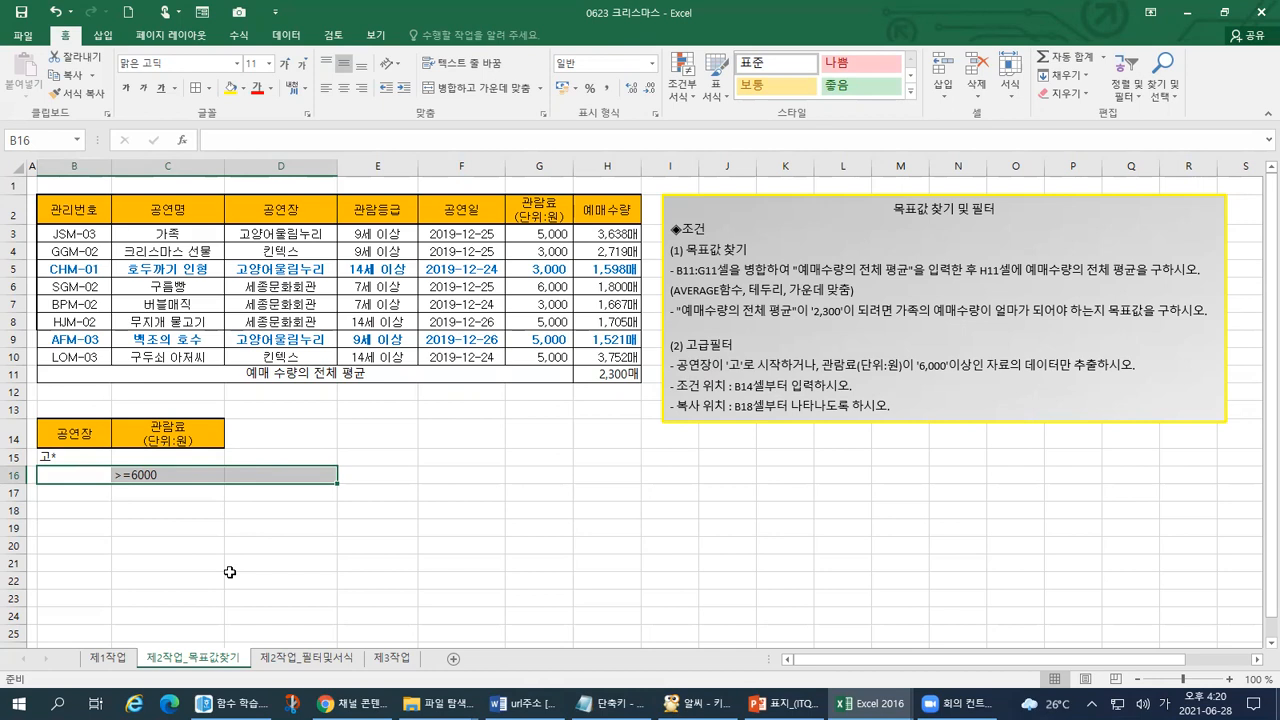
Highlight the 공연장 and 관람료 criteria headers and the criteria range B15:C16 to review the layout
left_click(103, 434)
left_click_drag(103, 434, 156, 432)
left_click(156, 432)
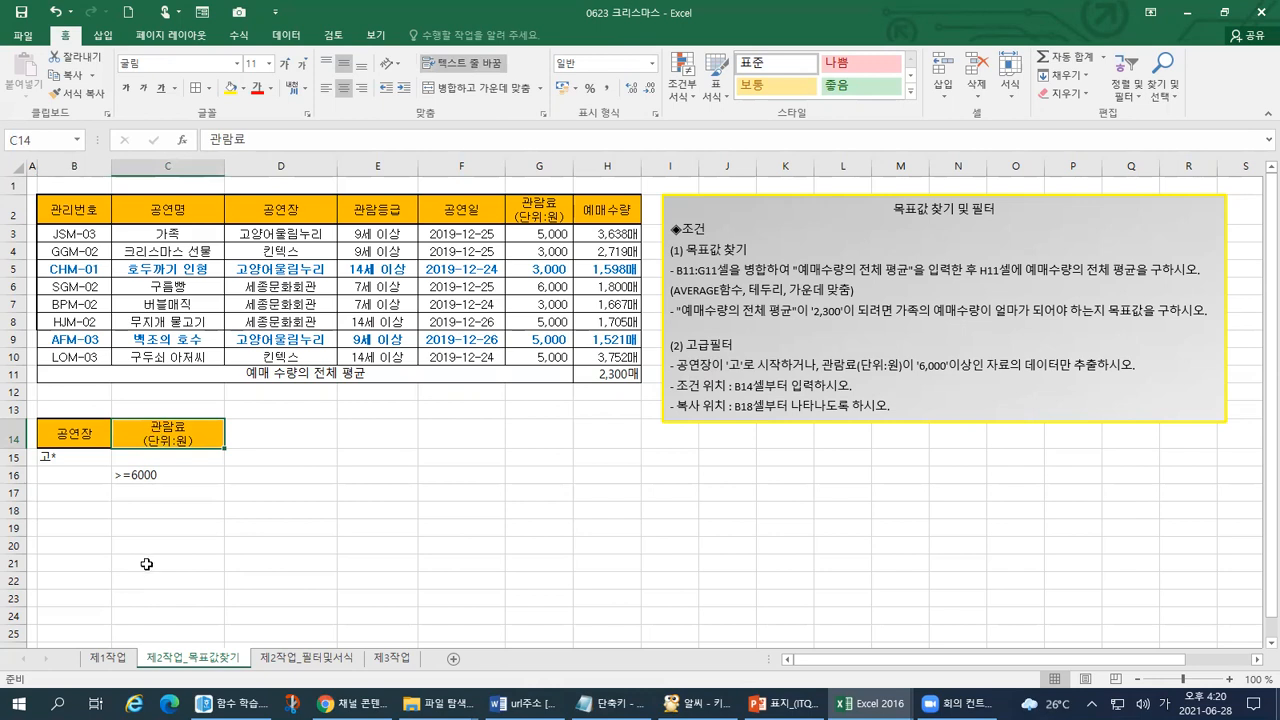
left_click_drag(82, 461, 135, 480)
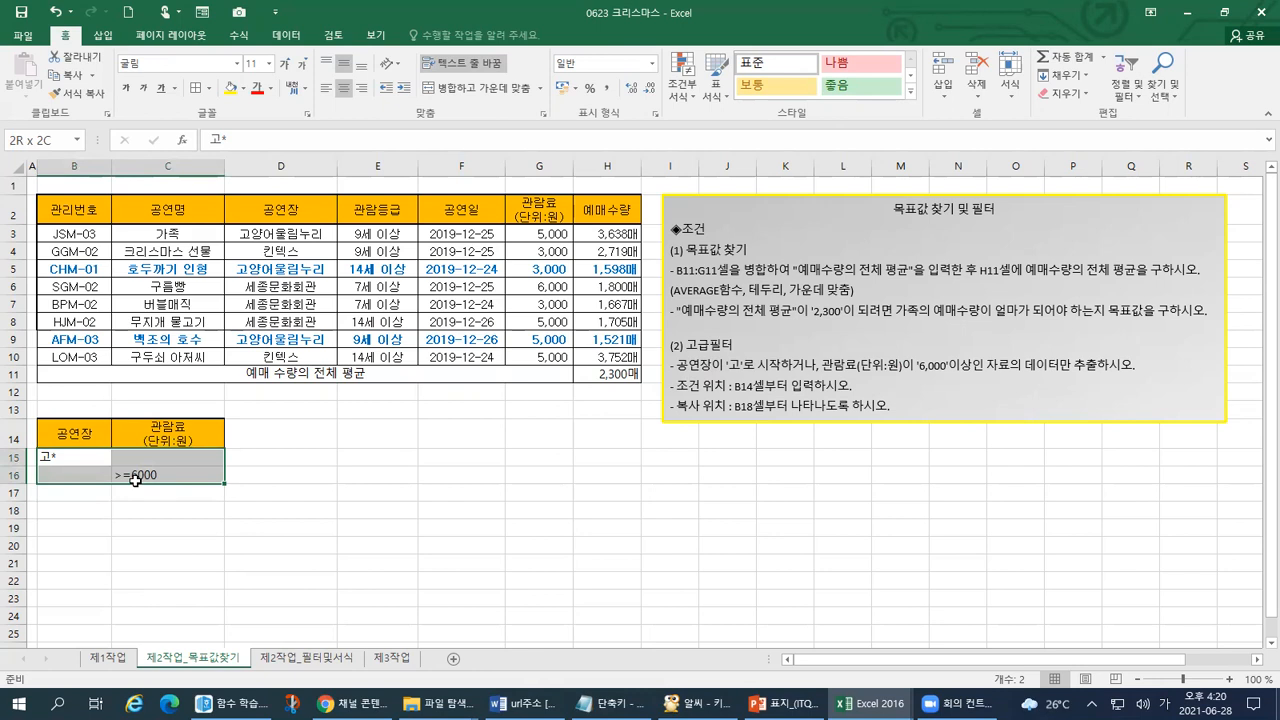
left_click_drag(135, 480, 135, 480)
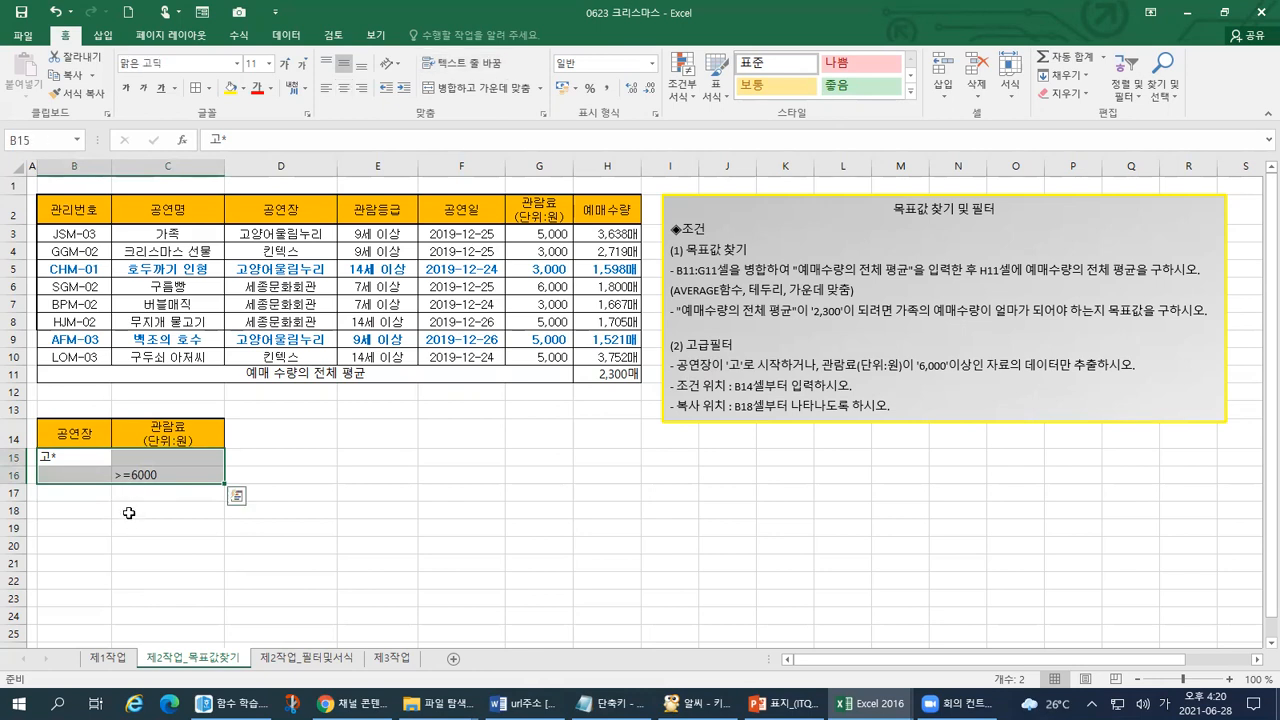
left_click(309, 471)
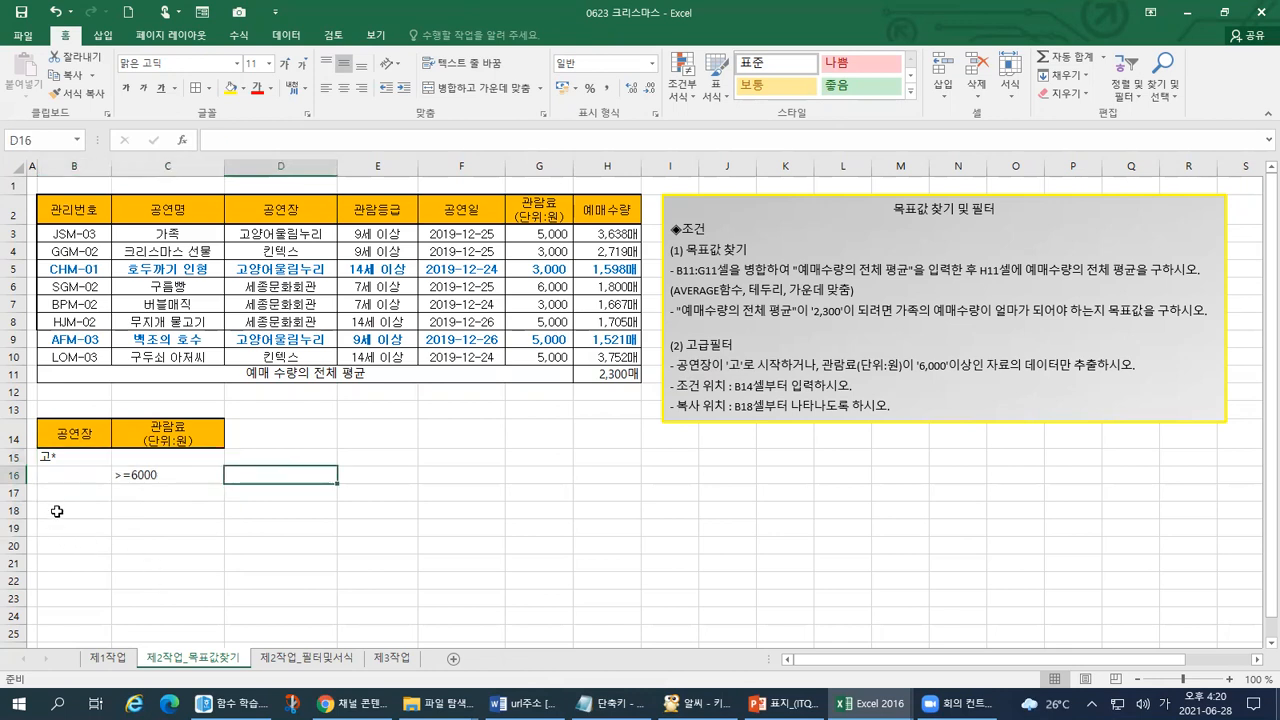
Point out output cell B18 and copy the data table's header row B2:H2
left_click(57, 511)
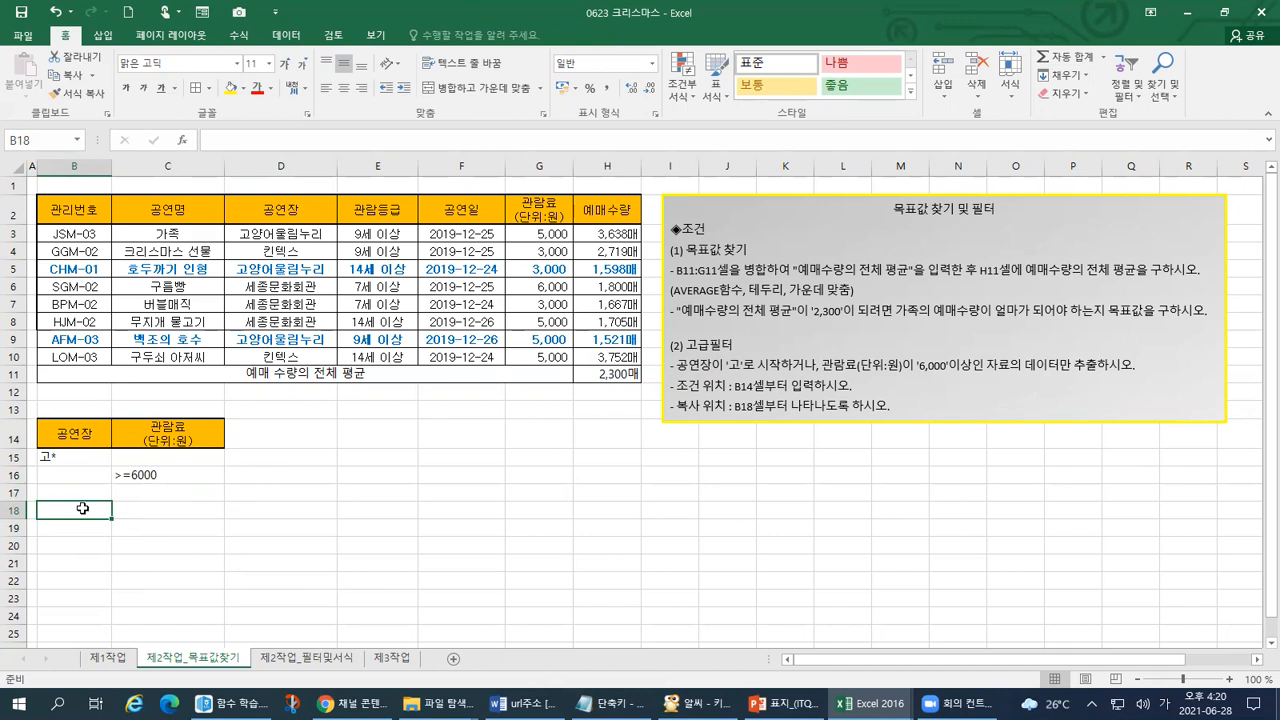
left_click(56, 208)
left_click_drag(97, 212, 596, 210)
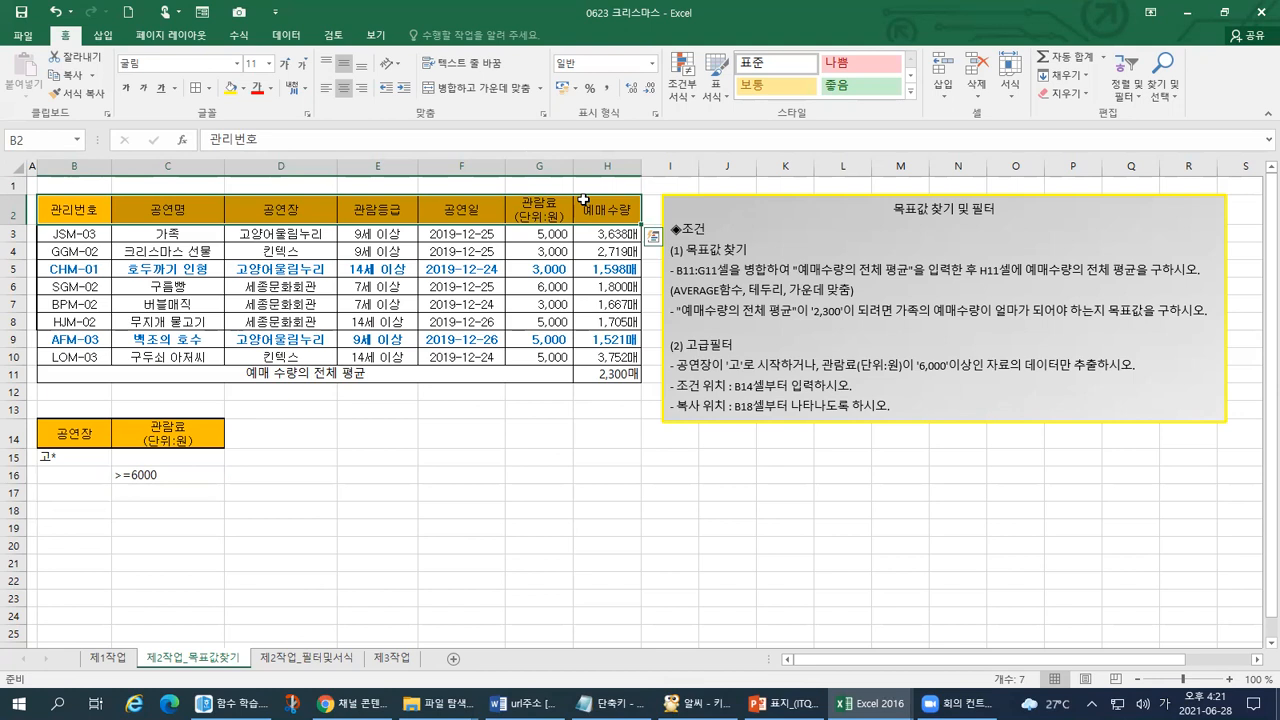
key("ctrl+c")
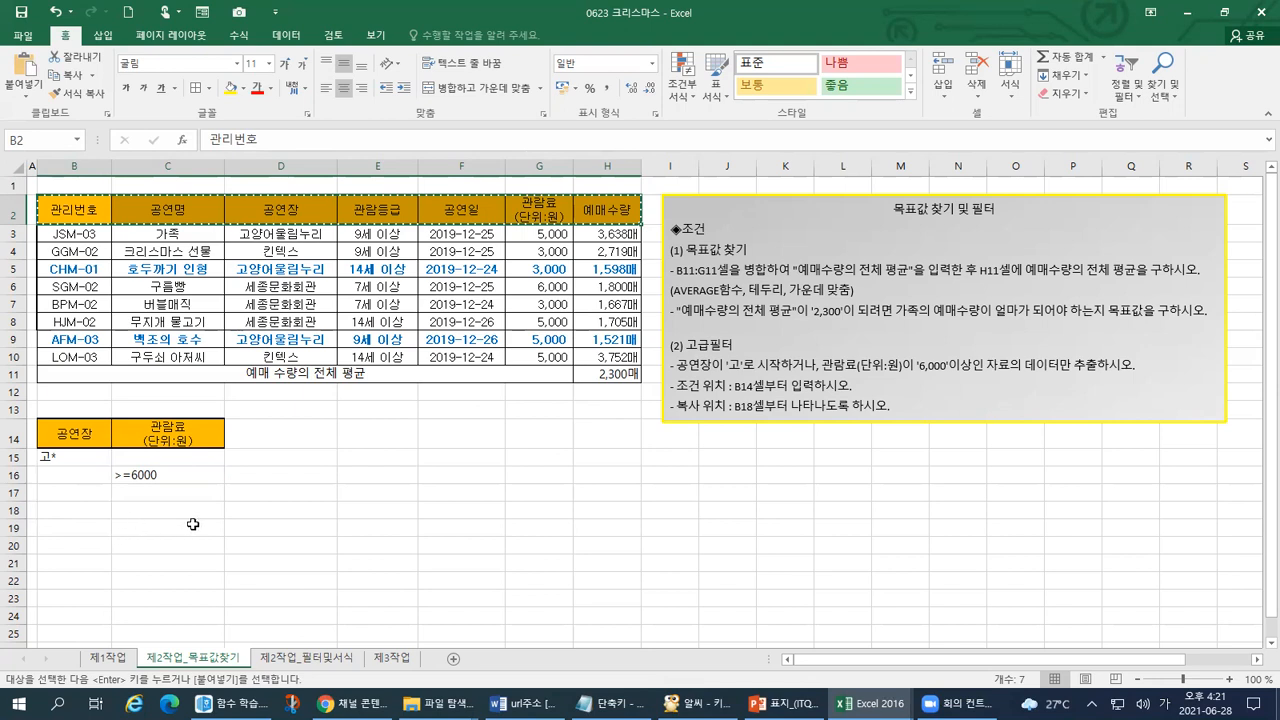
left_click(168, 212)
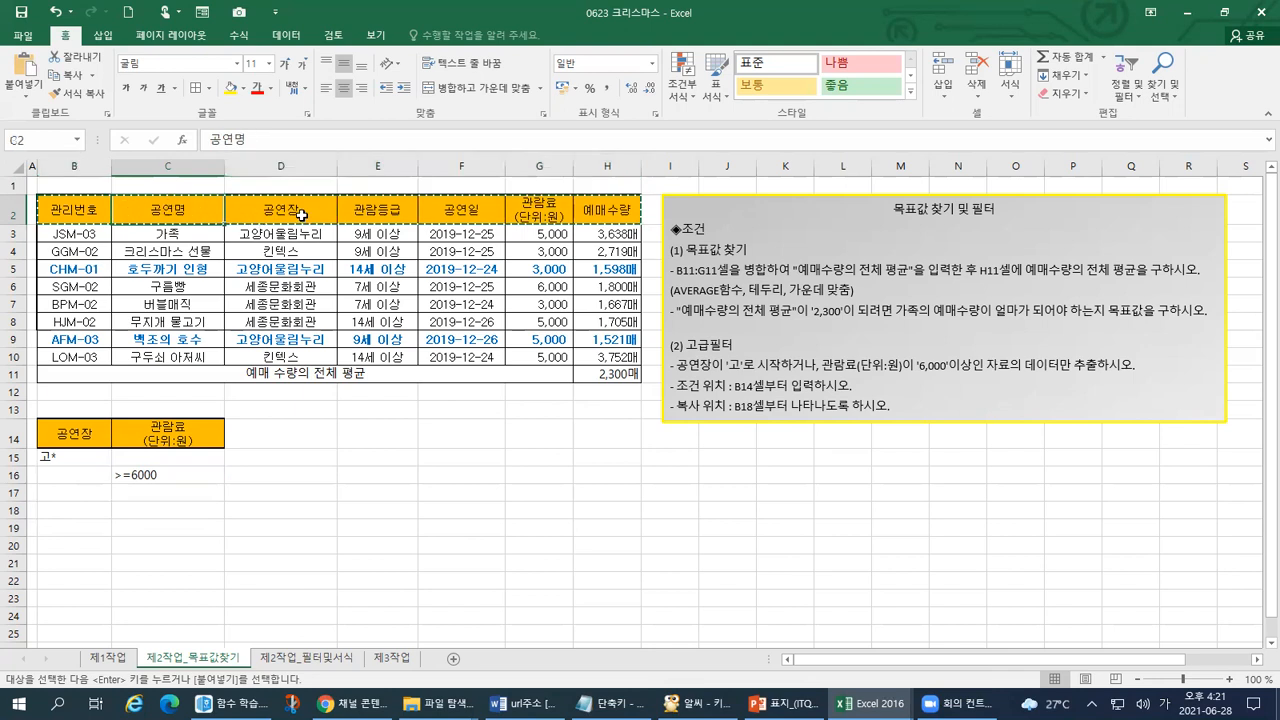
left_click(380, 205, "ctrl")
left_click(210, 290)
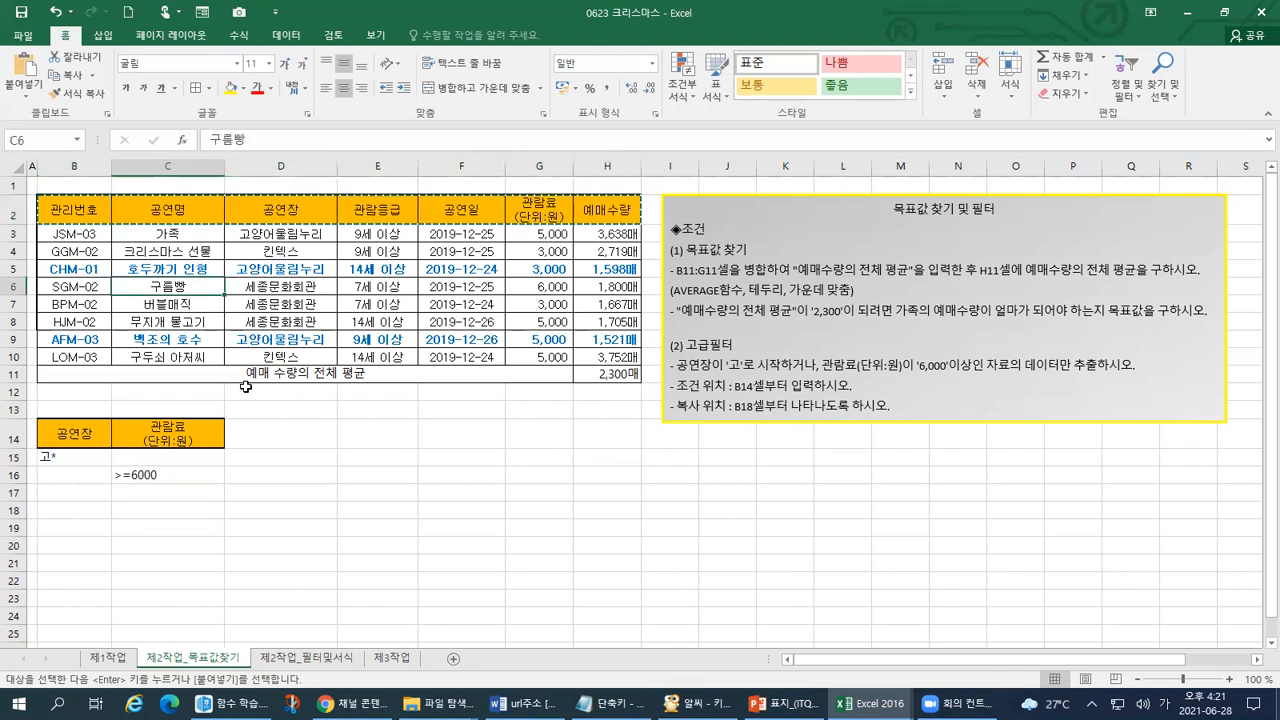
key("Escape")
Select the 공연명, 관람등급 and 공연일 headers together in row 2 and tick each one with the pen
left_click(174, 210, "ctrl")
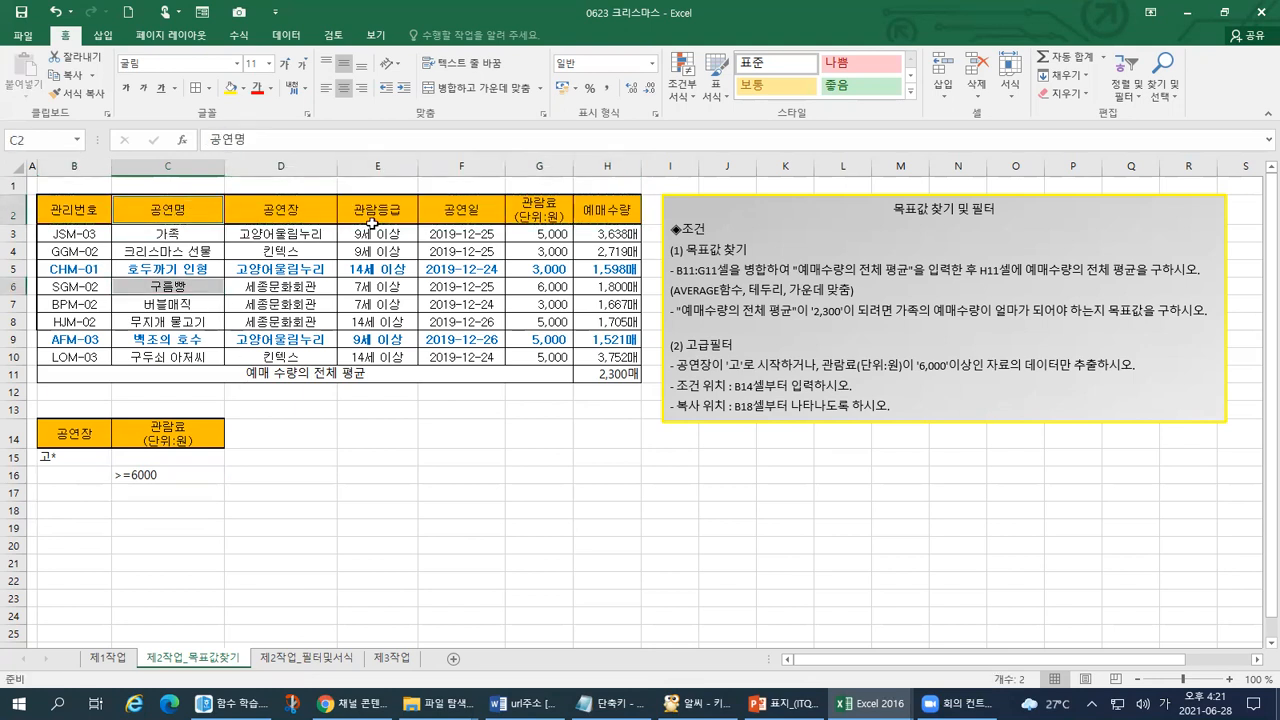
left_click(375, 212, "ctrl")
left_click(449, 209, "ctrl")
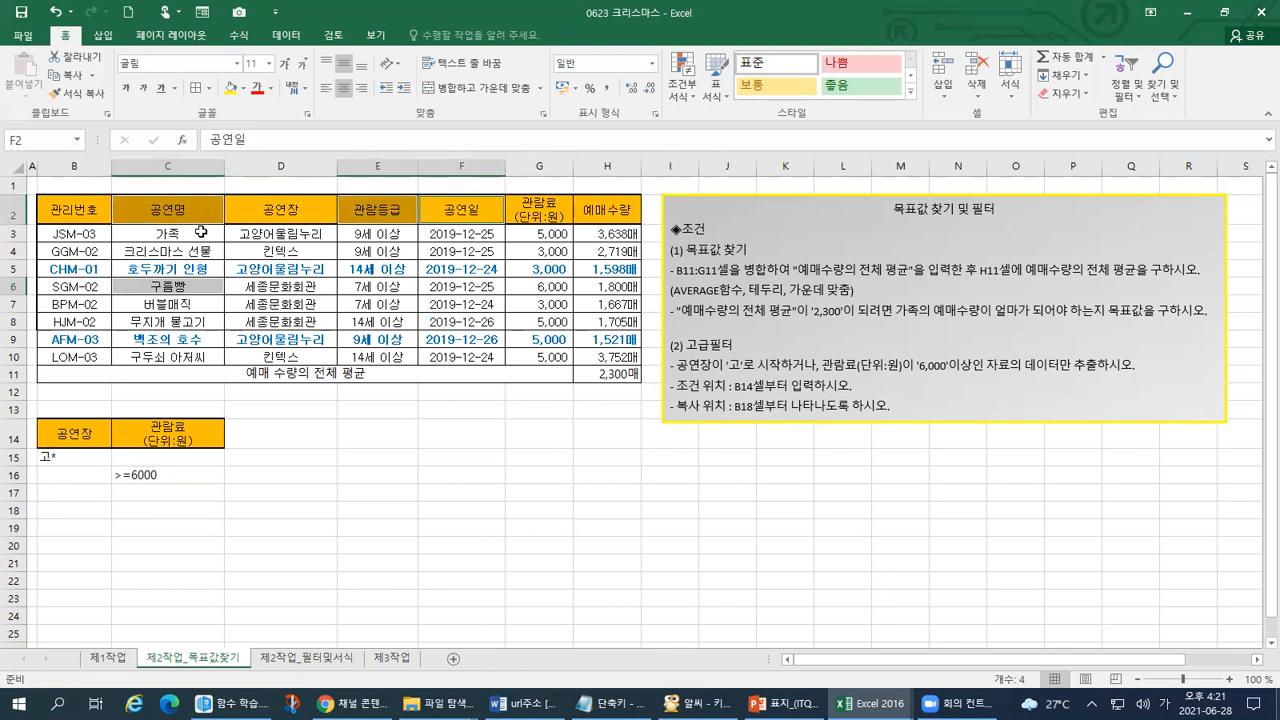
key("ctrl+1")
left_click(333, 196)
left_click_drag(334, 157, 376, 153)
mouse_move(719, 159)
left_mouse_down()
mouse_move(723, 192)
mouse_move(759, 159)
left_mouse_up()
mouse_move(831, 179)
left_mouse_down()
mouse_move(858, 192)
mouse_move(885, 169)
left_mouse_up()
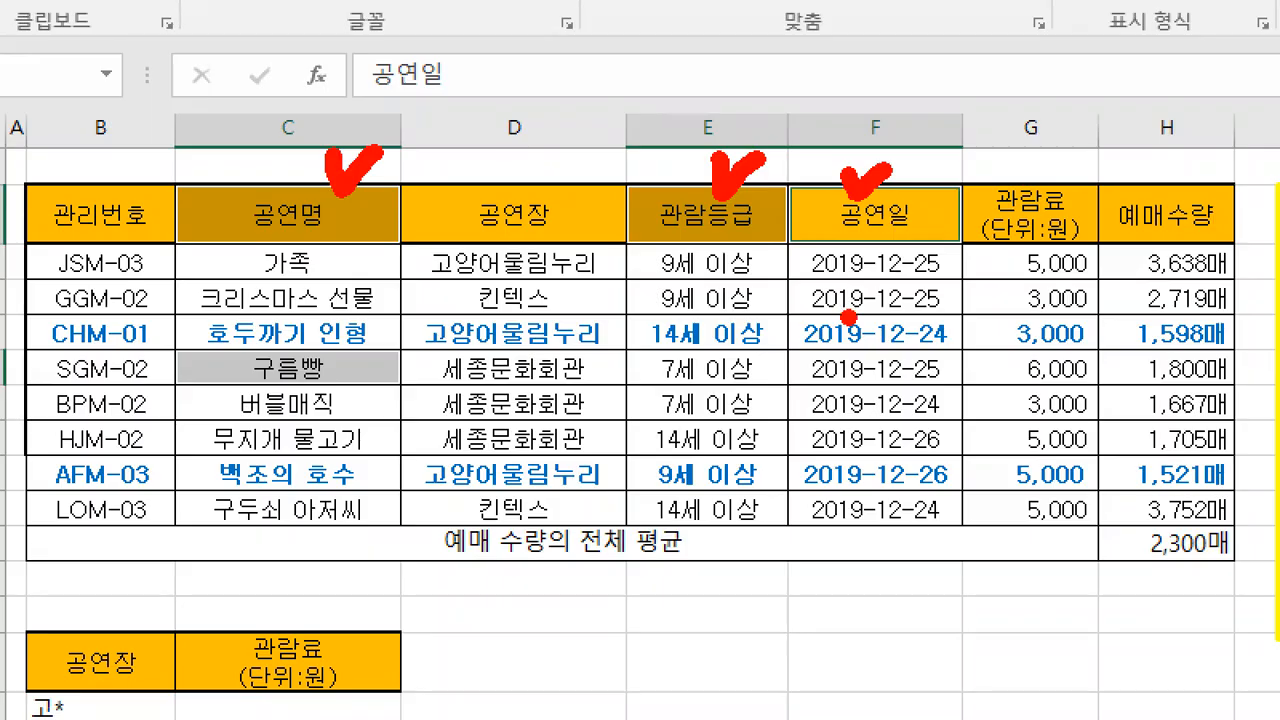
key("Escape")
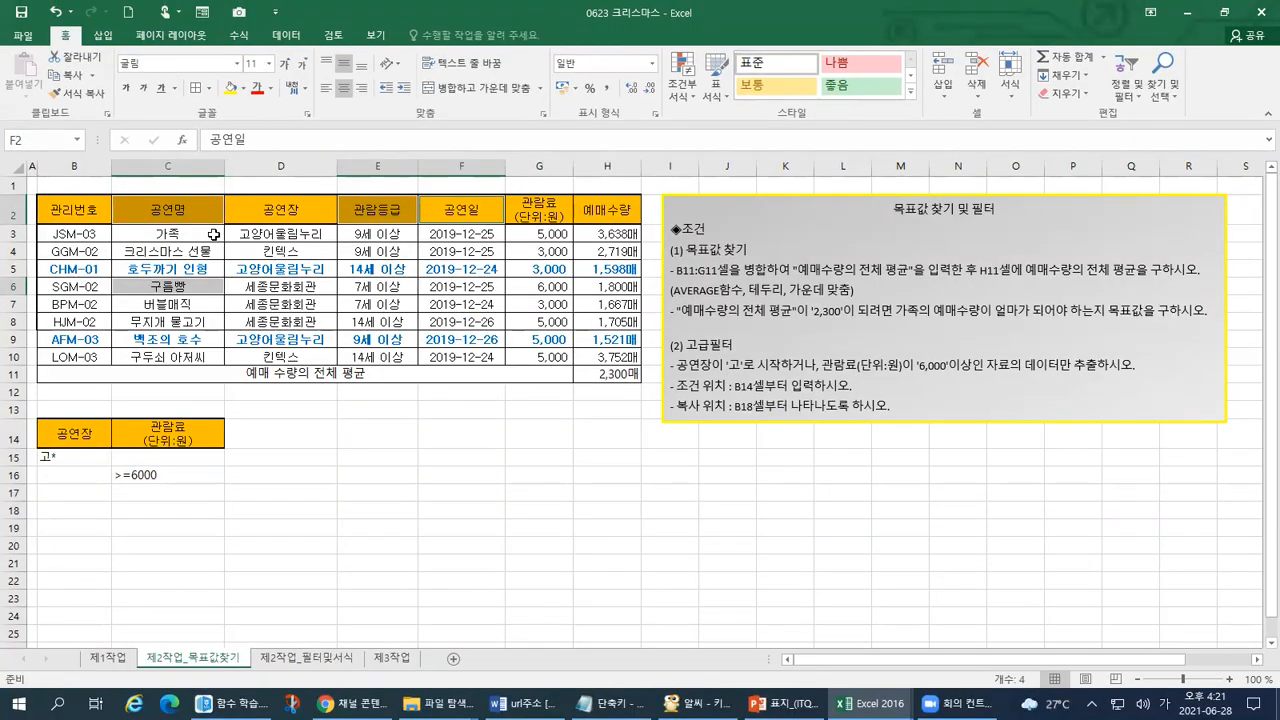
left_click(170, 234)
left_click_drag(74, 209, 598, 208)
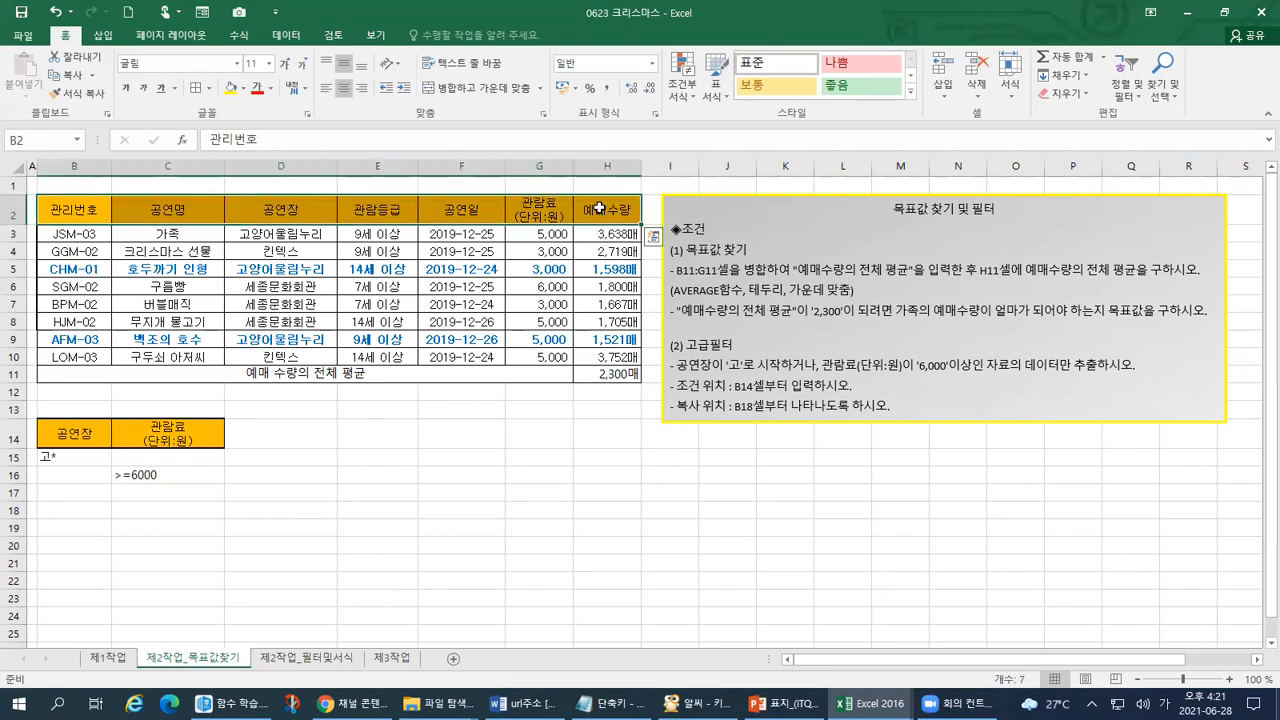
key("ctrl+c")
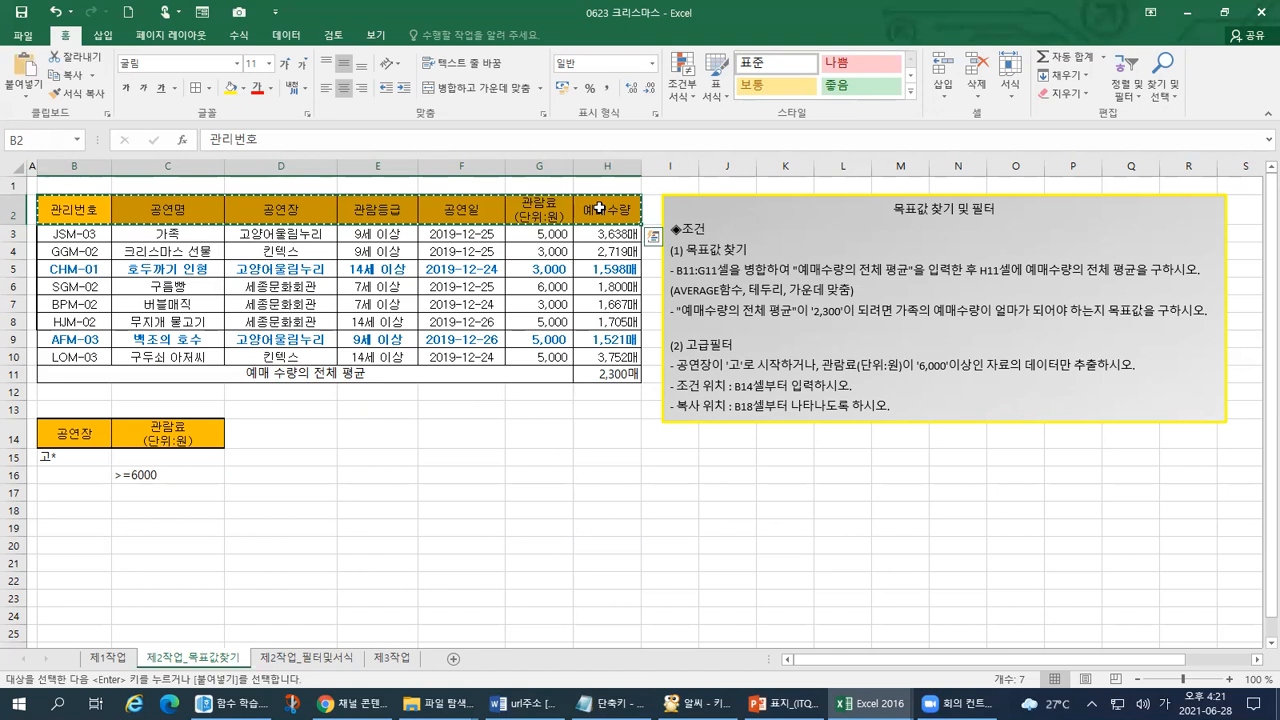
left_click(66, 512)
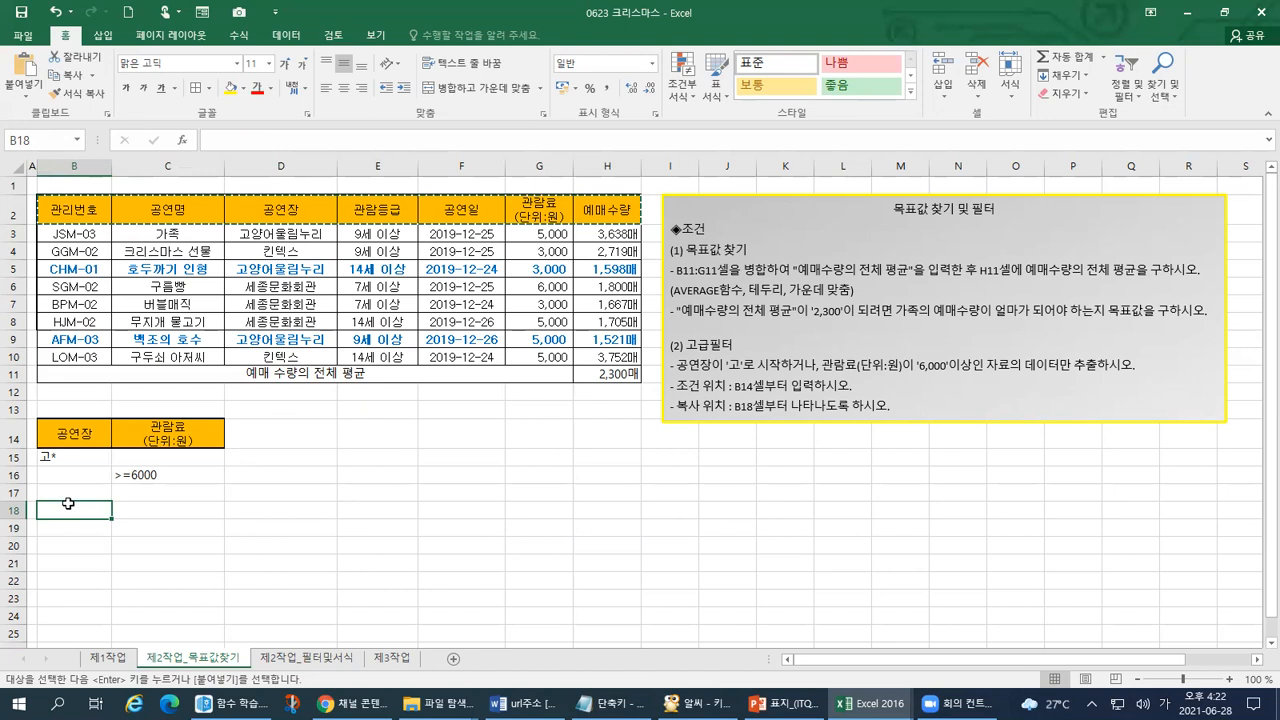
left_click(1217, 696)
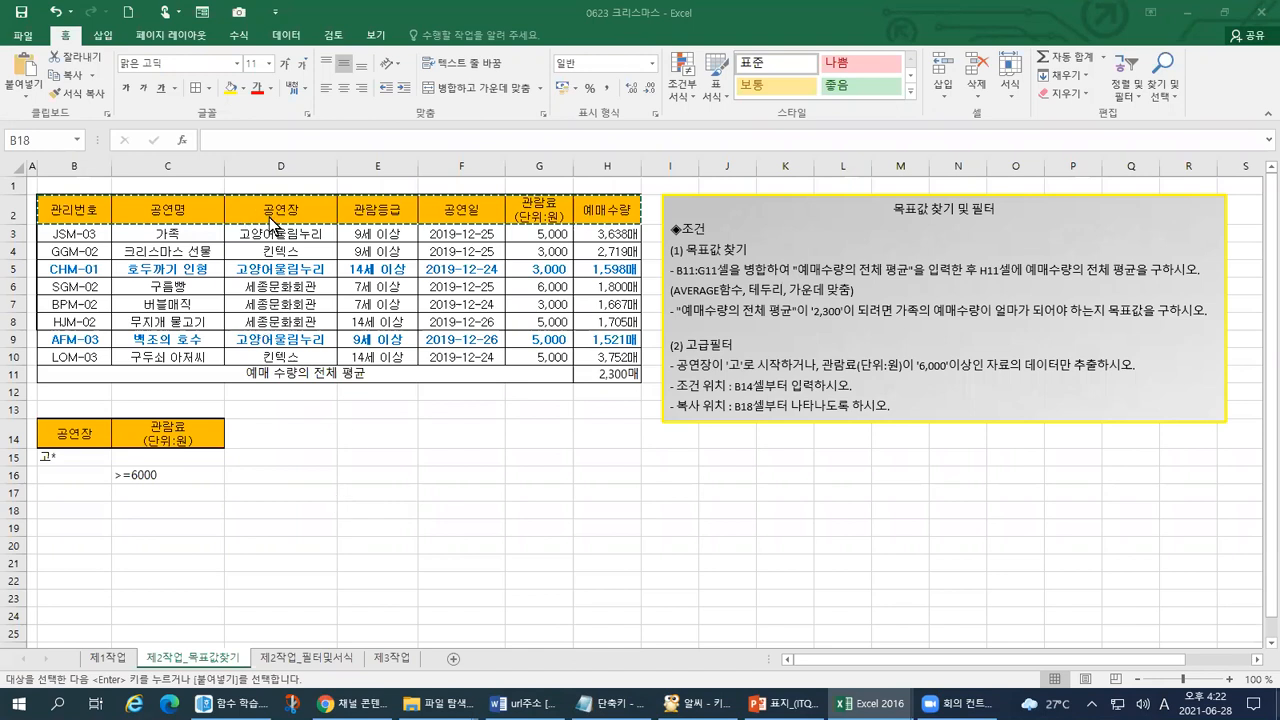
left_click(449, 340)
key("Escape")
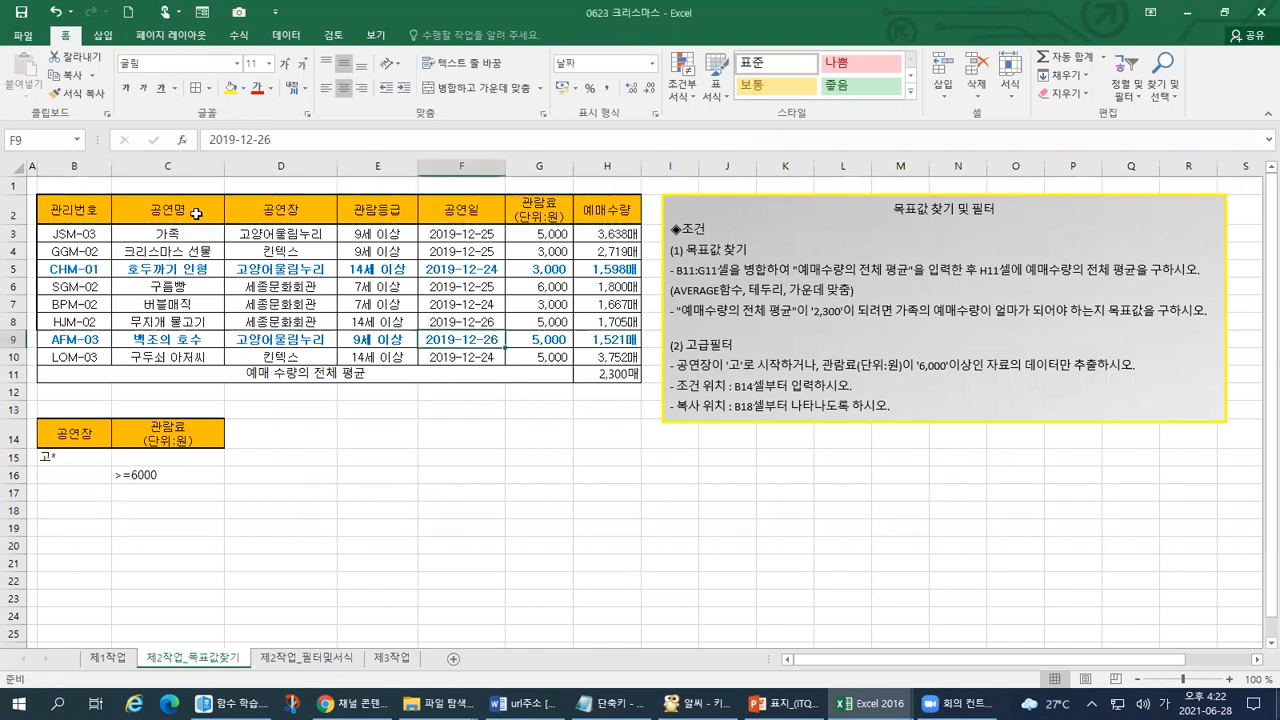
Select the headers 공연명, 관람등급, 공연일 and 관람료 together and circle their four columns with the pen
left_click(196, 213)
left_click(377, 213, "ctrl")
left_click(437, 213, "ctrl")
left_click(540, 212, "ctrl")
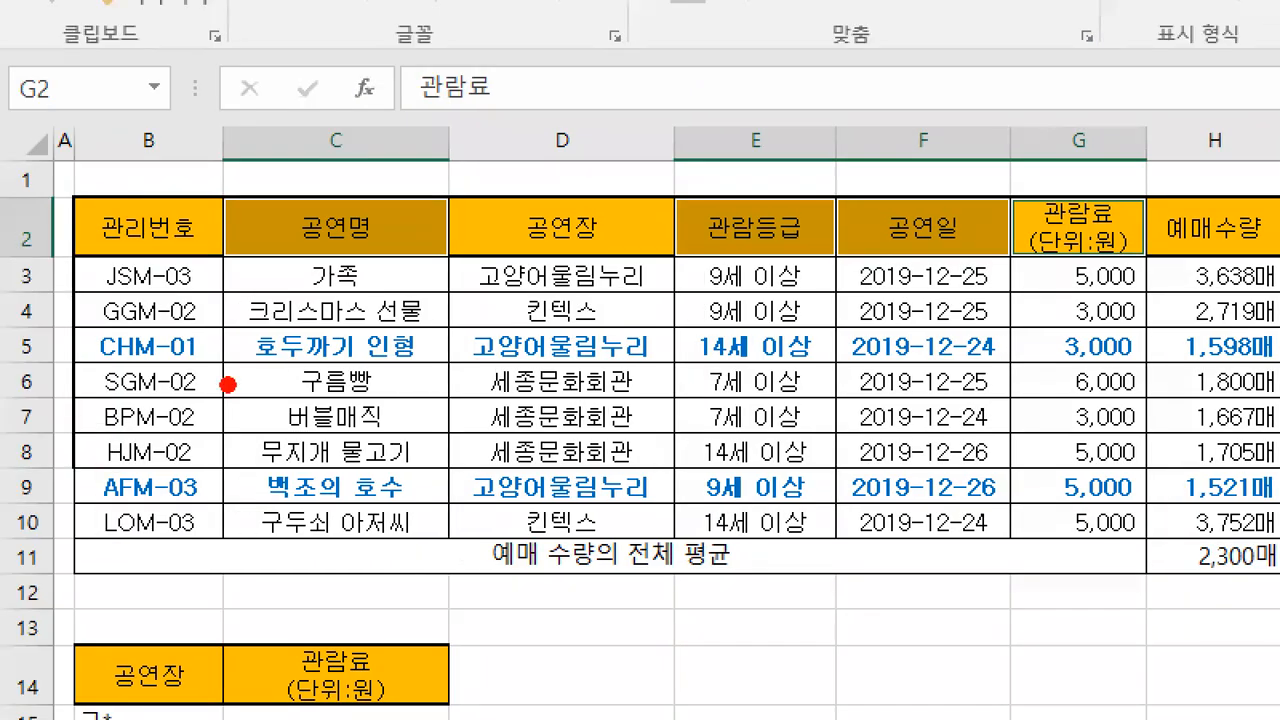
mouse_move(245, 131)
left_mouse_down()
mouse_move(238, 610)
mouse_move(405, 632)
mouse_move(430, 158)
mouse_move(272, 130)
left_mouse_up()
mouse_move(672, 125)
left_mouse_down()
mouse_move(690, 700)
mouse_move(848, 205)
mouse_move(720, 148)
left_mouse_up()
mouse_move(871, 125)
left_mouse_down()
mouse_move(878, 650)
mouse_move(990, 222)
mouse_move(892, 168)
left_mouse_up()
mouse_move(1022, 122)
left_mouse_down()
mouse_move(1132, 604)
mouse_move(996, 104)
left_mouse_up()
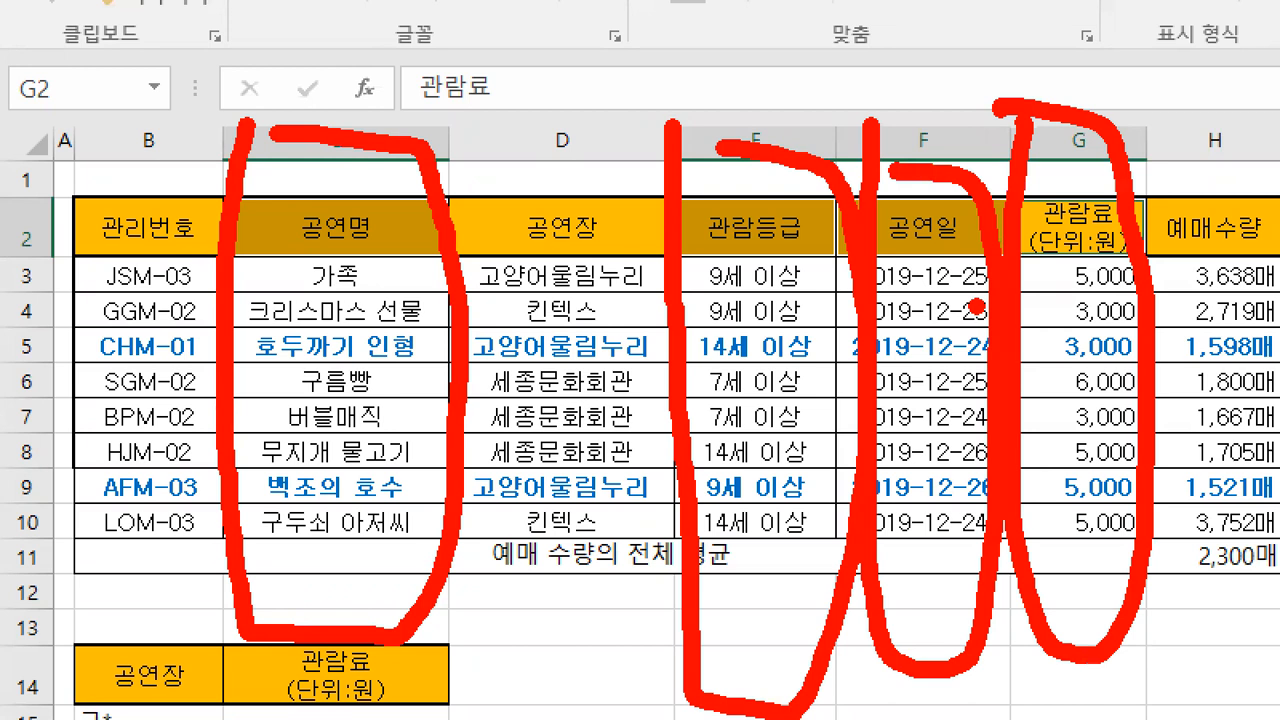
Add pen check marks above the four selected headers and leave the annotation
left_click_drag(348, 170, 405, 163)
mouse_move(742, 177)
left_mouse_down()
mouse_move(755, 205)
mouse_move(803, 180)
left_mouse_up()
mouse_move(896, 182)
left_mouse_down()
mouse_move(912, 200)
mouse_move(952, 185)
left_mouse_up()
mouse_move(1046, 179)
left_mouse_down()
mouse_move(1058, 198)
mouse_move(1082, 184)
left_mouse_up()
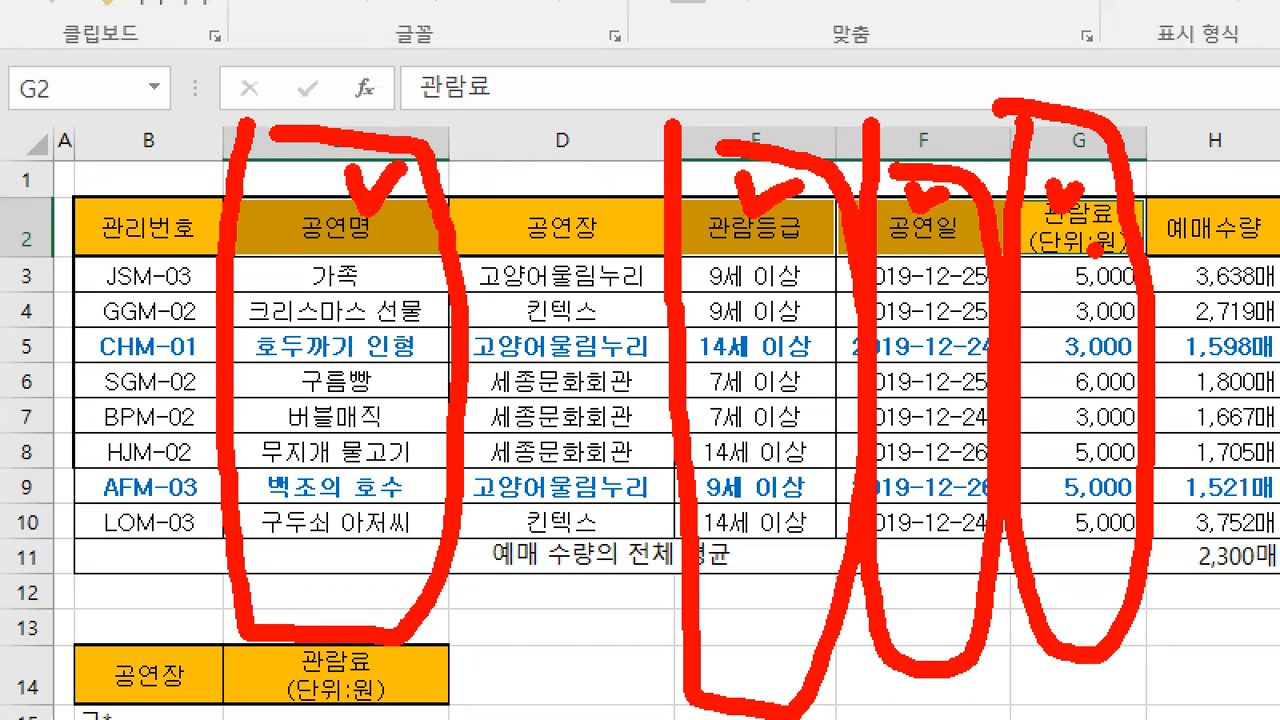
key("Escape")
Copy the data table's header row B2:H2 and paste it at B18 as the output headers
left_click_drag(54, 212, 583, 211)
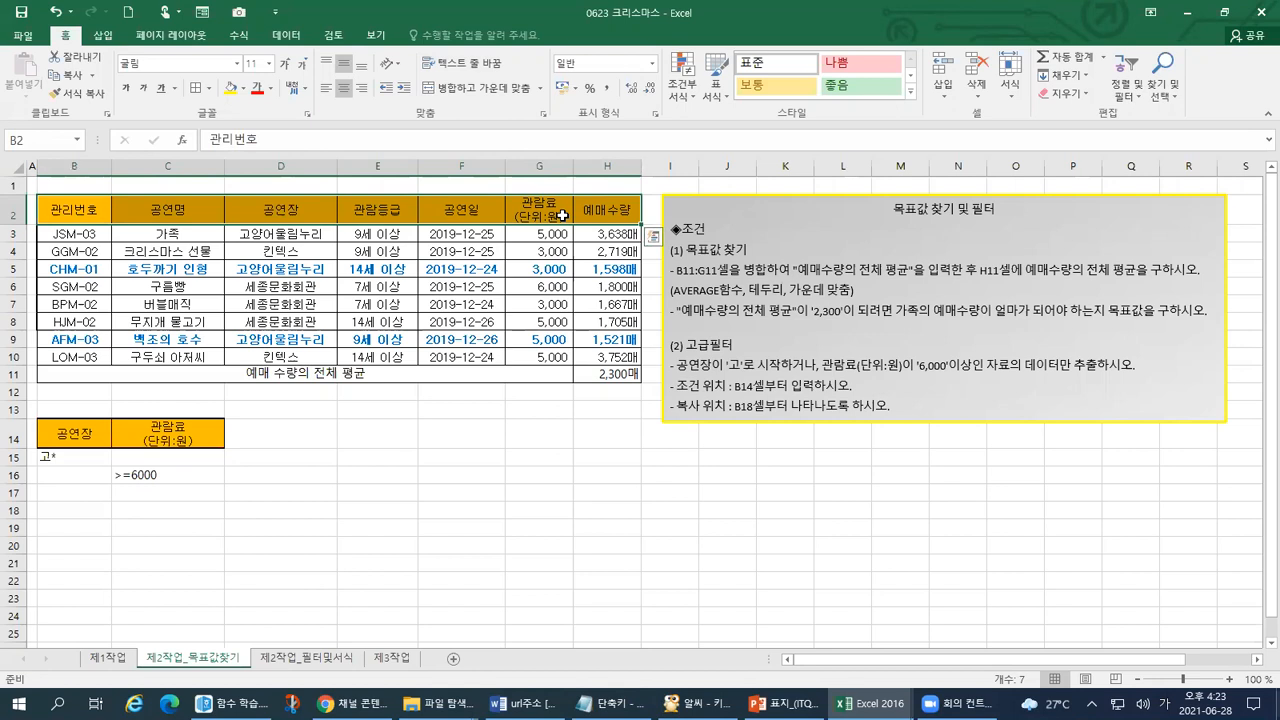
key("ctrl+c")
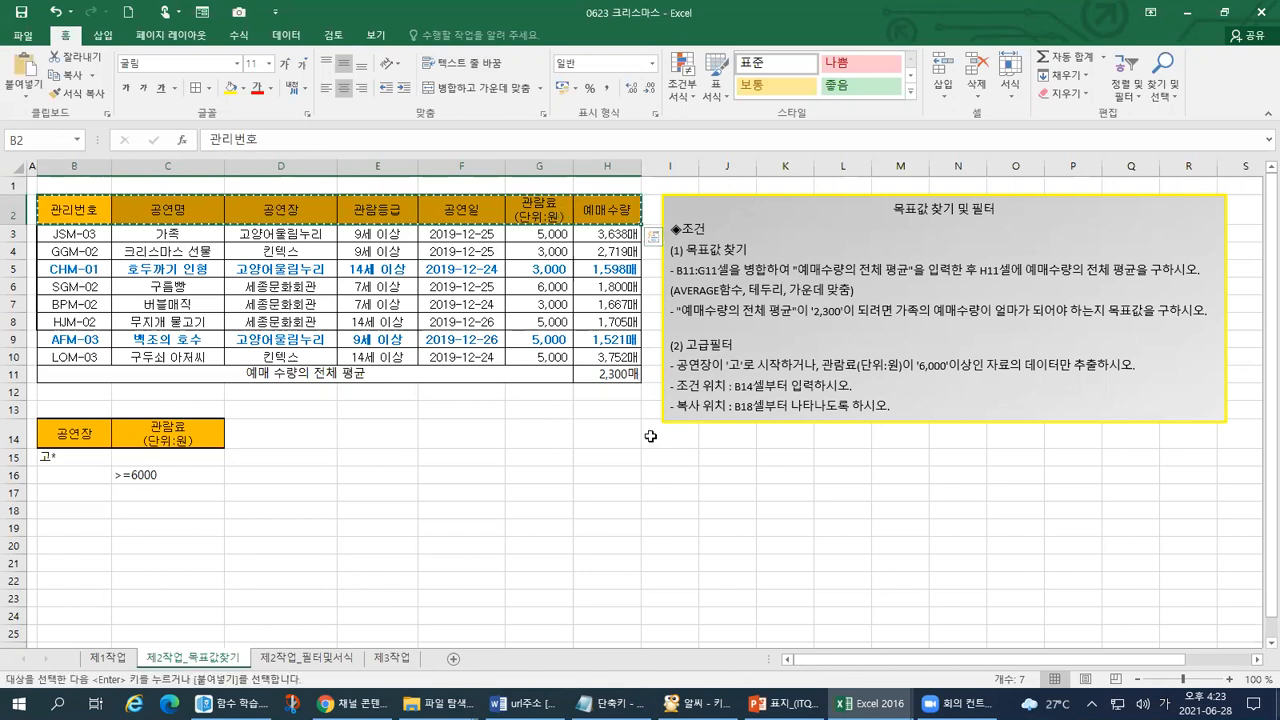
left_click(71, 513)
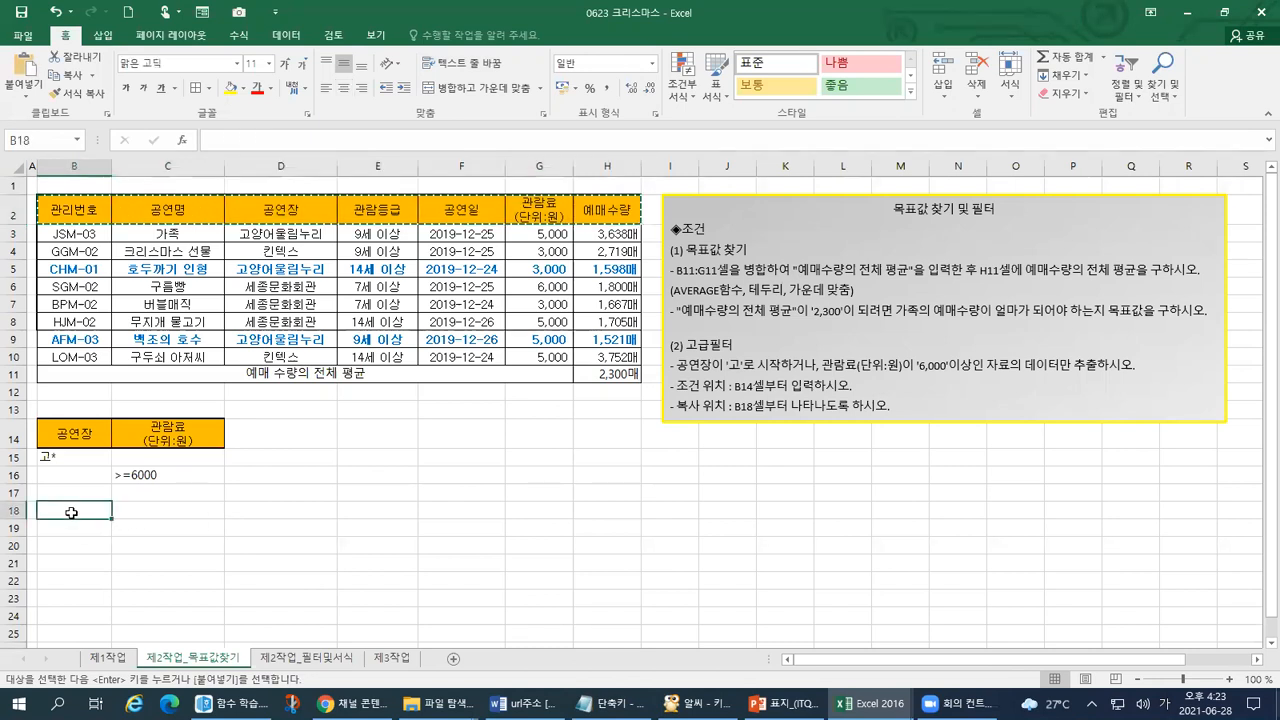
key("ctrl+v")
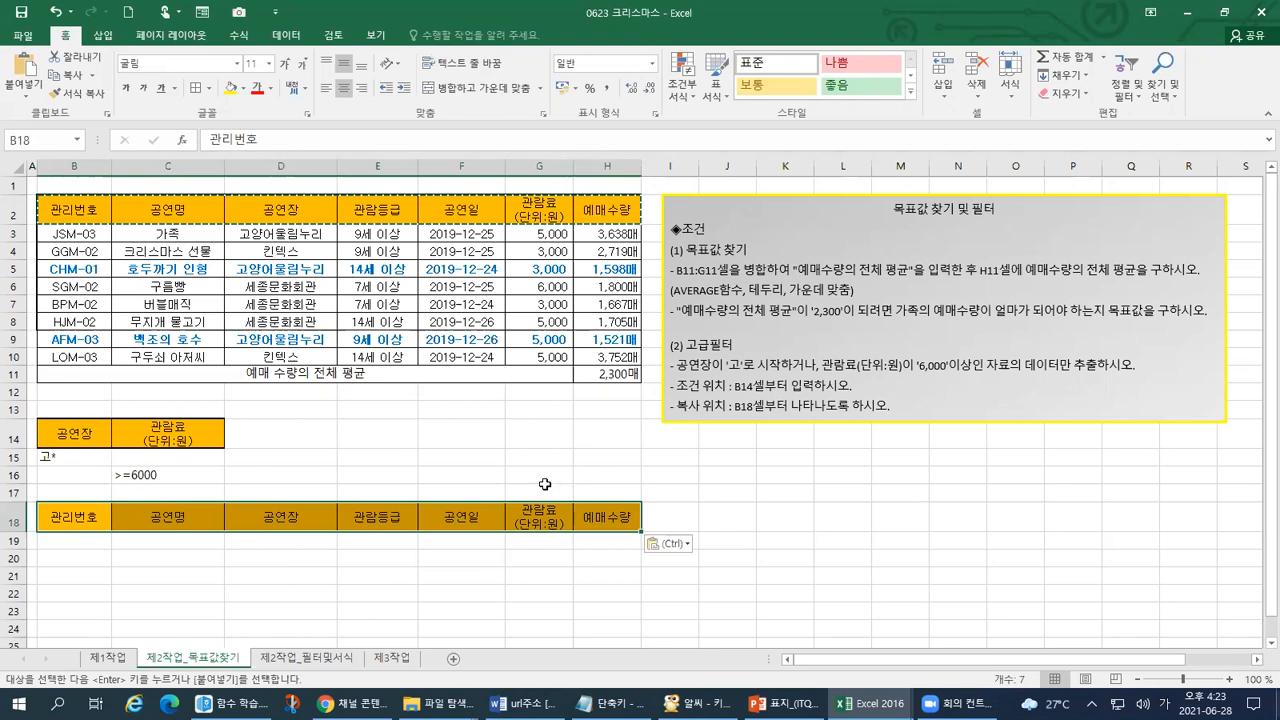
left_click_drag(78, 517, 617, 516)
Select the data range B2:H10 without the average row and outline its extent with the pen
left_click(160, 266)
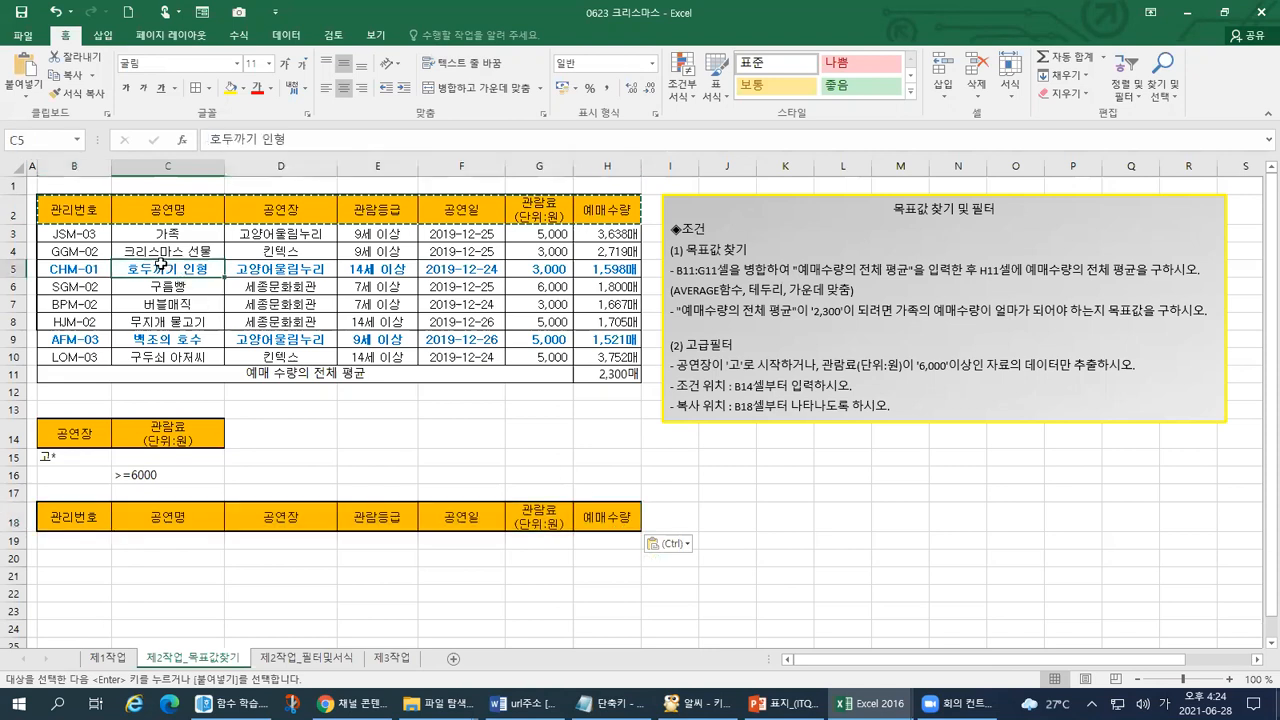
left_click_drag(68, 214, 589, 356)
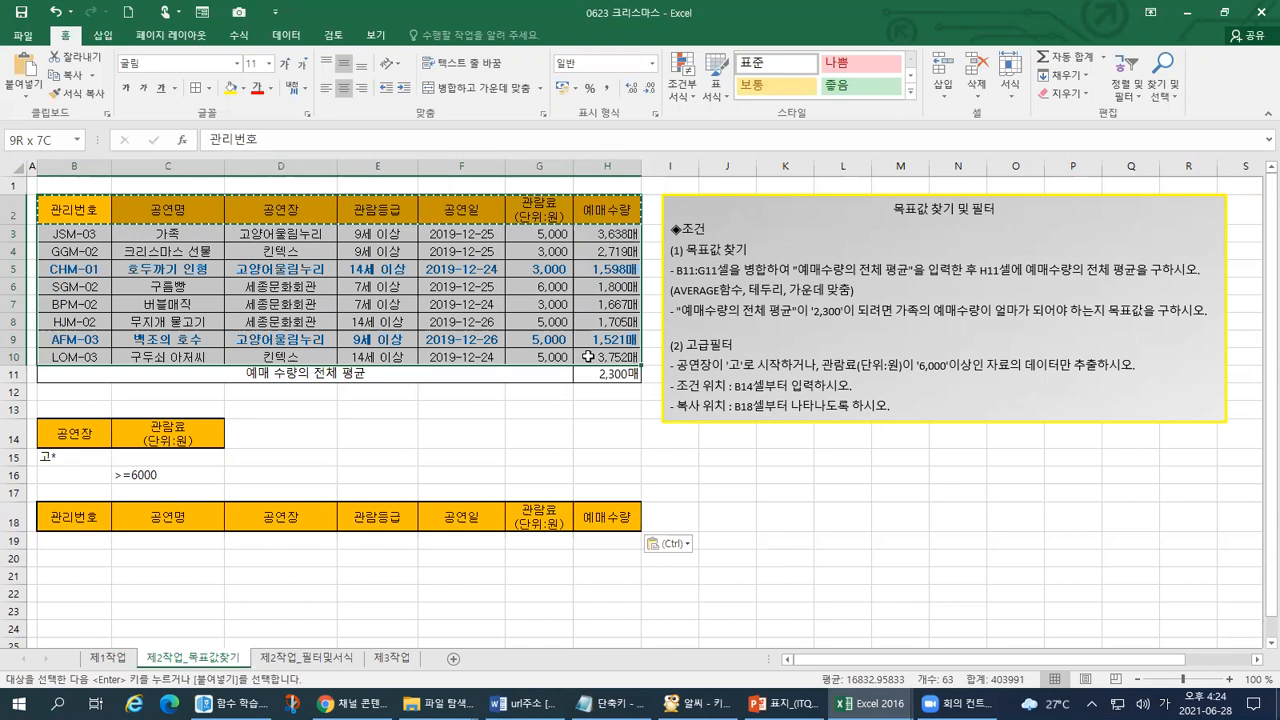
left_click_drag(589, 356, 589, 356)
left_click(282, 42)
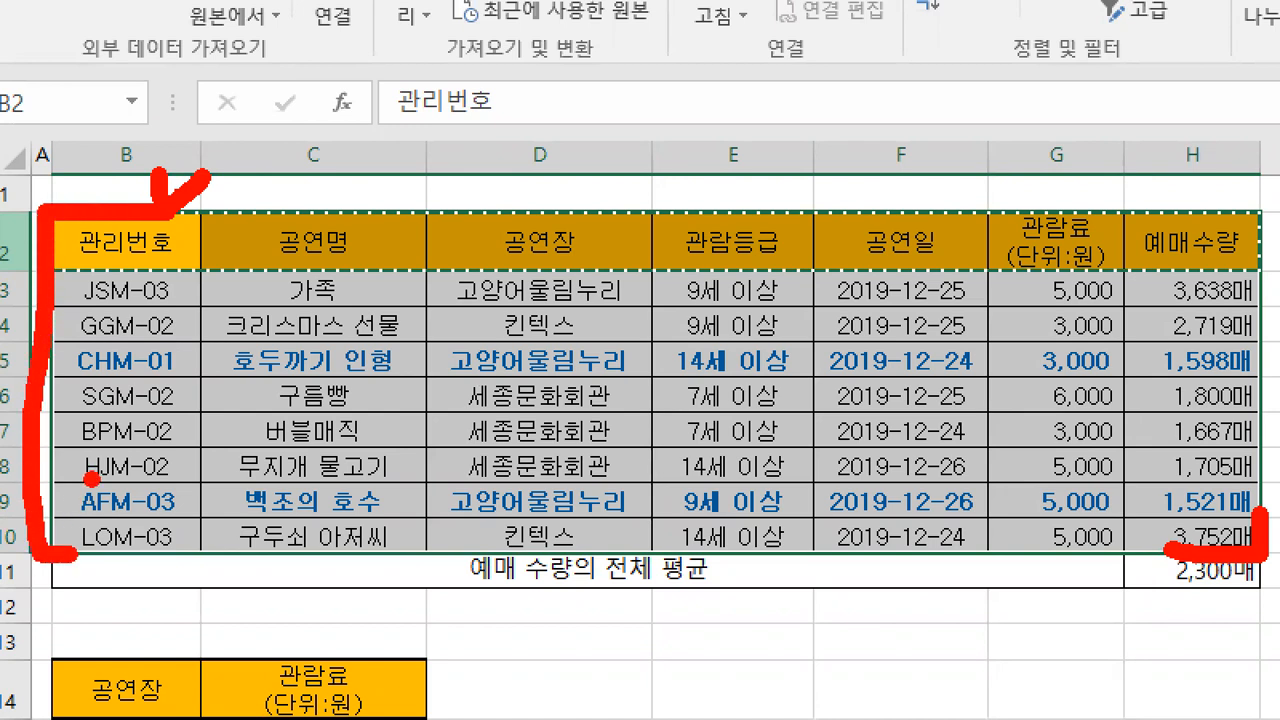
key("Escape")
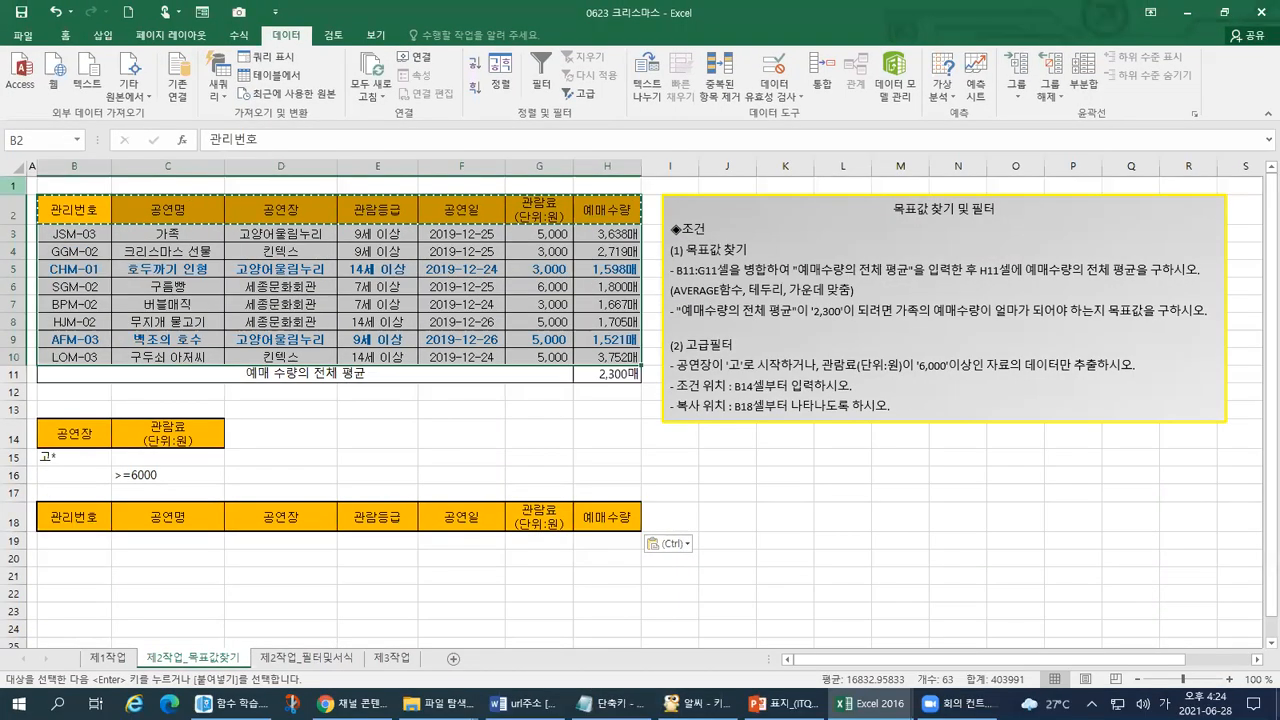
Mark the 고급 filter command with the pen and open the 고급 필터 dialog, placing it clear of the data table
key("ctrl+1")
left_click_drag(563, 32, 617, 29)
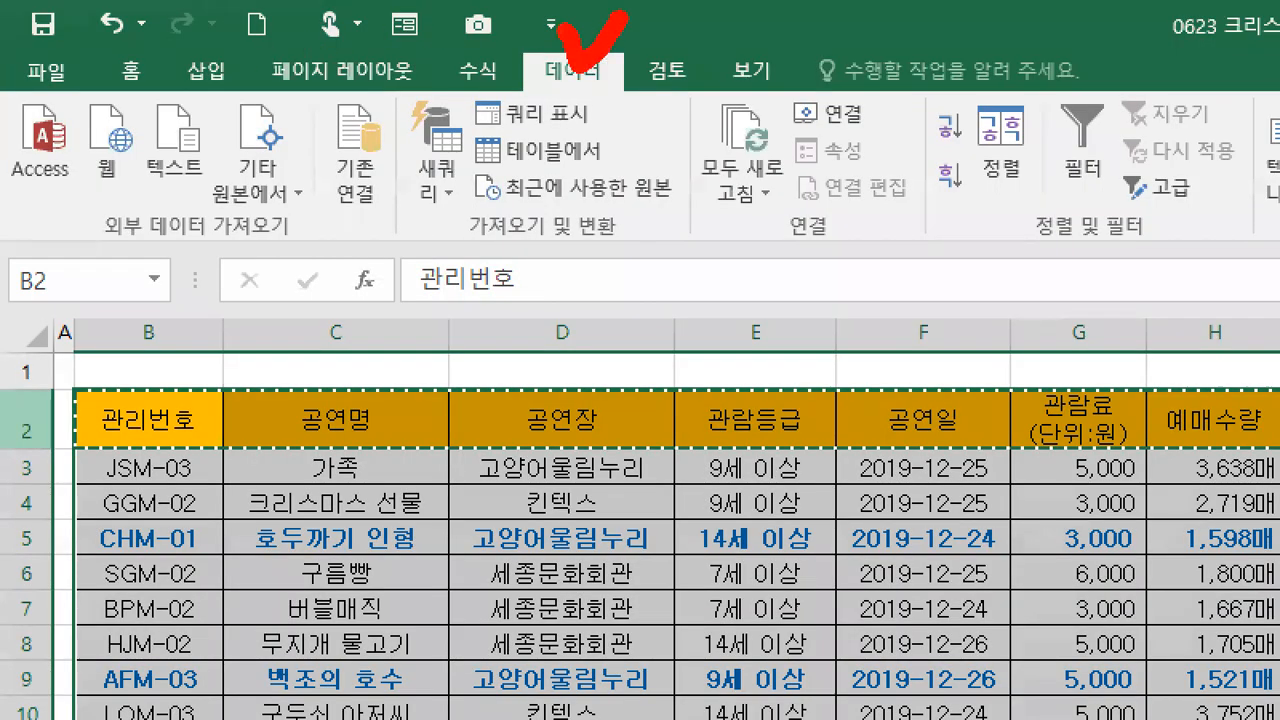
left_click_drag(1036, 258, 1146, 258)
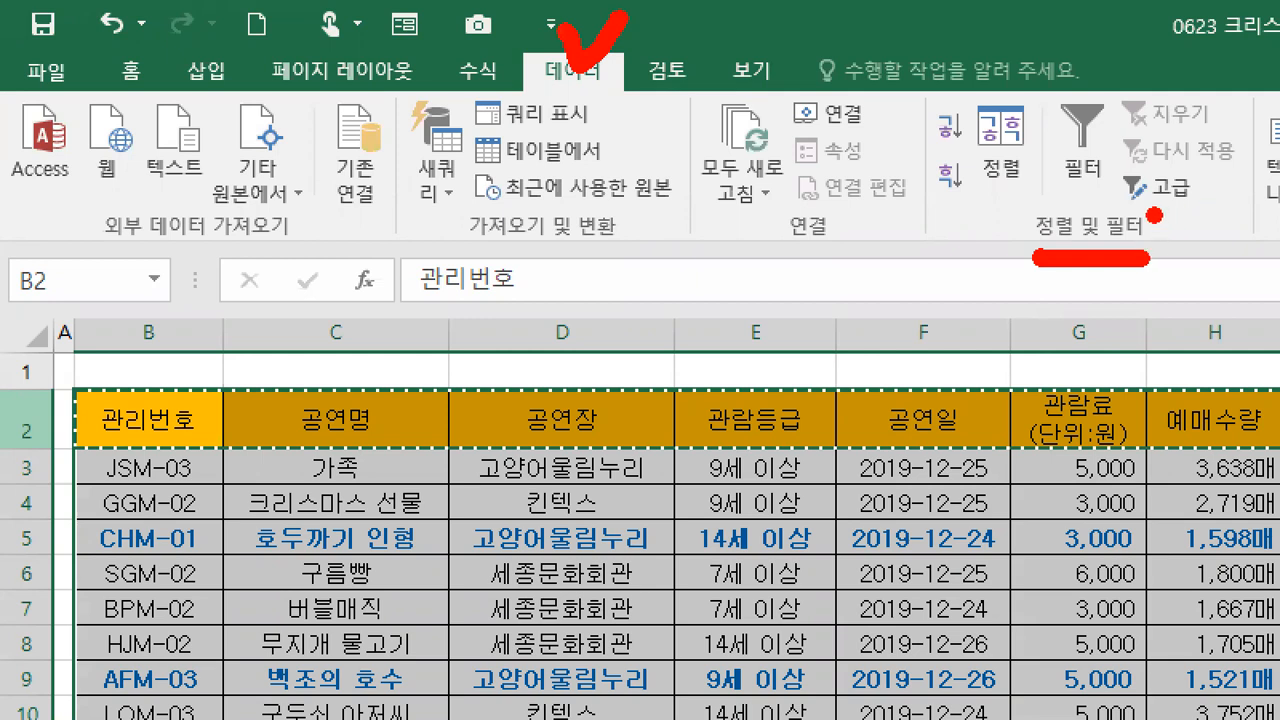
left_click_drag(1154, 215, 1212, 209)
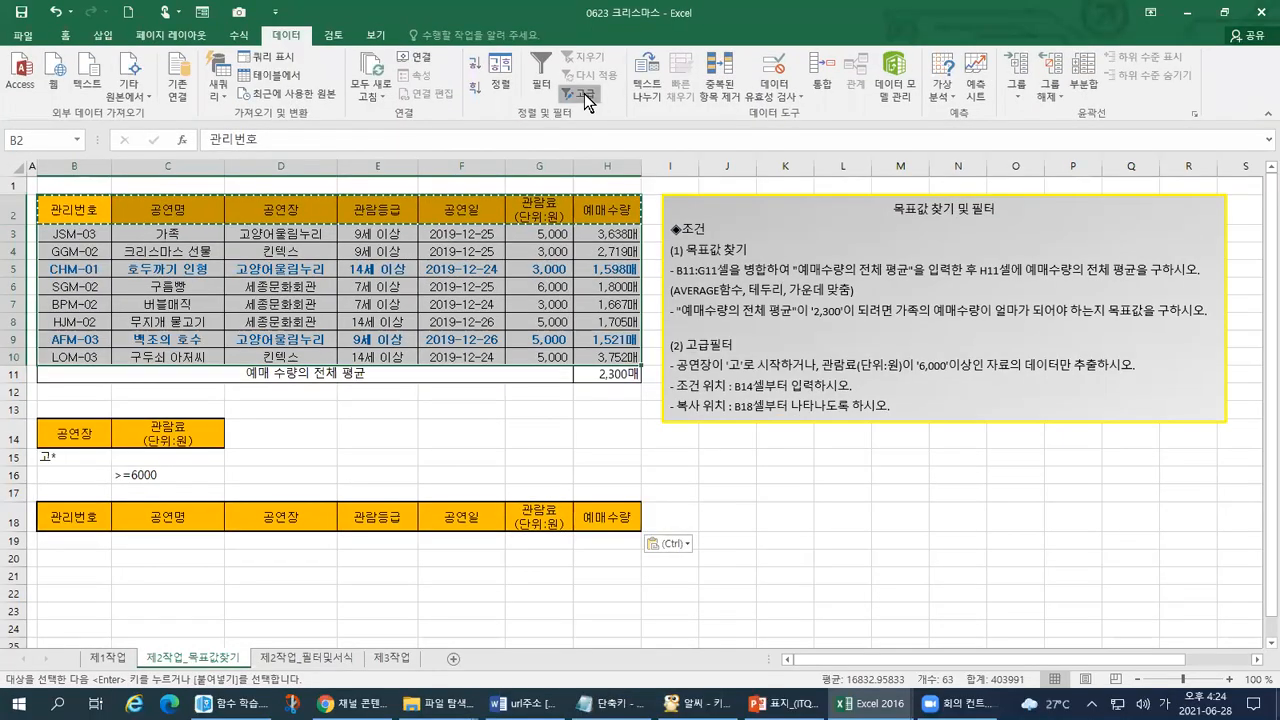
left_click(1168, 186)
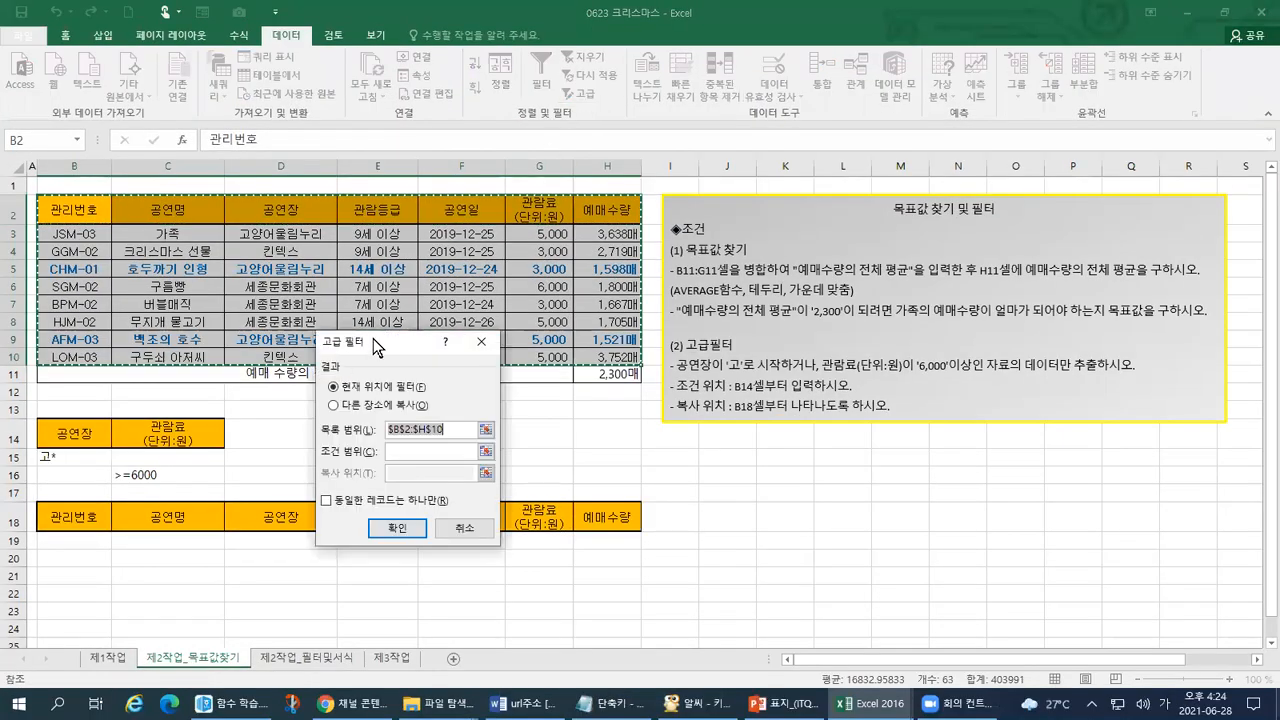
left_click_drag(373, 338, 706, 355)
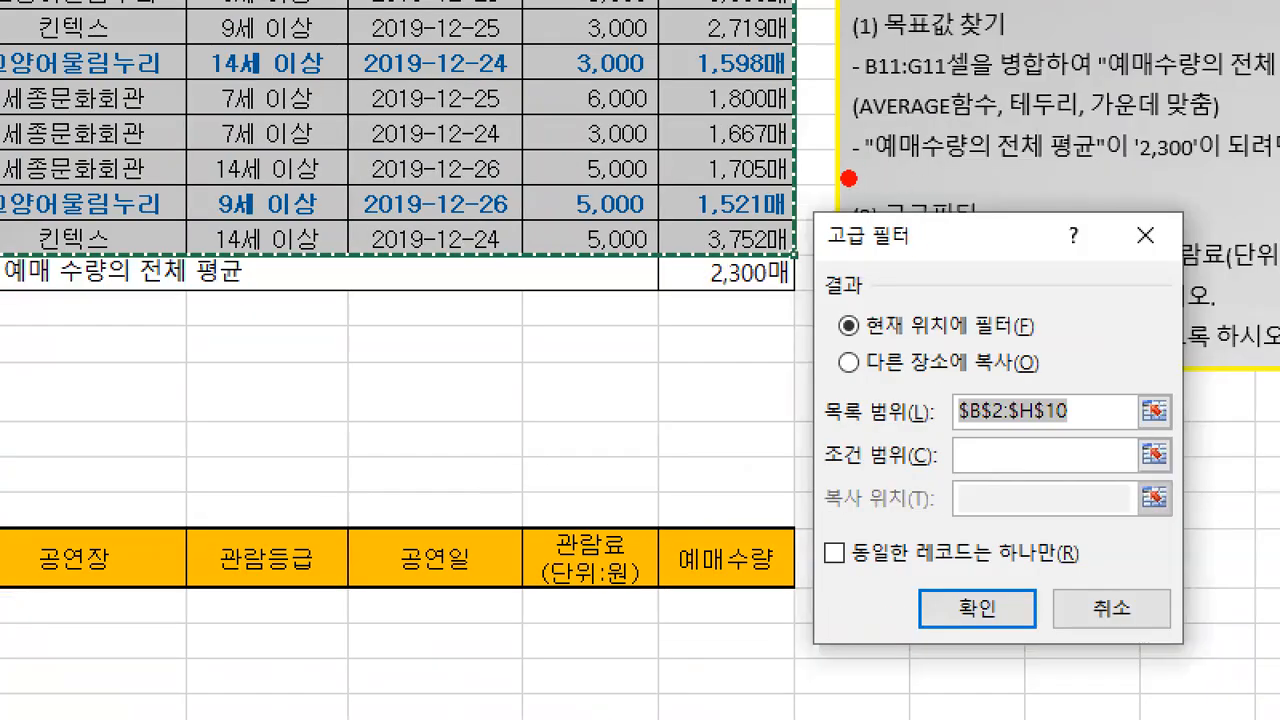
Mark the 고급 필터 title and the 현재 위치에 필터 option, and underline 다른 장소에 복사 with the pen
left_click_drag(848, 179, 896, 169)
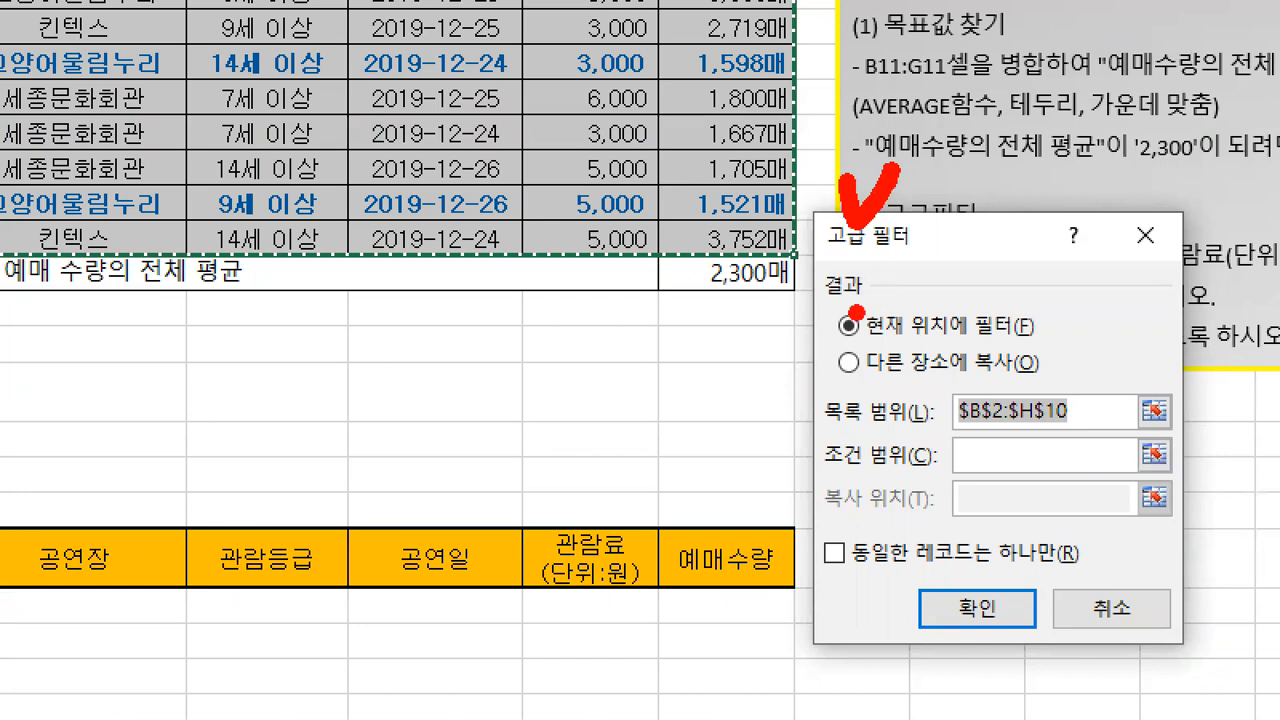
left_click_drag(805, 319, 838, 320)
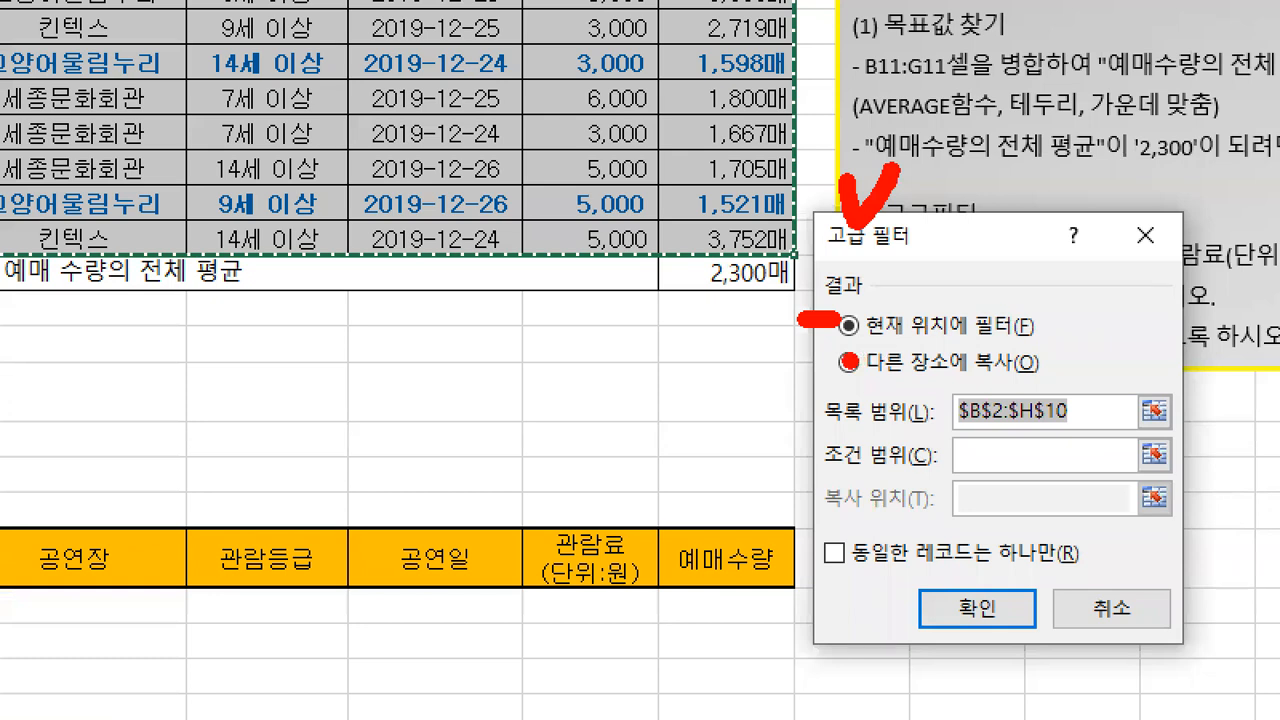
left_click_drag(840, 376, 1033, 378)
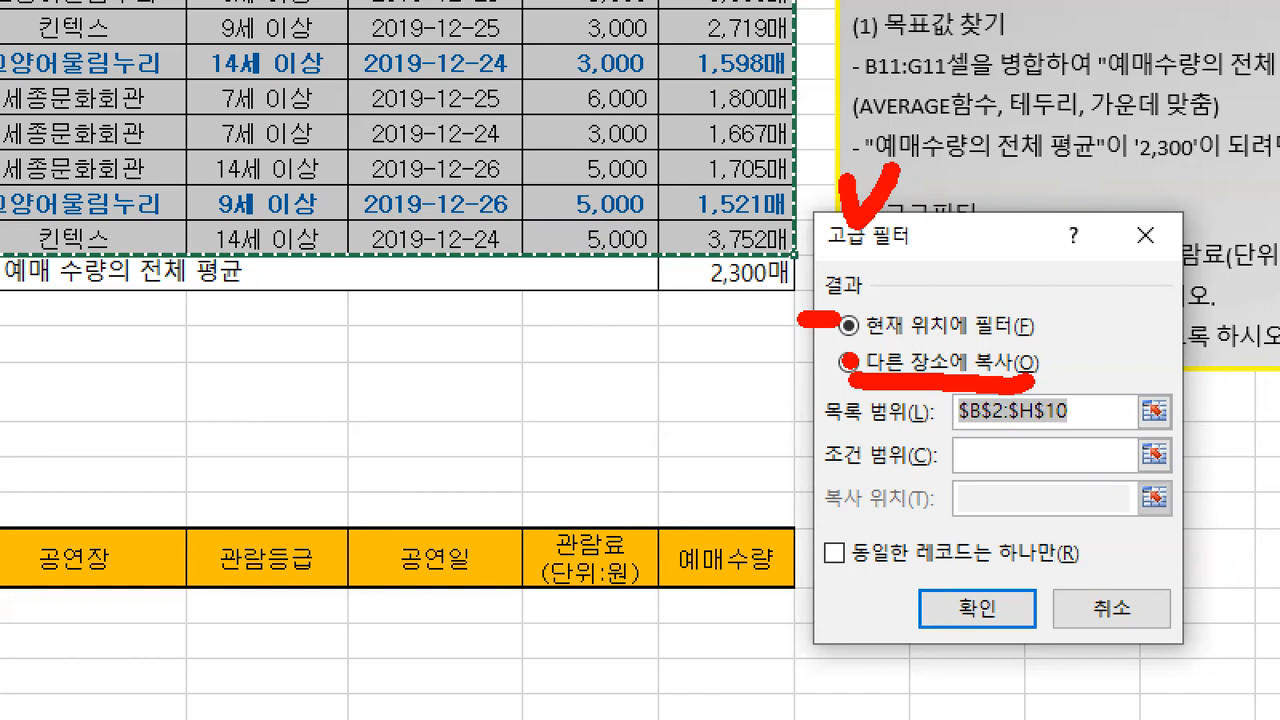
Tick the output header row, write B18 and 19 beside it with the pen, and leave the annotation
left_click_drag(37, 500, 115, 502)
mouse_move(165, 536)
left_mouse_down()
mouse_move(155, 606)
mouse_move(178, 582)
mouse_move(150, 625)
left_mouse_up()
left_click_drag(262, 548, 258, 612)
mouse_move(300, 532)
left_mouse_down()
mouse_move(305, 600)
mouse_move(285, 545)
left_mouse_up()
left_click(426, 628)
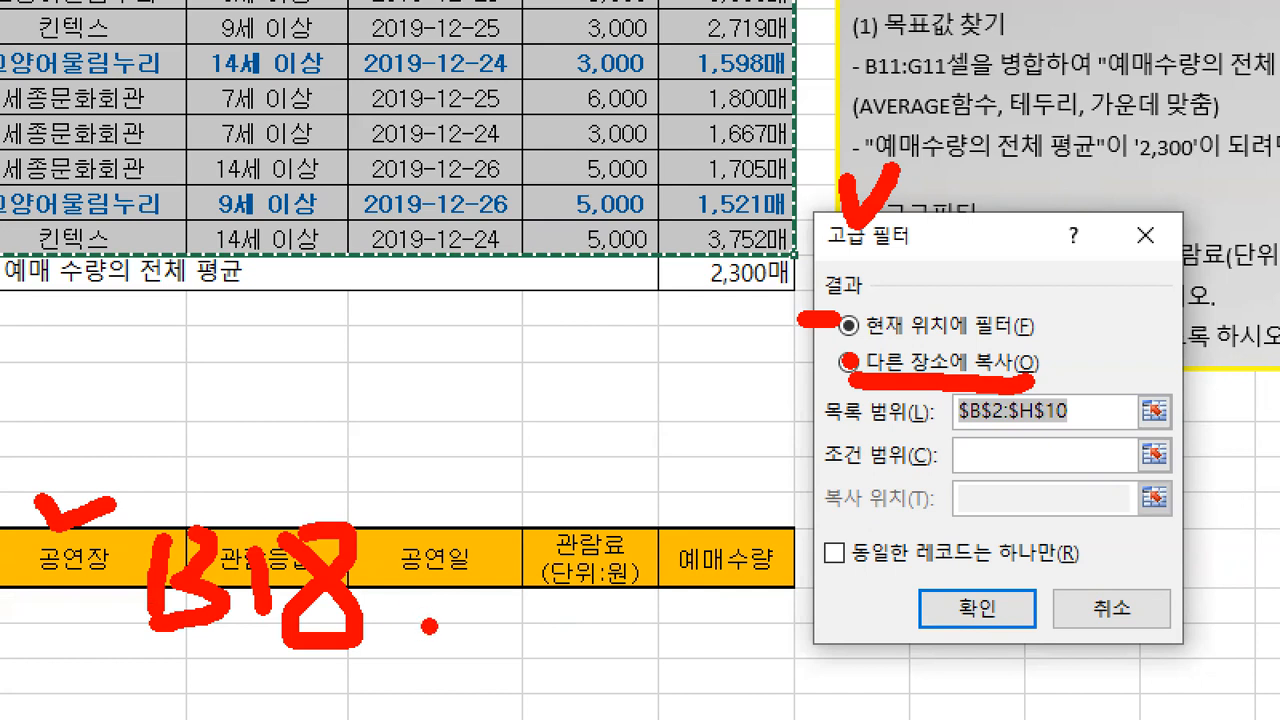
mouse_move(420, 616)
left_mouse_down()
mouse_move(414, 658)
mouse_move(462, 628)
mouse_move(478, 682)
left_mouse_up()
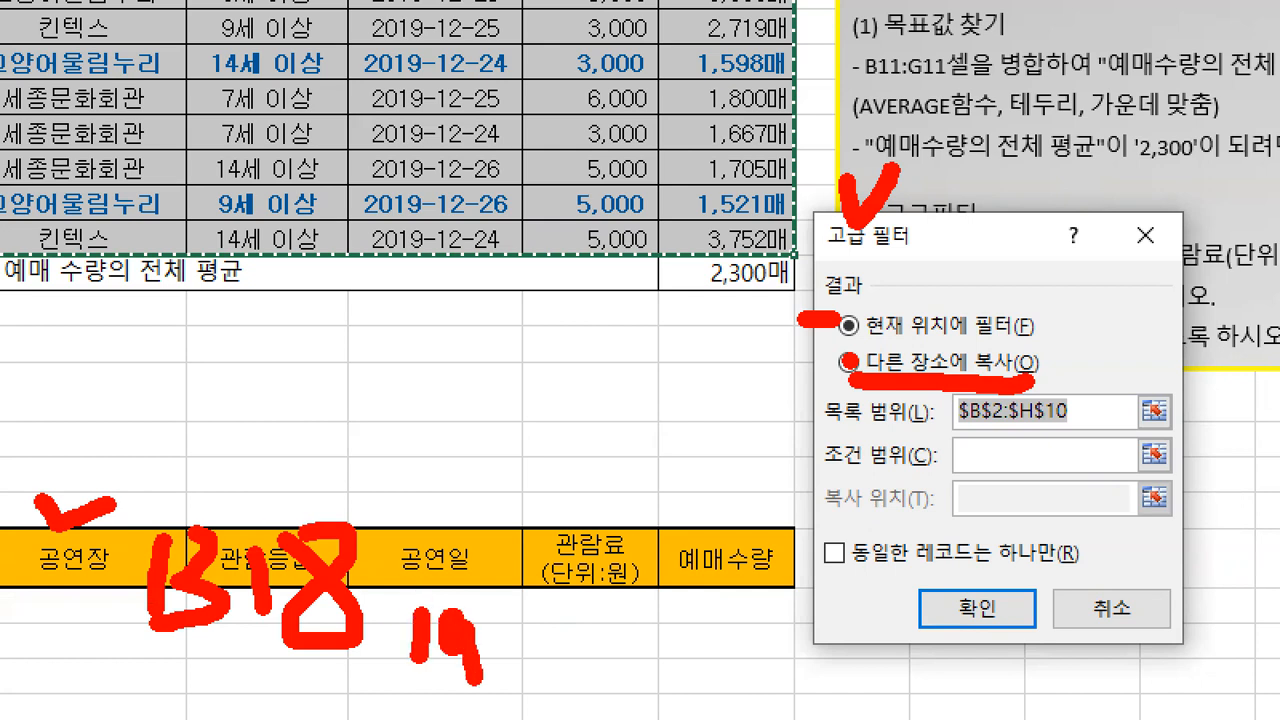
mouse_move(458, 632)
left_mouse_down()
mouse_move(832, 378)
mouse_move(832, 364)
mouse_move(800, 442)
left_mouse_up()
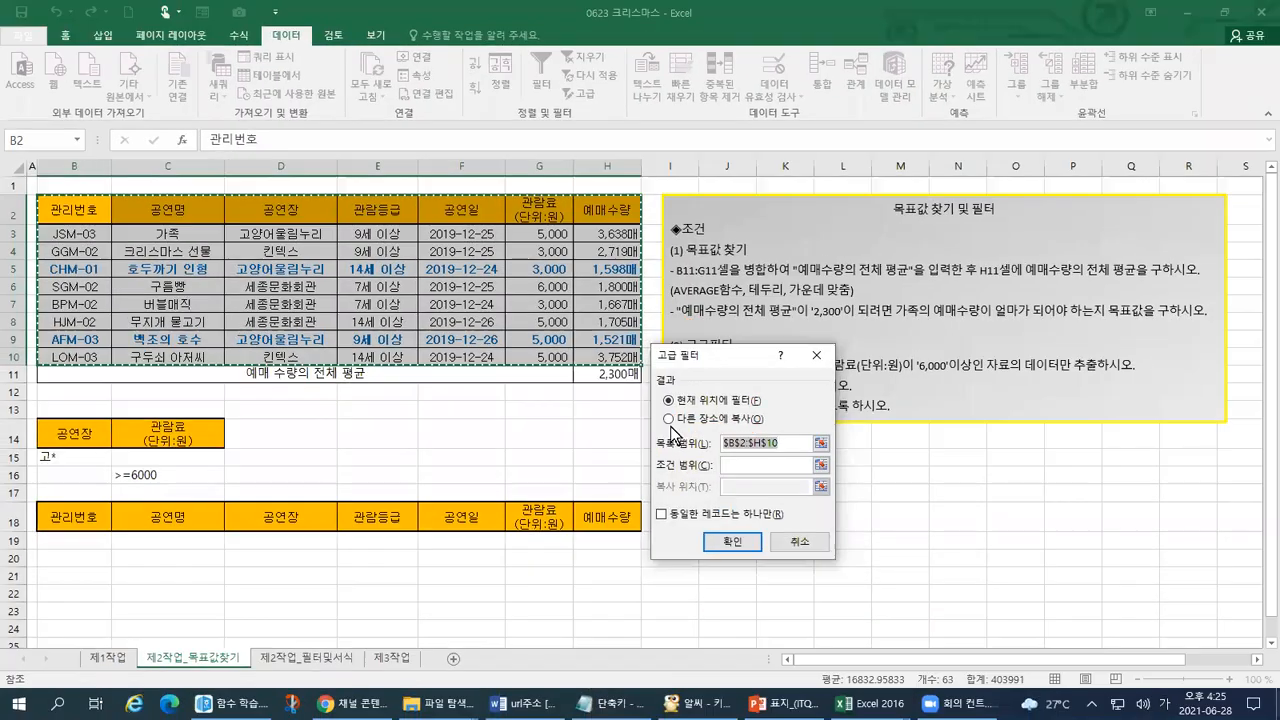
Choose 다른 장소에 복사 and mark that option, the 조건 범위 field and its range selector with the pen
left_click(848, 362)
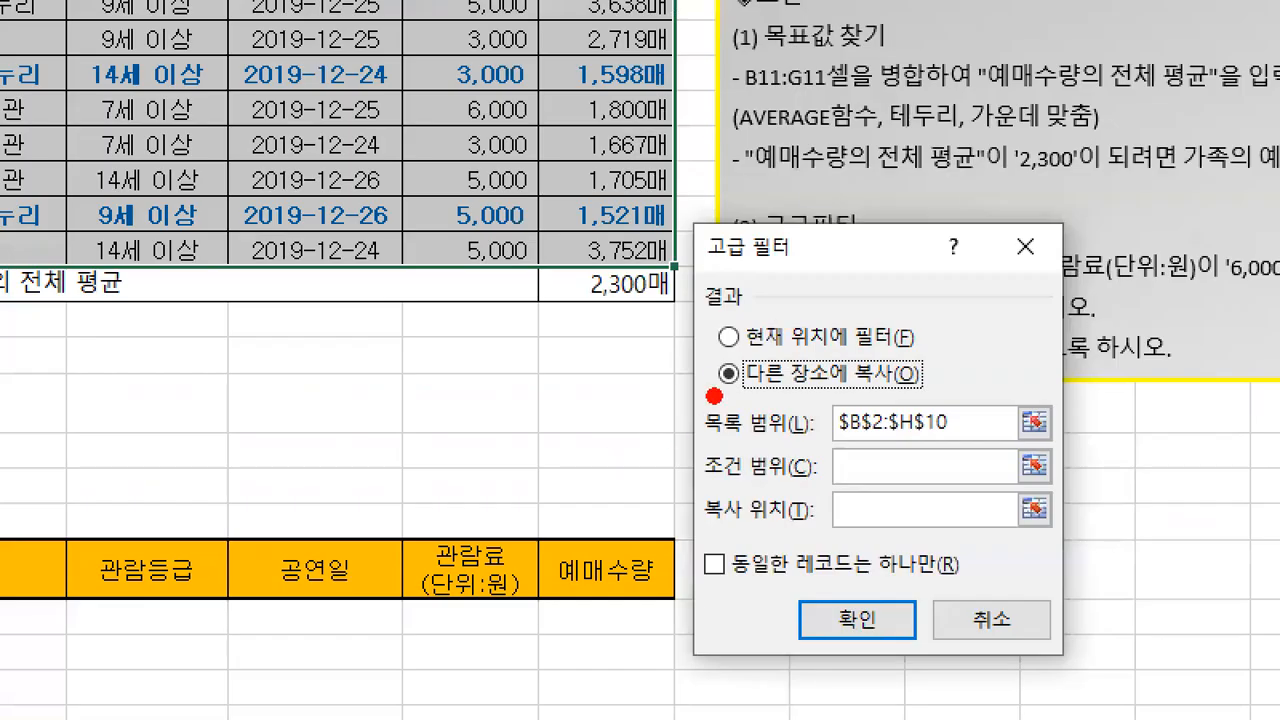
left_click(660, 423)
left_click_drag(660, 467, 696, 467)
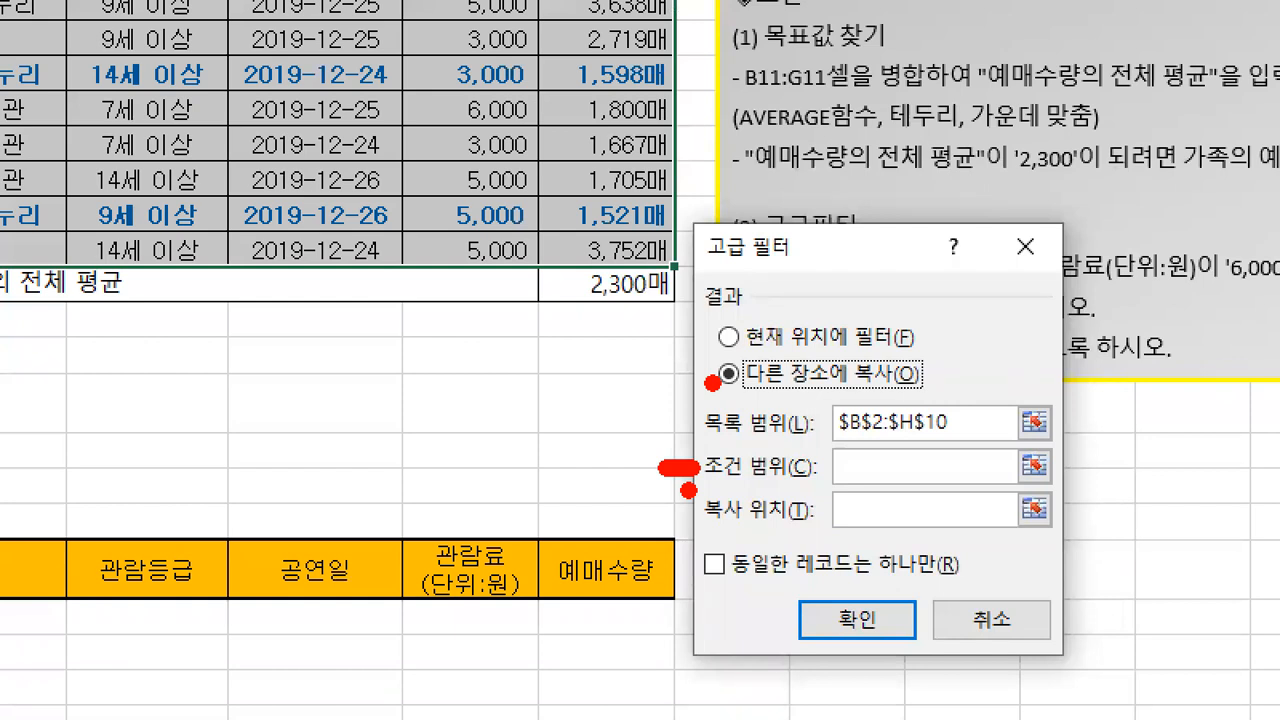
mouse_move(1058, 488)
left_mouse_down()
mouse_move(1037, 490)
mouse_move(1003, 461)
mouse_move(1045, 427)
mouse_move(1072, 482)
mouse_move(1042, 504)
left_mouse_up()
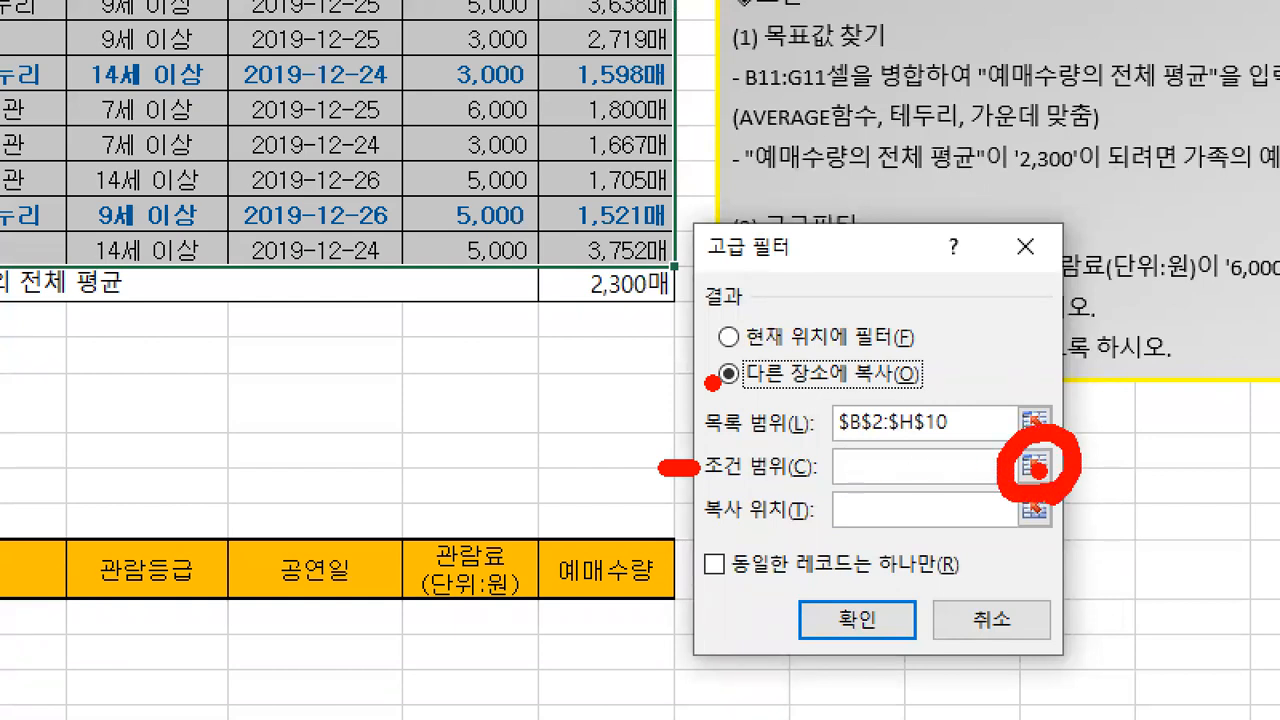
left_click_drag(824, 484, 952, 470)
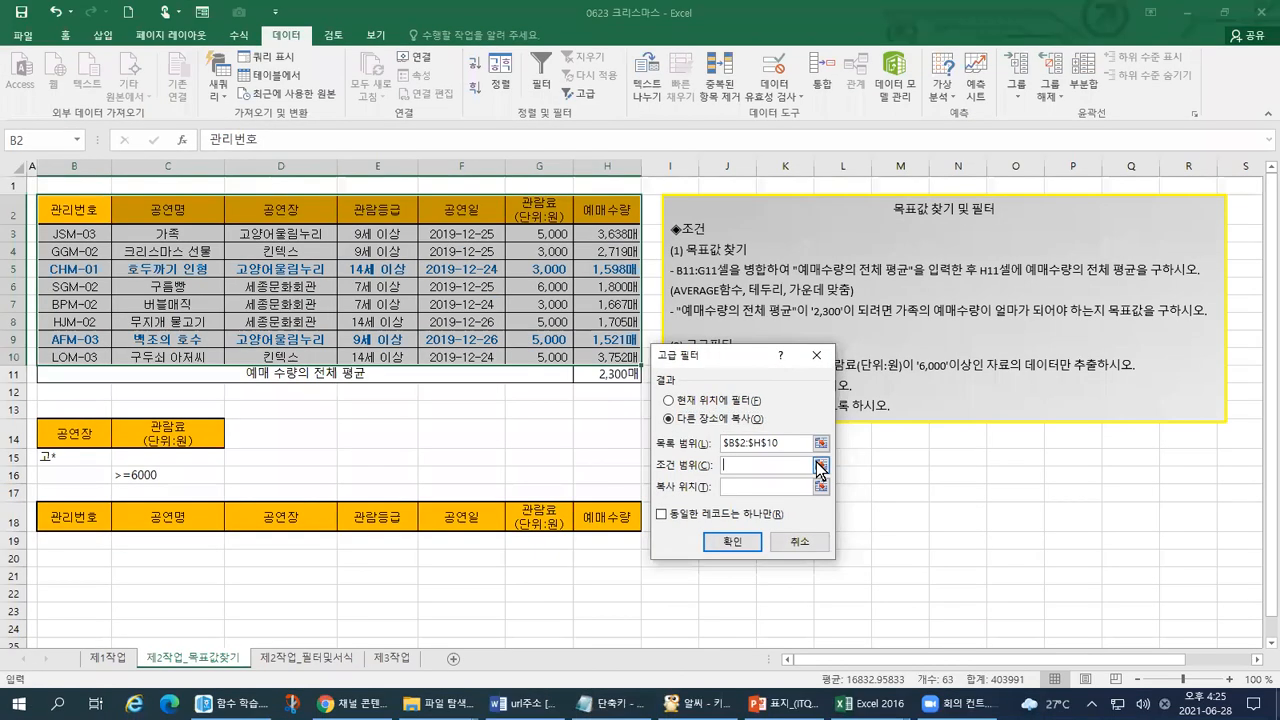
Set the 조건 범위 to B14:C16 and mark that criteria block on the sheet with the pen
left_click(1035, 465)
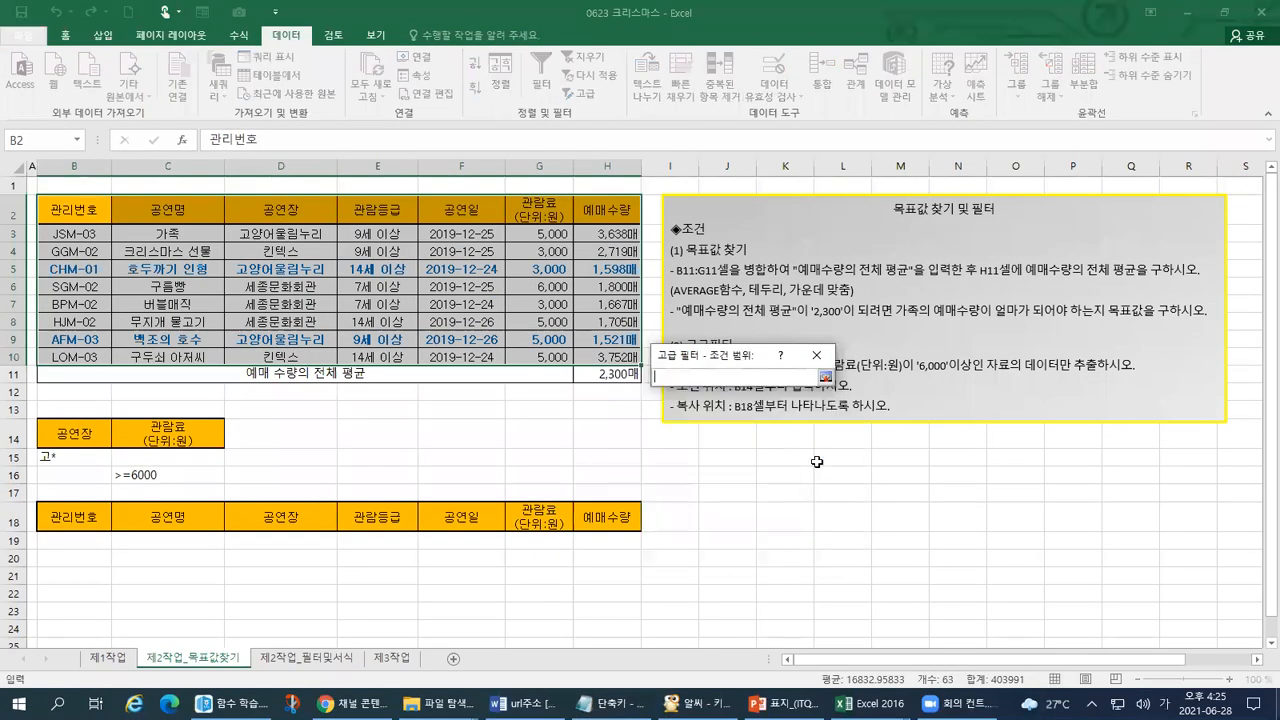
left_click_drag(62, 434, 175, 473)
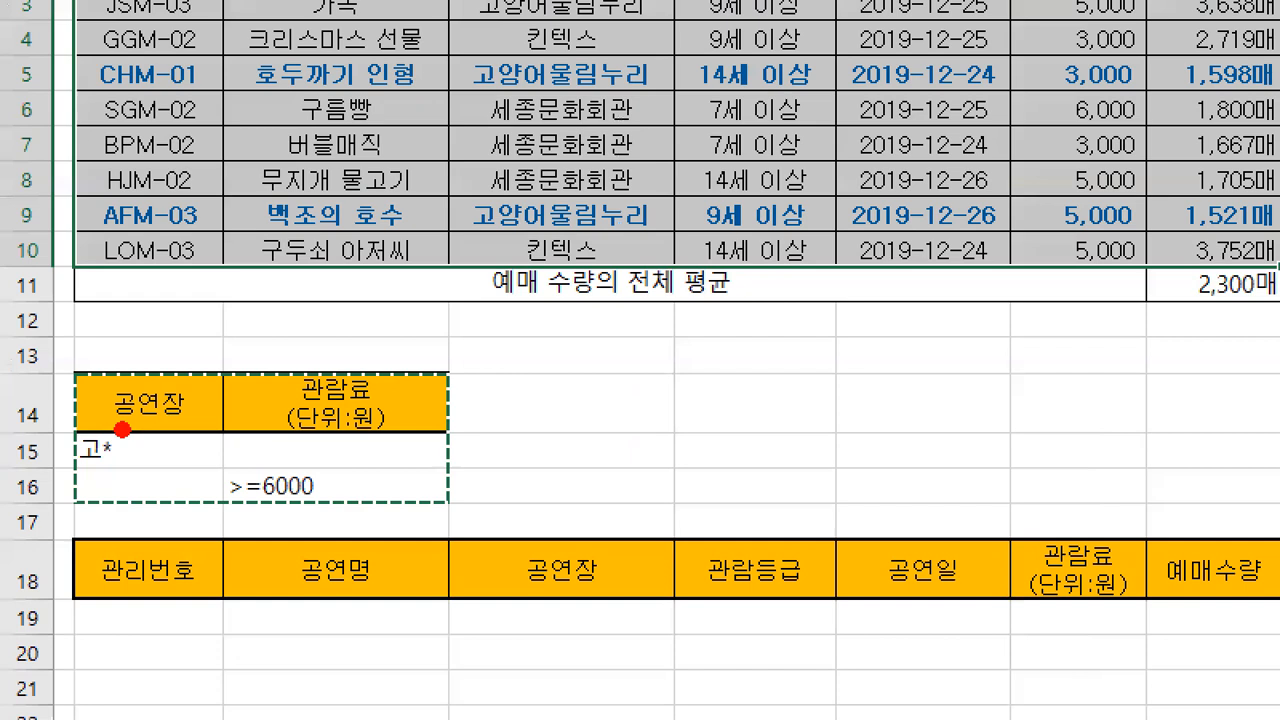
left_click_drag(61, 400, 75, 400)
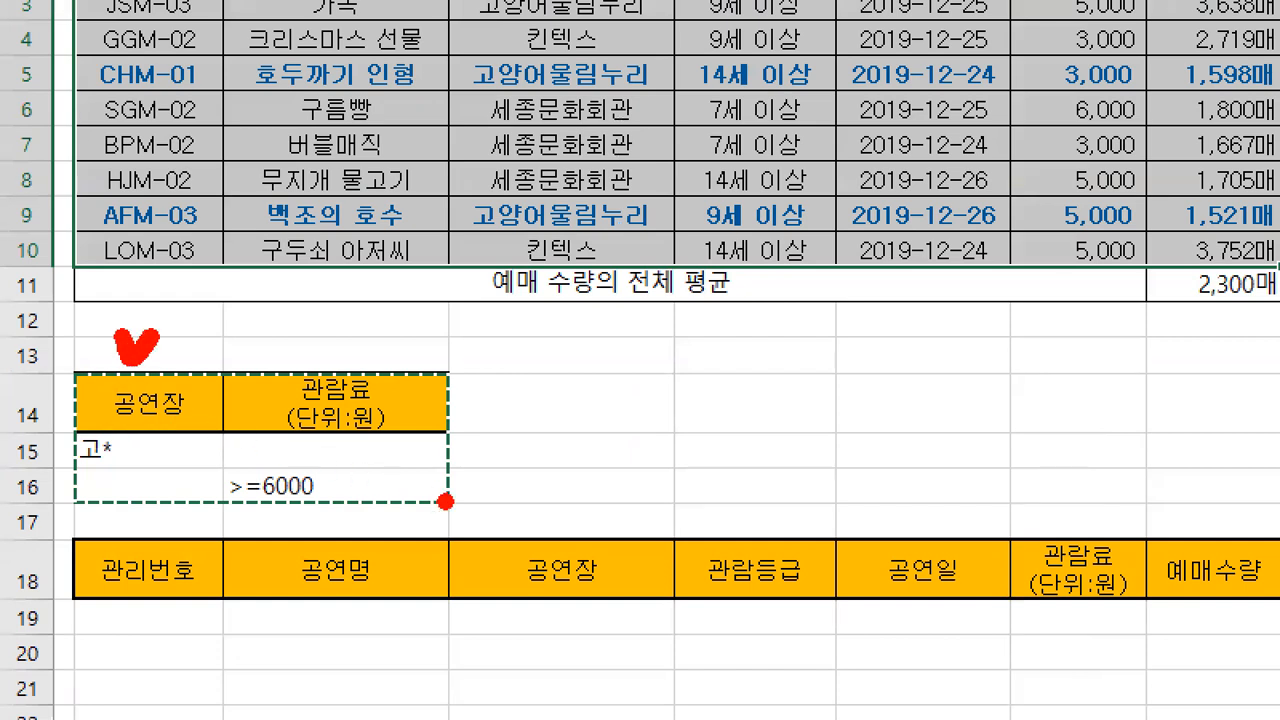
key("Escape")
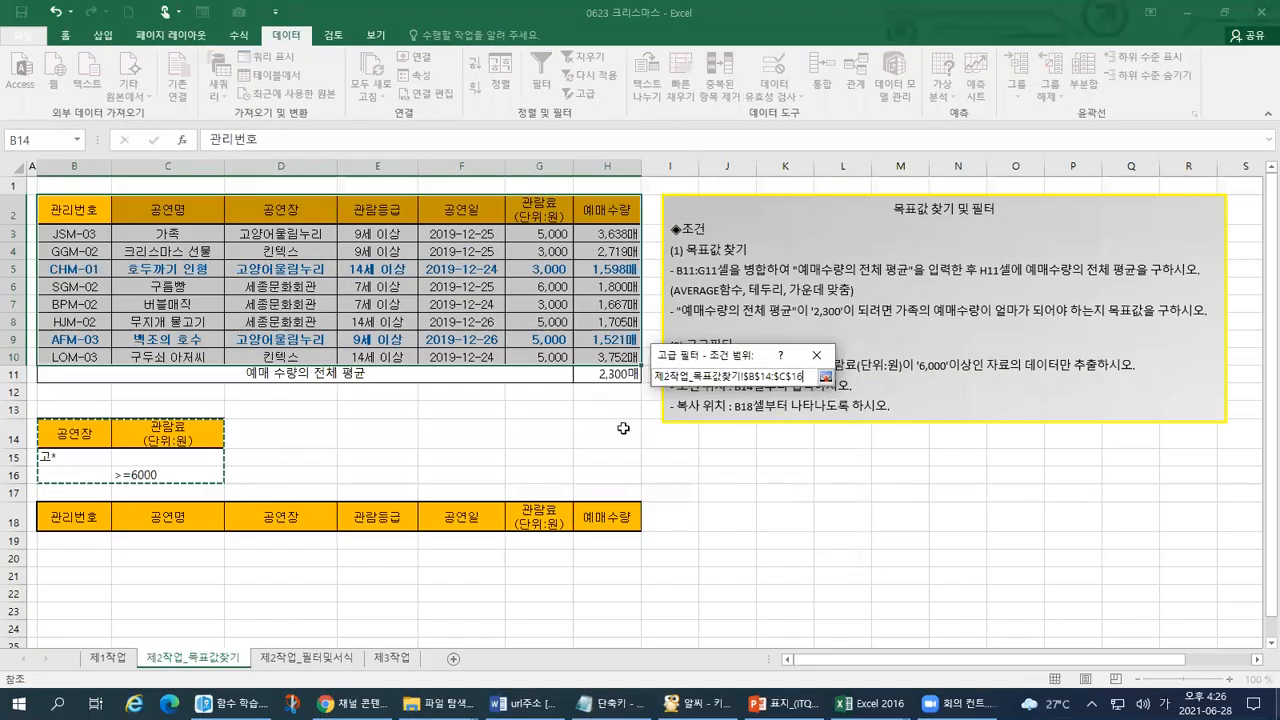
Place the 조건 범위 box beside the criteria table, underline its reference with the pen, and return to the full 고급 필터 dialog
left_click_drag(688, 362, 270, 439)
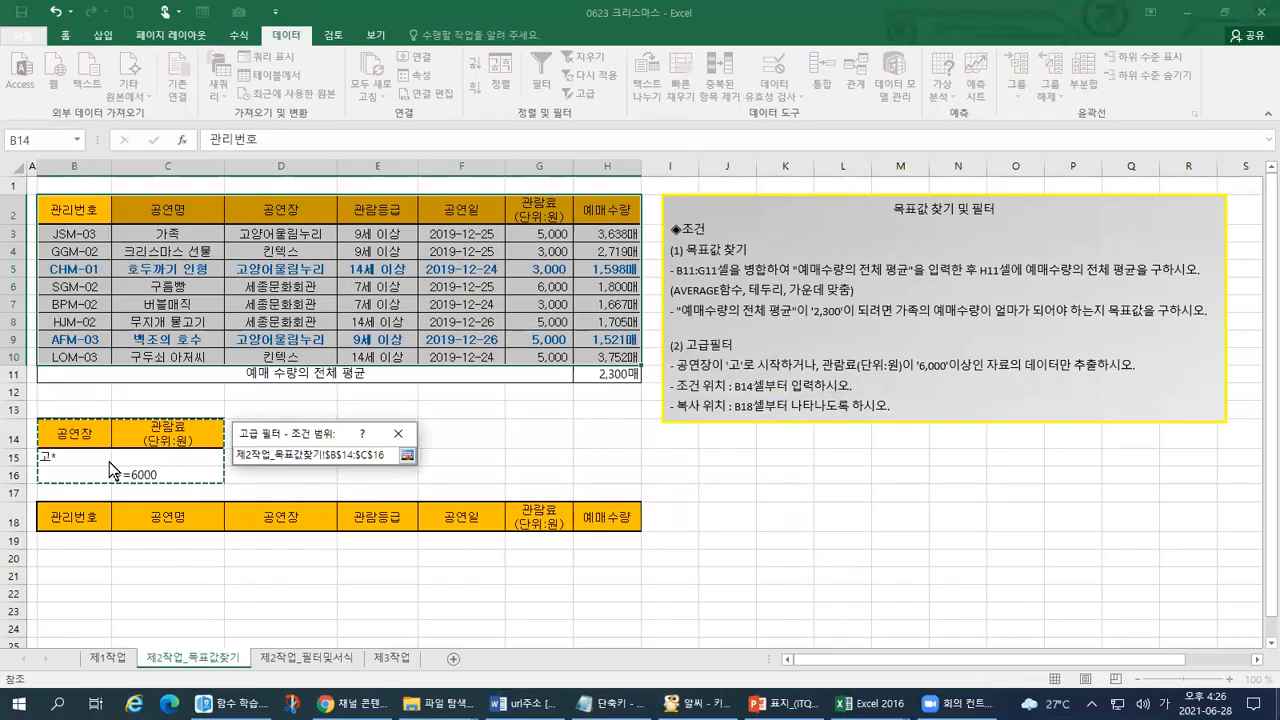
mouse_move(463, 470)
left_mouse_down()
mouse_move(778, 470)
mouse_move(786, 450)
mouse_move(866, 424)
mouse_move(845, 476)
mouse_move(774, 498)
left_mouse_up()
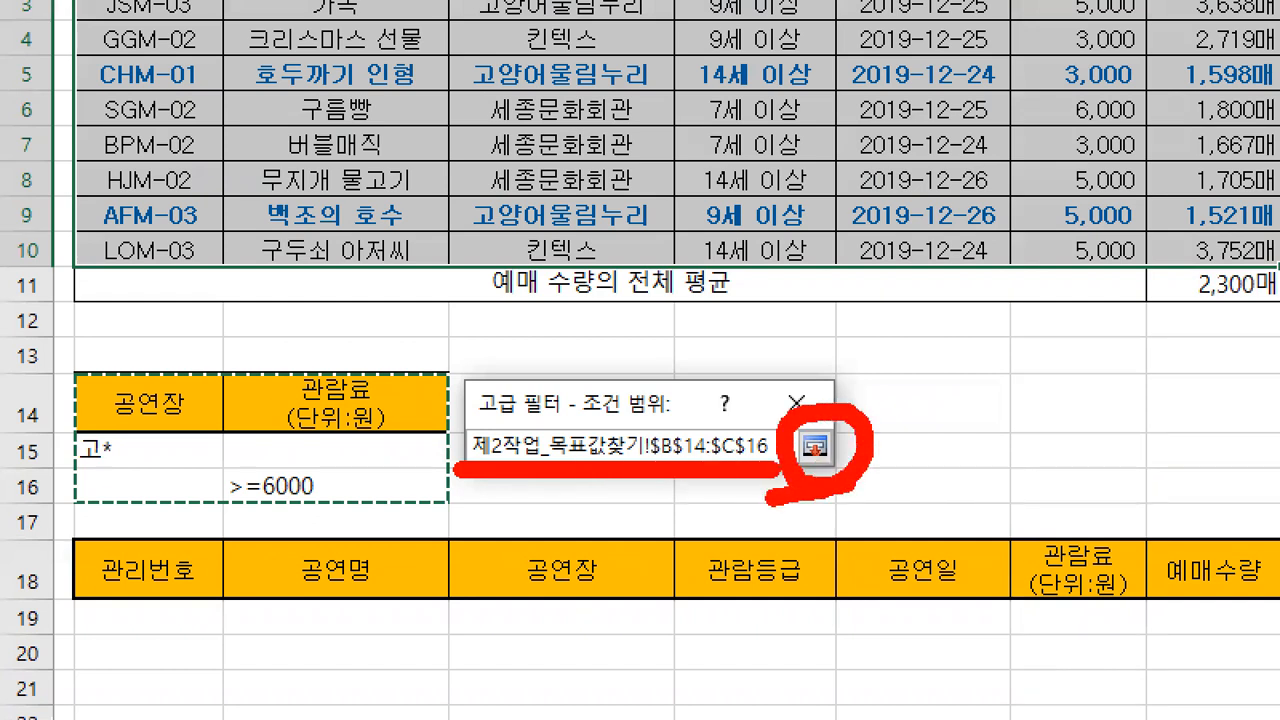
left_click_drag(834, 435, 836, 450)
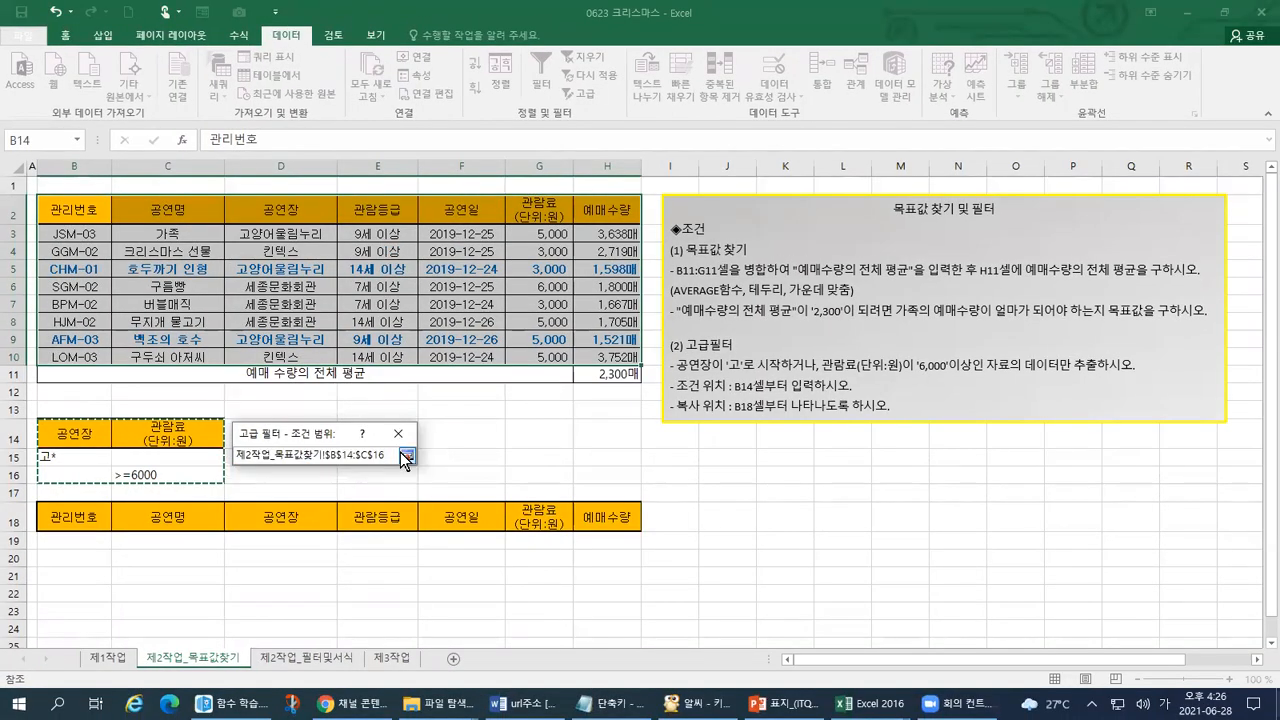
left_click(808, 444)
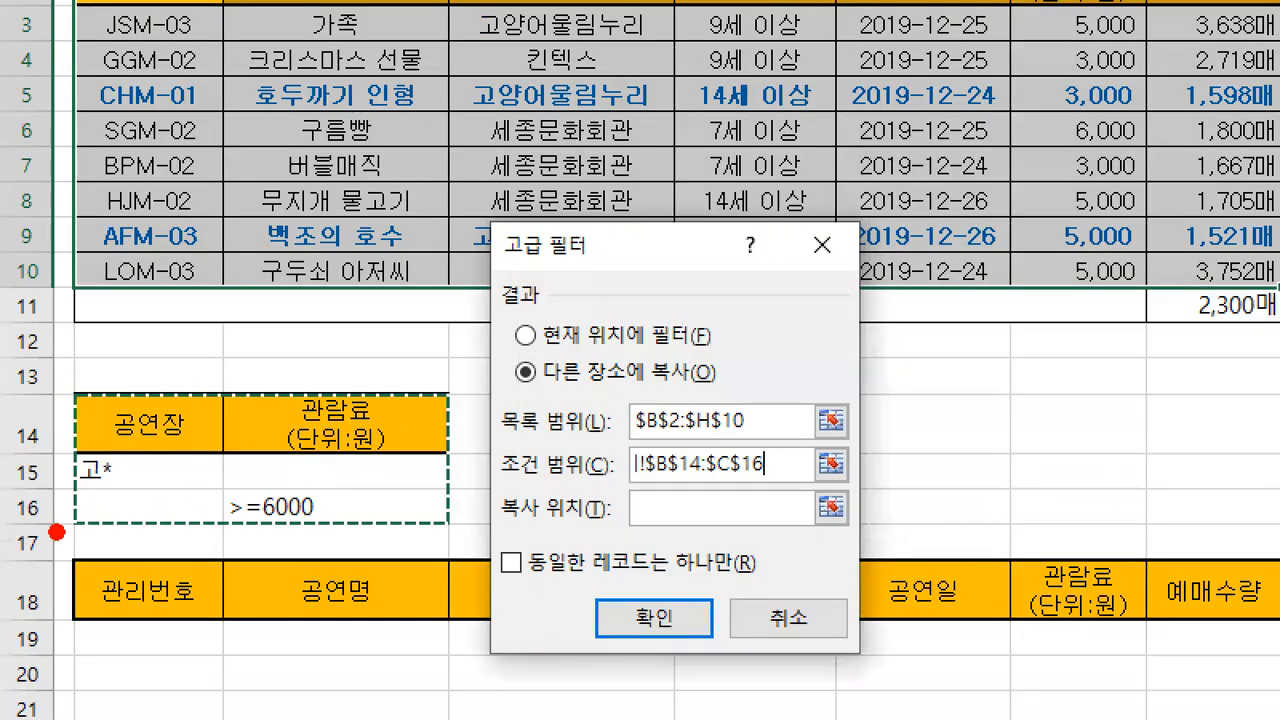
Mark the criteria block and the 복사 위치 field with the pen, and set 복사 위치 to the header row B18:H18
mouse_move(57, 531)
left_mouse_down()
mouse_move(442, 526)
mouse_move(462, 521)
mouse_move(500, 461)
mouse_move(505, 535)
mouse_move(596, 529)
left_mouse_up()
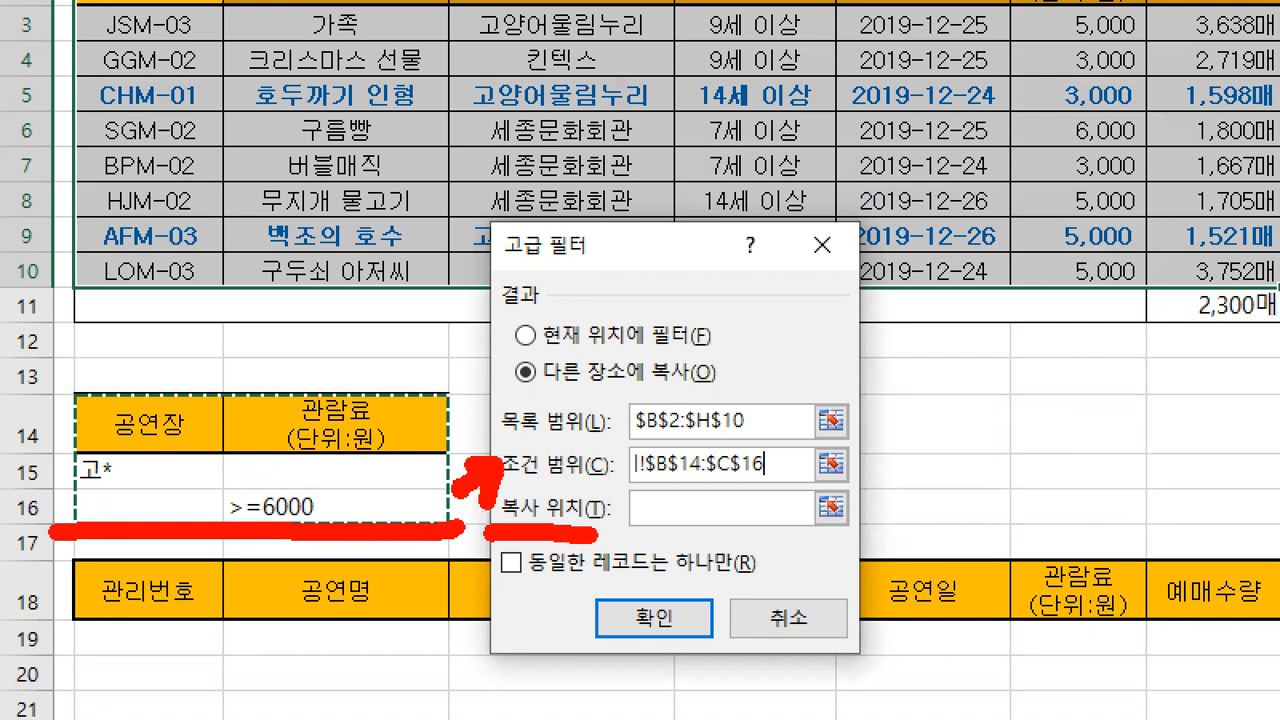
mouse_move(848, 552)
left_mouse_down()
mouse_move(786, 524)
mouse_move(846, 462)
mouse_move(878, 505)
mouse_move(802, 568)
left_mouse_up()
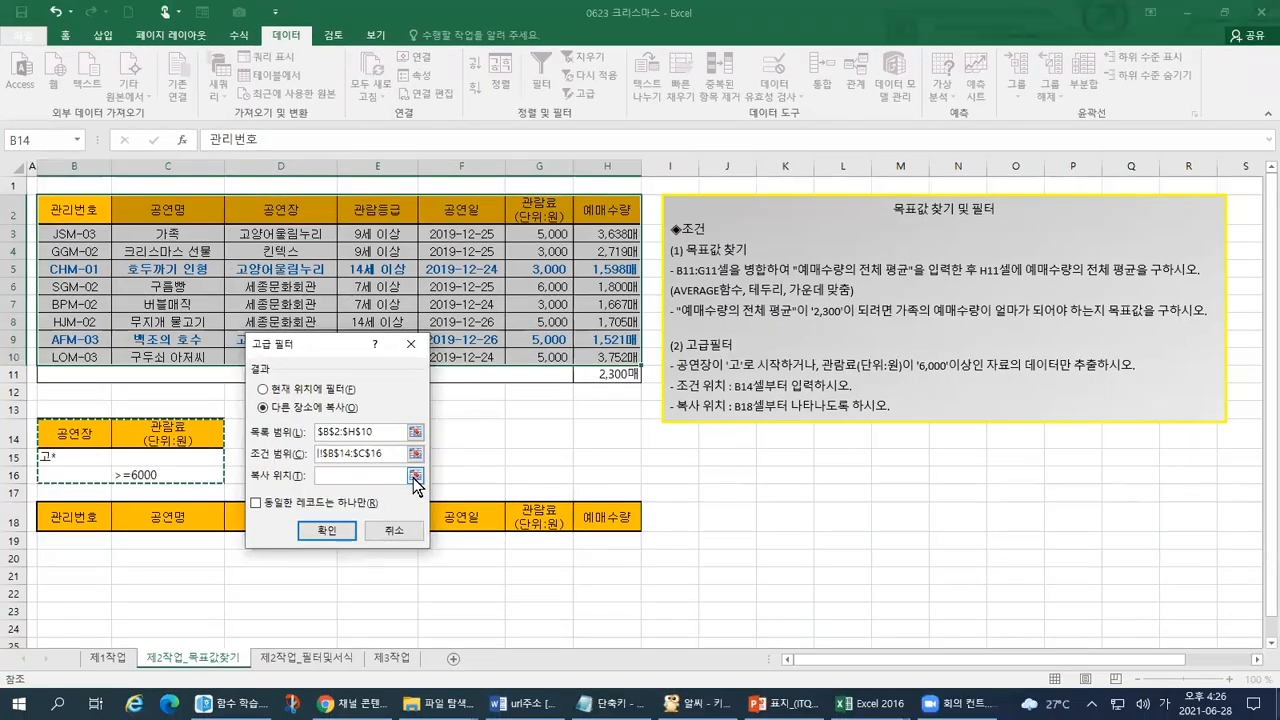
left_click(830, 508)
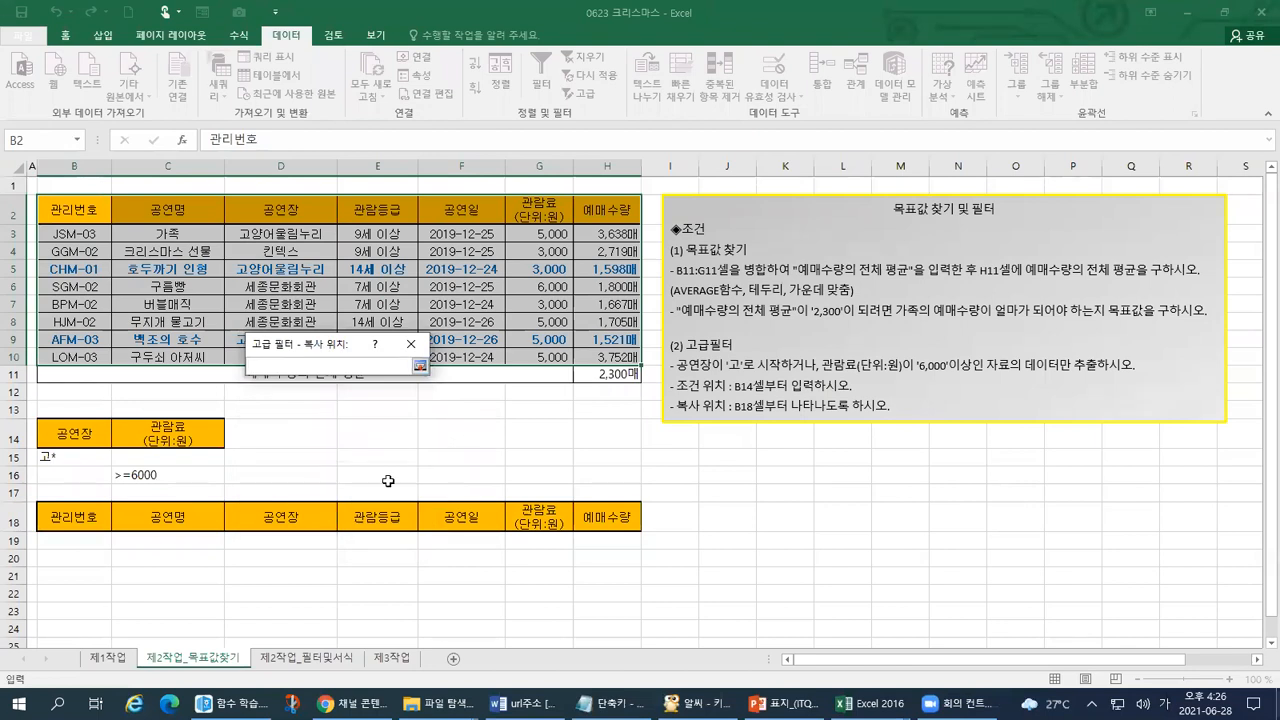
left_click(76, 519)
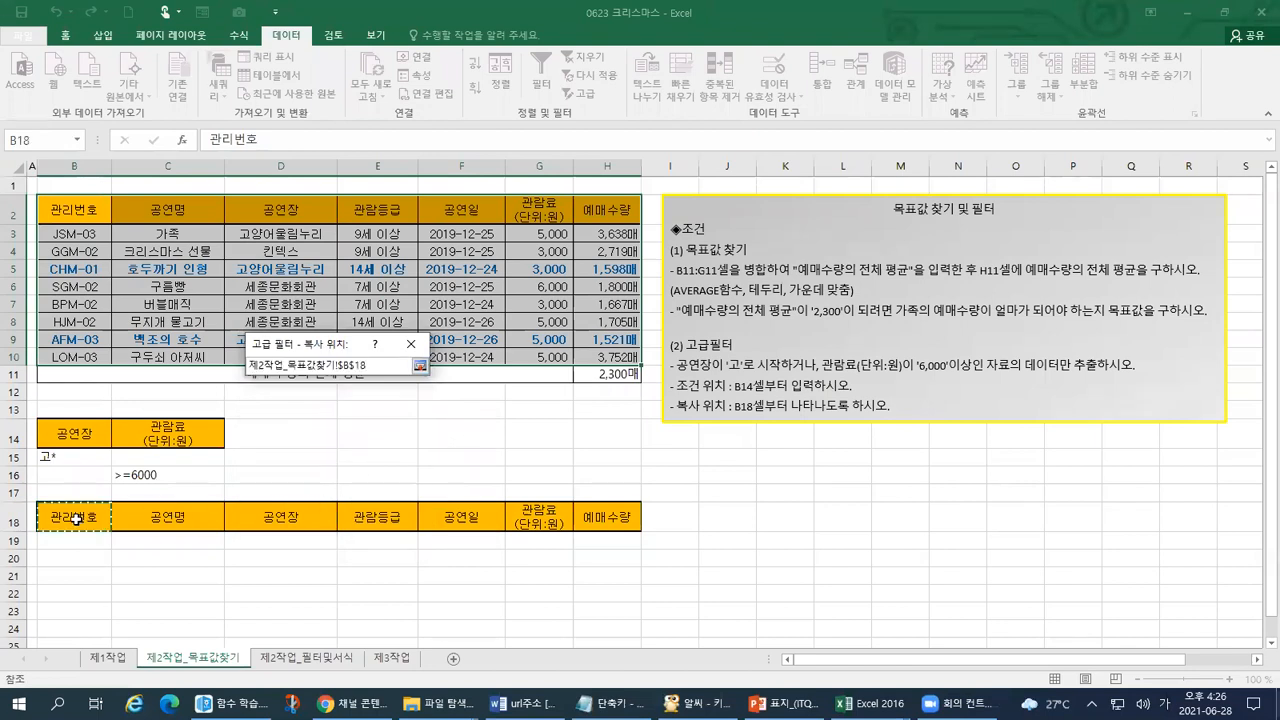
left_click_drag(76, 519, 594, 520)
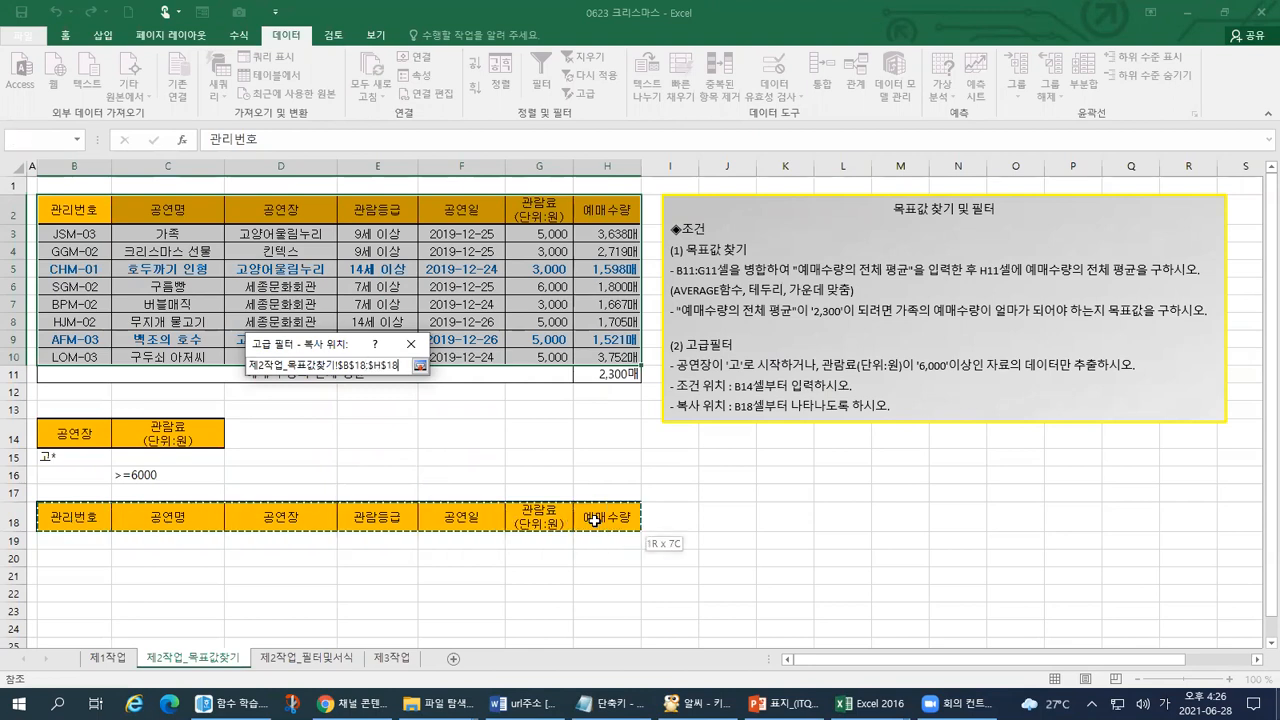
left_click_drag(594, 520, 594, 520)
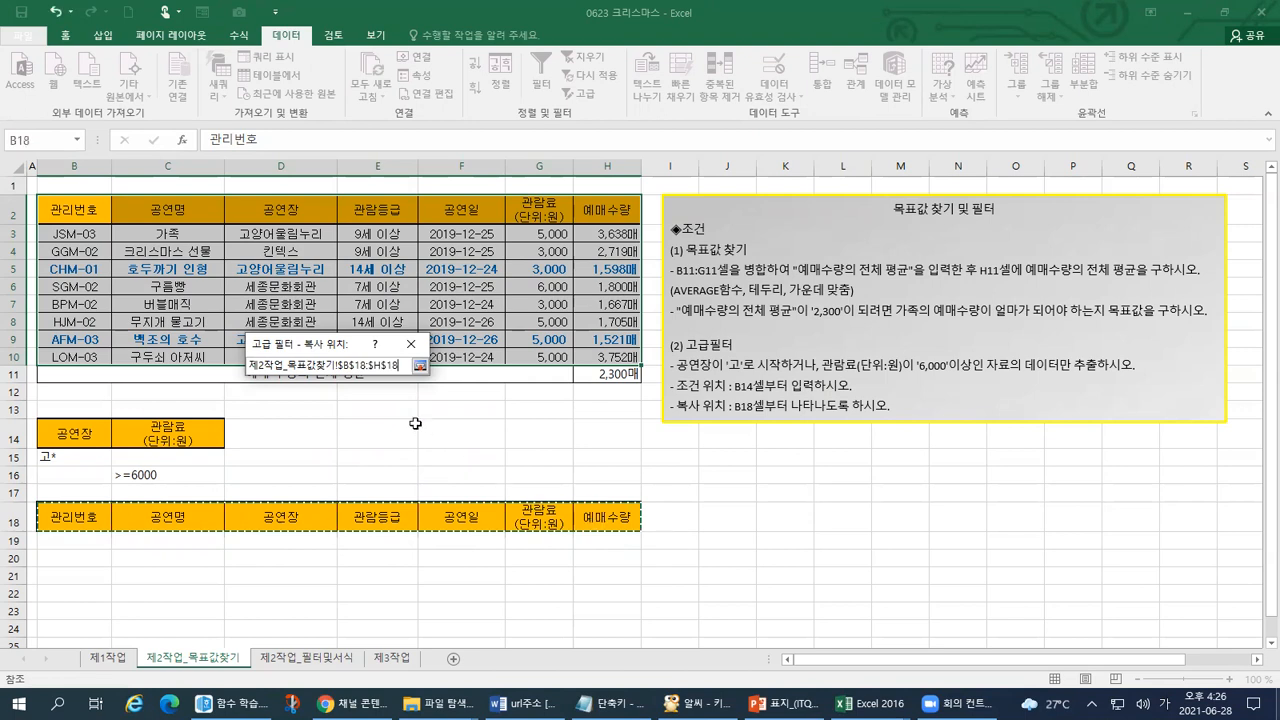
left_click(422, 367)
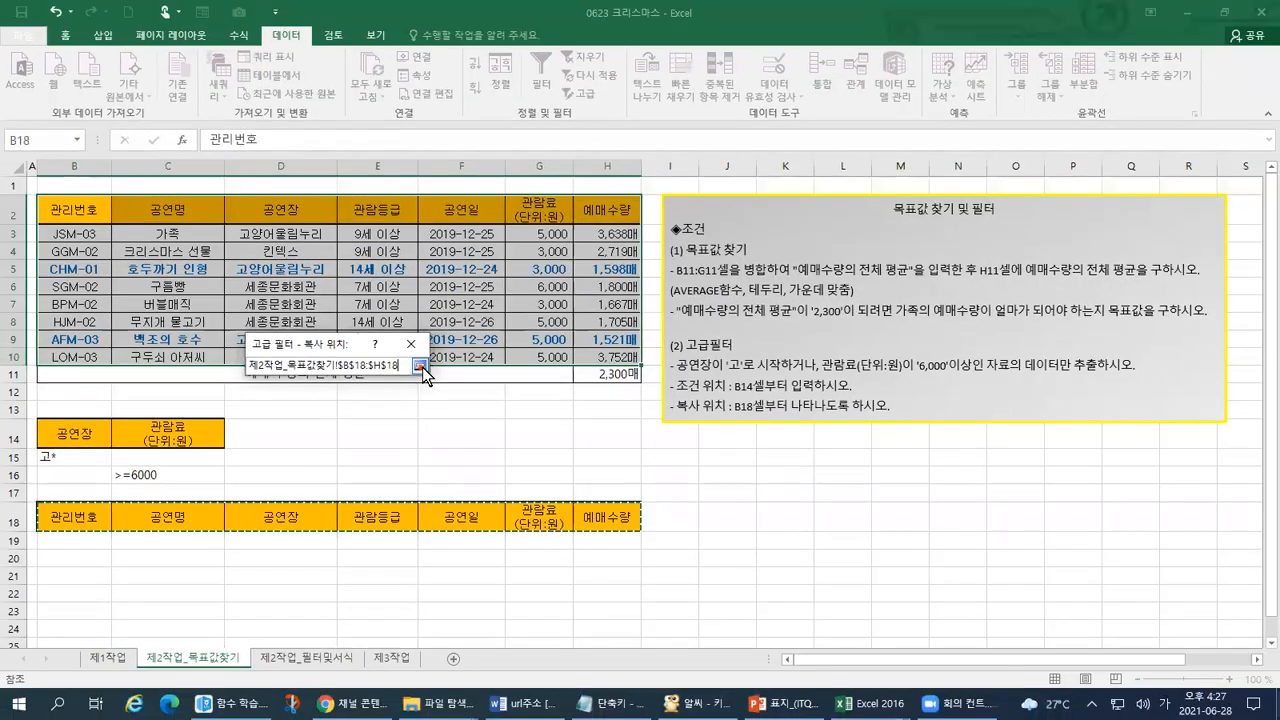
left_click(418, 366)
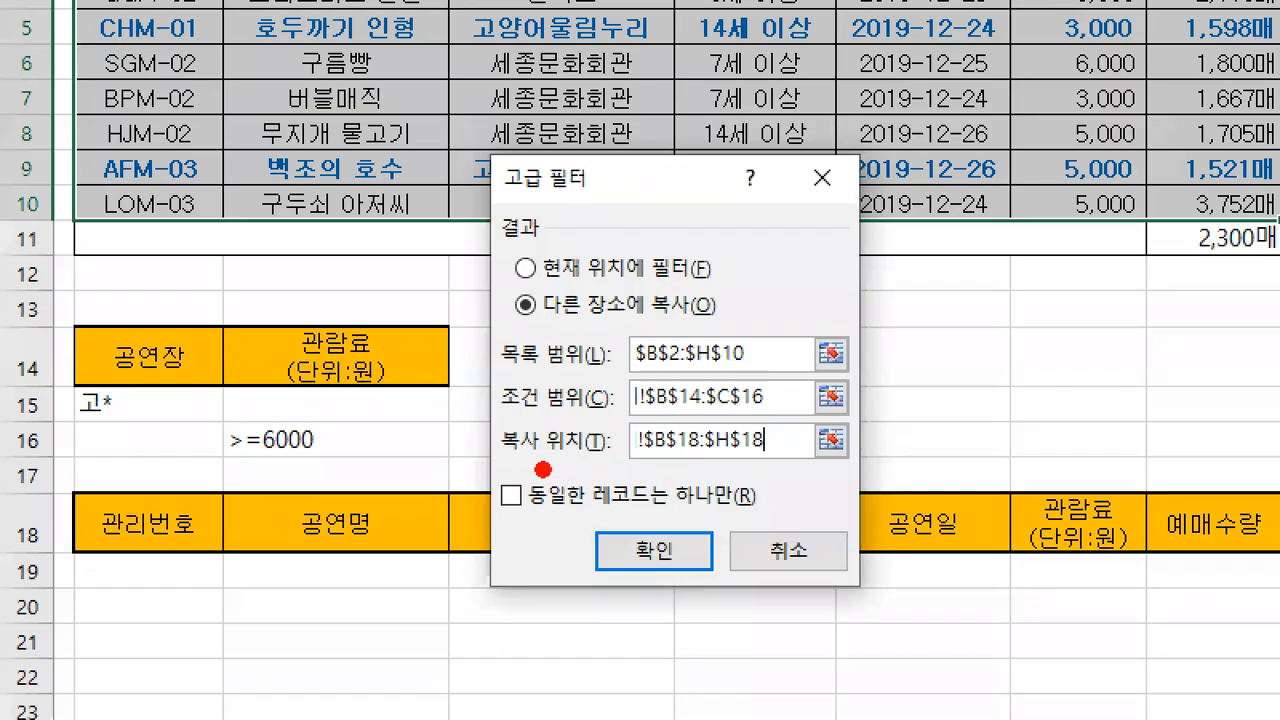
Underline the 복사 위치 range with the pen and run the advanced filter
left_click_drag(485, 465, 776, 463)
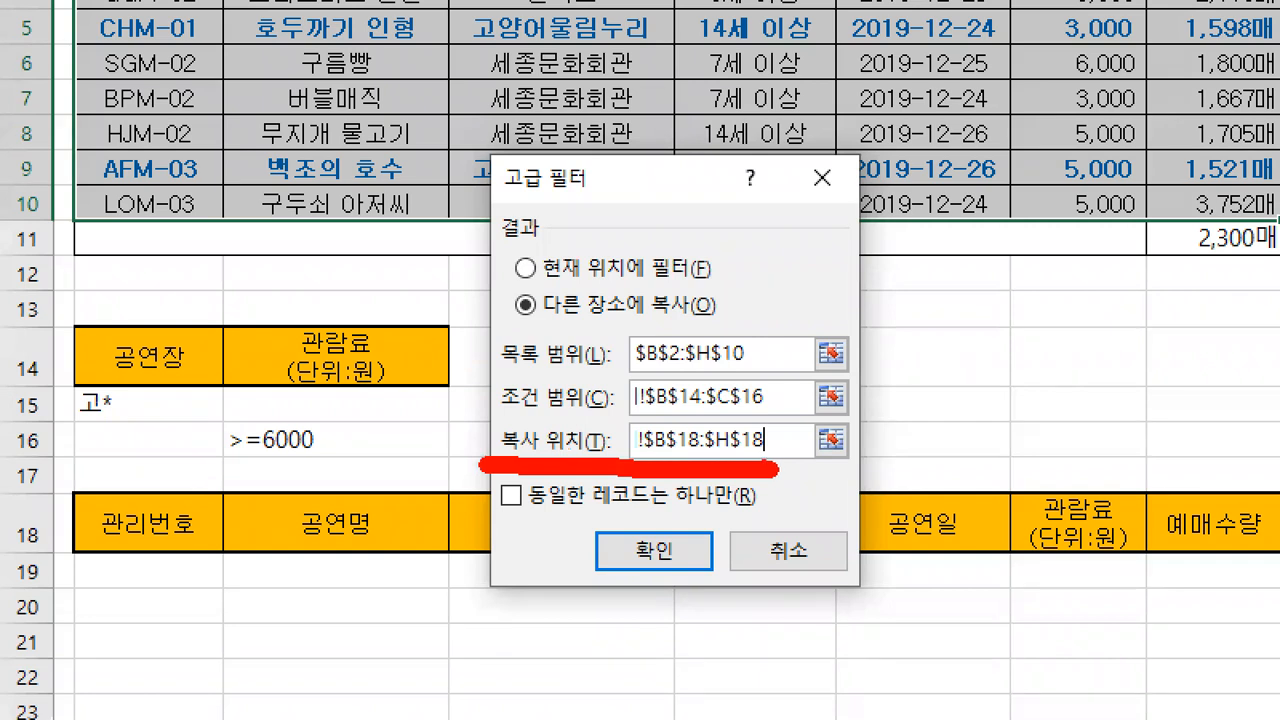
mouse_move(704, 592)
left_mouse_down()
mouse_move(578, 545)
mouse_move(738, 508)
mouse_move(688, 606)
left_mouse_up()
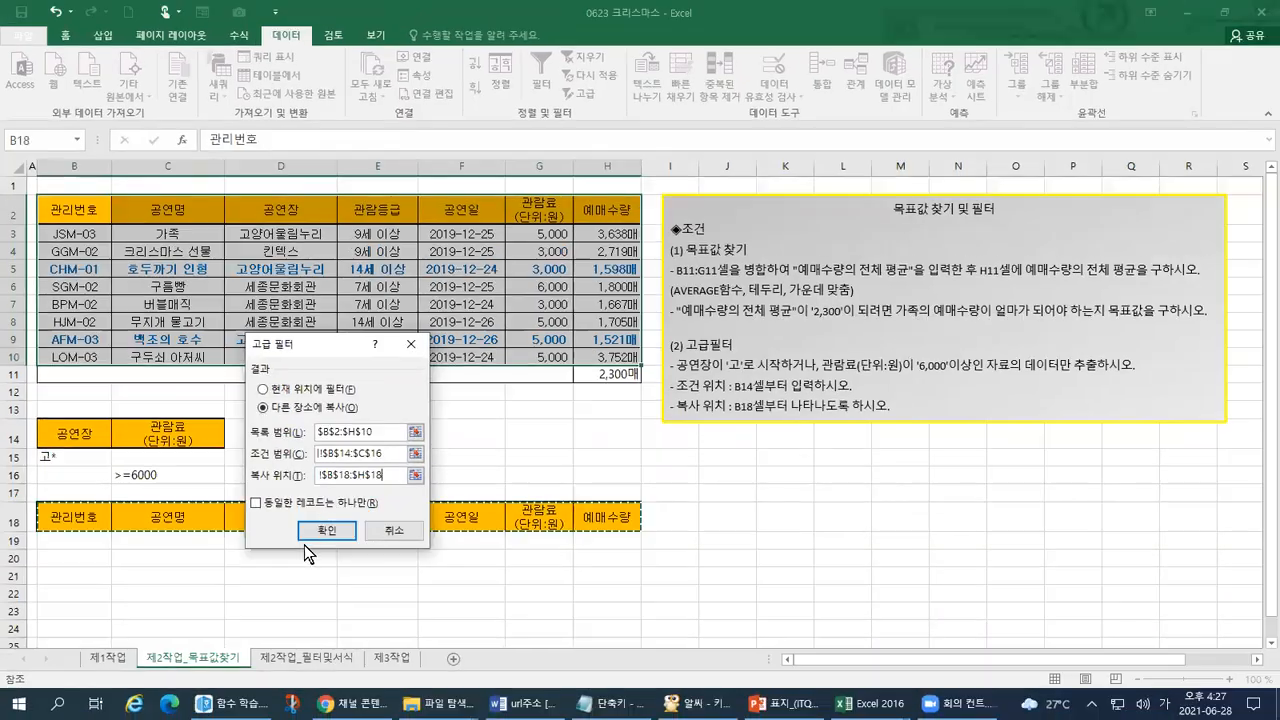
left_click(318, 532)
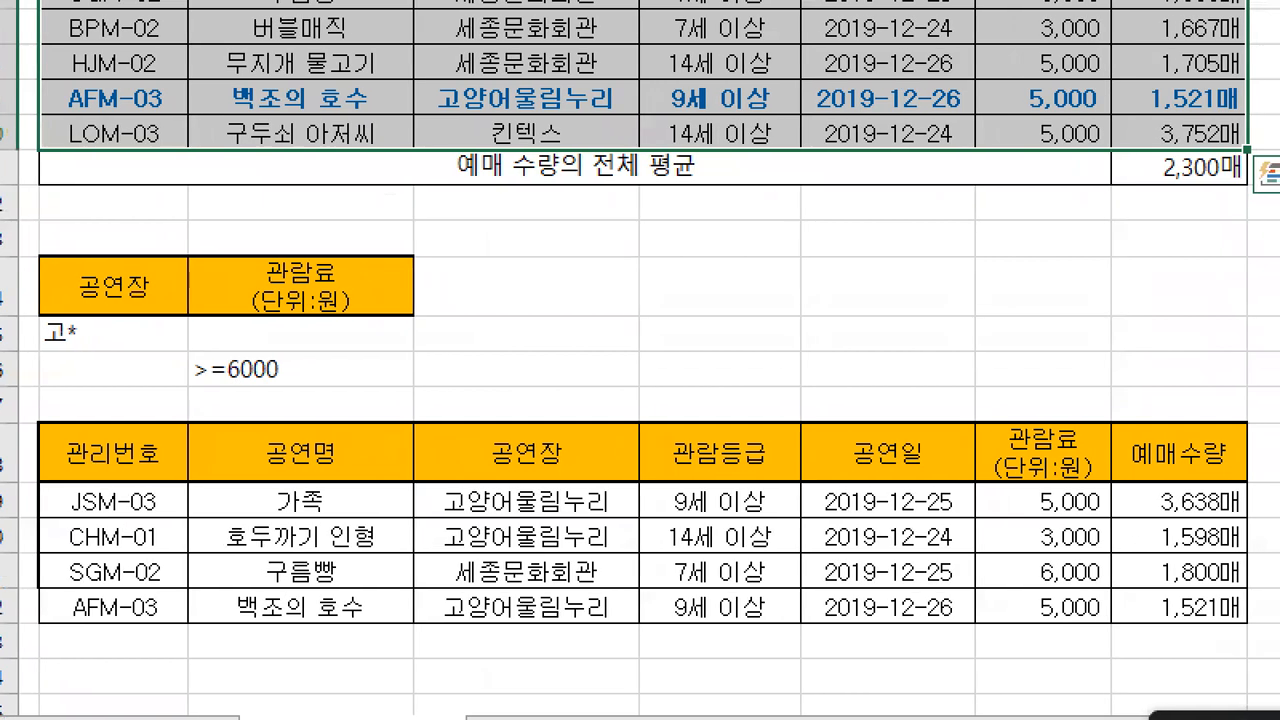
Circle the 공연장 and 관람료 criteria with the pen and mark the extracted rows whose venue is 고양어울림누리
mouse_move(150, 394)
left_mouse_down()
mouse_move(27, 354)
mouse_move(113, 242)
mouse_move(124, 414)
left_mouse_up()
mouse_move(292, 402)
left_mouse_down()
mouse_move(234, 405)
mouse_move(358, 258)
mouse_move(270, 420)
left_mouse_up()
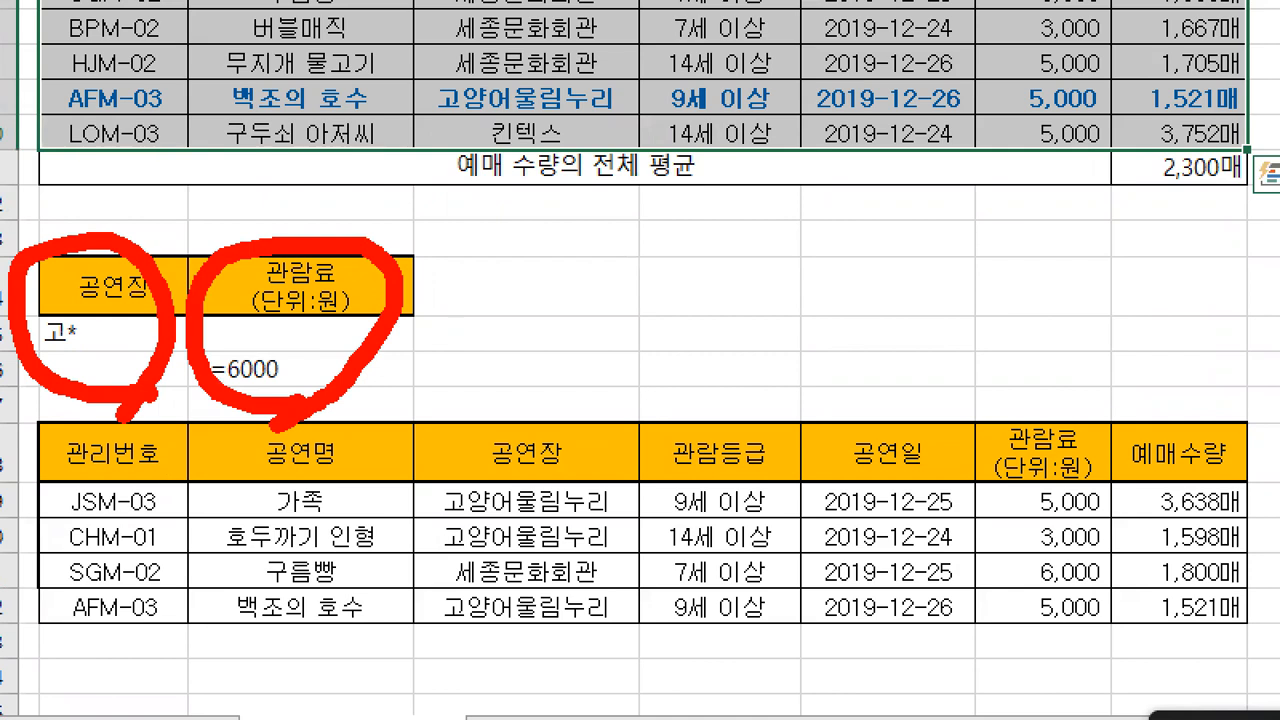
mouse_move(143, 207)
left_mouse_down()
mouse_move(130, 212)
mouse_move(140, 248)
mouse_move(190, 190)
left_mouse_up()
mouse_move(86, 348)
left_mouse_down()
mouse_move(100, 328)
mouse_move(101, 361)
left_mouse_up()
left_click_drag(434, 481, 420, 540)
left_click_drag(429, 607, 438, 592)
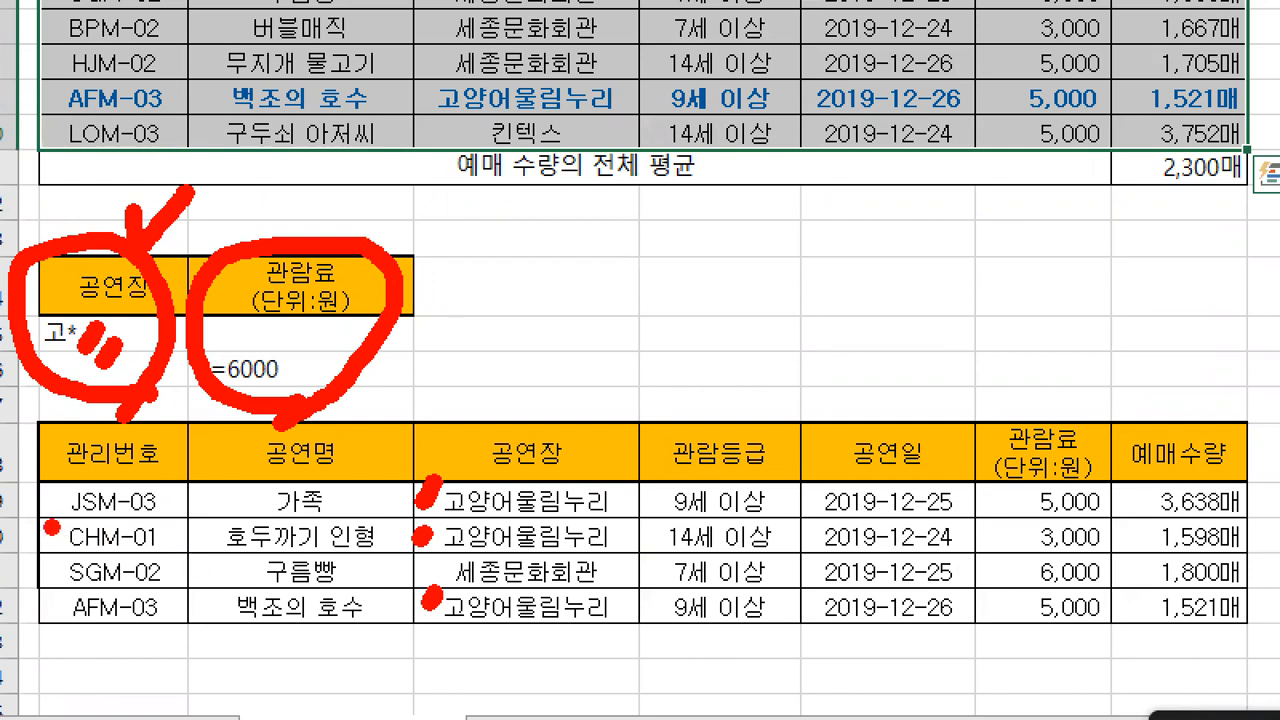
mouse_move(54, 495)
left_mouse_down()
mouse_move(42, 512)
mouse_move(60, 532)
left_mouse_up()
left_click_drag(30, 612, 56, 602)
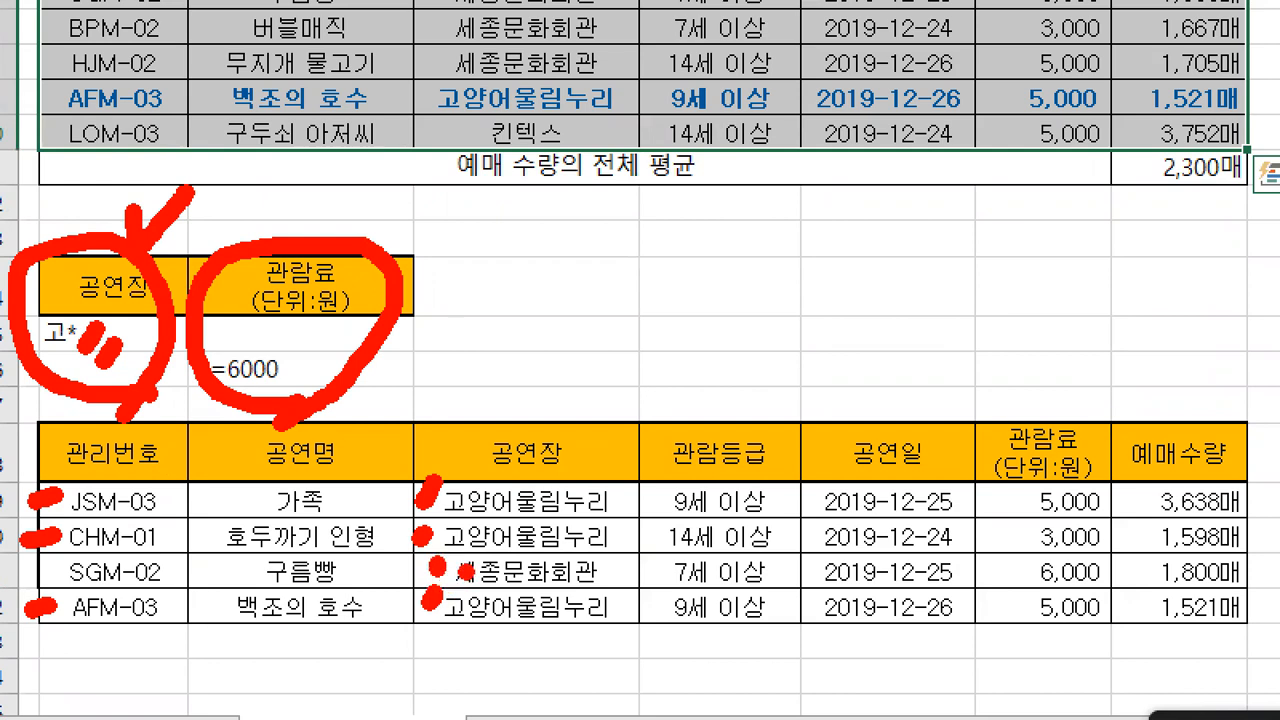
Mark the 관람료 criterion and extracted fees, draw an arrow from 세종문화회관 to 6,000, circle the results, and leave the annotation
mouse_move(284, 334)
left_mouse_down()
mouse_move(301, 355)
mouse_move(334, 320)
left_mouse_up()
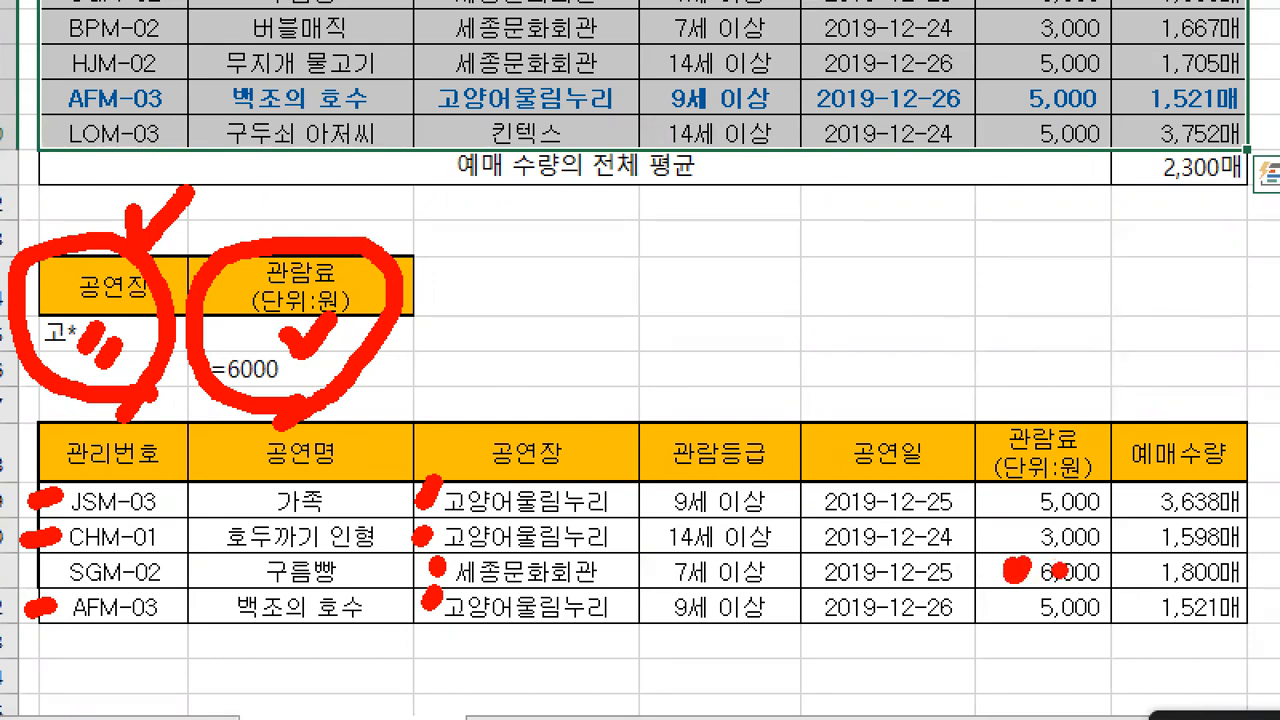
left_click(1022, 535)
left_click(1034, 579)
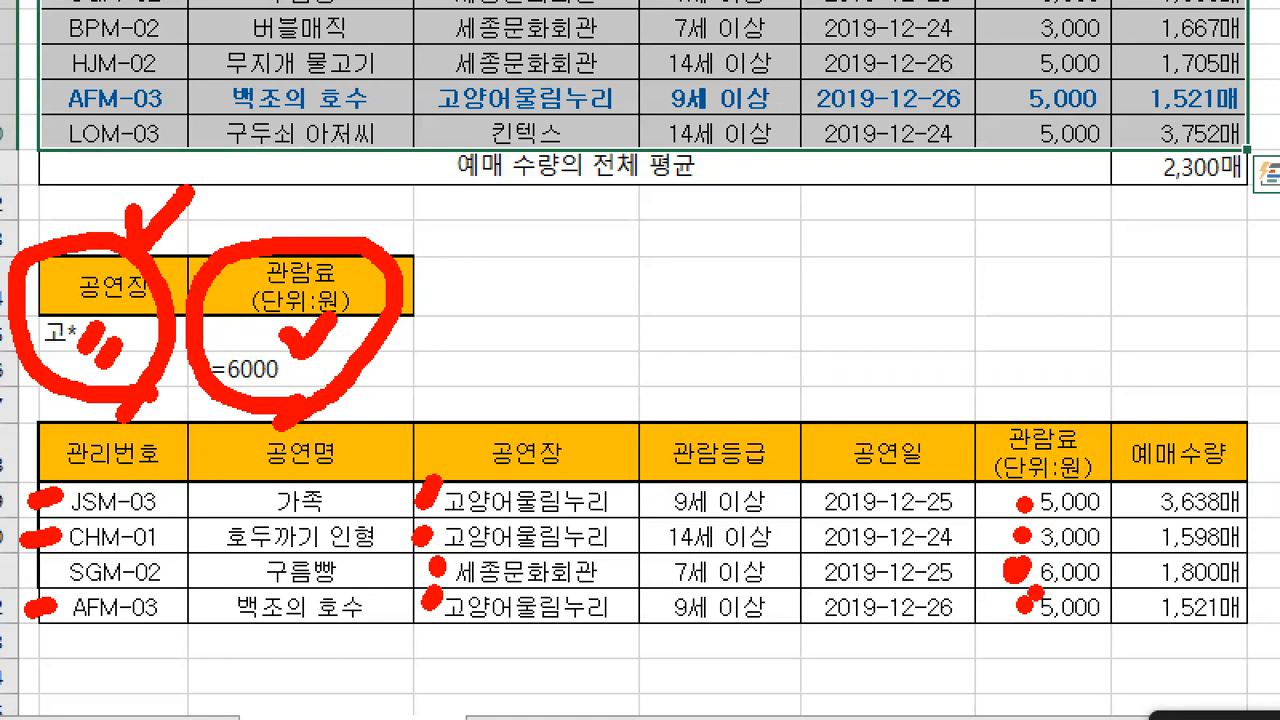
left_click_drag(622, 574, 985, 572)
mouse_move(955, 533)
left_mouse_down()
mouse_move(993, 572)
mouse_move(942, 630)
left_mouse_up()
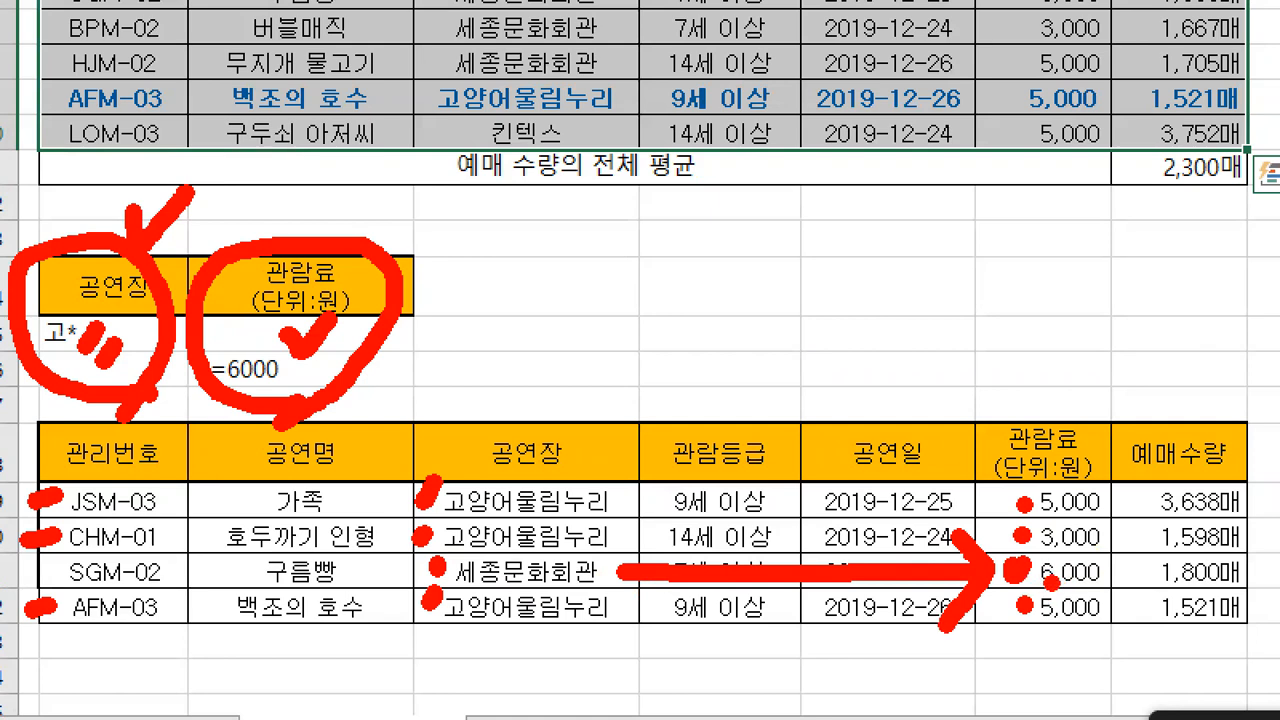
mouse_move(245, 185)
left_mouse_down()
mouse_move(272, 236)
mouse_move(330, 185)
left_mouse_up()
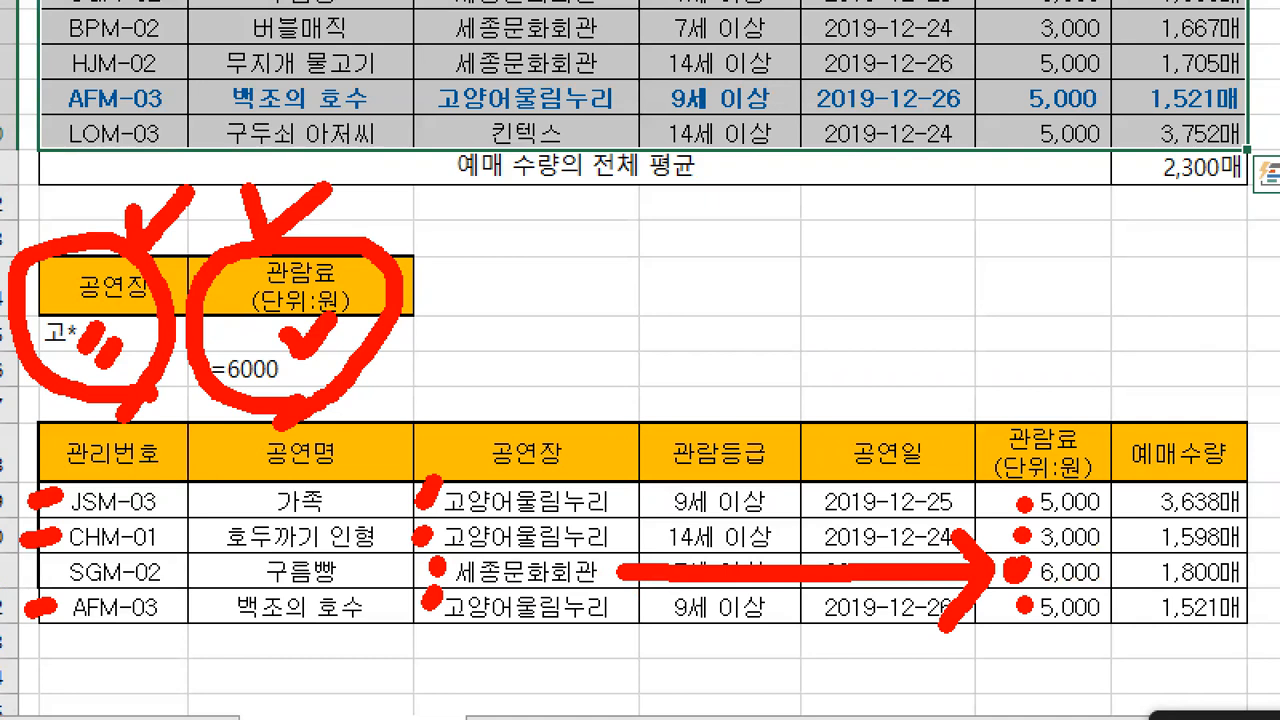
mouse_move(432, 652)
left_mouse_down()
mouse_move(245, 668)
mouse_move(262, 362)
mouse_move(1035, 490)
mouse_move(740, 690)
mouse_move(378, 688)
left_mouse_up()
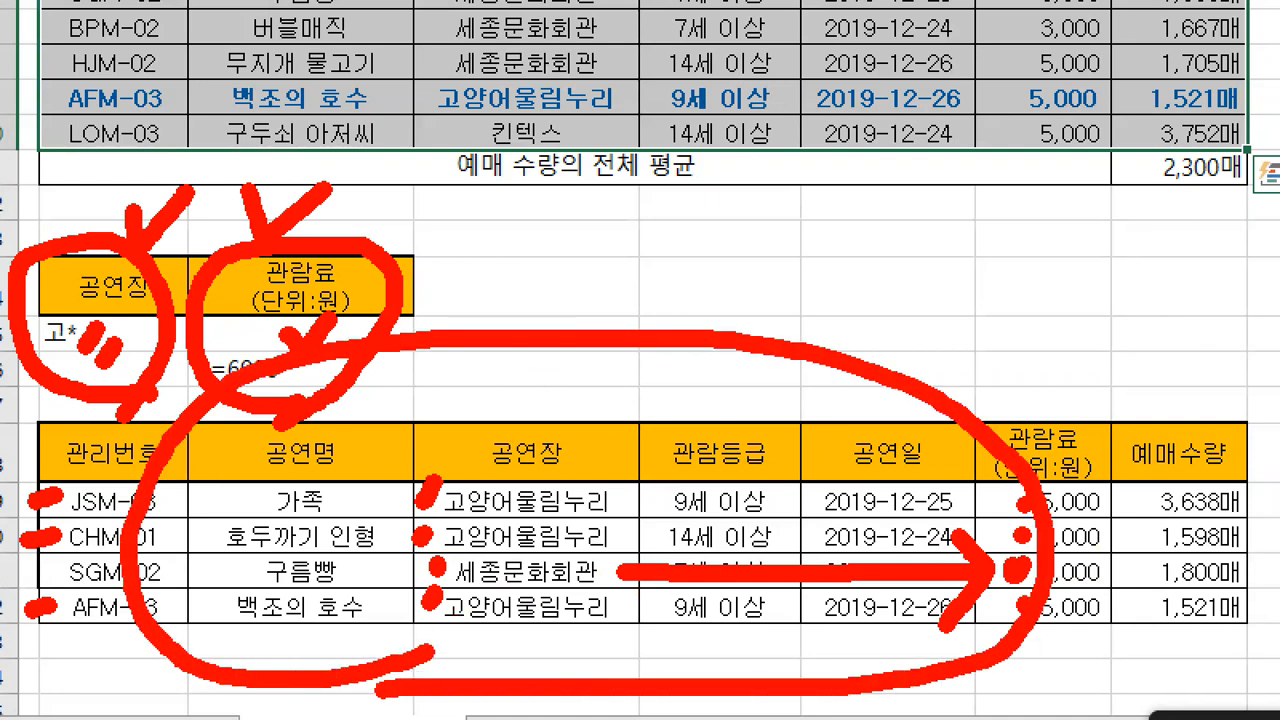
key("Escape")
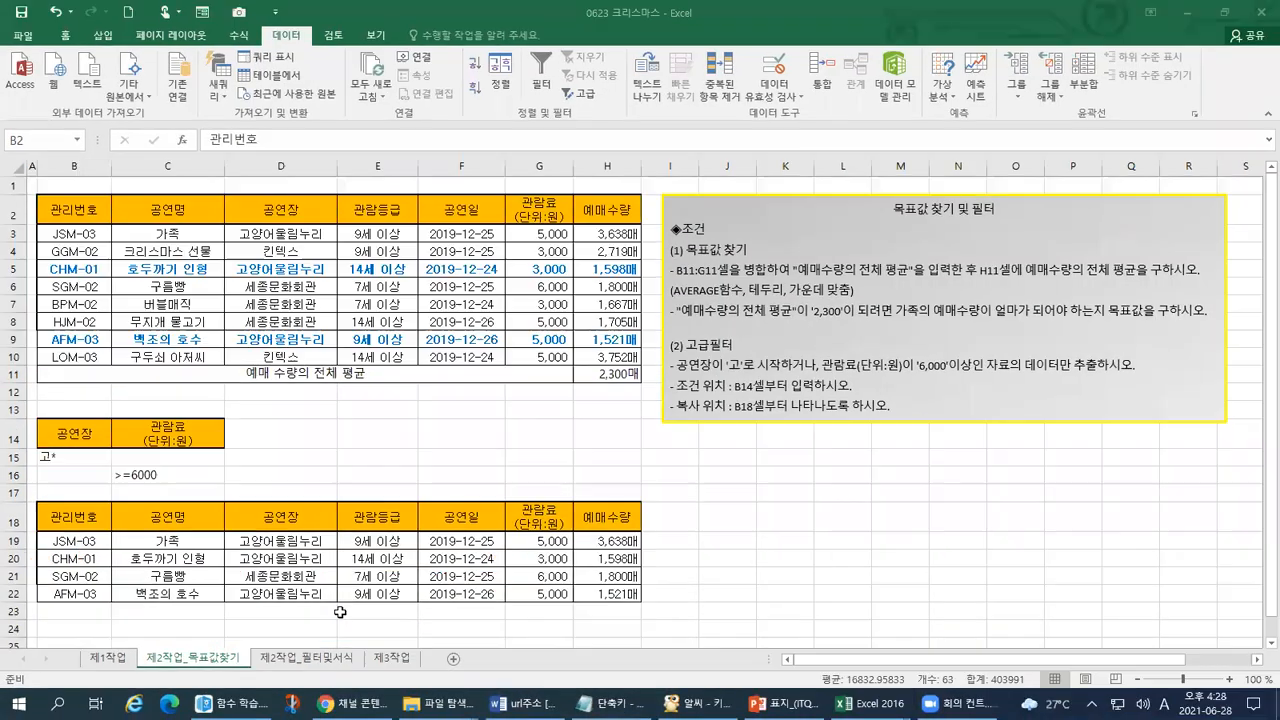
Tick the task box title and mark the 목표값 찾기 and 고급필터 headings with the pen, and leave the annotation
key("ctrl+a")
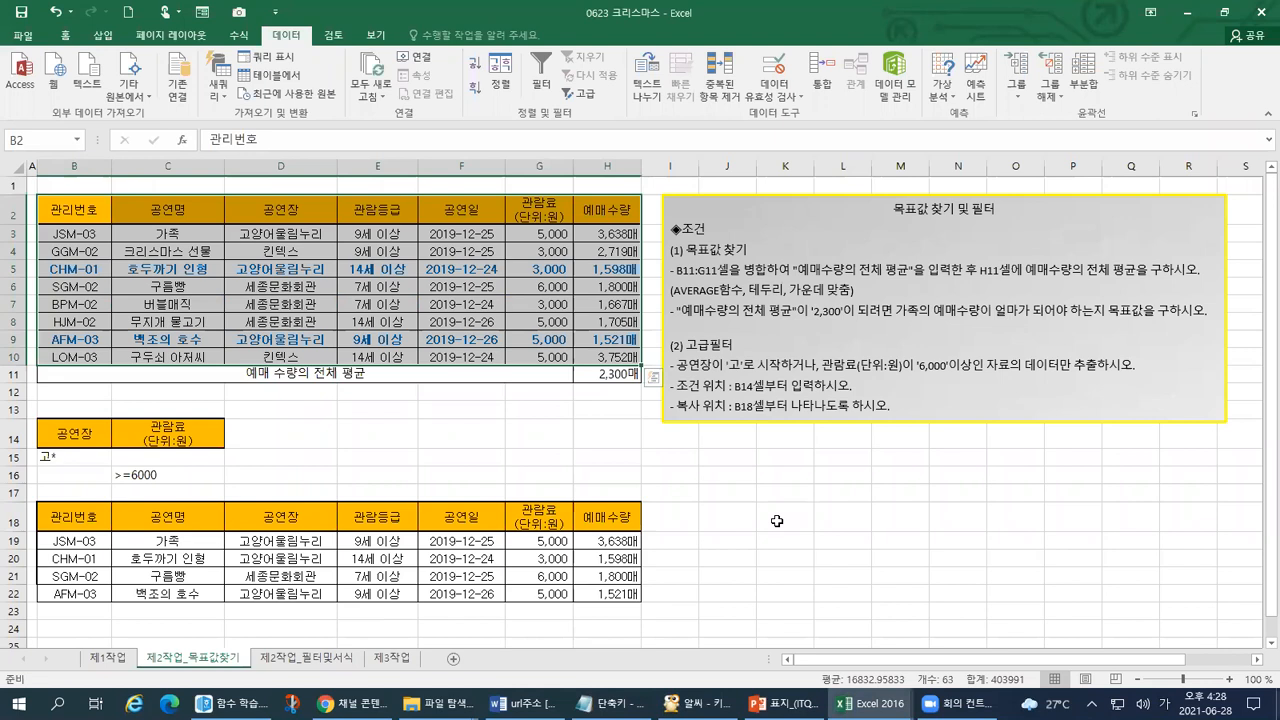
key("ctrl+1")
left_click(1190, 253)
mouse_move(511, 93)
left_mouse_down()
mouse_move(572, 130)
mouse_move(622, 82)
left_mouse_up()
left_click_drag(118, 234, 134, 262)
left_click_drag(120, 436, 134, 468)
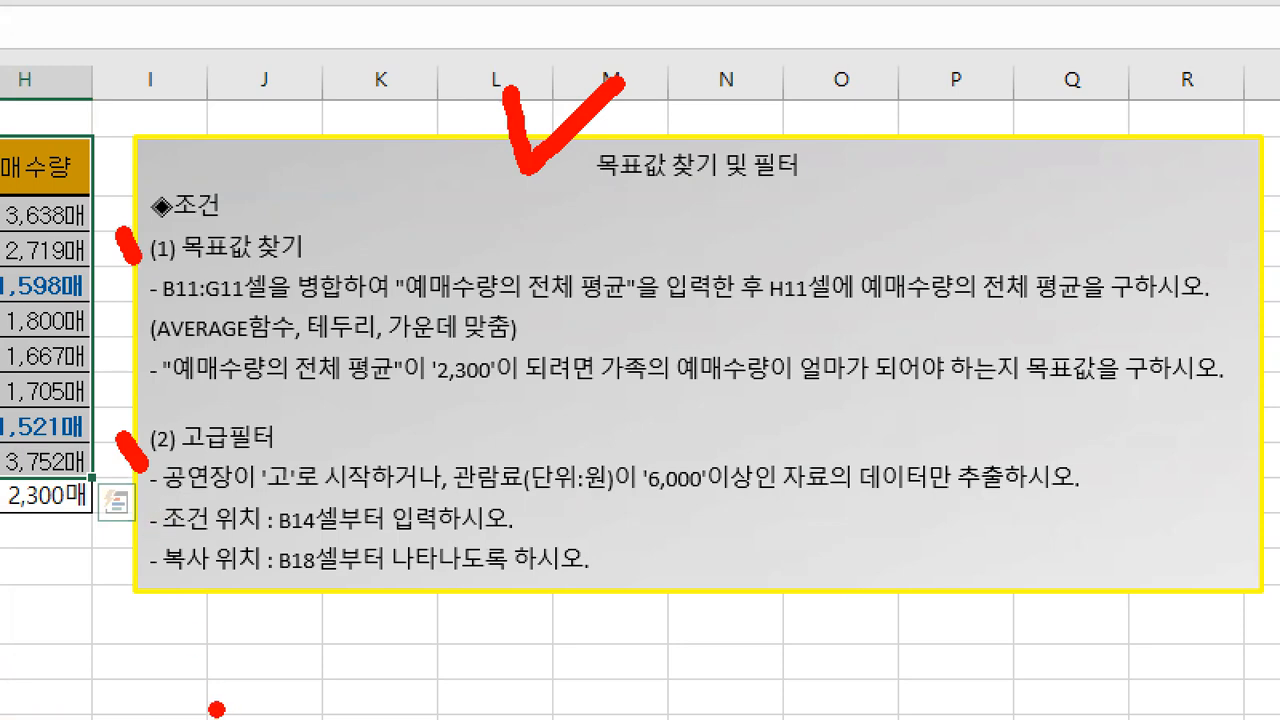
key("Escape")
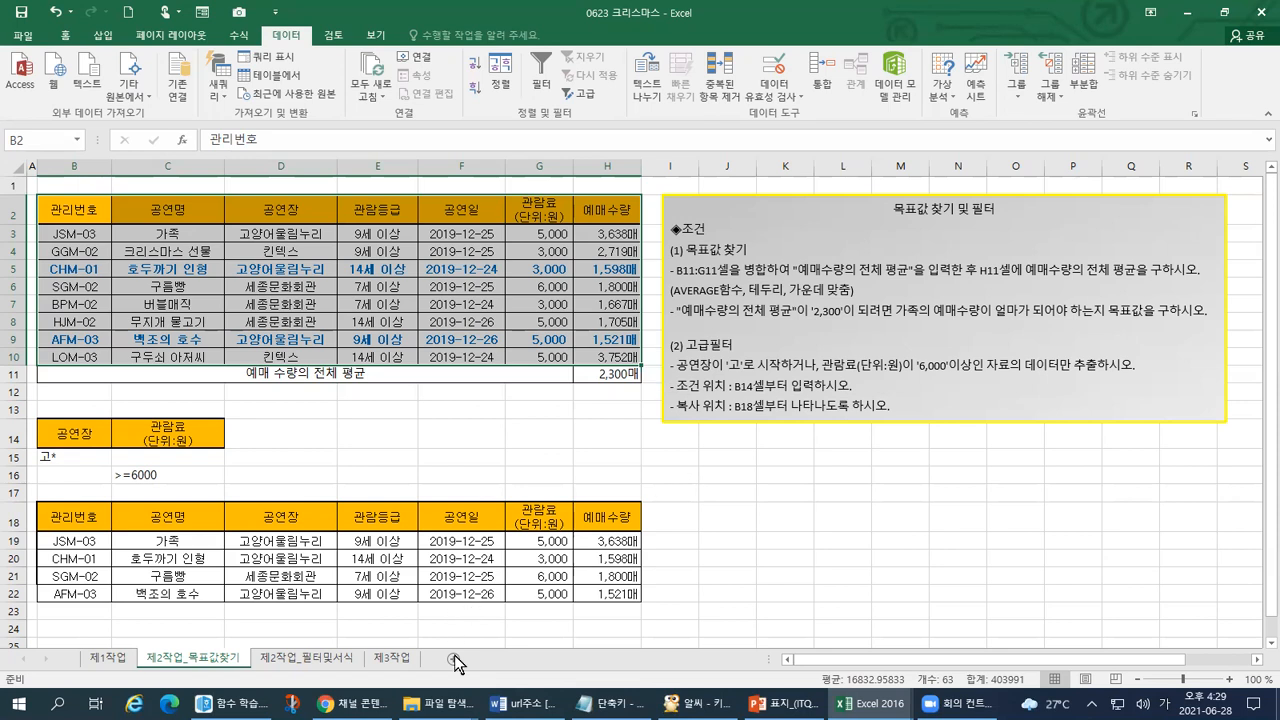
Open the ITQ 0503 엑셀 folder window, circle the list of practice workbooks with the pen, and return to the 0623 크리스마스 workbook
left_click(440, 702)
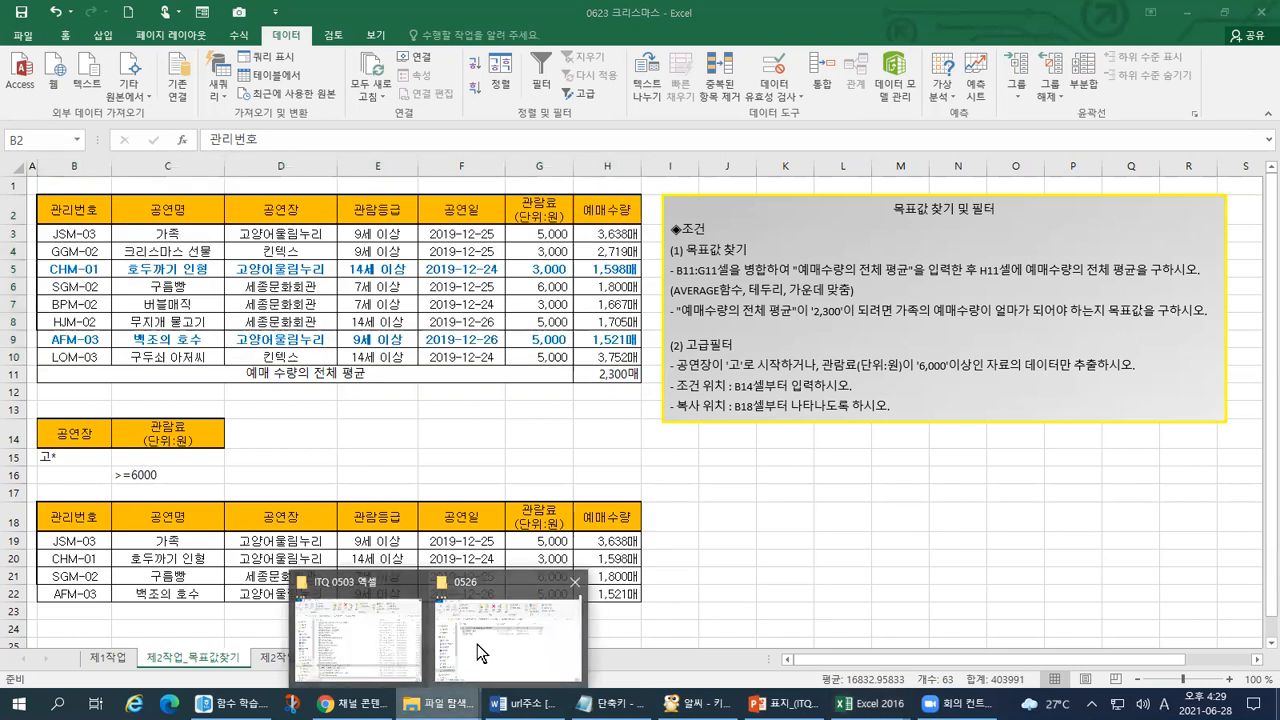
left_click(368, 640)
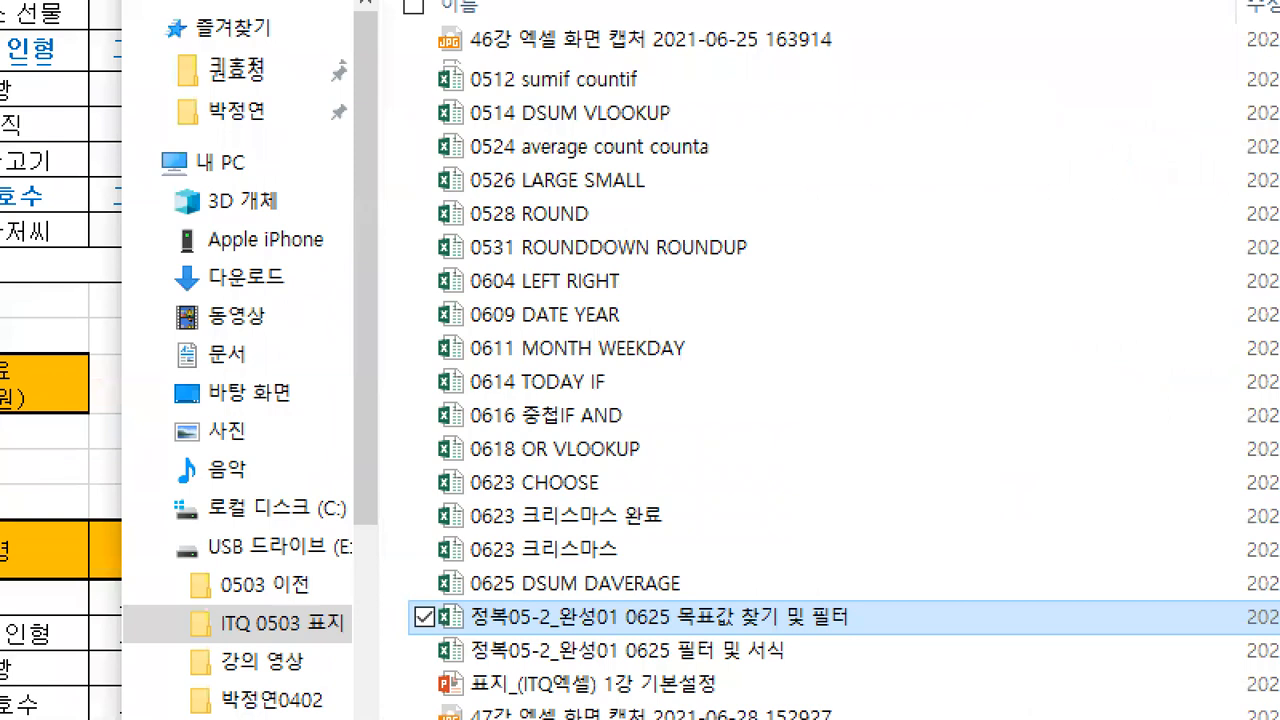
left_click_drag(417, 45, 395, 272)
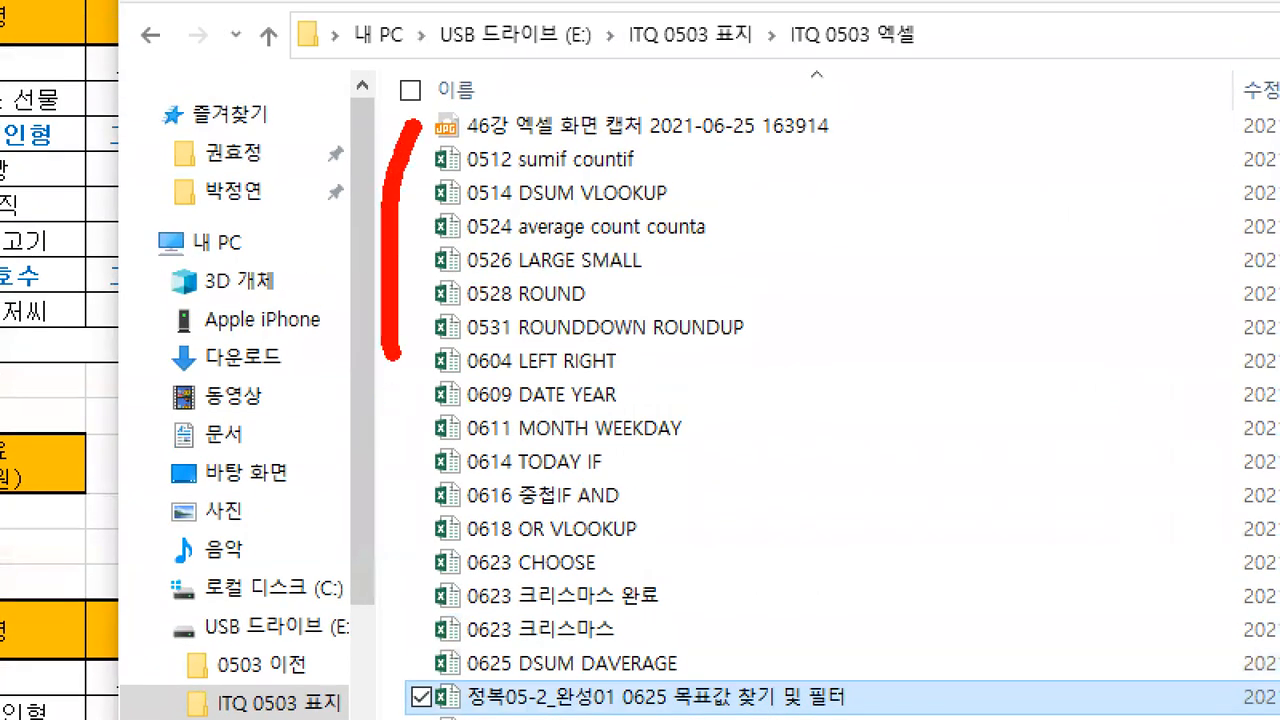
mouse_move(393, 355)
left_mouse_down()
mouse_move(440, 685)
mouse_move(690, 698)
mouse_move(760, 272)
mouse_move(487, 128)
mouse_move(365, 195)
left_mouse_up()
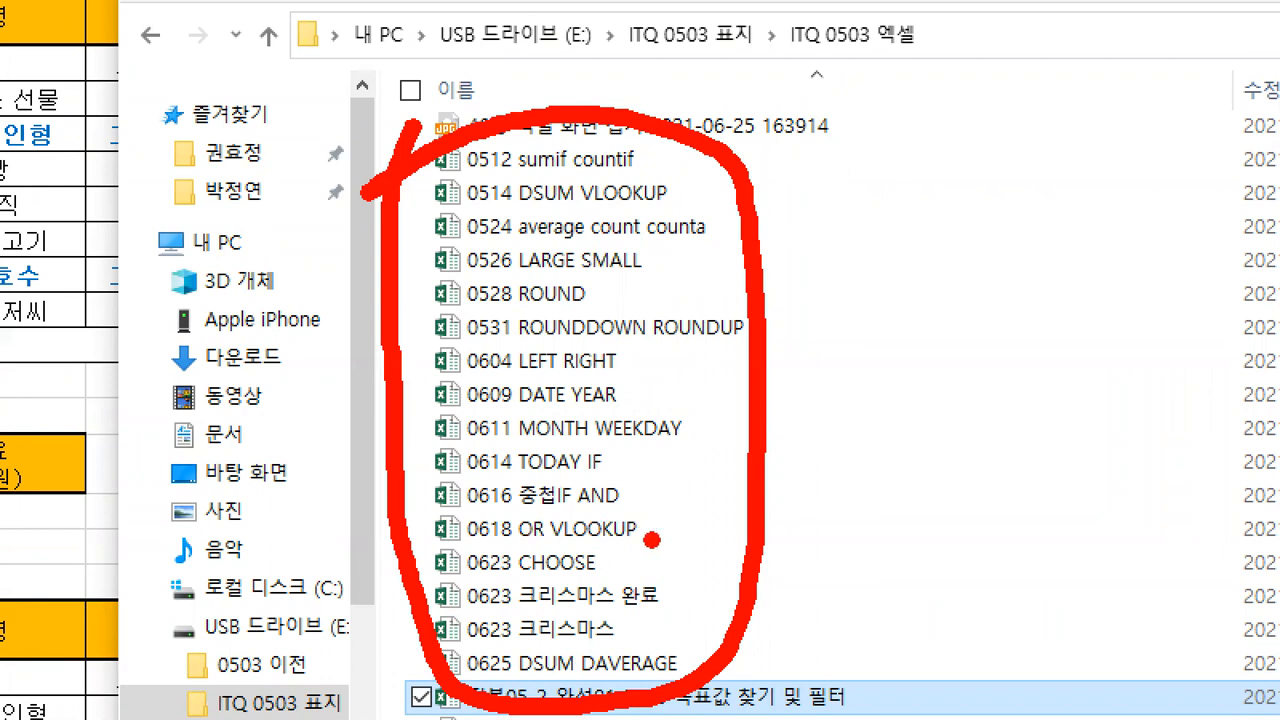
key("Escape")
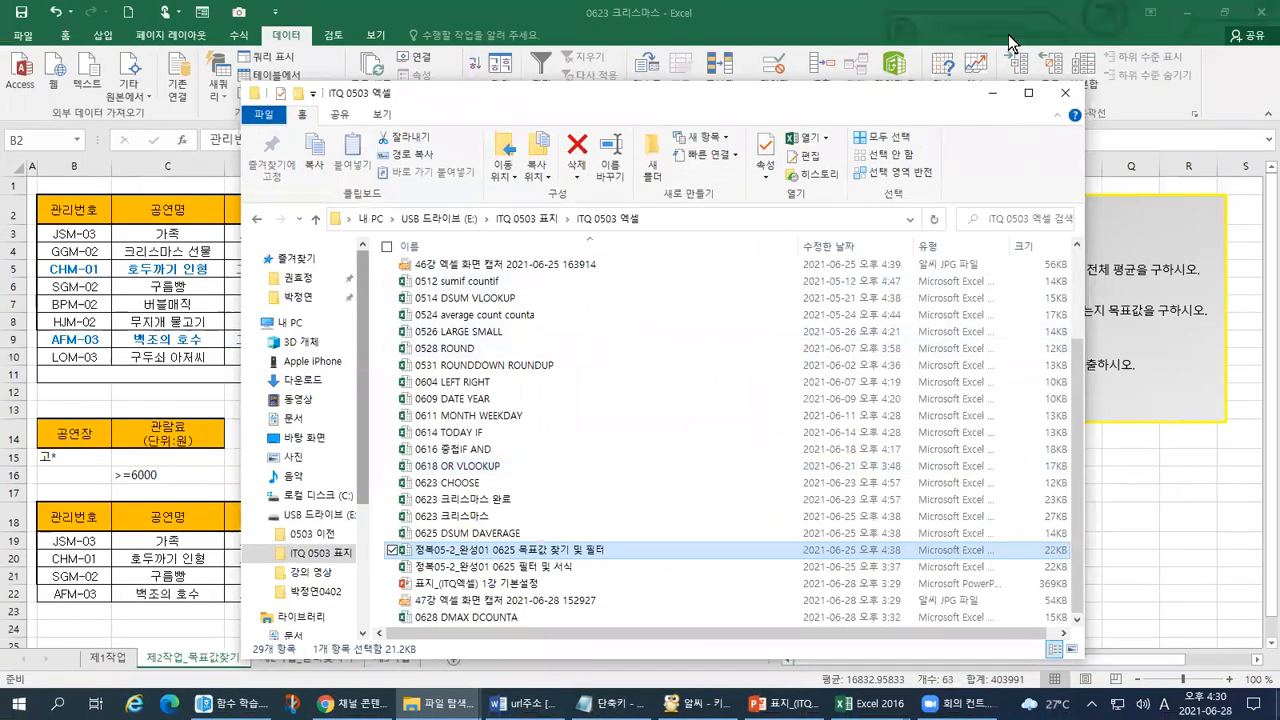
left_click(1010, 44)
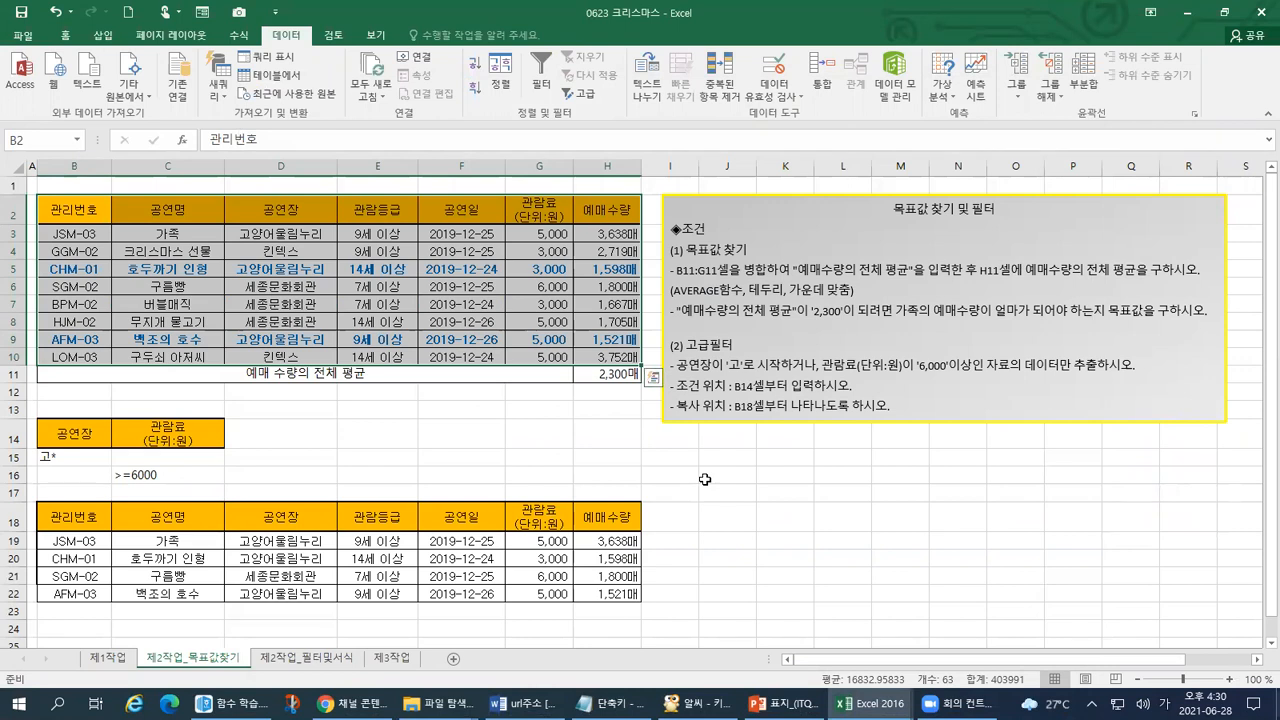
Switch to the 06월 28일 학습목표 slide in PowerPoint, circle items 2 and 3, and underline 정렬 및 부분합 with emphasis strokes beside it
key("alt+Tab")
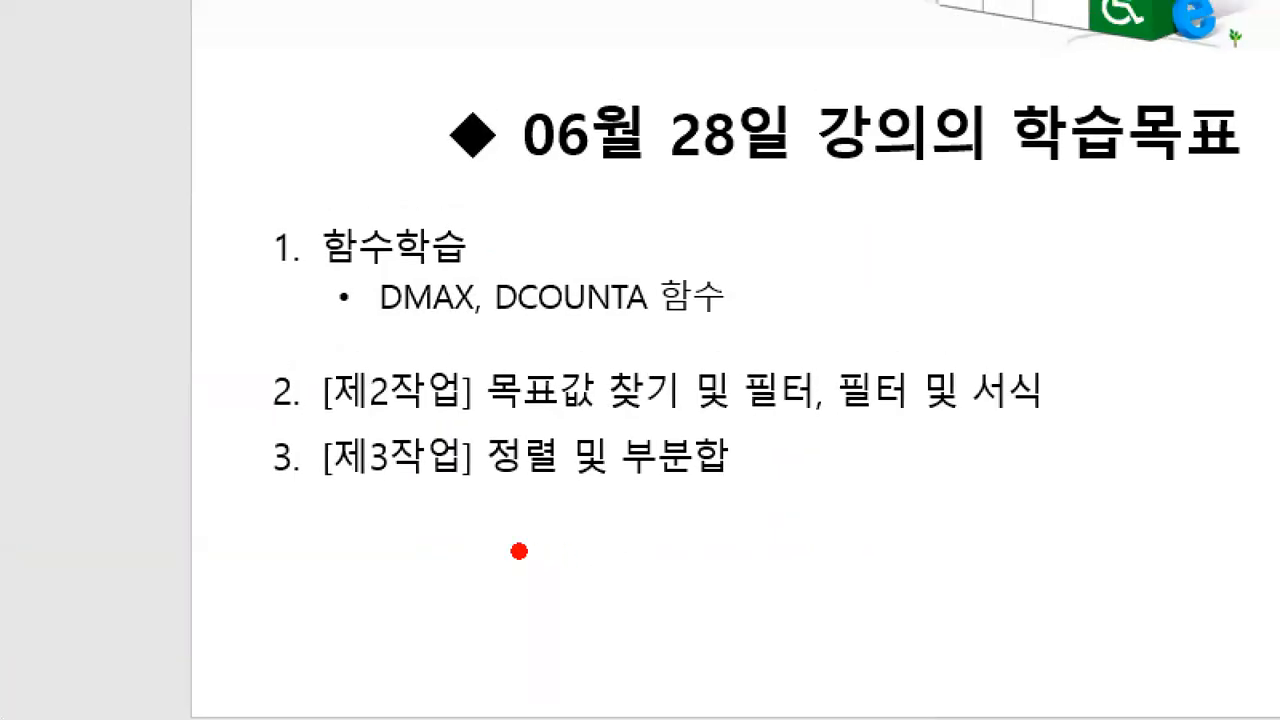
mouse_move(569, 541)
left_mouse_down()
mouse_move(537, 426)
mouse_move(867, 438)
left_mouse_up()
mouse_move(1112, 345)
left_mouse_down()
mouse_move(544, 560)
mouse_move(468, 566)
left_mouse_up()
left_click_drag(470, 505, 736, 495)
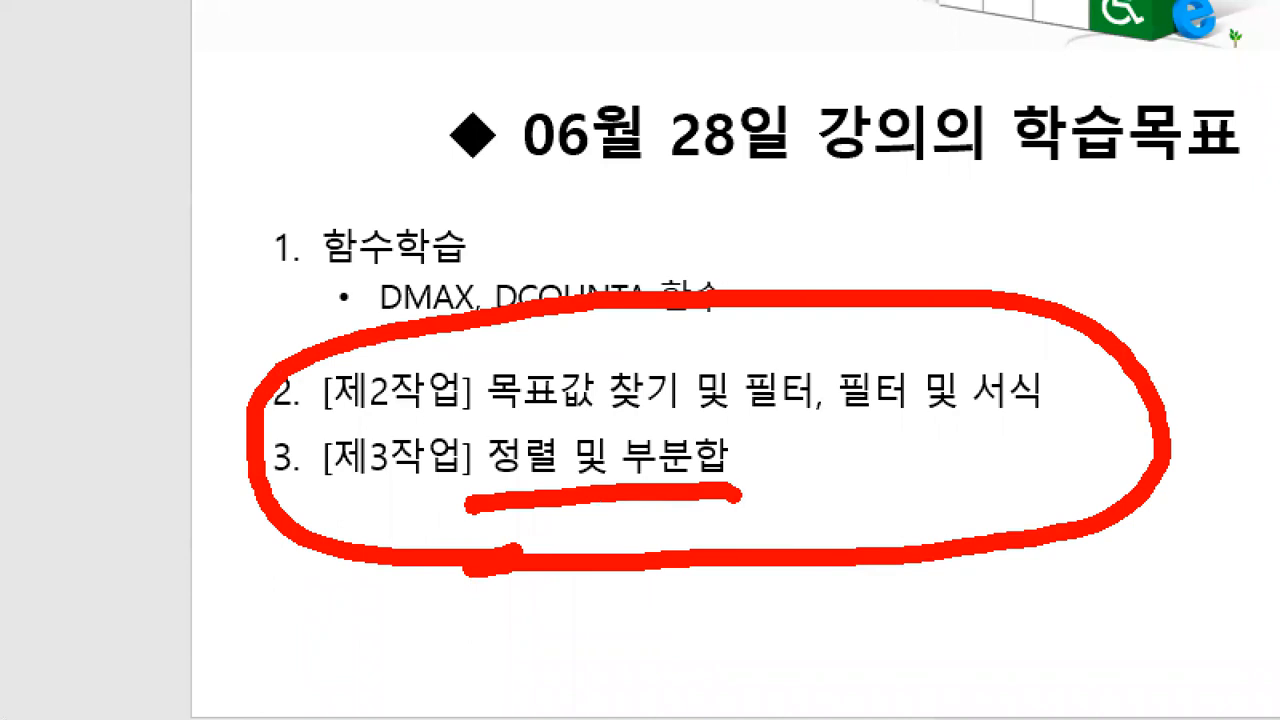
left_click_drag(815, 465, 755, 532)
left_click_drag(866, 477, 735, 562)
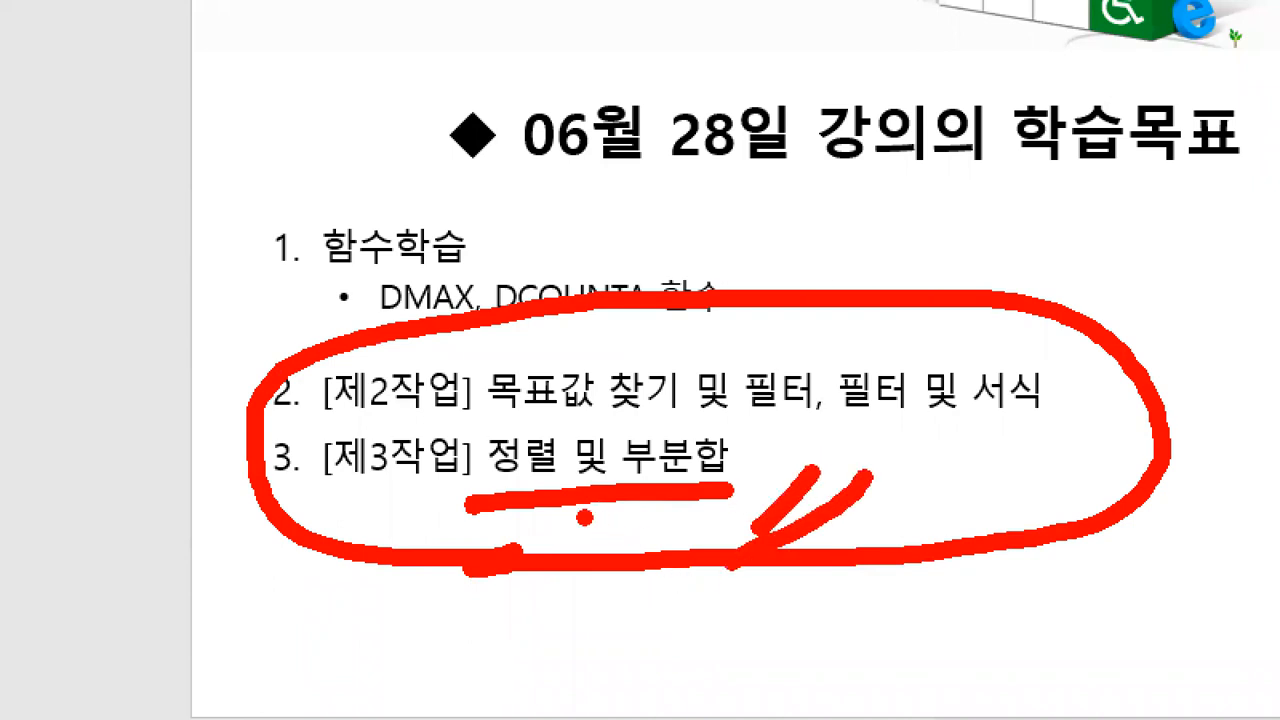
Mark dots beside the 제2작업 and 제3작업 items and tick the 함수학습 item with the pen
left_click(330, 520)
left_click_drag(306, 421, 314, 430)
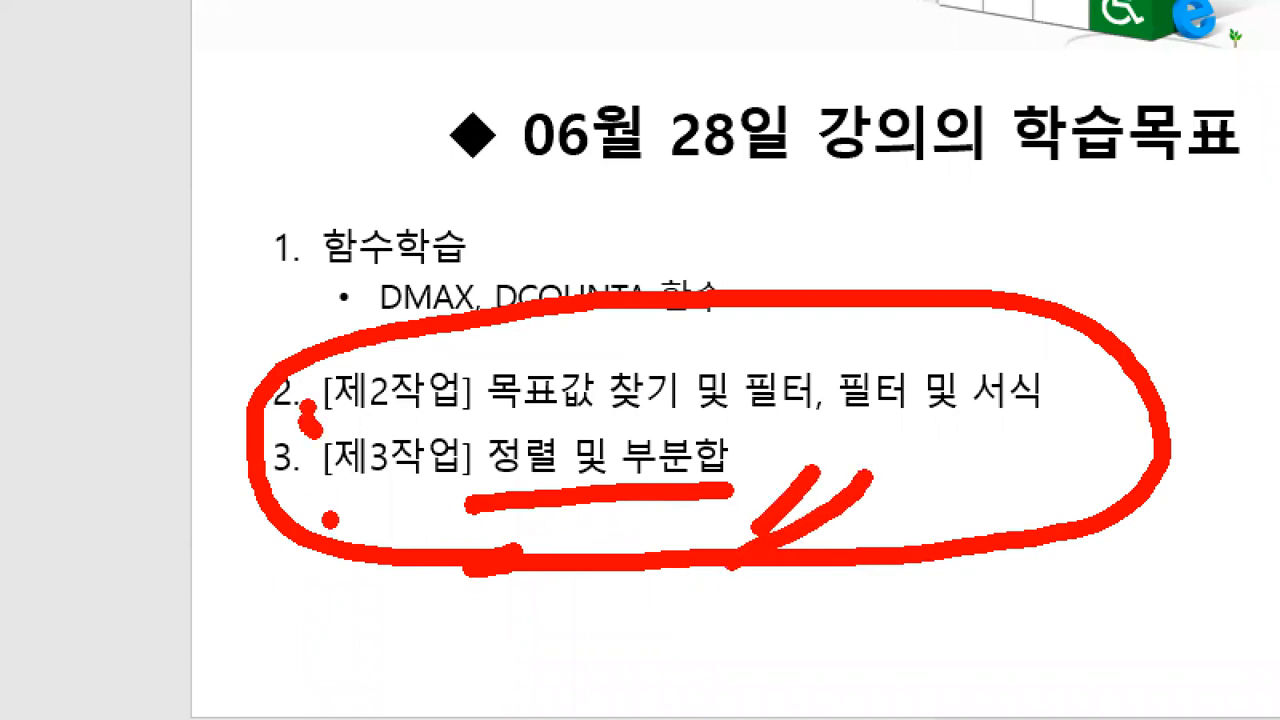
mouse_move(268, 202)
left_mouse_down()
mouse_move(278, 244)
mouse_move(316, 188)
left_mouse_up()
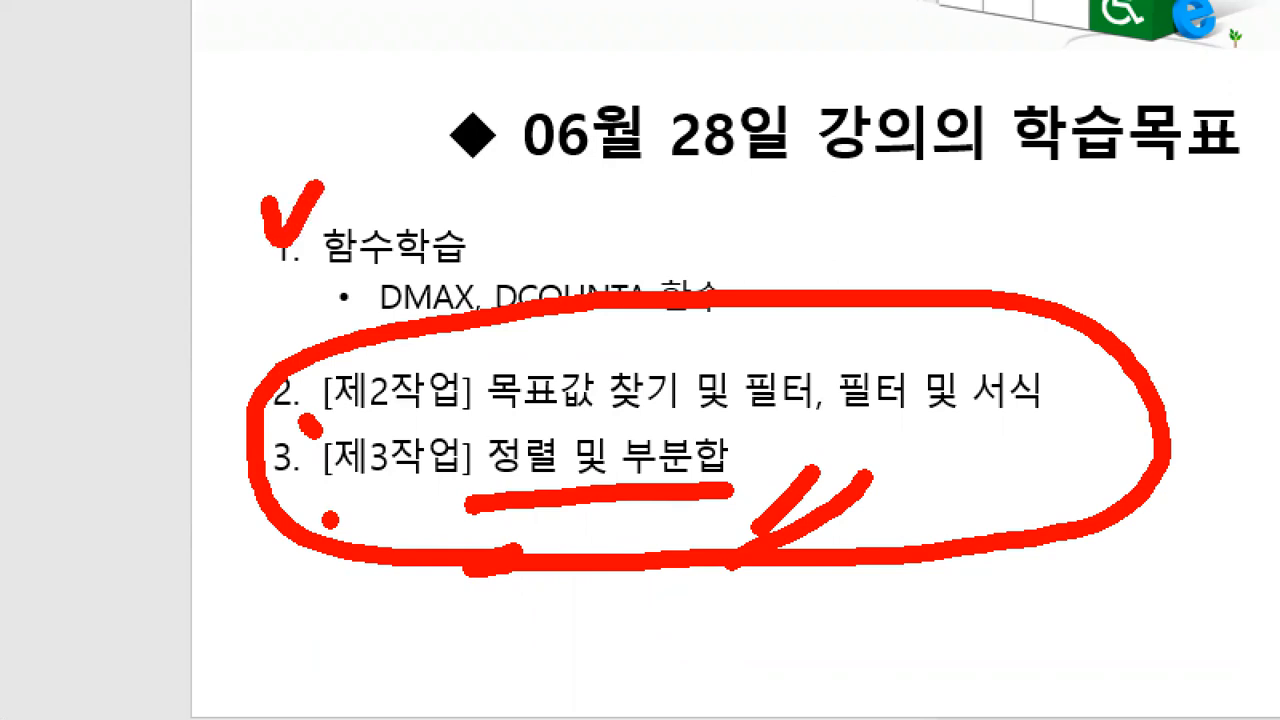
Leave the annotation, close the PowerPoint presentation, and return to the 제2작업_목표값찾기 sheet in Excel with cell J17 selected
key("Escape")
key("alt+F4")
key("alt+Tab")
key("alt+Tab")
left_click(727, 491)
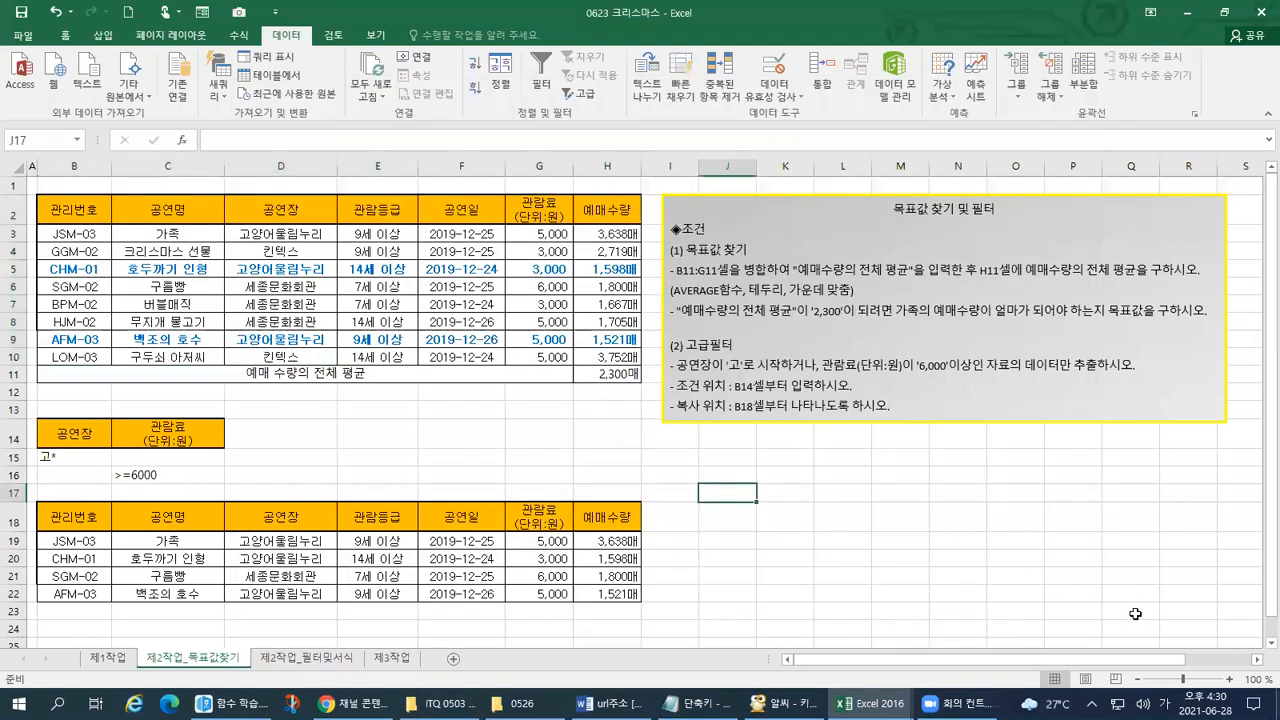
key("alt+Tab")
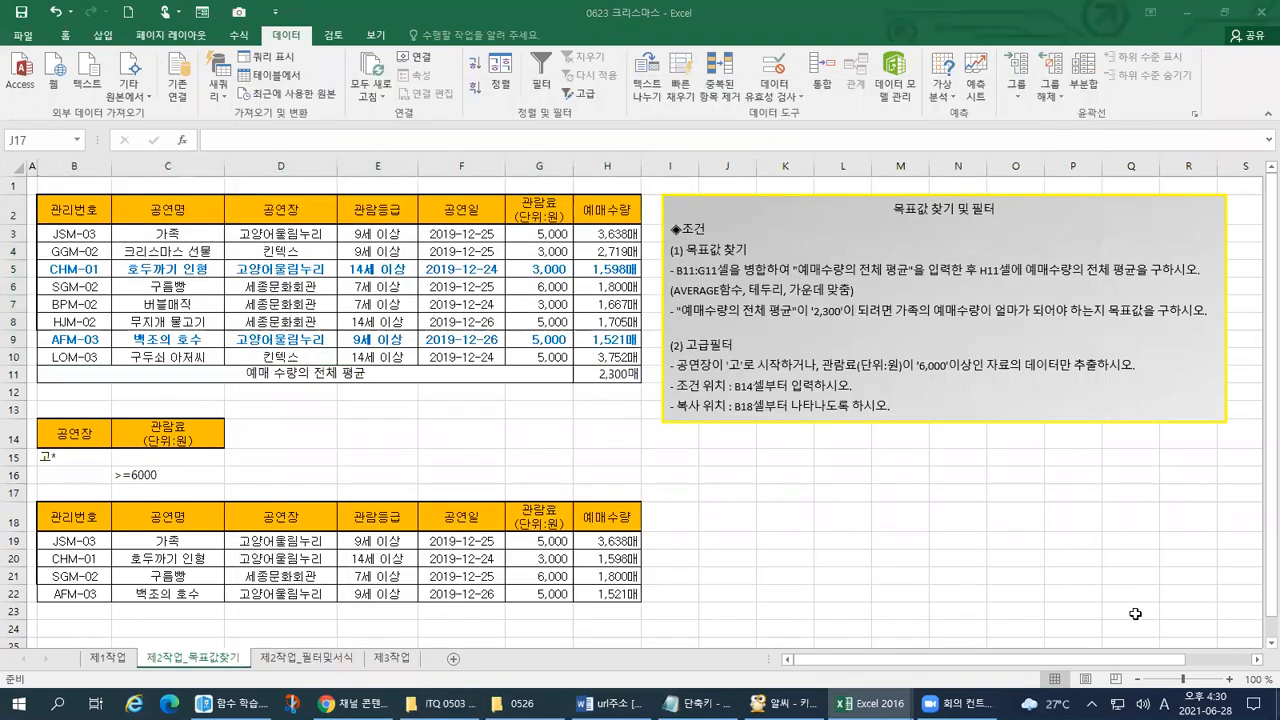